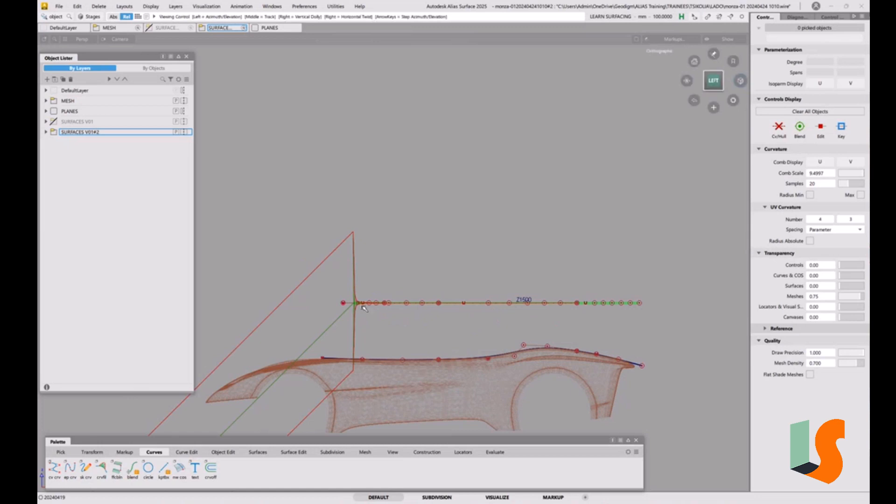
# Step: Set the Extend tool to measure by percentage, with a value of 100
pyautogui.keyDown('alt'); pyautogui.keyDown('shift'); pyautogui.moveTo(369, 314); pyautogui.dragTo(365, 276); pyautogui.keyUp('shift'); pyautogui.keyUp('alt')
pyautogui.keyDown('alt'); pyautogui.keyDown('shift'); pyautogui.moveTo(365, 276); pyautogui.dragTo(385, 281, button='middle'); pyautogui.keyUp('shift'); pyautogui.keyUp('alt')
pyautogui.keyDown('alt'); pyautogui.keyDown('shift'); pyautogui.moveTo(385, 281); pyautogui.dragTo(390, 282, button='right'); pyautogui.keyUp('shift'); pyautogui.keyUp('alt')
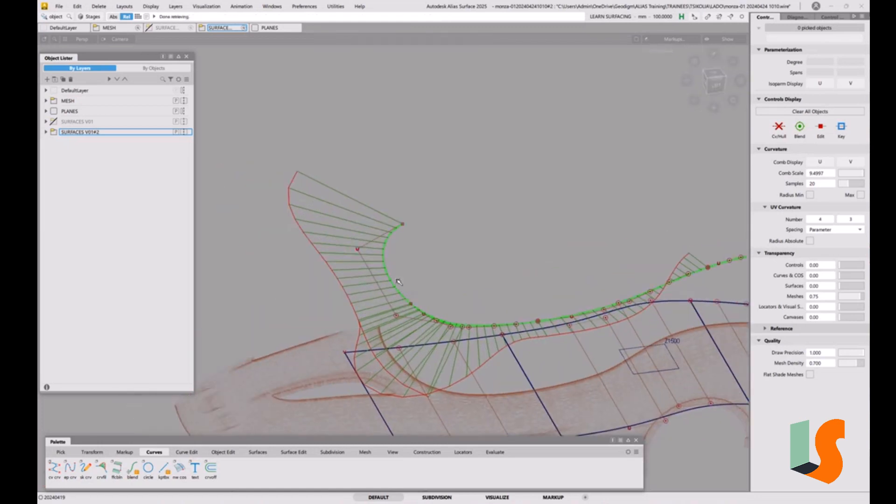
pyautogui.moveTo(397, 300)
pyautogui.keyDown('alt'); pyautogui.keyDown('shift'); pyautogui.mouseDown()
pyautogui.moveTo(411, 297)
pyautogui.moveTo(385, 300)
pyautogui.mouseUp(); pyautogui.keyUp('shift'); pyautogui.keyUp('alt')
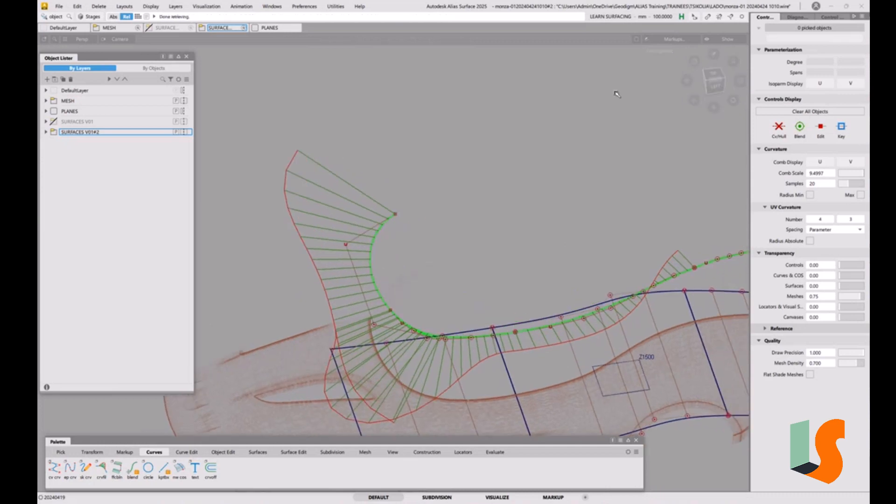
pyautogui.click(725, 70)
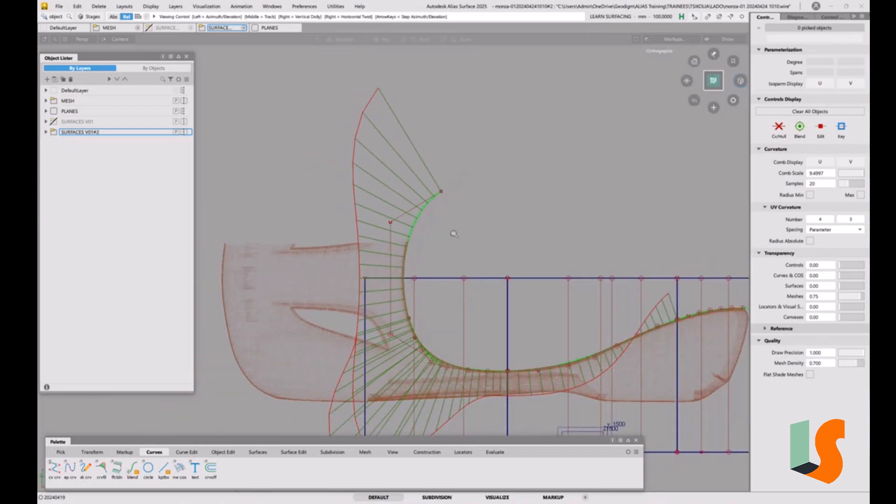
pyautogui.keyDown('alt'); pyautogui.keyDown('shift'); pyautogui.moveTo(416, 241); pyautogui.dragTo(407, 238, button='middle'); pyautogui.keyUp('shift'); pyautogui.keyUp('alt')
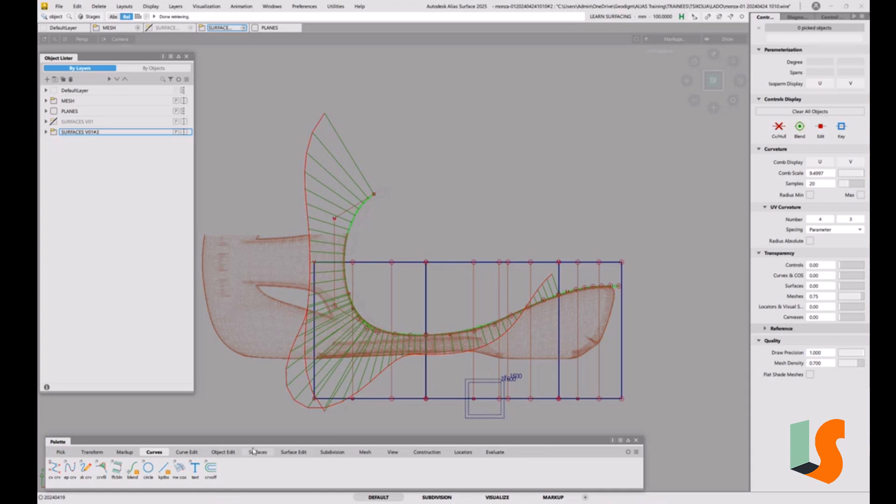
pyautogui.click(217, 452)
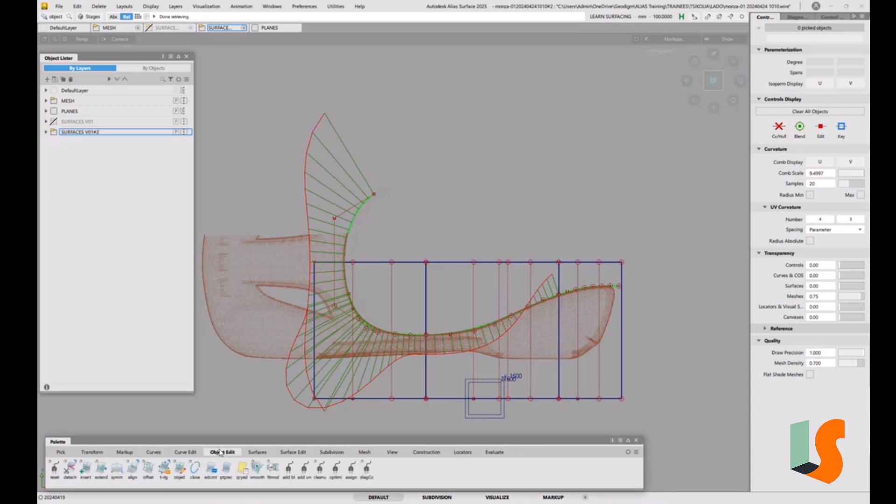
pyautogui.doubleClick(101, 472)
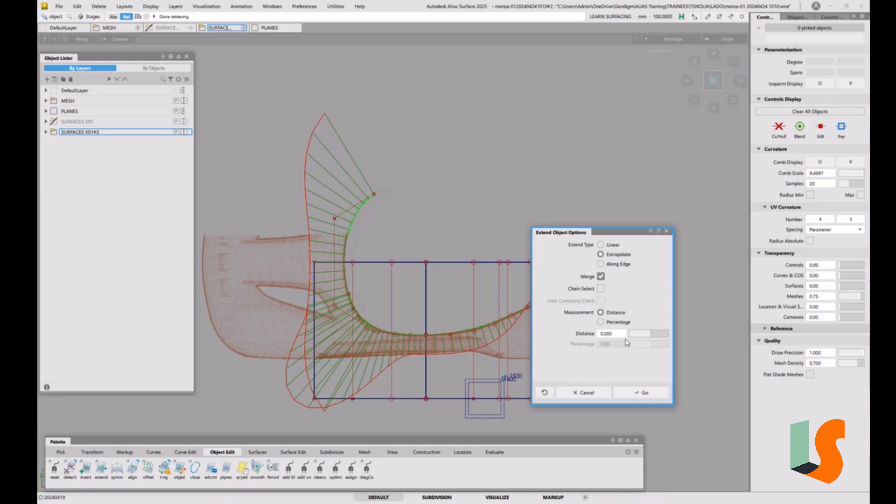
pyautogui.moveTo(635, 236); pyautogui.dragTo(678, 153)
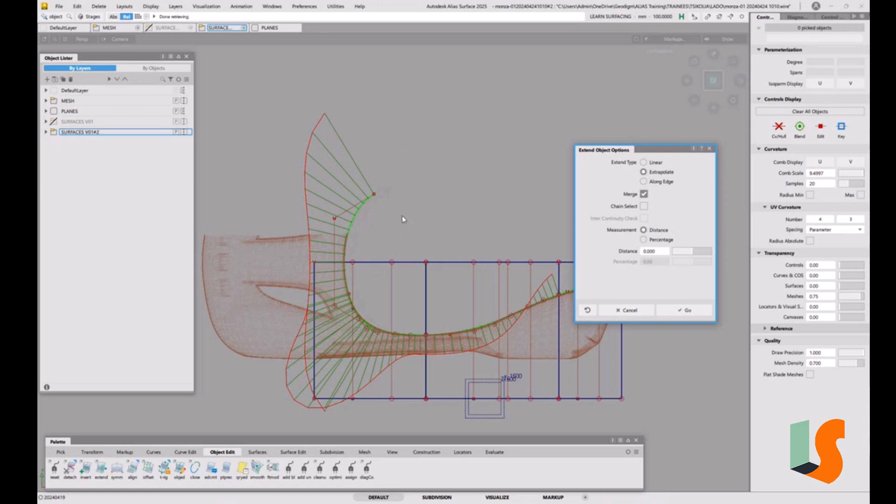
pyautogui.click(644, 240)
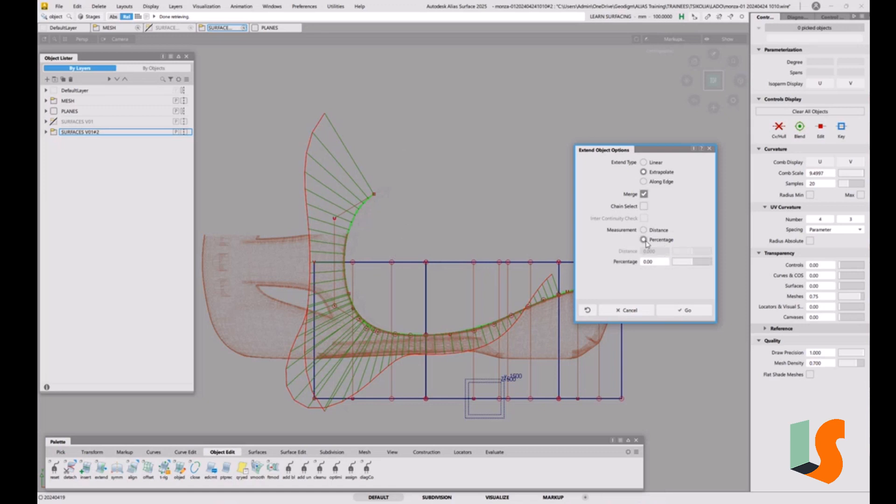
pyautogui.click(652, 263)
pyautogui.click(695, 312)
pyautogui.click(404, 264)
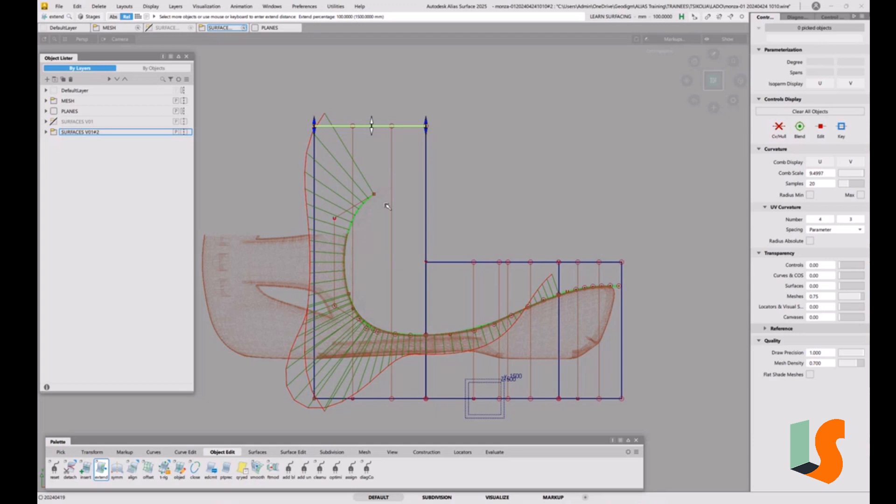
pyautogui.hotkey('ctrl', 'z')
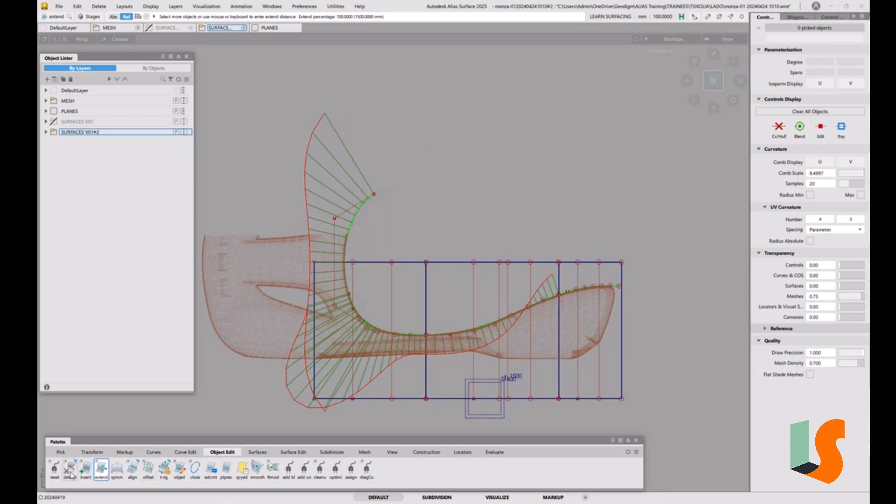
pyautogui.doubleClick(106, 468)
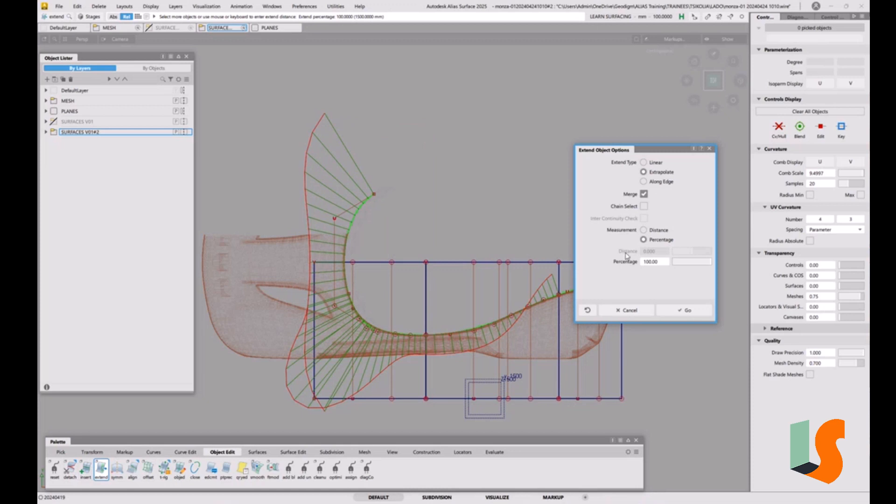
pyautogui.click(685, 310)
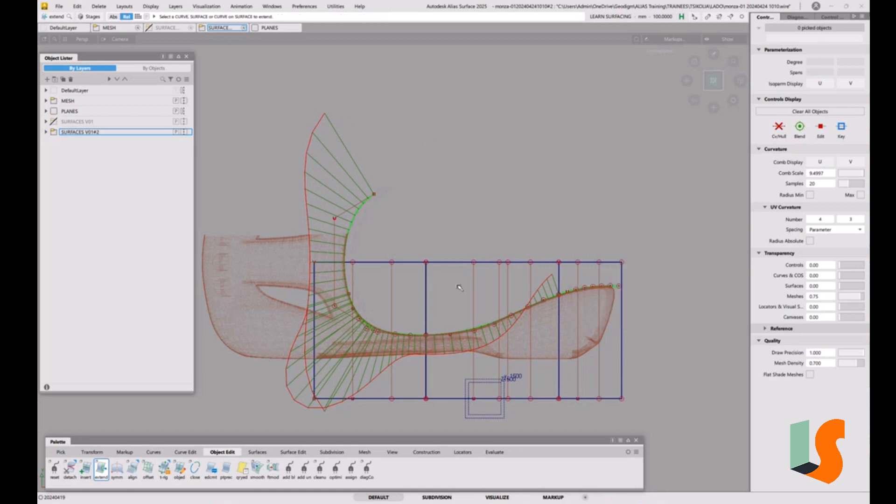
# Step: Extend the adjoining inboard edges of all three top surfaces together by 100 percent
pyautogui.click(413, 263)
pyautogui.click(451, 262)
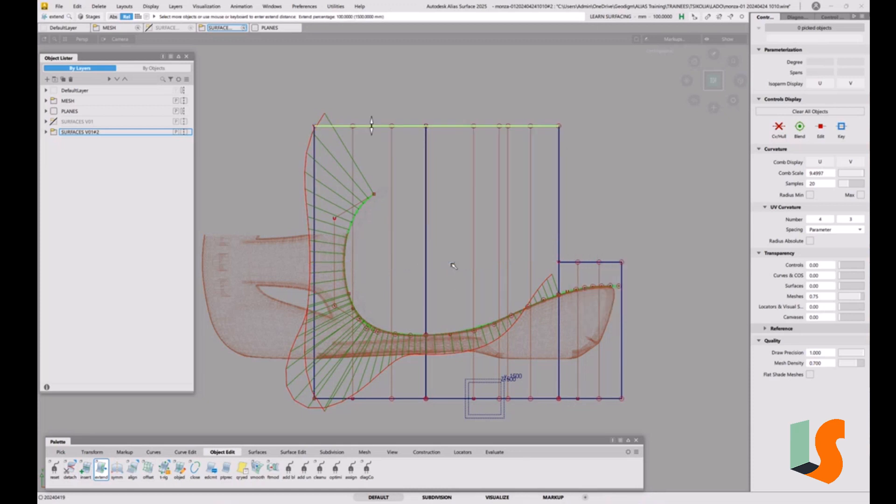
pyautogui.click(596, 264)
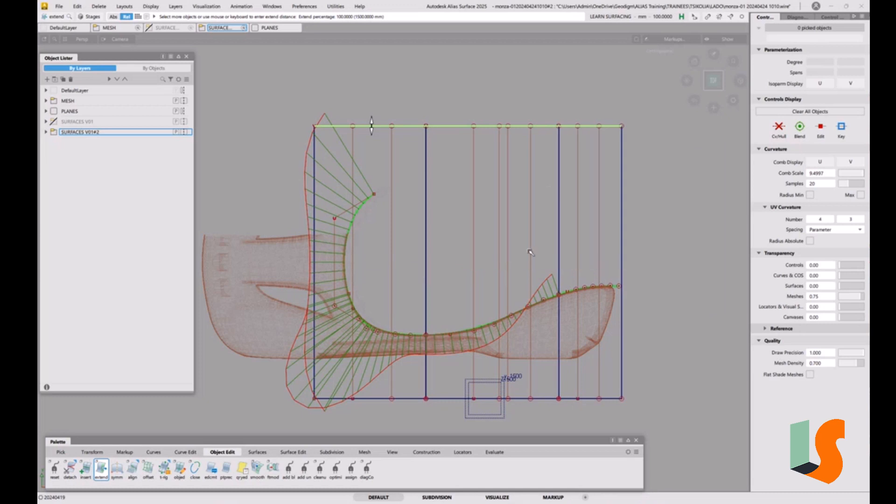
pyautogui.click(483, 245)
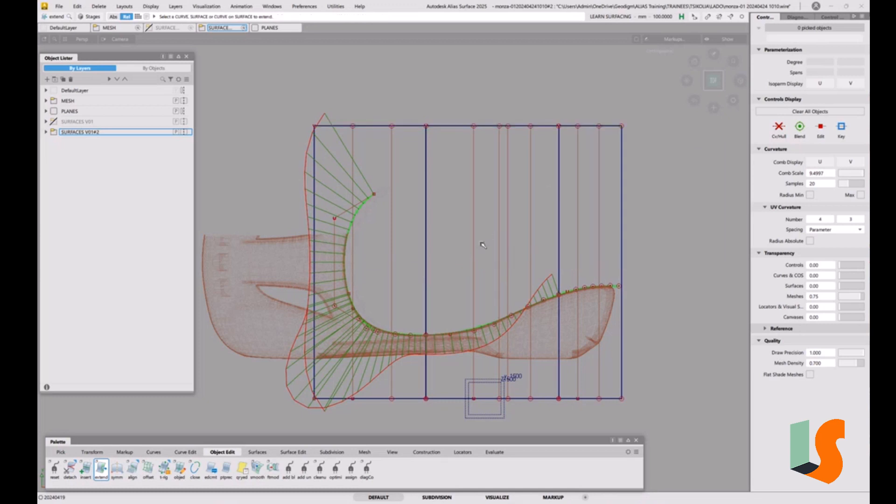
# Step: Hide the CVs and hulls of the three top surfaces, and hide the PLANES layer
pyautogui.click(46, 133)
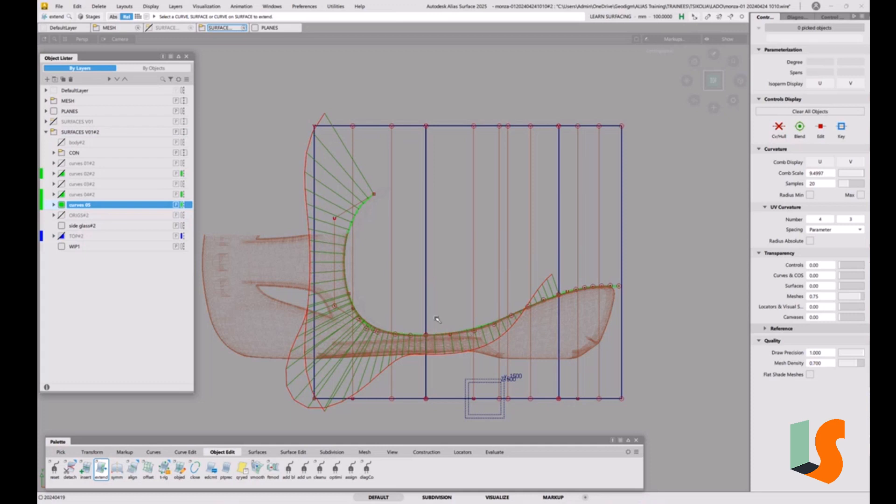
pyautogui.keyDown('ctrl'); pyautogui.keyDown('shift'); pyautogui.moveTo(453, 229); pyautogui.dragTo(440, 237); pyautogui.keyUp('shift'); pyautogui.keyUp('ctrl')
pyautogui.moveTo(410, 176); pyautogui.dragTo(620, 229)
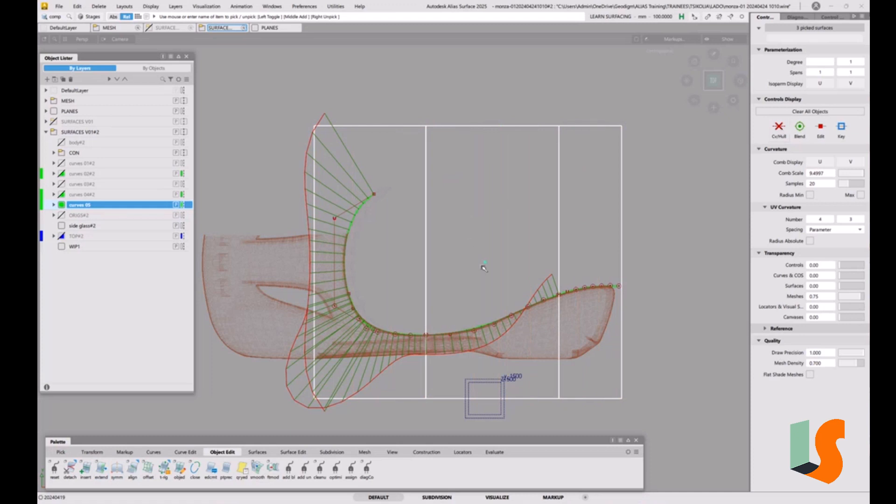
pyautogui.keyDown('ctrl'); pyautogui.keyDown('shift'); pyautogui.moveTo(471, 312); pyautogui.dragTo(470, 261); pyautogui.keyUp('shift'); pyautogui.keyUp('ctrl')
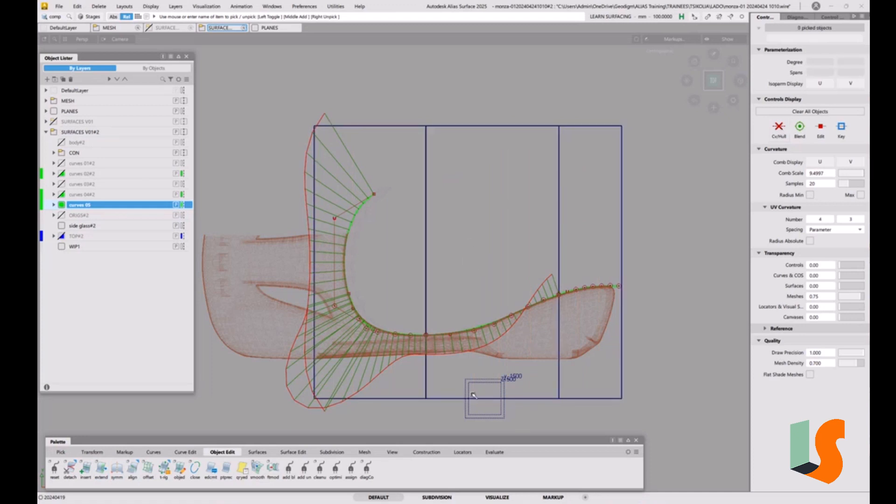
pyautogui.click(53, 112)
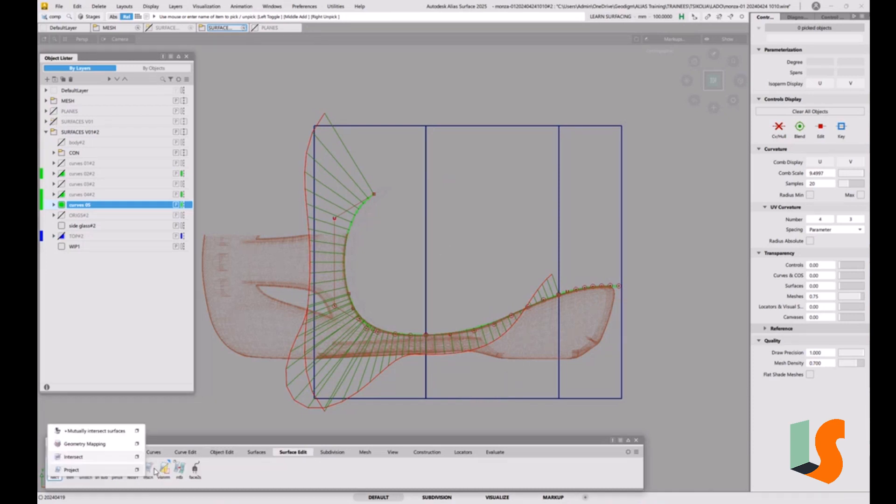
# Step: Set up the Project tool to create curves along Z with Match Original, and enable Create History
pyautogui.moveTo(155, 472); pyautogui.dragTo(137, 470)
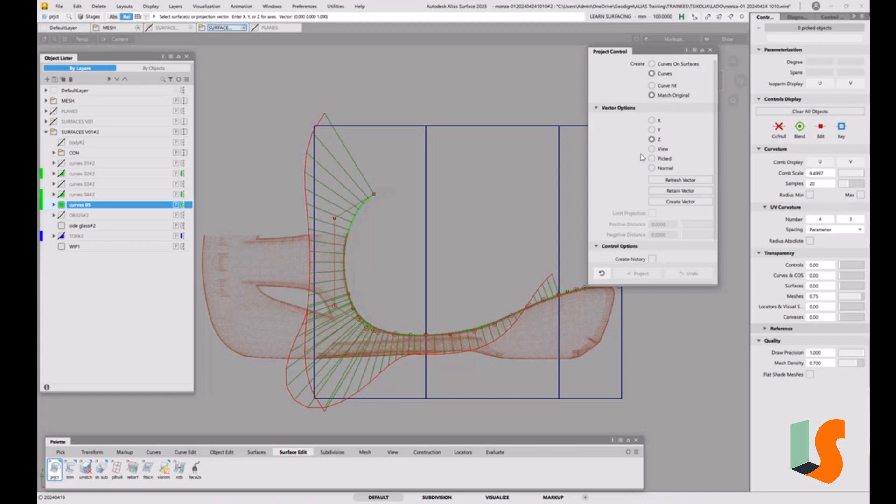
pyautogui.moveTo(674, 286); pyautogui.dragTo(676, 361)
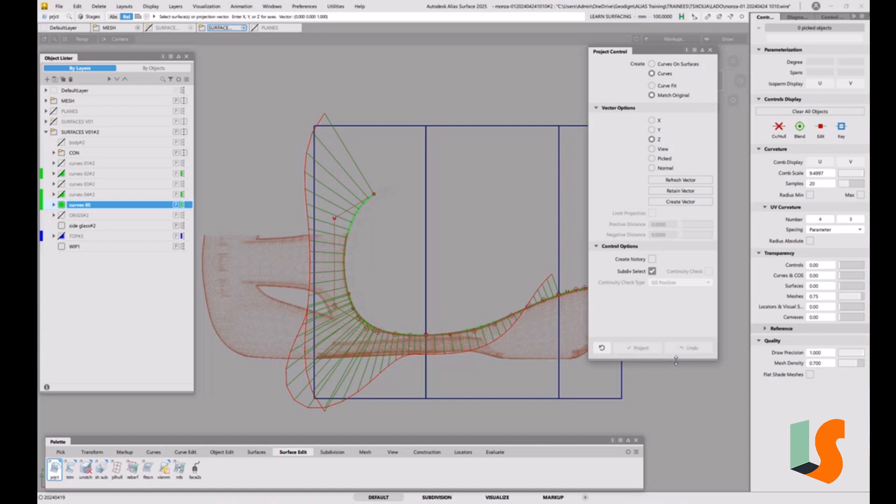
pyautogui.click(653, 260)
# Step: Project the rounded front curve along Z onto the front top surface
pyautogui.click(390, 127)
pyautogui.press('space')
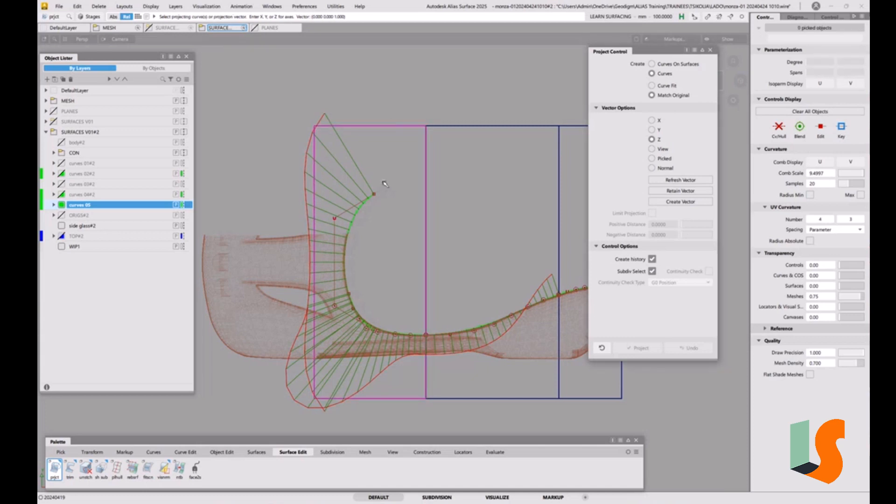
pyautogui.click(359, 210)
pyautogui.press('space')
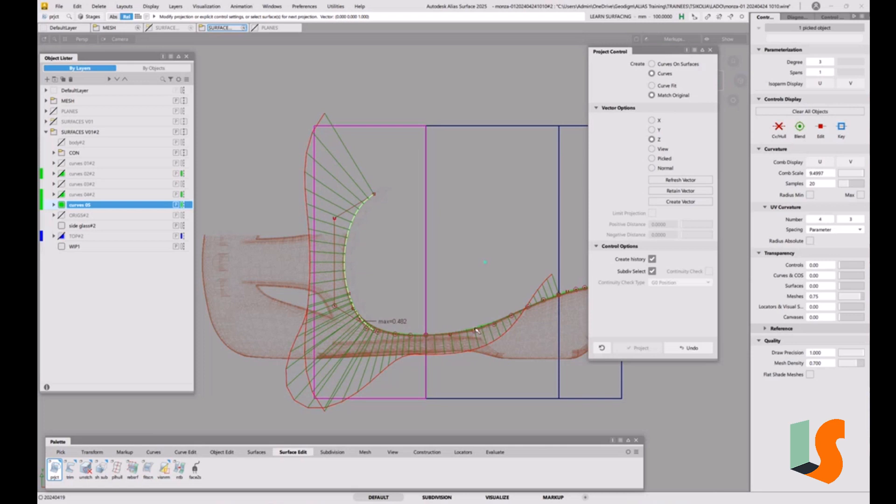
# Step: Examine the projected front curve and its deviation from the top surface in perspective and side views
pyautogui.keyDown('alt'); pyautogui.keyDown('shift'); pyautogui.moveTo(391, 299); pyautogui.dragTo(410, 264); pyautogui.keyUp('shift'); pyautogui.keyUp('alt')
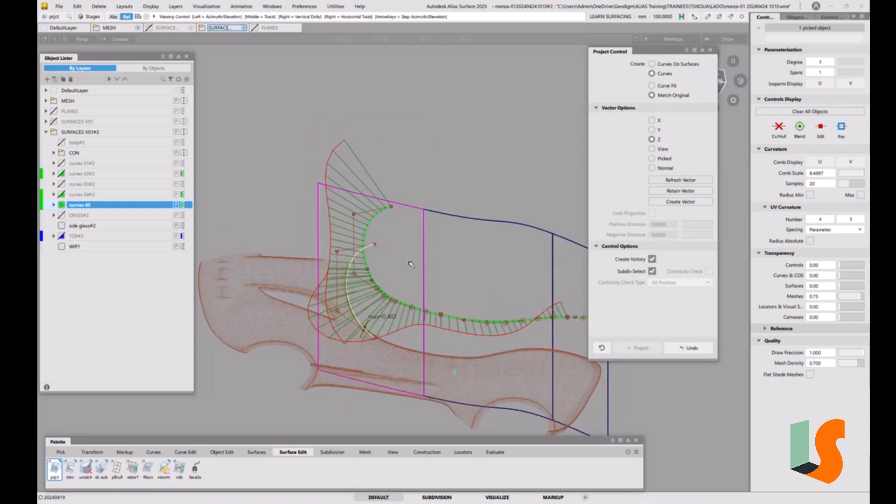
pyautogui.keyDown('alt'); pyautogui.keyDown('shift'); pyautogui.moveTo(410, 264); pyautogui.dragTo(351, 255, button='right'); pyautogui.keyUp('shift'); pyautogui.keyUp('alt')
pyautogui.keyDown('alt'); pyautogui.keyDown('shift'); pyautogui.moveTo(335, 341); pyautogui.dragTo(464, 264); pyautogui.keyUp('shift'); pyautogui.keyUp('alt')
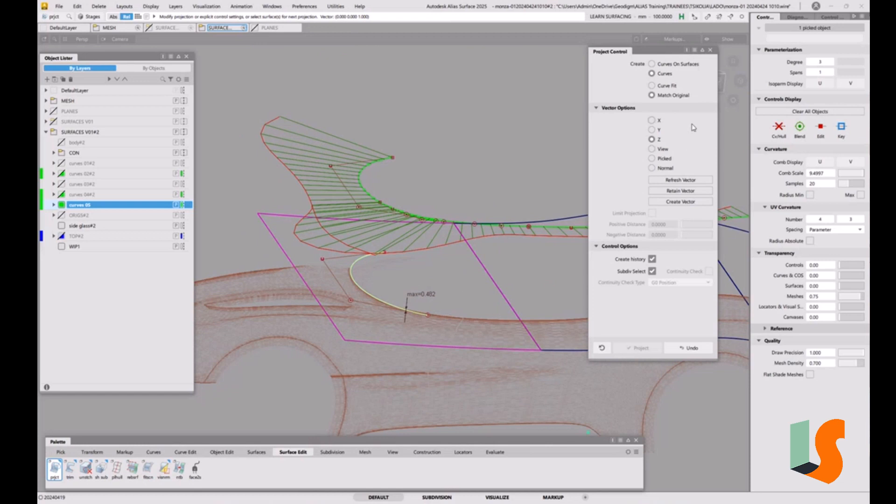
pyautogui.moveTo(686, 54); pyautogui.dragTo(680, 53)
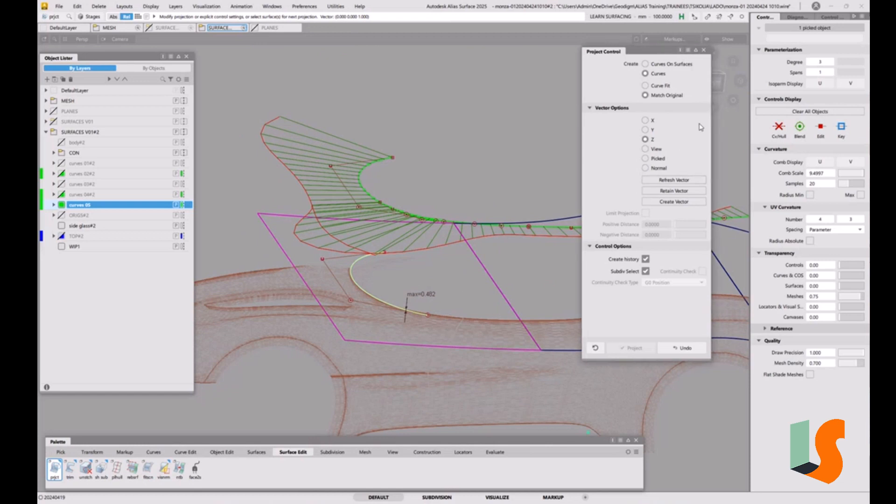
pyautogui.click(717, 84)
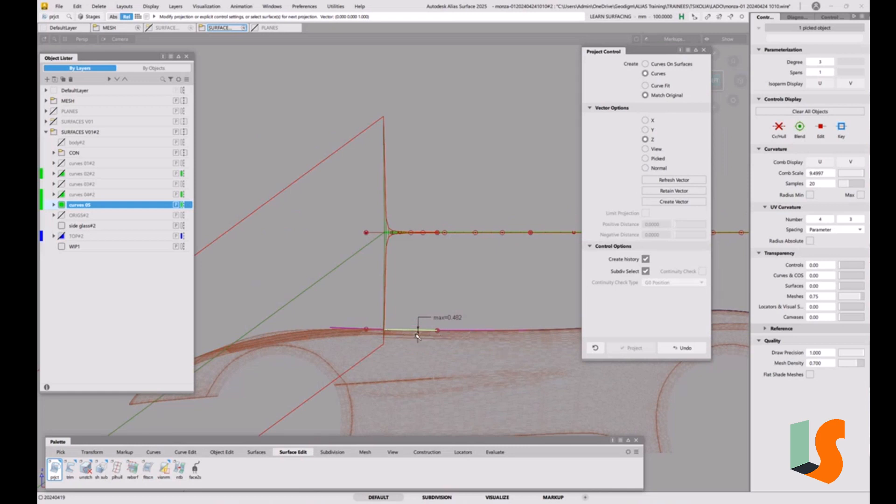
pyautogui.moveTo(415, 334)
pyautogui.keyDown('alt'); pyautogui.keyDown('shift'); pyautogui.mouseDown(button='right')
pyautogui.moveTo(425, 212)
pyautogui.moveTo(432, 343)
pyautogui.mouseUp(button='right'); pyautogui.keyUp('shift'); pyautogui.keyUp('alt')
pyautogui.keyDown('alt'); pyautogui.keyDown('shift'); pyautogui.moveTo(433, 343); pyautogui.dragTo(530, 396); pyautogui.keyUp('shift'); pyautogui.keyUp('alt')
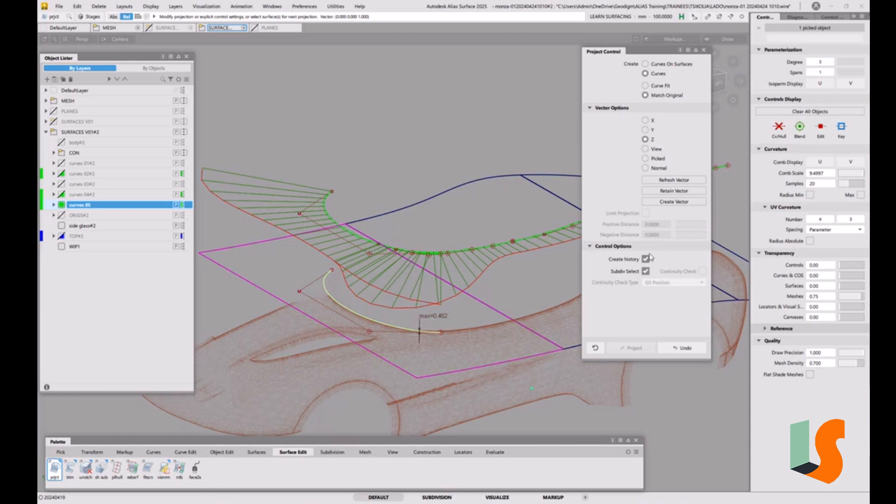
pyautogui.keyDown('ctrl'); pyautogui.keyDown('shift'); pyautogui.moveTo(480, 240); pyautogui.dragTo(483, 265); pyautogui.keyUp('shift'); pyautogui.keyUp('ctrl')
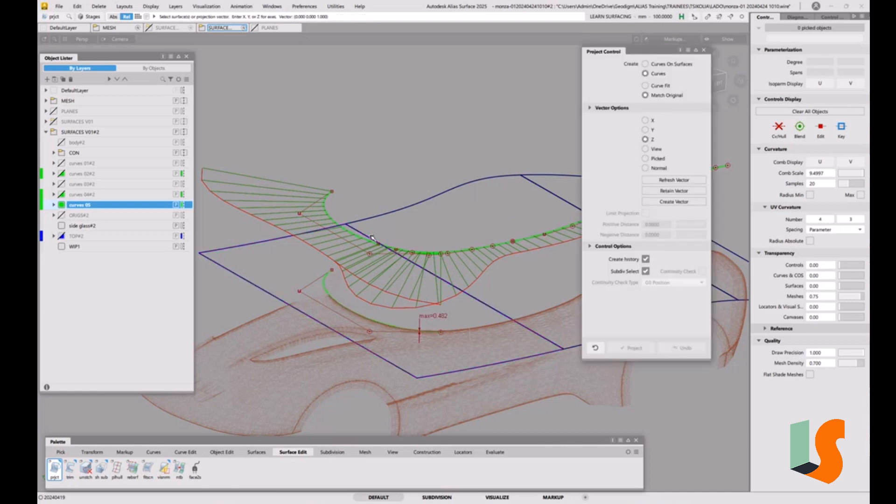
# Step: Raise the original front curve's degree to 4 to refine its projection, and deselect the curve
pyautogui.keyDown('ctrl'); pyautogui.keyDown('shift'); pyautogui.moveTo(372, 238); pyautogui.dragTo(328, 208); pyautogui.keyUp('shift'); pyautogui.keyUp('ctrl')
pyautogui.click(327, 208)
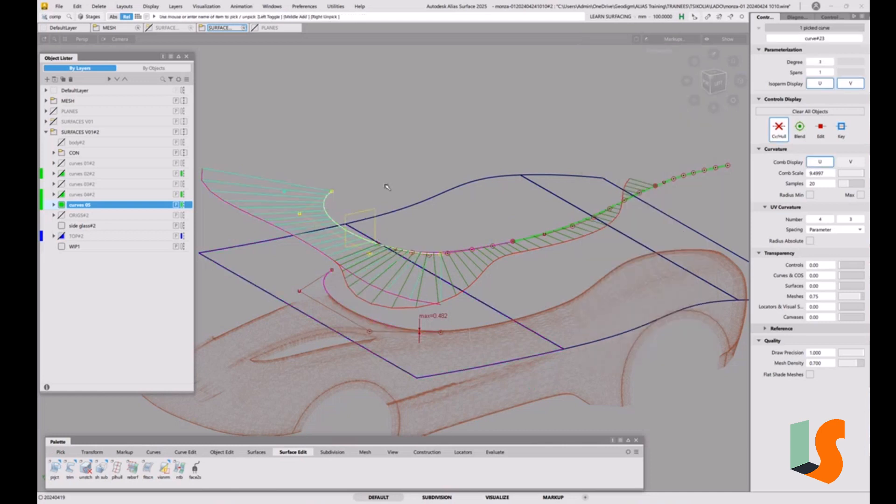
pyautogui.hotkey('ctrl', 'd')
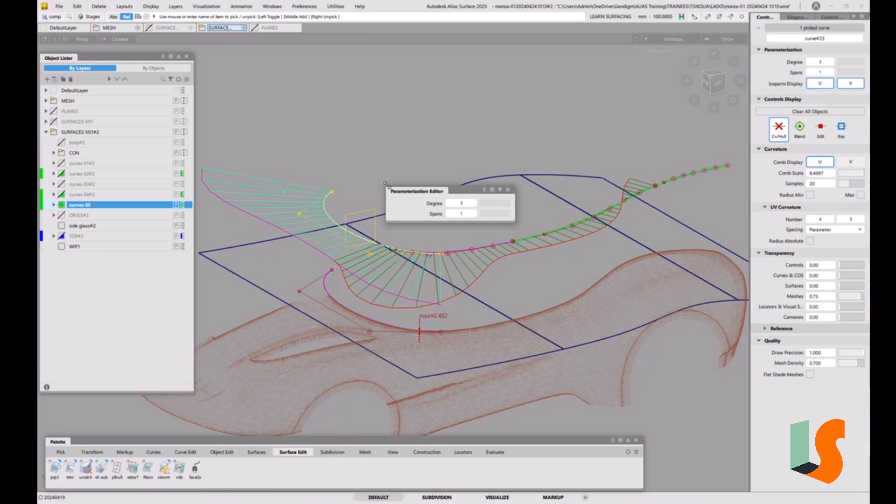
pyautogui.click(474, 204)
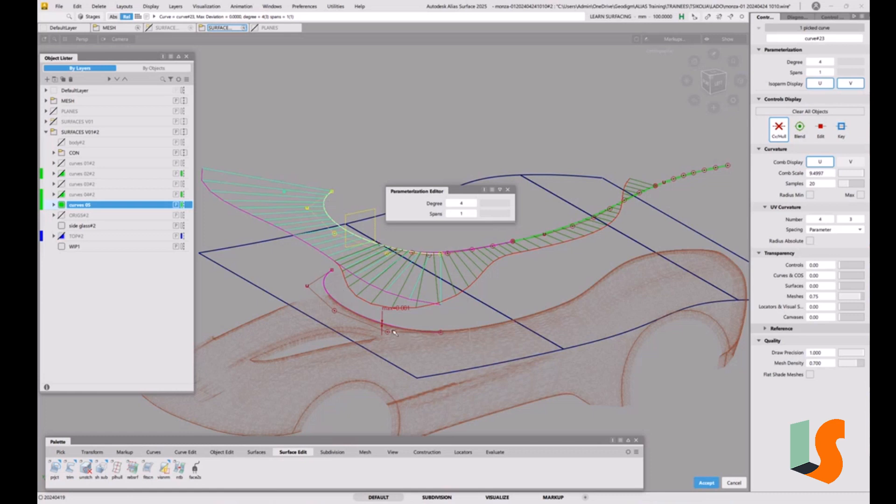
pyautogui.press('Escape')
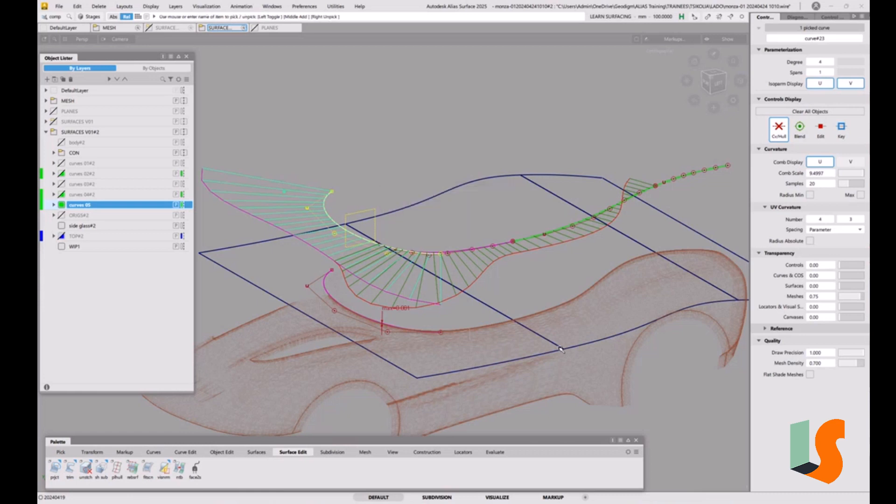
pyautogui.keyDown('ctrl'); pyautogui.keyDown('shift'); pyautogui.moveTo(548, 354); pyautogui.dragTo(547, 278); pyautogui.keyUp('shift'); pyautogui.keyUp('ctrl')
pyautogui.keyDown('alt'); pyautogui.keyDown('shift'); pyautogui.moveTo(512, 269); pyautogui.dragTo(490, 329); pyautogui.keyUp('shift'); pyautogui.keyUp('alt')
pyautogui.keyDown('alt'); pyautogui.keyDown('shift'); pyautogui.moveTo(414, 310); pyautogui.dragTo(304, 209); pyautogui.keyUp('shift'); pyautogui.keyUp('alt')
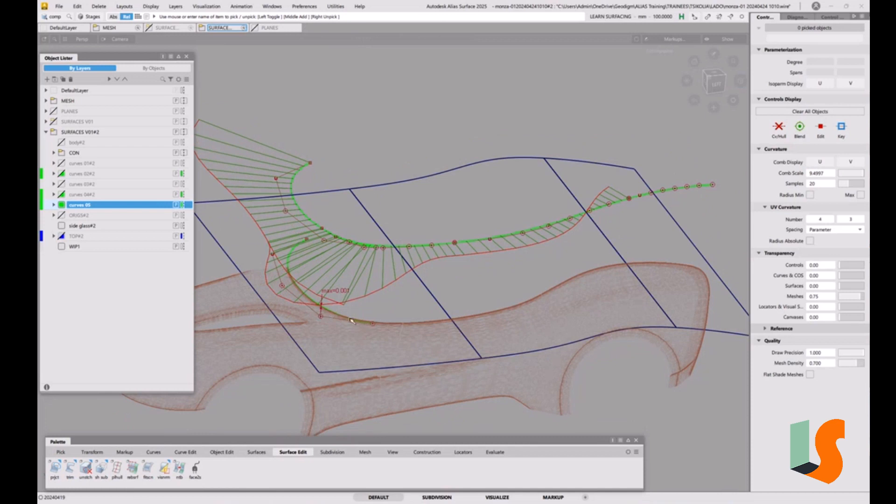
# Step: Examine the front curve's projection from the side and from above, and inspect the adjoining base curve's degree and curvature comb
pyautogui.keyDown('alt'); pyautogui.keyDown('shift'); pyautogui.moveTo(418, 308); pyautogui.dragTo(398, 267); pyautogui.keyUp('shift'); pyautogui.keyUp('alt')
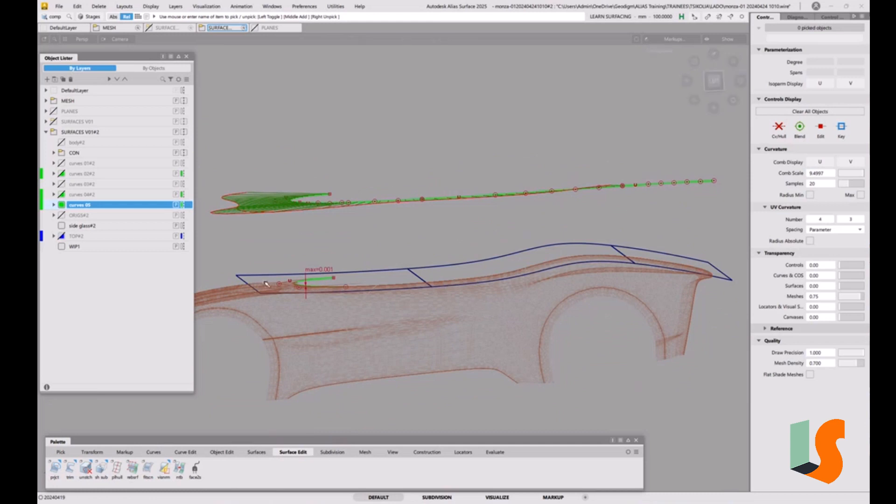
pyautogui.keyDown('alt'); pyautogui.keyDown('shift'); pyautogui.moveTo(317, 285); pyautogui.dragTo(411, 324); pyautogui.keyUp('shift'); pyautogui.keyUp('alt')
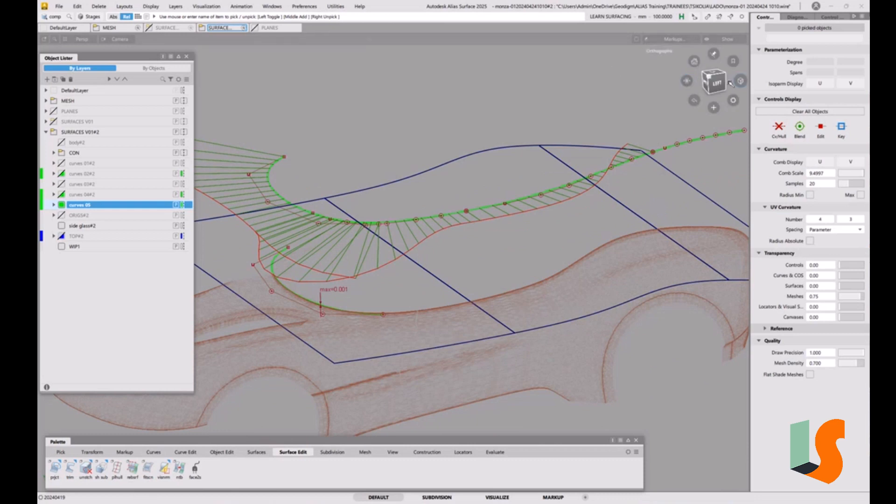
pyautogui.keyDown('alt'); pyautogui.keyDown('shift'); pyautogui.moveTo(480, 201); pyautogui.dragTo(467, 231); pyautogui.keyUp('shift'); pyautogui.keyUp('alt')
pyautogui.click(716, 73)
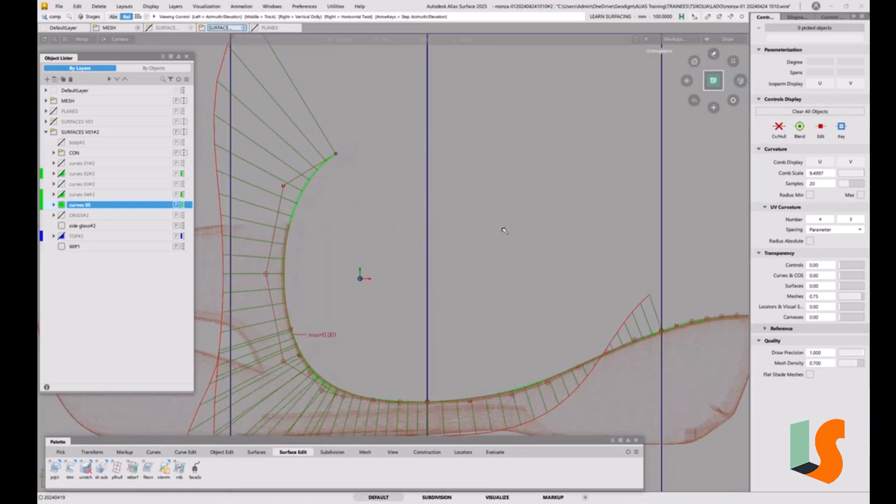
pyautogui.keyDown('ctrl'); pyautogui.keyDown('shift'); pyautogui.moveTo(348, 323); pyautogui.dragTo(368, 335); pyautogui.keyUp('shift'); pyautogui.keyUp('ctrl')
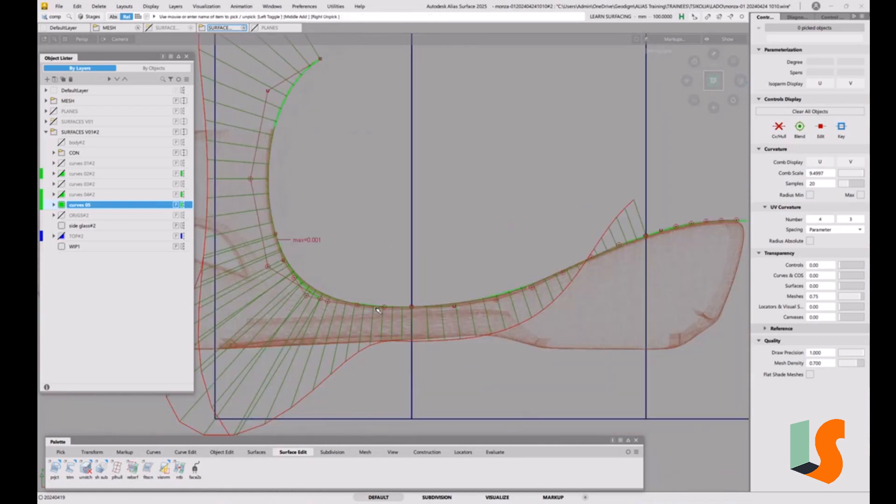
pyautogui.click(382, 308)
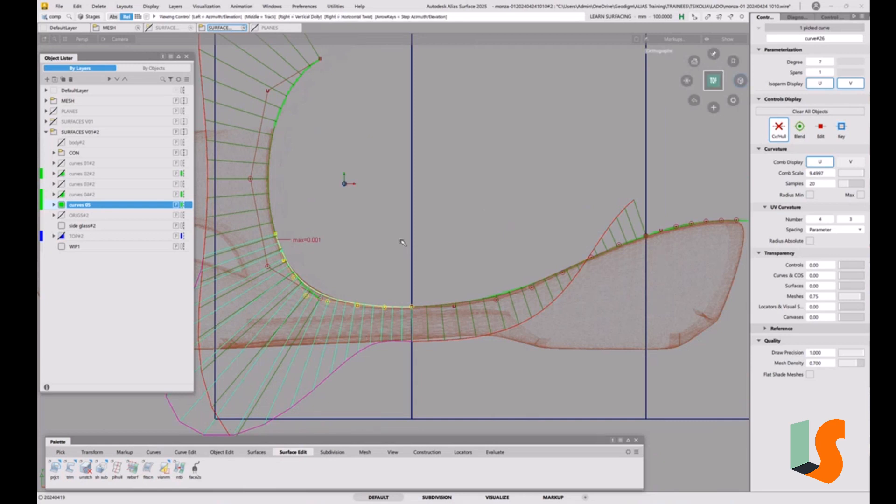
pyautogui.keyDown('alt'); pyautogui.keyDown('shift'); pyautogui.moveTo(402, 240); pyautogui.dragTo(417, 265, button='right'); pyautogui.keyUp('shift'); pyautogui.keyUp('alt')
pyautogui.keyDown('alt'); pyautogui.keyDown('shift'); pyautogui.moveTo(416, 265); pyautogui.dragTo(481, 247, button='middle'); pyautogui.keyUp('shift'); pyautogui.keyUp('alt')
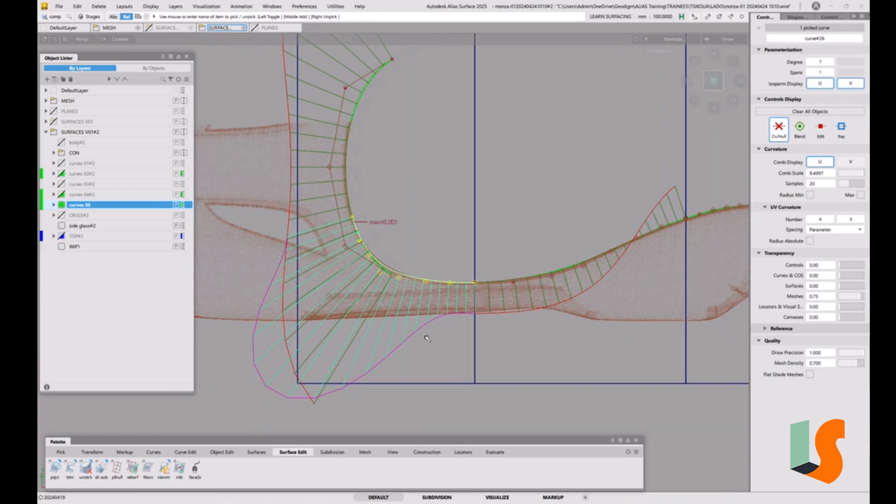
# Step: Project the degree 7 curve adjoining the rounded front curve along Z onto the front top surface, and check its deviation
pyautogui.click(54, 466)
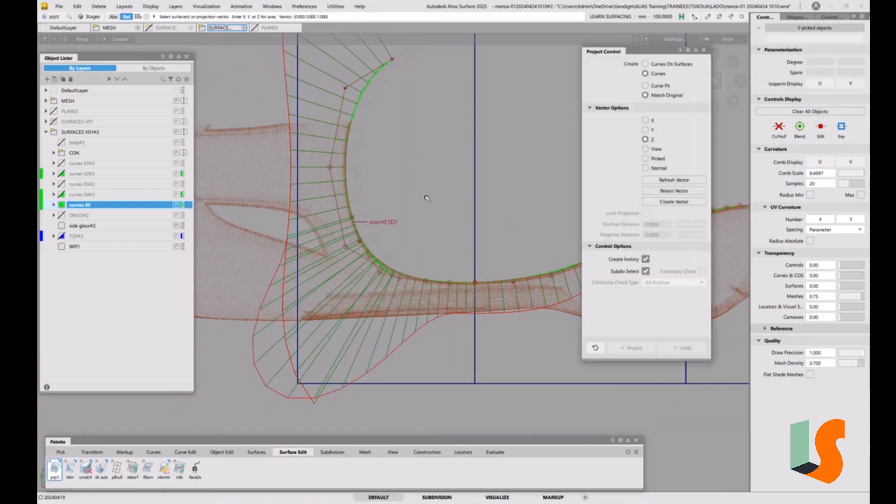
pyautogui.keyDown('alt'); pyautogui.keyDown('shift'); pyautogui.moveTo(482, 294); pyautogui.dragTo(450, 243); pyautogui.keyUp('shift'); pyautogui.keyUp('alt')
pyautogui.click(453, 234)
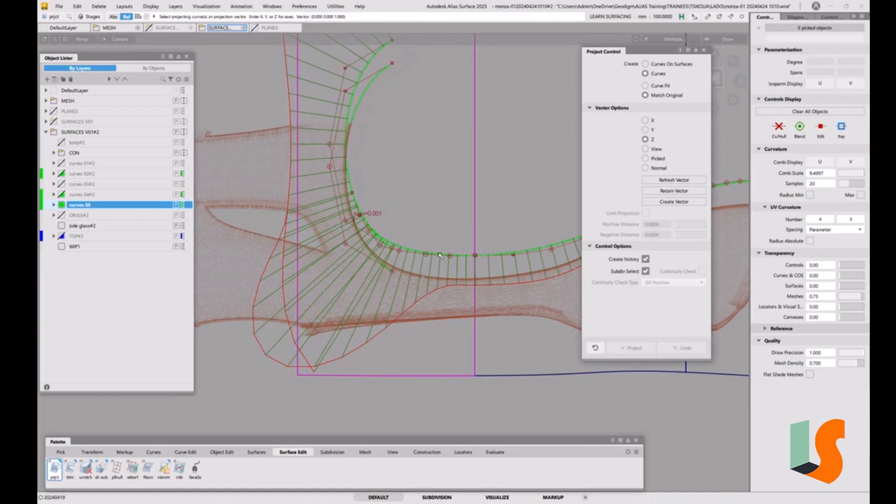
pyautogui.click(439, 256)
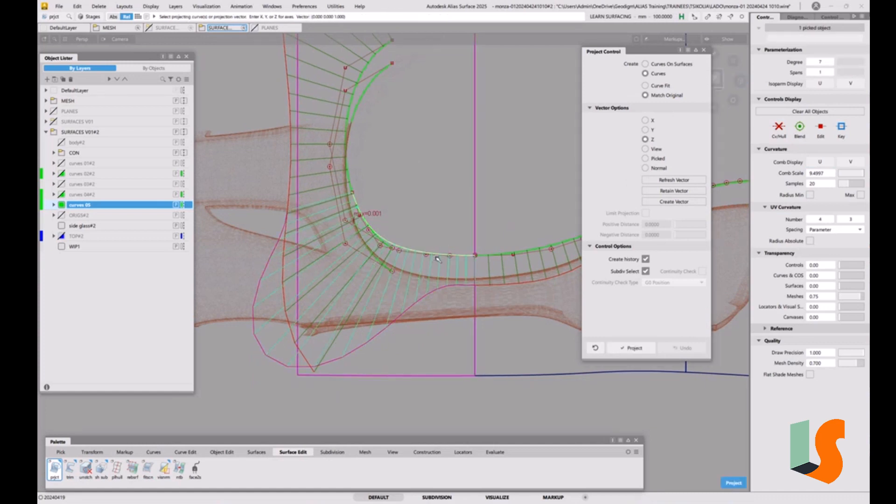
pyautogui.press('space')
pyautogui.keyDown('alt'); pyautogui.keyDown('shift'); pyautogui.moveTo(438, 268); pyautogui.dragTo(403, 205); pyautogui.keyUp('shift'); pyautogui.keyUp('alt')
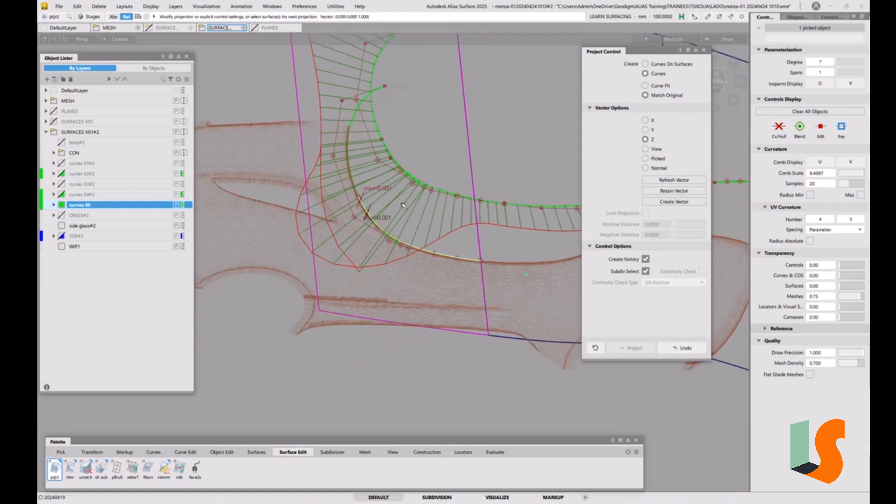
pyautogui.keyDown('alt'); pyautogui.keyDown('shift'); pyautogui.moveTo(418, 172); pyautogui.dragTo(415, 170); pyautogui.keyUp('shift'); pyautogui.keyUp('alt')
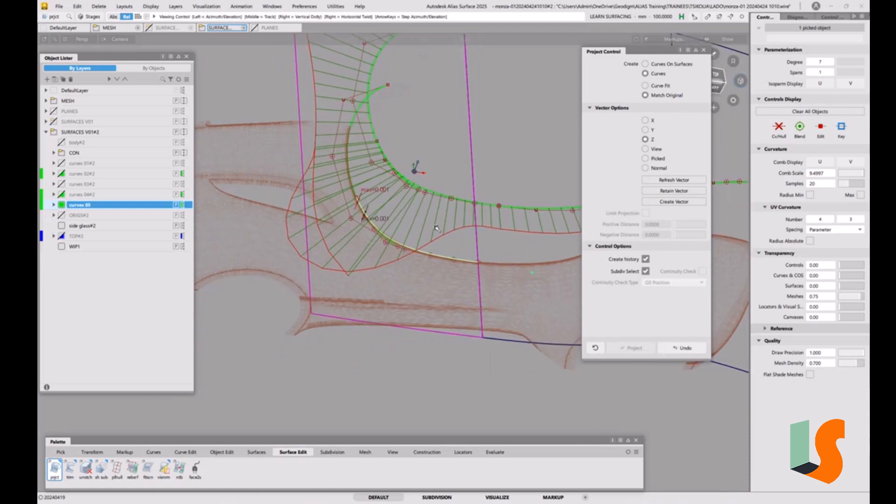
pyautogui.keyDown('alt'); pyautogui.keyDown('shift'); pyautogui.moveTo(415, 170); pyautogui.dragTo(369, 191, button='middle'); pyautogui.keyUp('shift'); pyautogui.keyUp('alt')
pyautogui.click(739, 80)
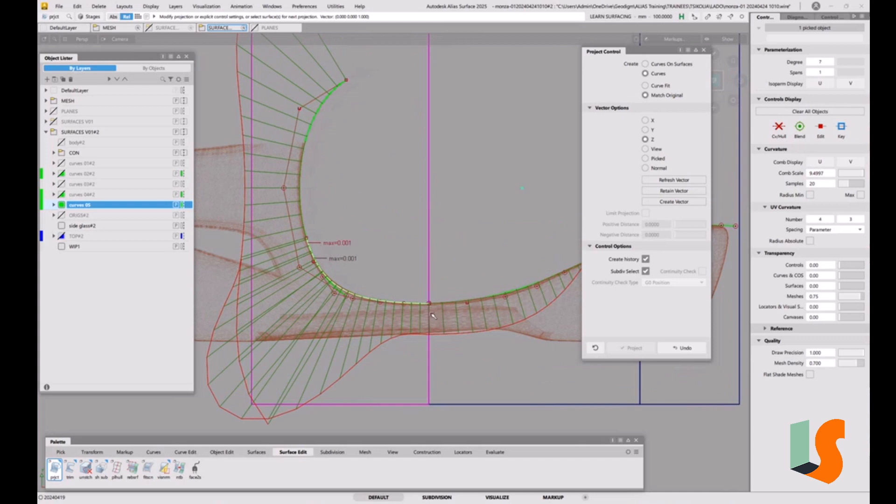
# Step: Project the middle base curve along Z onto the middle top surface
pyautogui.keyDown('alt'); pyautogui.keyDown('shift'); pyautogui.moveTo(434, 316); pyautogui.dragTo(432, 283); pyautogui.keyUp('shift'); pyautogui.keyUp('alt')
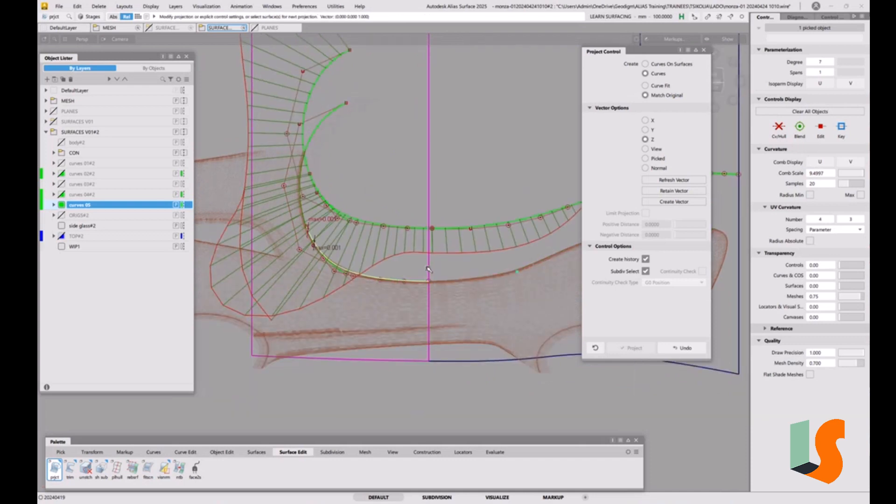
pyautogui.keyDown('alt'); pyautogui.keyDown('shift'); pyautogui.moveTo(428, 269); pyautogui.dragTo(406, 286); pyautogui.keyUp('shift'); pyautogui.keyUp('alt')
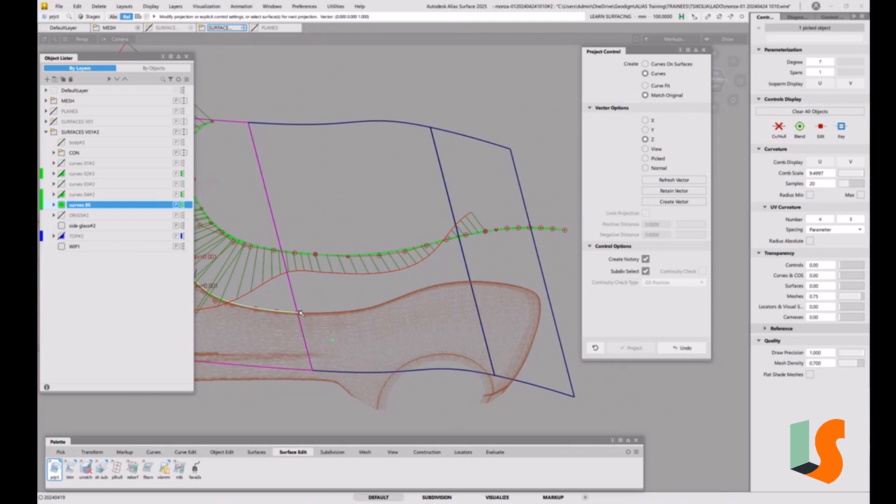
pyautogui.keyDown('ctrl'); pyautogui.keyDown('shift'); pyautogui.moveTo(424, 326); pyautogui.dragTo(428, 254); pyautogui.keyUp('shift'); pyautogui.keyUp('ctrl')
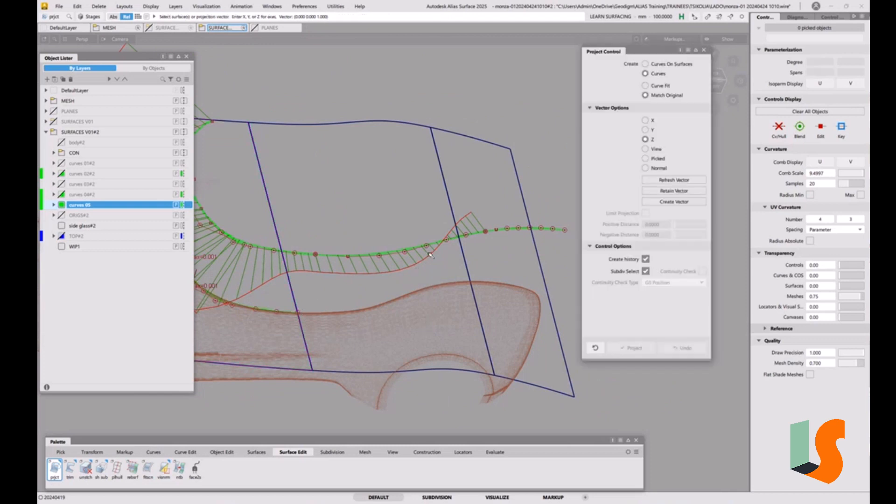
pyautogui.click(400, 254)
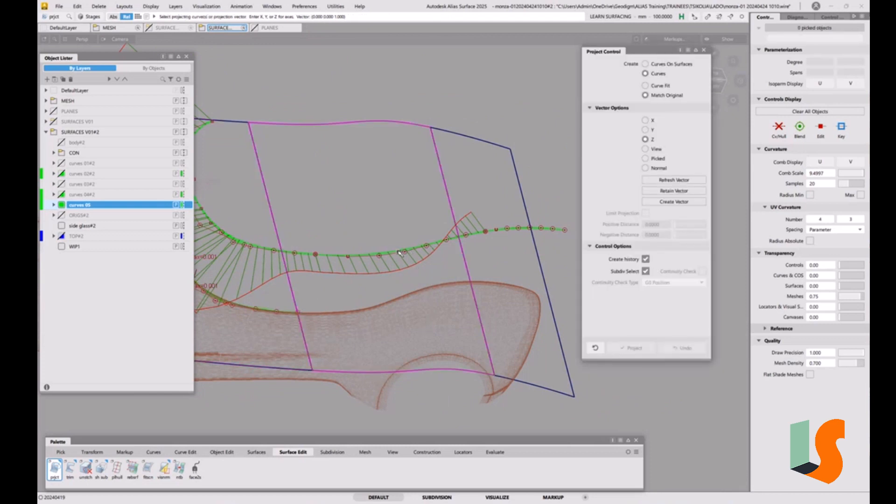
pyautogui.click(400, 254)
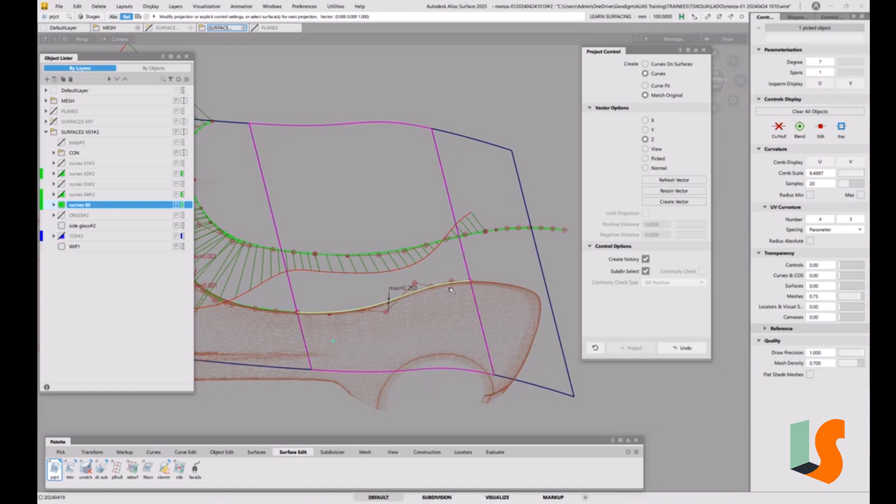
# Step: Examine the middle projected curve's control points and maximum deviation in side and perspective views
pyautogui.click(718, 87)
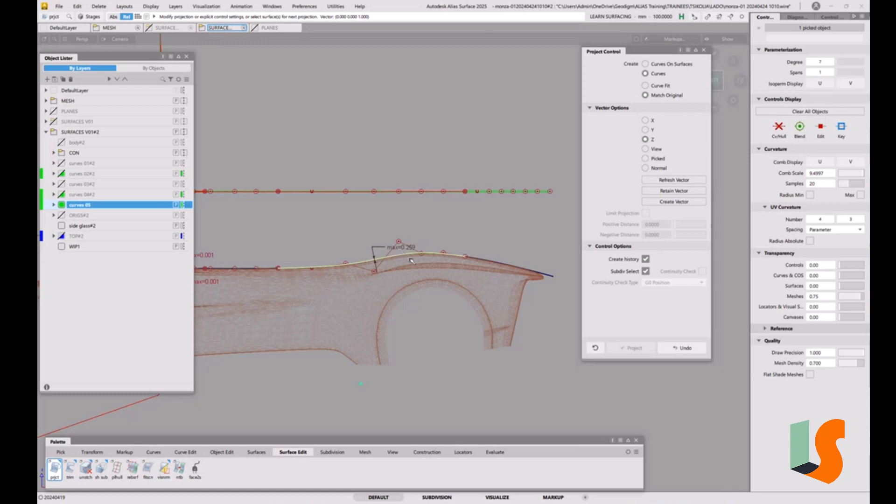
pyautogui.keyDown('alt'); pyautogui.keyDown('shift'); pyautogui.moveTo(427, 265); pyautogui.dragTo(421, 288); pyautogui.keyUp('shift'); pyautogui.keyUp('alt')
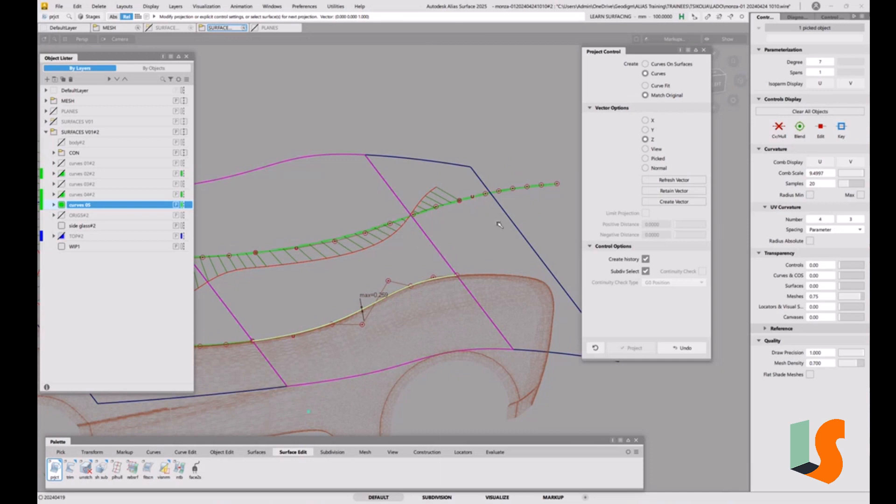
pyautogui.keyDown('alt'); pyautogui.keyDown('shift'); pyautogui.moveTo(465, 248); pyautogui.dragTo(529, 245); pyautogui.keyUp('shift'); pyautogui.keyUp('alt')
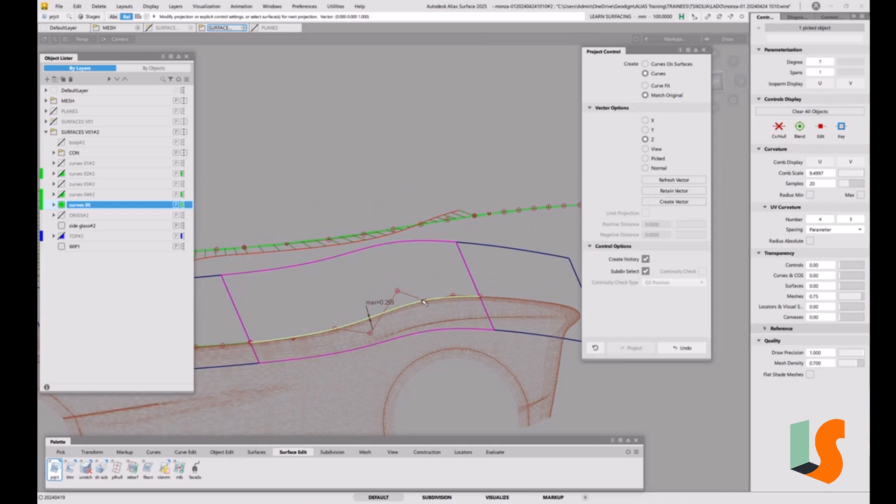
pyautogui.click(718, 81)
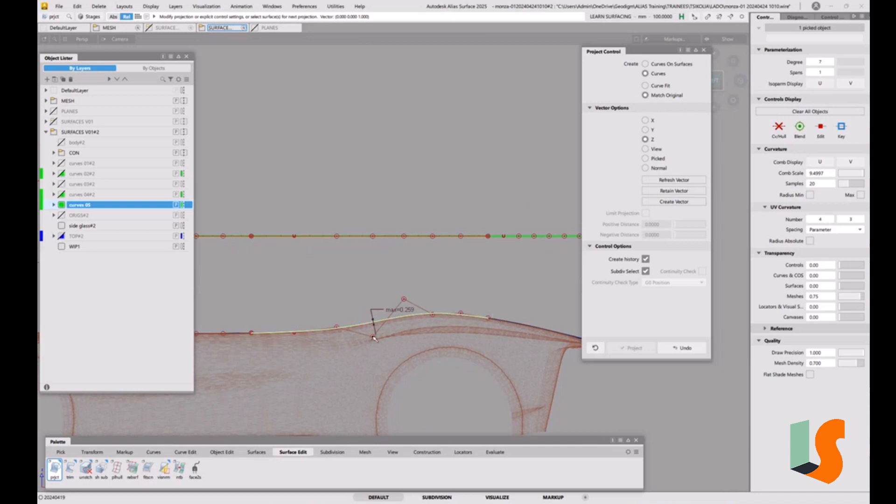
pyautogui.keyDown('alt'); pyautogui.keyDown('shift'); pyautogui.moveTo(390, 333); pyautogui.dragTo(409, 335); pyautogui.keyUp('shift'); pyautogui.keyUp('alt')
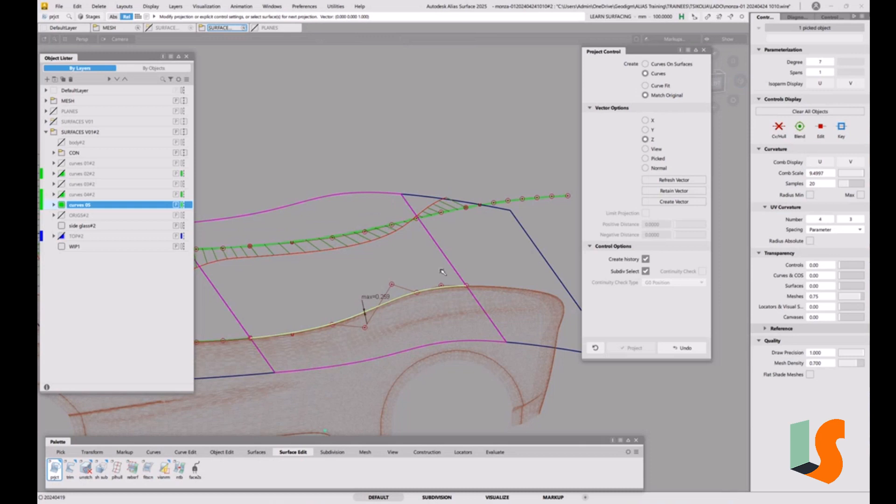
pyautogui.keyDown('alt'); pyautogui.keyDown('shift'); pyautogui.moveTo(436, 239); pyautogui.dragTo(464, 313); pyautogui.keyUp('shift'); pyautogui.keyUp('alt')
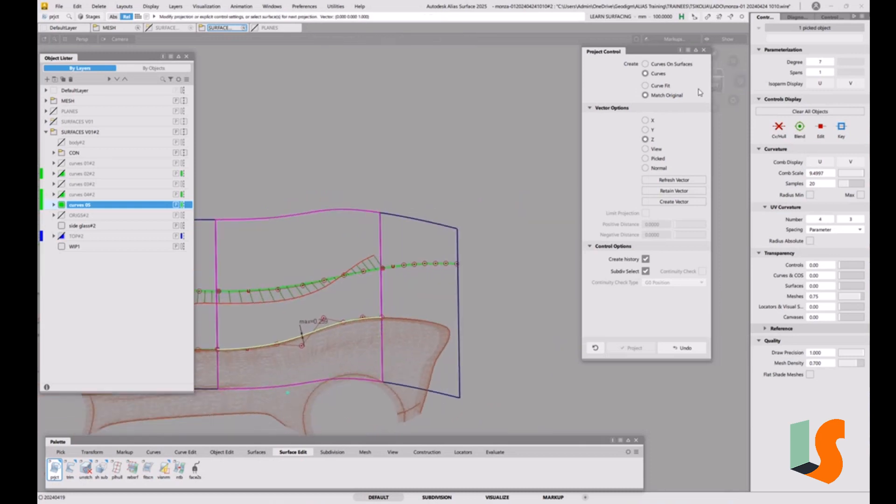
# Step: Project the rear base curve along Z onto the rear top surface, working in the top view
pyautogui.click(718, 73)
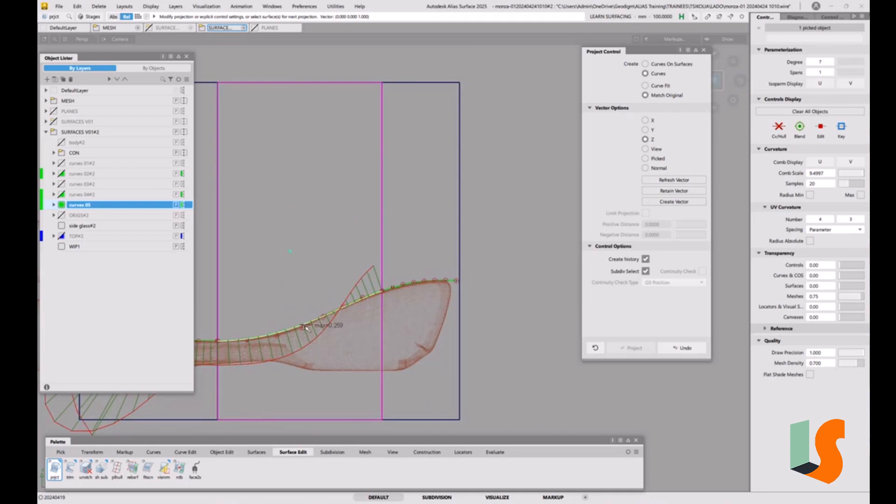
pyautogui.click(432, 232)
pyautogui.press('space')
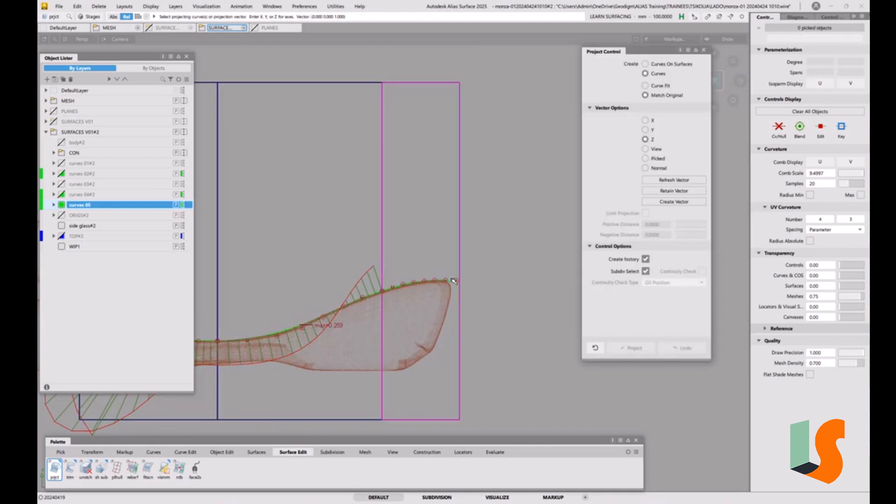
pyautogui.click(455, 282)
pyautogui.press('space')
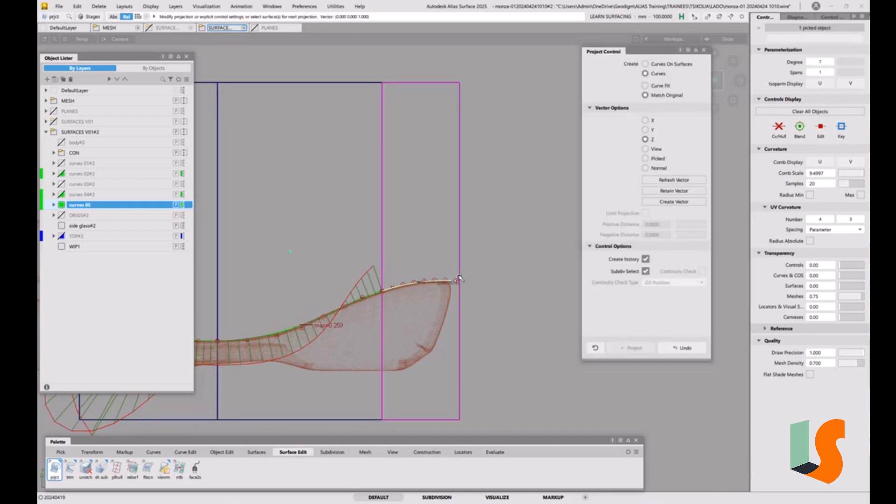
# Step: Examine the rear projected curve and its deviation in perspective against the other projections and the car mesh
pyautogui.keyDown('alt'); pyautogui.keyDown('shift'); pyautogui.moveTo(448, 314); pyautogui.dragTo(484, 232); pyautogui.keyUp('shift'); pyautogui.keyUp('alt')
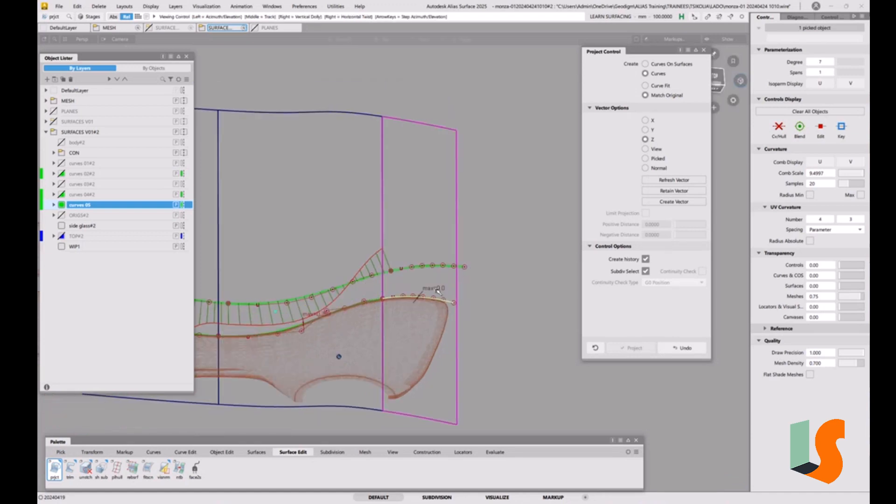
pyautogui.keyDown('alt'); pyautogui.keyDown('shift'); pyautogui.moveTo(436, 288); pyautogui.dragTo(520, 226, button='right'); pyautogui.keyUp('shift'); pyautogui.keyUp('alt')
pyautogui.keyDown('alt'); pyautogui.keyDown('shift'); pyautogui.moveTo(521, 226); pyautogui.dragTo(449, 245, button='middle'); pyautogui.keyUp('shift'); pyautogui.keyUp('alt')
pyautogui.keyDown('alt'); pyautogui.keyDown('shift'); pyautogui.moveTo(438, 275); pyautogui.dragTo(418, 253); pyautogui.keyUp('shift'); pyautogui.keyUp('alt')
pyautogui.keyDown('alt'); pyautogui.keyDown('shift'); pyautogui.moveTo(418, 254); pyautogui.dragTo(470, 244, button='right'); pyautogui.keyUp('shift'); pyautogui.keyUp('alt')
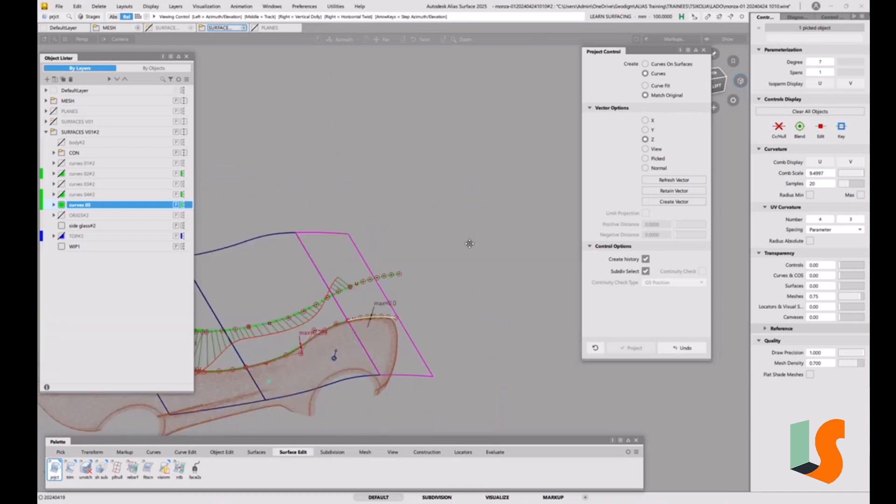
pyautogui.keyDown('alt'); pyautogui.keyDown('shift'); pyautogui.moveTo(470, 244); pyautogui.dragTo(496, 245, button='middle'); pyautogui.keyUp('shift'); pyautogui.keyUp('alt')
pyautogui.keyDown('ctrl'); pyautogui.keyDown('shift'); pyautogui.moveTo(494, 294); pyautogui.dragTo(475, 233); pyautogui.keyUp('shift'); pyautogui.keyUp('ctrl')
# Step: Select the rear top surface and briefly display its control vertices to check its structure
pyautogui.click(478, 192)
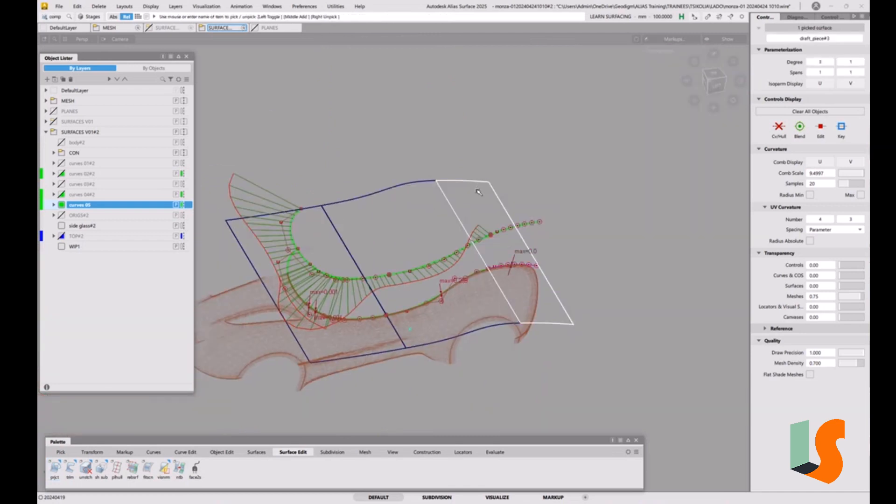
pyautogui.click(782, 130)
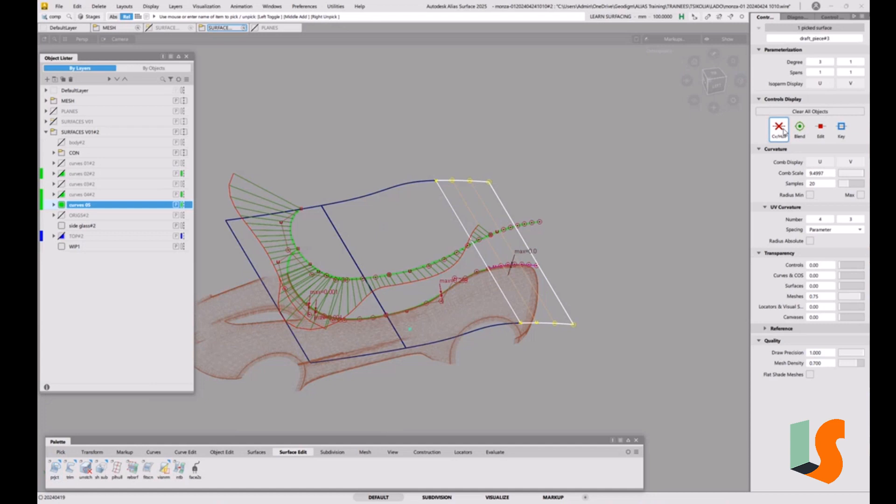
pyautogui.click(783, 132)
# Step: Drop the rear top surface from the selection and pick only the rear base curve, with the Parameterization Editor open
pyautogui.keyDown('alt'); pyautogui.keyDown('shift'); pyautogui.moveTo(542, 237); pyautogui.dragTo(501, 240); pyautogui.keyUp('shift'); pyautogui.keyUp('alt')
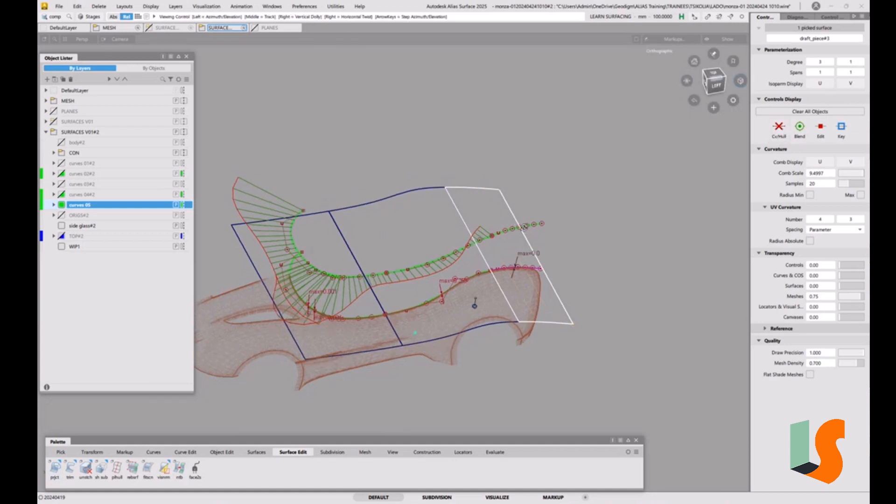
pyautogui.keyDown('alt'); pyautogui.keyDown('shift'); pyautogui.moveTo(562, 243); pyautogui.dragTo(551, 227); pyautogui.keyUp('shift'); pyautogui.keyUp('alt')
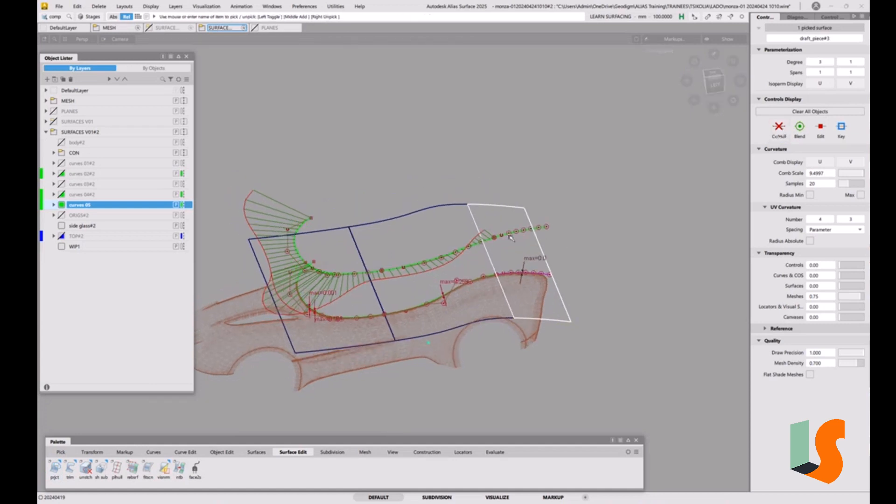
pyautogui.keyDown('alt'); pyautogui.keyDown('shift'); pyautogui.moveTo(550, 240); pyautogui.dragTo(558, 215, button='right'); pyautogui.keyUp('shift'); pyautogui.keyUp('alt')
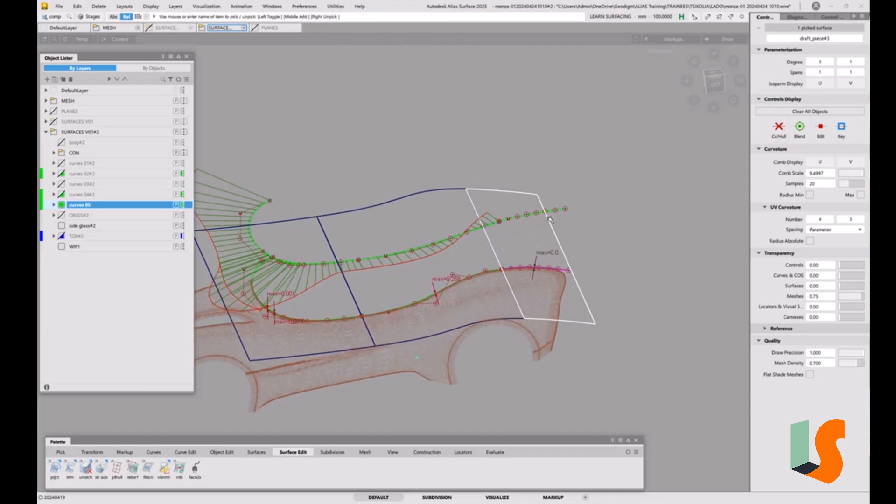
pyautogui.keyDown('ctrl'); pyautogui.keyDown('shift'); pyautogui.moveTo(579, 239); pyautogui.dragTo(598, 248); pyautogui.keyUp('shift'); pyautogui.keyUp('ctrl')
pyautogui.click(561, 208)
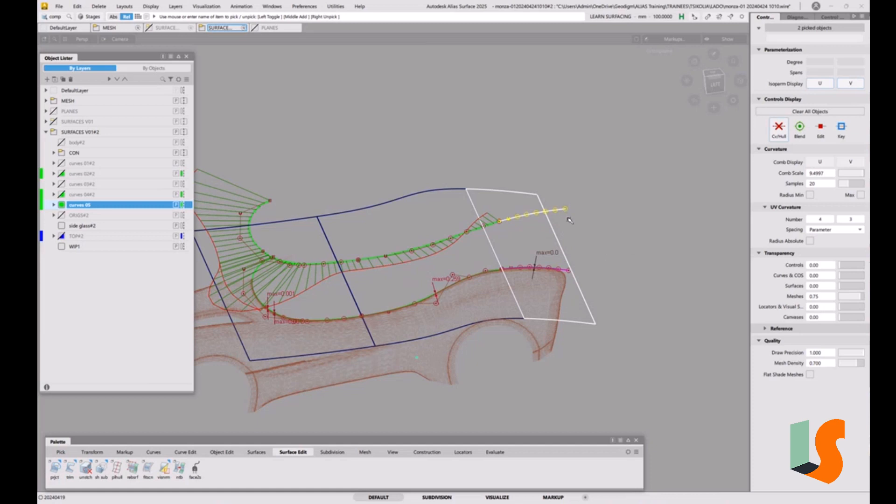
pyautogui.hotkey('ctrl', 'p')
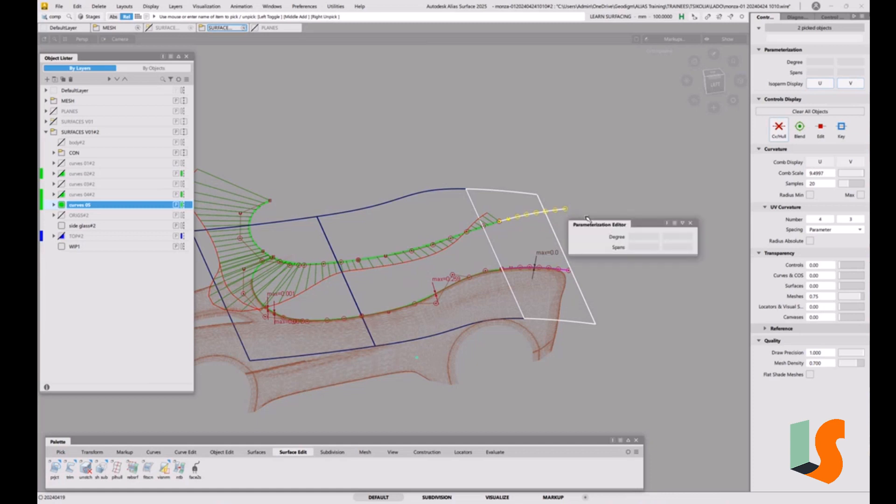
pyautogui.click(550, 200)
pyautogui.keyDown('ctrl'); pyautogui.keyDown('shift'); pyautogui.moveTo(544, 192); pyautogui.dragTo(567, 201); pyautogui.keyUp('shift'); pyautogui.keyUp('ctrl')
pyautogui.click(560, 210)
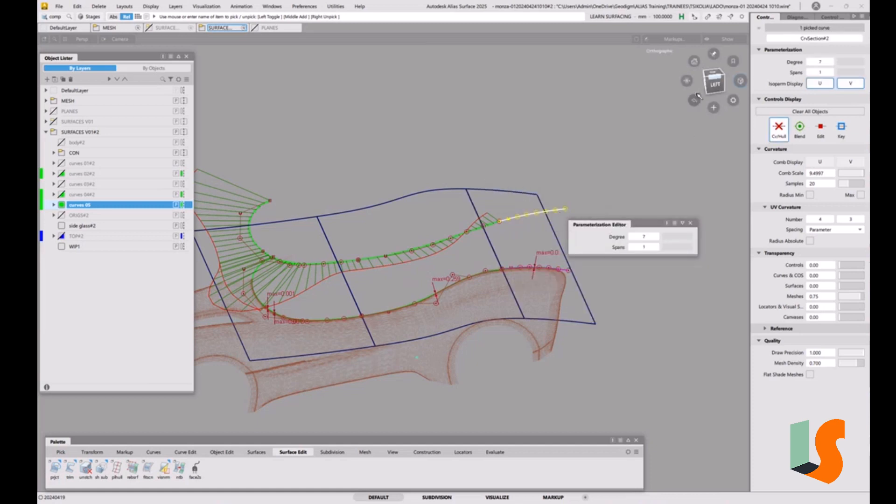
# Step: Reduce the rear base curve to degree 3, comparing it with the mesh in the top view, and deselect it
pyautogui.click(712, 73)
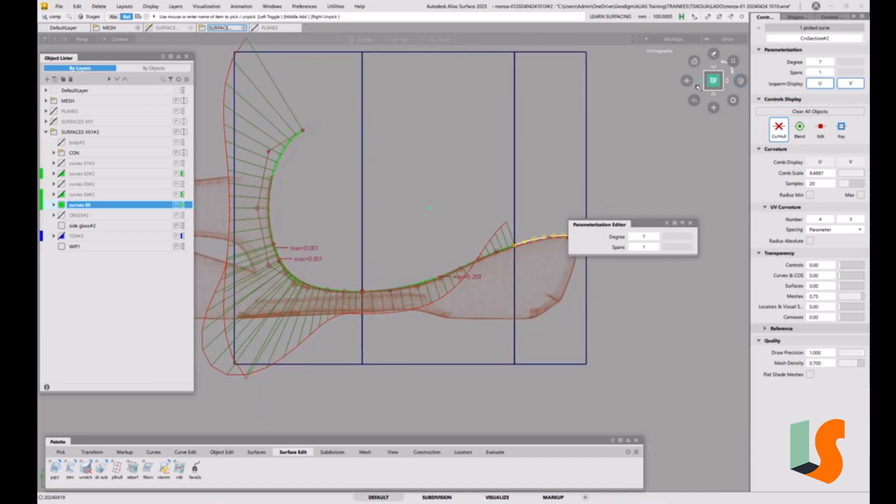
pyautogui.keyDown('alt'); pyautogui.keyDown('shift'); pyautogui.moveTo(636, 137); pyautogui.dragTo(450, 195, button='middle'); pyautogui.keyUp('shift'); pyautogui.keyUp('alt')
pyautogui.keyDown('alt'); pyautogui.keyDown('shift'); pyautogui.moveTo(451, 194); pyautogui.dragTo(449, 236, button='right'); pyautogui.keyUp('shift'); pyautogui.keyUp('alt')
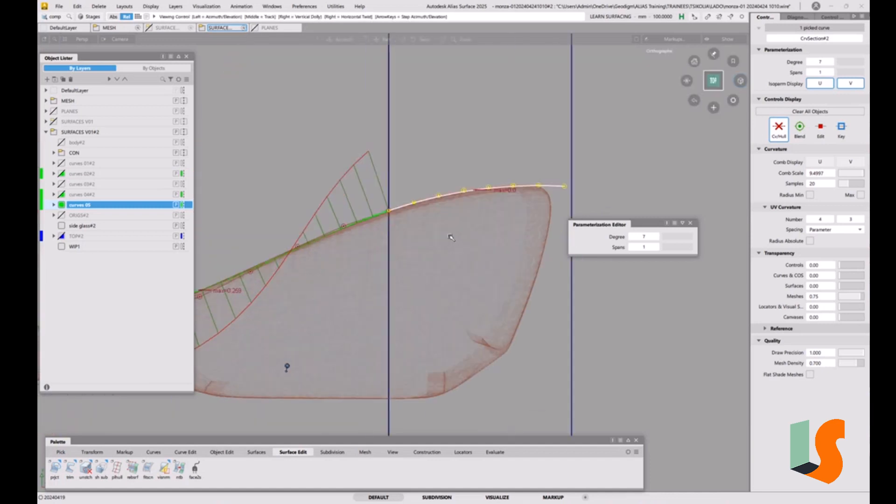
pyautogui.keyDown('alt'); pyautogui.keyDown('shift'); pyautogui.moveTo(451, 237); pyautogui.dragTo(398, 293, button='middle'); pyautogui.keyUp('shift'); pyautogui.keyUp('alt')
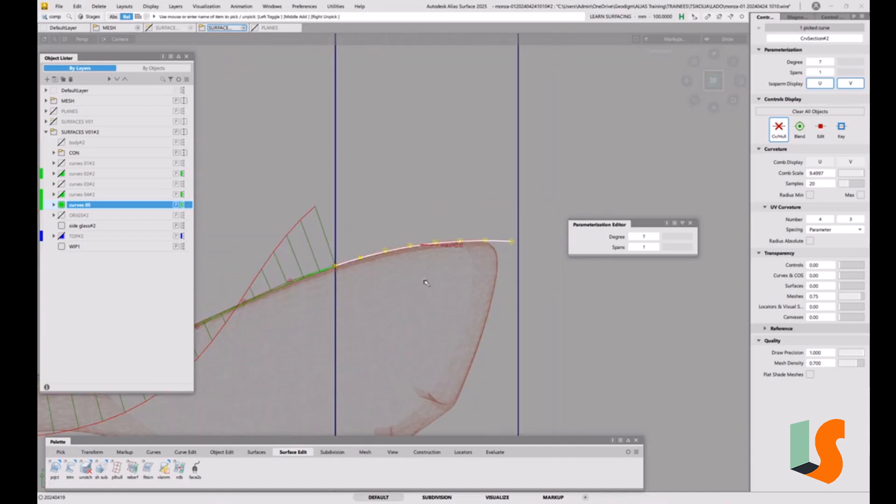
pyautogui.click(632, 236)
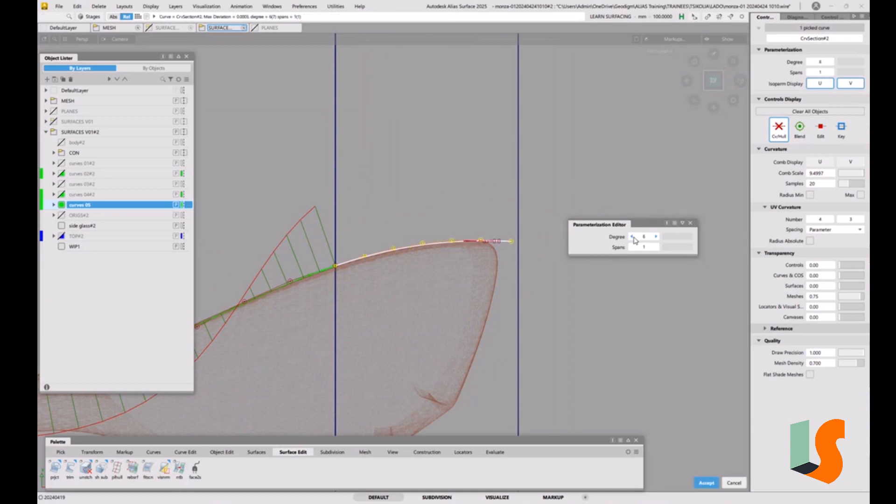
pyautogui.click(632, 236)
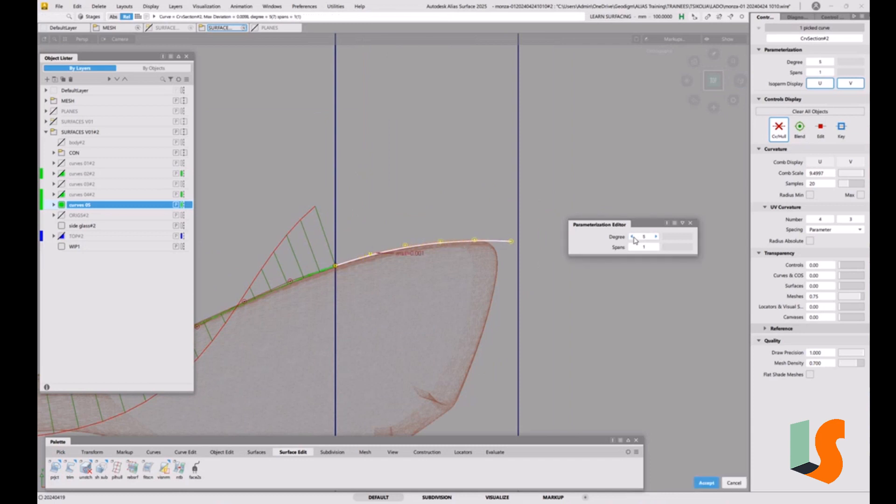
pyautogui.click(633, 237)
pyautogui.click(632, 236)
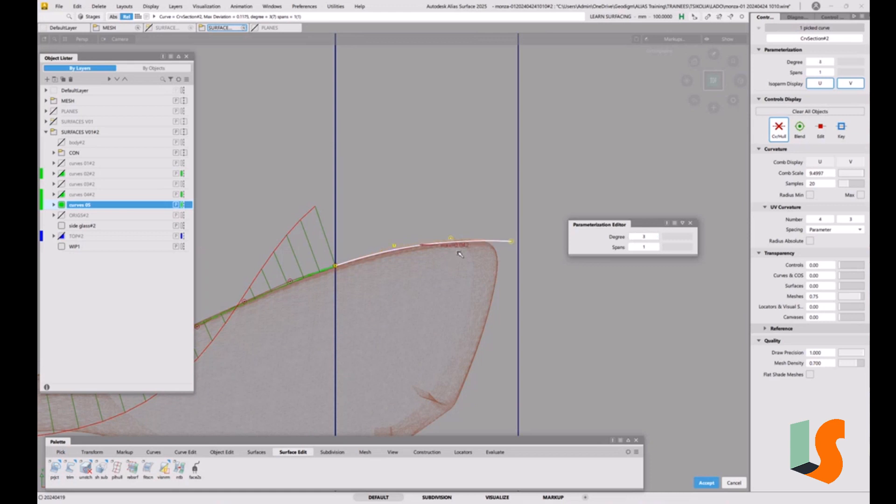
pyautogui.keyDown('alt'); pyautogui.keyDown('shift'); pyautogui.moveTo(462, 254); pyautogui.dragTo(478, 222); pyautogui.keyUp('shift'); pyautogui.keyUp('alt')
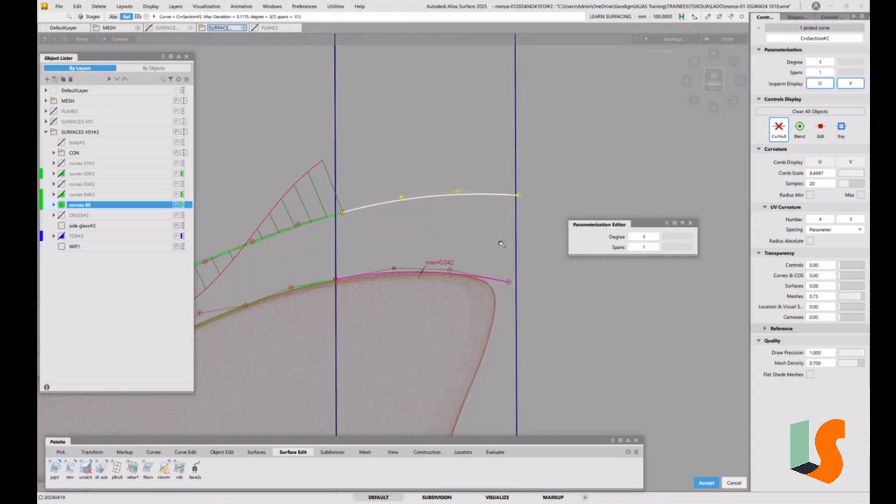
pyautogui.keyDown('ctrl'); pyautogui.keyDown('shift'); pyautogui.moveTo(617, 320); pyautogui.dragTo(558, 314); pyautogui.keyUp('shift'); pyautogui.keyUp('ctrl')
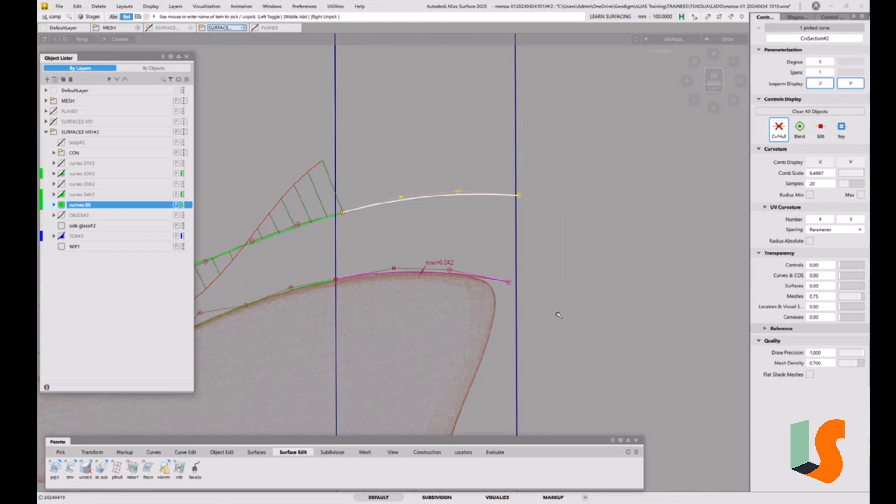
pyautogui.click(558, 256)
# Step: Rename the base curves' layer as "curves top 2D"
pyautogui.keyDown('alt'); pyautogui.keyDown('shift'); pyautogui.moveTo(533, 236); pyautogui.dragTo(496, 210, button='right'); pyautogui.keyUp('shift'); pyautogui.keyUp('alt')
pyautogui.keyDown('alt'); pyautogui.keyDown('shift'); pyautogui.moveTo(496, 210); pyautogui.dragTo(711, 117, button='middle'); pyautogui.keyUp('shift'); pyautogui.keyUp('alt')
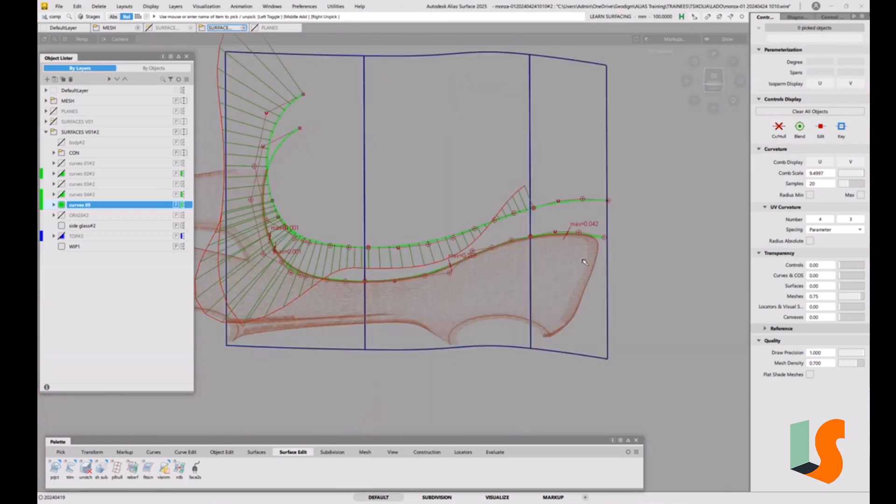
pyautogui.keyDown('alt'); pyautogui.keyDown('shift'); pyautogui.moveTo(516, 274); pyautogui.dragTo(516, 220); pyautogui.keyUp('shift'); pyautogui.keyUp('alt')
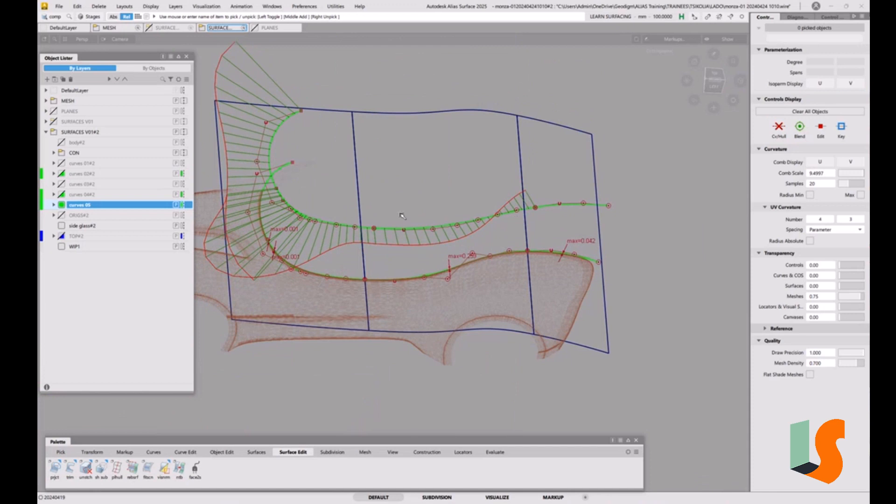
pyautogui.keyDown('alt'); pyautogui.keyDown('shift'); pyautogui.moveTo(338, 244); pyautogui.dragTo(336, 228); pyautogui.keyUp('shift'); pyautogui.keyUp('alt')
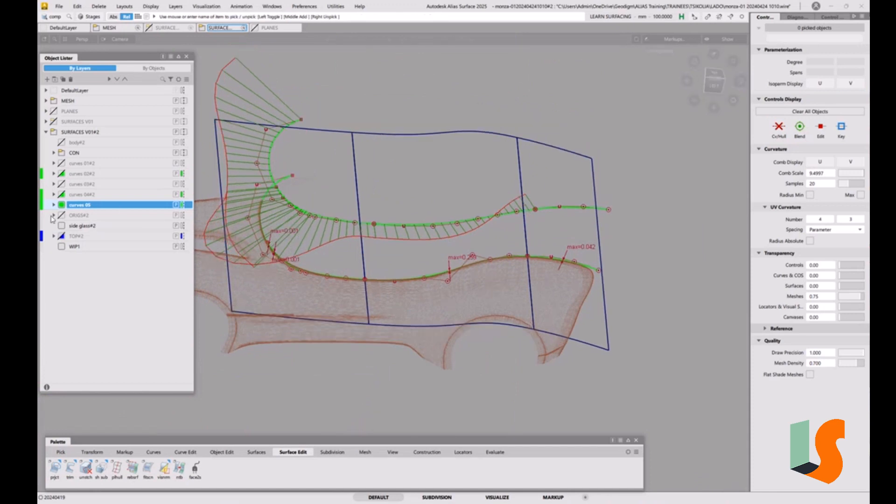
pyautogui.doubleClick(88, 206)
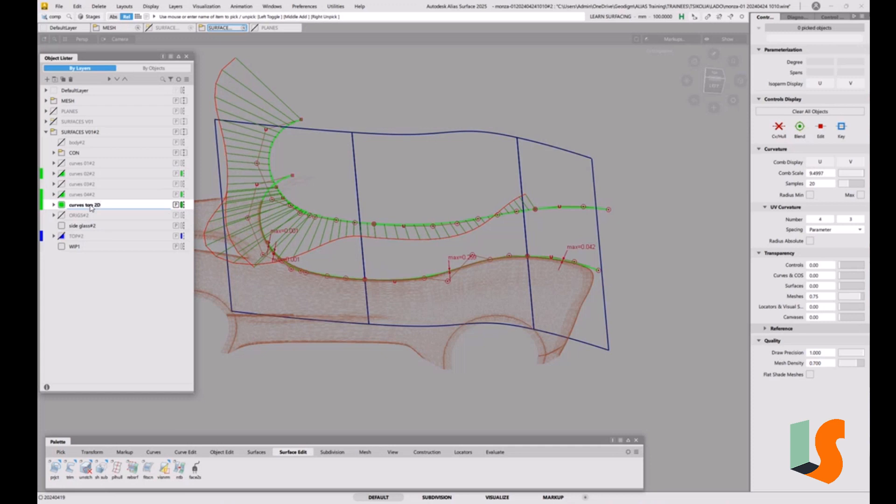
pyautogui.click(90, 206)
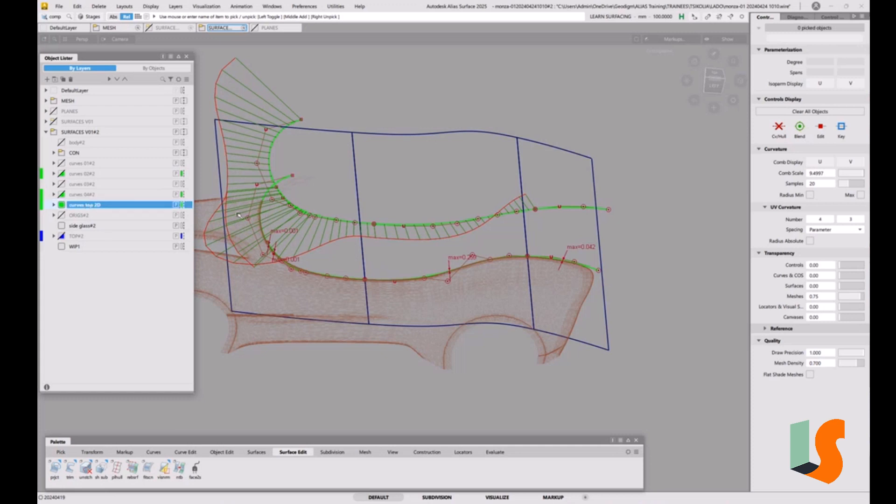
# Step: Create a layer named "curves top 3D" in the SURFACES V01#2 folder and assign the four projected curves to it
pyautogui.keyDown('ctrl'); pyautogui.keyDown('shift'); pyautogui.moveTo(337, 280); pyautogui.dragTo(375, 258); pyautogui.keyUp('shift'); pyautogui.keyUp('ctrl')
pyautogui.moveTo(266, 257); pyautogui.dragTo(620, 338)
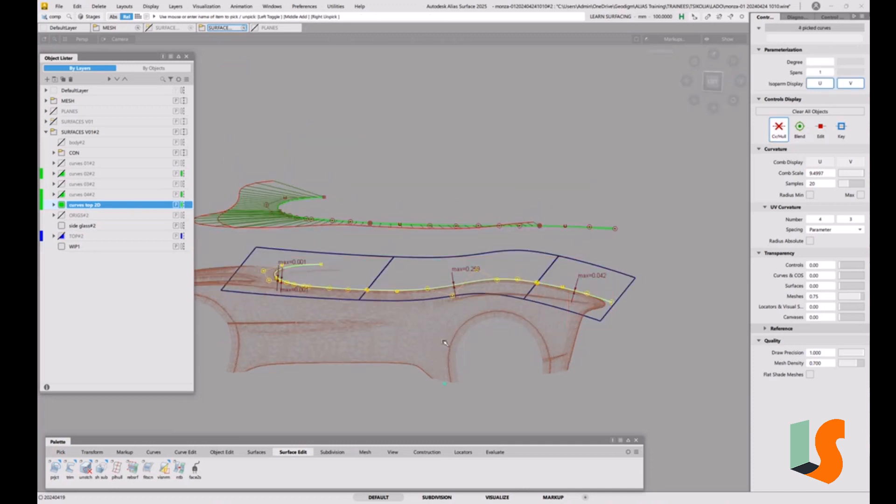
pyautogui.rightClick(87, 134)
pyautogui.click(113, 168)
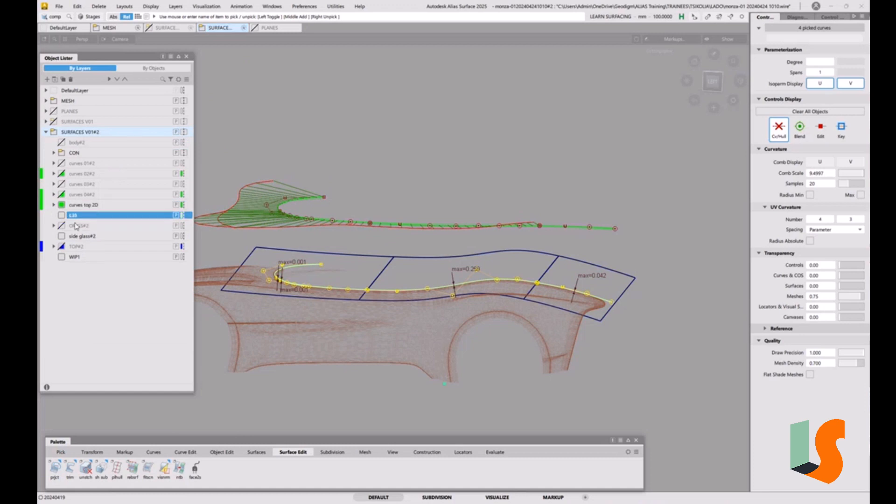
pyautogui.doubleClick(76, 217)
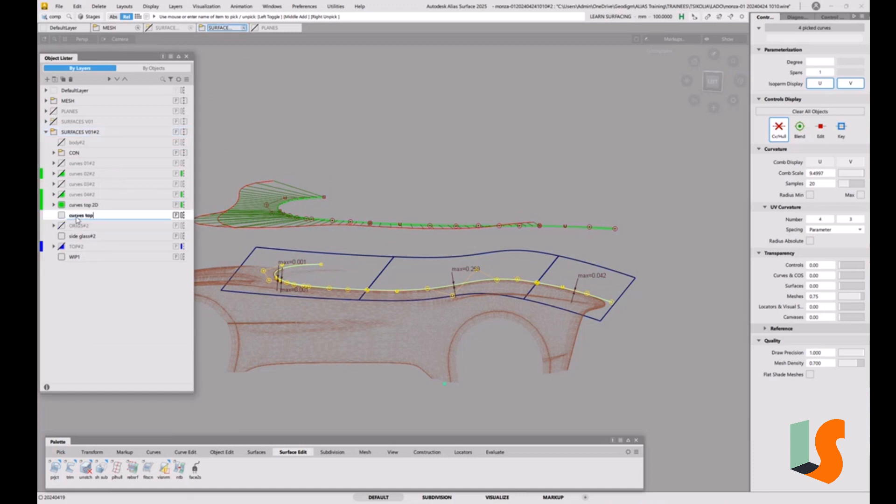
pyautogui.write('curves top 3D')
pyautogui.press('Return')
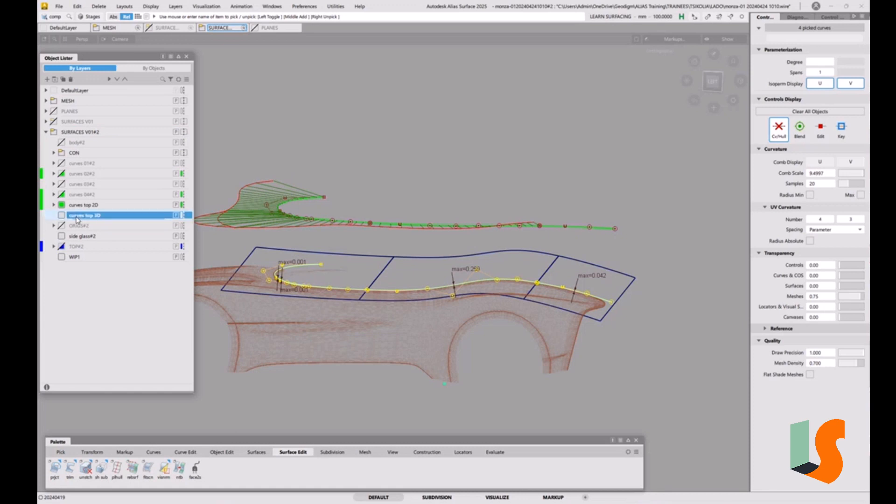
pyautogui.rightClick(99, 217)
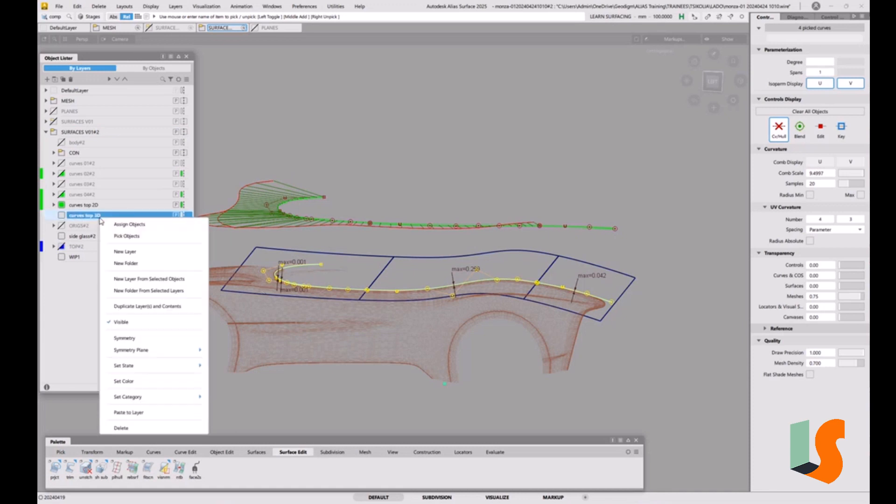
pyautogui.click(127, 223)
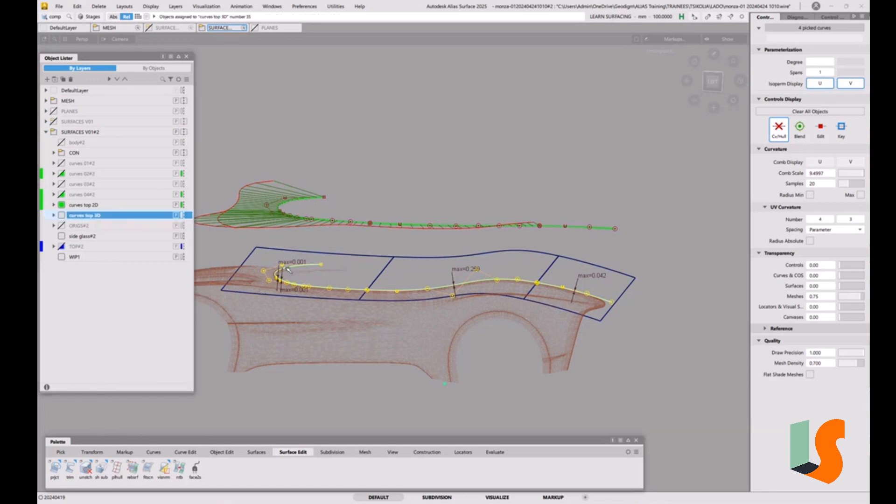
# Step: Hide the curves top 2D layer and colour the curves top 3D layer green
pyautogui.click(61, 204)
pyautogui.click(64, 218)
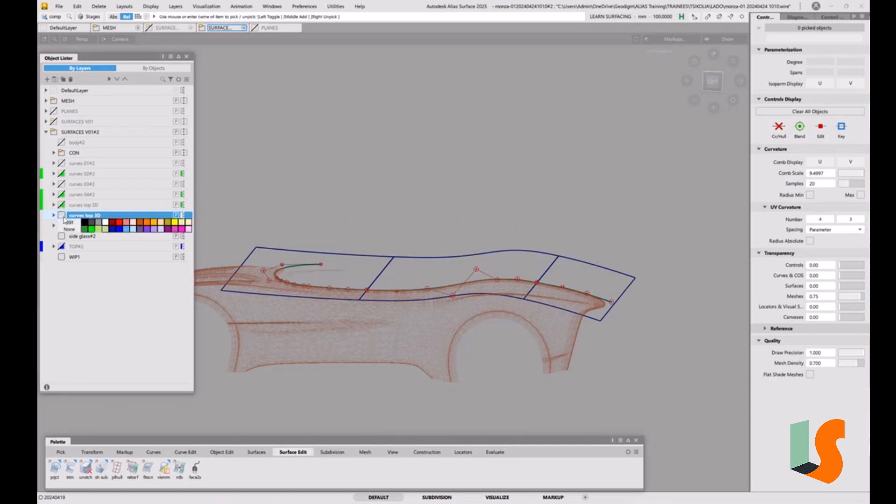
pyautogui.click(91, 231)
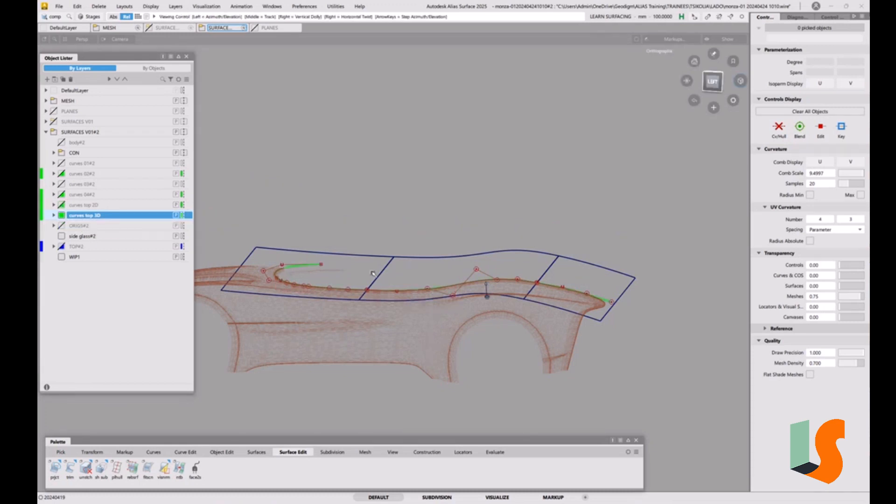
# Step: Hide the CON folder to view the projected curves alone against the car mesh
pyautogui.keyDown('alt'); pyautogui.keyDown('shift'); pyautogui.moveTo(438, 312); pyautogui.dragTo(486, 295); pyautogui.keyUp('shift'); pyautogui.keyUp('alt')
pyautogui.keyDown('alt'); pyautogui.keyDown('shift'); pyautogui.moveTo(486, 295); pyautogui.dragTo(548, 309, button='middle'); pyautogui.keyUp('shift'); pyautogui.keyUp('alt')
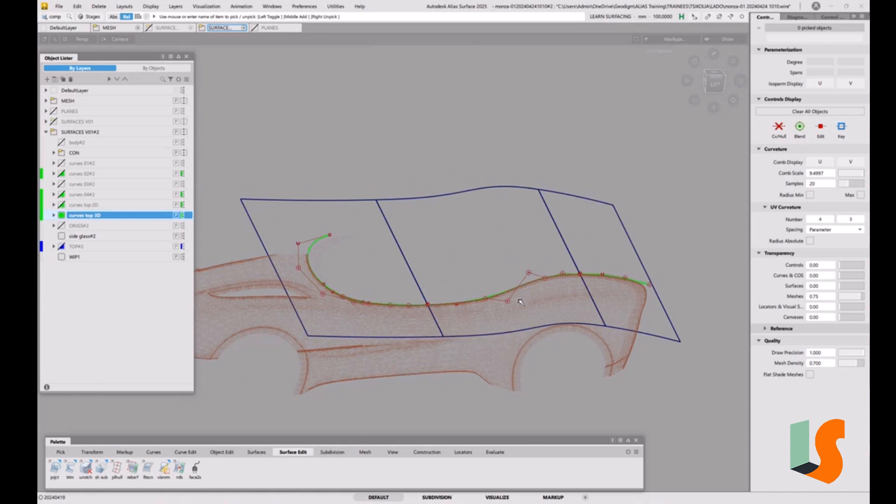
pyautogui.keyDown('alt'); pyautogui.keyDown('shift'); pyautogui.moveTo(518, 306); pyautogui.dragTo(461, 238); pyautogui.keyUp('shift'); pyautogui.keyUp('alt')
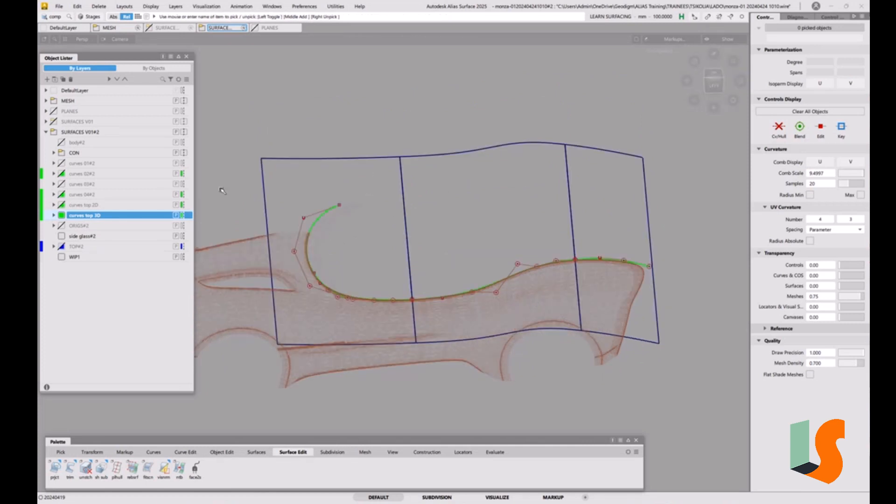
pyautogui.click(61, 153)
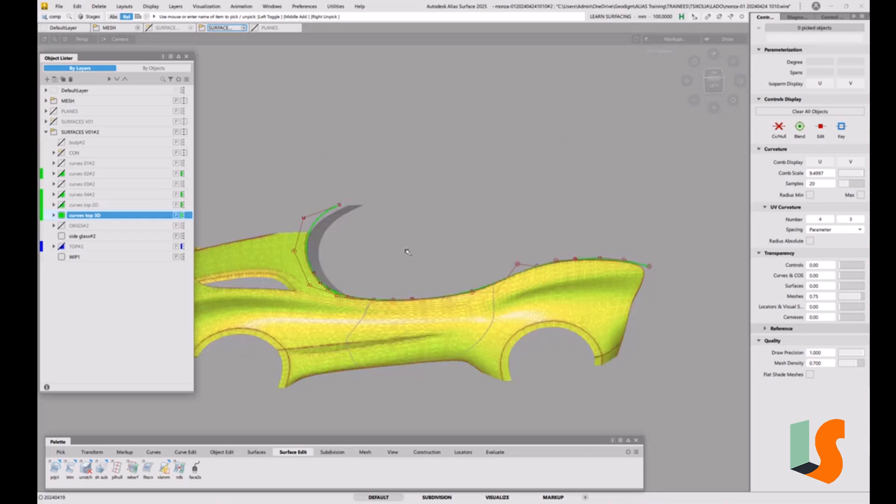
pyautogui.moveTo(334, 264)
pyautogui.keyDown('alt'); pyautogui.keyDown('shift'); pyautogui.mouseDown()
pyautogui.moveTo(485, 285)
pyautogui.moveTo(430, 257)
pyautogui.moveTo(358, 289)
pyautogui.mouseUp(); pyautogui.keyUp('shift'); pyautogui.keyUp('alt')
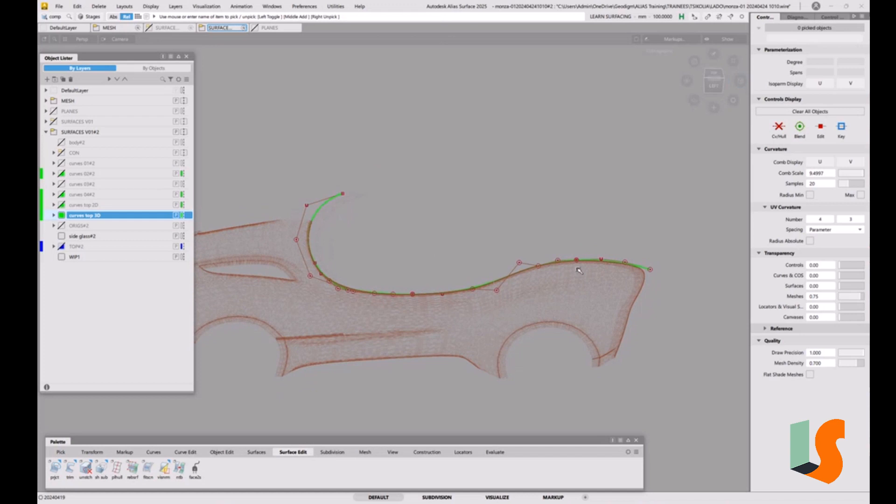
# Step: Examine the projected curves' control points against the mesh in the left view, using non-proportional scale to exaggerate their shape
pyautogui.click(714, 87)
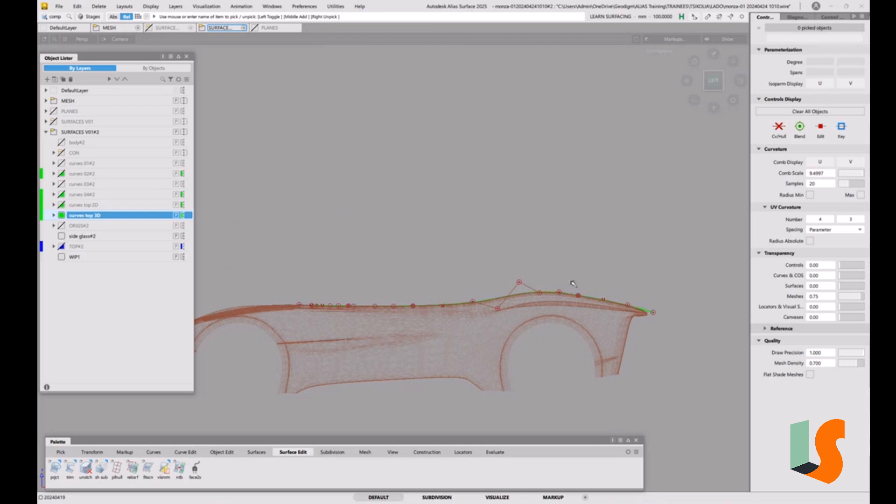
pyautogui.keyDown('alt'); pyautogui.keyDown('shift'); pyautogui.click(686, 81); pyautogui.keyUp('shift'); pyautogui.keyUp('alt')
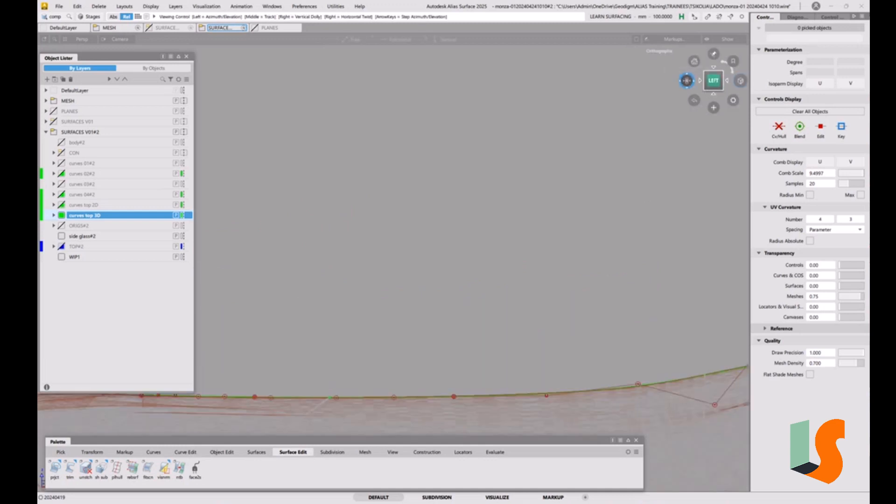
pyautogui.keyDown('alt'); pyautogui.keyDown('shift'); pyautogui.moveTo(713, 371); pyautogui.dragTo(637, 373, button='right'); pyautogui.keyUp('shift'); pyautogui.keyUp('alt')
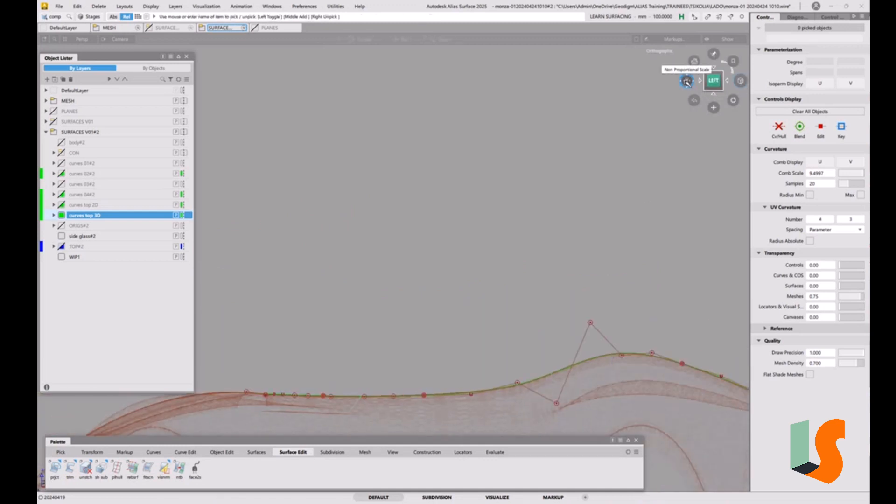
pyautogui.moveTo(687, 83); pyautogui.dragTo(687, 82)
pyautogui.keyDown('alt'); pyautogui.keyDown('shift'); pyautogui.moveTo(566, 402); pyautogui.dragTo(637, 279, button='right'); pyautogui.keyUp('shift'); pyautogui.keyUp('alt')
pyautogui.keyDown('alt'); pyautogui.keyDown('shift'); pyautogui.moveTo(636, 279); pyautogui.dragTo(494, 314, button='middle'); pyautogui.keyUp('shift'); pyautogui.keyUp('alt')
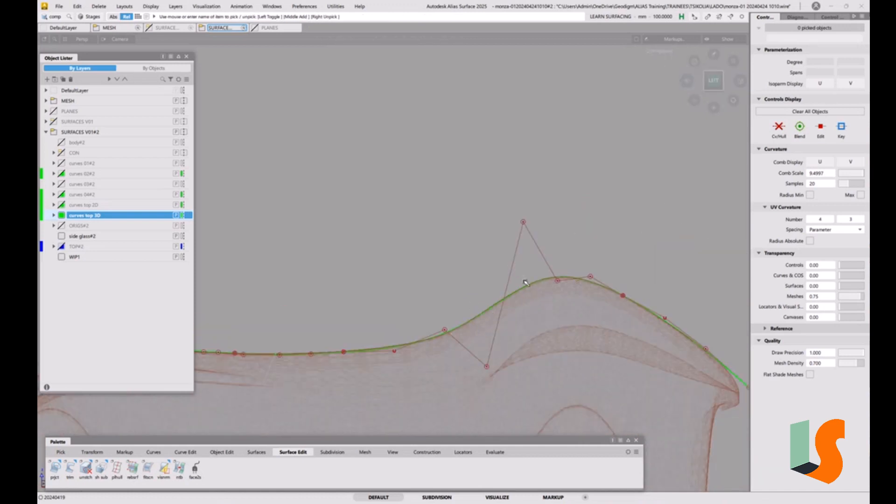
# Step: Align the hump curve's end to the adjoining end curve with G2 continuity and explicit control, removing the hump curve's existing construction history
pyautogui.click(637, 303)
pyautogui.keyDown('alt'); pyautogui.keyDown('shift'); pyautogui.moveTo(655, 310); pyautogui.dragTo(583, 249, button='middle'); pyautogui.keyUp('shift'); pyautogui.keyUp('alt')
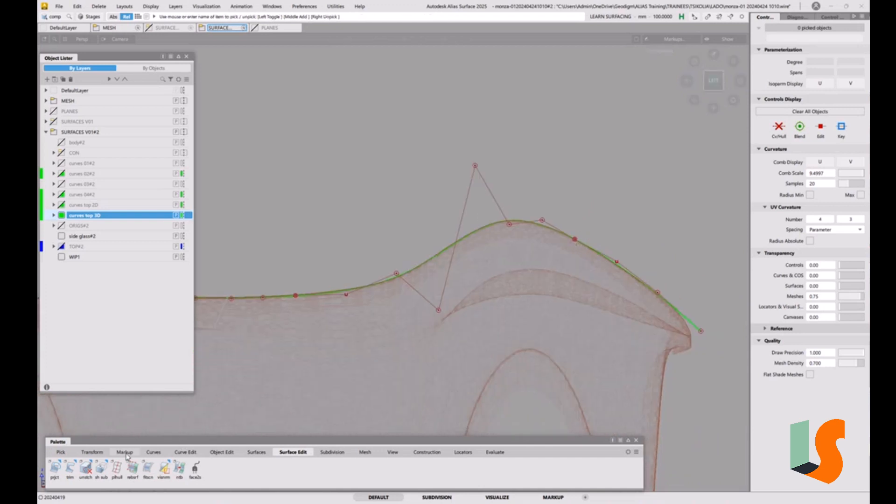
pyautogui.click(215, 453)
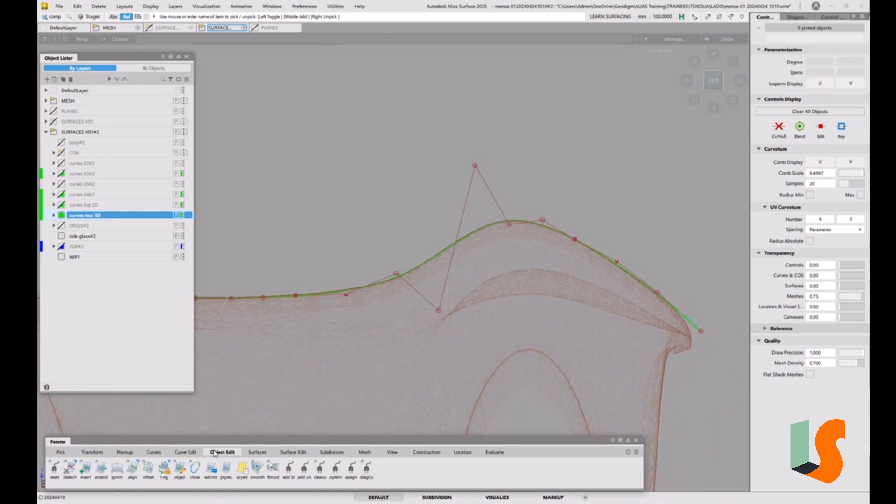
pyautogui.doubleClick(132, 468)
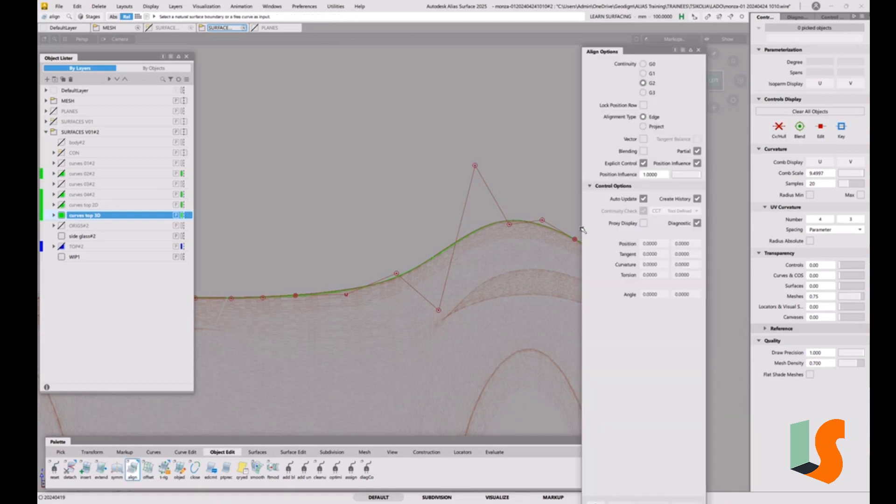
pyautogui.click(566, 237)
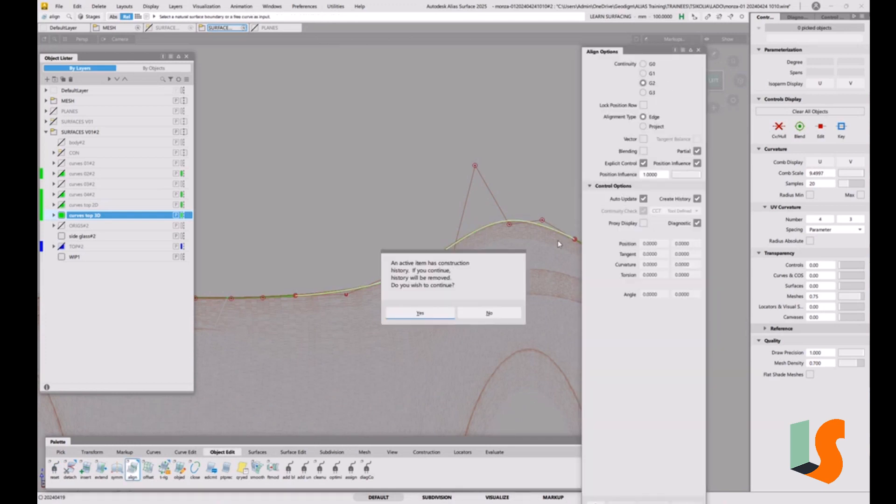
pyautogui.click(438, 311)
pyautogui.keyDown('alt'); pyautogui.keyDown('shift'); pyautogui.moveTo(493, 253); pyautogui.dragTo(398, 253, button='middle'); pyautogui.keyUp('shift'); pyautogui.keyUp('alt')
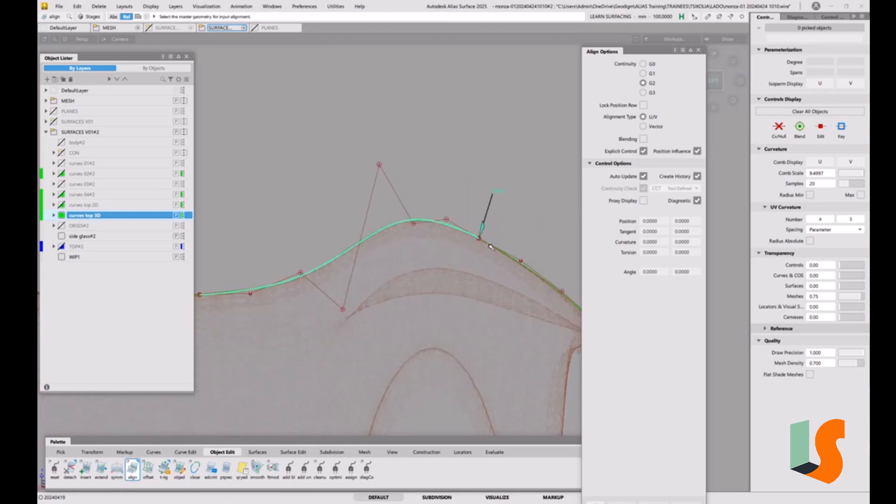
pyautogui.click(490, 246)
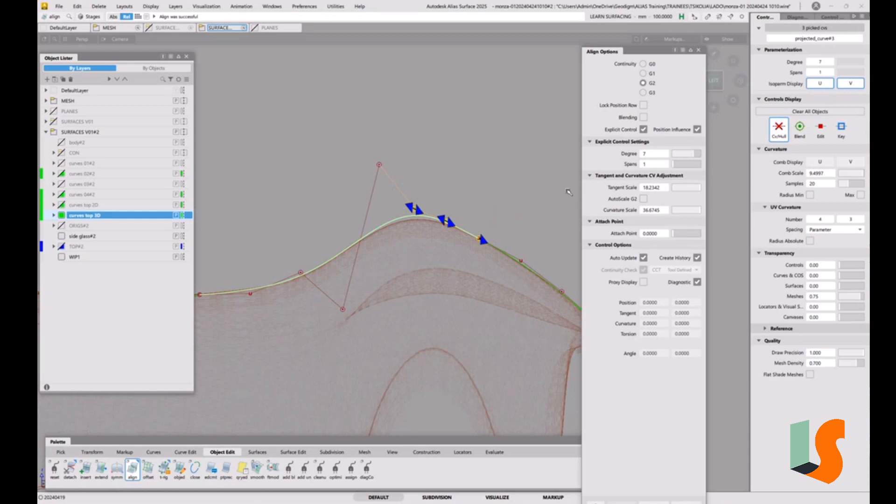
pyautogui.click(532, 255)
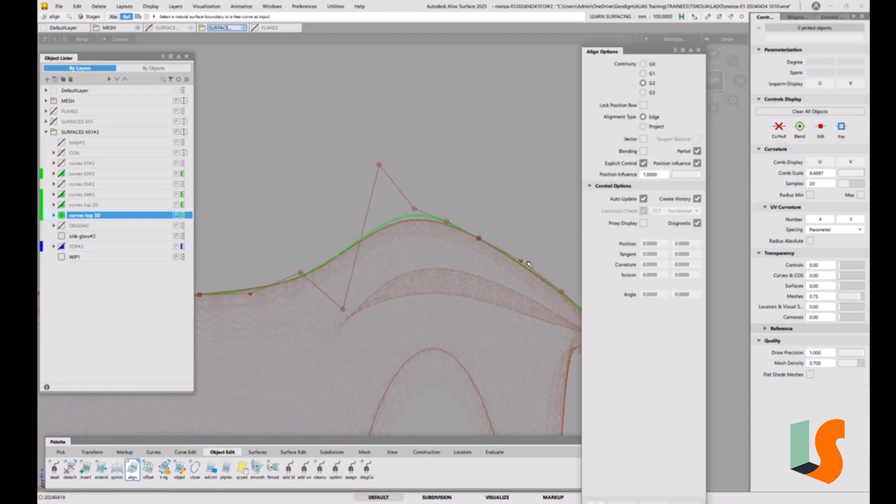
# Step: Lower the hump curve's highest control point vertically with the CV move tool to bring the curve's crest towards the mesh
pyautogui.press('v')
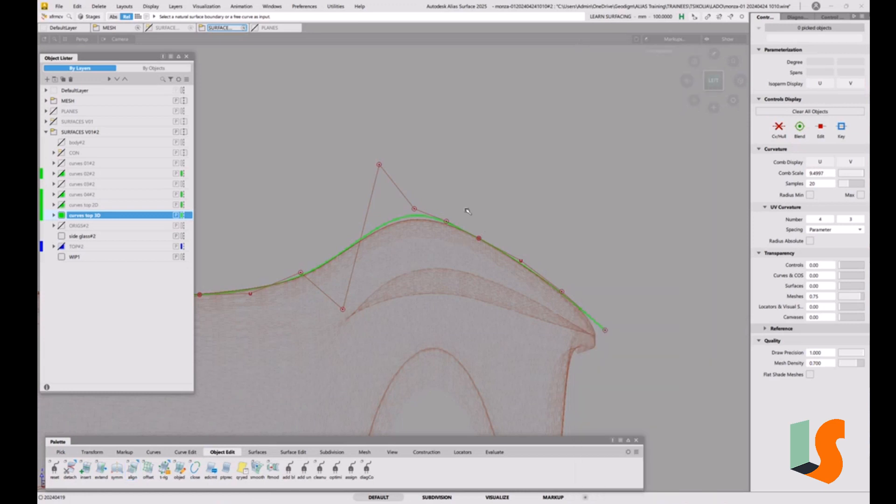
pyautogui.click(459, 205)
pyautogui.click(379, 166)
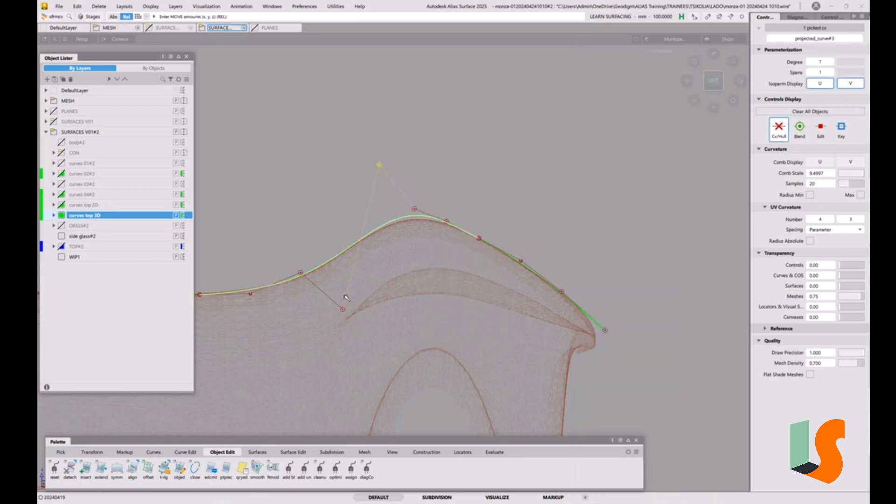
pyautogui.hotkey('alt', 'shift')
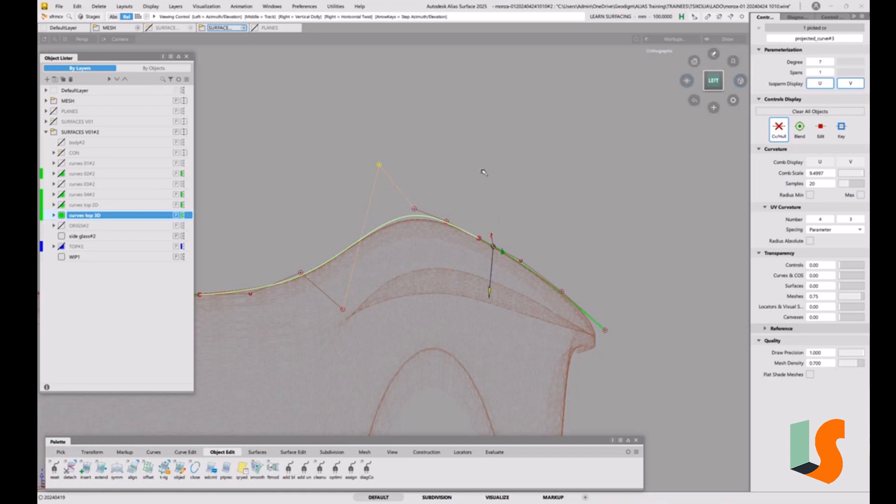
pyautogui.keyDown('alt'); pyautogui.keyDown('shift'); pyautogui.moveTo(483, 172); pyautogui.dragTo(492, 201, button='right'); pyautogui.keyUp('shift'); pyautogui.keyUp('alt')
pyautogui.keyDown('alt'); pyautogui.keyDown('shift'); pyautogui.moveTo(492, 201); pyautogui.dragTo(605, 208, button='middle'); pyautogui.keyUp('shift'); pyautogui.keyUp('alt')
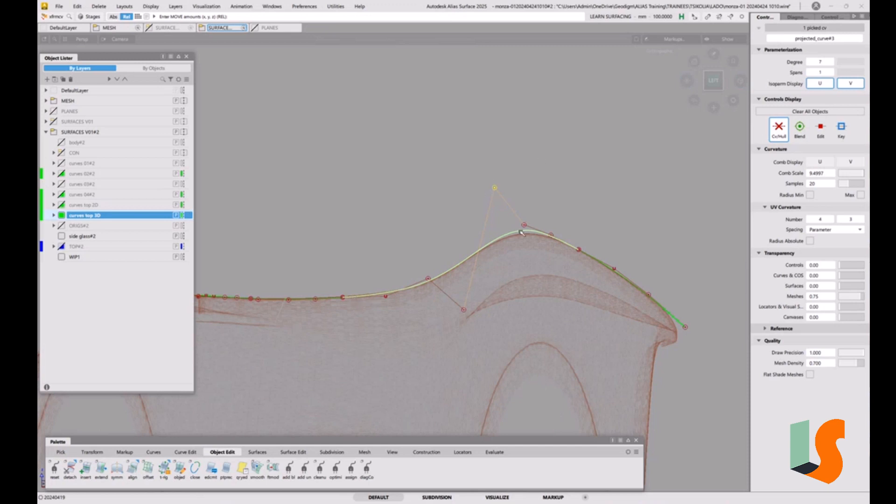
pyautogui.moveTo(583, 172); pyautogui.dragTo(582, 179, button='right')
pyautogui.hotkey('ctrl', 'z')
pyautogui.moveTo(539, 230); pyautogui.dragTo(544, 206, button='right')
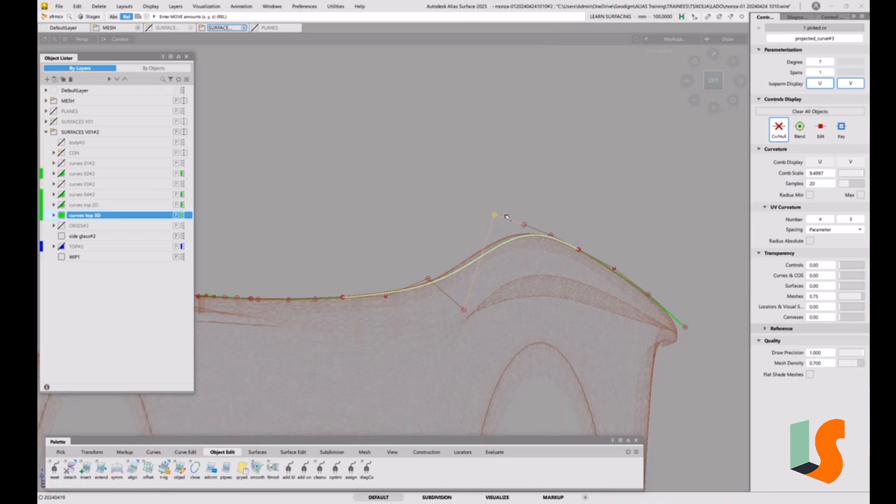
# Step: Raise the hump curve's lowest control point to smooth the hull below the crest, and check the shape against the mesh
pyautogui.click(464, 311)
pyautogui.moveTo(447, 245); pyautogui.dragTo(456, 204, button='right')
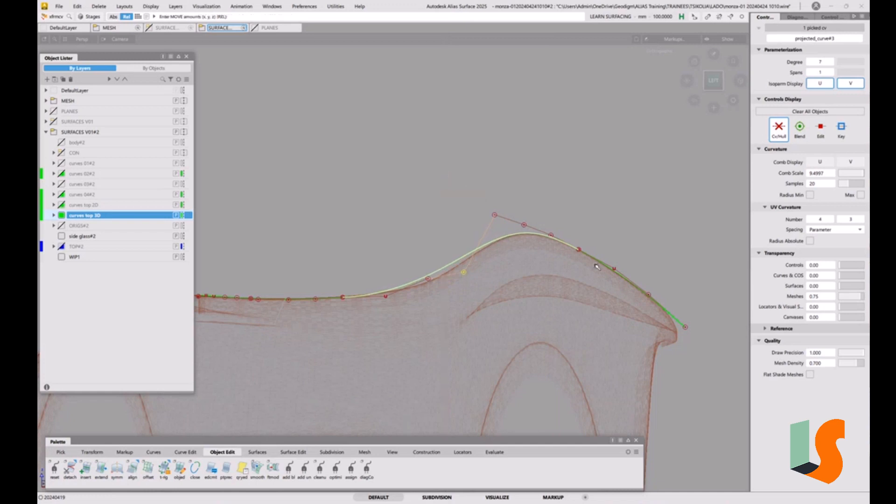
pyautogui.click(429, 279)
pyautogui.keyDown('alt'); pyautogui.keyDown('shift'); pyautogui.moveTo(419, 247); pyautogui.dragTo(464, 253, button='middle'); pyautogui.keyUp('shift'); pyautogui.keyUp('alt')
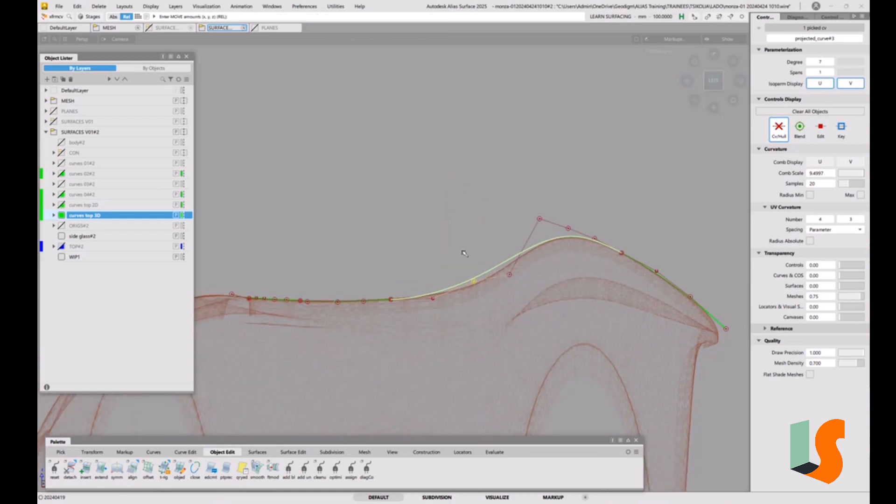
pyautogui.keyDown('alt'); pyautogui.keyDown('shift'); pyautogui.moveTo(421, 297); pyautogui.dragTo(421, 325); pyautogui.keyUp('shift'); pyautogui.keyUp('alt')
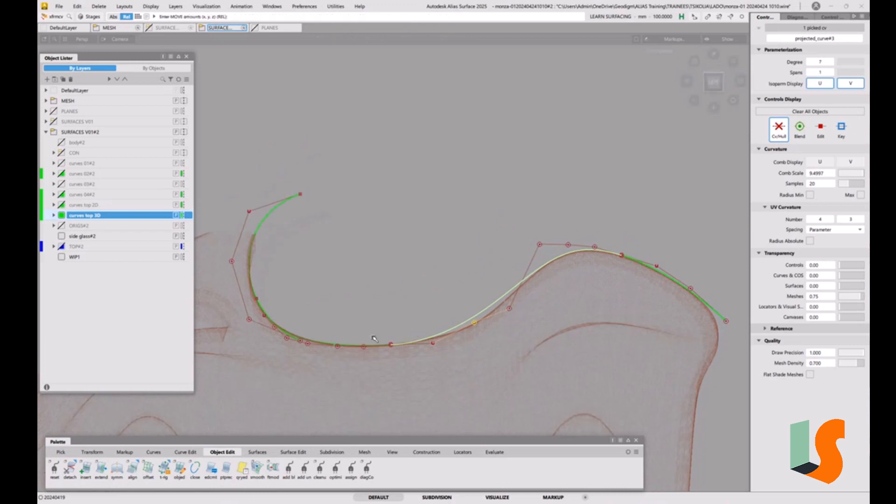
# Step: Align the flat middle curve's end to the hump curve with G2 continuity, removing its existing construction history, and check it from the left view
pyautogui.click(422, 357)
pyautogui.click(713, 79)
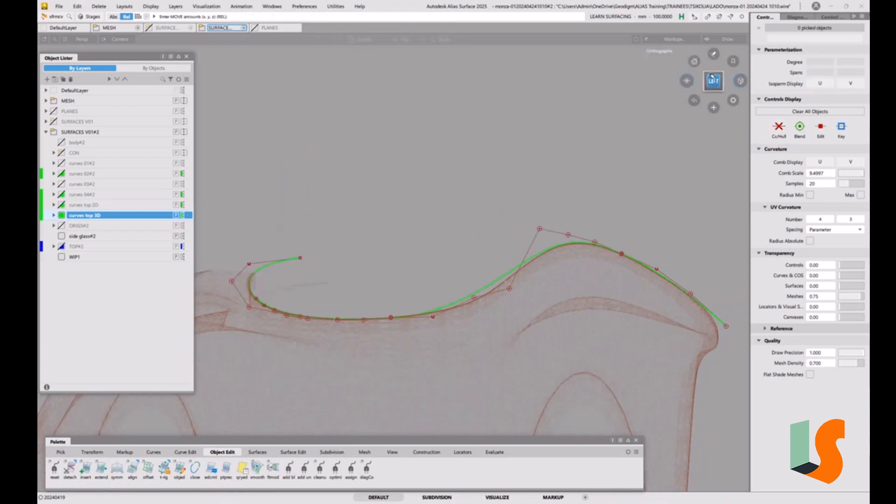
pyautogui.click(713, 67)
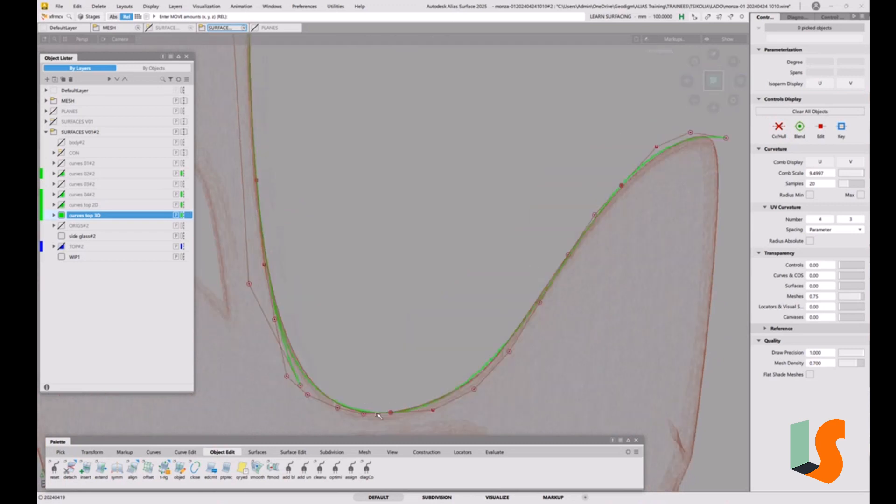
pyautogui.keyDown('alt'); pyautogui.keyDown('shift'); pyautogui.moveTo(409, 389); pyautogui.dragTo(407, 293, button='middle'); pyautogui.keyUp('shift'); pyautogui.keyUp('alt')
pyautogui.doubleClick(132, 469)
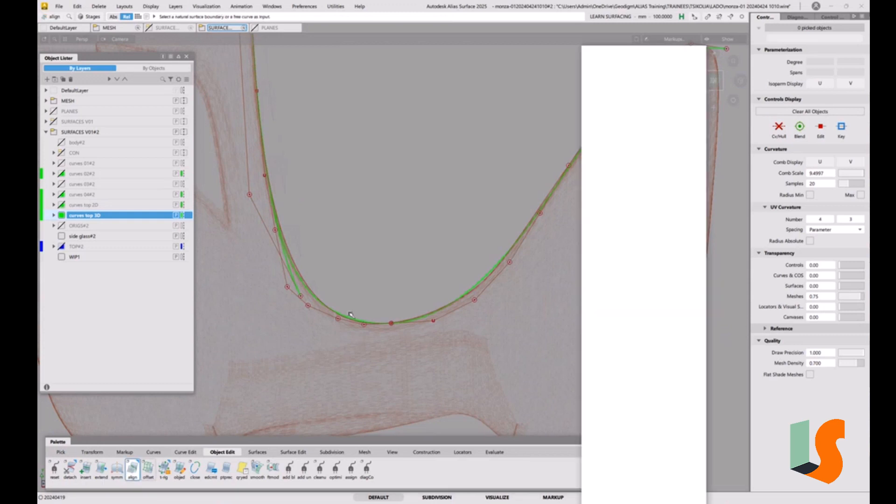
pyautogui.click(385, 324)
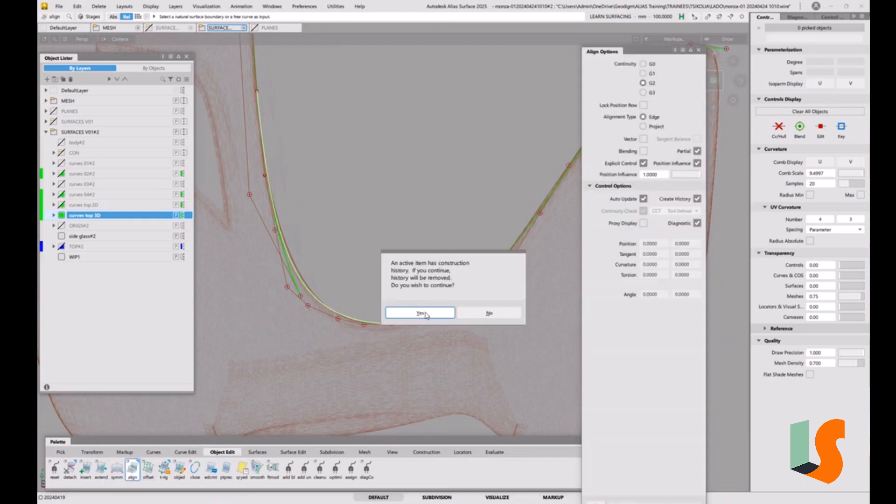
pyautogui.click(420, 314)
pyautogui.click(405, 324)
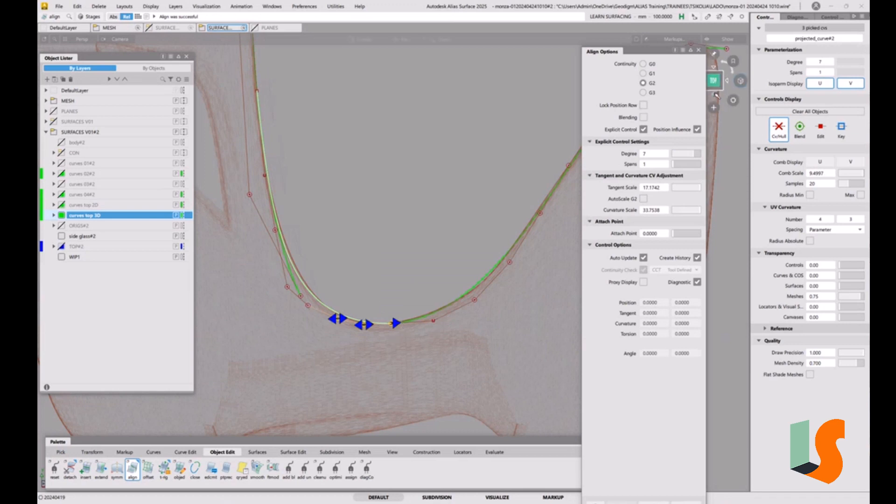
pyautogui.click(713, 81)
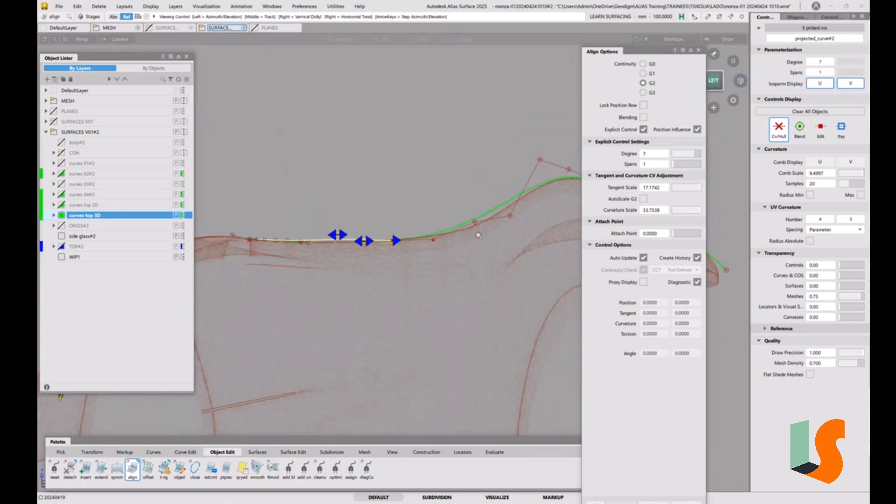
pyautogui.keyDown('alt'); pyautogui.keyDown('shift'); pyautogui.moveTo(479, 236); pyautogui.dragTo(427, 261, button='right'); pyautogui.keyUp('shift'); pyautogui.keyUp('alt')
pyautogui.keyDown('alt'); pyautogui.keyDown('shift'); pyautogui.moveTo(427, 260); pyautogui.dragTo(374, 284, button='middle'); pyautogui.keyUp('shift'); pyautogui.keyUp('alt')
pyautogui.click(416, 295)
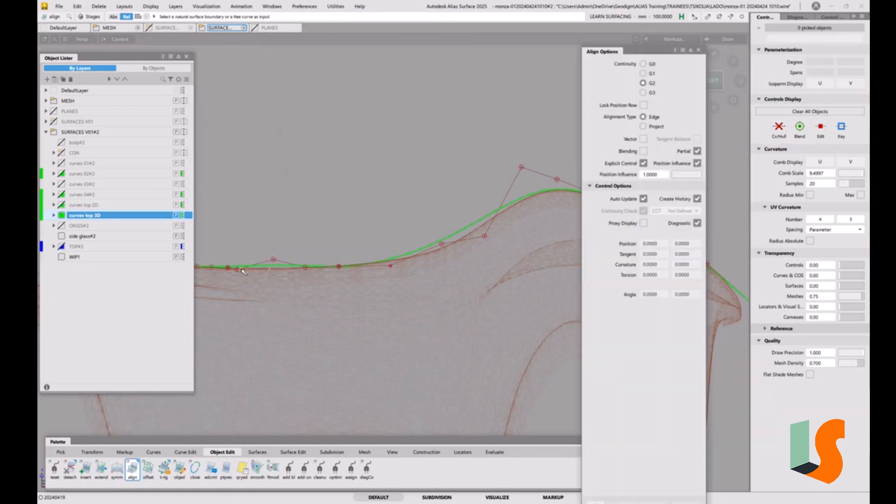
# Step: Lower the hump curve's third control point from the junction with the middle curve to even out the hull
pyautogui.press('t')
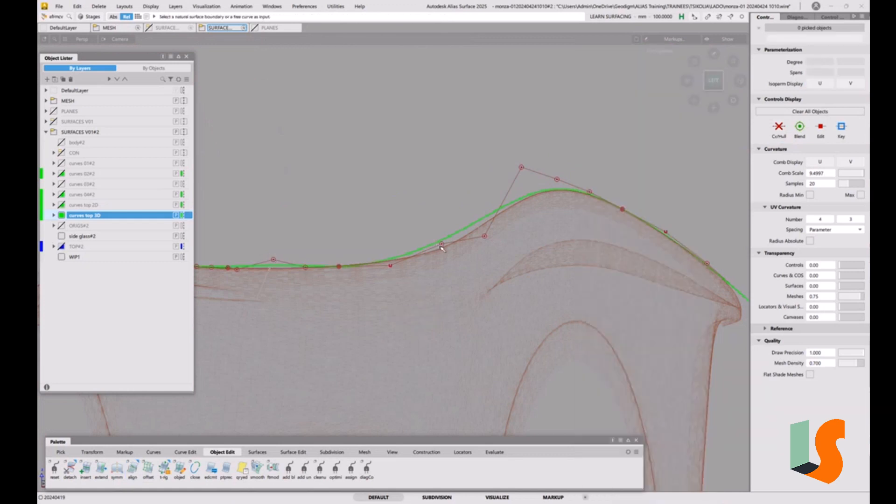
pyautogui.click(443, 244)
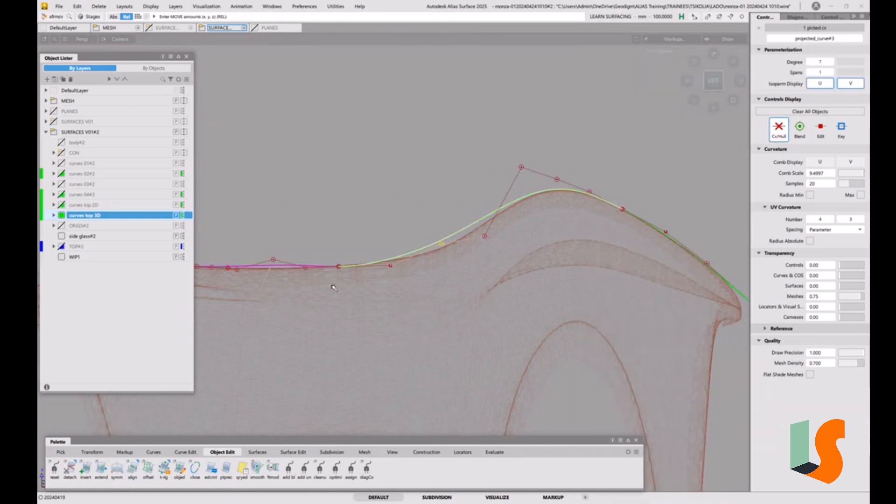
pyautogui.moveTo(367, 174); pyautogui.dragTo(368, 198, button='right')
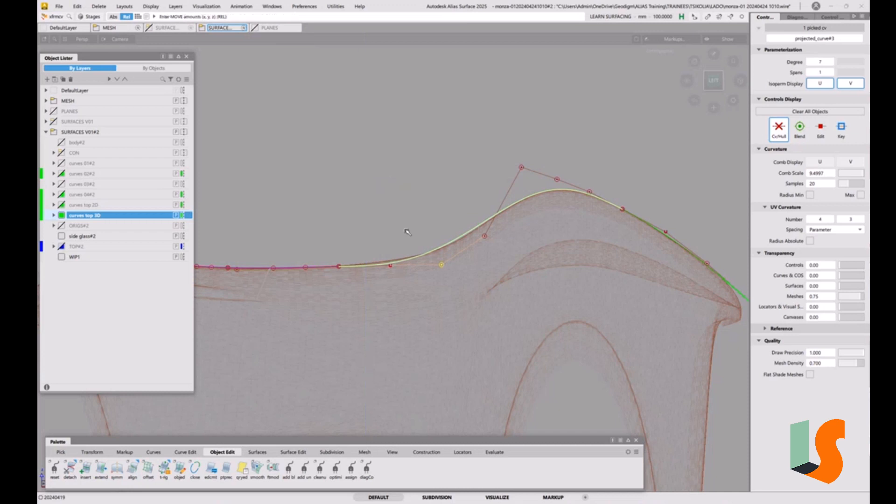
# Step: Pick the projected_curve#3 end point at the junction with the middle curve and raise it slightly towards the mesh edge
pyautogui.keyDown('alt'); pyautogui.keyDown('shift'); pyautogui.moveTo(407, 232); pyautogui.dragTo(523, 242, button='middle'); pyautogui.keyUp('shift'); pyautogui.keyUp('alt')
pyautogui.keyDown('alt'); pyautogui.keyDown('shift'); pyautogui.moveTo(462, 287); pyautogui.dragTo(462, 248, button='right'); pyautogui.keyUp('shift'); pyautogui.keyUp('alt')
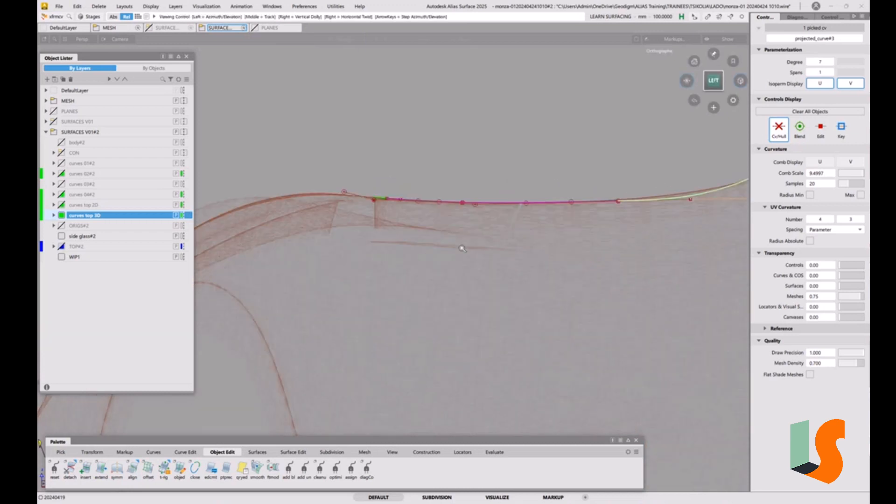
pyautogui.keyDown('alt'); pyautogui.keyDown('shift'); pyautogui.moveTo(462, 248); pyautogui.dragTo(350, 300, button='middle'); pyautogui.keyUp('shift'); pyautogui.keyUp('alt')
pyautogui.keyDown('alt'); pyautogui.keyDown('shift'); pyautogui.click(451, 256); pyautogui.keyUp('shift'); pyautogui.keyUp('alt')
pyautogui.keyDown('alt'); pyautogui.keyDown('shift'); pyautogui.moveTo(565, 282); pyautogui.dragTo(574, 120); pyautogui.keyUp('shift'); pyautogui.keyUp('alt')
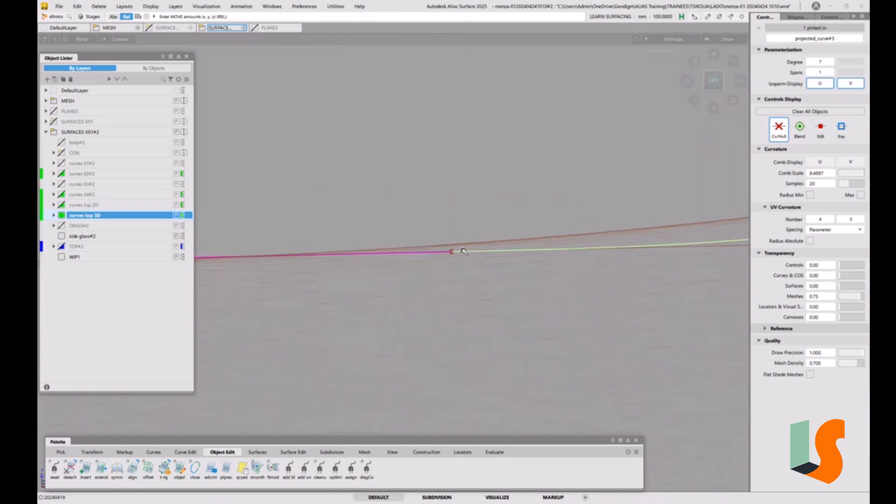
pyautogui.keyDown('alt'); pyautogui.keyDown('shift'); pyautogui.moveTo(473, 218); pyautogui.dragTo(491, 301); pyautogui.keyUp('shift'); pyautogui.keyUp('alt')
pyautogui.keyDown('alt'); pyautogui.keyDown('shift'); pyautogui.moveTo(492, 303); pyautogui.dragTo(451, 304, button='middle'); pyautogui.keyUp('shift'); pyautogui.keyUp('alt')
pyautogui.keyDown('alt'); pyautogui.keyDown('shift'); pyautogui.moveTo(443, 285); pyautogui.dragTo(427, 308, button='right'); pyautogui.keyUp('shift'); pyautogui.keyUp('alt')
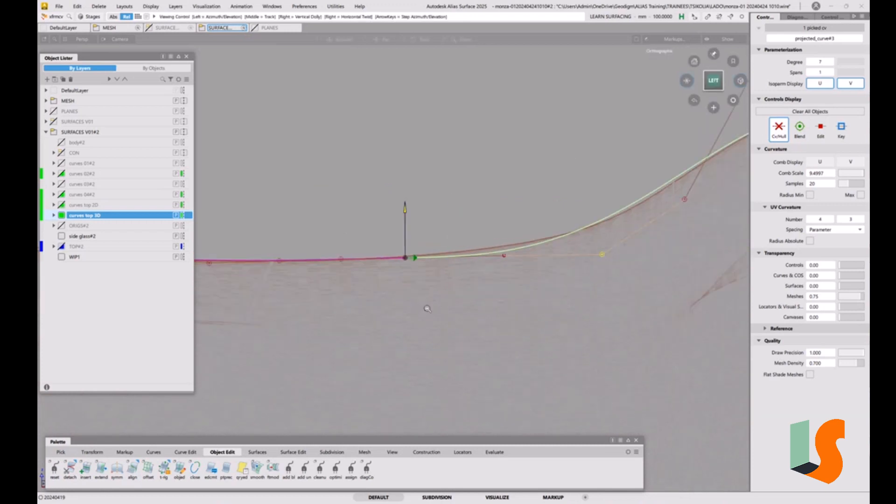
pyautogui.click(406, 259)
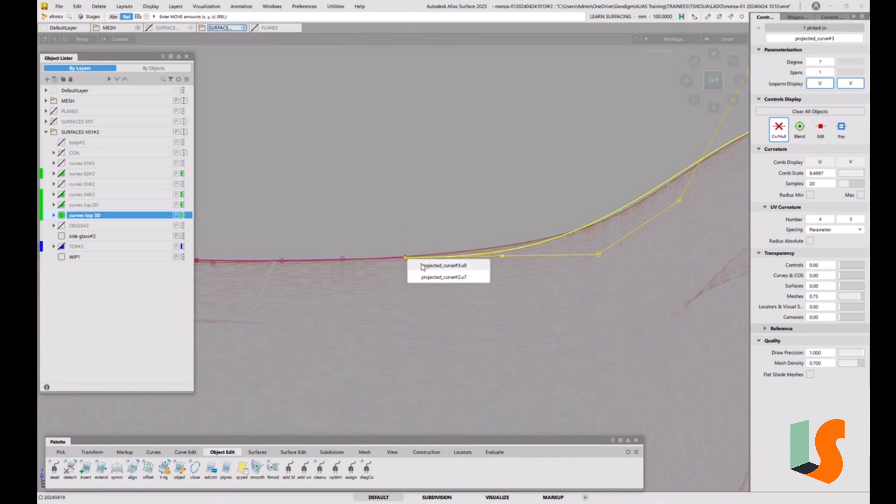
pyautogui.click(423, 265)
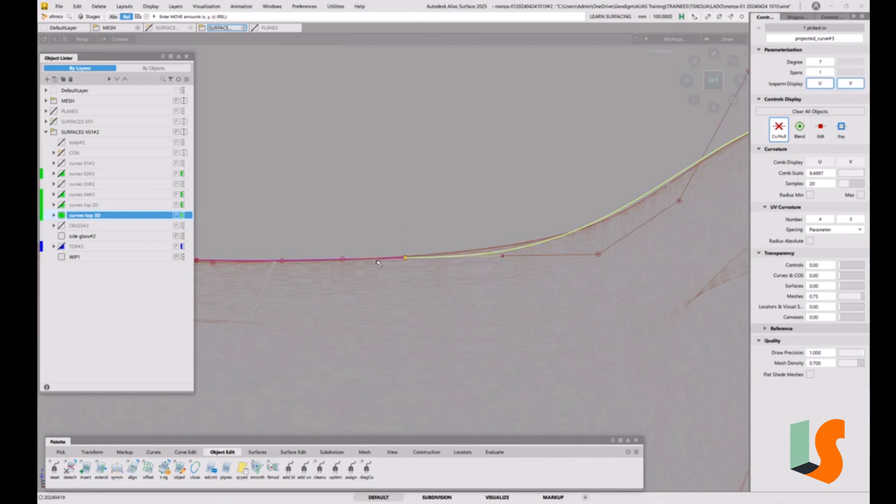
pyautogui.moveTo(417, 246)
pyautogui.mouseDown(button='right')
pyautogui.moveTo(433, 243)
pyautogui.moveTo(415, 238)
pyautogui.mouseUp(button='right')
# Step: Raise the hump curve's second and third control points from the junction slightly to follow the mesh
pyautogui.click(501, 256)
pyautogui.moveTo(491, 212); pyautogui.dragTo(497, 209, button='right')
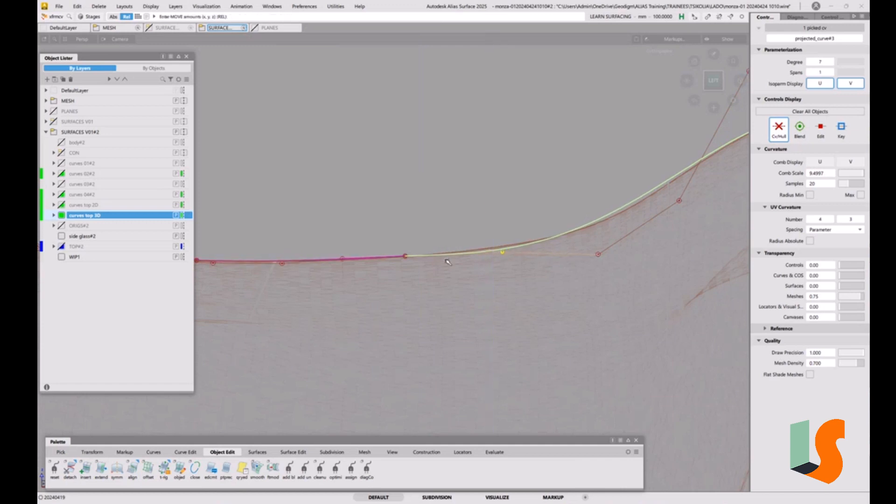
pyautogui.click(599, 255)
pyautogui.moveTo(567, 192); pyautogui.dragTo(599, 213, button='right')
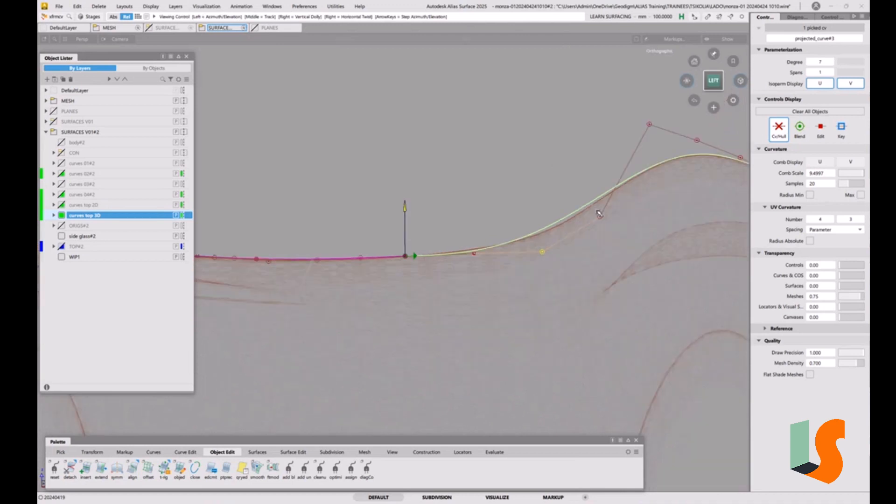
# Step: Lower the hump curve's fourth control point from the junction and check the connected curves against the mesh
pyautogui.keyDown('alt'); pyautogui.keyDown('shift'); pyautogui.moveTo(593, 214); pyautogui.dragTo(434, 256, button='middle'); pyautogui.keyUp('shift'); pyautogui.keyUp('alt')
pyautogui.click(444, 258)
pyautogui.moveTo(406, 174); pyautogui.dragTo(401, 227, button='right')
pyautogui.keyDown('alt'); pyautogui.keyDown('shift'); pyautogui.moveTo(400, 226); pyautogui.dragTo(496, 220, button='middle'); pyautogui.keyUp('shift'); pyautogui.keyUp('alt')
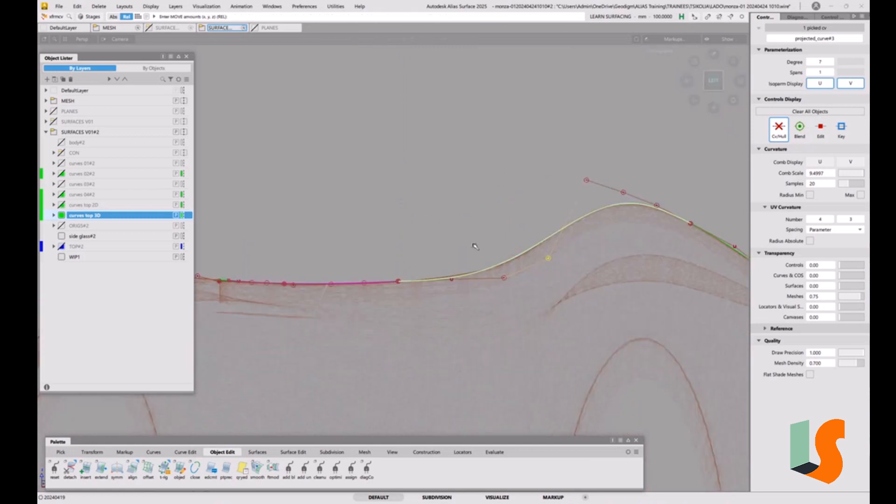
pyautogui.keyDown('alt'); pyautogui.keyDown('shift'); pyautogui.moveTo(402, 263); pyautogui.dragTo(525, 270, button='middle'); pyautogui.keyUp('shift'); pyautogui.keyUp('alt')
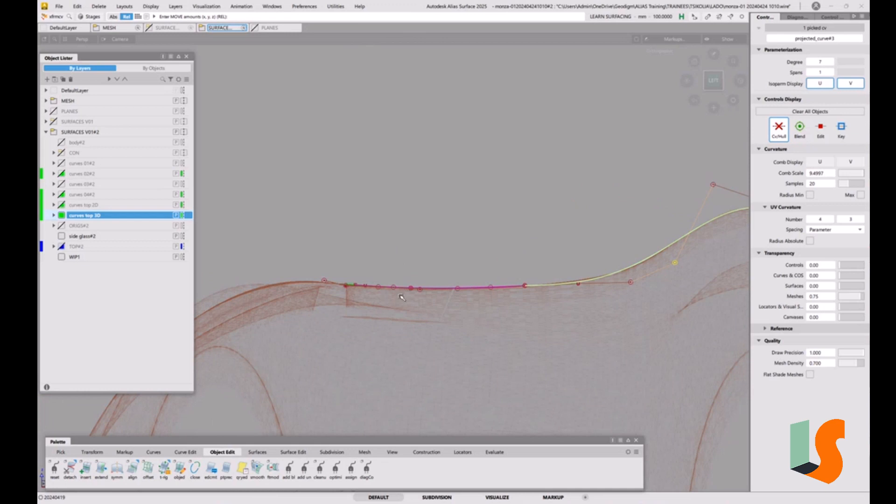
pyautogui.keyDown('alt'); pyautogui.keyDown('shift'); pyautogui.moveTo(405, 291); pyautogui.dragTo(409, 312); pyautogui.keyUp('shift'); pyautogui.keyUp('alt')
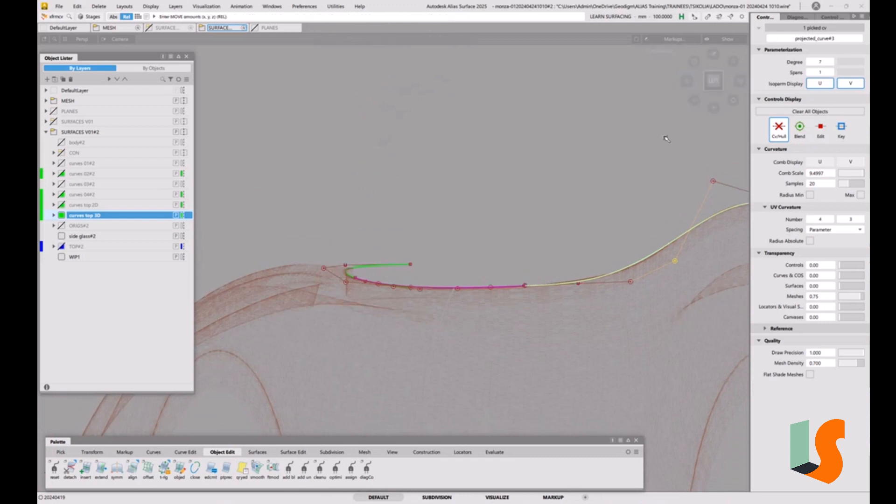
# Step: Compare the connected projected curves with the car mesh edge in the left and top orthographic views and from angles between them
pyautogui.click(720, 81)
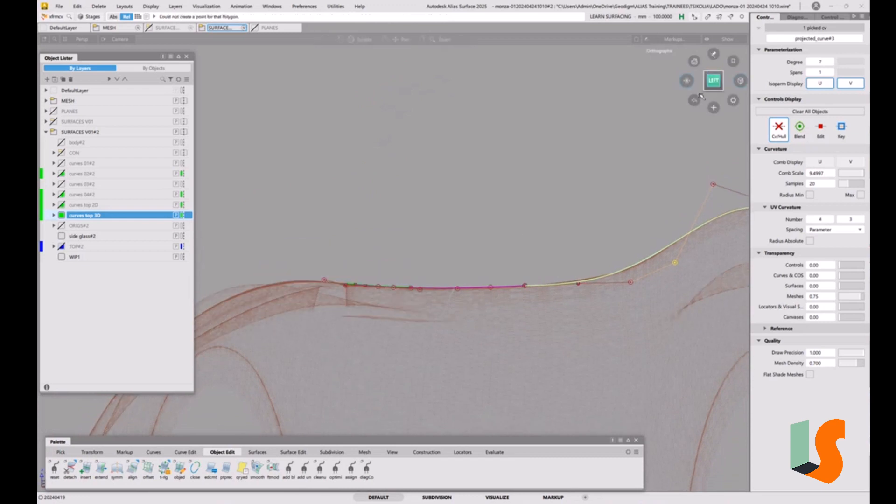
pyautogui.keyDown('alt'); pyautogui.keyDown('shift'); pyautogui.moveTo(427, 295); pyautogui.dragTo(390, 261, button='right'); pyautogui.keyUp('shift'); pyautogui.keyUp('alt')
pyautogui.keyDown('alt'); pyautogui.keyDown('shift'); pyautogui.moveTo(390, 262); pyautogui.dragTo(574, 264, button='middle'); pyautogui.keyUp('shift'); pyautogui.keyUp('alt')
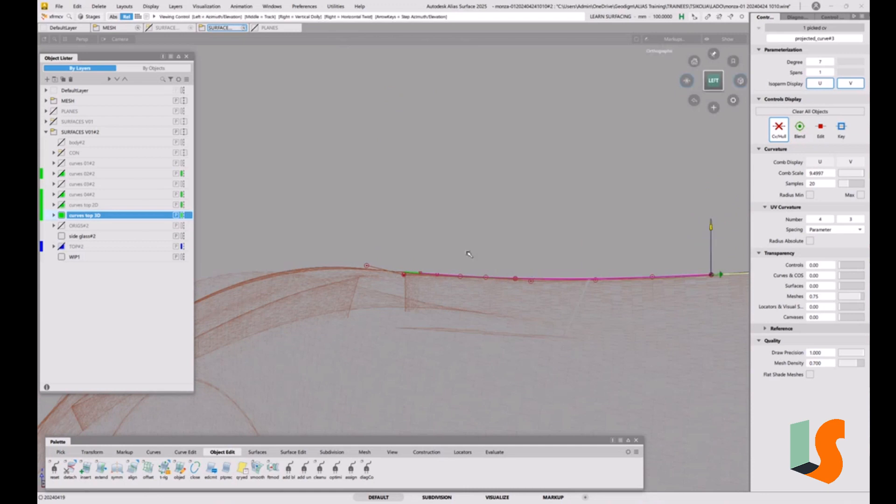
pyautogui.keyDown('alt'); pyautogui.keyDown('shift'); pyautogui.moveTo(470, 253); pyautogui.dragTo(540, 283); pyautogui.keyUp('shift'); pyautogui.keyUp('alt')
pyautogui.keyDown('alt'); pyautogui.keyDown('shift'); pyautogui.moveTo(636, 245); pyautogui.dragTo(408, 324, button='middle'); pyautogui.keyUp('shift'); pyautogui.keyUp('alt')
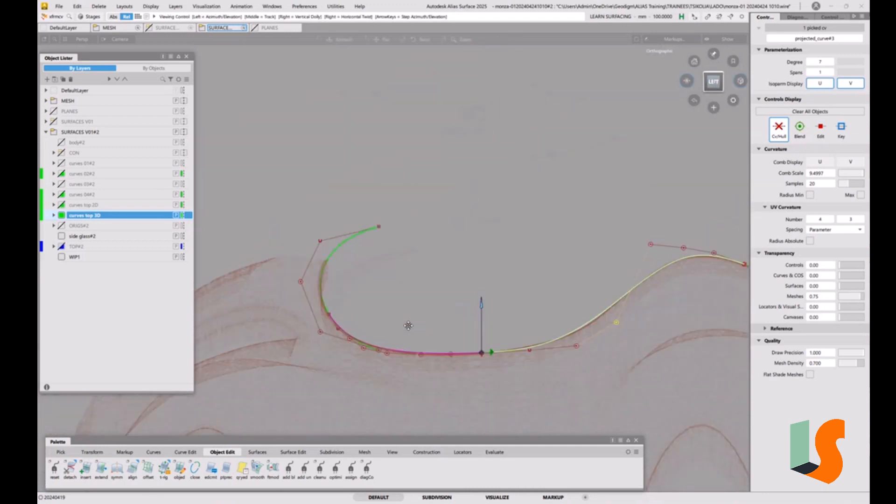
pyautogui.keyDown('alt'); pyautogui.keyDown('shift'); pyautogui.moveTo(408, 324); pyautogui.dragTo(422, 304); pyautogui.keyUp('shift'); pyautogui.keyUp('alt')
pyautogui.keyDown('alt'); pyautogui.keyDown('shift'); pyautogui.moveTo(422, 304); pyautogui.dragTo(332, 332, button='middle'); pyautogui.keyUp('shift'); pyautogui.keyUp('alt')
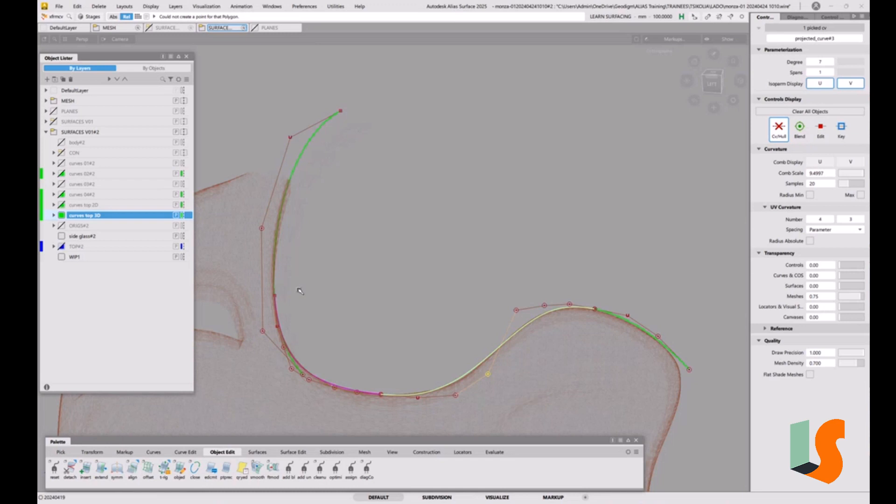
pyautogui.click(713, 84)
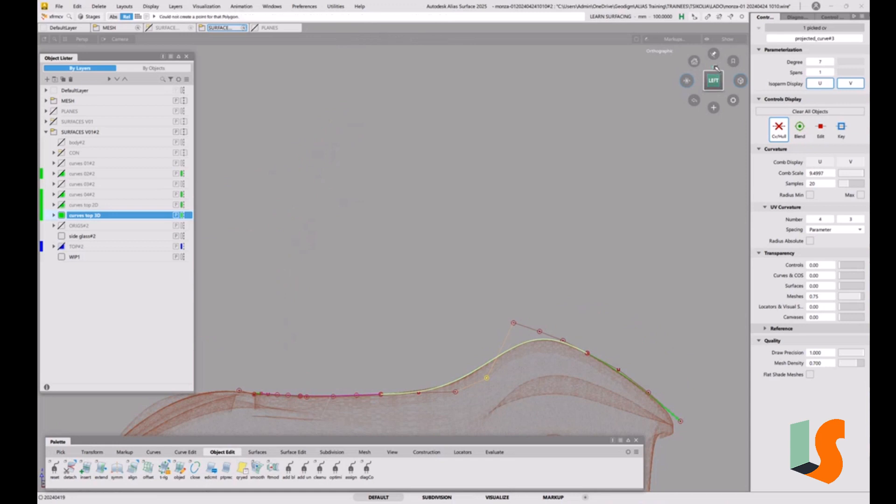
pyautogui.click(717, 68)
pyautogui.keyDown('alt'); pyautogui.keyDown('shift'); pyautogui.moveTo(567, 207); pyautogui.dragTo(554, 109, button='middle'); pyautogui.keyUp('shift'); pyautogui.keyUp('alt')
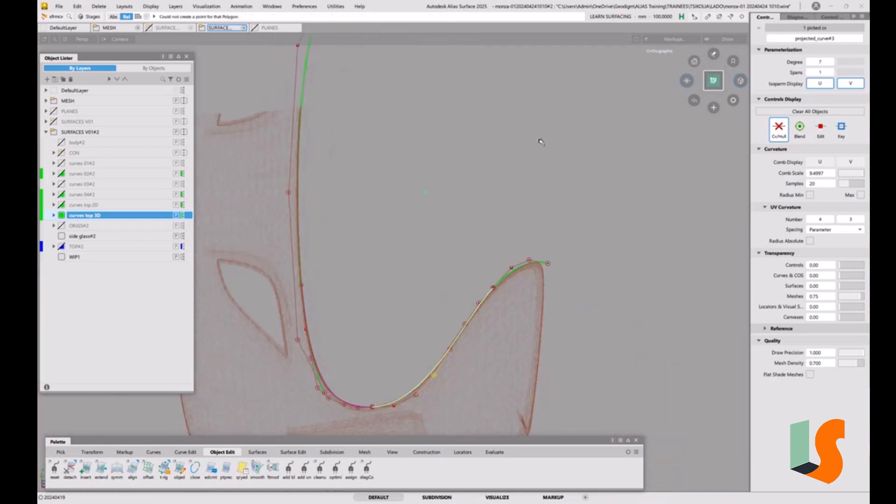
# Step: Clear the control point selection and inspect how the hump curve follows the mesh edge from several oblique angles
pyautogui.click(689, 83)
pyautogui.keyDown('alt'); pyautogui.keyDown('shift'); pyautogui.moveTo(405, 310); pyautogui.dragTo(403, 270); pyautogui.keyUp('shift'); pyautogui.keyUp('alt')
pyautogui.click(415, 304)
pyautogui.keyDown('alt'); pyautogui.keyDown('shift'); pyautogui.moveTo(378, 313); pyautogui.dragTo(418, 197, button='right'); pyautogui.keyUp('shift'); pyautogui.keyUp('alt')
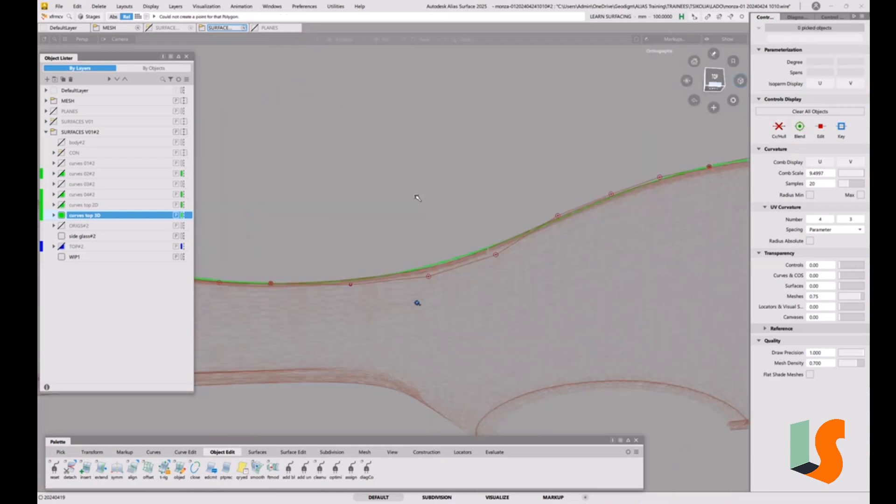
pyautogui.keyDown('alt'); pyautogui.keyDown('shift'); pyautogui.moveTo(418, 198); pyautogui.dragTo(555, 292); pyautogui.keyUp('shift'); pyautogui.keyUp('alt')
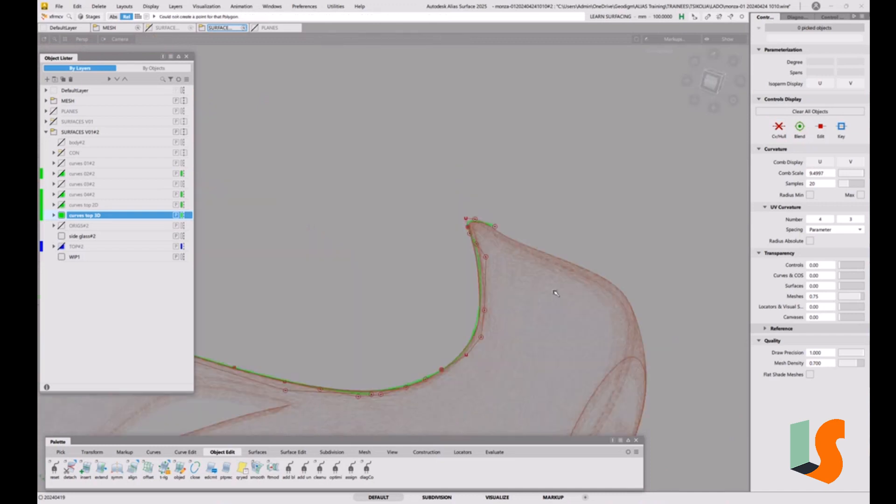
pyautogui.moveTo(491, 312)
pyautogui.keyDown('alt'); pyautogui.keyDown('shift'); pyautogui.mouseDown()
pyautogui.moveTo(520, 286)
pyautogui.moveTo(495, 292)
pyautogui.moveTo(516, 275)
pyautogui.mouseUp(); pyautogui.keyUp('shift'); pyautogui.keyUp('alt')
pyautogui.hotkey('shift', 'alt')
pyautogui.keyDown('alt'); pyautogui.keyDown('shift'); pyautogui.click(516, 276); pyautogui.keyUp('shift'); pyautogui.keyUp('alt')
pyautogui.keyDown('alt'); pyautogui.keyDown('shift'); pyautogui.moveTo(517, 275); pyautogui.dragTo(464, 322, button='right'); pyautogui.keyUp('shift'); pyautogui.keyUp('alt')
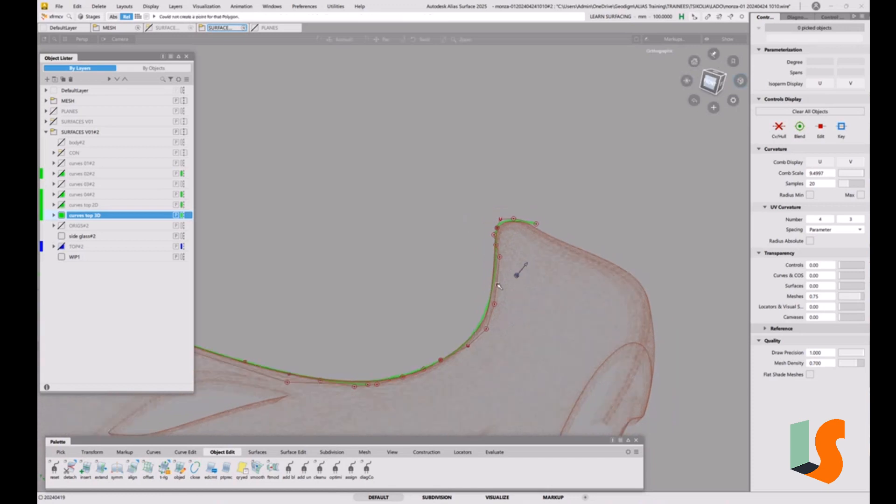
pyautogui.keyDown('alt'); pyautogui.keyDown('shift'); pyautogui.moveTo(464, 322); pyautogui.dragTo(494, 301, button='middle'); pyautogui.keyUp('shift'); pyautogui.keyUp('alt')
pyautogui.moveTo(494, 300)
pyautogui.keyDown('alt'); pyautogui.keyDown('shift'); pyautogui.mouseDown()
pyautogui.moveTo(466, 295)
pyautogui.moveTo(517, 289)
pyautogui.mouseUp(); pyautogui.keyUp('shift'); pyautogui.keyUp('alt')
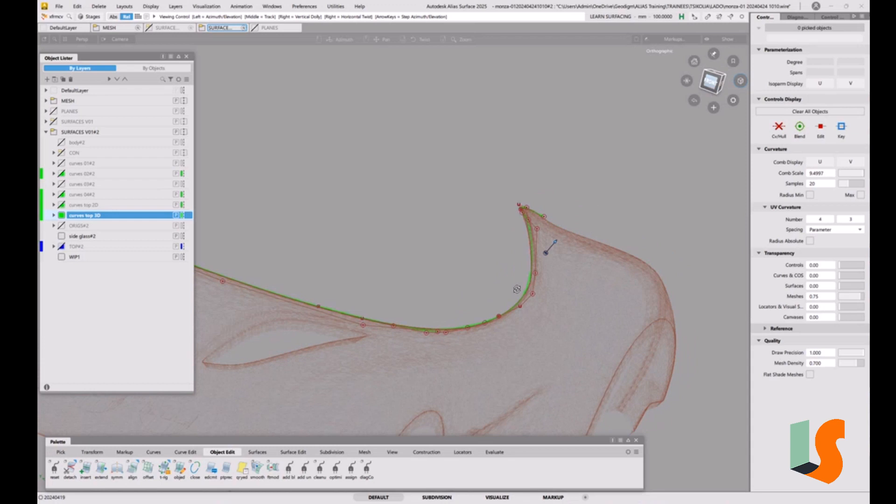
# Step: Examine closely the hump curve's far end and its junction with the short end curve against the mesh edge
pyautogui.keyDown('alt'); pyautogui.keyDown('shift'); pyautogui.moveTo(517, 289); pyautogui.dragTo(512, 283); pyautogui.keyUp('shift'); pyautogui.keyUp('alt')
pyautogui.moveTo(513, 283)
pyautogui.keyDown('alt'); pyautogui.keyDown('shift'); pyautogui.mouseDown(button='right')
pyautogui.moveTo(527, 256)
pyautogui.moveTo(496, 262)
pyautogui.mouseUp(button='right'); pyautogui.keyUp('shift'); pyautogui.keyUp('alt')
pyautogui.keyDown('alt'); pyautogui.keyDown('shift'); pyautogui.moveTo(494, 261); pyautogui.dragTo(504, 258); pyautogui.keyUp('shift'); pyautogui.keyUp('alt')
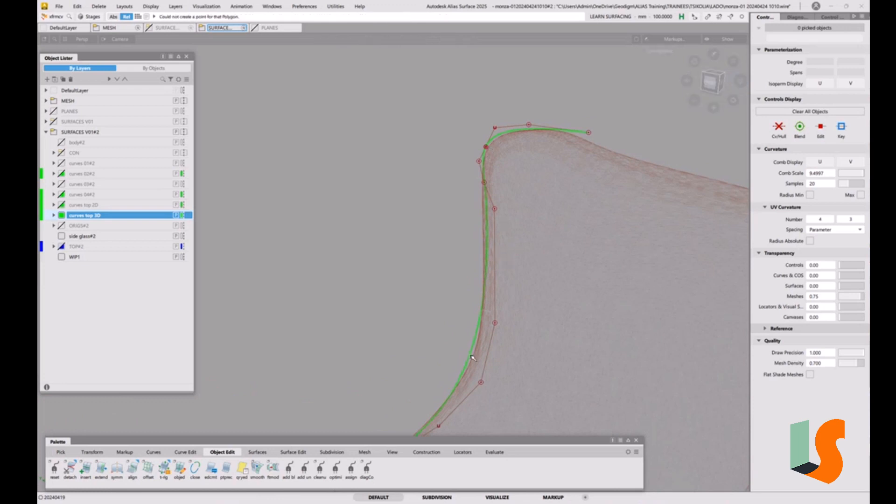
pyautogui.keyDown('alt'); pyautogui.keyDown('shift'); pyautogui.moveTo(472, 357); pyautogui.dragTo(452, 256); pyautogui.keyUp('shift'); pyautogui.keyUp('alt')
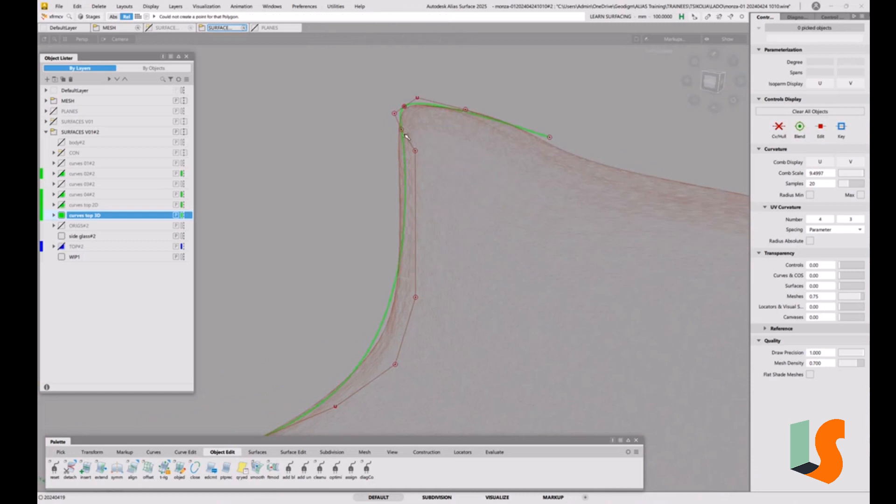
pyautogui.hotkey('shift', 'alt')
pyautogui.keyDown('alt'); pyautogui.keyDown('shift'); pyautogui.moveTo(391, 238); pyautogui.dragTo(398, 237); pyautogui.keyUp('shift'); pyautogui.keyUp('alt')
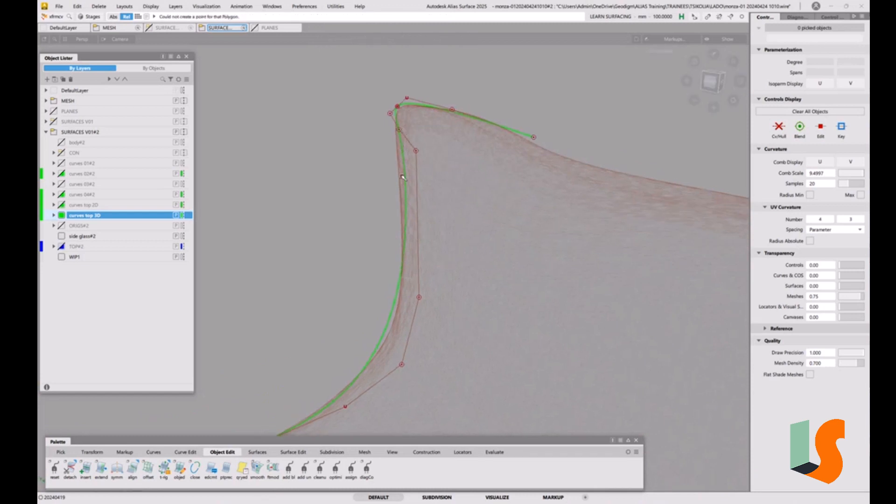
pyautogui.hotkey('shift', 'alt')
pyautogui.moveTo(452, 256)
pyautogui.keyDown('alt'); pyautogui.keyDown('shift'); pyautogui.mouseDown()
pyautogui.moveTo(417, 172)
pyautogui.moveTo(456, 200)
pyautogui.moveTo(482, 204)
pyautogui.moveTo(465, 187)
pyautogui.mouseUp(); pyautogui.keyUp('shift'); pyautogui.keyUp('alt')
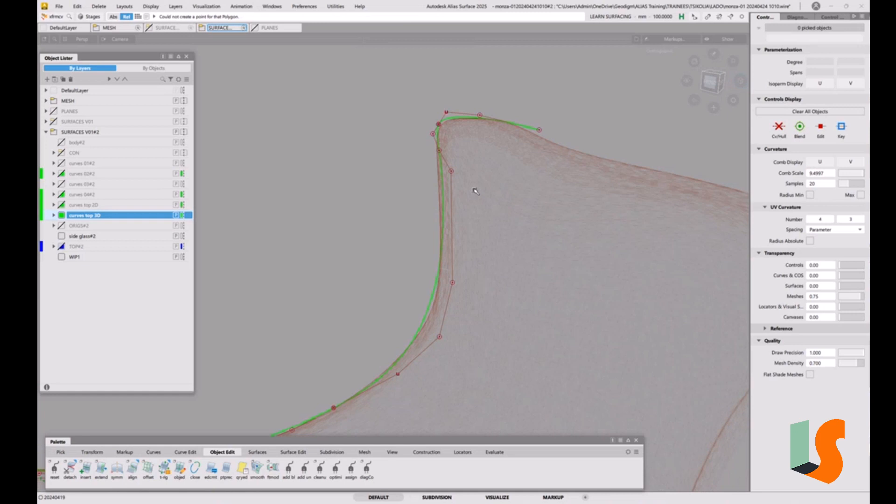
# Step: Set the control point move tool's mouse sensitivity to 5
pyautogui.rightClick(473, 189)
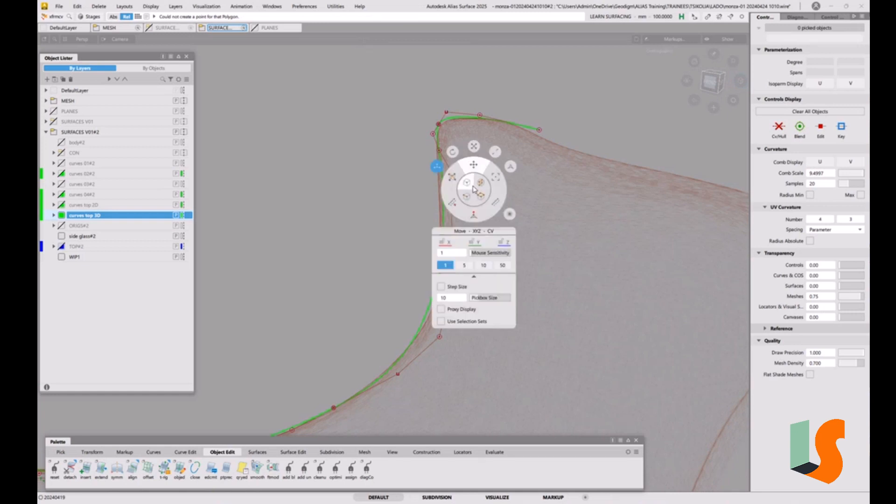
pyautogui.press('space')
pyautogui.press('space')
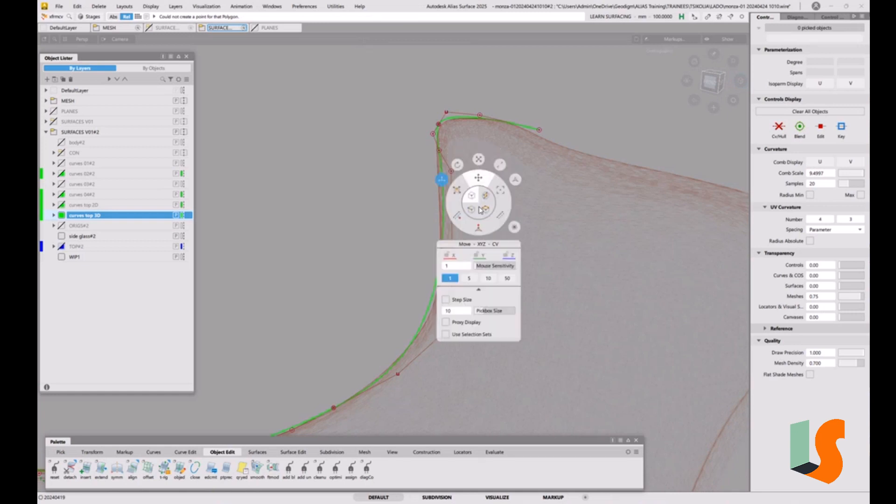
pyautogui.click(470, 278)
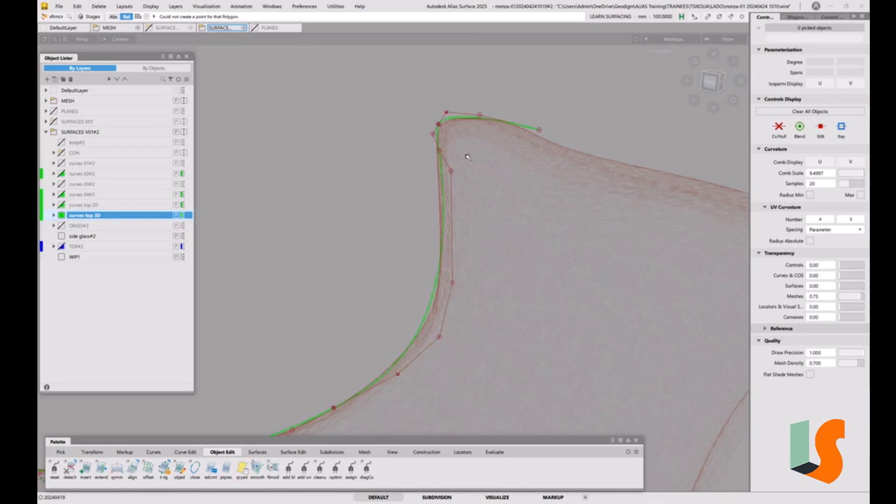
# Step: Try moving the fourth and third control points of projected_curve#3 from its junction with projected_curve#4, undoing each move
pyautogui.click(451, 172)
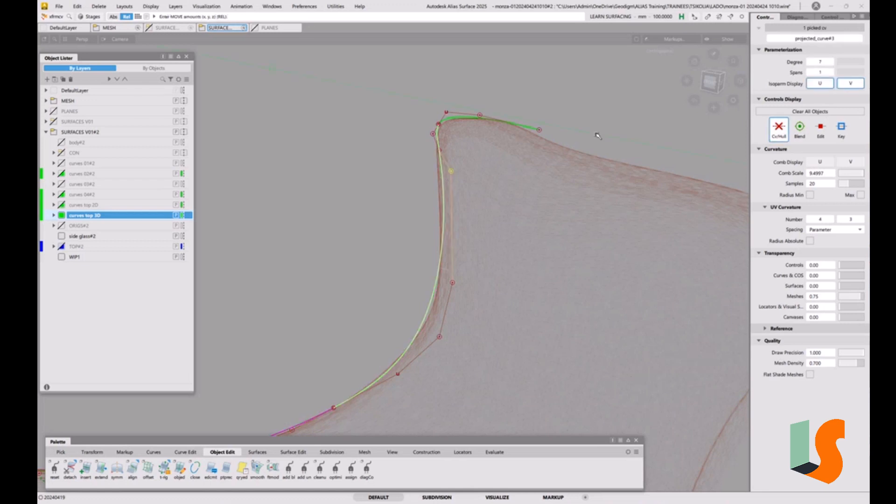
pyautogui.moveTo(598, 135); pyautogui.dragTo(515, 116)
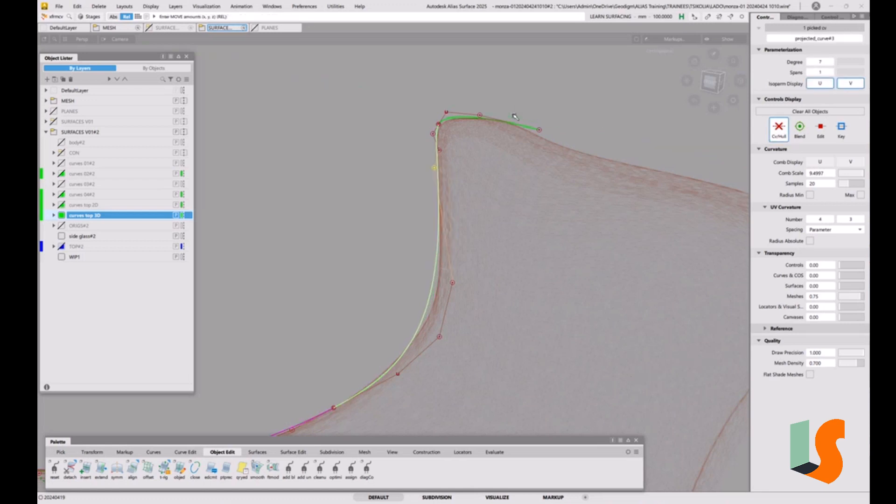
pyautogui.hotkey('ctrl', 'z')
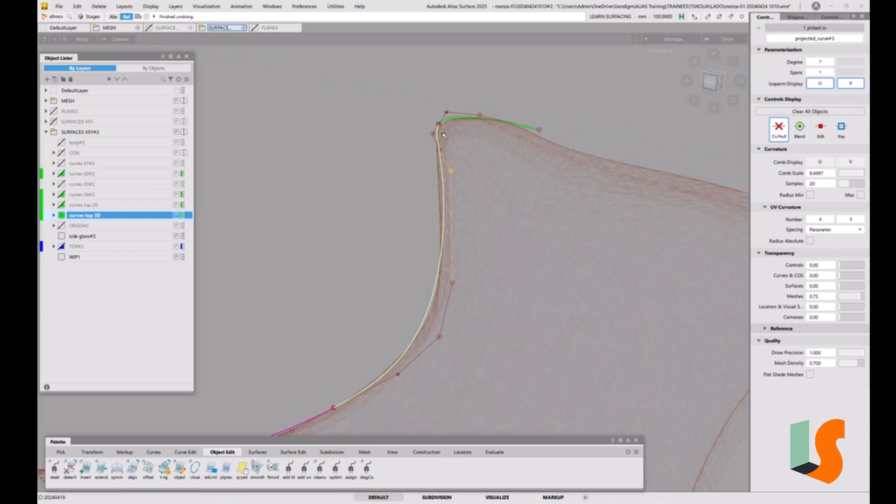
pyautogui.moveTo(440, 153); pyautogui.dragTo(329, 83)
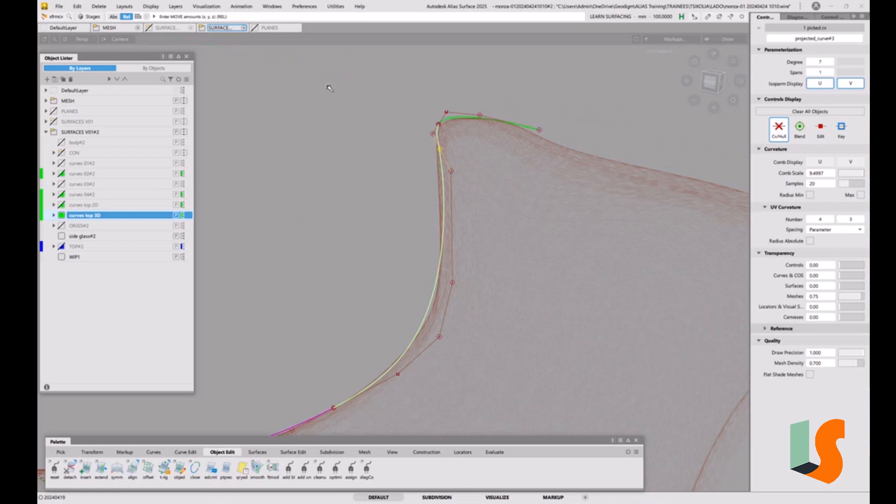
pyautogui.hotkey('ctrl', 'z')
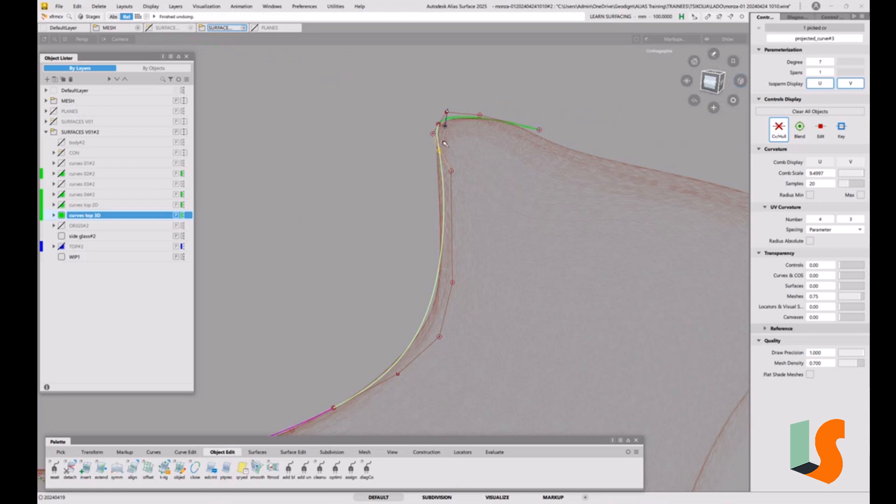
# Step: Try to move the first control point of projected_curve#4 at the junction, declining to remove its construction history
pyautogui.keyDown('alt'); pyautogui.keyDown('shift'); pyautogui.moveTo(445, 144); pyautogui.dragTo(468, 140, button='right'); pyautogui.keyUp('shift'); pyautogui.keyUp('alt')
pyautogui.keyDown('alt'); pyautogui.keyDown('shift'); pyautogui.moveTo(468, 140); pyautogui.dragTo(464, 111); pyautogui.keyUp('shift'); pyautogui.keyUp('alt')
pyautogui.keyDown('alt'); pyautogui.keyDown('shift'); pyautogui.moveTo(464, 111); pyautogui.dragTo(465, 128, button='middle'); pyautogui.keyUp('shift'); pyautogui.keyUp('alt')
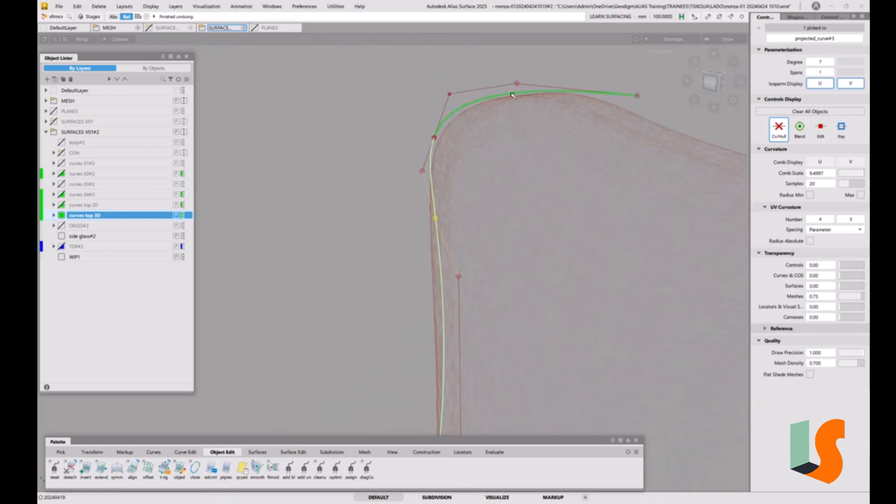
pyautogui.keyDown('alt'); pyautogui.keyDown('shift'); pyautogui.moveTo(453, 133); pyautogui.dragTo(447, 159, button='right'); pyautogui.keyUp('shift'); pyautogui.keyUp('alt')
pyautogui.keyDown('alt'); pyautogui.keyDown('shift'); pyautogui.moveTo(447, 158); pyautogui.dragTo(418, 152, button='middle'); pyautogui.keyUp('shift'); pyautogui.keyUp('alt')
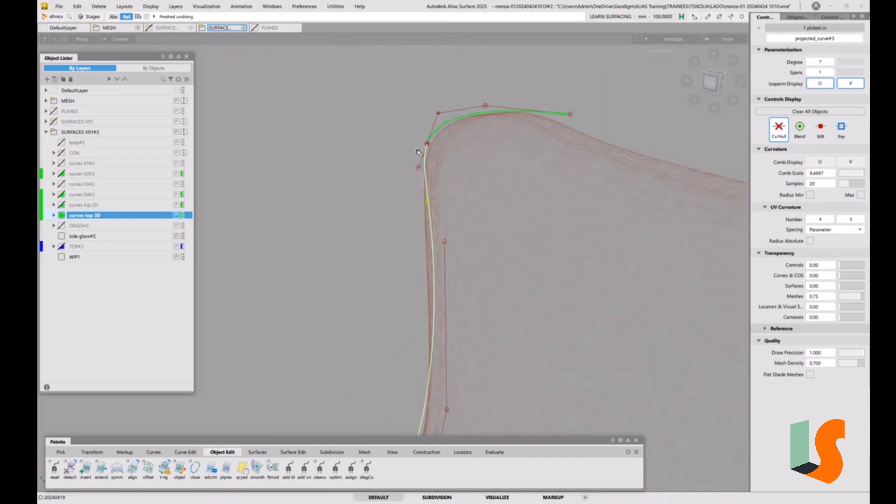
pyautogui.click(428, 145)
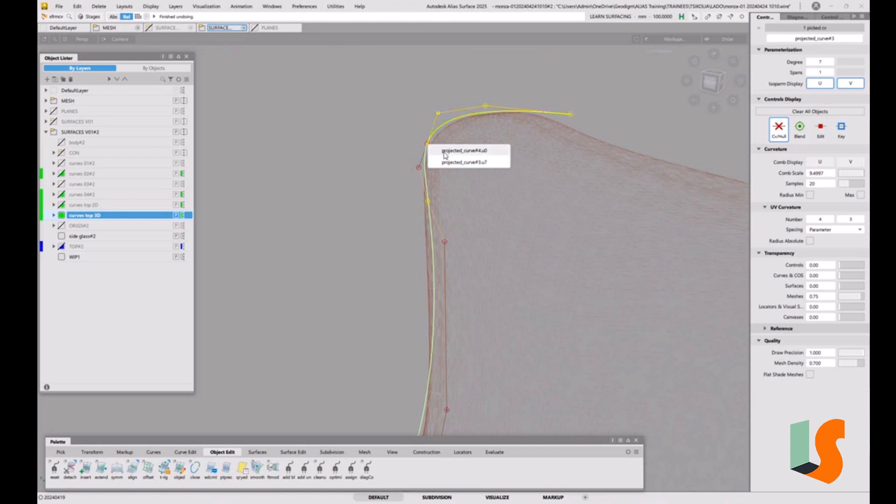
pyautogui.click(443, 150)
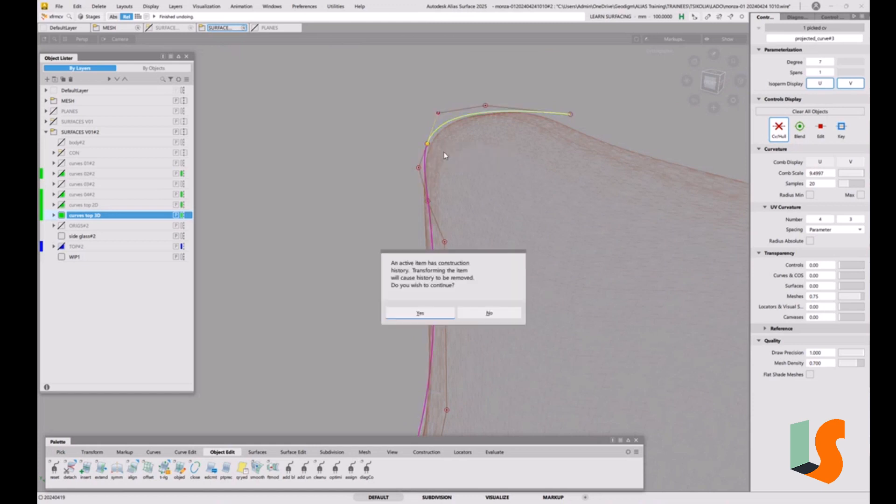
pyautogui.click(512, 312)
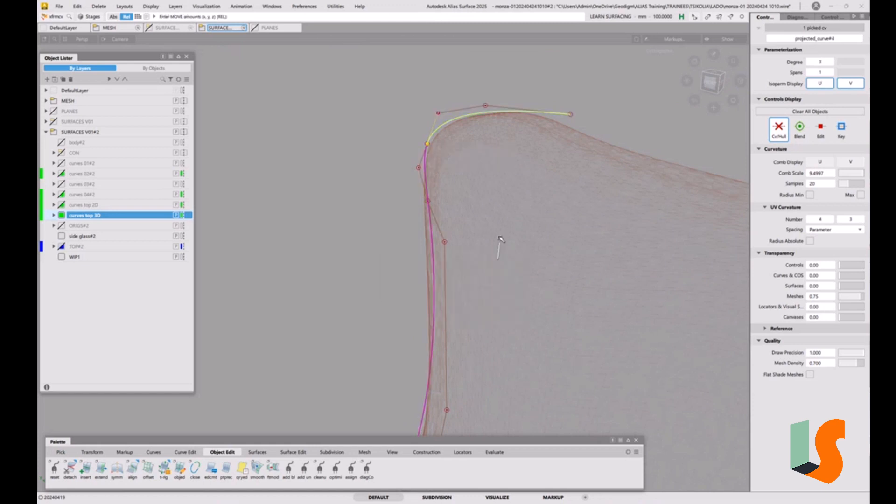
# Step: Query the projection history of projected_curve#4, close its settings unchanged, and delete the curve's construction history
pyautogui.click(430, 142)
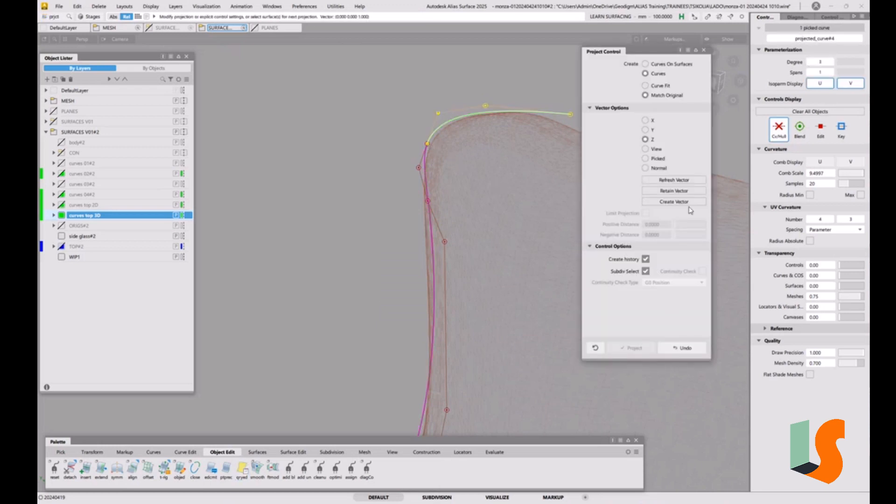
pyautogui.click(704, 51)
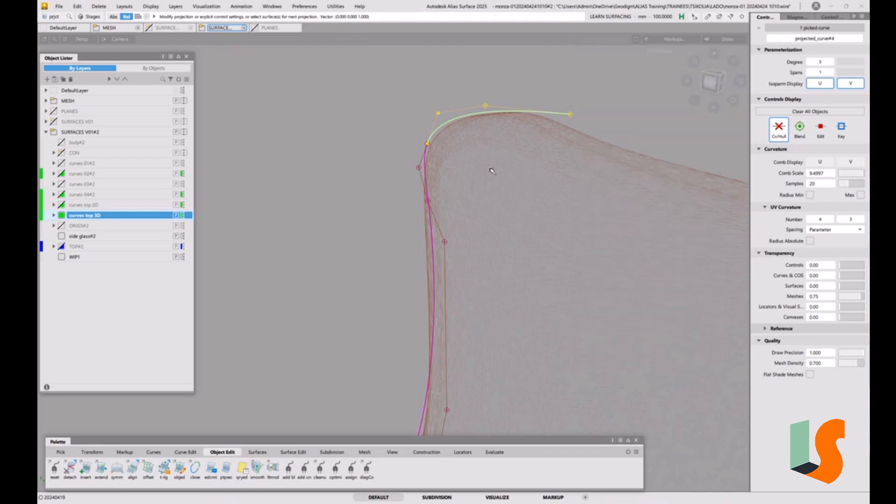
pyautogui.hotkey('ctrl', 'h')
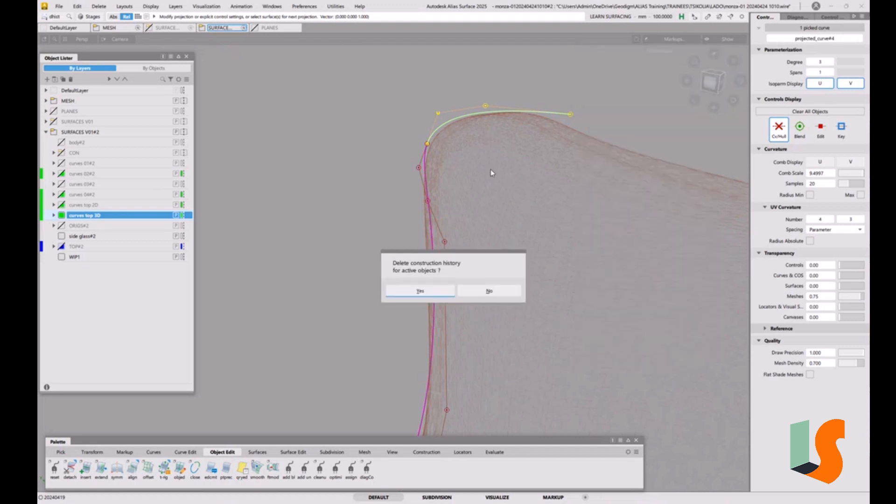
pyautogui.click(433, 294)
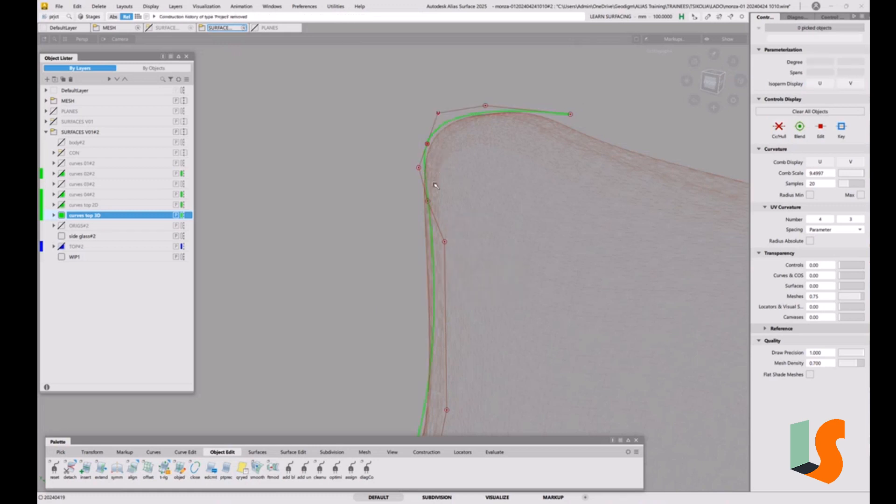
# Step: Try to move the third control point of projected_curve#3 from the projected_curve#4 junction and undo it
pyautogui.press('t')
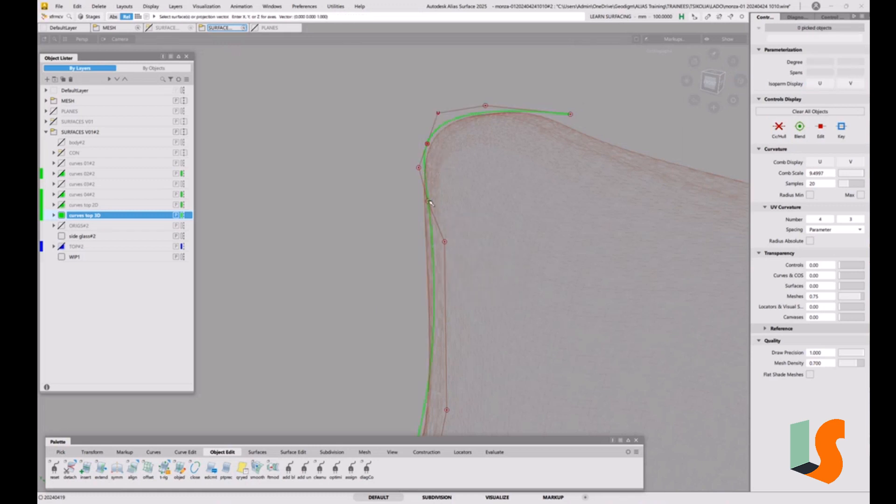
pyautogui.click(429, 201)
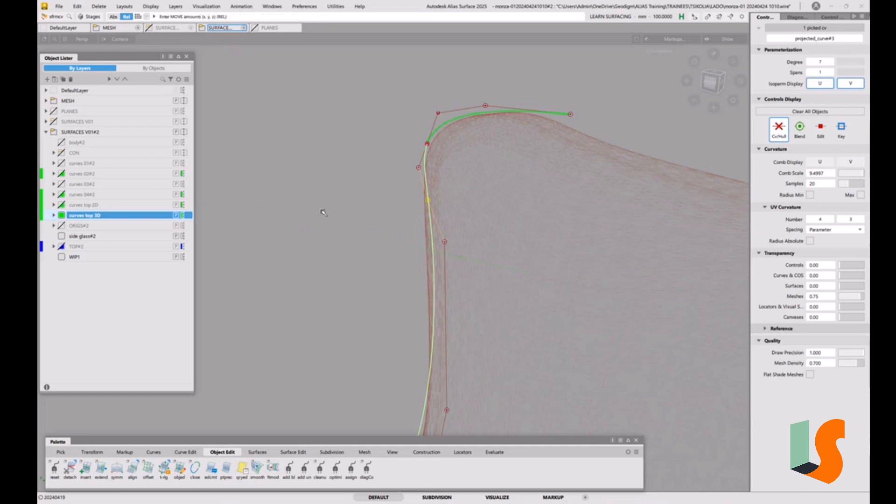
pyautogui.hotkey('ctrl', 'z')
pyautogui.moveTo(472, 209); pyautogui.dragTo(468, 178)
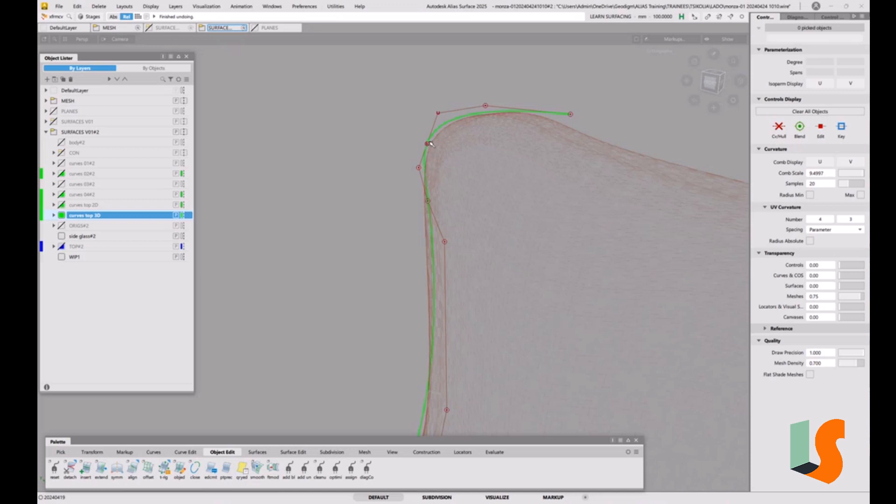
# Step: Move the first control point of projected_curve#4 at its junction with projected_curve#3 to follow the mesh
pyautogui.click(427, 146)
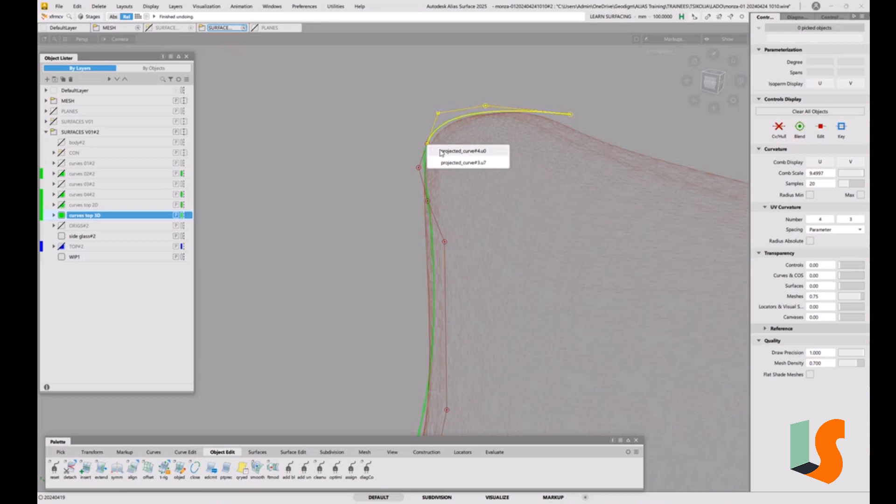
pyautogui.click(441, 148)
pyautogui.moveTo(374, 133); pyautogui.dragTo(395, 123, button='middle')
pyautogui.moveTo(426, 144)
pyautogui.keyDown('alt'); pyautogui.keyDown('shift'); pyautogui.mouseDown()
pyautogui.moveTo(454, 153)
pyautogui.moveTo(430, 144)
pyautogui.mouseUp(); pyautogui.keyUp('shift'); pyautogui.keyUp('alt')
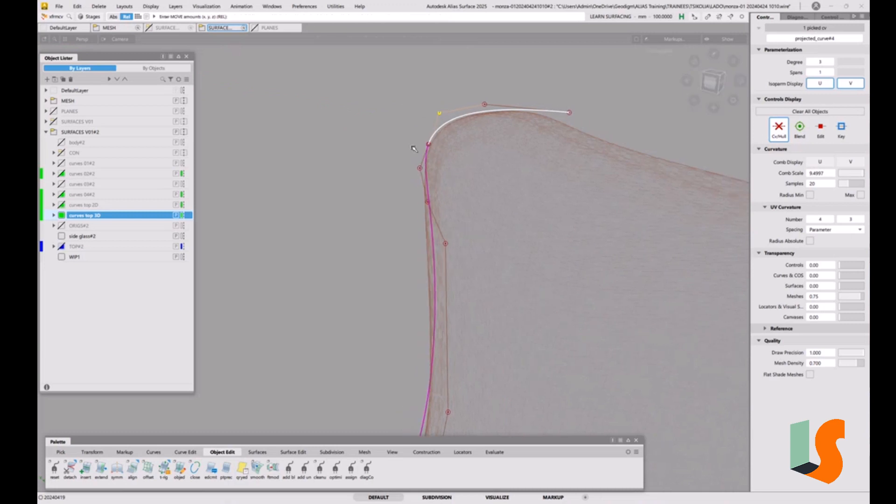
# Step: Fine-tune the junction end point of projected_curve#4 and shift its second control point to reshape the upper corner
pyautogui.click(426, 145)
pyautogui.click(453, 152)
pyautogui.moveTo(382, 129); pyautogui.dragTo(385, 130, button='middle')
pyautogui.click(440, 114)
pyautogui.moveTo(441, 115); pyautogui.dragTo(445, 120, button='middle')
# Step: Move the fourth control point of projected_curve#3 from its junction with projected_curve#4 to fit the mesh edge
pyautogui.click(447, 244)
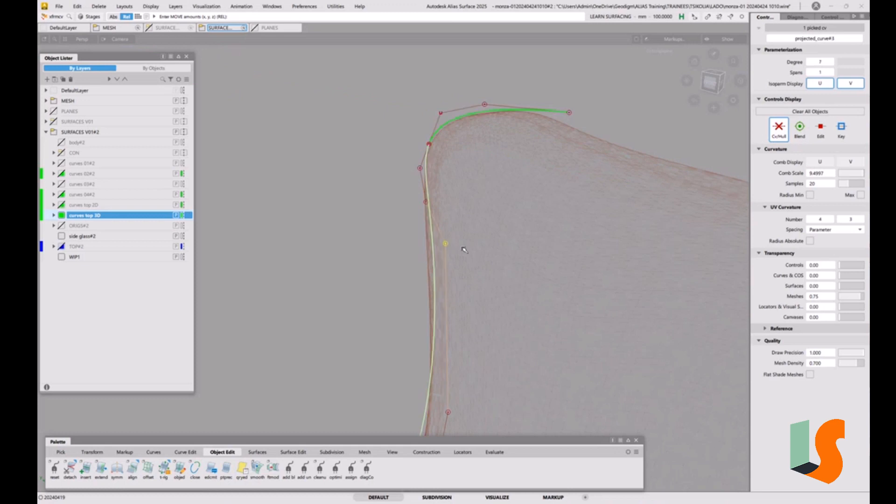
pyautogui.moveTo(552, 237); pyautogui.dragTo(487, 227, button='middle')
pyautogui.keyDown('alt'); pyautogui.keyDown('shift'); pyautogui.moveTo(456, 175); pyautogui.dragTo(469, 124); pyautogui.keyUp('shift'); pyautogui.keyUp('alt')
pyautogui.keyDown('alt'); pyautogui.keyDown('shift'); pyautogui.moveTo(466, 117); pyautogui.dragTo(446, 204, button='middle'); pyautogui.keyUp('shift'); pyautogui.keyUp('alt')
pyautogui.keyDown('alt'); pyautogui.keyDown('shift'); pyautogui.moveTo(447, 204); pyautogui.dragTo(456, 202); pyautogui.keyUp('shift'); pyautogui.keyUp('alt')
# Step: Adjust the third and last control points of projected_curve#4 so the curve follows the rear hump of the mesh
pyautogui.click(444, 169)
pyautogui.moveTo(614, 172); pyautogui.dragTo(581, 171, button='middle')
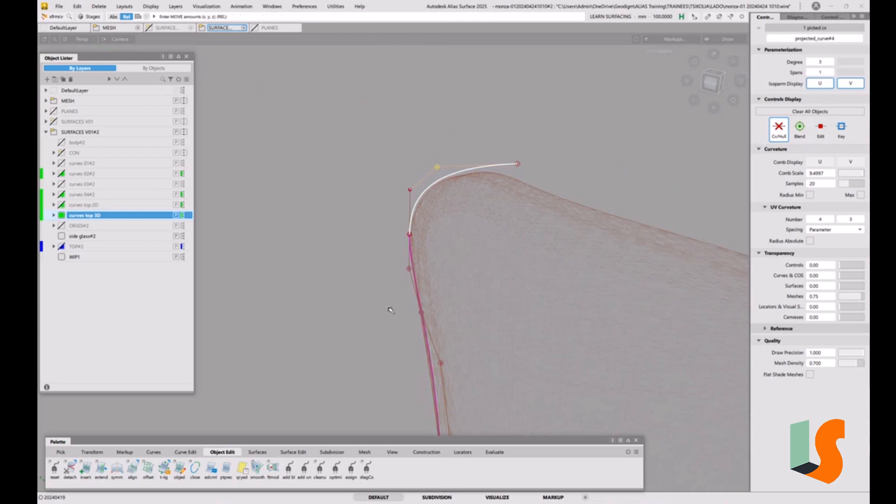
pyautogui.keyDown('alt'); pyautogui.keyDown('shift'); pyautogui.moveTo(447, 143); pyautogui.dragTo(490, 231); pyautogui.keyUp('shift'); pyautogui.keyUp('alt')
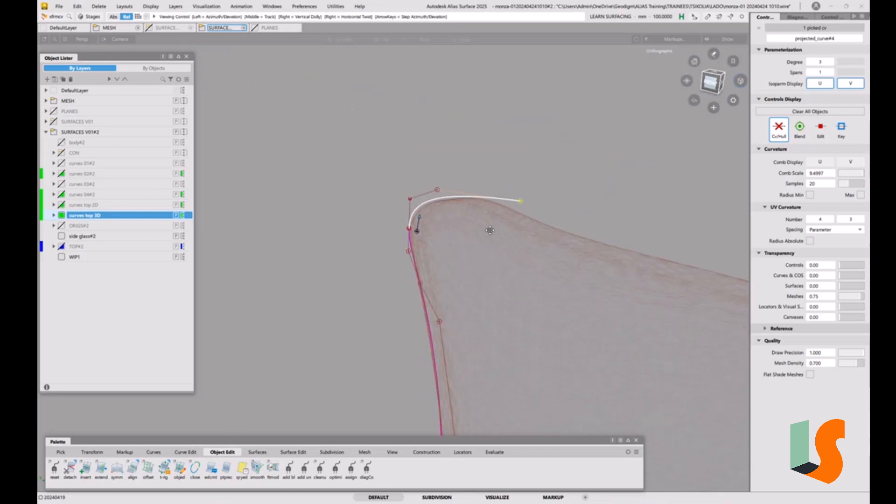
pyautogui.keyDown('alt'); pyautogui.keyDown('shift'); pyautogui.moveTo(489, 231); pyautogui.dragTo(488, 208, button='middle'); pyautogui.keyUp('shift'); pyautogui.keyUp('alt')
pyautogui.keyDown('alt'); pyautogui.keyDown('shift'); pyautogui.moveTo(488, 208); pyautogui.dragTo(457, 263); pyautogui.keyUp('shift'); pyautogui.keyUp('alt')
pyautogui.keyDown('alt'); pyautogui.keyDown('shift'); pyautogui.moveTo(458, 263); pyautogui.dragTo(464, 208, button='middle'); pyautogui.keyUp('shift'); pyautogui.keyUp('alt')
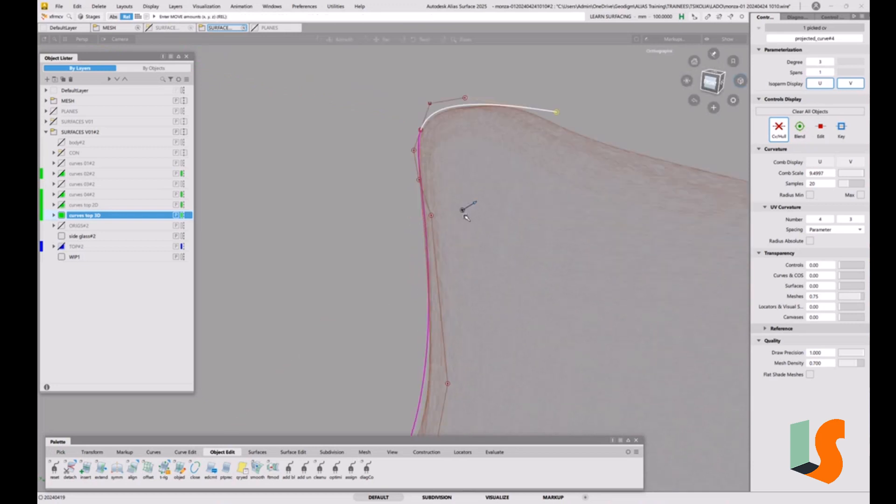
# Step: Refine projected_curve#3 at its fourth and fifth control points from the projected_curve#4 junction, moving the fifth along Y
pyautogui.click(432, 216)
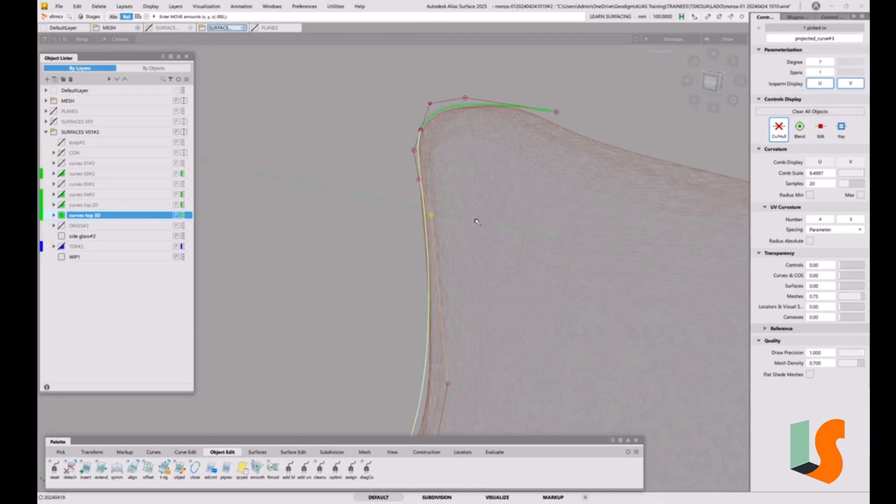
pyautogui.keyDown('alt'); pyautogui.keyDown('shift'); pyautogui.moveTo(467, 223); pyautogui.dragTo(463, 297); pyautogui.keyUp('shift'); pyautogui.keyUp('alt')
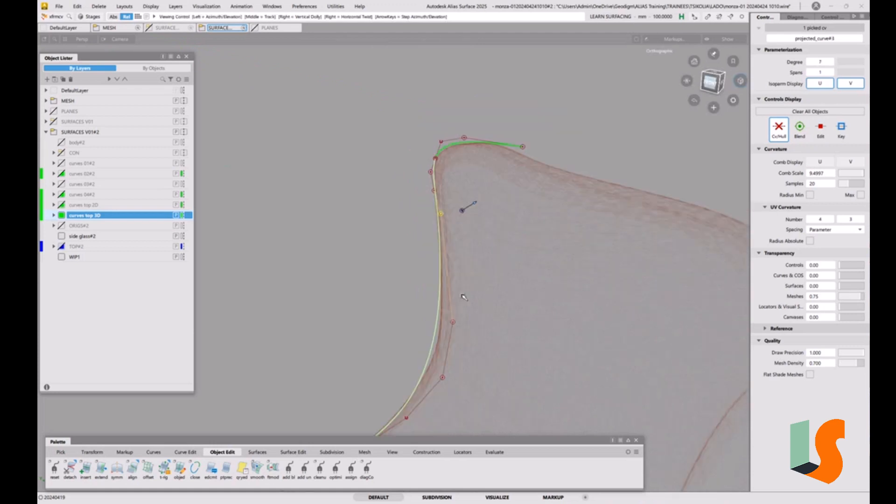
pyautogui.keyDown('alt'); pyautogui.keyDown('shift'); pyautogui.moveTo(463, 298); pyautogui.dragTo(462, 181, button='middle'); pyautogui.keyUp('shift'); pyautogui.keyUp('alt')
pyautogui.keyDown('alt'); pyautogui.keyDown('shift'); pyautogui.moveTo(462, 181); pyautogui.dragTo(467, 208); pyautogui.keyUp('shift'); pyautogui.keyUp('alt')
pyautogui.keyDown('alt'); pyautogui.keyDown('shift'); pyautogui.moveTo(467, 208); pyautogui.dragTo(452, 273, button='middle'); pyautogui.keyUp('shift'); pyautogui.keyUp('alt')
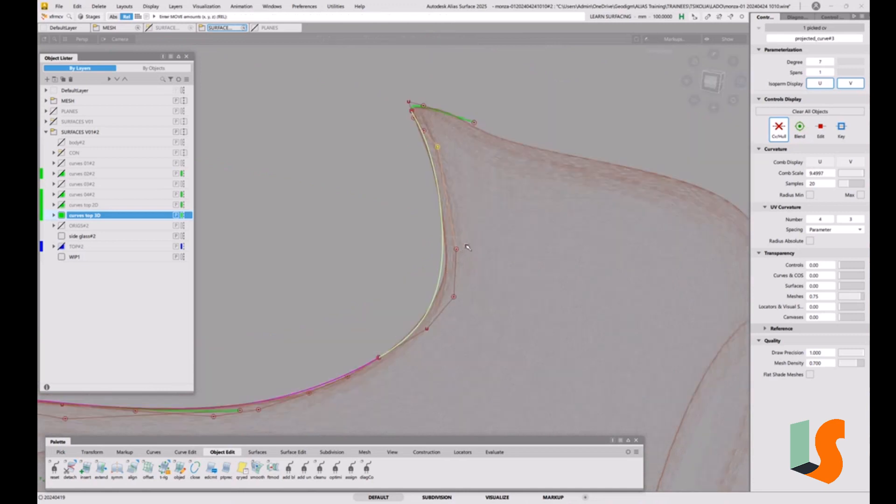
pyautogui.keyDown('alt'); pyautogui.keyDown('shift'); pyautogui.moveTo(467, 248); pyautogui.dragTo(451, 245); pyautogui.keyUp('shift'); pyautogui.keyUp('alt')
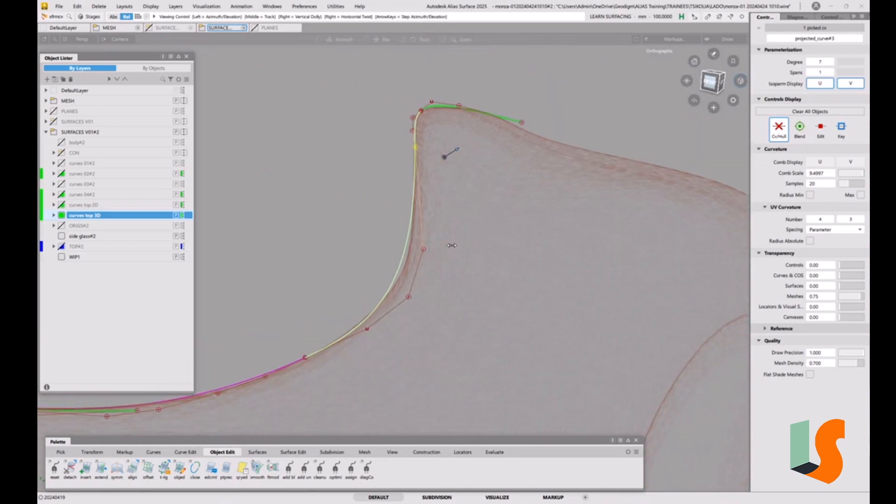
pyautogui.click(423, 250)
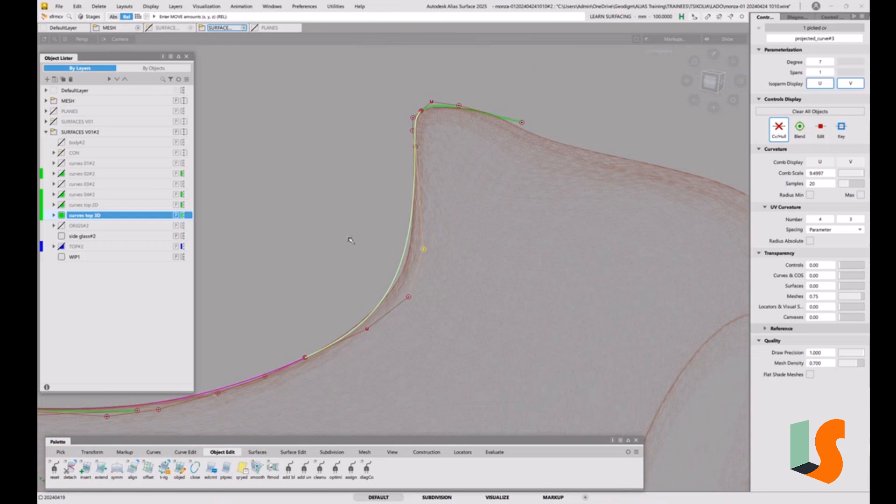
pyautogui.keyDown('alt'); pyautogui.keyDown('shift'); pyautogui.moveTo(363, 251); pyautogui.dragTo(357, 232); pyautogui.keyUp('shift'); pyautogui.keyUp('alt')
pyautogui.moveTo(358, 231); pyautogui.dragTo(361, 235, button='middle')
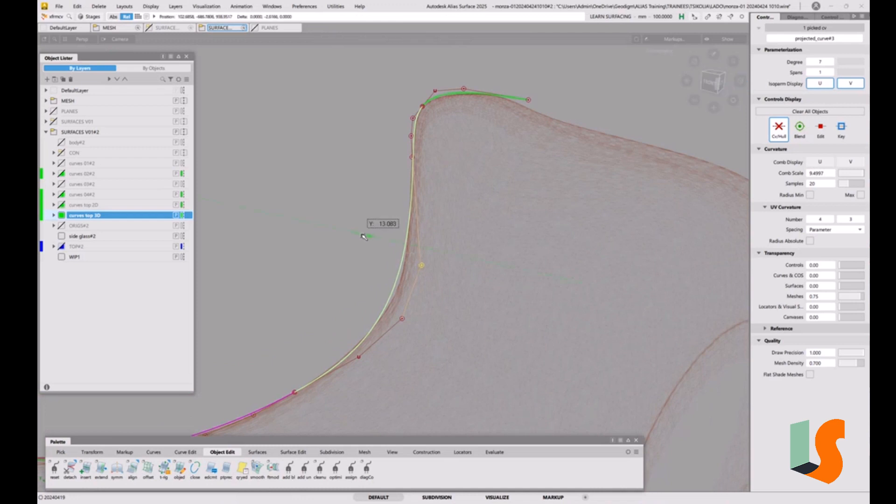
# Step: Inspect from several angles how the adjusted base curves follow the mesh around the side glass opening and rear hump
pyautogui.keyDown('alt'); pyautogui.keyDown('shift'); pyautogui.moveTo(365, 226); pyautogui.dragTo(414, 173); pyautogui.keyUp('shift'); pyautogui.keyUp('alt')
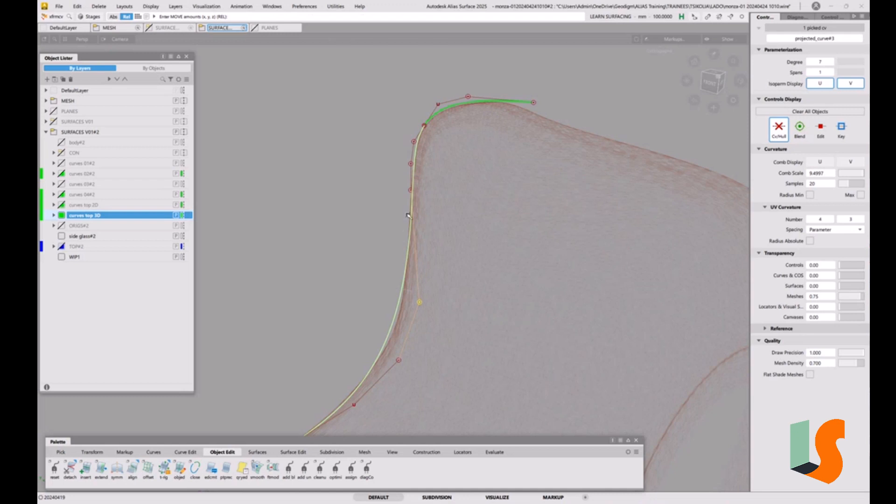
pyautogui.keyDown('alt'); pyautogui.keyDown('shift'); pyautogui.moveTo(409, 216); pyautogui.dragTo(418, 230); pyautogui.keyUp('shift'); pyautogui.keyUp('alt')
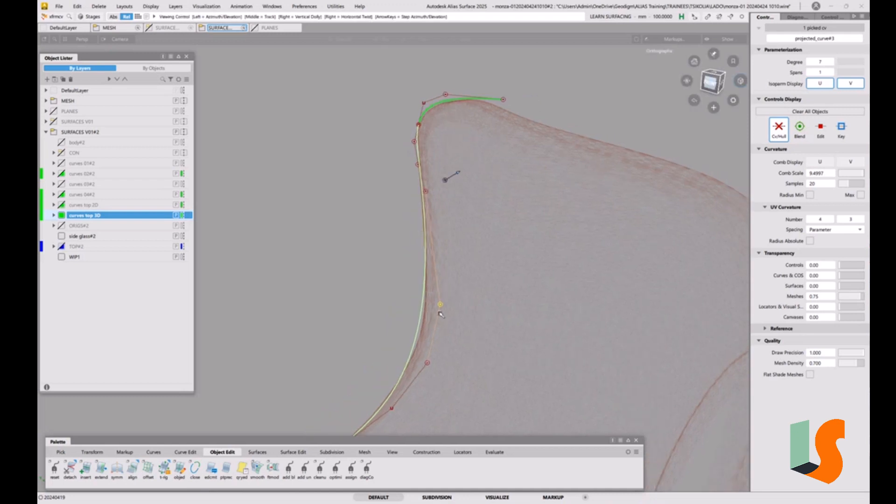
pyautogui.keyDown('alt'); pyautogui.keyDown('shift'); pyautogui.moveTo(440, 314); pyautogui.dragTo(430, 302); pyautogui.keyUp('shift'); pyautogui.keyUp('alt')
pyautogui.keyDown('alt'); pyautogui.keyDown('shift'); pyautogui.moveTo(437, 250); pyautogui.dragTo(424, 290, button='right'); pyautogui.keyUp('shift'); pyautogui.keyUp('alt')
pyautogui.keyDown('alt'); pyautogui.keyDown('shift'); pyautogui.moveTo(424, 290); pyautogui.dragTo(528, 266, button='middle'); pyautogui.keyUp('shift'); pyautogui.keyUp('alt')
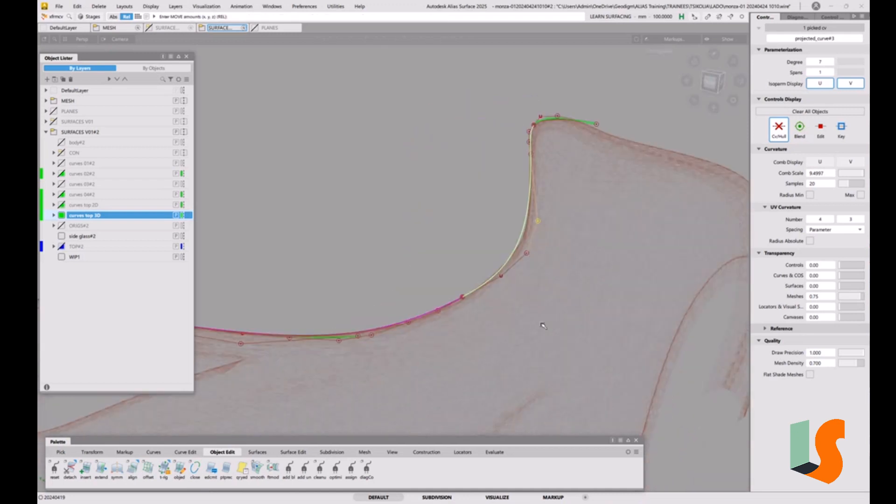
pyautogui.click(549, 235)
pyautogui.keyDown('alt'); pyautogui.keyDown('shift'); pyautogui.moveTo(552, 223); pyautogui.dragTo(482, 223); pyautogui.keyUp('shift'); pyautogui.keyUp('alt')
pyautogui.keyDown('alt'); pyautogui.keyDown('shift'); pyautogui.moveTo(483, 223); pyautogui.dragTo(440, 210, button='right'); pyautogui.keyUp('shift'); pyautogui.keyUp('alt')
pyautogui.keyDown('alt'); pyautogui.keyDown('shift'); pyautogui.moveTo(440, 210); pyautogui.dragTo(517, 192); pyautogui.keyUp('shift'); pyautogui.keyUp('alt')
pyautogui.keyDown('alt'); pyautogui.keyDown('shift'); pyautogui.moveTo(517, 192); pyautogui.dragTo(496, 272, button='middle'); pyautogui.keyUp('shift'); pyautogui.keyUp('alt')
pyautogui.keyDown('alt'); pyautogui.keyDown('shift'); pyautogui.click(482, 265); pyautogui.keyUp('shift'); pyautogui.keyUp('alt')
pyautogui.keyDown('alt'); pyautogui.keyDown('shift'); pyautogui.moveTo(538, 272); pyautogui.dragTo(508, 257); pyautogui.keyUp('shift'); pyautogui.keyUp('alt')
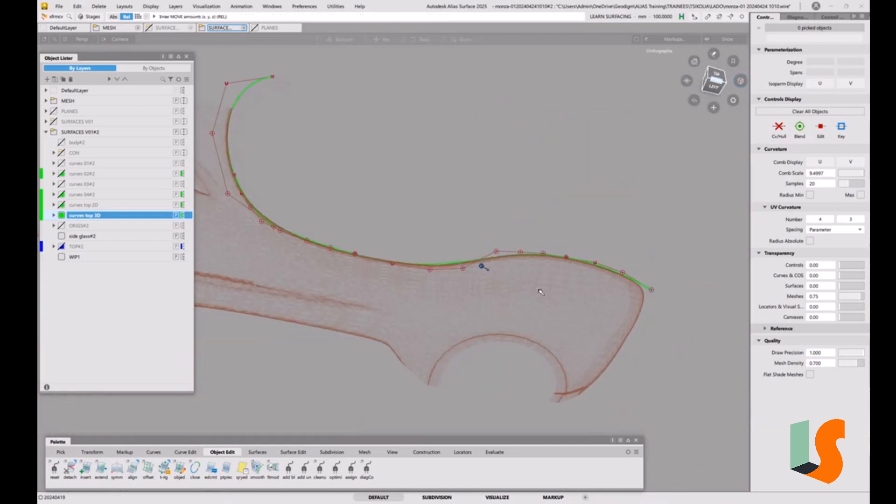
pyautogui.keyDown('alt'); pyautogui.keyDown('shift'); pyautogui.moveTo(540, 292); pyautogui.dragTo(357, 281); pyautogui.keyUp('shift'); pyautogui.keyUp('alt')
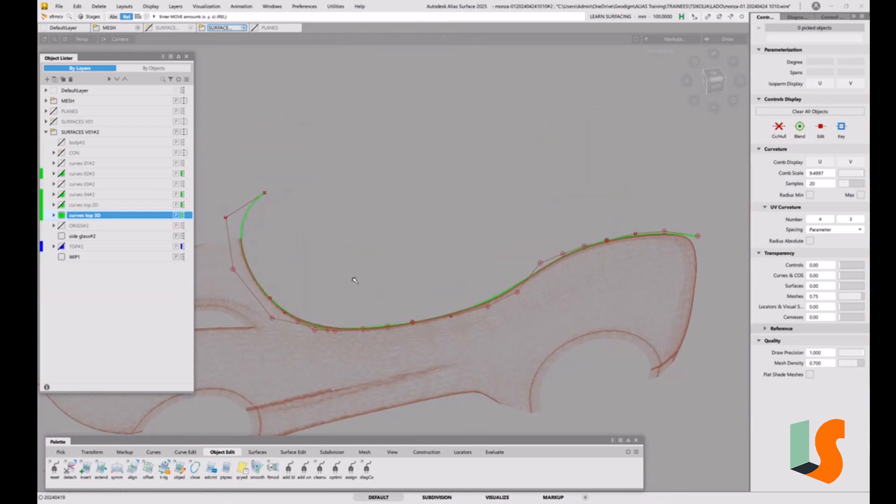
pyautogui.click(58, 6)
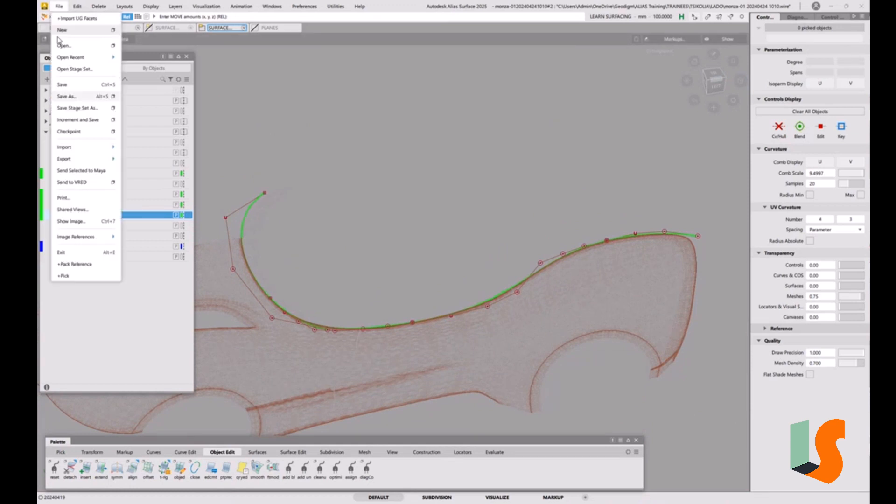
pyautogui.click(67, 97)
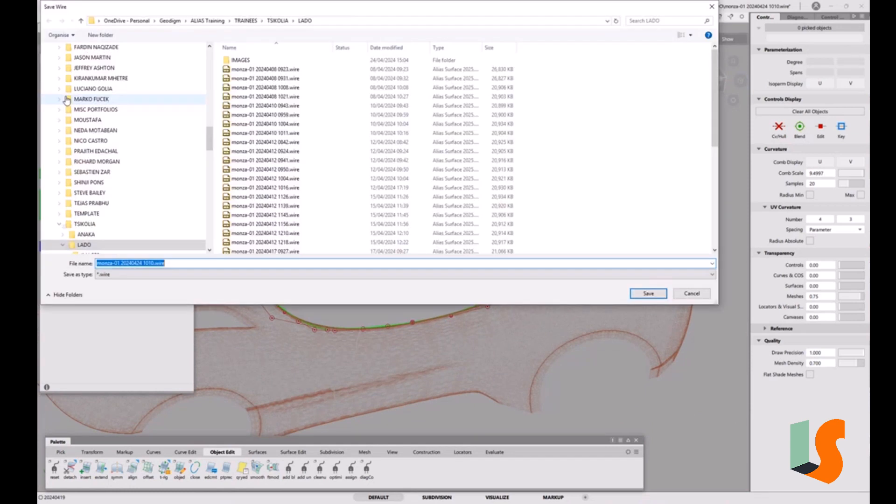
pyautogui.moveTo(139, 263); pyautogui.dragTo(217, 265)
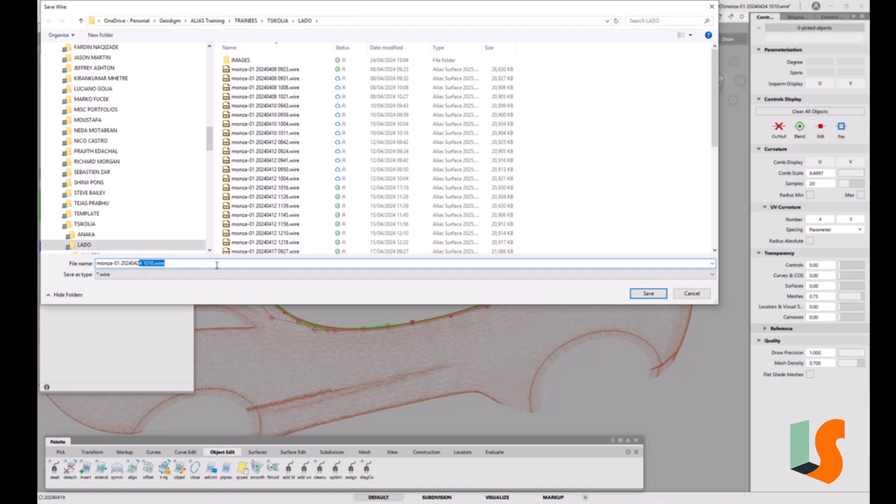
pyautogui.write('6')
pyautogui.press('Return')
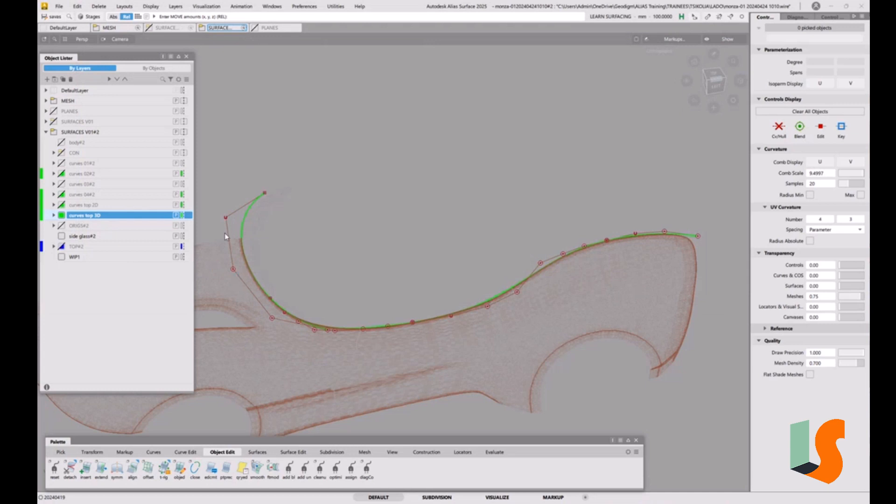
# Step: Show the TOP#2 layer, display the model shaded and start the Query Edit tool
pyautogui.click(61, 247)
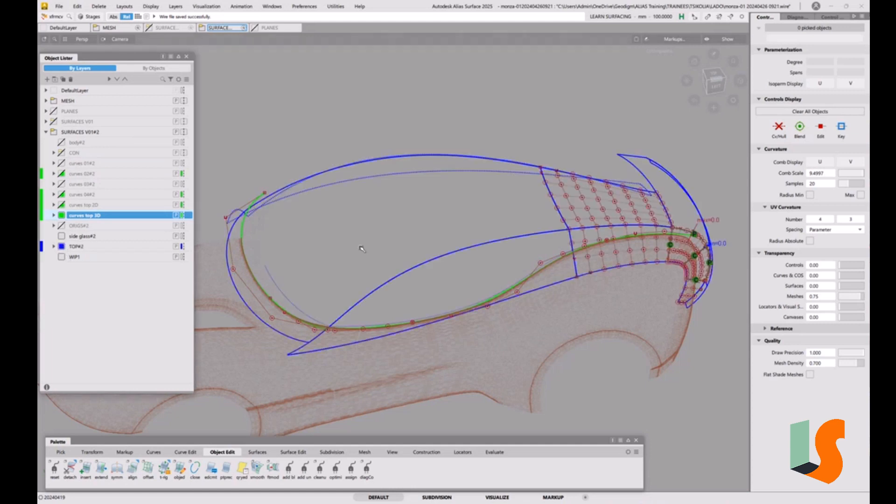
pyautogui.press('5')
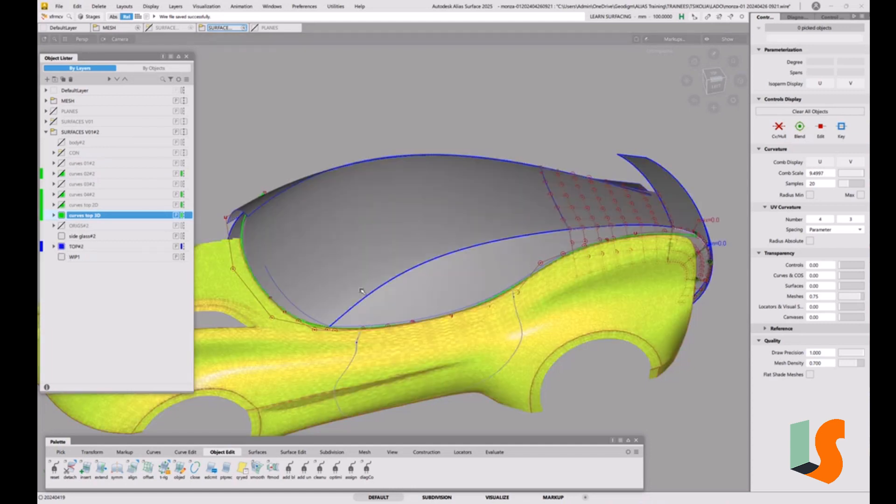
pyautogui.hotkey('ctrl', 'q')
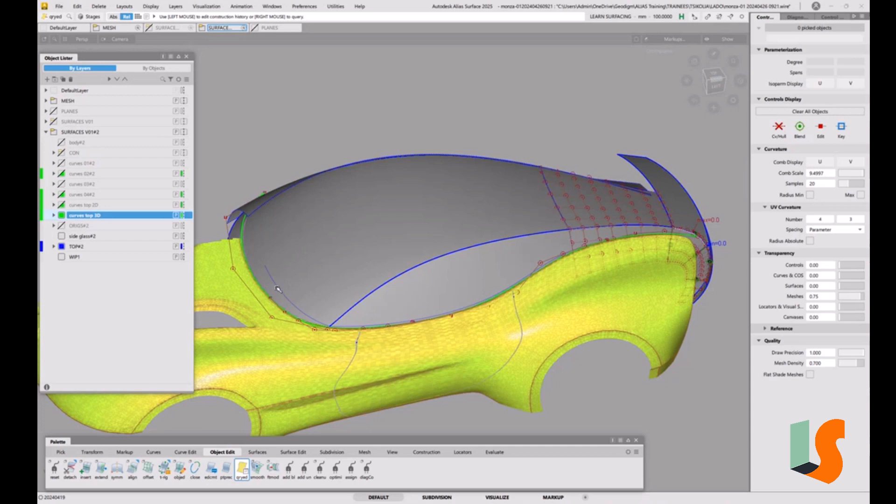
# Step: Check the lower front of the side glass and briefly show the CON layer to compare its surfaces with the base curves
pyautogui.keyDown('alt'); pyautogui.keyDown('shift'); pyautogui.moveTo(277, 278); pyautogui.dragTo(362, 322); pyautogui.keyUp('shift'); pyautogui.keyUp('alt')
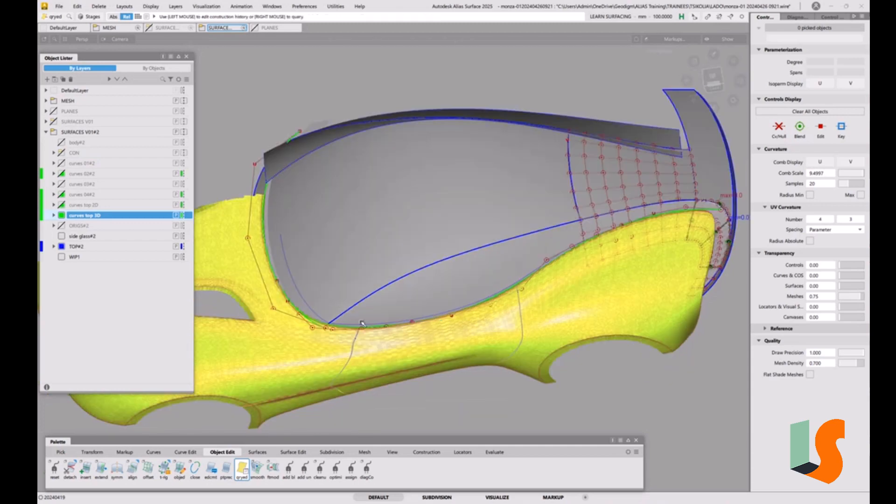
pyautogui.keyDown('alt'); pyautogui.keyDown('shift'); pyautogui.moveTo(338, 325); pyautogui.dragTo(344, 242, button='right'); pyautogui.keyUp('shift'); pyautogui.keyUp('alt')
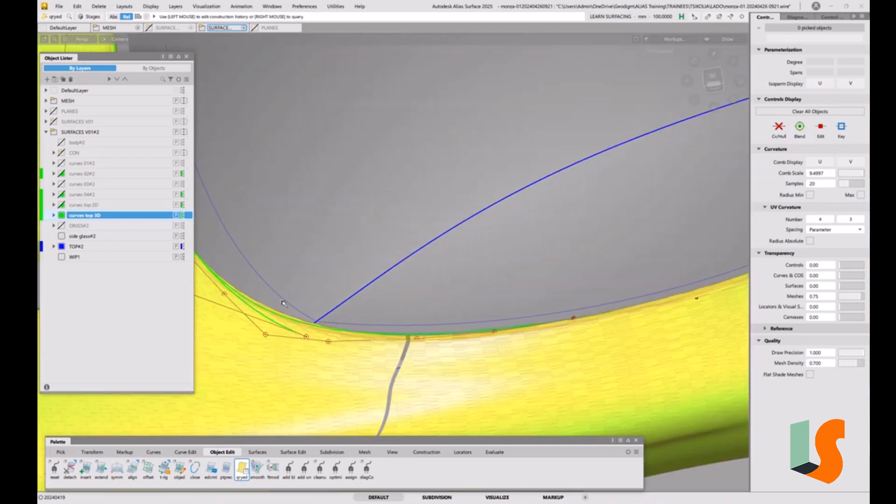
pyautogui.keyDown('alt'); pyautogui.keyDown('shift'); pyautogui.moveTo(304, 287); pyautogui.dragTo(308, 359, button='right'); pyautogui.keyUp('shift'); pyautogui.keyUp('alt')
pyautogui.keyDown('alt'); pyautogui.keyDown('shift'); pyautogui.moveTo(327, 295); pyautogui.dragTo(322, 334, button='middle'); pyautogui.keyUp('shift'); pyautogui.keyUp('alt')
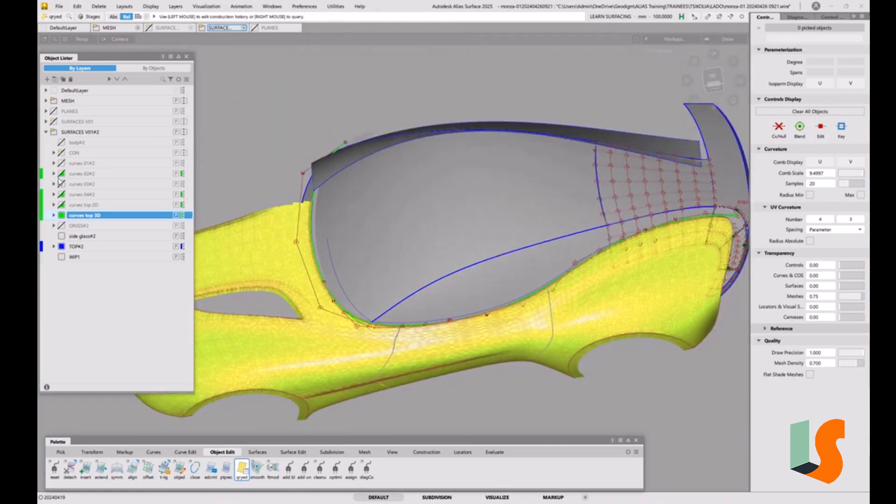
pyautogui.click(62, 153)
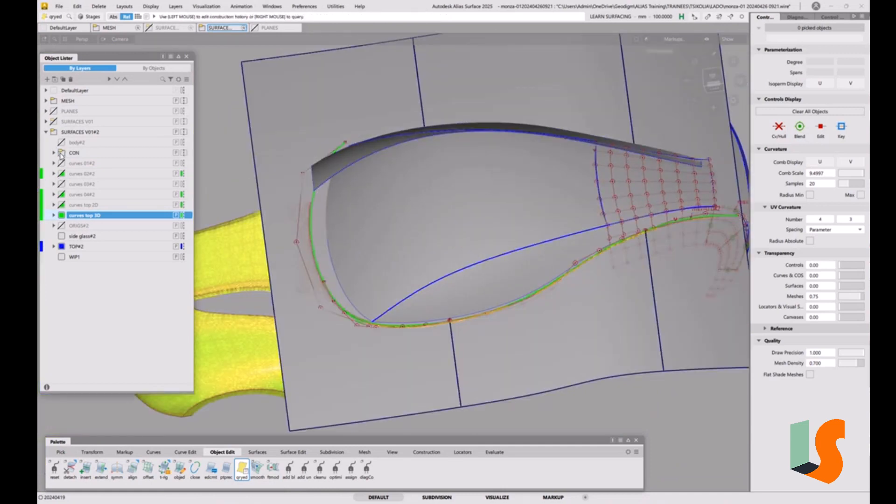
pyautogui.click(62, 153)
# Step: Examine the base curves against the shaded side glass surface and body mesh along the glass's lower edge
pyautogui.keyDown('alt'); pyautogui.keyDown('shift'); pyautogui.moveTo(509, 332); pyautogui.dragTo(426, 328, button='right'); pyautogui.keyUp('shift'); pyautogui.keyUp('alt')
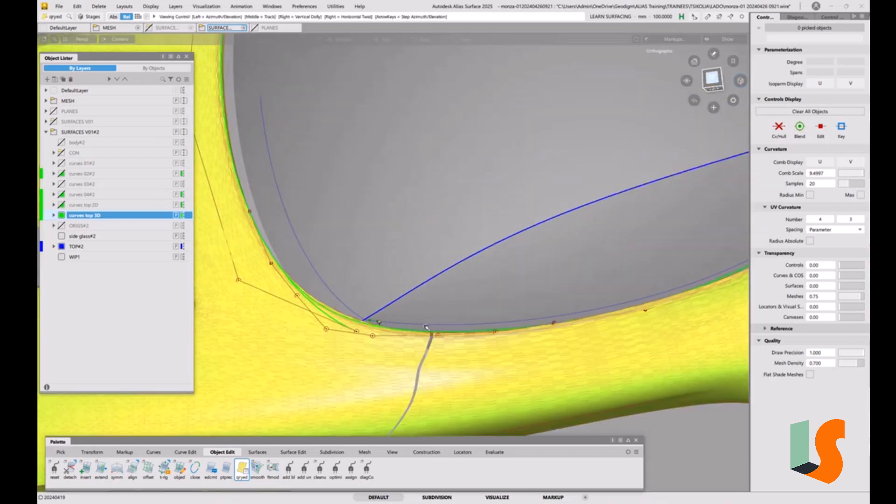
pyautogui.keyDown('alt'); pyautogui.keyDown('shift'); pyautogui.moveTo(427, 328); pyautogui.dragTo(506, 338); pyautogui.keyUp('shift'); pyautogui.keyUp('alt')
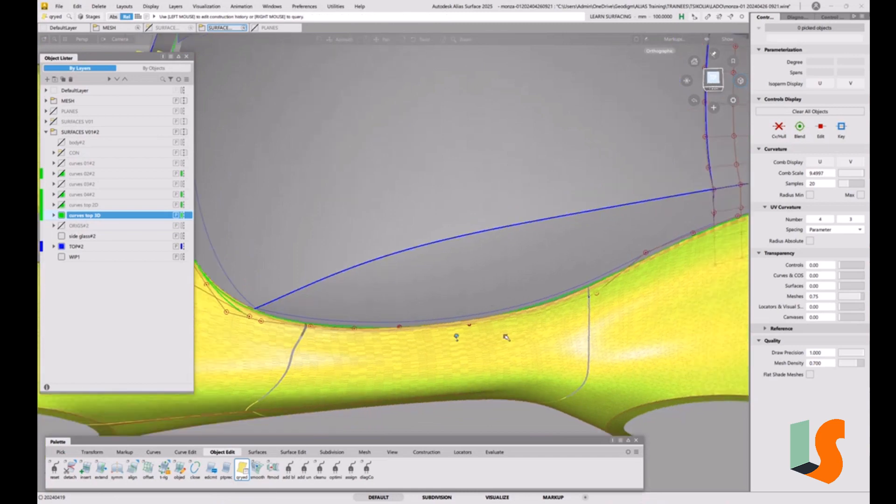
pyautogui.keyDown('alt'); pyautogui.keyDown('shift'); pyautogui.moveTo(493, 309); pyautogui.dragTo(492, 334, button='right'); pyautogui.keyUp('shift'); pyautogui.keyUp('alt')
pyautogui.keyDown('alt'); pyautogui.keyDown('shift'); pyautogui.moveTo(492, 334); pyautogui.dragTo(530, 337, button='middle'); pyautogui.keyUp('shift'); pyautogui.keyUp('alt')
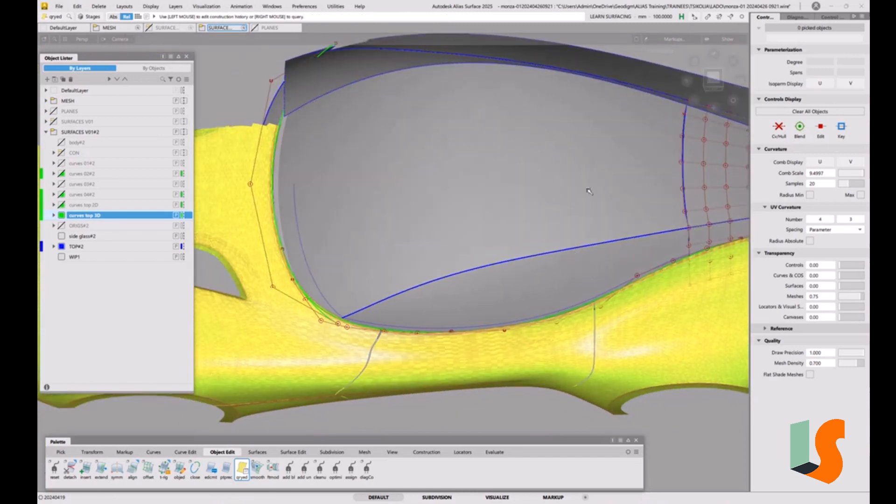
pyautogui.click(716, 79)
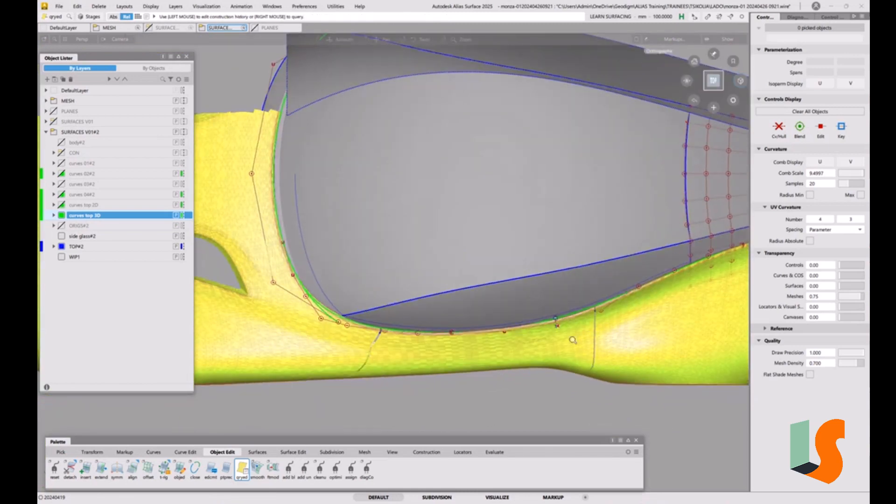
pyautogui.keyDown('alt'); pyautogui.keyDown('shift'); pyautogui.moveTo(565, 333); pyautogui.dragTo(581, 293, button='right'); pyautogui.keyUp('shift'); pyautogui.keyUp('alt')
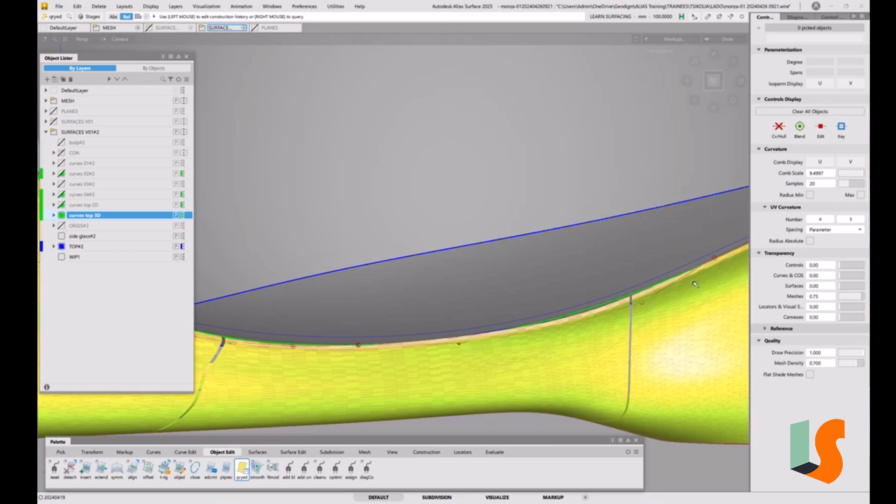
pyautogui.hotkey('alt', 'shift')
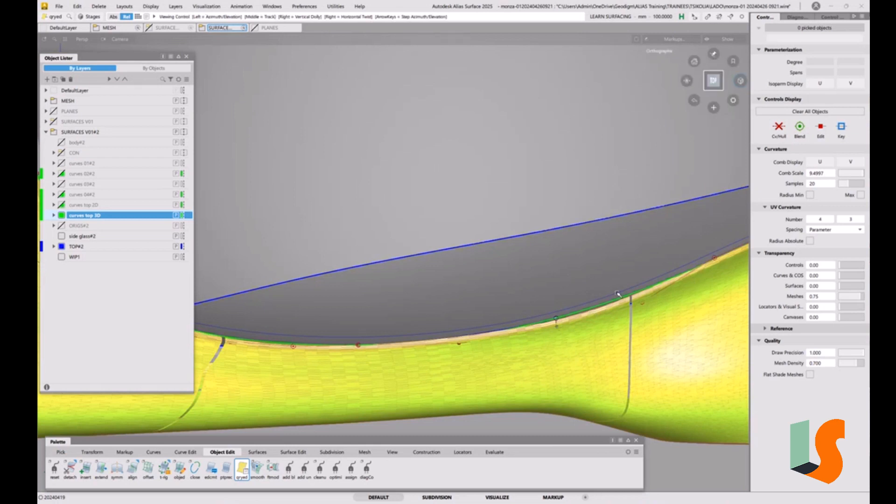
pyautogui.keyDown('alt'); pyautogui.keyDown('shift'); pyautogui.moveTo(617, 294); pyautogui.dragTo(703, 244); pyautogui.keyUp('shift'); pyautogui.keyUp('alt')
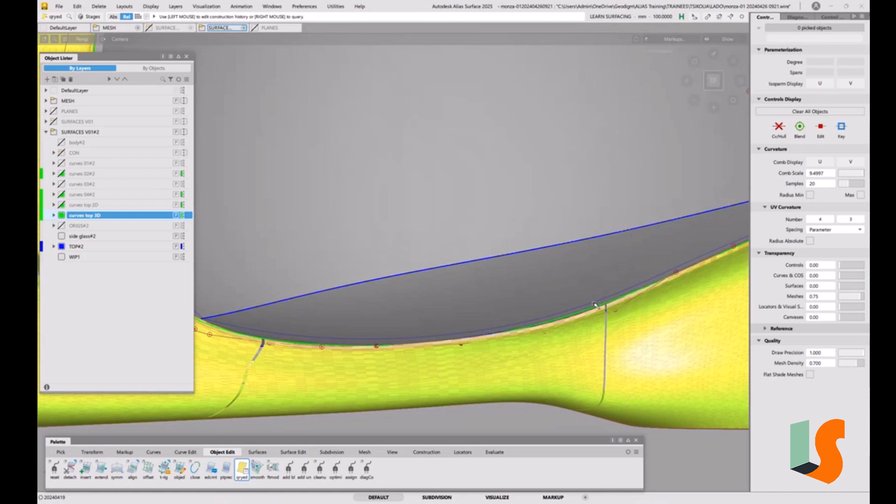
# Step: Hide the MESH folder and compare the green base curves with the shaded glass surfaces' edges at the front corner, seen from above
pyautogui.click(54, 101)
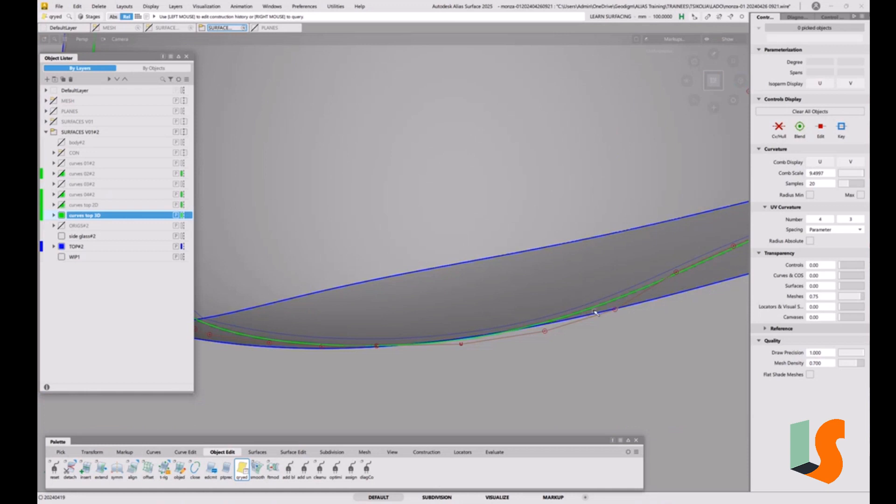
pyautogui.keyDown('alt'); pyautogui.keyDown('shift'); pyautogui.moveTo(685, 272); pyautogui.dragTo(430, 327); pyautogui.keyUp('shift'); pyautogui.keyUp('alt')
pyautogui.keyDown('alt'); pyautogui.keyDown('shift'); pyautogui.moveTo(324, 330); pyautogui.dragTo(450, 324); pyautogui.keyUp('shift'); pyautogui.keyUp('alt')
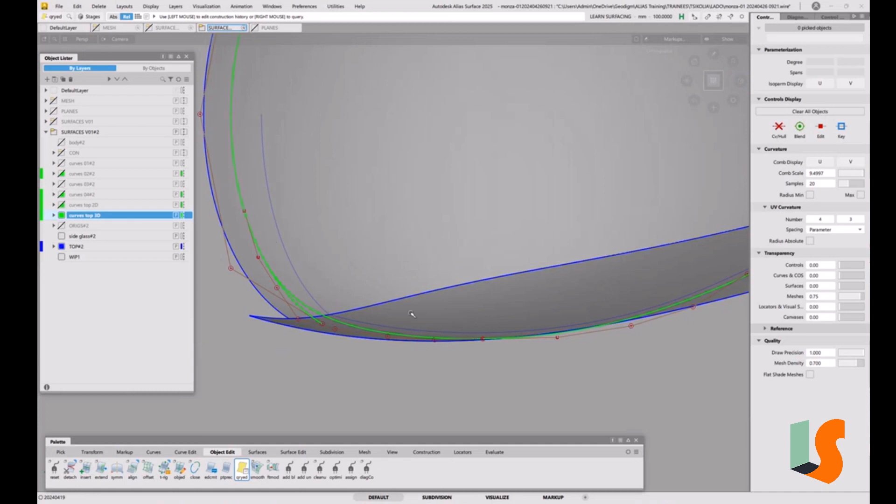
pyautogui.keyDown('alt'); pyautogui.keyDown('shift'); pyautogui.moveTo(428, 293); pyautogui.dragTo(513, 318, button='right'); pyautogui.keyUp('shift'); pyautogui.keyUp('alt')
pyautogui.keyDown('alt'); pyautogui.keyDown('shift'); pyautogui.moveTo(514, 318); pyautogui.dragTo(426, 320, button='middle'); pyautogui.keyUp('shift'); pyautogui.keyUp('alt')
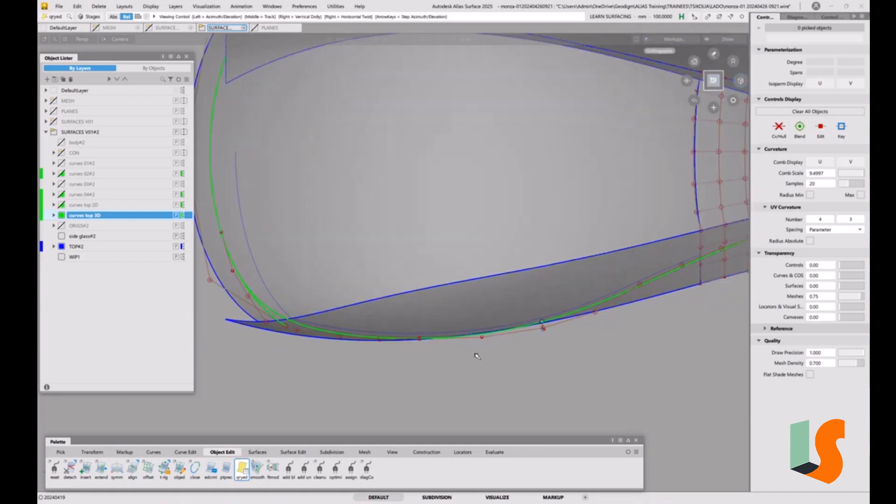
pyautogui.keyDown('alt'); pyautogui.keyDown('shift'); pyautogui.moveTo(476, 354); pyautogui.dragTo(473, 330); pyautogui.keyUp('shift'); pyautogui.keyUp('alt')
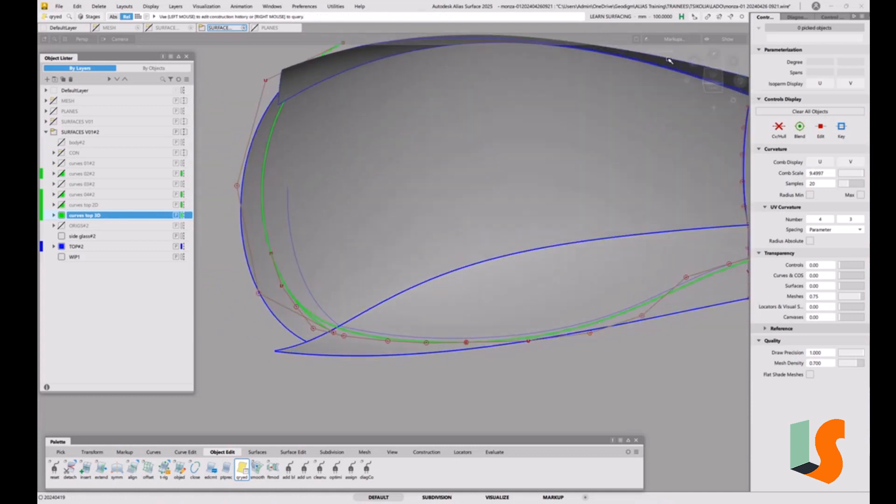
pyautogui.click(712, 76)
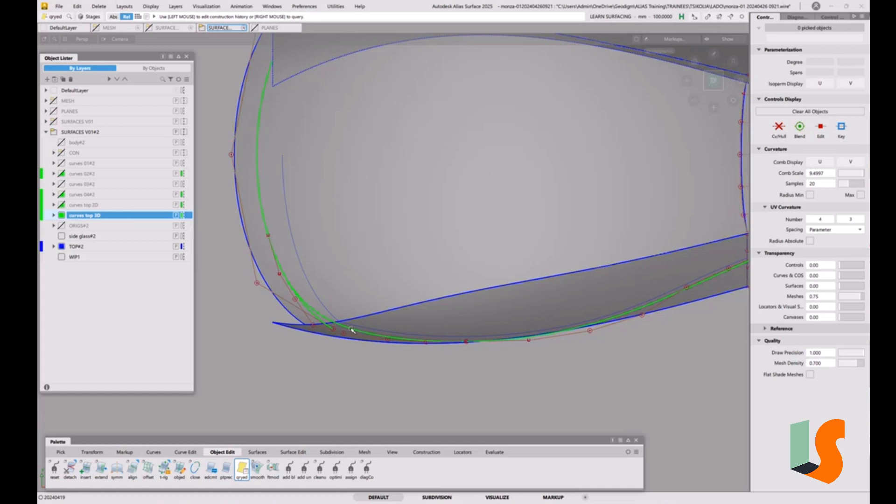
pyautogui.keyDown('alt'); pyautogui.keyDown('shift'); pyautogui.moveTo(404, 274); pyautogui.dragTo(282, 333); pyautogui.keyUp('shift'); pyautogui.keyUp('alt')
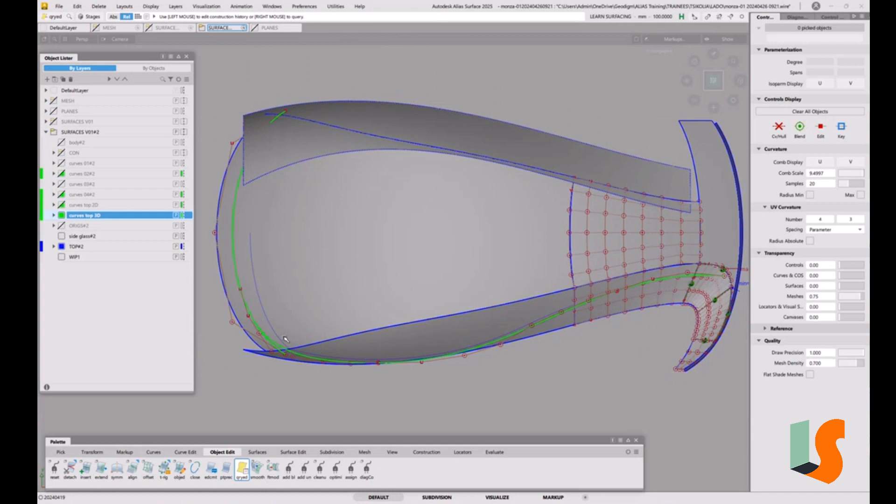
# Step: Turn off shading, duplicate the projected base curve at the glass's lower front corner and move the copy inward, clear of the original
pyautogui.press('5')
pyautogui.keyDown('ctrl'); pyautogui.keyDown('shift'); pyautogui.moveTo(305, 362); pyautogui.dragTo(329, 373); pyautogui.keyUp('shift'); pyautogui.keyUp('ctrl')
pyautogui.click(313, 359)
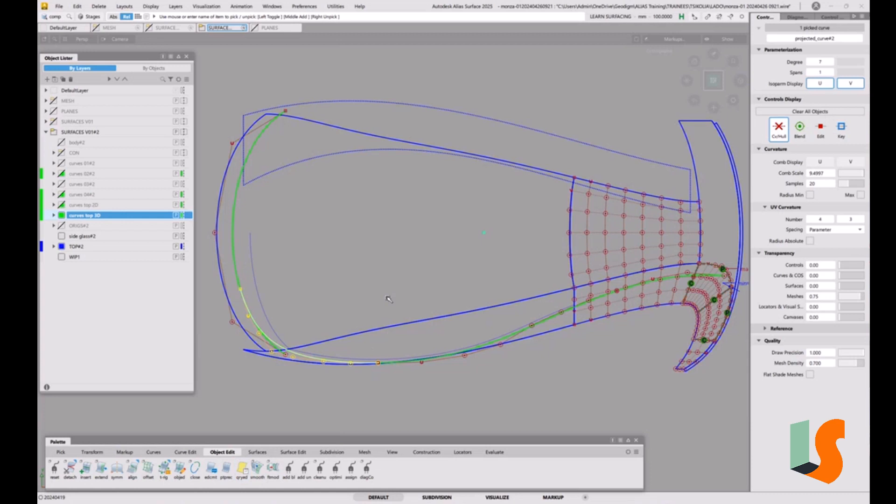
pyautogui.hotkey('ctrl', 'v')
pyautogui.moveTo(365, 316)
pyautogui.keyDown('ctrl'); pyautogui.keyDown('shift'); pyautogui.mouseDown(button='middle')
pyautogui.moveTo(365, 308)
pyautogui.moveTo(356, 314)
pyautogui.mouseUp(button='middle'); pyautogui.keyUp('shift'); pyautogui.keyUp('ctrl')
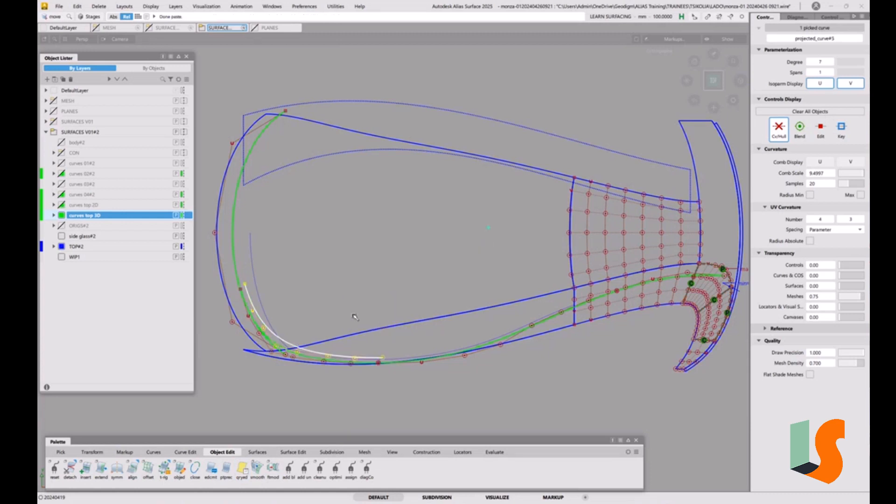
pyautogui.moveTo(356, 314)
pyautogui.mouseDown()
pyautogui.moveTo(364, 300)
pyautogui.moveTo(359, 313)
pyautogui.mouseUp()
pyautogui.keyDown('alt'); pyautogui.keyDown('shift'); pyautogui.moveTo(464, 354); pyautogui.dragTo(332, 368, button='right'); pyautogui.keyUp('shift'); pyautogui.keyUp('alt')
pyautogui.keyDown('alt'); pyautogui.keyDown('shift'); pyautogui.moveTo(332, 368); pyautogui.dragTo(460, 378, button='middle'); pyautogui.keyUp('shift'); pyautogui.keyUp('alt')
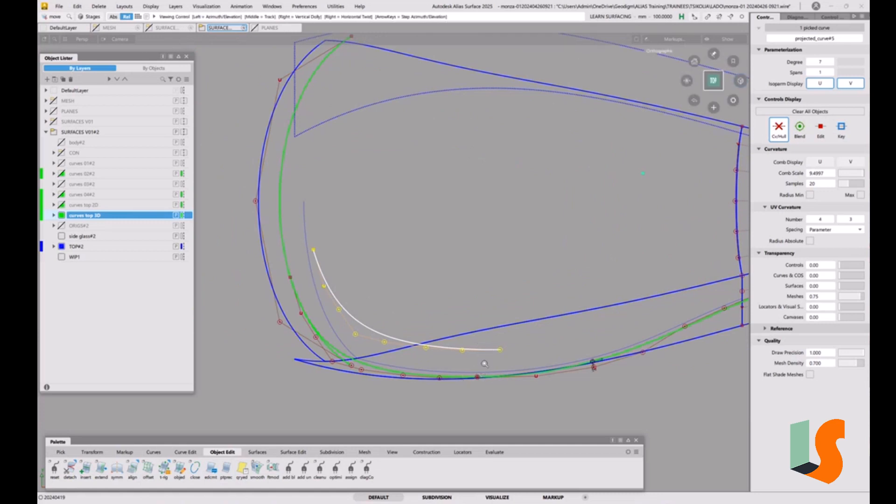
# Step: Move the duplicated corner curve so its lower end meets the front end of the thin blue lower glass-edge curve
pyautogui.keyDown('alt'); pyautogui.keyDown('shift'); pyautogui.moveTo(484, 364); pyautogui.dragTo(500, 356, button='right'); pyautogui.keyUp('shift'); pyautogui.keyUp('alt')
pyautogui.keyDown('alt'); pyautogui.keyDown('shift'); pyautogui.moveTo(499, 356); pyautogui.dragTo(510, 332, button='middle'); pyautogui.keyUp('shift'); pyautogui.keyUp('alt')
pyautogui.keyDown('ctrl'); pyautogui.keyDown('shift'); pyautogui.moveTo(478, 356); pyautogui.dragTo(474, 337, button='middle'); pyautogui.keyUp('shift'); pyautogui.keyUp('ctrl')
pyautogui.moveTo(475, 333); pyautogui.dragTo(457, 334)
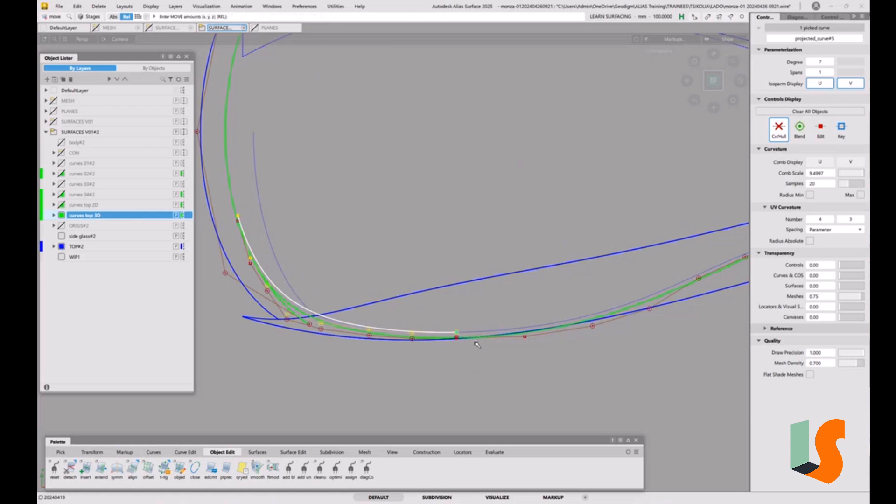
pyautogui.keyDown('alt'); pyautogui.keyDown('shift'); pyautogui.moveTo(487, 323); pyautogui.dragTo(452, 300, button='right'); pyautogui.keyUp('shift'); pyautogui.keyUp('alt')
pyautogui.keyDown('alt'); pyautogui.keyDown('shift'); pyautogui.moveTo(384, 332); pyautogui.dragTo(490, 290, button='middle'); pyautogui.keyUp('shift'); pyautogui.keyUp('alt')
pyautogui.keyDown('alt'); pyautogui.keyDown('shift'); pyautogui.moveTo(509, 322); pyautogui.dragTo(545, 342, button='right'); pyautogui.keyUp('shift'); pyautogui.keyUp('alt')
pyautogui.keyDown('alt'); pyautogui.keyDown('shift'); pyautogui.moveTo(497, 335); pyautogui.dragTo(573, 367, button='middle'); pyautogui.keyUp('shift'); pyautogui.keyUp('alt')
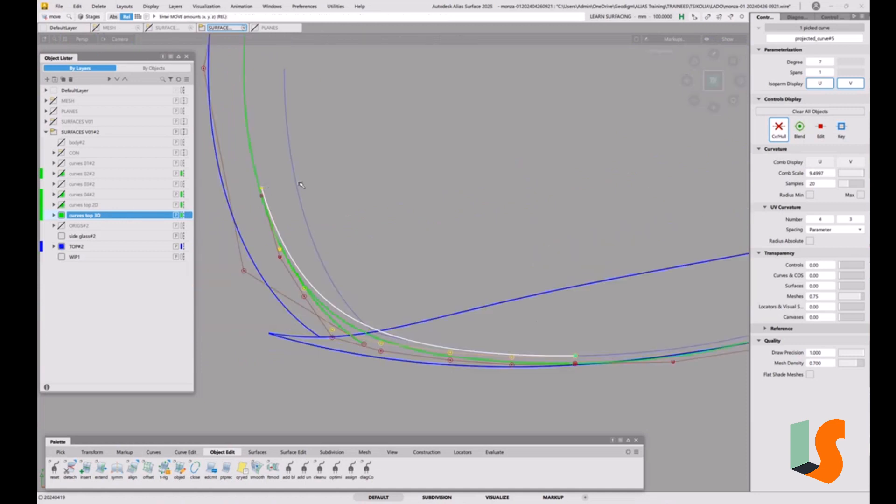
# Step: Scale the corner curve non-proportionally so its upper end reaches the thin blue front-edge curve, and deselect it
pyautogui.keyDown('ctrl'); pyautogui.keyDown('shift'); pyautogui.middleClick(351, 219); pyautogui.keyUp('shift'); pyautogui.keyUp('ctrl')
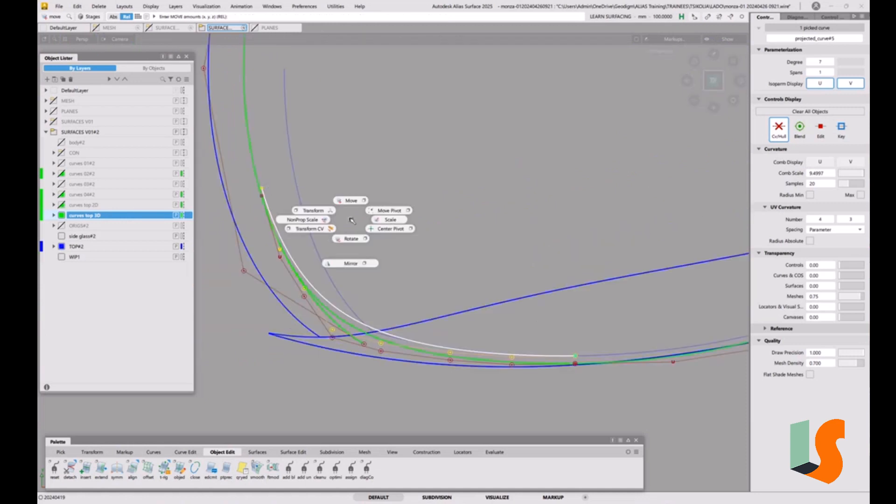
pyautogui.click(322, 220)
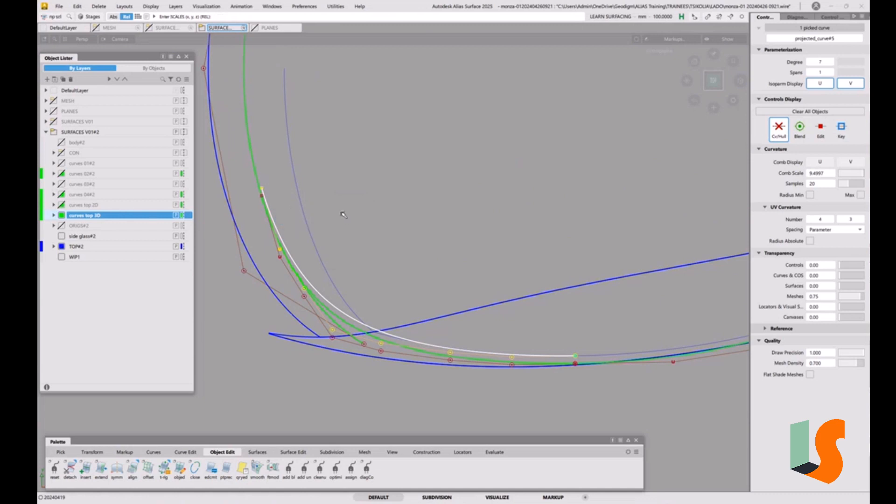
pyautogui.moveTo(344, 216); pyautogui.dragTo(385, 208)
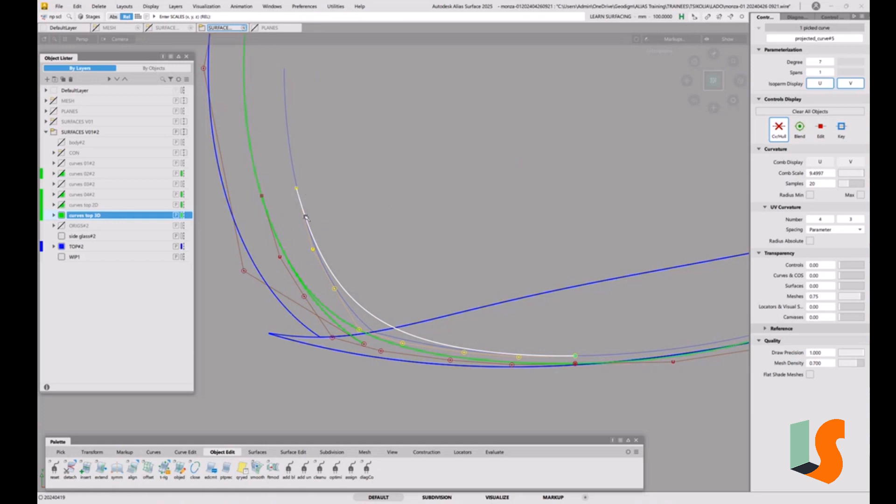
pyautogui.keyDown('ctrl'); pyautogui.keyDown('shift'); pyautogui.moveTo(406, 283); pyautogui.dragTo(404, 244); pyautogui.keyUp('shift'); pyautogui.keyUp('ctrl')
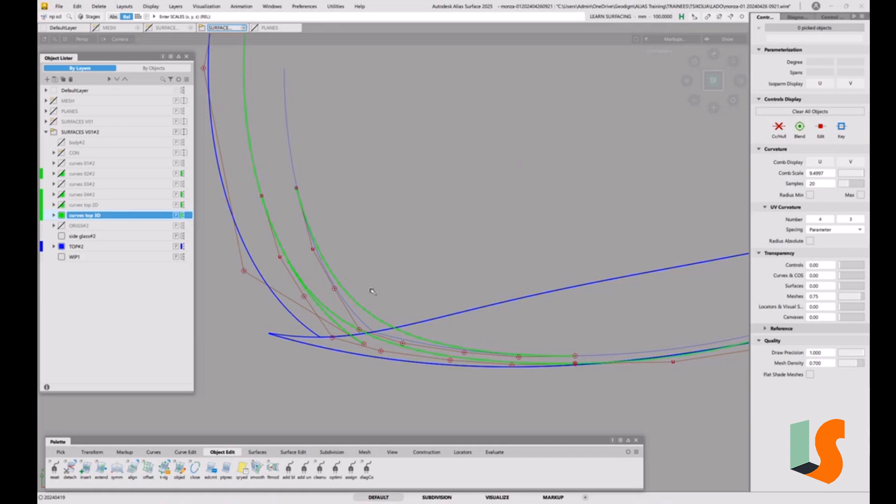
pyautogui.keyDown('alt'); pyautogui.keyDown('shift'); pyautogui.moveTo(379, 291); pyautogui.dragTo(372, 279); pyautogui.keyUp('shift'); pyautogui.keyUp('alt')
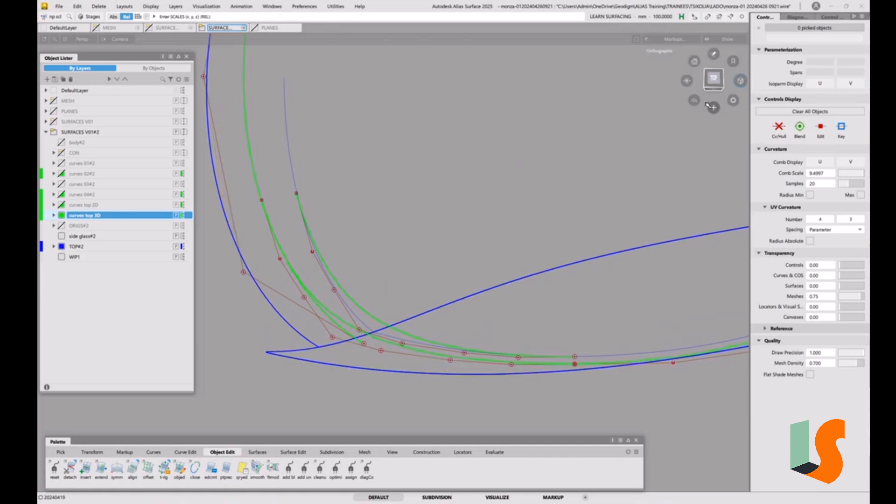
pyautogui.click(713, 79)
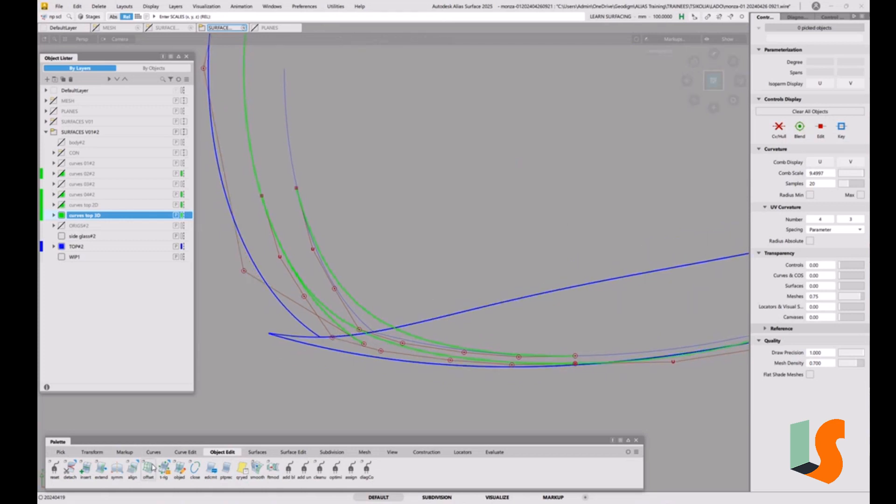
# Step: Align the corner curve's upper end to the thin blue front-edge curve with G2 continuity and explicit control of degree 7, 1 span
pyautogui.doubleClick(132, 468)
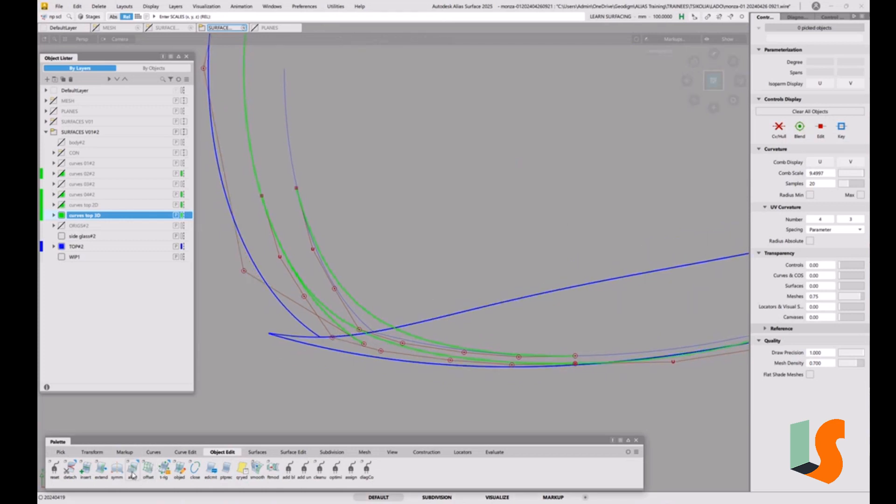
pyautogui.click(312, 234)
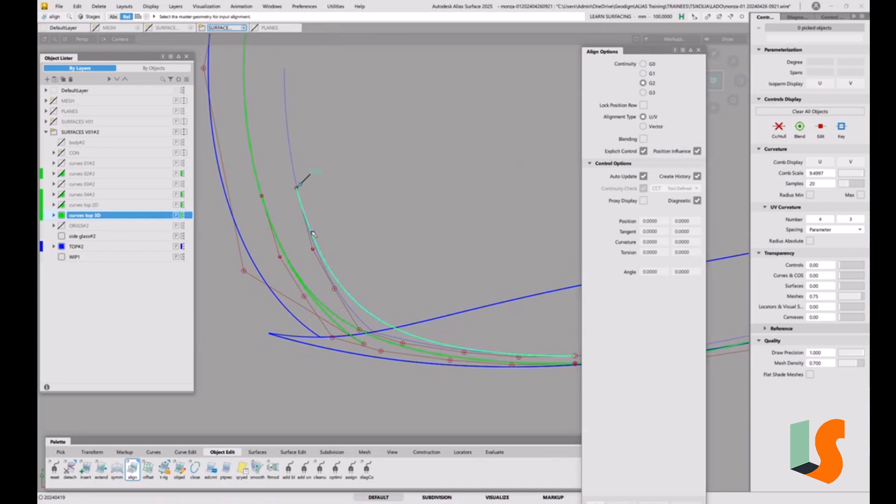
pyautogui.click(296, 174)
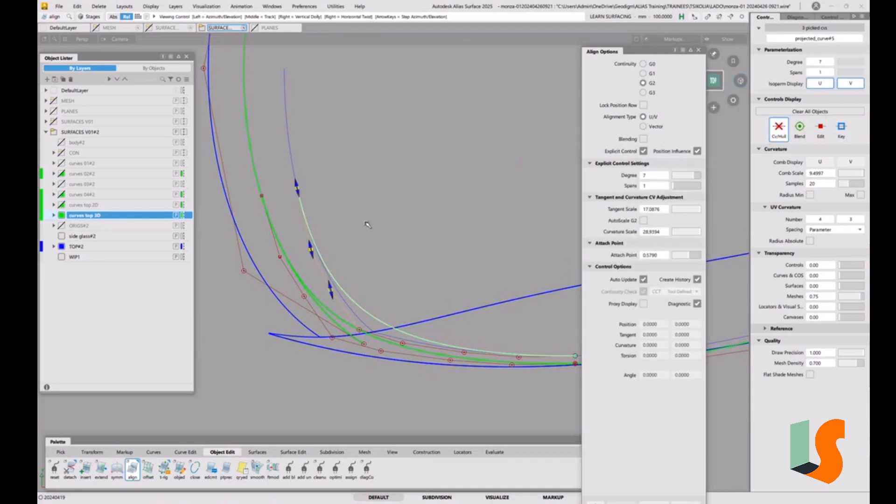
pyautogui.keyDown('alt'); pyautogui.keyDown('shift'); pyautogui.moveTo(368, 225); pyautogui.dragTo(290, 184, button='middle'); pyautogui.keyUp('shift'); pyautogui.keyUp('alt')
pyautogui.press('space')
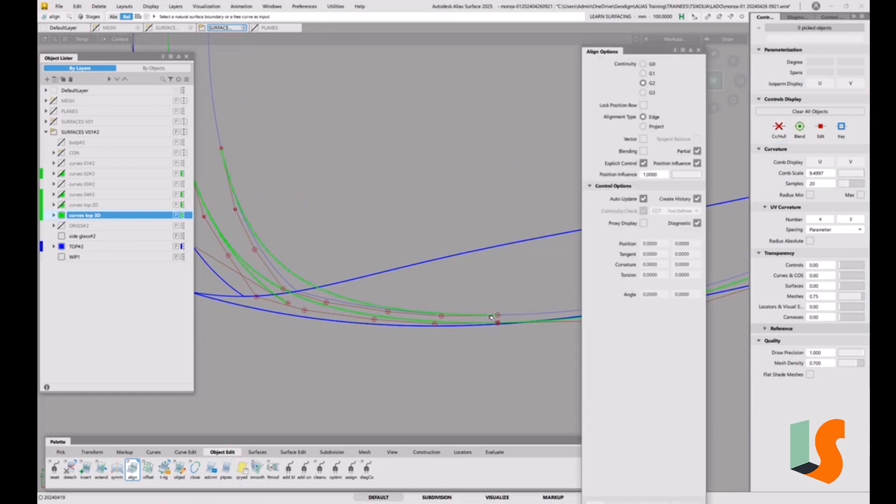
# Step: Align the corner curve's lower end to the thin blue lower-edge curve with G2 continuity and close the align options
pyautogui.click(490, 317)
pyautogui.click(510, 316)
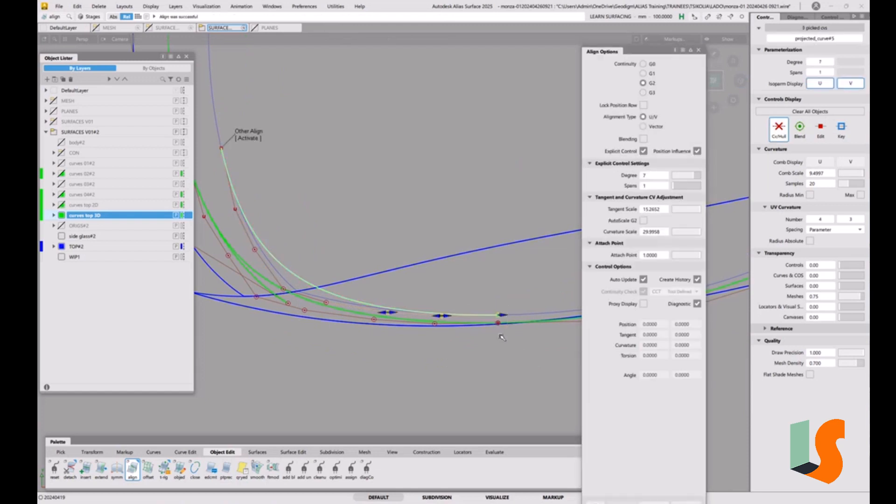
pyautogui.keyDown('alt'); pyautogui.keyDown('shift'); pyautogui.moveTo(380, 189); pyautogui.dragTo(460, 243, button='middle'); pyautogui.keyUp('shift'); pyautogui.keyUp('alt')
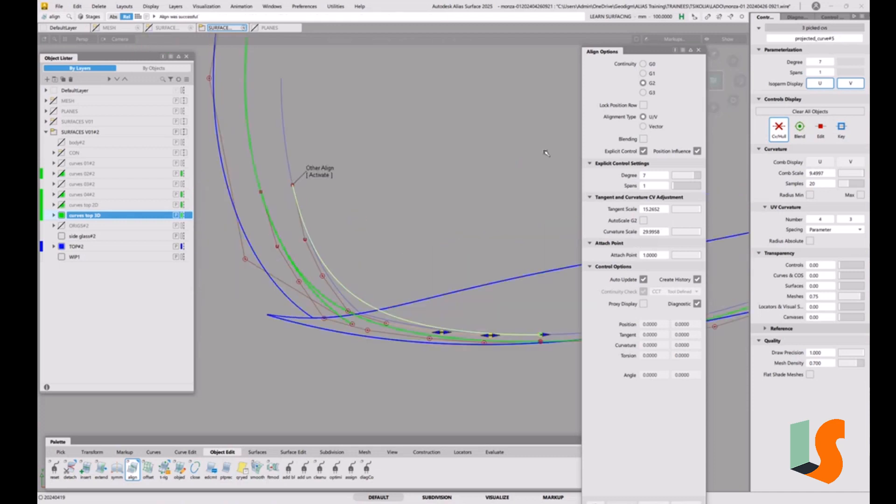
pyautogui.click(699, 50)
pyautogui.keyDown('ctrl'); pyautogui.keyDown('shift'); pyautogui.moveTo(516, 240); pyautogui.dragTo(519, 258); pyautogui.keyUp('shift'); pyautogui.keyUp('ctrl')
pyautogui.keyDown('alt'); pyautogui.keyDown('shift'); pyautogui.moveTo(502, 229); pyautogui.dragTo(522, 258, button='right'); pyautogui.keyUp('shift'); pyautogui.keyUp('alt')
pyautogui.keyDown('alt'); pyautogui.keyDown('shift'); pyautogui.moveTo(459, 290); pyautogui.dragTo(360, 320, button='middle'); pyautogui.keyUp('shift'); pyautogui.keyUp('alt')
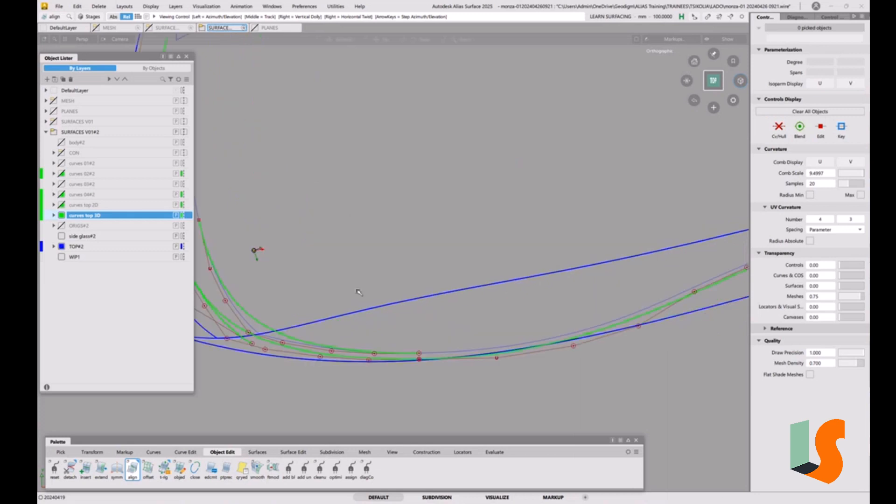
pyautogui.keyDown('alt'); pyautogui.keyDown('shift'); pyautogui.moveTo(358, 292); pyautogui.dragTo(366, 336, button='right'); pyautogui.keyUp('shift'); pyautogui.keyUp('alt')
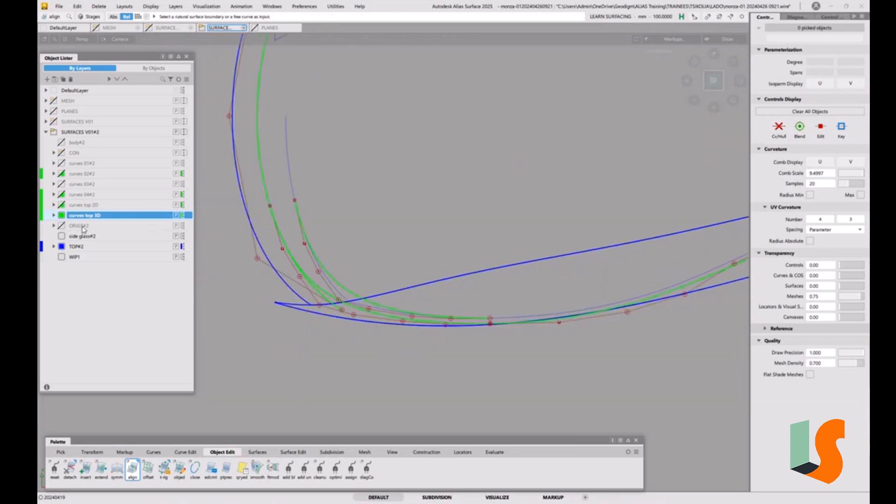
# Step: Assign the aligned corner curve to the TOP#2 layer, make TOP#2 the active layer and hide curves top 3D
pyautogui.keyDown('ctrl'); pyautogui.keyDown('shift'); pyautogui.moveTo(359, 250); pyautogui.dragTo(386, 263); pyautogui.keyUp('shift'); pyautogui.keyUp('ctrl')
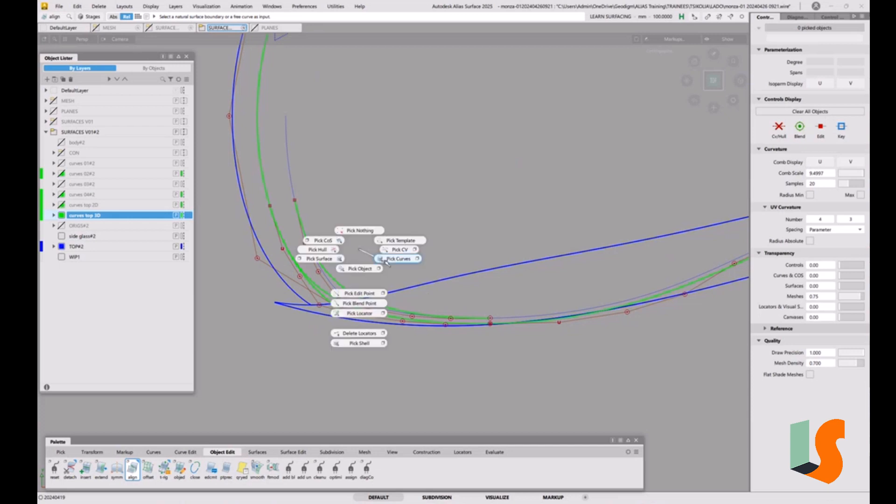
pyautogui.click(339, 294)
pyautogui.rightClick(79, 250)
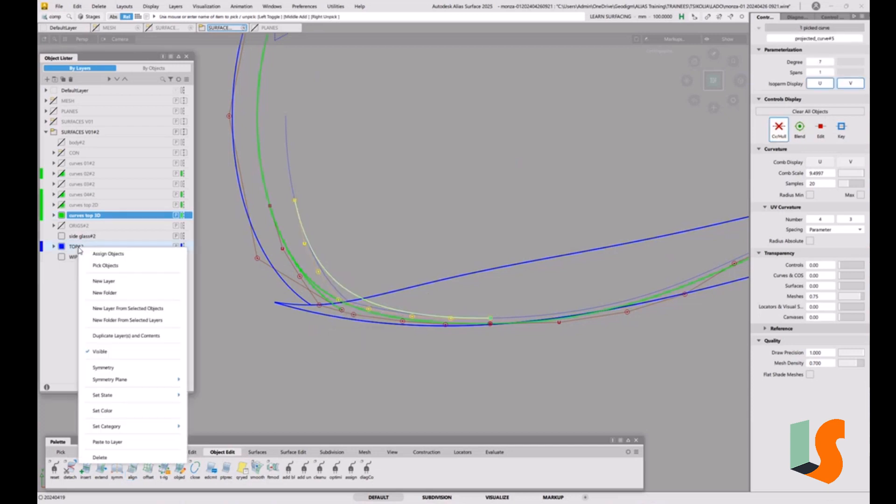
pyautogui.click(107, 253)
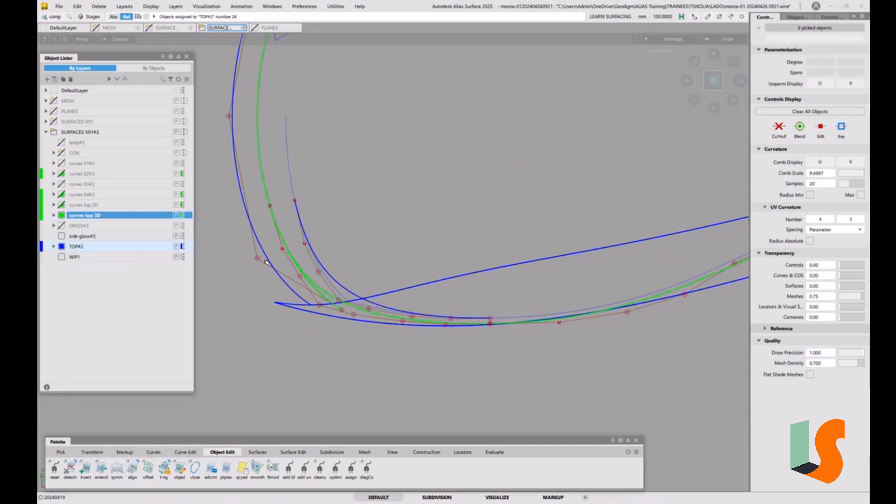
pyautogui.click(79, 247)
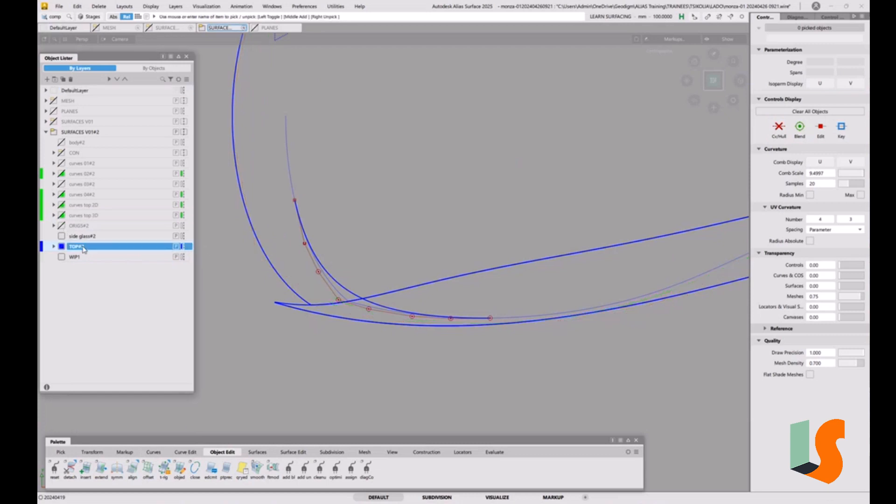
# Step: Show only the glass house mesh from the MESH folder, display the CON folder's surfaces and bring up the mesh tools
pyautogui.keyDown('alt'); pyautogui.keyDown('shift'); pyautogui.moveTo(418, 251); pyautogui.dragTo(466, 302, button='right'); pyautogui.keyUp('shift'); pyautogui.keyUp('alt')
pyautogui.keyDown('alt'); pyautogui.keyDown('shift'); pyautogui.moveTo(443, 310); pyautogui.dragTo(330, 210); pyautogui.keyUp('shift'); pyautogui.keyUp('alt')
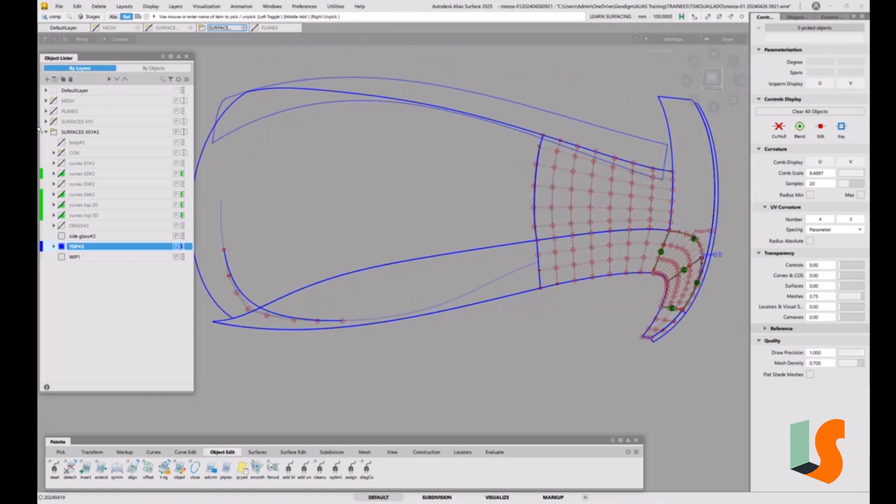
pyautogui.click(53, 101)
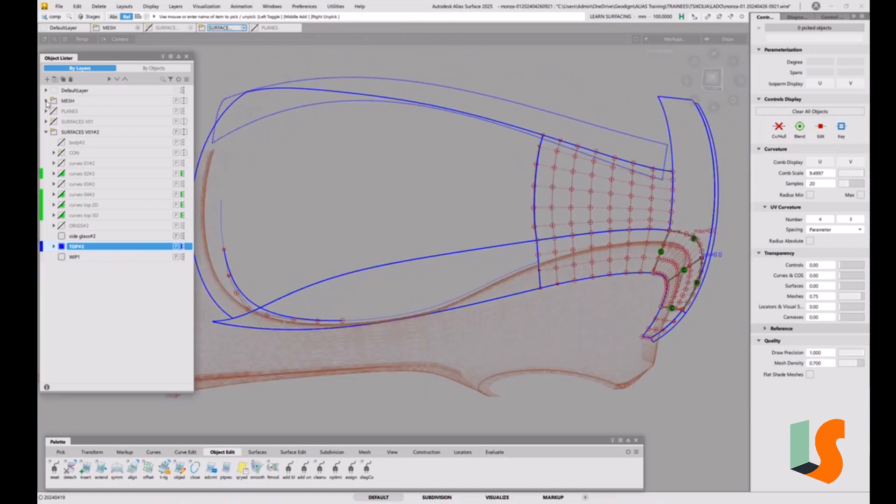
pyautogui.click(46, 101)
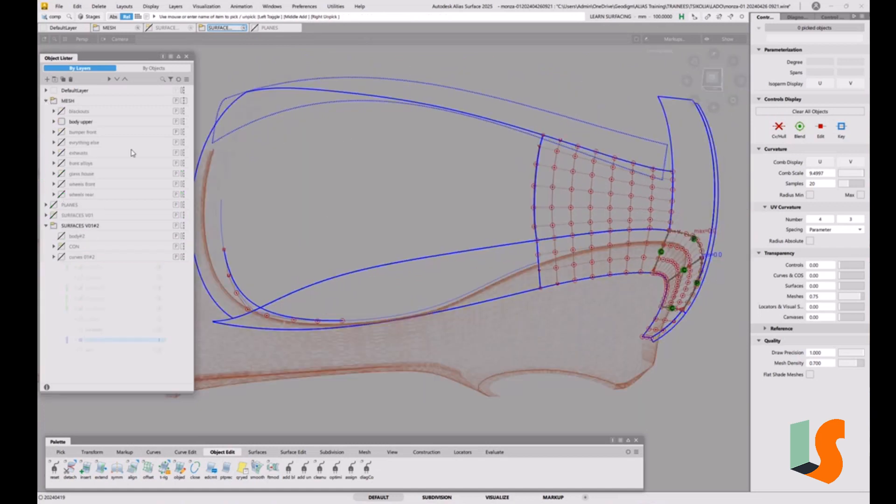
pyautogui.click(60, 173)
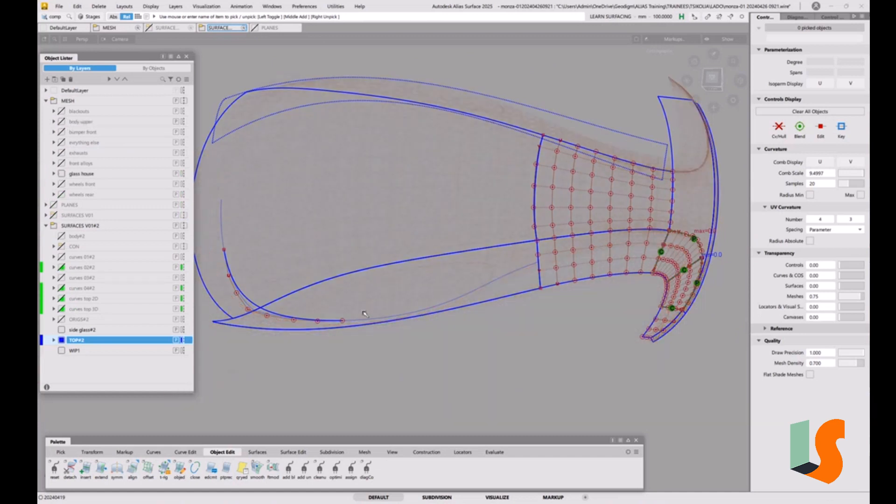
pyautogui.click(63, 247)
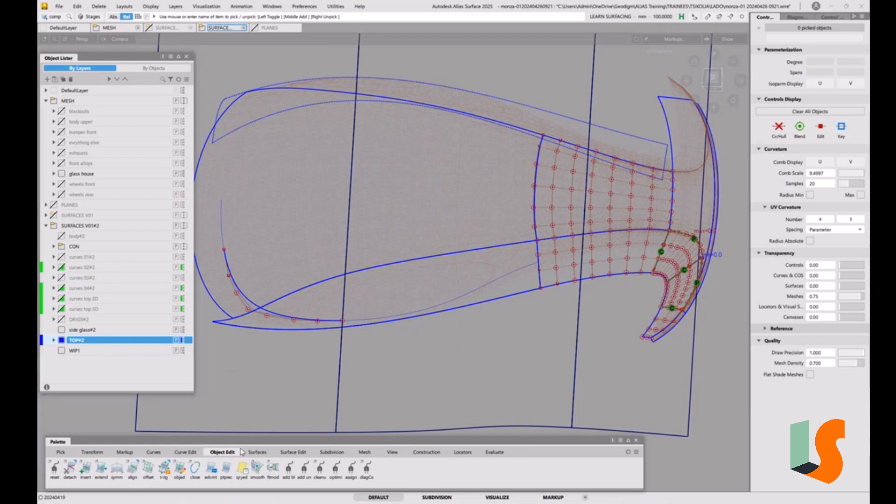
pyautogui.click(357, 452)
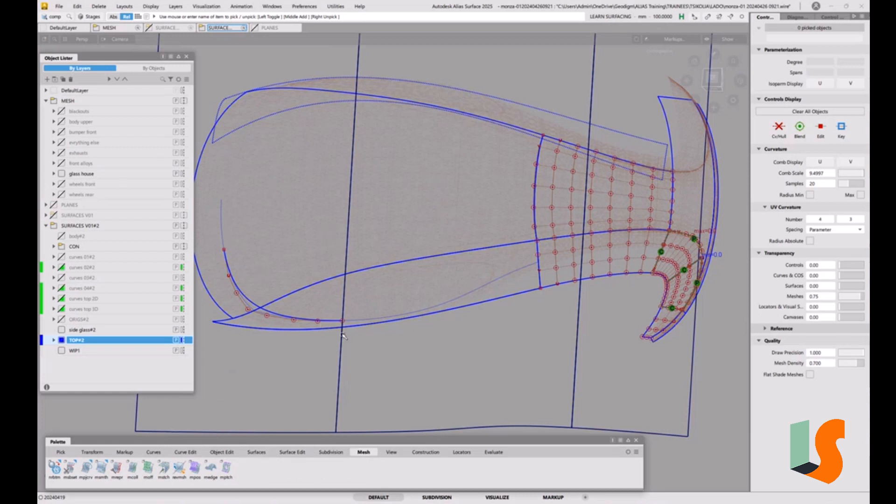
# Step: Create a section with Mesh Intersect between the three glass house meshes and the front vertical draft surface
pyautogui.press('F1')
pyautogui.press('F1')
pyautogui.keyDown('alt'); pyautogui.keyDown('shift'); pyautogui.moveTo(335, 319); pyautogui.dragTo(351, 325, button='right'); pyautogui.keyUp('shift'); pyautogui.keyUp('alt')
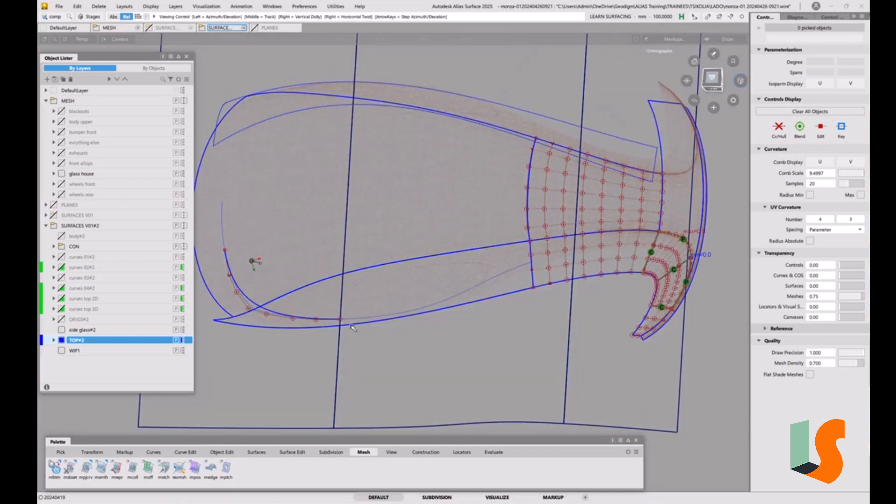
pyautogui.keyDown('alt'); pyautogui.keyDown('shift'); pyautogui.moveTo(351, 325); pyautogui.dragTo(398, 313, button='middle'); pyautogui.keyUp('shift'); pyautogui.keyUp('alt')
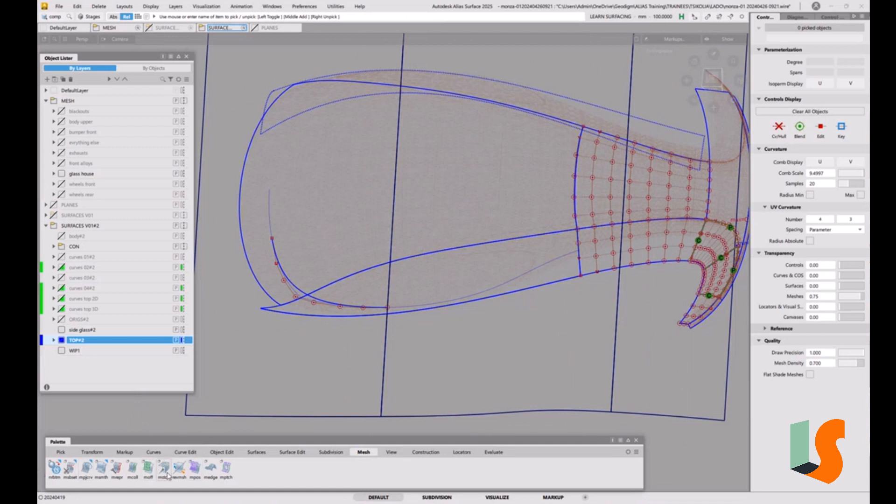
pyautogui.click(102, 472)
pyautogui.click(88, 469)
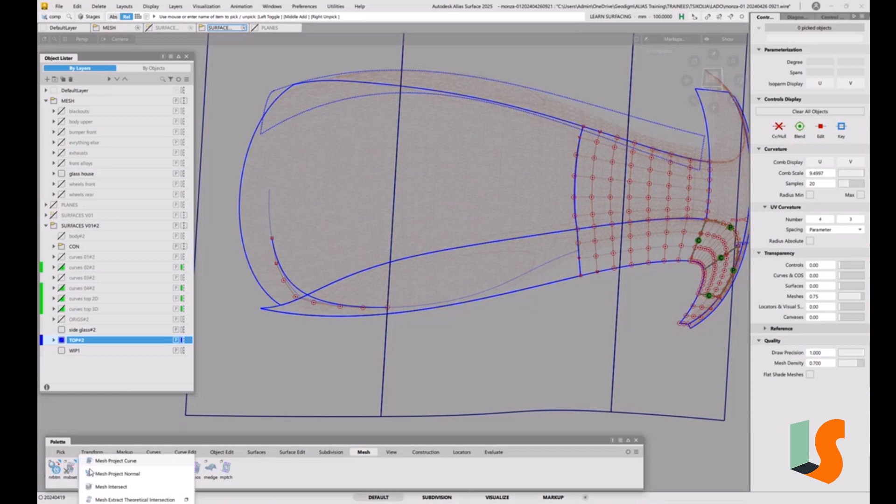
pyautogui.click(108, 487)
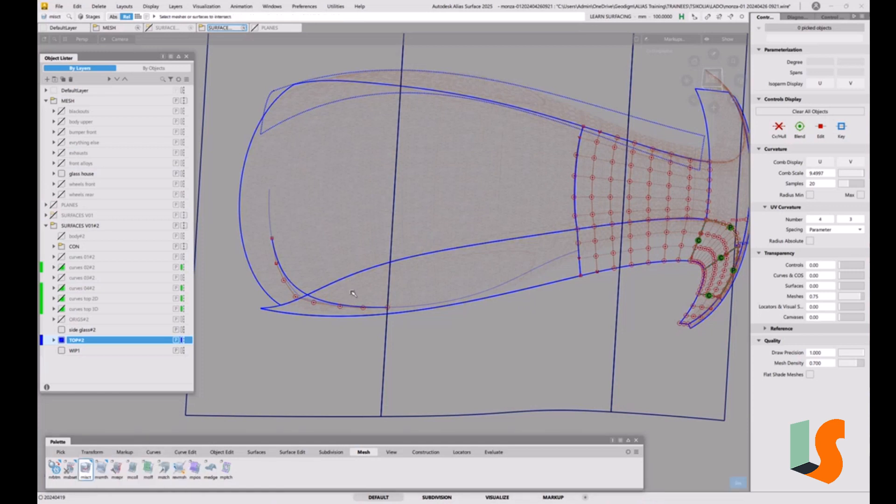
pyautogui.click(335, 247)
pyautogui.click(373, 285)
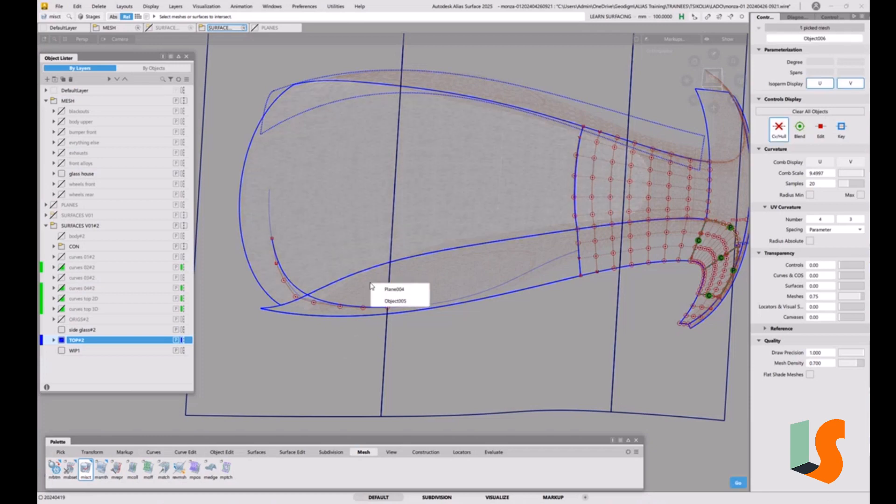
pyautogui.click(394, 290)
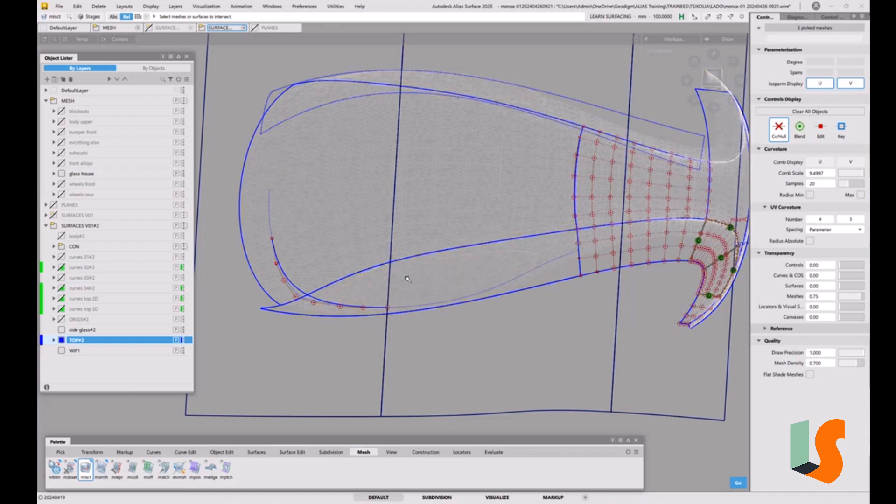
pyautogui.press('space')
pyautogui.click(322, 349)
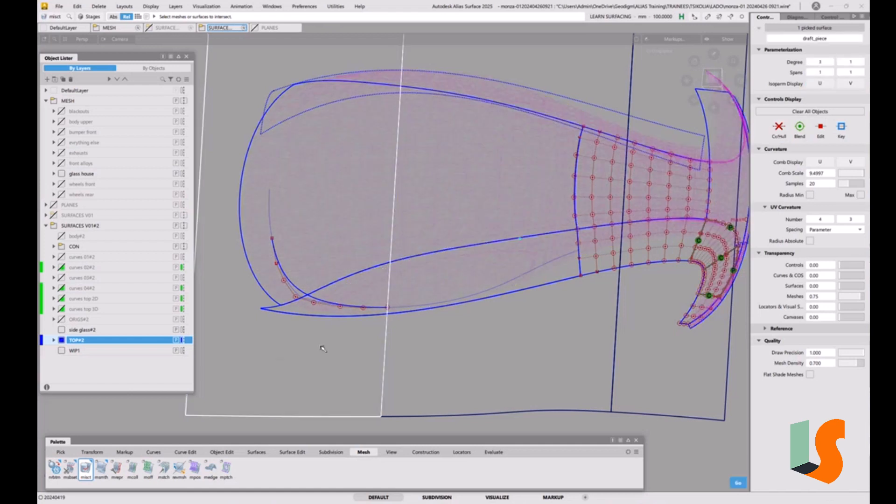
pyautogui.press('space')
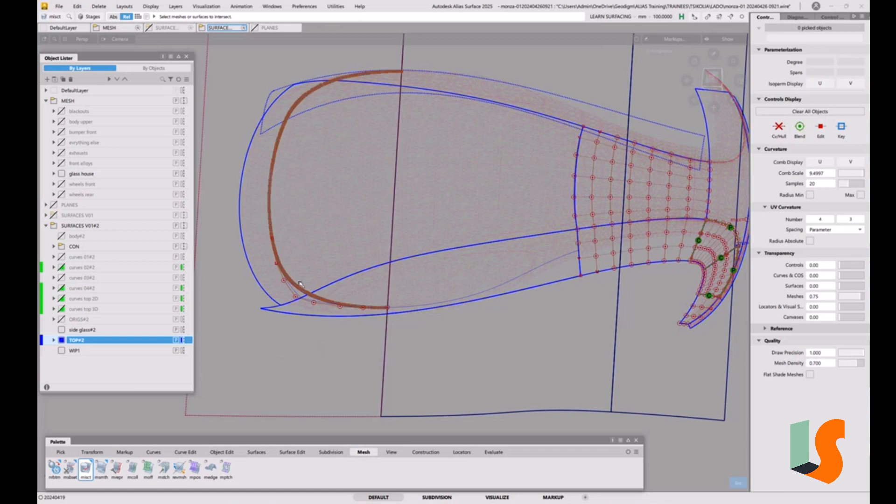
# Step: Compare the mesh section with the corner curve in the top view and show the curves top 3D layer
pyautogui.keyDown('alt'); pyautogui.keyDown('shift'); pyautogui.moveTo(300, 282); pyautogui.dragTo(325, 234, button='right'); pyautogui.keyUp('shift'); pyautogui.keyUp('alt')
pyautogui.keyDown('alt'); pyautogui.keyDown('shift'); pyautogui.moveTo(325, 234); pyautogui.dragTo(416, 256); pyautogui.keyUp('shift'); pyautogui.keyUp('alt')
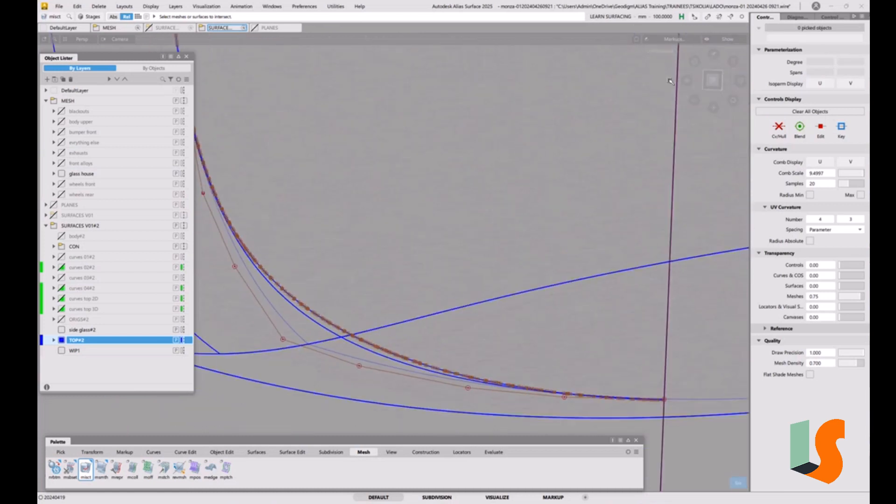
pyautogui.click(717, 80)
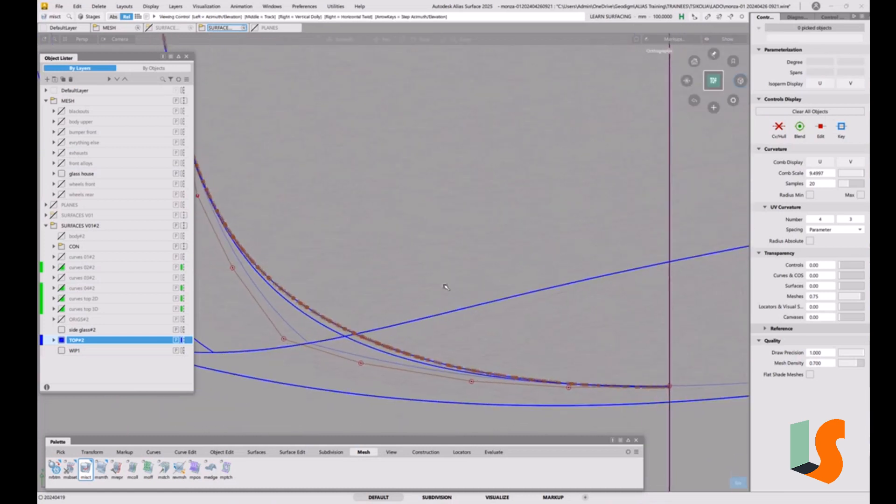
pyautogui.keyDown('alt'); pyautogui.keyDown('shift'); pyautogui.moveTo(446, 285); pyautogui.dragTo(407, 308, button='right'); pyautogui.keyUp('shift'); pyautogui.keyUp('alt')
pyautogui.keyDown('alt'); pyautogui.keyDown('shift'); pyautogui.moveTo(408, 308); pyautogui.dragTo(539, 221, button='middle'); pyautogui.keyUp('shift'); pyautogui.keyUp('alt')
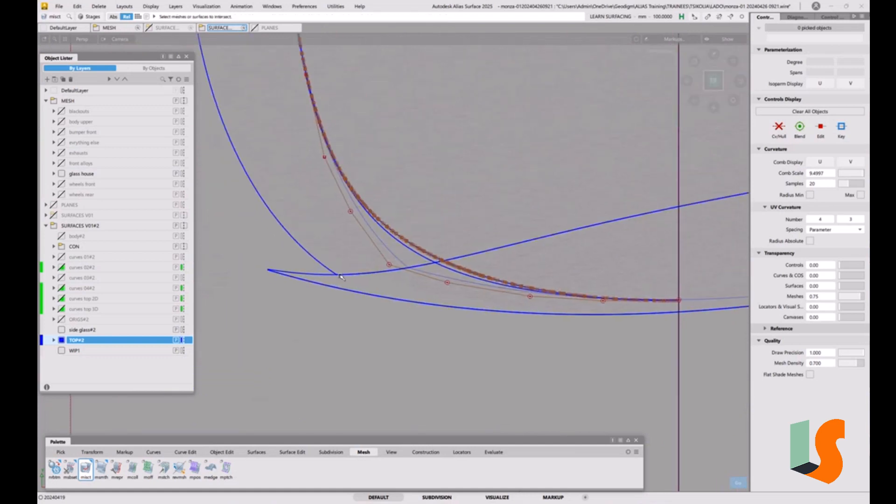
pyautogui.click(61, 310)
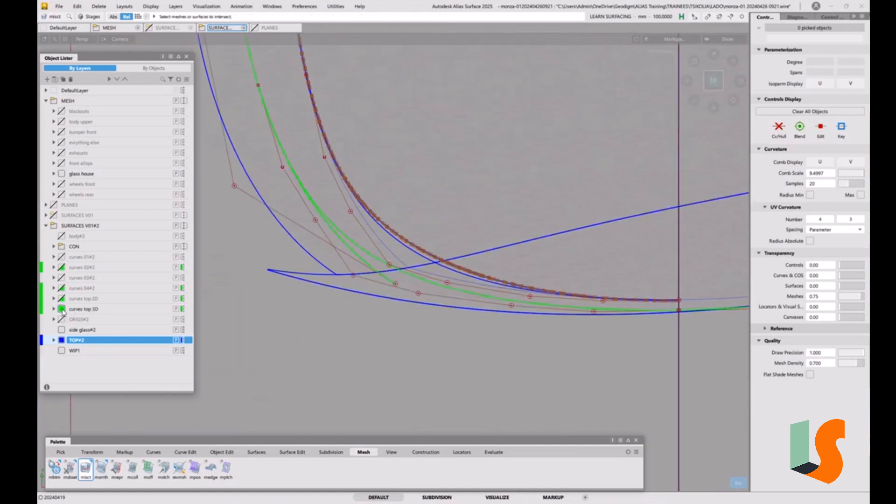
pyautogui.keyDown('alt'); pyautogui.keyDown('shift'); pyautogui.moveTo(483, 268); pyautogui.dragTo(542, 252, button='right'); pyautogui.keyUp('shift'); pyautogui.keyUp('alt')
pyautogui.keyDown('alt'); pyautogui.keyDown('shift'); pyautogui.moveTo(542, 252); pyautogui.dragTo(464, 306, button='middle'); pyautogui.keyUp('shift'); pyautogui.keyUp('alt')
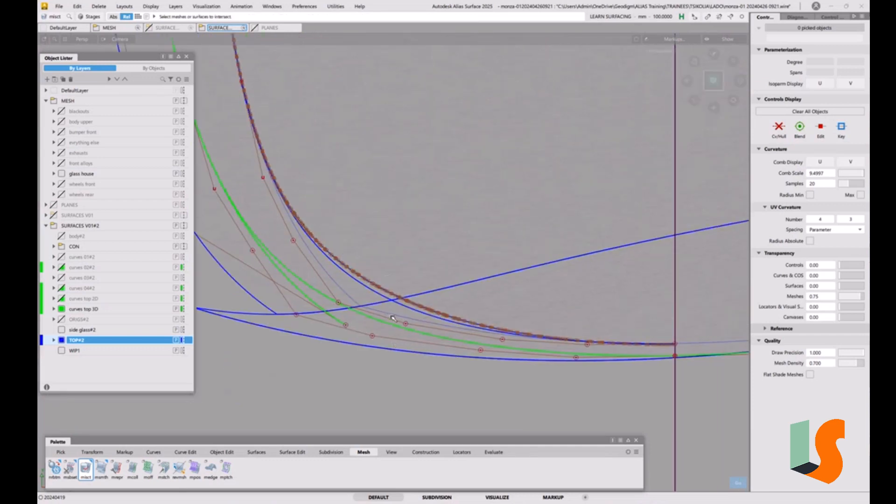
# Step: Select the curves on the curves top 3D layer, turn off their CV and hull display, and deselect them
pyautogui.keyDown('ctrl'); pyautogui.keyDown('shift'); pyautogui.click(361, 304); pyautogui.keyUp('shift'); pyautogui.keyUp('ctrl')
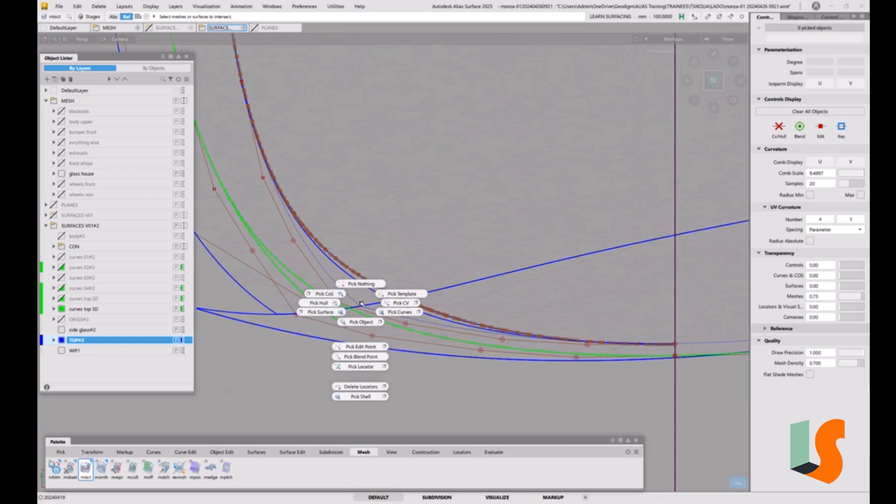
pyautogui.rightClick(87, 311)
pyautogui.click(115, 302)
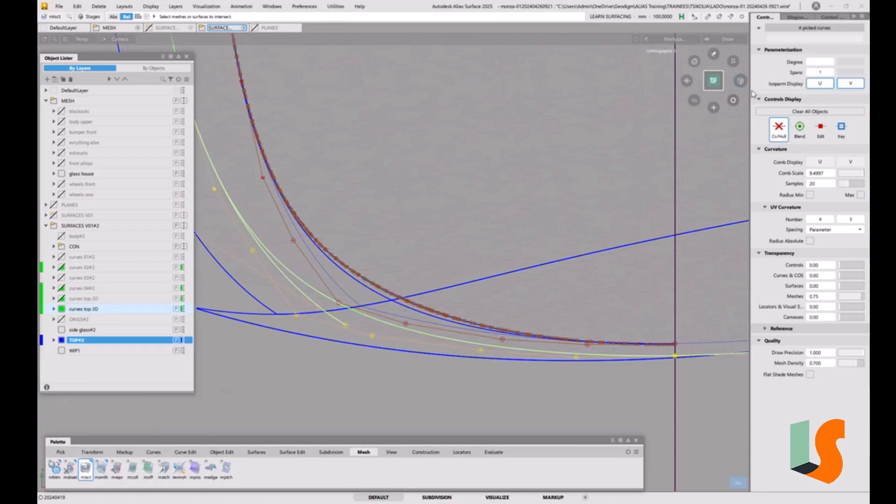
pyautogui.keyDown('ctrl'); pyautogui.keyDown('shift'); pyautogui.click(474, 276); pyautogui.keyUp('shift'); pyautogui.keyUp('ctrl')
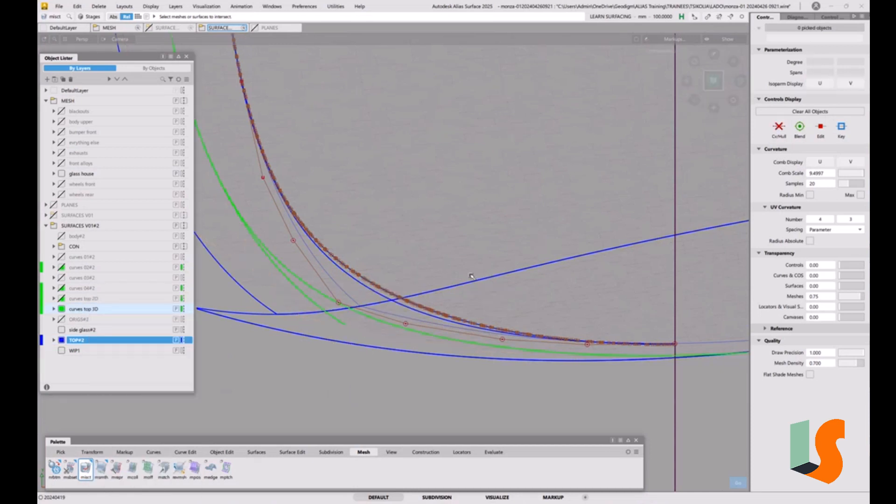
# Step: Move the corner curve's middle control vertices inward so the curve follows the glass house mesh section
pyautogui.press('x')
pyautogui.press('space')
pyautogui.click(373, 222)
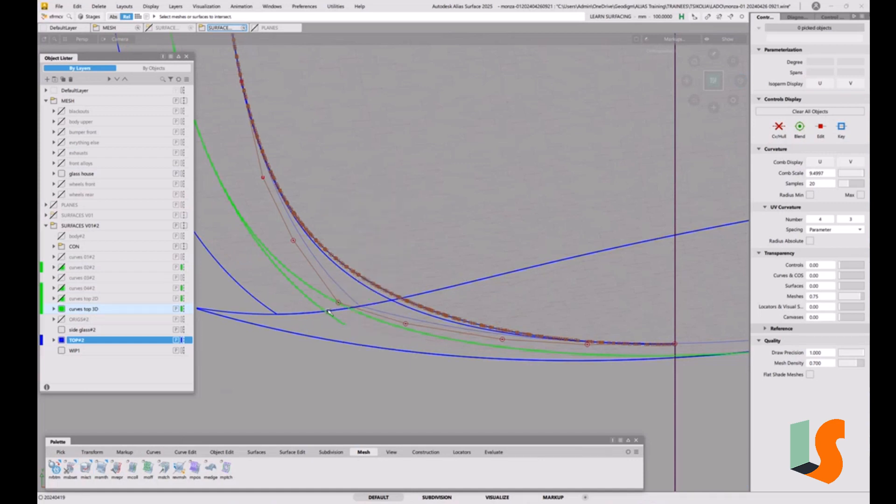
pyautogui.click(339, 303)
pyautogui.moveTo(393, 249); pyautogui.dragTo(405, 223)
pyautogui.click(406, 323)
pyautogui.moveTo(406, 322)
pyautogui.mouseDown()
pyautogui.moveTo(354, 308)
pyautogui.moveTo(394, 313)
pyautogui.mouseUp()
pyautogui.click(341, 299)
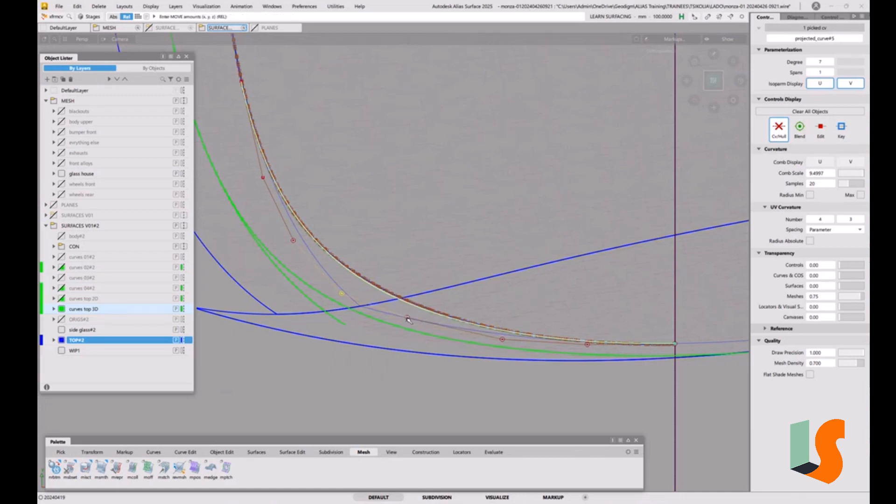
pyautogui.click(407, 319)
pyautogui.click(341, 295)
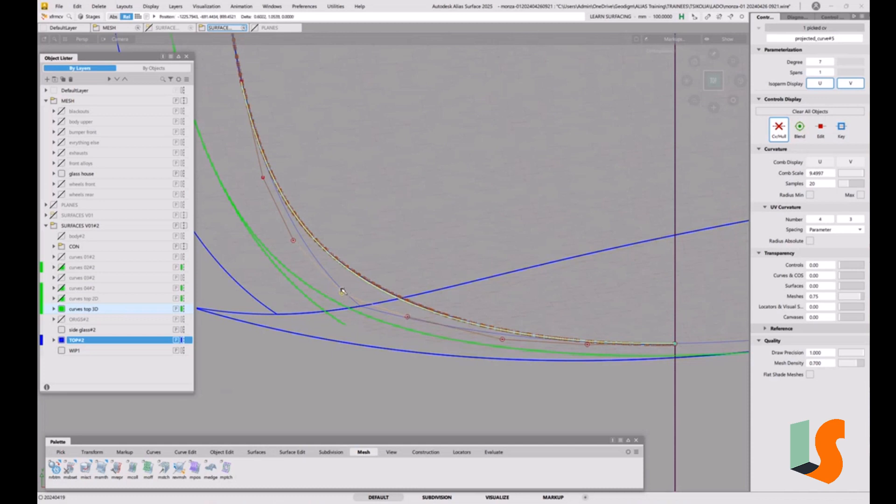
pyautogui.moveTo(341, 294); pyautogui.dragTo(343, 287)
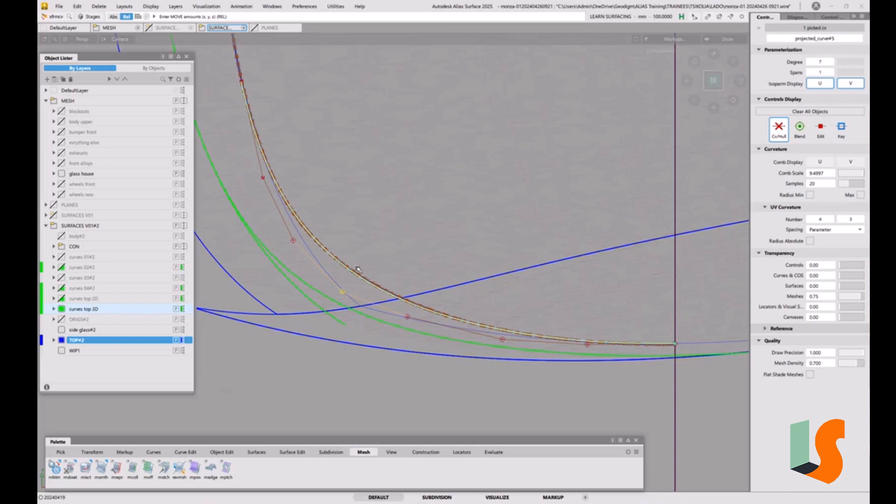
# Step: Try moving the corner curve's middle control vertex inward past the glass house mesh section, and undo the move
pyautogui.moveTo(358, 269); pyautogui.dragTo(522, 76)
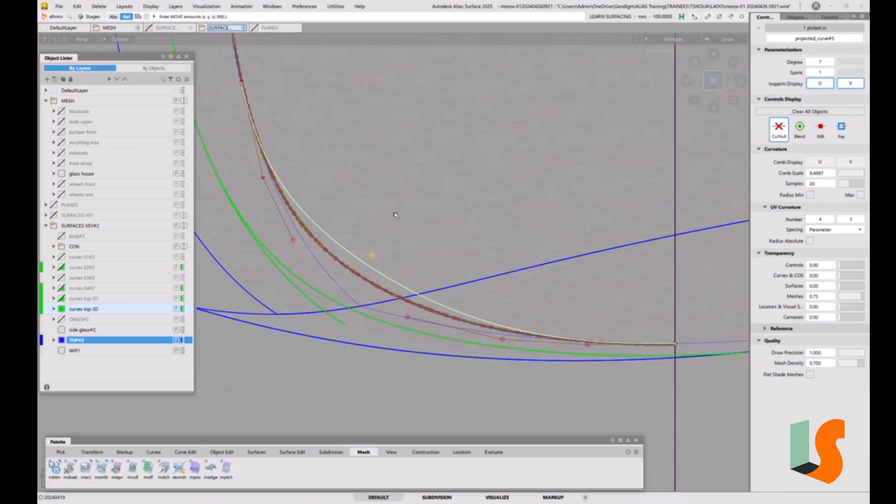
pyautogui.hotkey('ctrl', 'z')
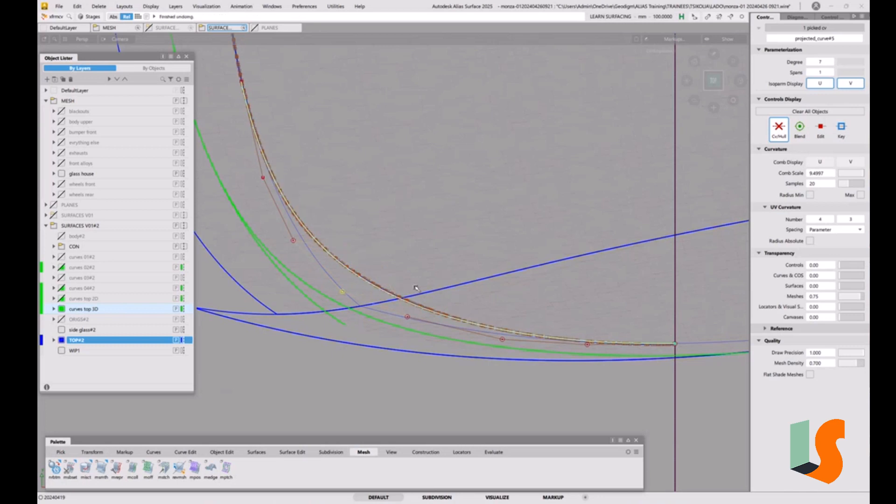
pyautogui.keyDown('ctrl'); pyautogui.keyDown('shift'); pyautogui.moveTo(406, 326); pyautogui.dragTo(405, 280); pyautogui.keyUp('shift'); pyautogui.keyUp('ctrl')
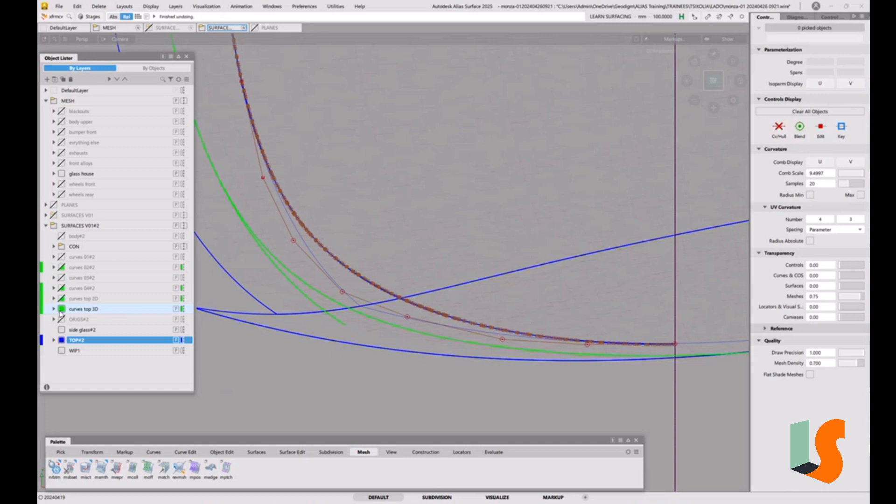
# Step: Hide the curves top 3D layer and delete the mesh intersection curves around the front of the glass house with their construction history
pyautogui.keyDown('ctrl'); pyautogui.keyDown('shift'); pyautogui.moveTo(421, 247); pyautogui.dragTo(439, 257); pyautogui.keyUp('shift'); pyautogui.keyUp('ctrl')
pyautogui.click(381, 292)
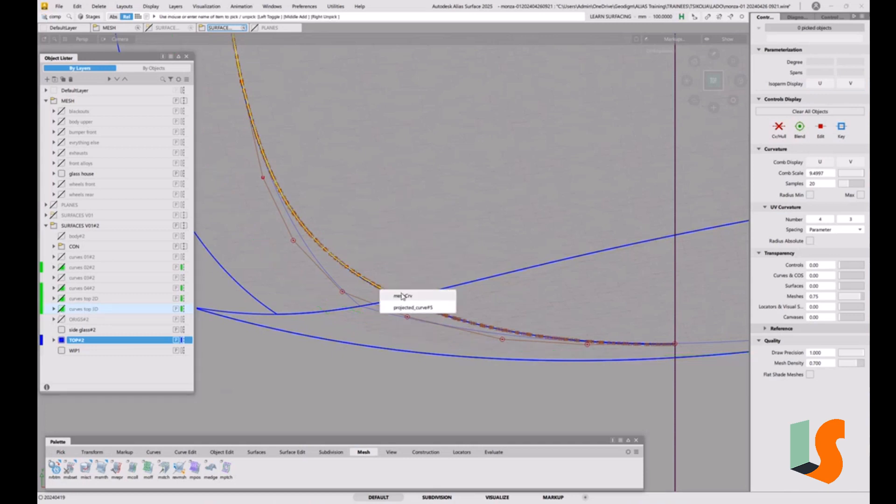
pyautogui.click(402, 296)
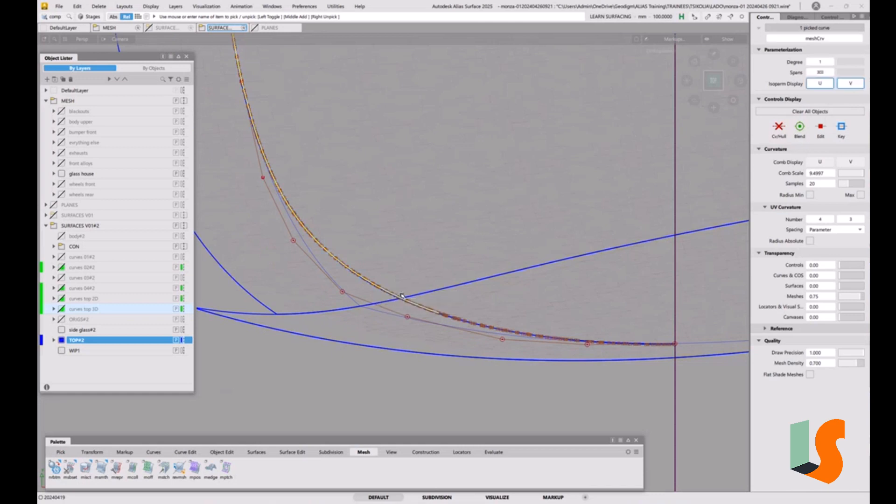
pyautogui.click(450, 317)
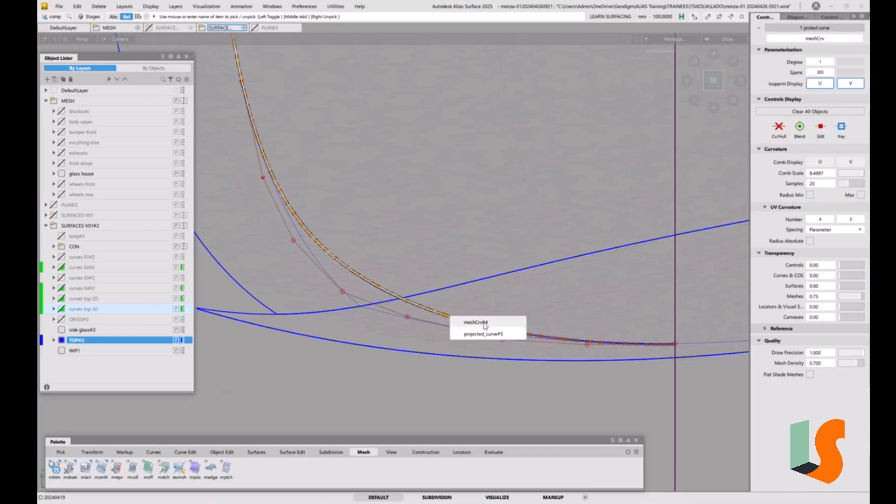
pyautogui.click(485, 323)
pyautogui.click(515, 331)
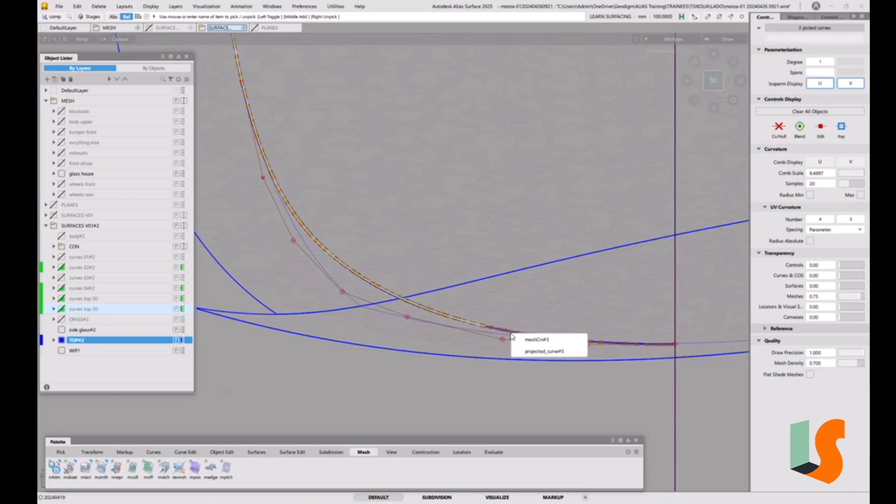
pyautogui.click(537, 341)
pyautogui.keyDown('alt'); pyautogui.keyDown('shift'); pyautogui.moveTo(503, 246); pyautogui.dragTo(378, 300, button='right'); pyautogui.keyUp('shift'); pyautogui.keyUp('alt')
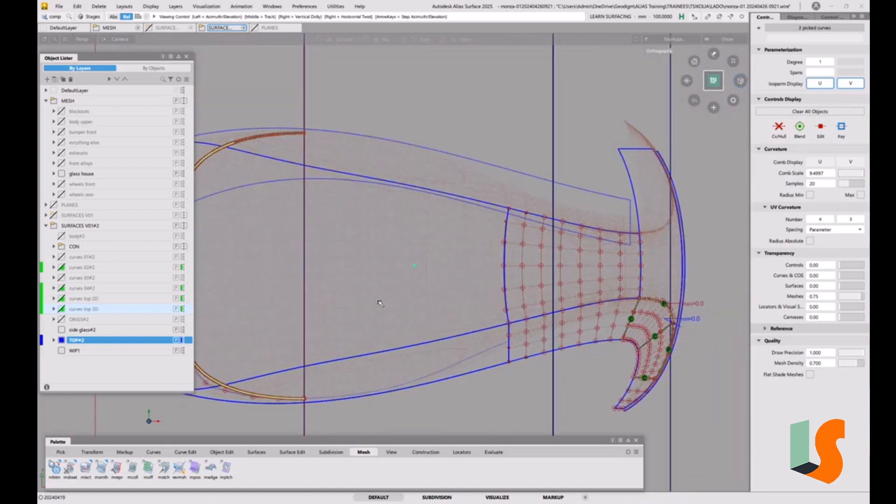
pyautogui.keyDown('alt'); pyautogui.keyDown('shift'); pyautogui.moveTo(314, 199); pyautogui.dragTo(496, 210, button='middle'); pyautogui.keyUp('shift'); pyautogui.keyUp('alt')
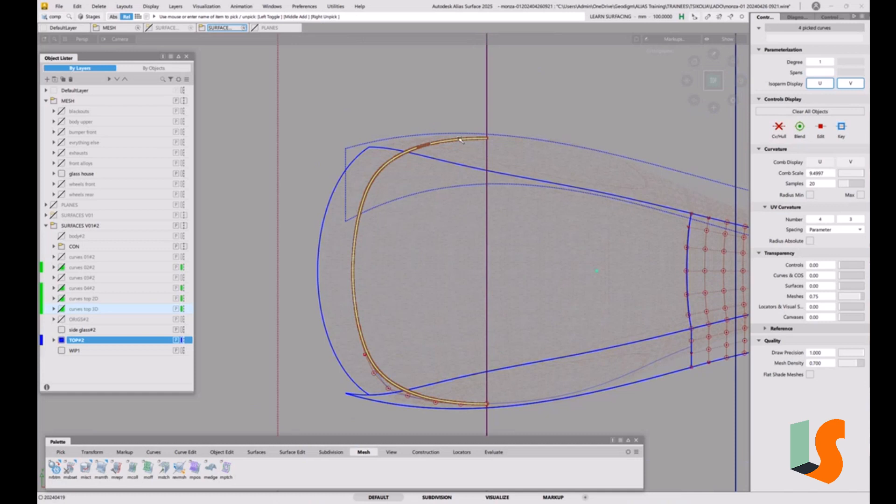
pyautogui.click(460, 140)
pyautogui.press('Delete')
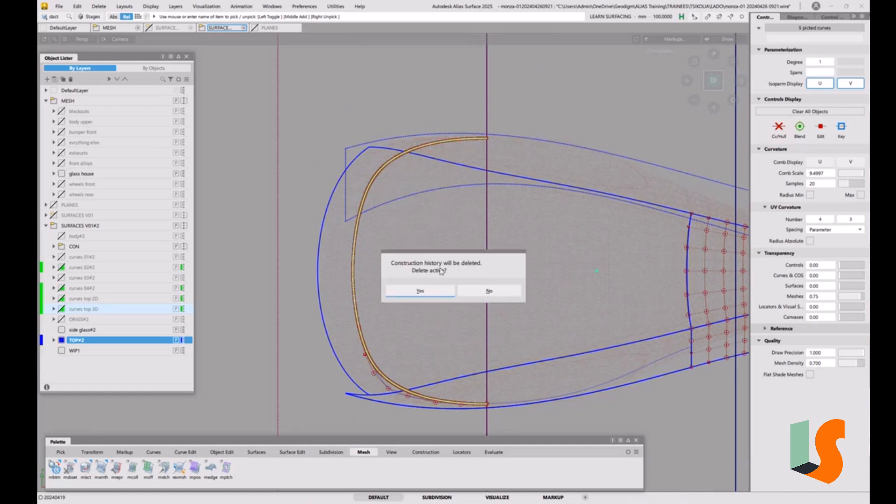
pyautogui.click(439, 291)
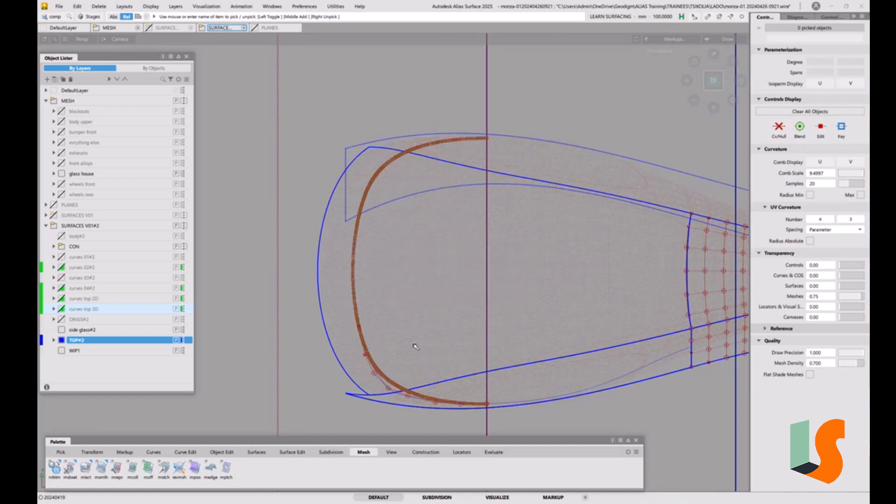
# Step: Delete the curves-on-surface around the front glass house section from the top and draft surfaces, including their construction history
pyautogui.keyDown('alt'); pyautogui.keyDown('shift'); pyautogui.moveTo(418, 326); pyautogui.dragTo(423, 214); pyautogui.keyUp('shift'); pyautogui.keyUp('alt')
pyautogui.keyDown('alt'); pyautogui.keyDown('shift'); pyautogui.moveTo(405, 312); pyautogui.dragTo(396, 233, button='middle'); pyautogui.keyUp('shift'); pyautogui.keyUp('alt')
pyautogui.keyDown('alt'); pyautogui.keyDown('shift'); pyautogui.moveTo(362, 293); pyautogui.dragTo(362, 136, button='right'); pyautogui.keyUp('shift'); pyautogui.keyUp('alt')
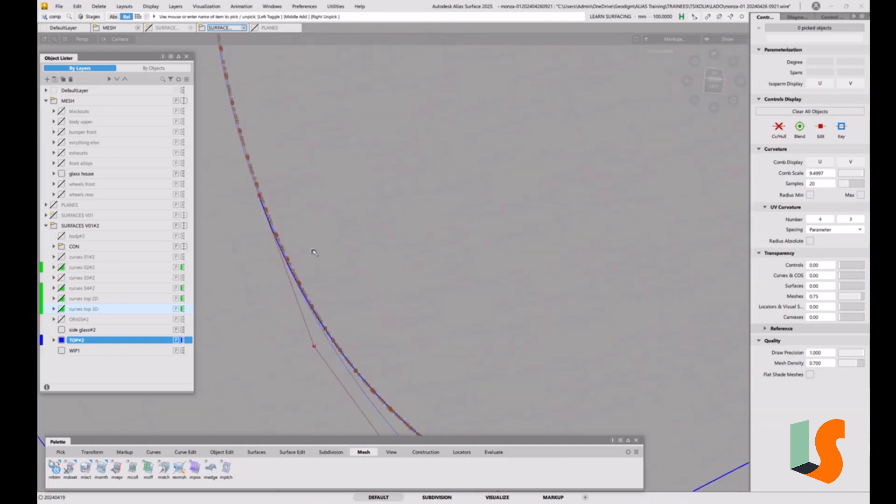
pyautogui.keyDown('ctrl'); pyautogui.keyDown('shift'); pyautogui.moveTo(282, 188); pyautogui.dragTo(260, 179); pyautogui.keyUp('shift'); pyautogui.keyUp('ctrl')
pyautogui.click(257, 186)
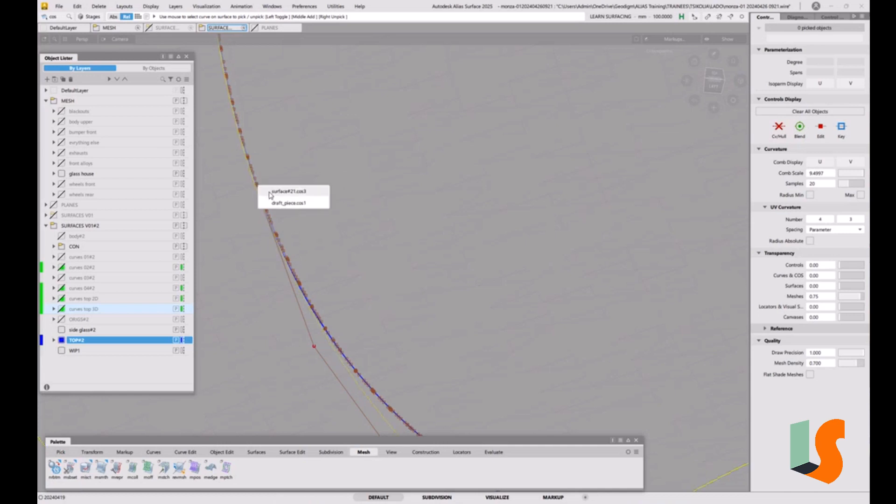
pyautogui.click(275, 192)
pyautogui.hotkey('shift', 'alt')
pyautogui.keyDown('alt'); pyautogui.keyDown('shift'); pyautogui.moveTo(369, 135); pyautogui.dragTo(407, 205, button='right'); pyautogui.keyUp('shift'); pyautogui.keyUp('alt')
pyautogui.keyDown('ctrl'); pyautogui.keyDown('shift'); pyautogui.moveTo(357, 183); pyautogui.dragTo(340, 176); pyautogui.keyUp('shift'); pyautogui.keyUp('ctrl')
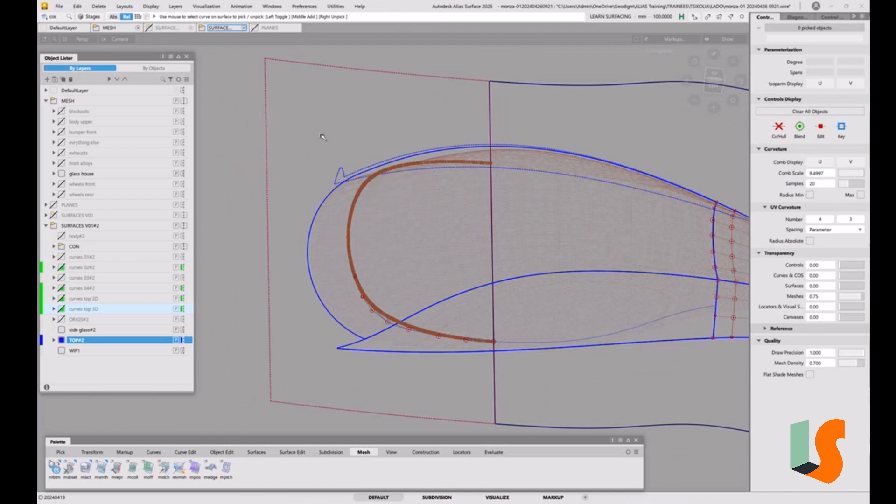
pyautogui.moveTo(320, 136); pyautogui.dragTo(534, 359)
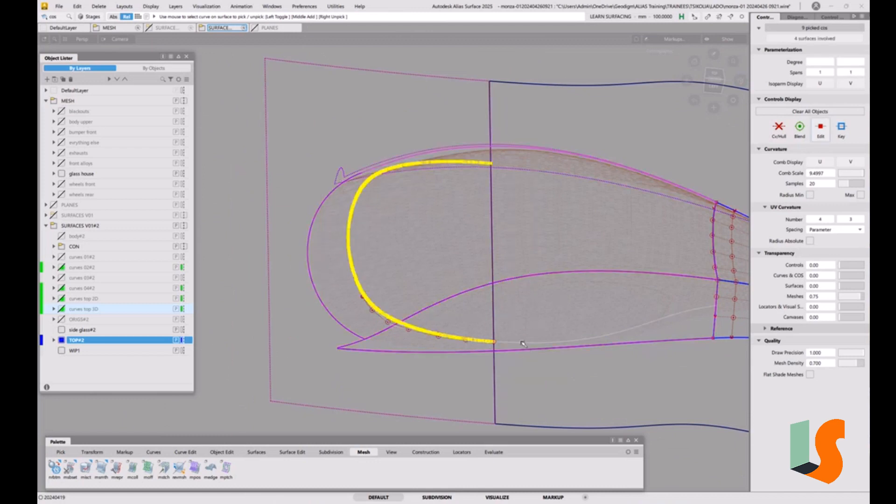
pyautogui.press('Delete')
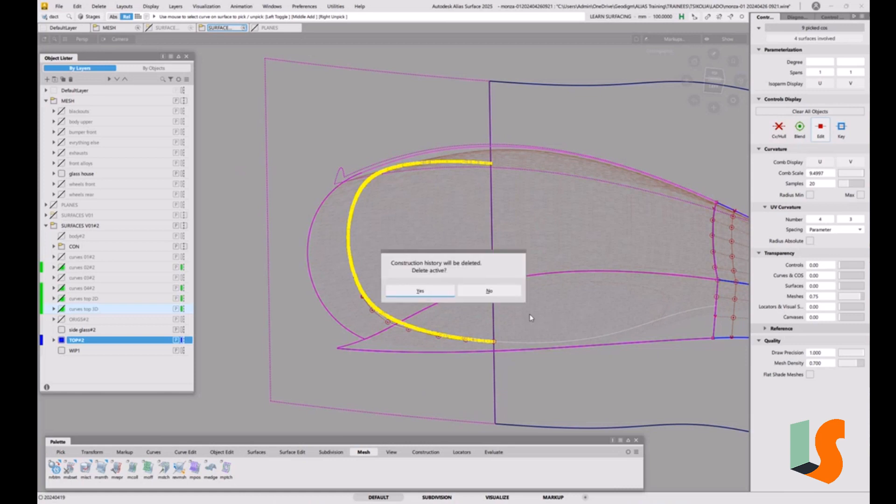
pyautogui.click(431, 294)
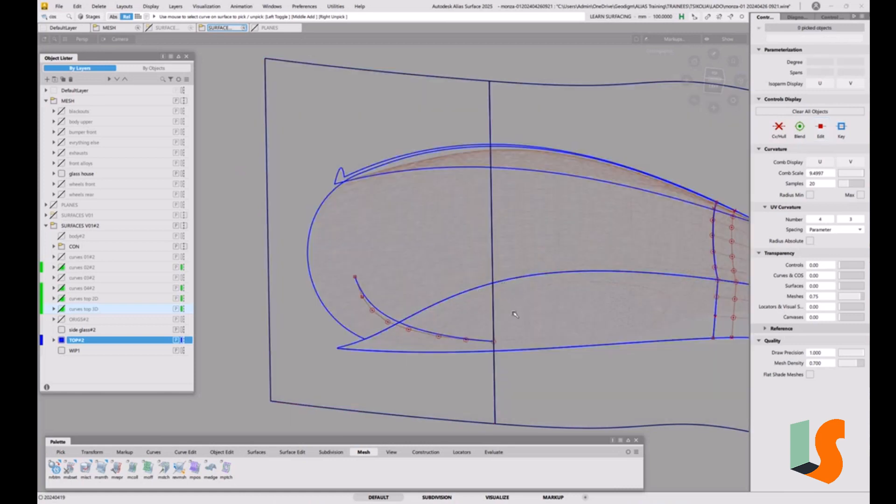
# Step: Hide the CON layer folder inside SURFACES V01#2 to clear the draft surfaces from view
pyautogui.keyDown('alt'); pyautogui.keyDown('shift'); pyautogui.moveTo(515, 315); pyautogui.dragTo(522, 306); pyautogui.keyUp('shift'); pyautogui.keyUp('alt')
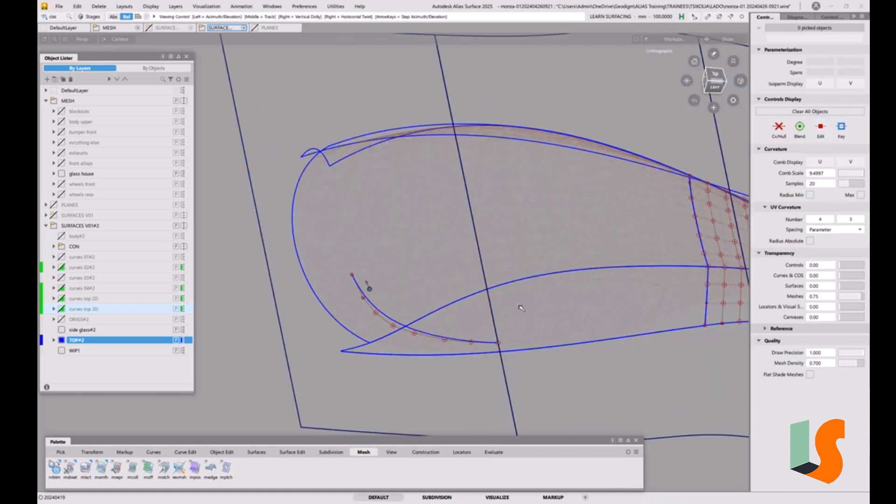
pyautogui.keyDown('alt'); pyautogui.keyDown('shift'); pyautogui.moveTo(522, 306); pyautogui.dragTo(448, 296, button='middle'); pyautogui.keyUp('shift'); pyautogui.keyUp('alt')
pyautogui.moveTo(448, 296)
pyautogui.keyDown('alt'); pyautogui.keyDown('shift'); pyautogui.mouseDown()
pyautogui.moveTo(462, 300)
pyautogui.moveTo(438, 295)
pyautogui.mouseUp(); pyautogui.keyUp('shift'); pyautogui.keyUp('alt')
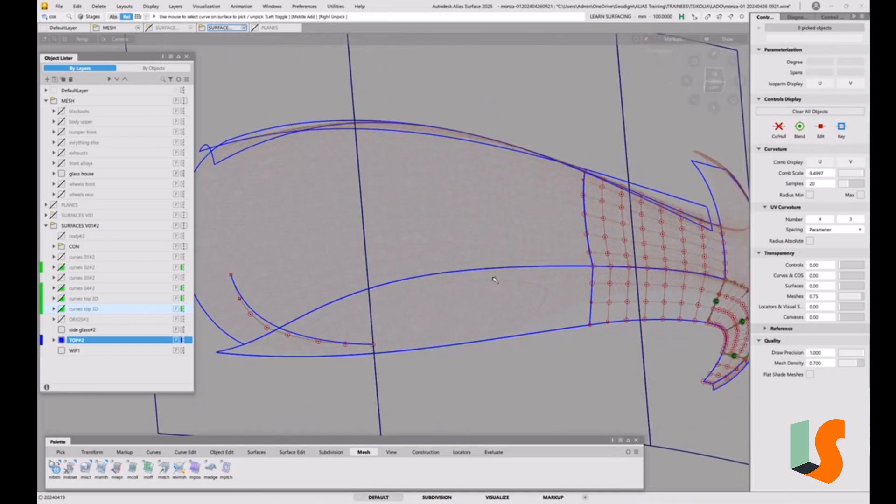
pyautogui.keyDown('alt'); pyautogui.keyDown('shift'); pyautogui.moveTo(496, 280); pyautogui.dragTo(494, 314); pyautogui.keyUp('shift'); pyautogui.keyUp('alt')
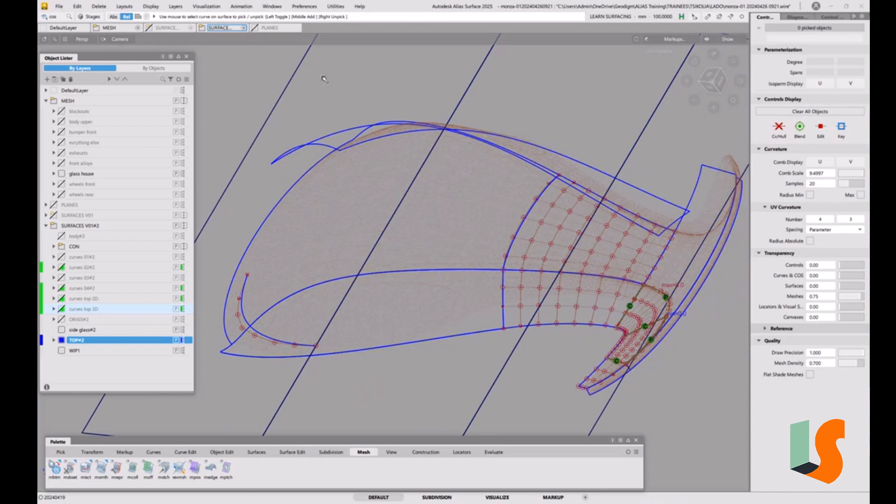
pyautogui.click(62, 250)
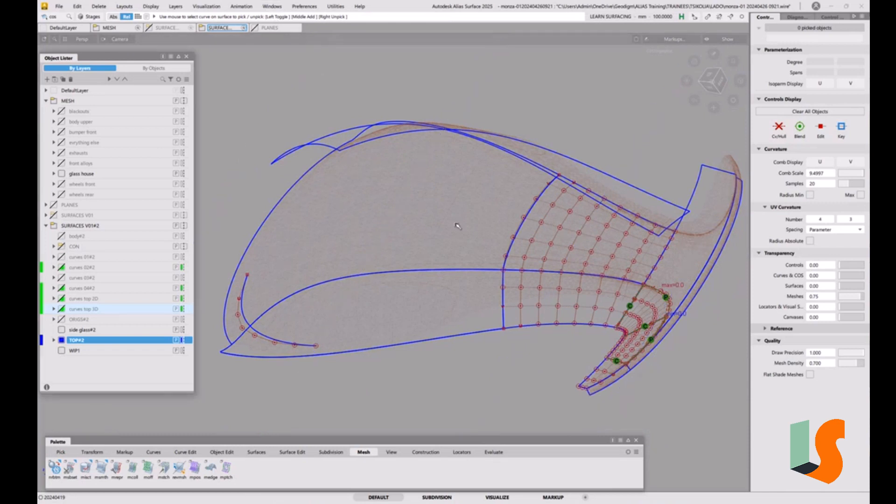
pyautogui.press('`')
pyautogui.moveTo(478, 260)
pyautogui.keyDown('alt'); pyautogui.keyDown('shift'); pyautogui.mouseDown()
pyautogui.moveTo(475, 270)
pyautogui.moveTo(492, 262)
pyautogui.mouseUp(); pyautogui.keyUp('shift'); pyautogui.keyUp('alt')
pyautogui.press('`')
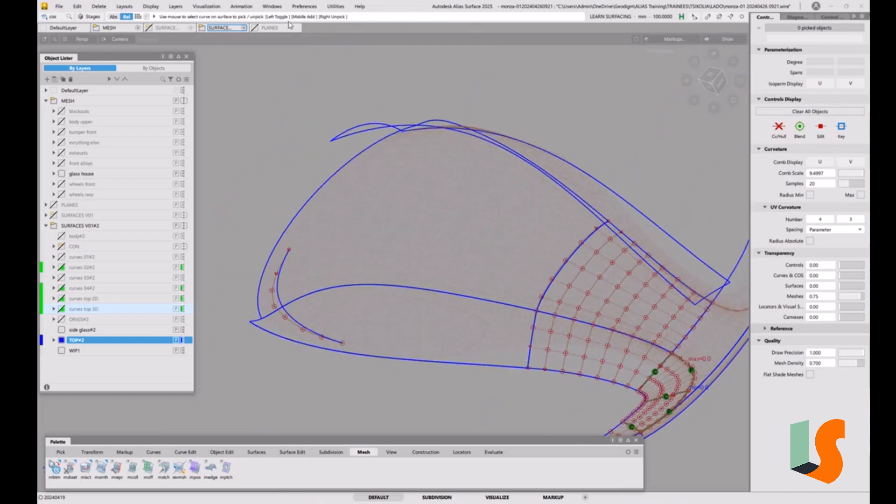
# Step: Display Z axis aligned cross sections through all surfaces and the glass house mesh with the Cross Section Editor
pyautogui.click(279, 10)
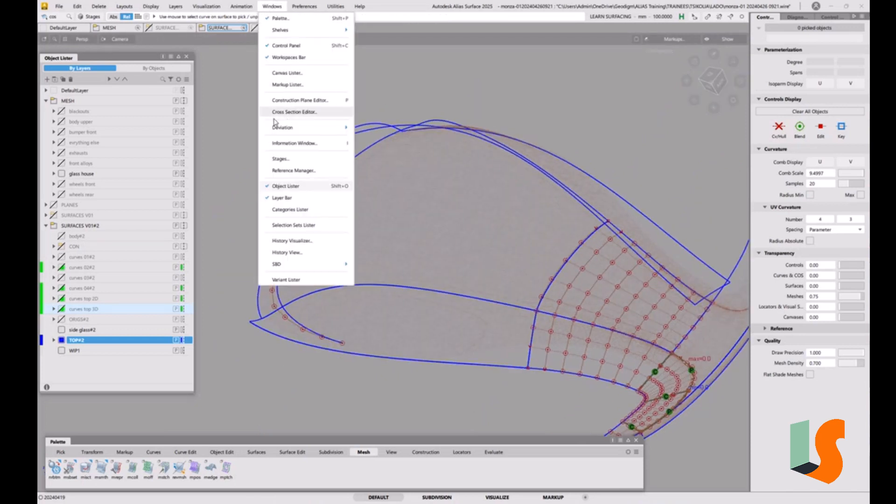
pyautogui.click(281, 343)
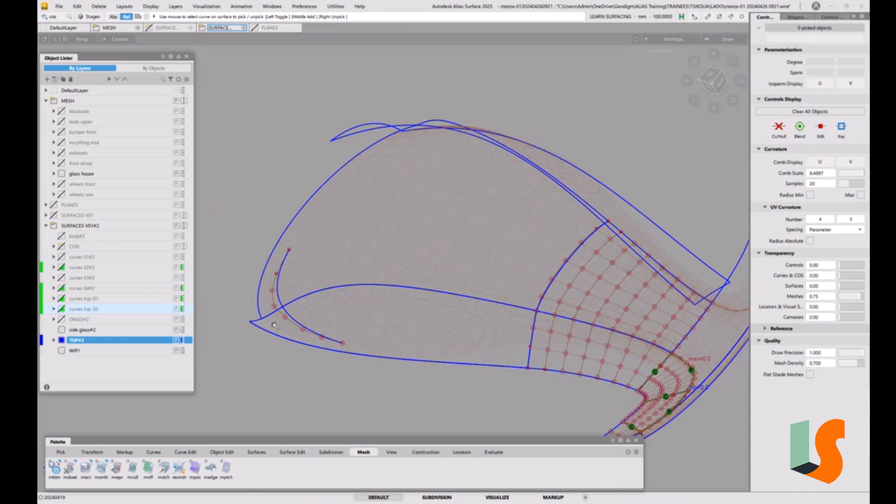
pyautogui.click(272, 6)
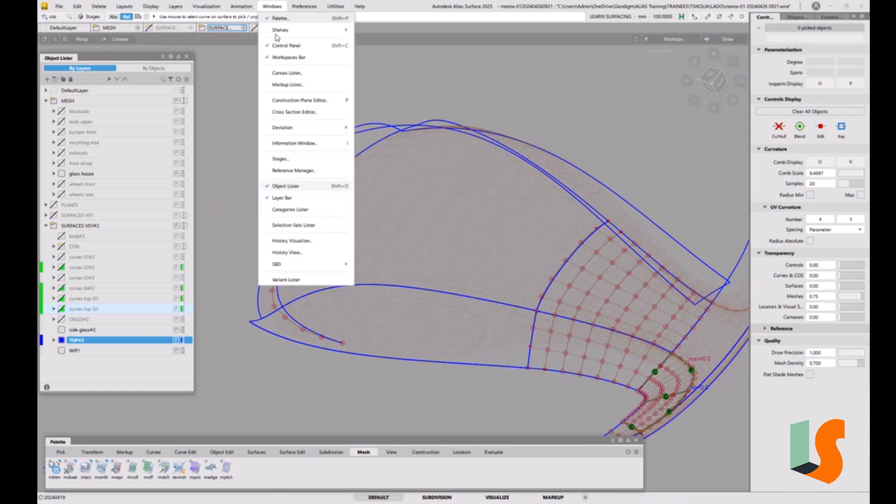
pyautogui.click(295, 112)
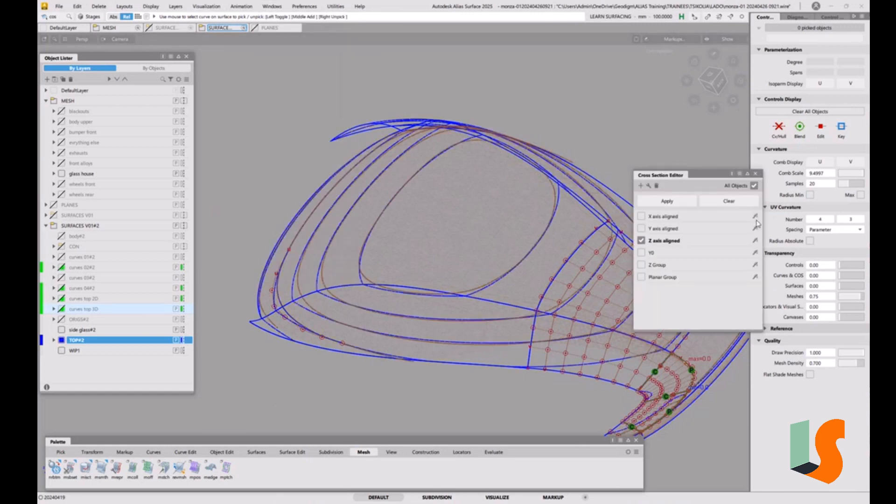
pyautogui.keyDown('alt'); pyautogui.keyDown('shift'); pyautogui.moveTo(483, 279); pyautogui.dragTo(318, 292); pyautogui.keyUp('shift'); pyautogui.keyUp('alt')
pyautogui.keyDown('alt'); pyautogui.keyDown('shift'); pyautogui.moveTo(319, 291); pyautogui.dragTo(509, 333, button='middle'); pyautogui.keyUp('shift'); pyautogui.keyUp('alt')
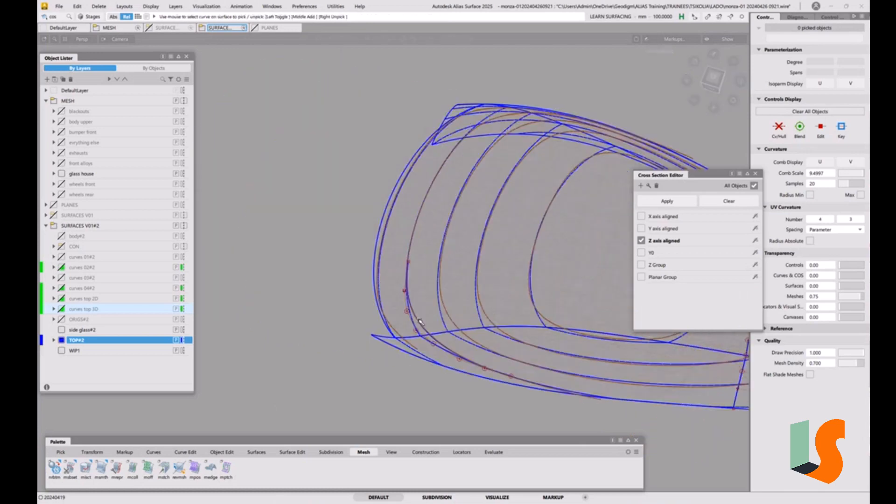
pyautogui.keyDown('alt'); pyautogui.keyDown('shift'); pyautogui.moveTo(423, 311); pyautogui.dragTo(435, 281, button='right'); pyautogui.keyUp('shift'); pyautogui.keyUp('alt')
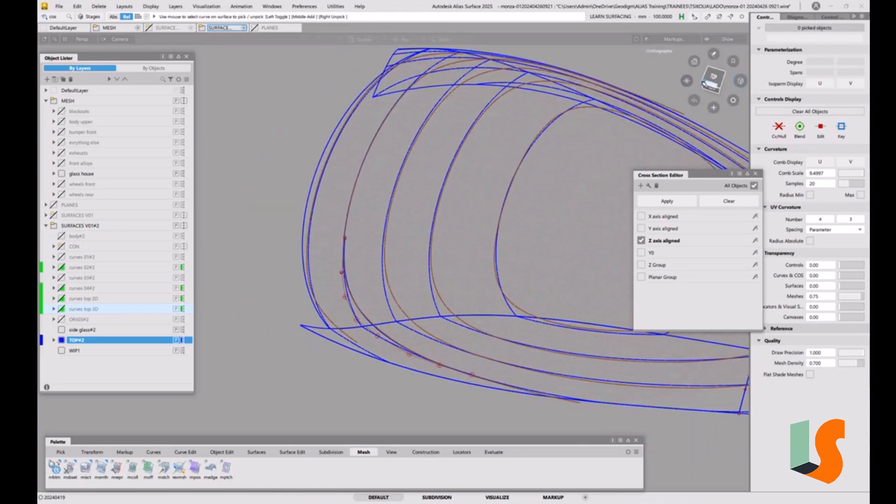
# Step: Show the curves top 3D layer and compare its curves with the corner curve and Z sections in side and oblique views
pyautogui.click(711, 81)
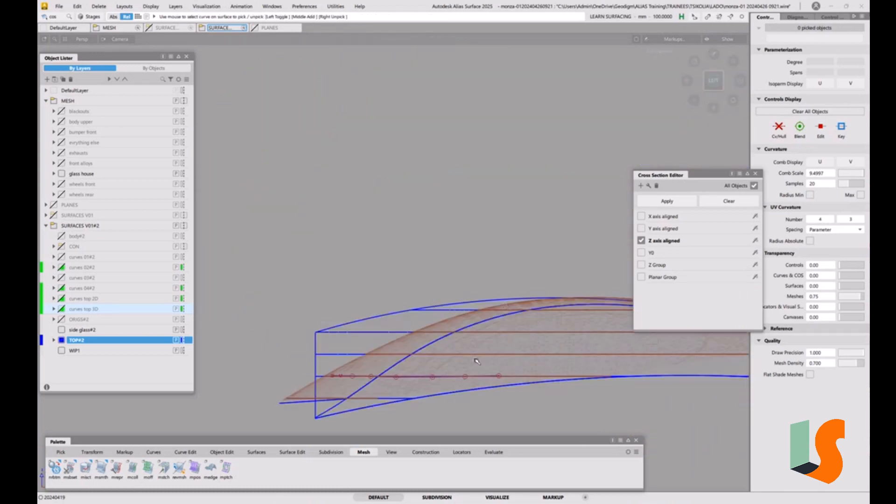
pyautogui.click(61, 309)
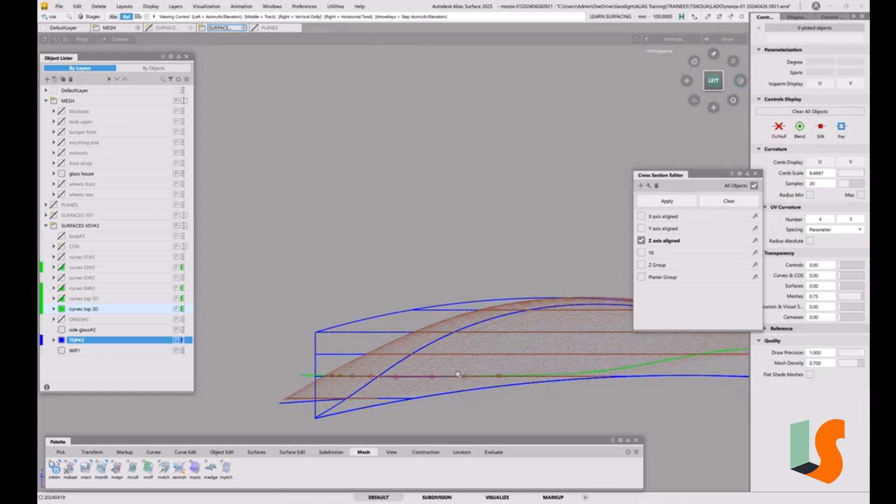
pyautogui.keyDown('alt'); pyautogui.keyDown('shift'); pyautogui.moveTo(457, 377); pyautogui.dragTo(247, 392, button='right'); pyautogui.keyUp('shift'); pyautogui.keyUp('alt')
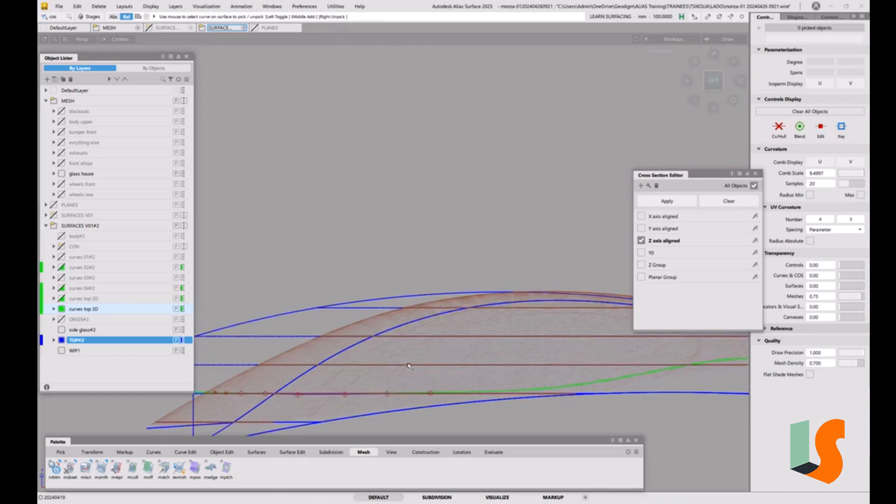
pyautogui.keyDown('alt'); pyautogui.keyDown('shift'); pyautogui.moveTo(453, 371); pyautogui.dragTo(447, 350); pyautogui.keyUp('shift'); pyautogui.keyUp('alt')
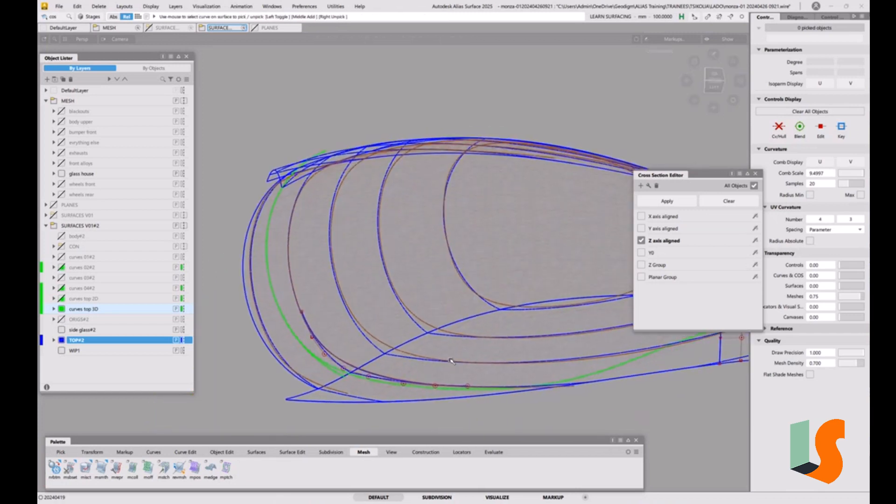
pyautogui.keyDown('alt'); pyautogui.keyDown('shift'); pyautogui.moveTo(462, 309); pyautogui.dragTo(472, 319); pyautogui.keyUp('shift'); pyautogui.keyUp('alt')
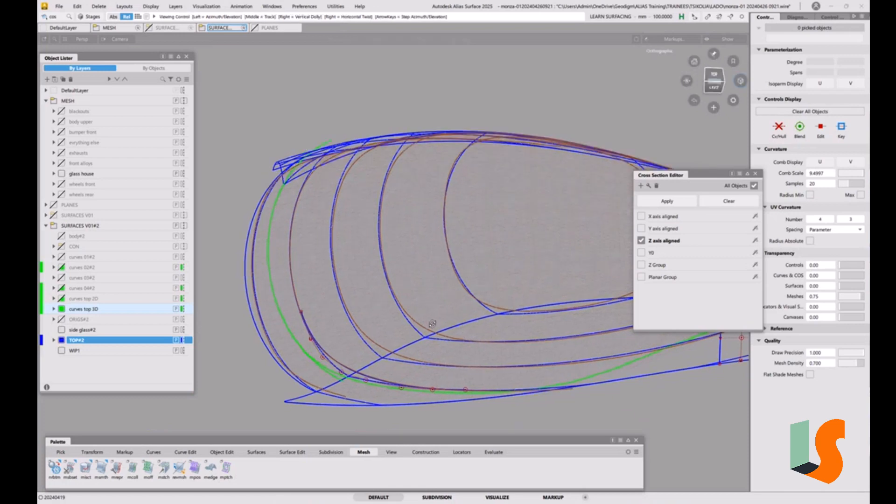
pyautogui.keyDown('alt'); pyautogui.keyDown('shift'); pyautogui.moveTo(479, 324); pyautogui.dragTo(353, 343, button='middle'); pyautogui.keyUp('shift'); pyautogui.keyUp('alt')
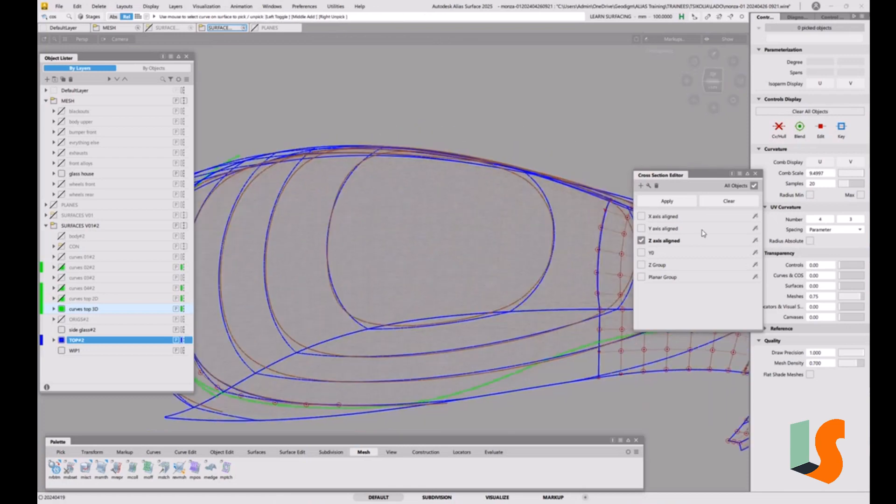
# Step: Add the X axis aligned cross sections to the display and examine them at the front corner of the glass house
pyautogui.click(641, 217)
pyautogui.keyDown('alt'); pyautogui.keyDown('shift'); pyautogui.moveTo(448, 302); pyautogui.dragTo(516, 345); pyautogui.keyUp('shift'); pyautogui.keyUp('alt')
pyautogui.scroll(5, 517, 345)
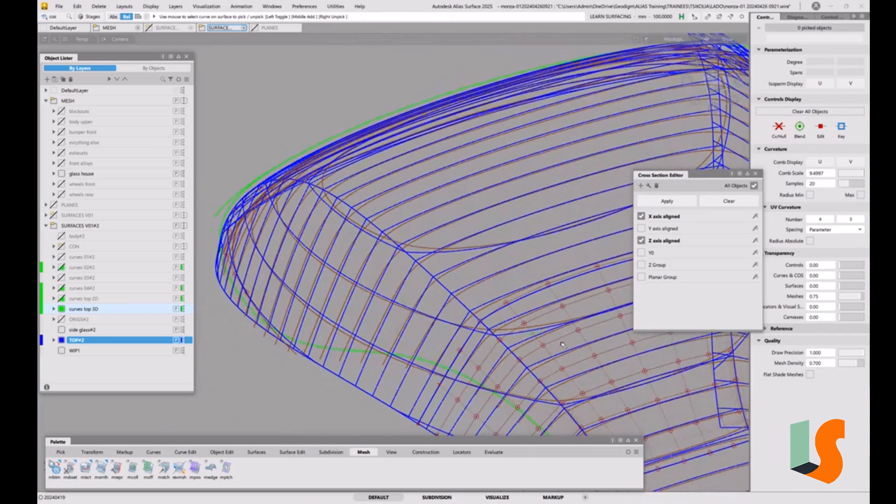
# Step: Hide the TOP#2 layer and examine the glass house mesh with its X and Z sections against the 3D curve around the front corner
pyautogui.scroll(2, 486, 290)
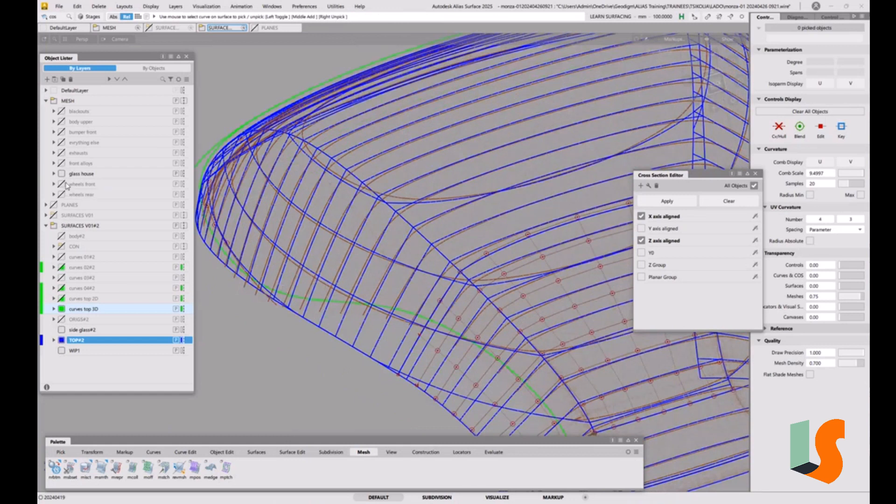
pyautogui.click(78, 175)
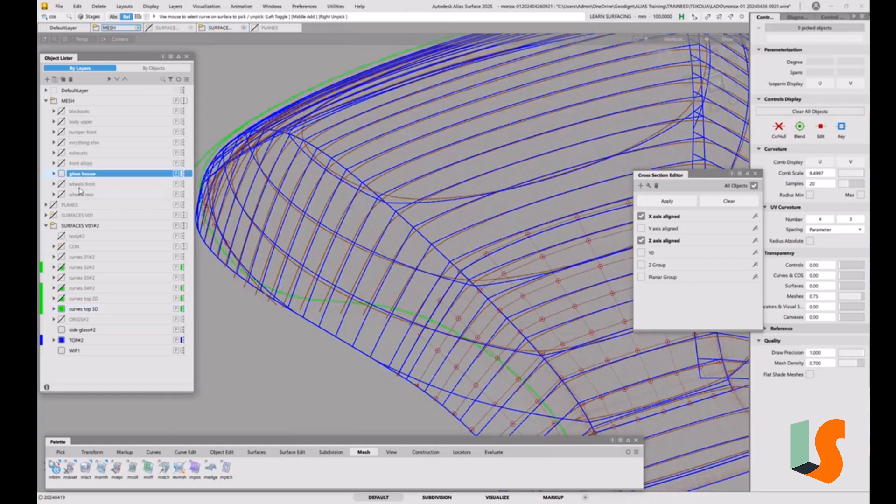
pyautogui.click(61, 340)
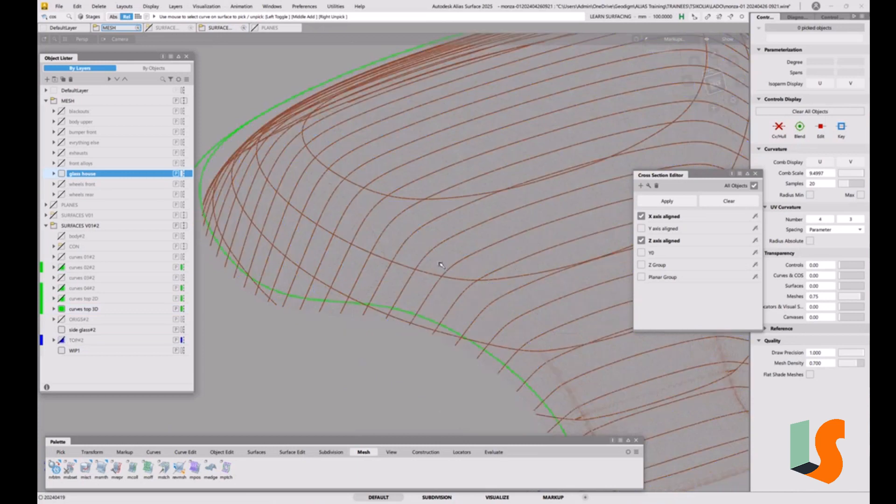
pyautogui.moveTo(494, 269)
pyautogui.keyDown('alt'); pyautogui.keyDown('shift'); pyautogui.mouseDown()
pyautogui.moveTo(471, 264)
pyautogui.moveTo(492, 290)
pyautogui.mouseUp(); pyautogui.keyUp('shift'); pyautogui.keyUp('alt')
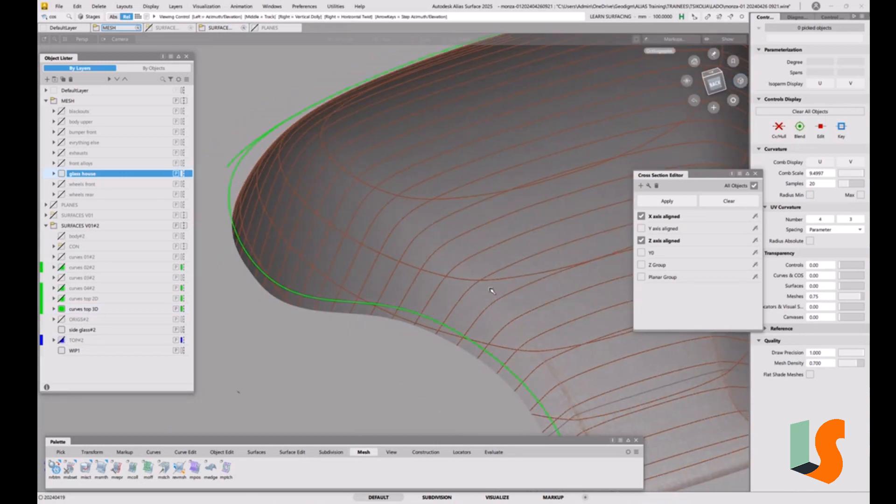
pyautogui.keyDown('alt'); pyautogui.keyDown('shift'); pyautogui.moveTo(509, 420); pyautogui.dragTo(468, 357, button='middle'); pyautogui.keyUp('shift'); pyautogui.keyUp('alt')
pyautogui.moveTo(468, 358)
pyautogui.keyDown('alt'); pyautogui.keyDown('shift'); pyautogui.mouseDown()
pyautogui.moveTo(470, 338)
pyautogui.moveTo(457, 337)
pyautogui.moveTo(439, 305)
pyautogui.mouseUp(); pyautogui.keyUp('shift'); pyautogui.keyUp('alt')
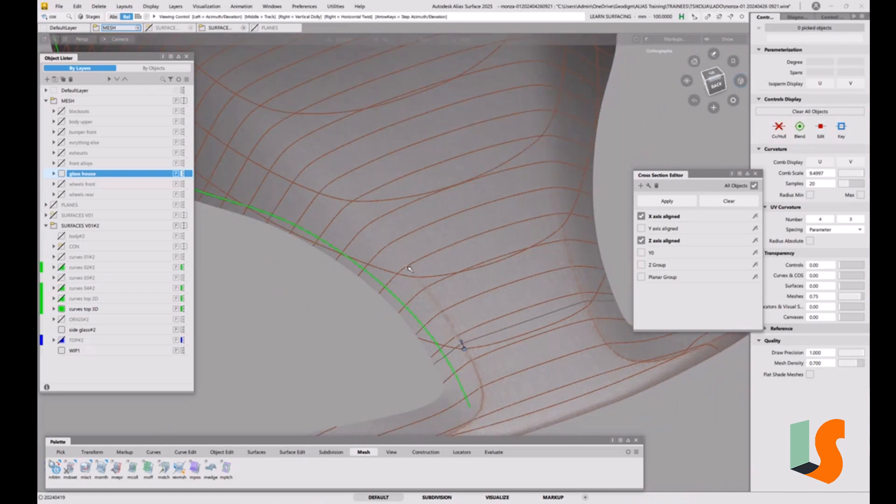
pyautogui.keyDown('alt'); pyautogui.keyDown('shift'); pyautogui.moveTo(409, 269); pyautogui.dragTo(508, 346, button='middle'); pyautogui.keyUp('shift'); pyautogui.keyUp('alt')
pyautogui.keyDown('alt'); pyautogui.keyDown('shift'); pyautogui.moveTo(443, 262); pyautogui.dragTo(479, 360, button='middle'); pyautogui.keyUp('shift'); pyautogui.keyUp('alt')
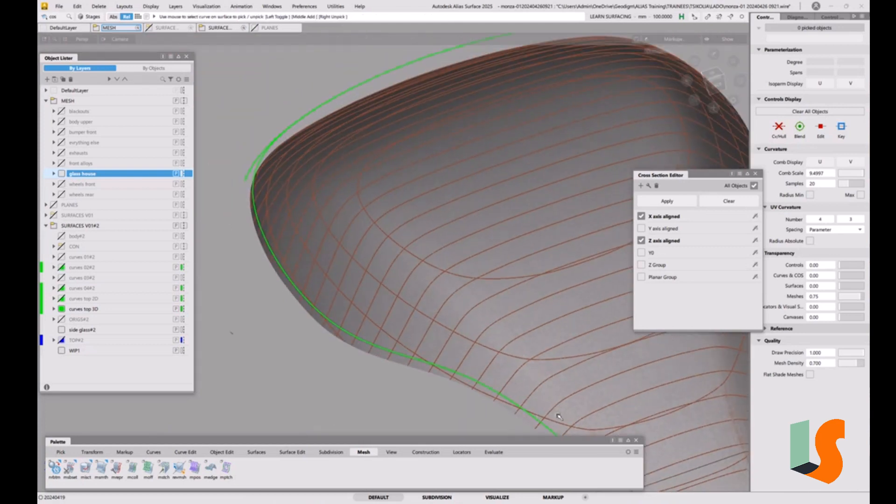
pyautogui.moveTo(363, 219)
pyautogui.keyDown('alt'); pyautogui.keyDown('shift'); pyautogui.mouseDown()
pyautogui.moveTo(352, 214)
pyautogui.moveTo(368, 212)
pyautogui.mouseUp(); pyautogui.keyUp('shift'); pyautogui.keyUp('alt')
pyautogui.keyDown('alt'); pyautogui.keyDown('shift'); pyautogui.moveTo(368, 212); pyautogui.dragTo(477, 371, button='middle'); pyautogui.keyUp('shift'); pyautogui.keyUp('alt')
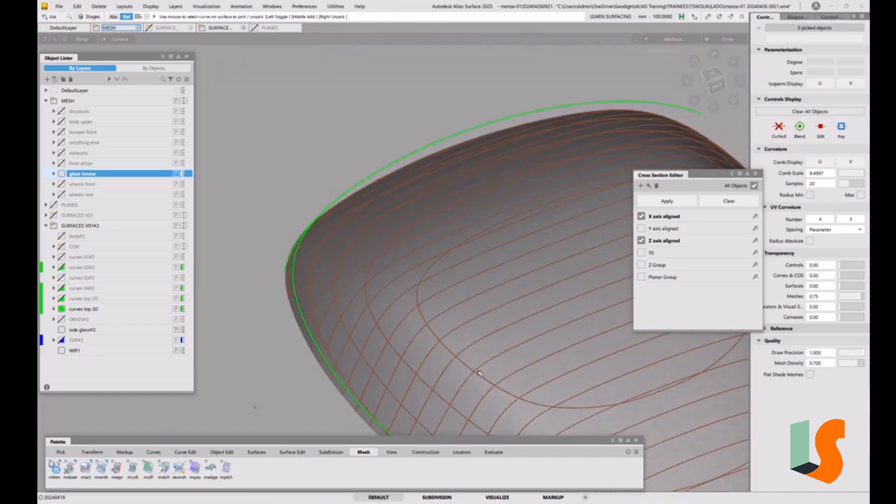
pyautogui.keyDown('alt'); pyautogui.keyDown('shift'); pyautogui.moveTo(424, 263); pyautogui.dragTo(585, 342, button='right'); pyautogui.keyUp('shift'); pyautogui.keyUp('alt')
pyautogui.keyDown('alt'); pyautogui.keyDown('shift'); pyautogui.moveTo(585, 342); pyautogui.dragTo(510, 277, button='middle'); pyautogui.keyUp('shift'); pyautogui.keyUp('alt')
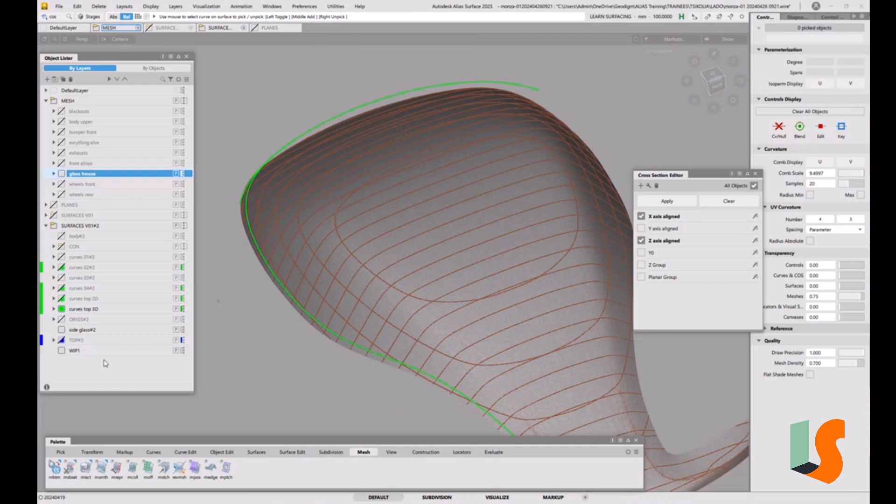
# Step: Show the TOP#2 layer again and compare its surface sections with the glass house mesh sections along the lower front corner
pyautogui.click(62, 340)
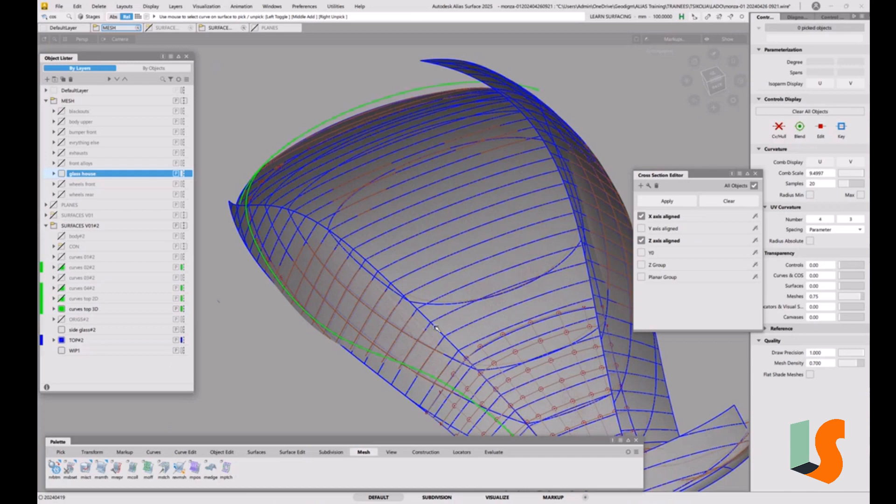
pyautogui.press('5')
pyautogui.keyDown('alt'); pyautogui.keyDown('shift'); pyautogui.moveTo(487, 372); pyautogui.dragTo(461, 265, button='middle'); pyautogui.keyUp('shift'); pyautogui.keyUp('alt')
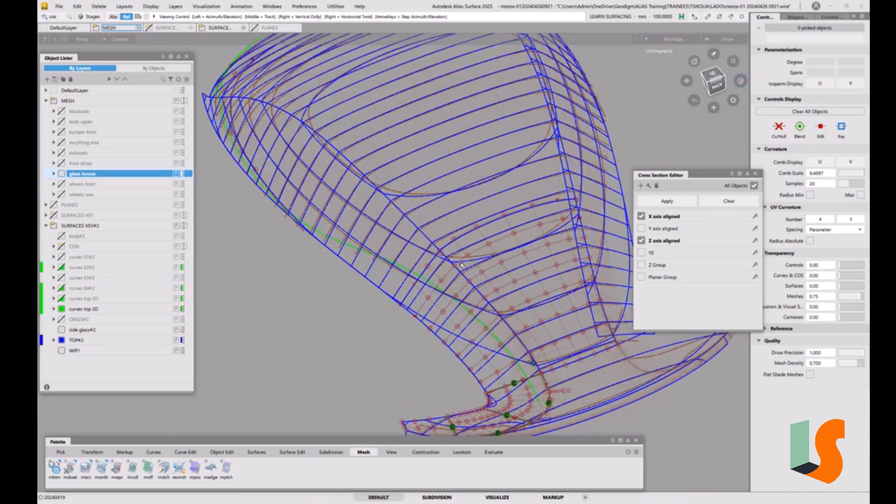
pyautogui.scroll(6, 490, 274)
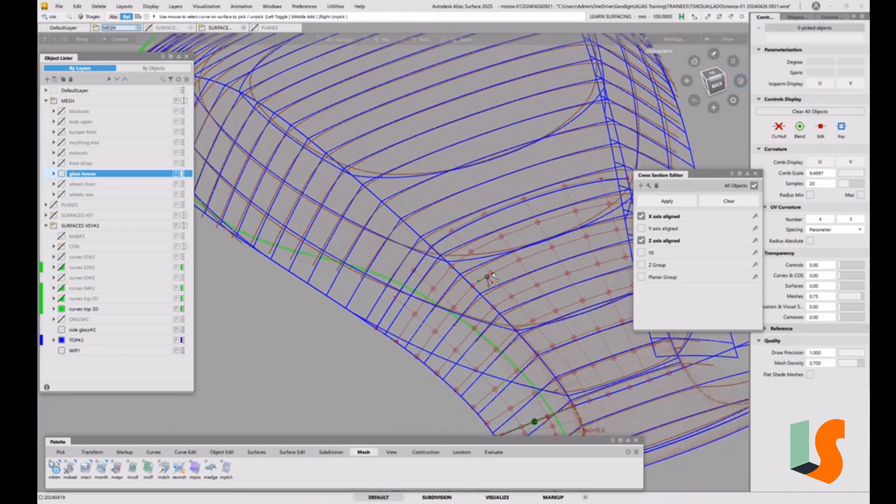
pyautogui.scroll(-5, 492, 275)
pyautogui.scroll(3, 534, 315)
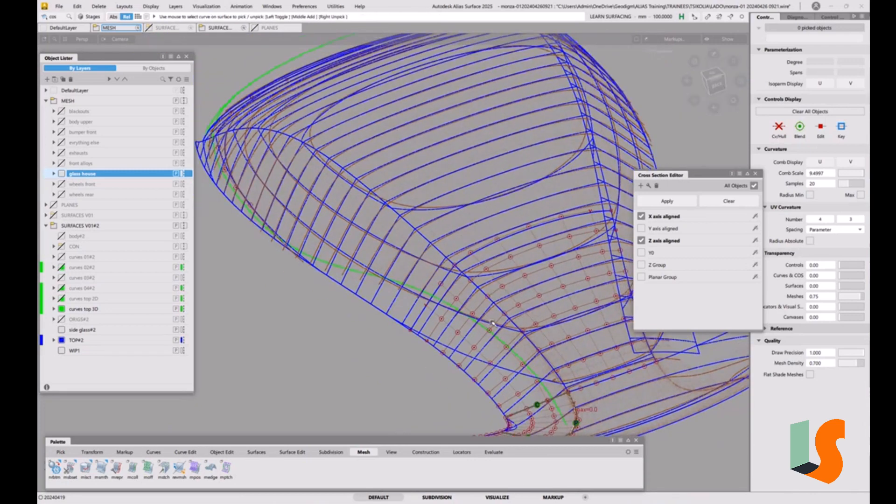
pyautogui.keyDown('alt'); pyautogui.keyDown('shift'); pyautogui.moveTo(532, 349); pyautogui.dragTo(477, 261, button='middle'); pyautogui.keyUp('shift'); pyautogui.keyUp('alt')
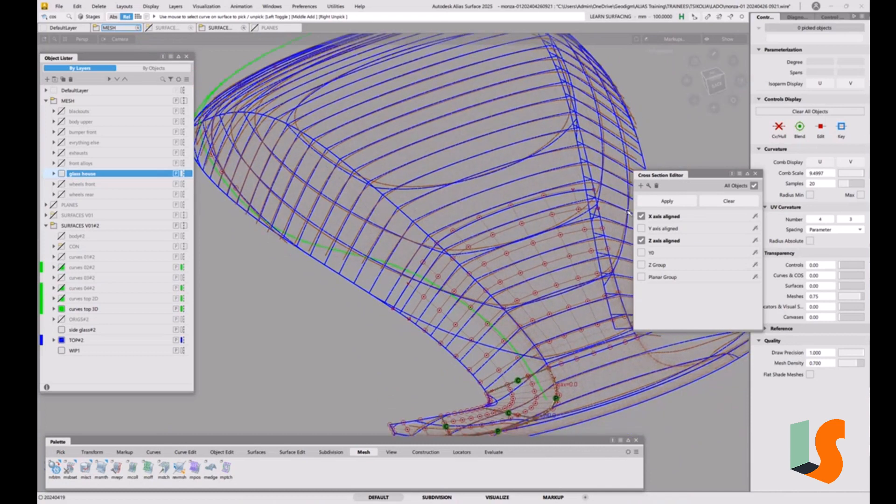
# Step: Turn off the Z axis aligned sections, make TOP#2 the active layer and examine the X sections at the lower corner
pyautogui.click(641, 240)
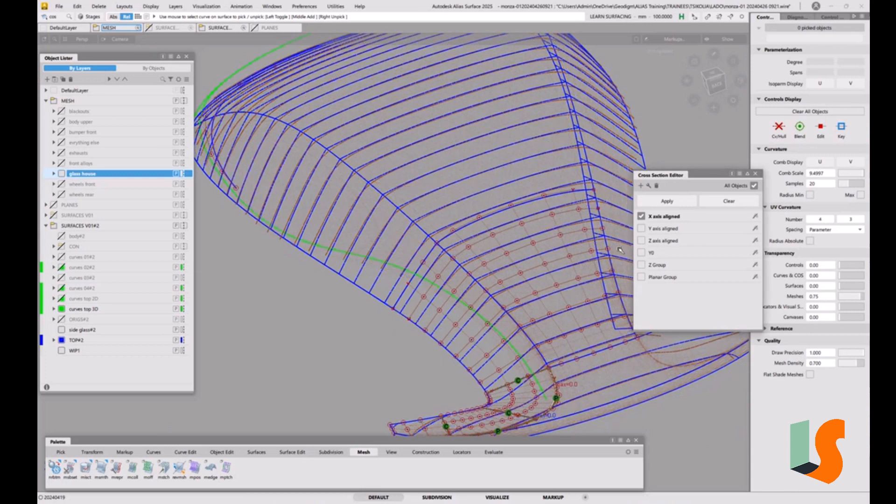
pyautogui.scroll(3, 421, 318)
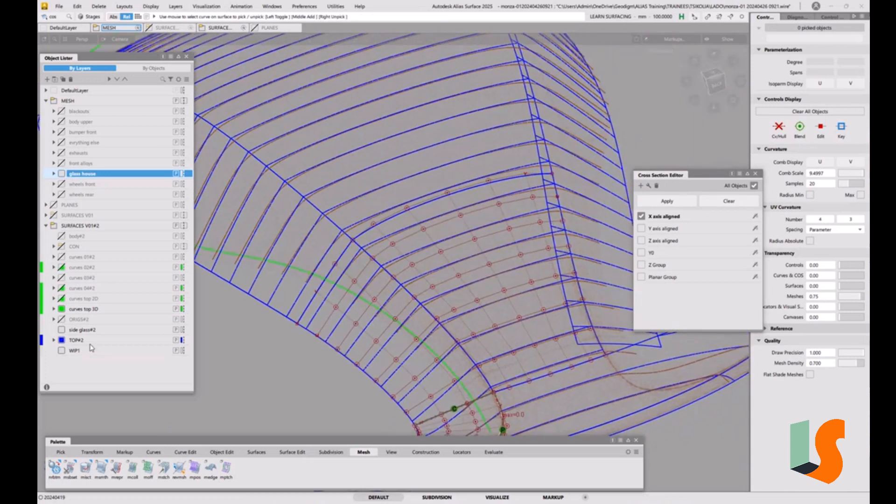
pyautogui.click(84, 340)
pyautogui.keyDown('alt'); pyautogui.keyDown('shift'); pyautogui.moveTo(413, 277); pyautogui.dragTo(406, 292); pyautogui.keyUp('shift'); pyautogui.keyUp('alt')
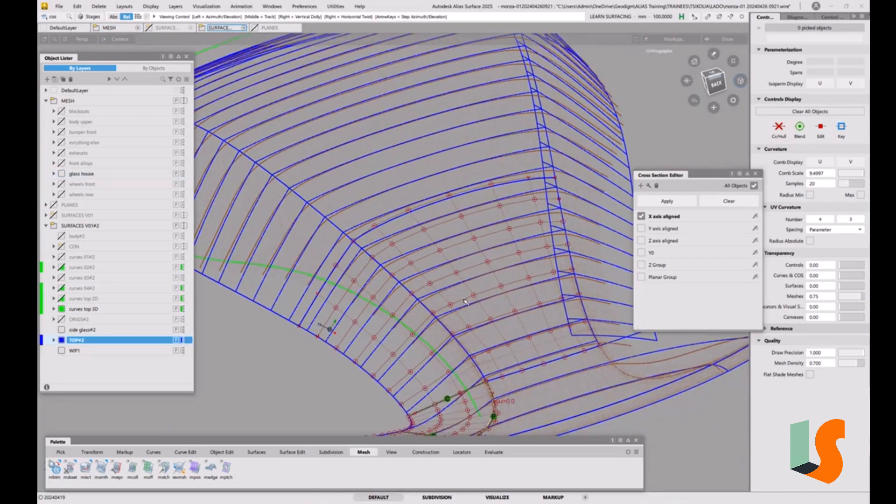
pyautogui.keyDown('alt'); pyautogui.keyDown('shift'); pyautogui.moveTo(406, 292); pyautogui.dragTo(381, 247, button='middle'); pyautogui.keyUp('shift'); pyautogui.keyUp('alt')
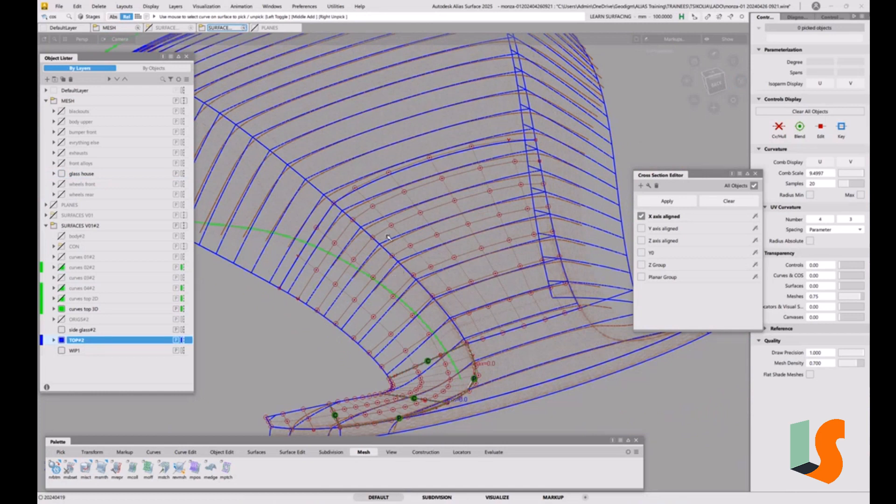
# Step: Start the Surface Fillet tool with its control settings open
pyautogui.click(257, 452)
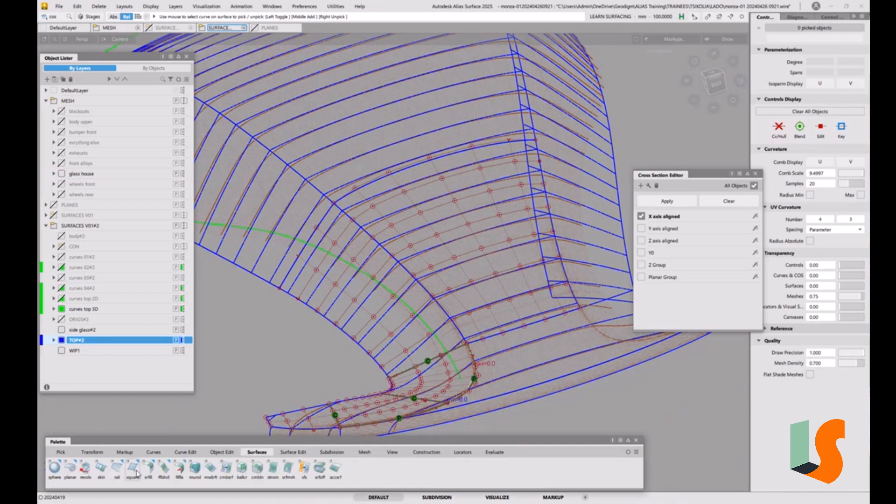
pyautogui.click(150, 467)
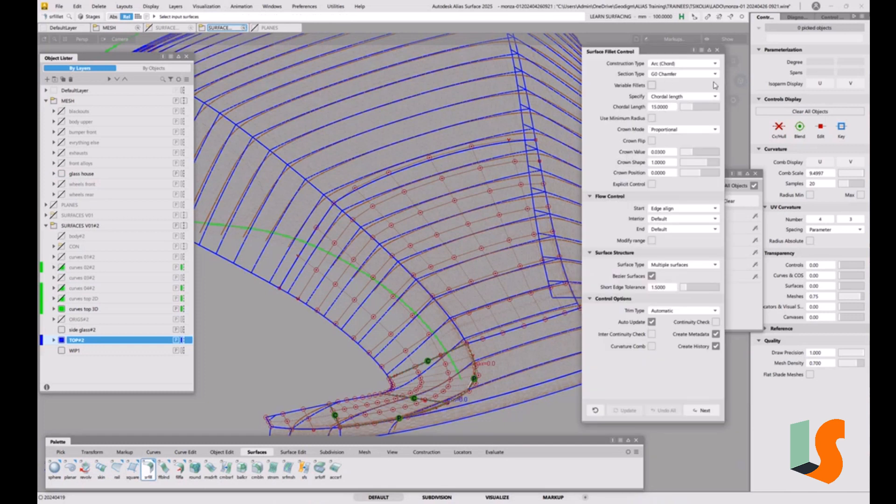
# Step: Try Arc (Chord) construction with the G2 Curvature section type for the surface fillet
pyautogui.click(714, 64)
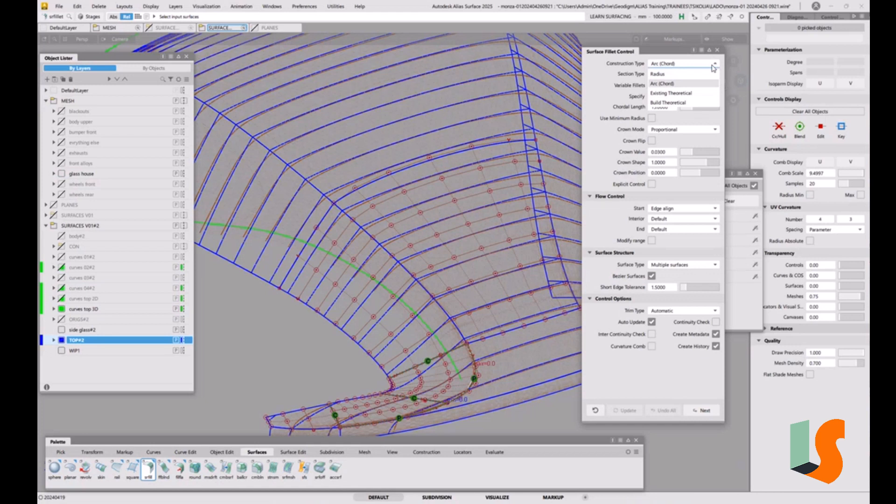
pyautogui.click(607, 83)
pyautogui.click(679, 76)
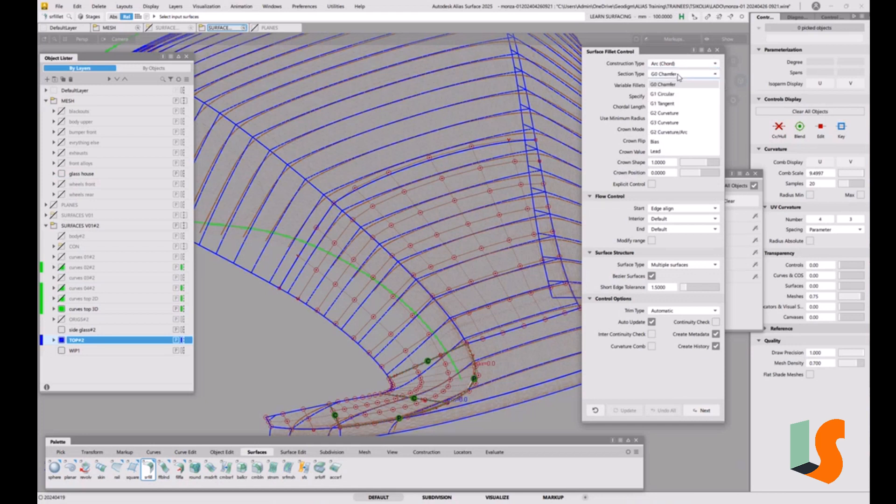
pyautogui.click(664, 113)
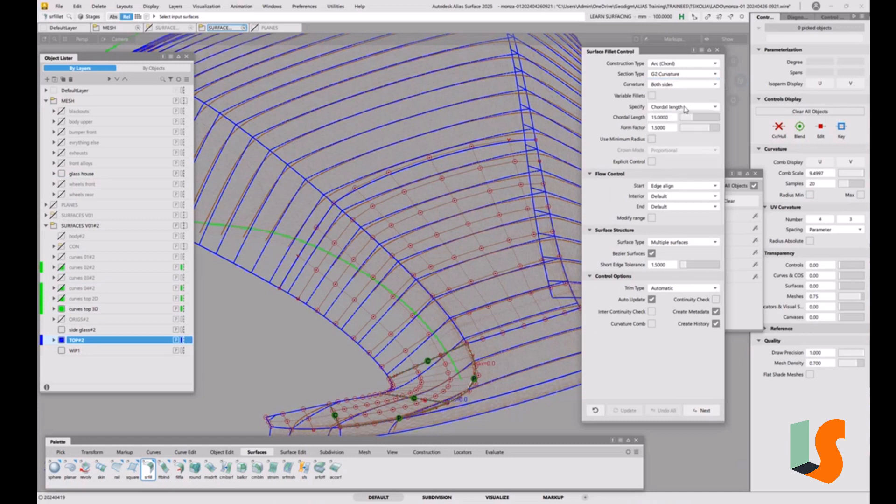
# Step: Set the surface fillet to Radius construction with a G1 Circular section and a radius of 50 mm
pyautogui.click(693, 65)
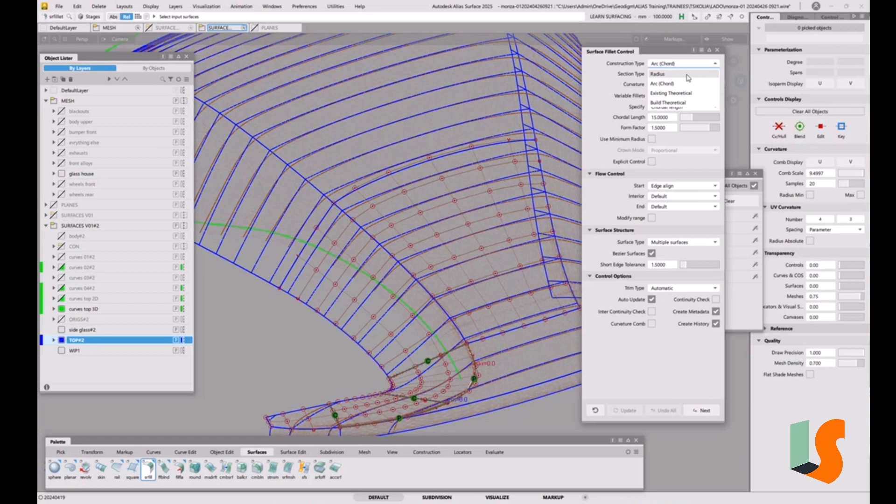
pyautogui.click(687, 74)
pyautogui.click(679, 75)
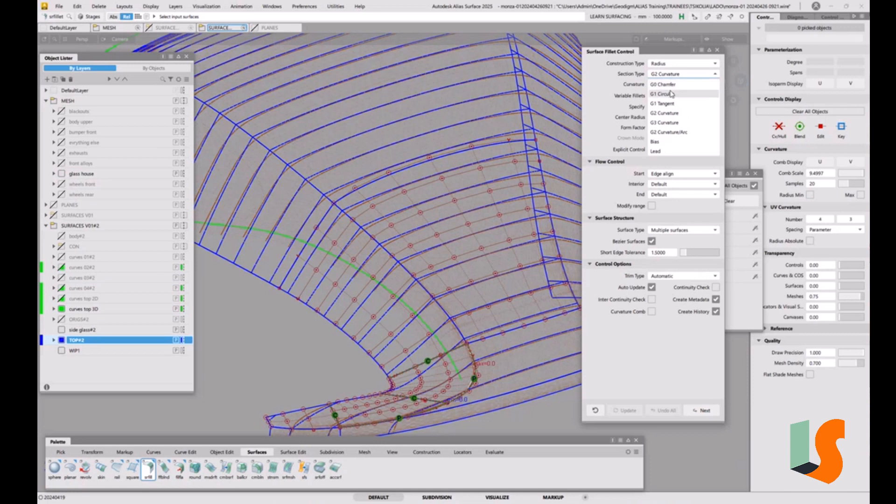
pyautogui.click(671, 94)
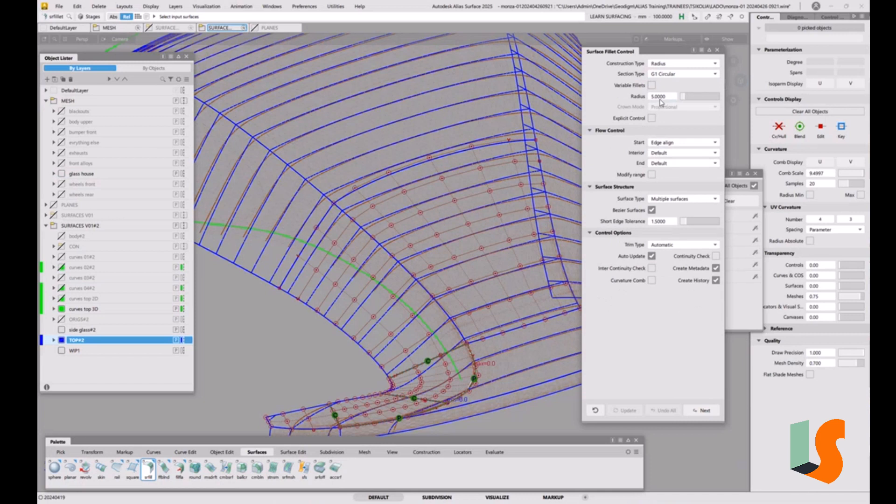
pyautogui.click(660, 100)
pyautogui.write('50')
pyautogui.press('Return')
# Step: Set the fillet's end flow control to Edge align and build the fillet between the two surfaces meeting at the lower front corner
pyautogui.click(674, 163)
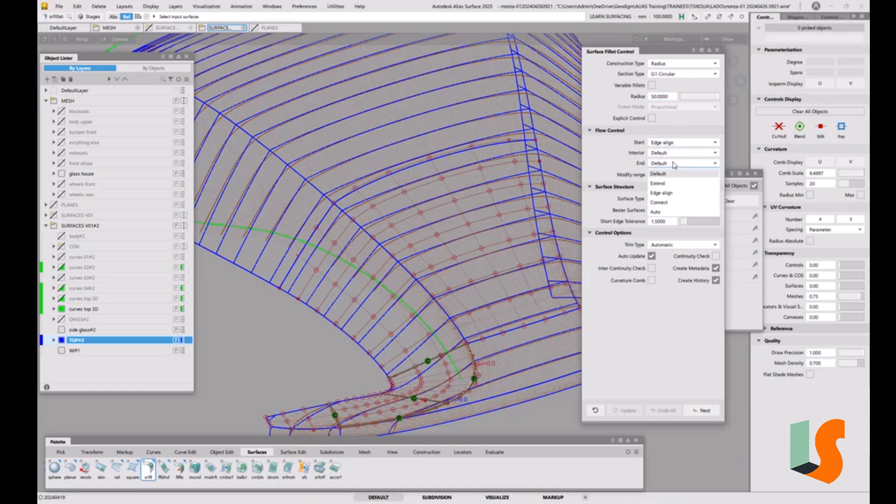
pyautogui.click(667, 193)
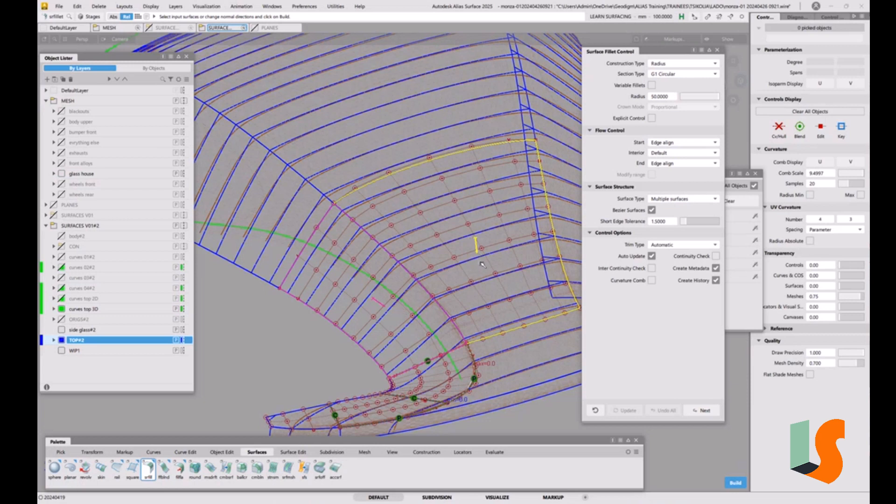
pyautogui.click(486, 279)
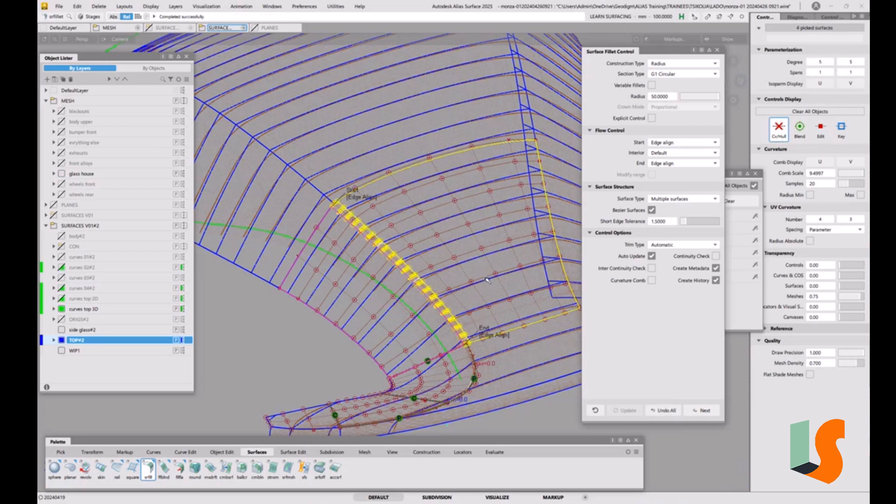
# Step: Increase the corner fillet's radius to 300 mm, check it against the mesh sections and accept the fillet
pyautogui.click(666, 97)
pyautogui.write('300')
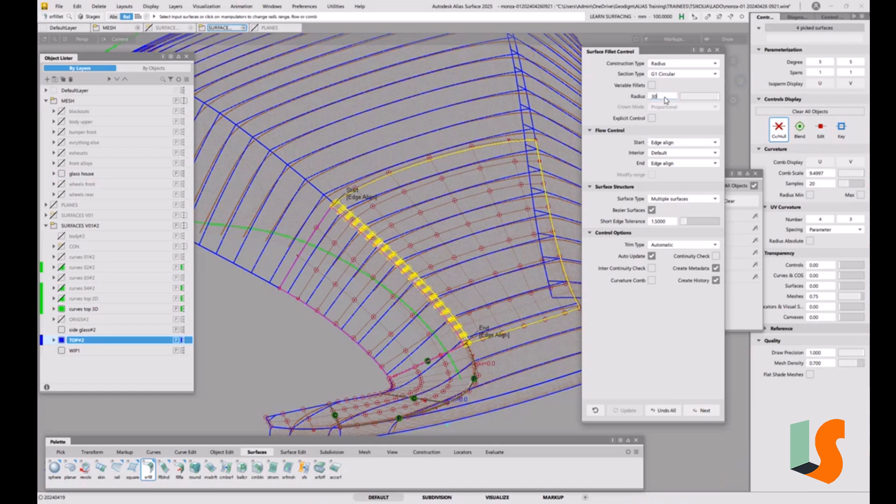
pyautogui.press('Return')
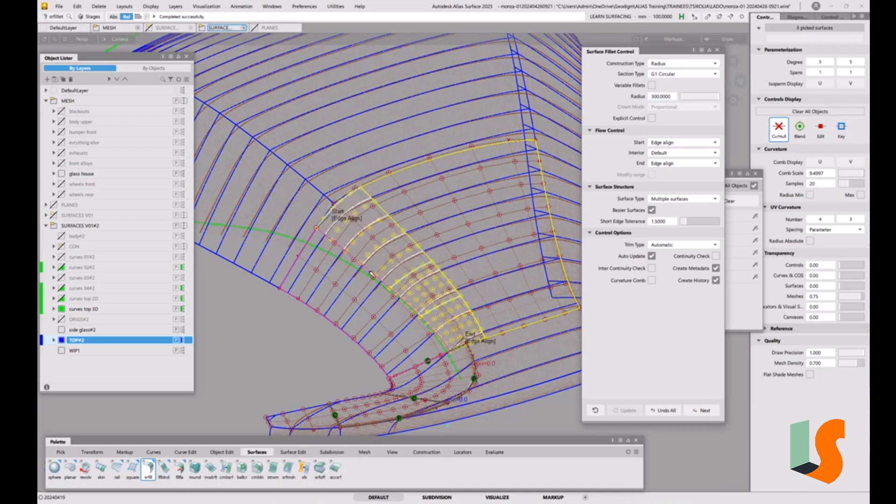
pyautogui.keyDown('alt'); pyautogui.keyDown('shift'); pyautogui.moveTo(400, 262); pyautogui.dragTo(374, 256); pyautogui.keyUp('shift'); pyautogui.keyUp('alt')
pyautogui.keyDown('alt'); pyautogui.keyDown('shift'); pyautogui.moveTo(373, 257); pyautogui.dragTo(365, 201, button='right'); pyautogui.keyUp('shift'); pyautogui.keyUp('alt')
pyautogui.keyDown('alt'); pyautogui.keyDown('shift'); pyautogui.moveTo(365, 202); pyautogui.dragTo(269, 211, button='middle'); pyautogui.keyUp('shift'); pyautogui.keyUp('alt')
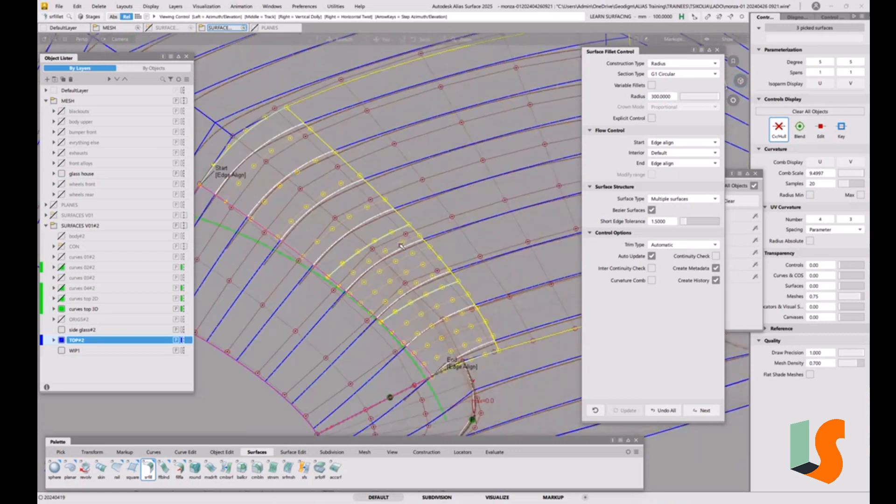
pyautogui.keyDown('alt'); pyautogui.keyDown('shift'); pyautogui.moveTo(268, 211); pyautogui.dragTo(245, 209); pyautogui.keyUp('shift'); pyautogui.keyUp('alt')
pyautogui.keyDown('alt'); pyautogui.keyDown('shift'); pyautogui.moveTo(245, 209); pyautogui.dragTo(311, 209, button='middle'); pyautogui.keyUp('shift'); pyautogui.keyUp('alt')
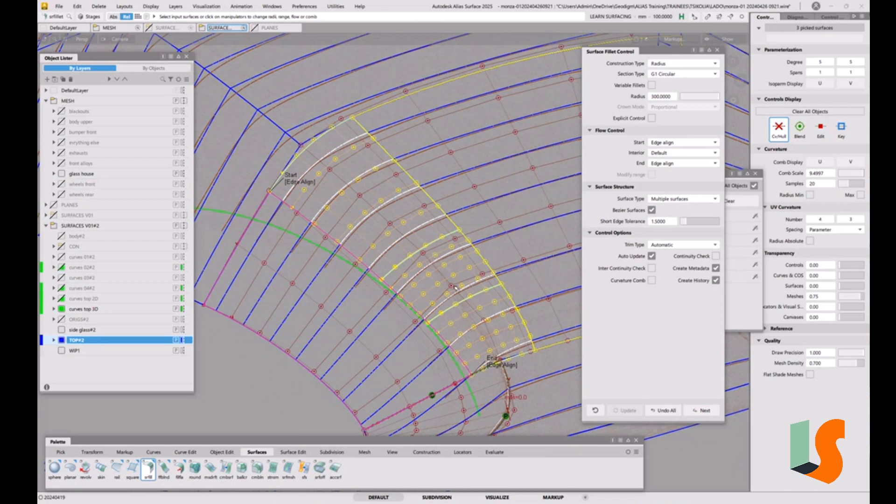
pyautogui.press('space')
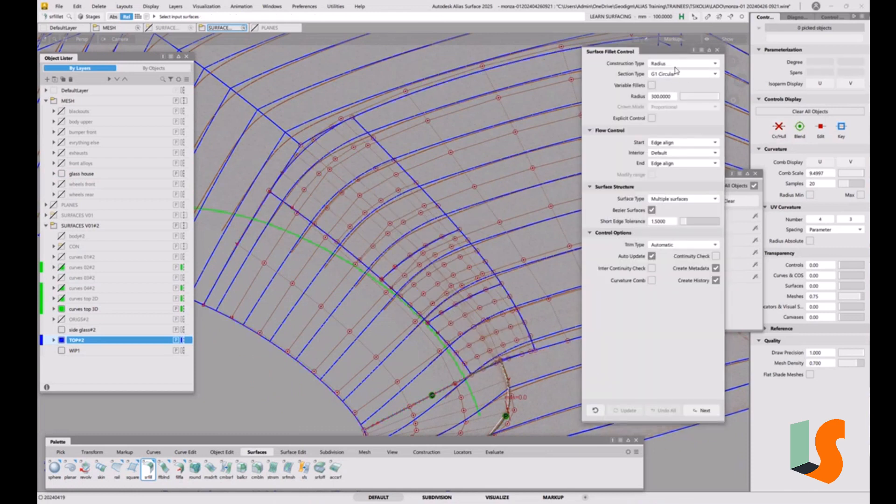
# Step: Hide the CVs and hulls of the two surfaces adjoining the corner fillet and clear the selection
pyautogui.keyDown('ctrl'); pyautogui.keyDown('shift'); pyautogui.click(404, 199); pyautogui.keyUp('shift'); pyautogui.keyUp('ctrl')
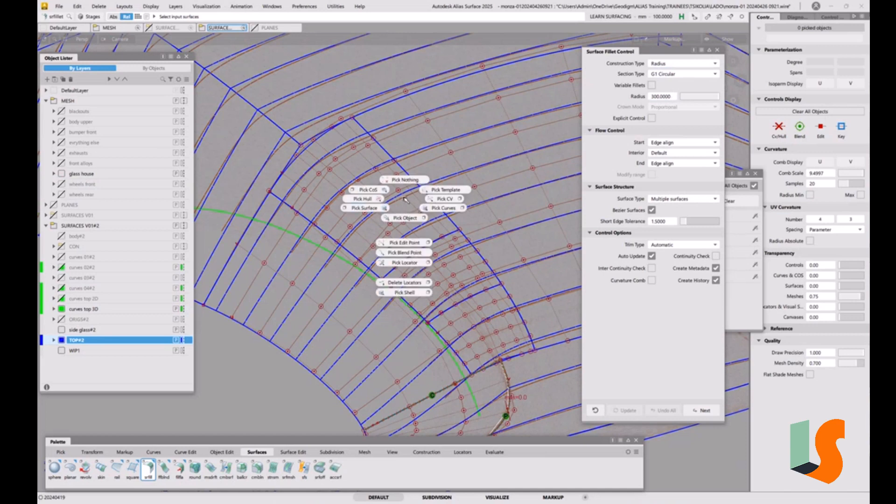
pyautogui.click(394, 216)
pyautogui.click(388, 221)
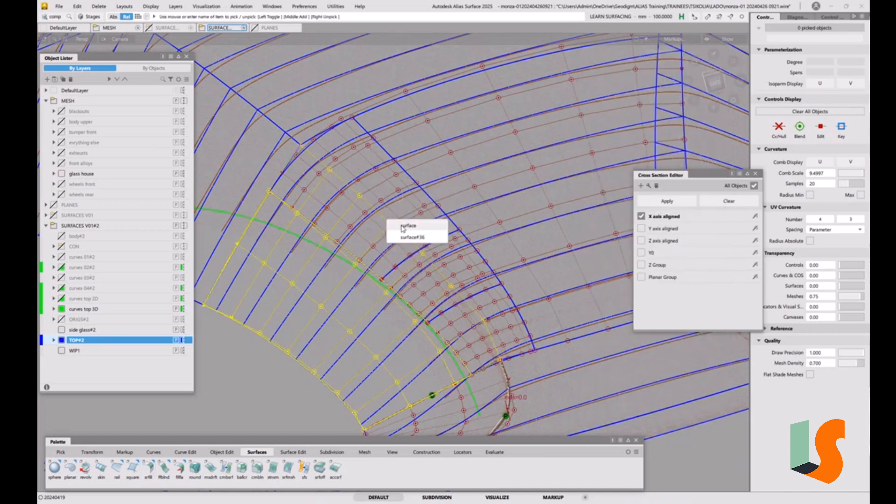
pyautogui.click(482, 228)
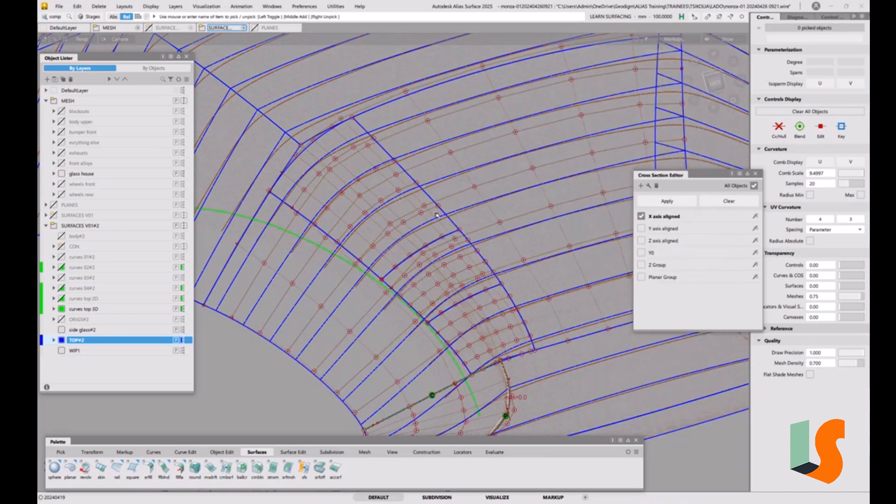
pyautogui.keyDown('ctrl'); pyautogui.keyDown('shift'); pyautogui.moveTo(455, 164); pyautogui.dragTo(435, 173); pyautogui.keyUp('shift'); pyautogui.keyUp('ctrl')
pyautogui.moveTo(427, 115); pyautogui.dragTo(454, 159)
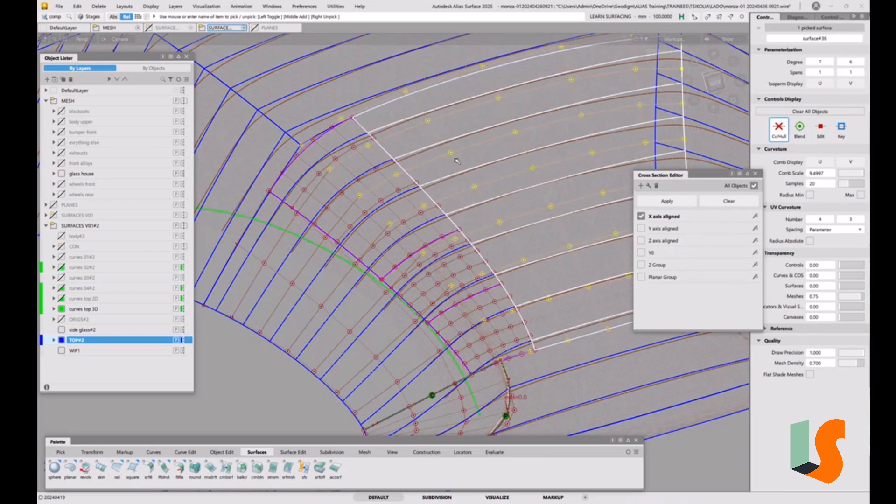
pyautogui.click(322, 268)
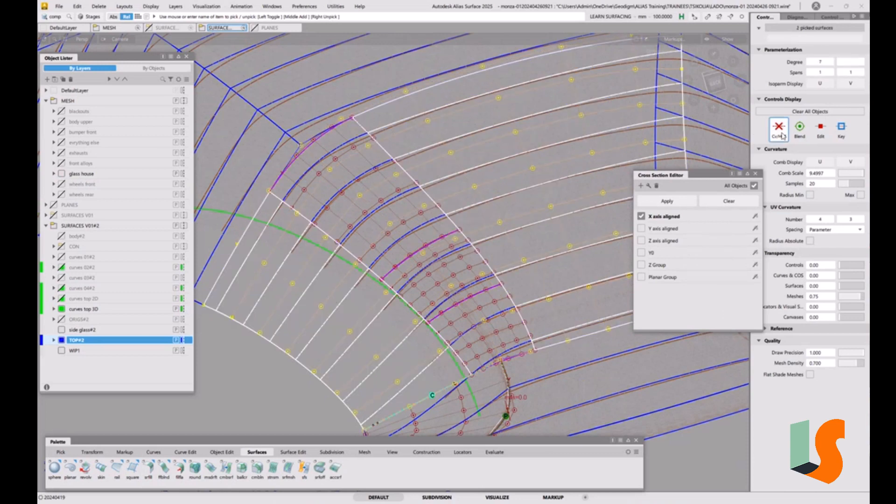
pyautogui.click(431, 230)
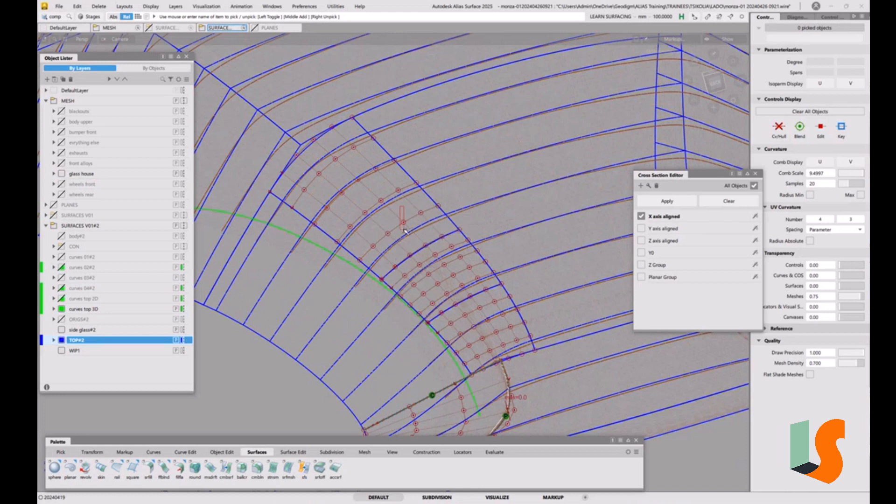
# Step: Show the U curvature comb on the upper fillet piece with minimum and maximum radii and a comb scale of 5
pyautogui.click(405, 233)
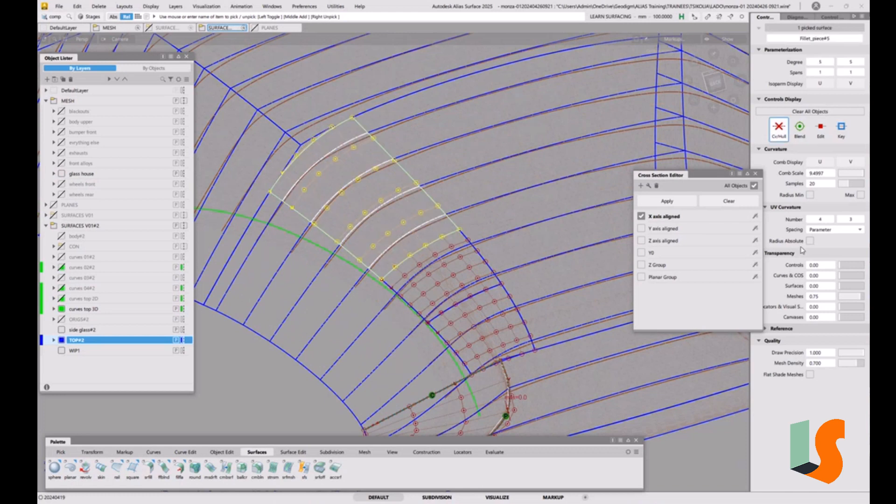
pyautogui.click(821, 162)
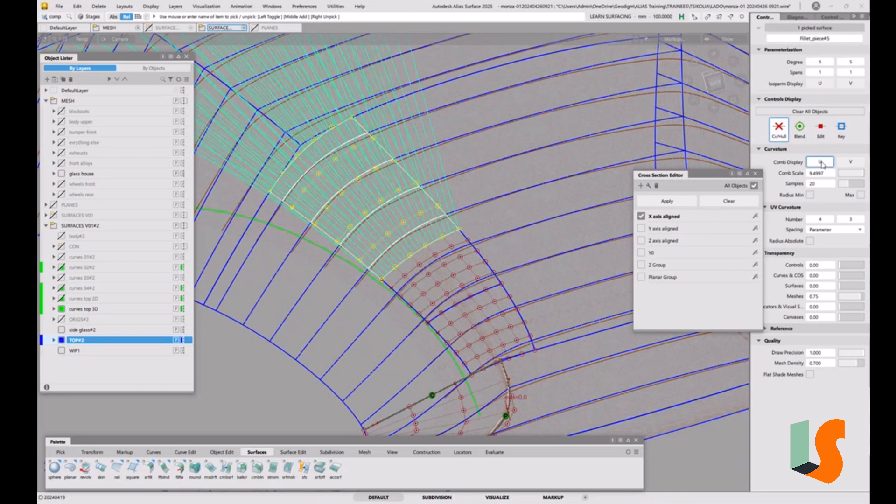
pyautogui.click(811, 195)
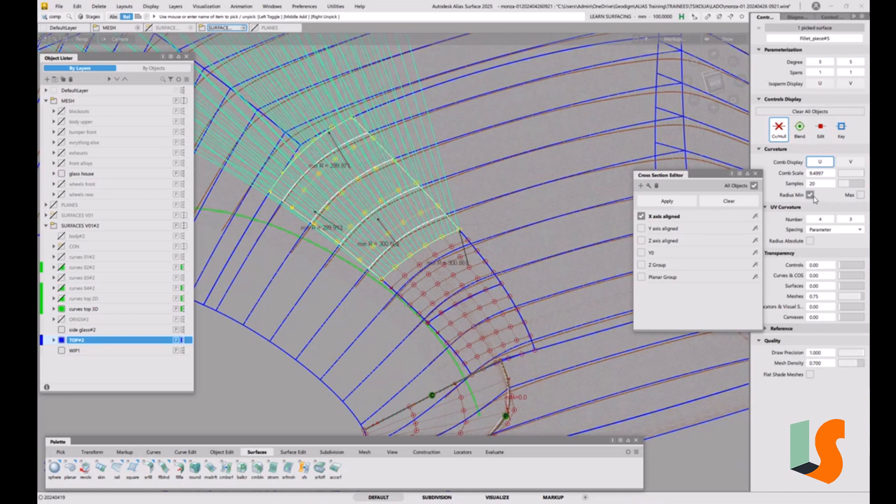
pyautogui.click(861, 195)
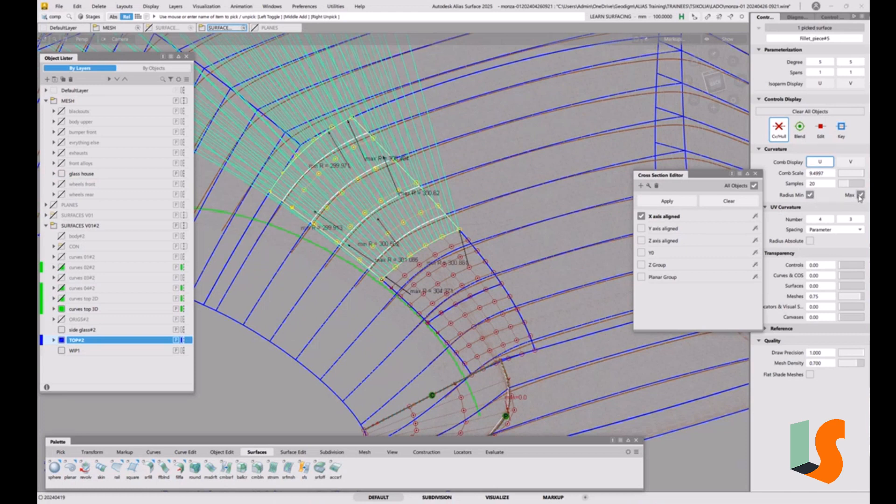
pyautogui.click(851, 172)
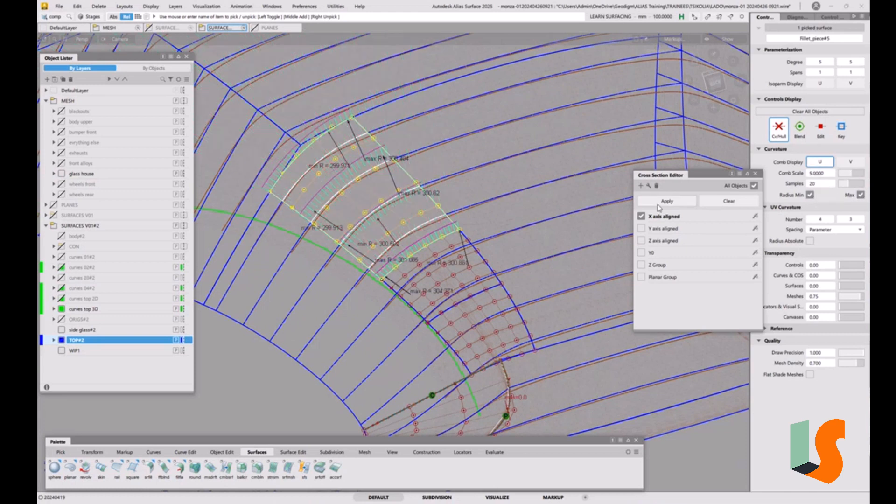
pyautogui.scroll(2, 429, 246)
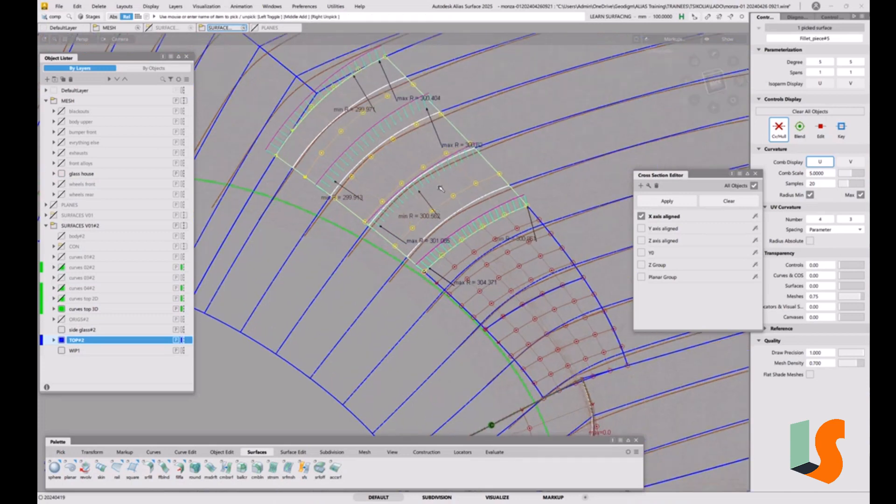
pyautogui.keyDown('alt'); pyautogui.keyDown('shift'); pyautogui.moveTo(450, 179); pyautogui.dragTo(439, 241); pyautogui.keyUp('shift'); pyautogui.keyUp('alt')
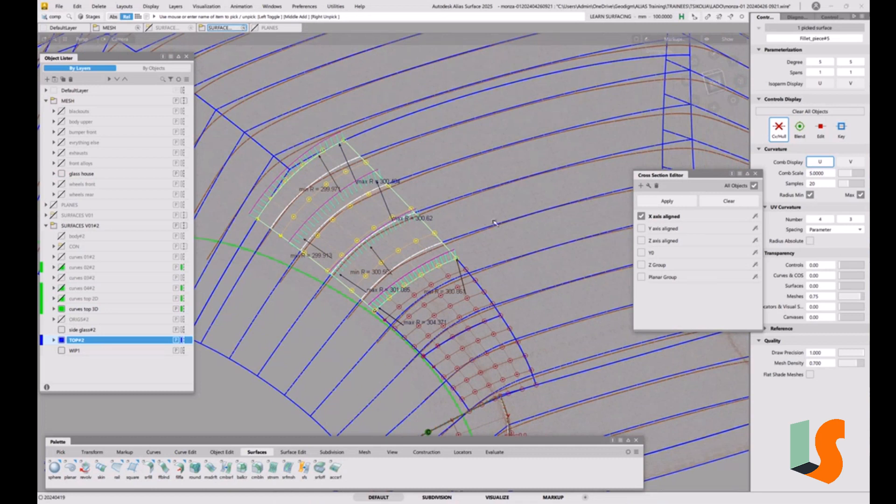
# Step: Reopen the corner fillet through its construction history and change its section type to G2 Curvature
pyautogui.hotkey('ctrl', 'q')
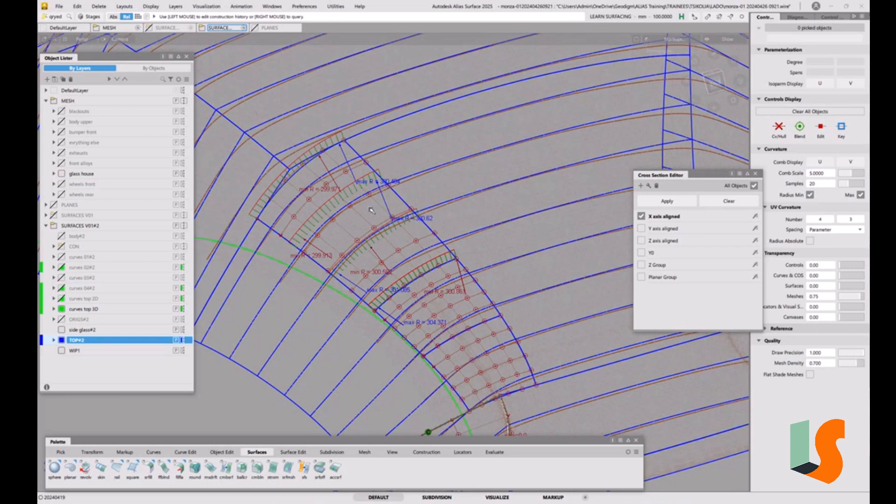
pyautogui.click(366, 219)
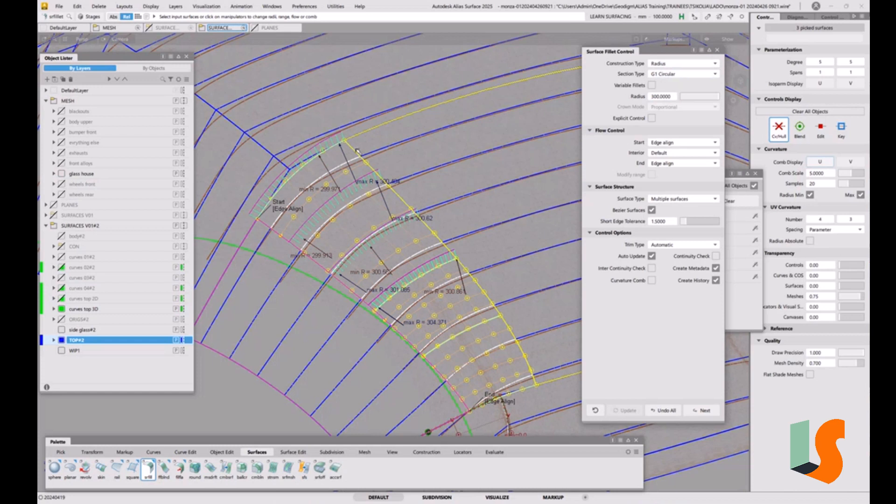
pyautogui.click(690, 74)
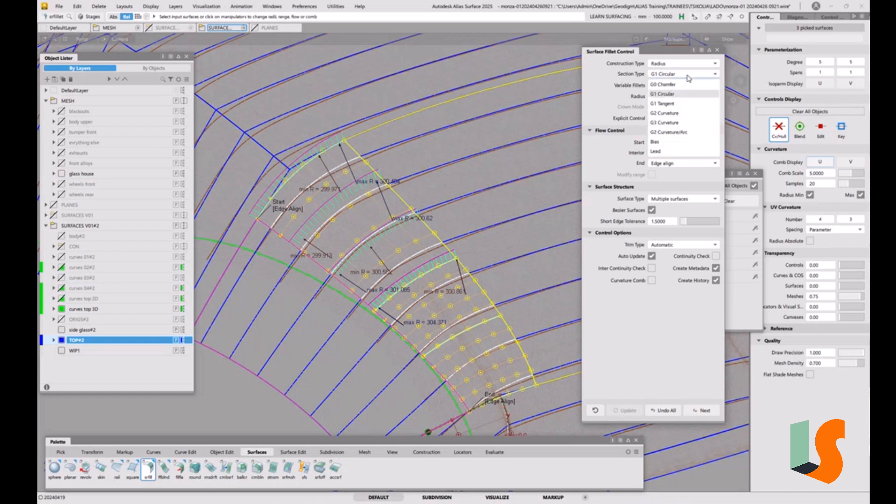
pyautogui.click(676, 113)
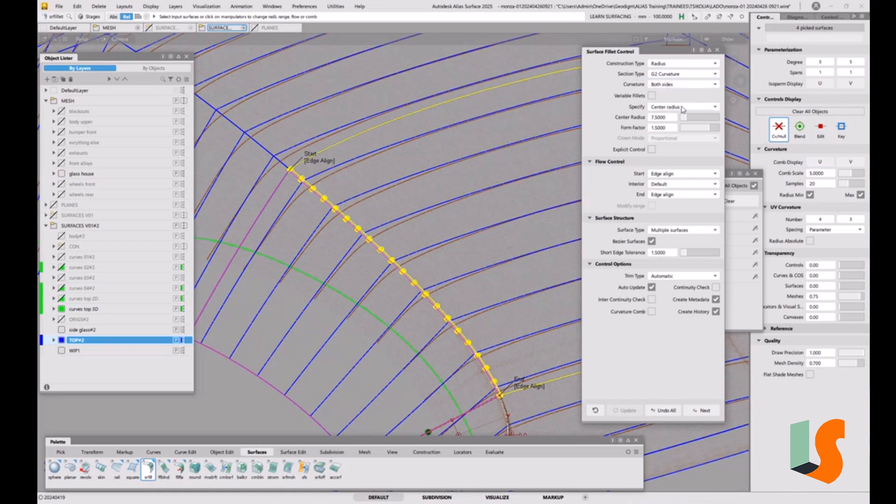
# Step: Specify the G2 fillet by center radius and set that radius to 300 mm
pyautogui.click(666, 118)
pyautogui.click(634, 85)
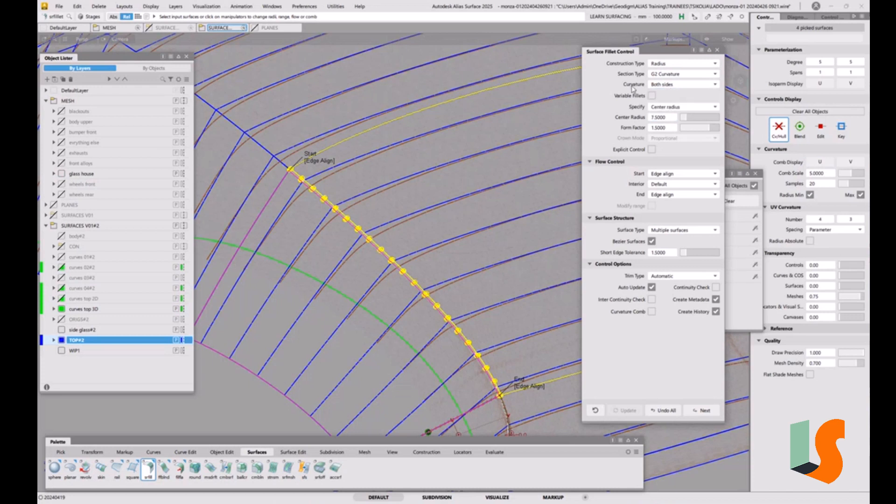
pyautogui.click(685, 108)
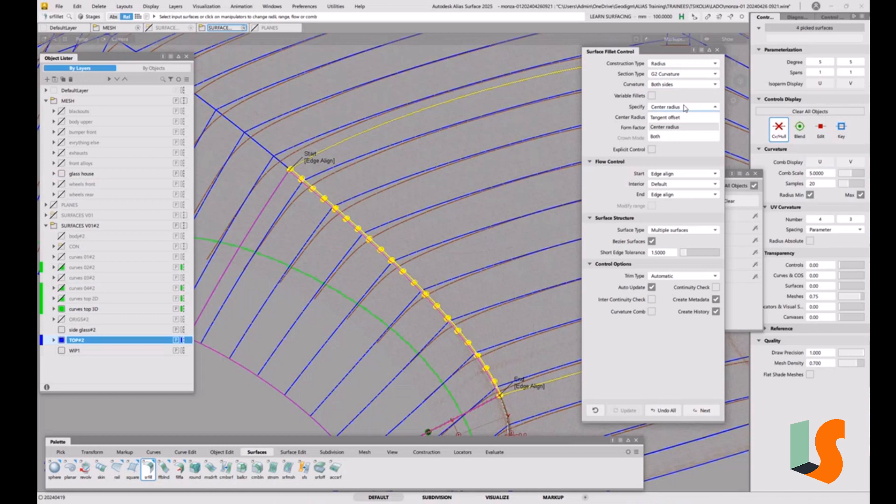
pyautogui.click(659, 130)
pyautogui.click(668, 118)
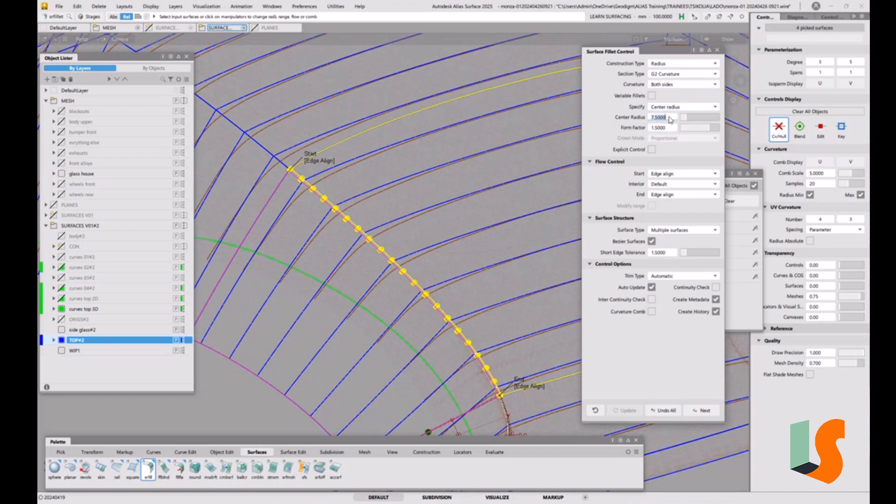
pyautogui.write('300')
# Step: Compare the fillet with the G1 Circular section type and return it to G2 Curvature
pyautogui.click(660, 75)
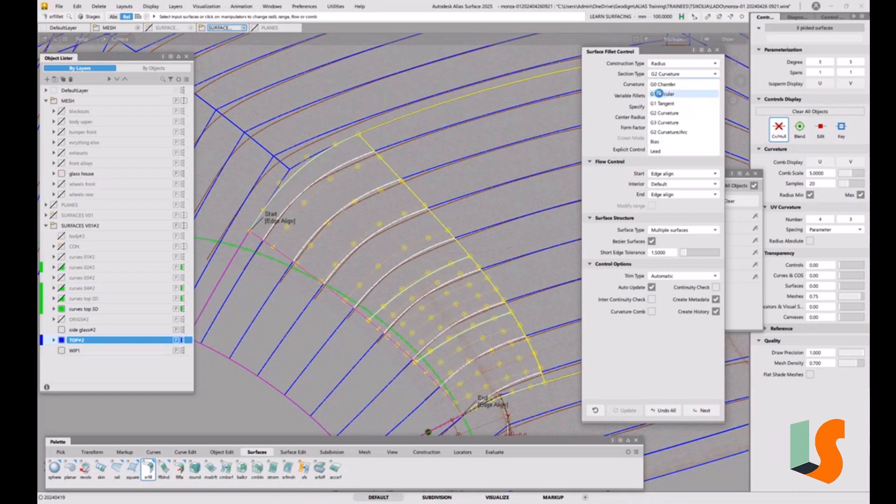
pyautogui.click(662, 95)
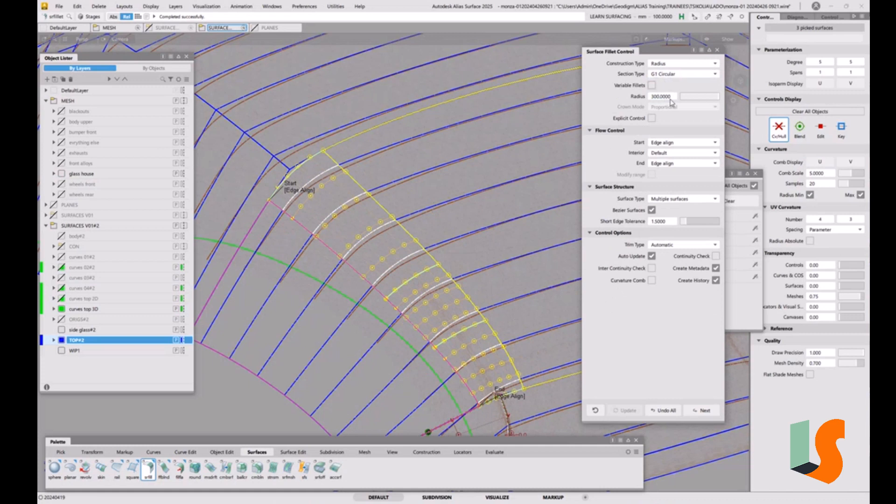
pyautogui.click(667, 74)
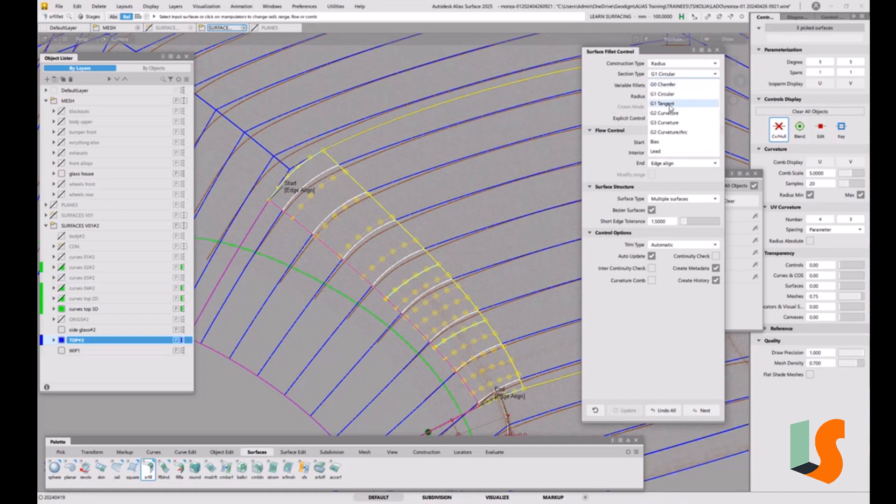
pyautogui.click(653, 113)
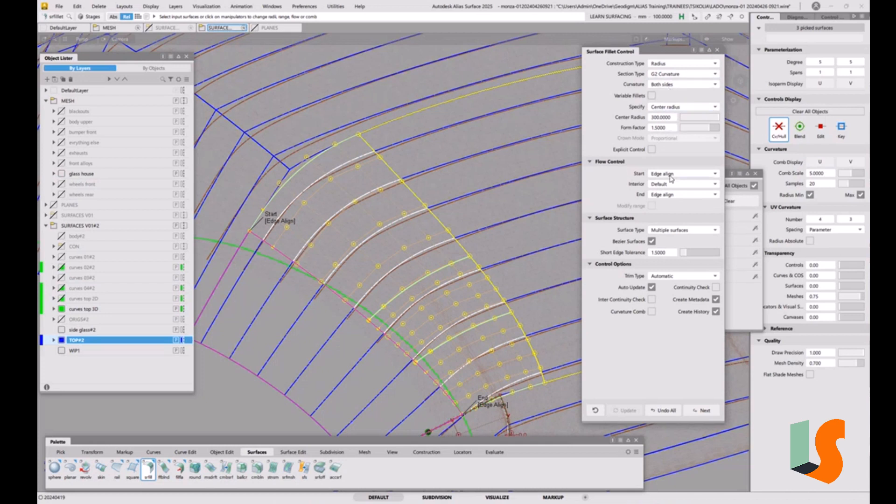
# Step: Inspect the G2 fillet's U curvature comb and radius labels, and hide the comb again
pyautogui.click(703, 110)
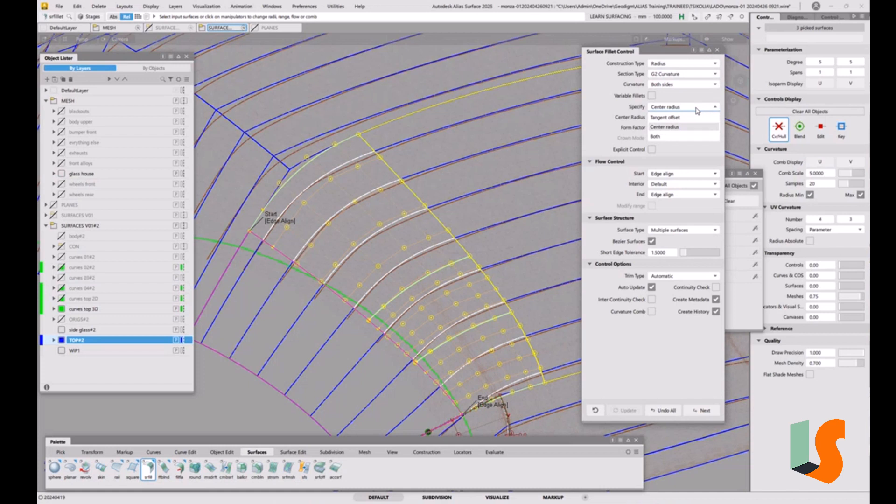
pyautogui.click(687, 98)
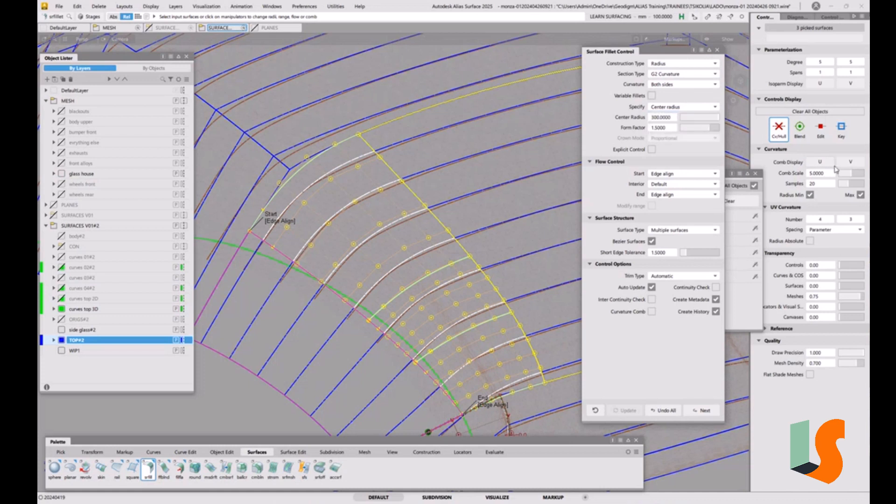
pyautogui.click(819, 163)
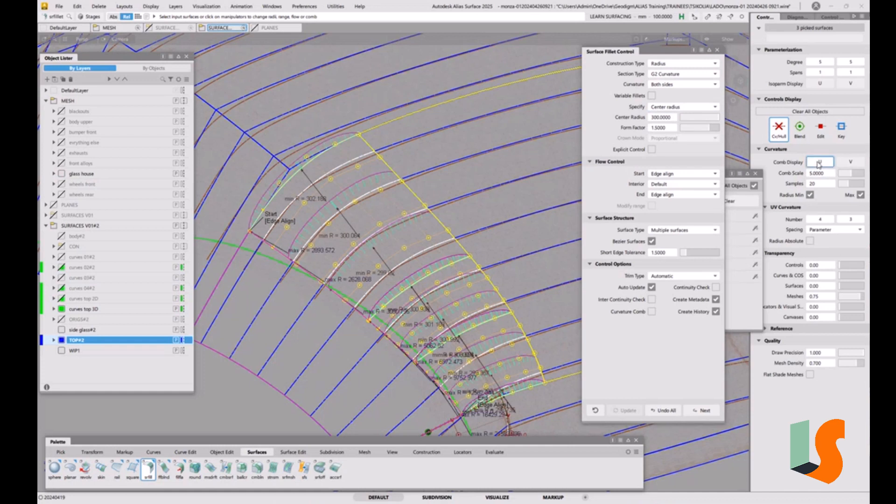
pyautogui.click(819, 162)
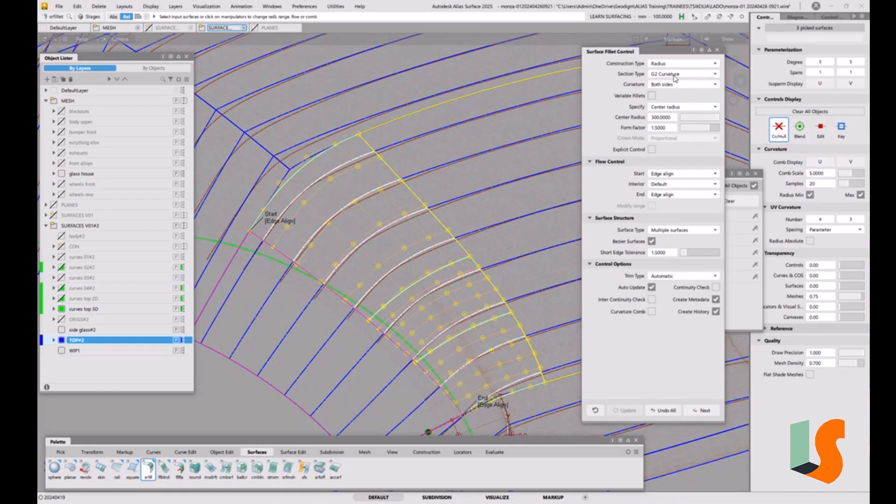
# Step: Change the corner fillet's construction type from Radius to Arc (Chord), keeping the G2 Curvature section on both sides
pyautogui.click(685, 86)
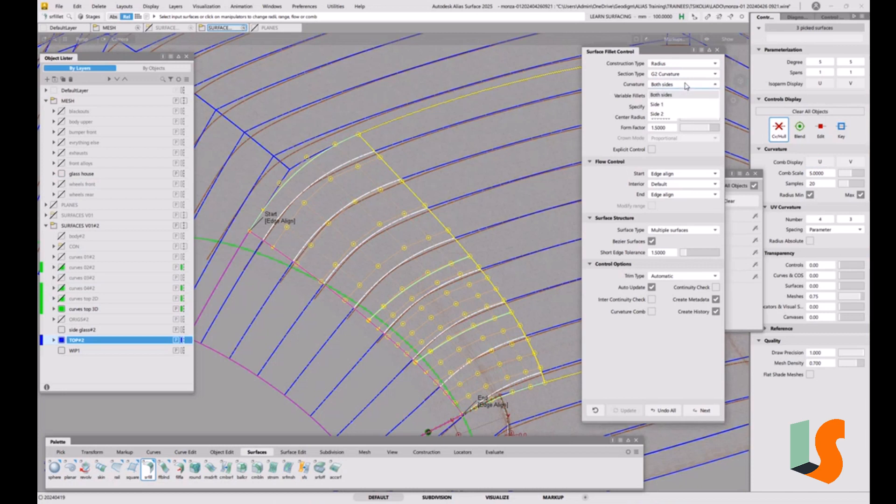
pyautogui.click(612, 93)
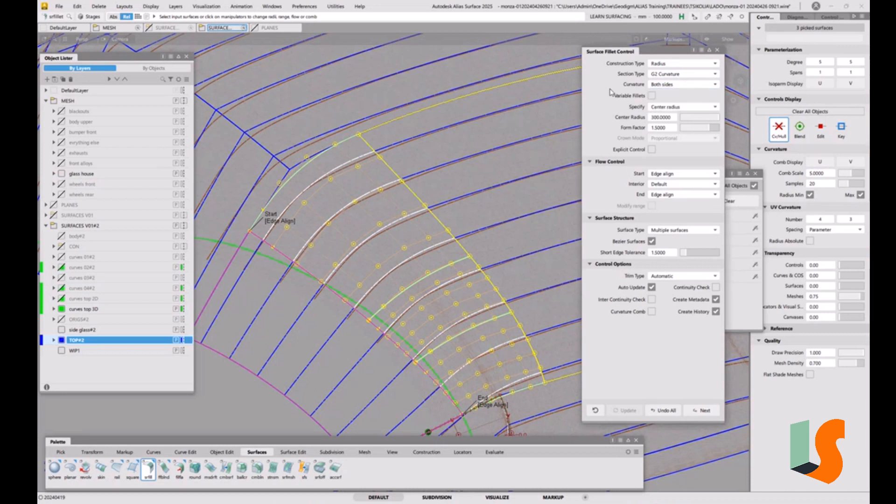
pyautogui.click(669, 65)
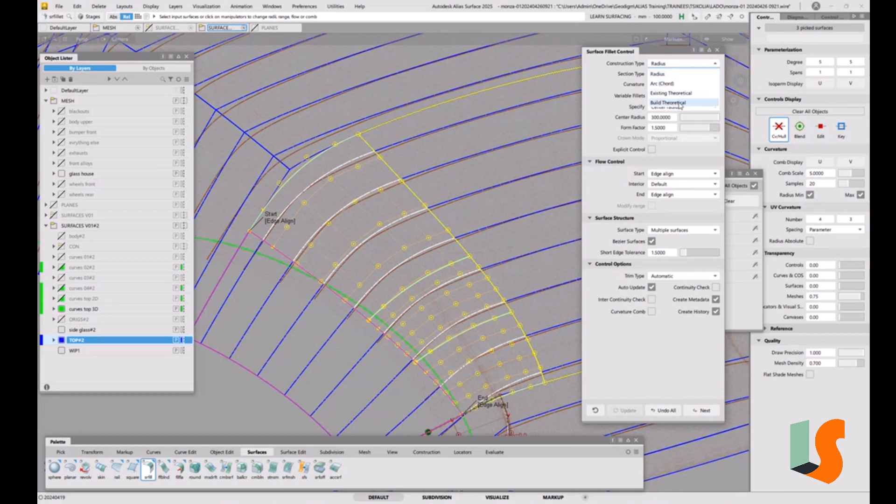
pyautogui.click(596, 83)
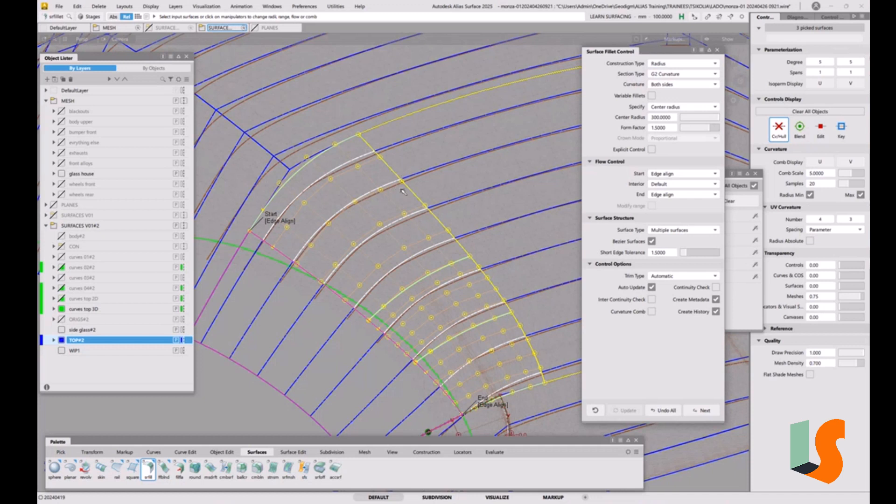
pyautogui.click(680, 65)
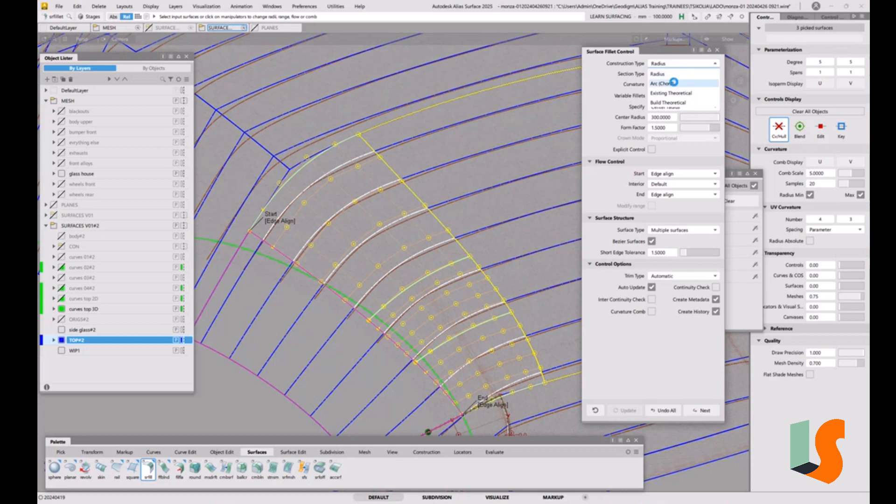
pyautogui.click(675, 83)
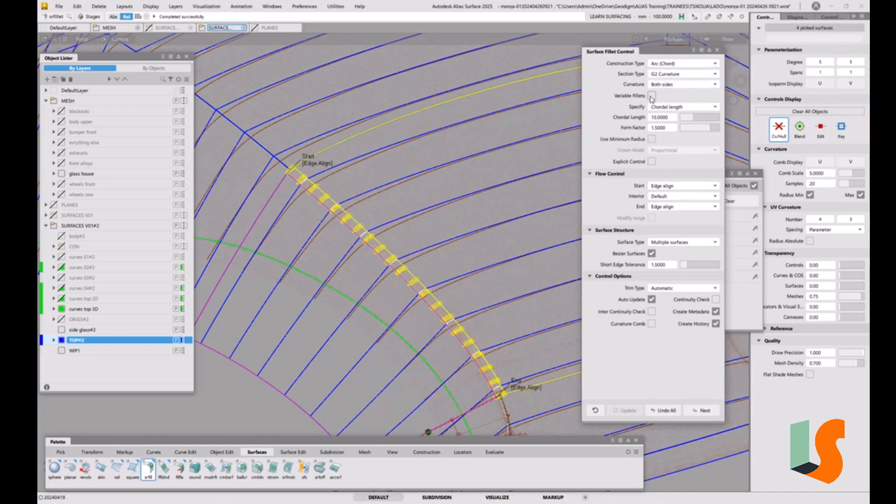
# Step: Set the corner fillet's chordal length to 300 mm
pyautogui.doubleClick(661, 118)
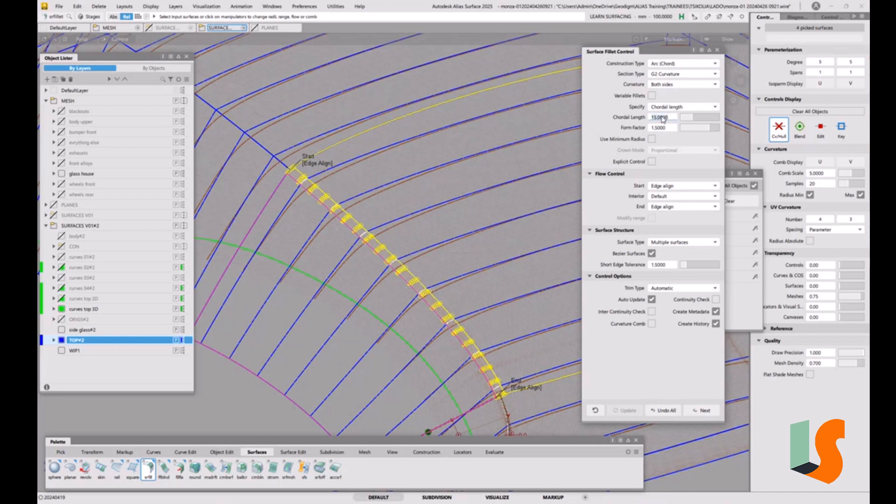
pyautogui.write('1')
pyautogui.press('Return')
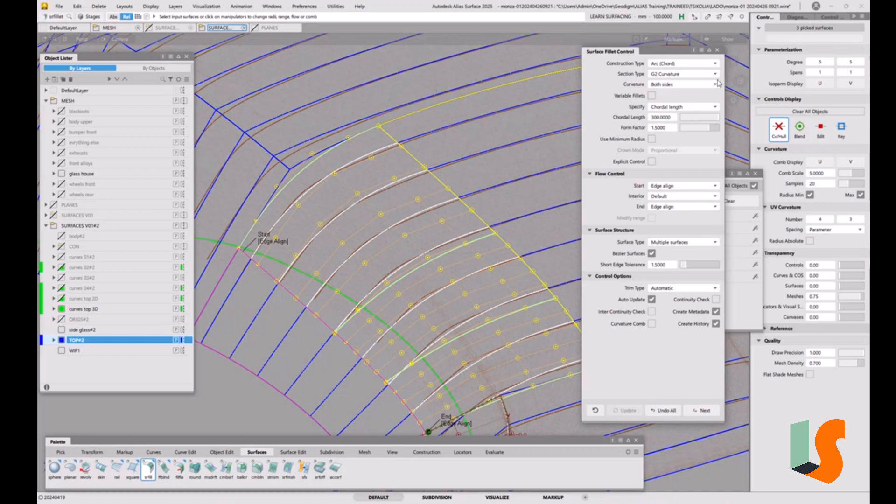
# Step: Compare the chordal fillet with the G1 Circular section type and return it to G2 Curvature
pyautogui.click(680, 75)
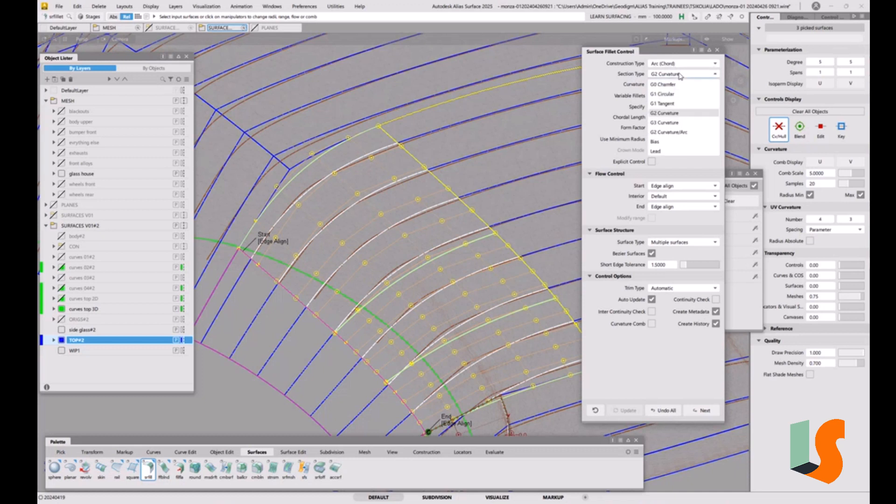
pyautogui.click(675, 94)
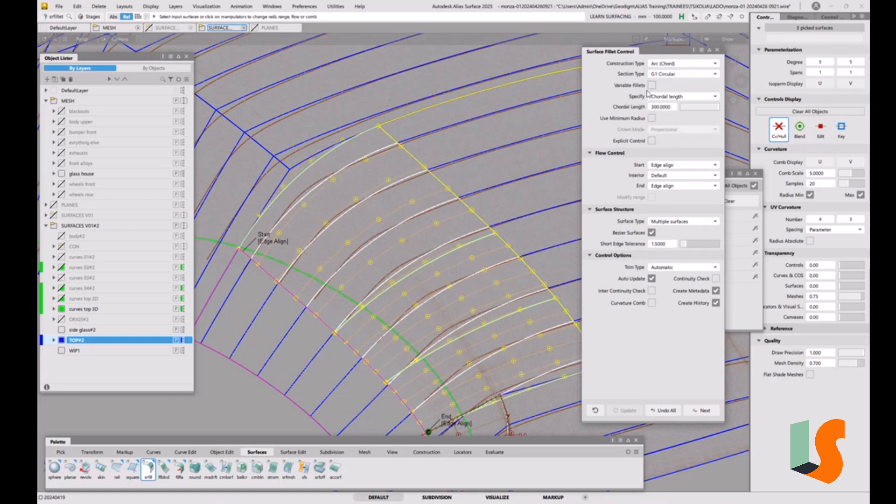
pyautogui.click(673, 75)
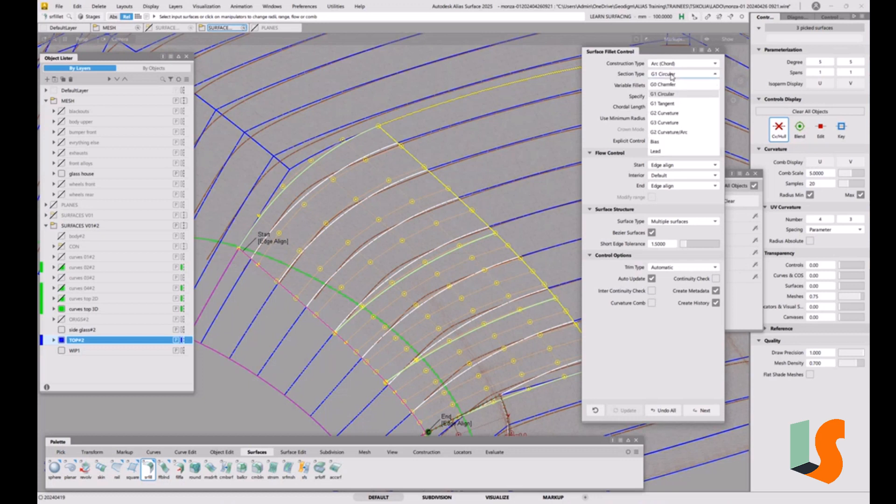
pyautogui.click(670, 115)
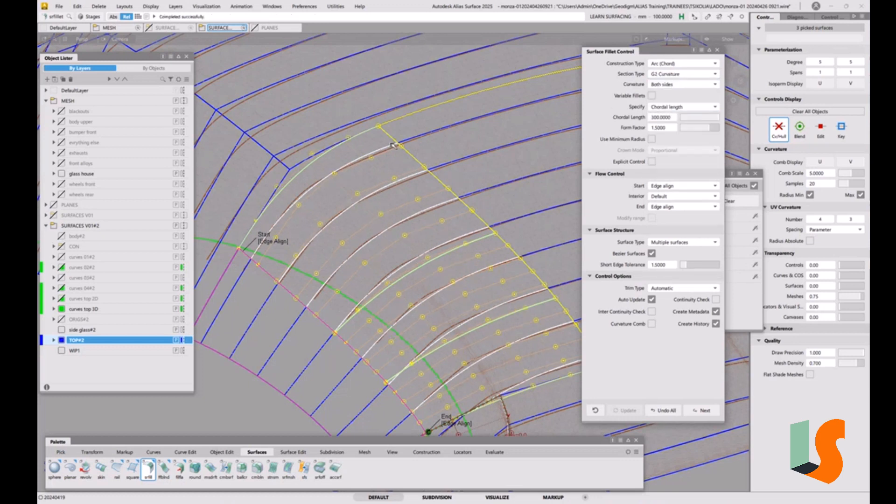
# Step: Turn on the continuity check for the G2 corner fillet and examine its edges
pyautogui.click(717, 299)
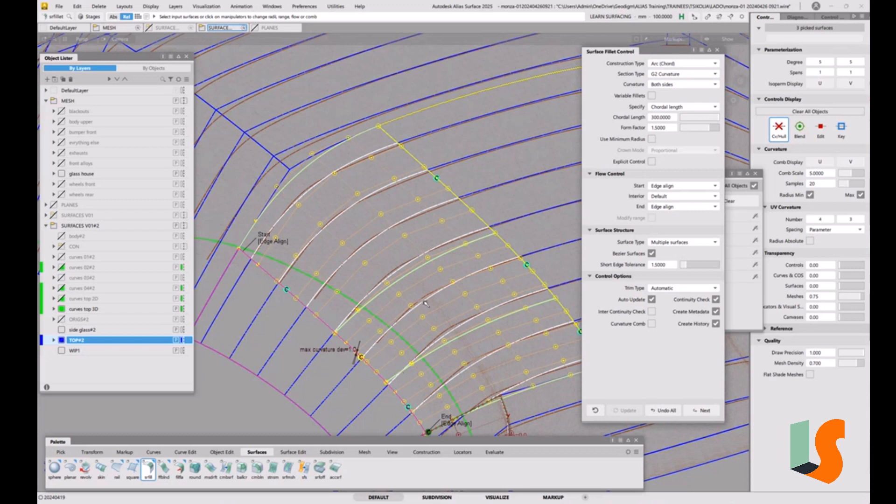
pyautogui.keyDown('alt'); pyautogui.keyDown('shift'); pyautogui.moveTo(437, 279); pyautogui.dragTo(388, 188); pyautogui.keyUp('shift'); pyautogui.keyUp('alt')
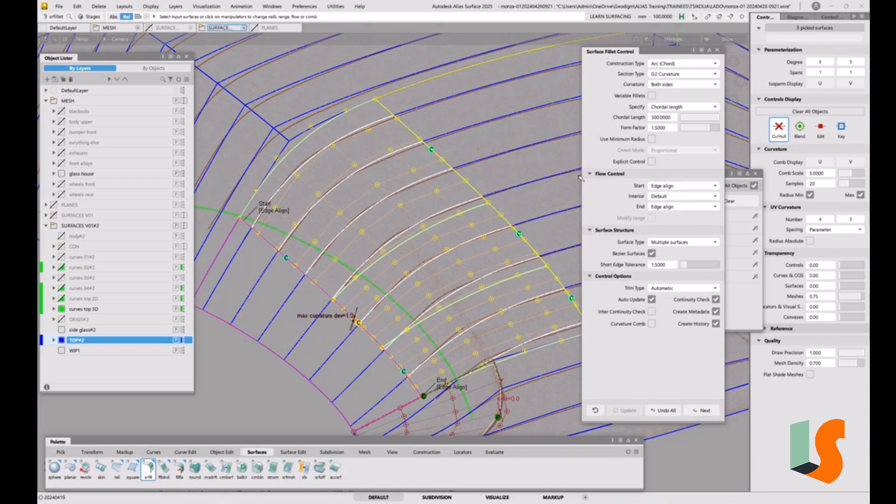
# Step: Try explicit control on the fillet with U degree 7 and 2 spans, and turn explicit control off again
pyautogui.click(652, 161)
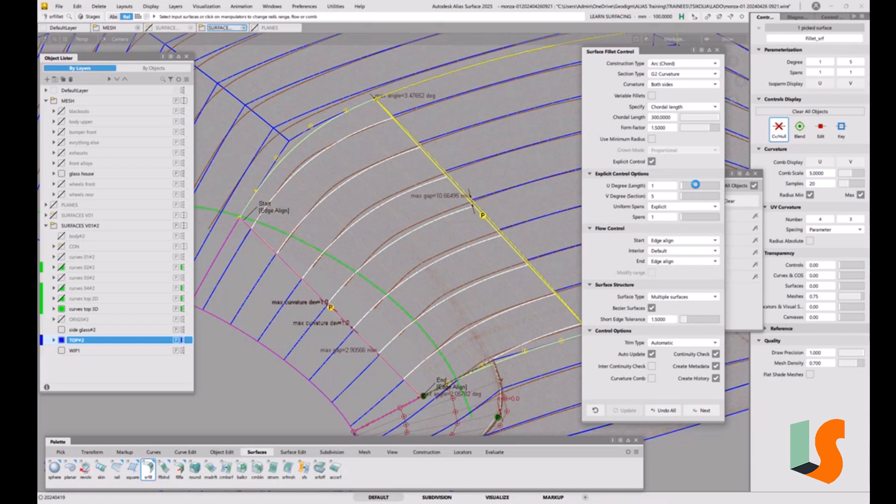
pyautogui.click(695, 185)
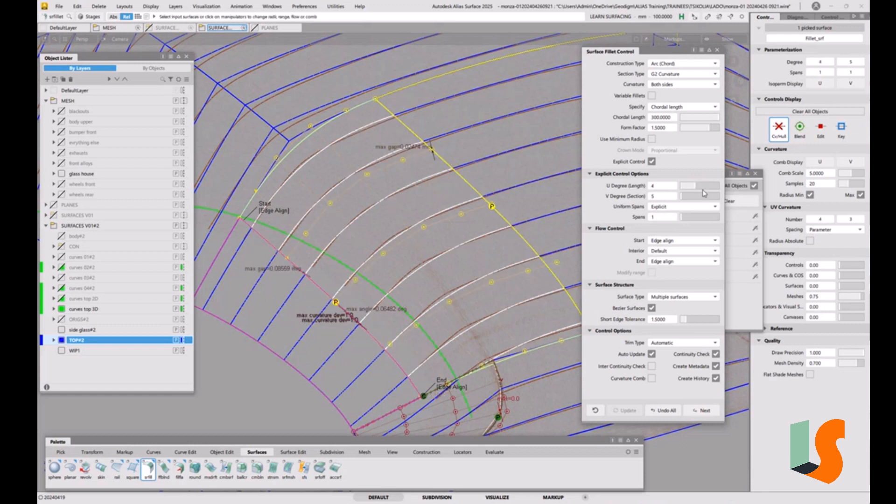
pyautogui.moveTo(704, 186); pyautogui.dragTo(712, 186)
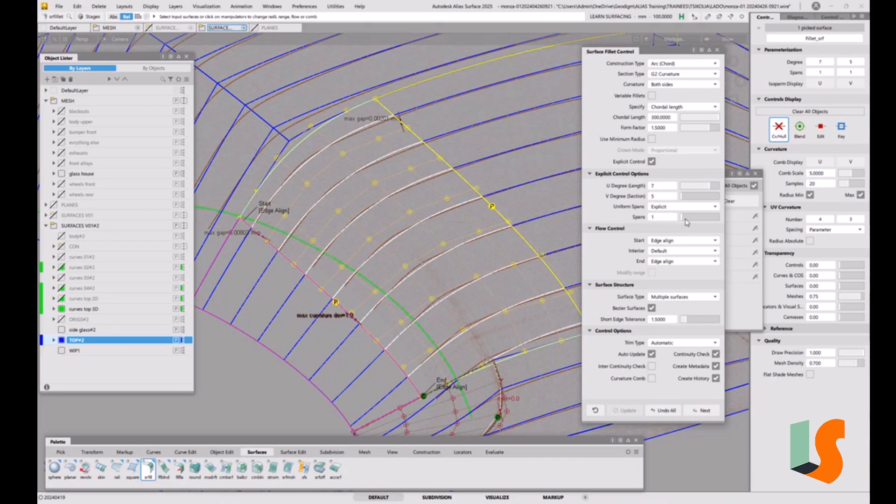
pyautogui.click(684, 217)
pyautogui.moveTo(684, 218); pyautogui.dragTo(685, 222)
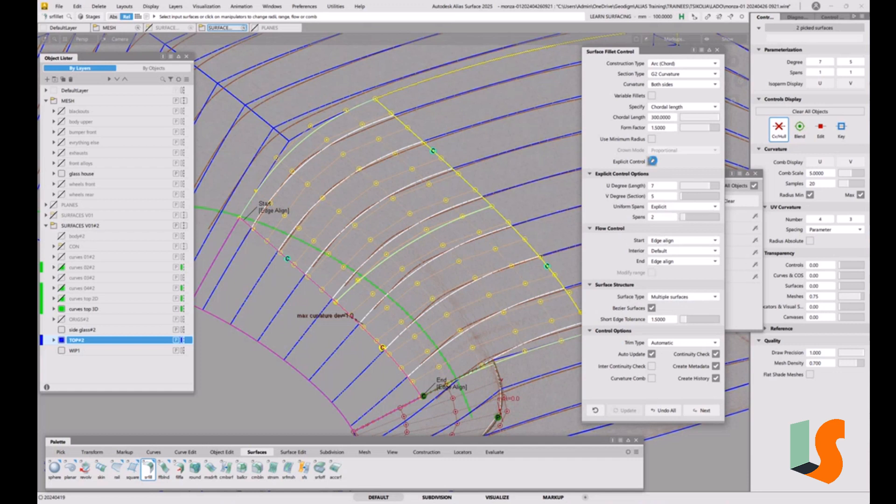
pyautogui.click(651, 162)
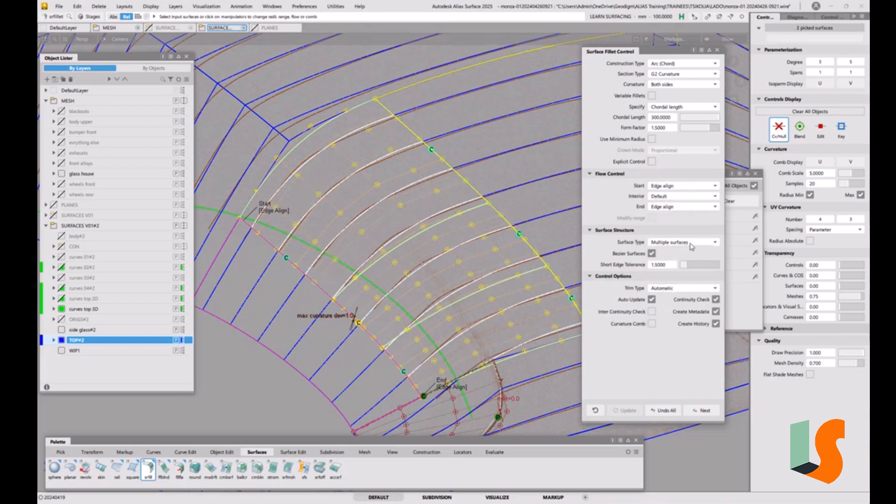
# Step: Compare the fillet as a single surface and without Bezier surfaces, and return it to multiple Bezier surfaces
pyautogui.click(665, 245)
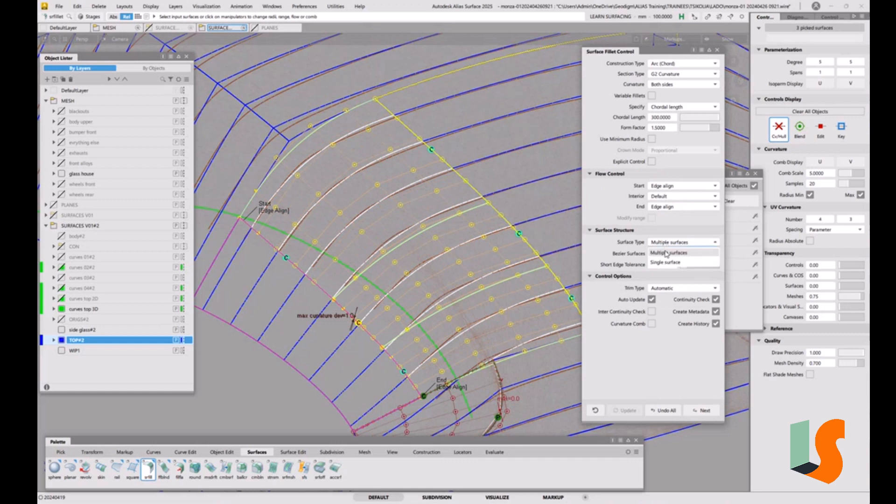
pyautogui.click(667, 262)
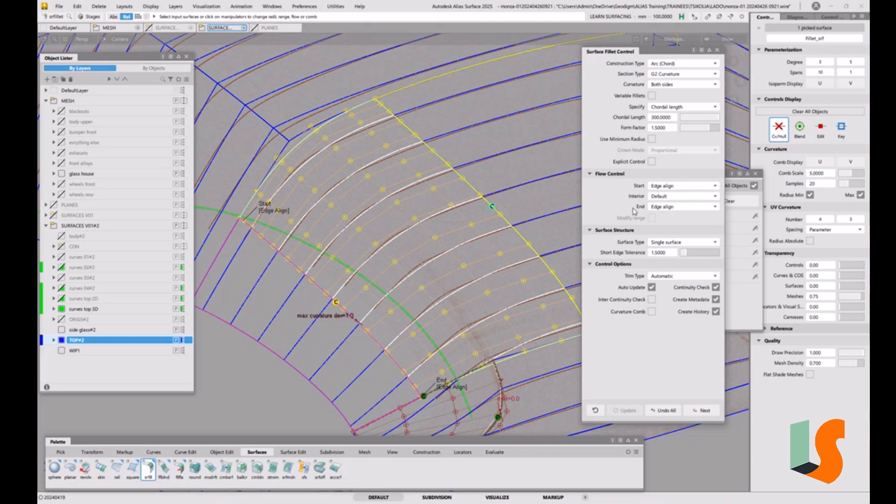
pyautogui.click(710, 243)
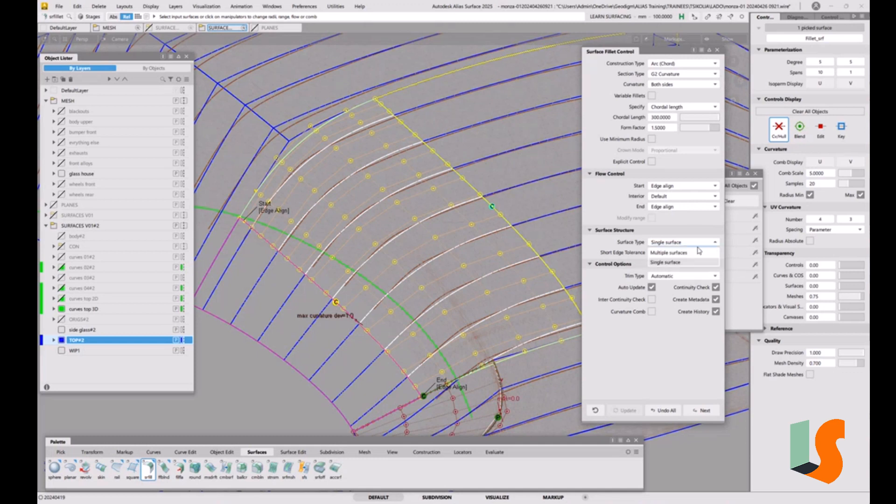
pyautogui.click(684, 252)
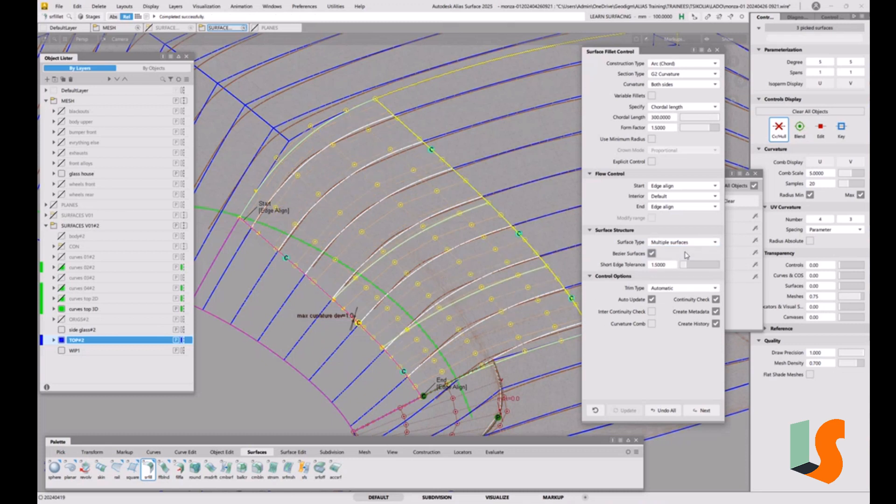
pyautogui.click(651, 253)
pyautogui.click(651, 254)
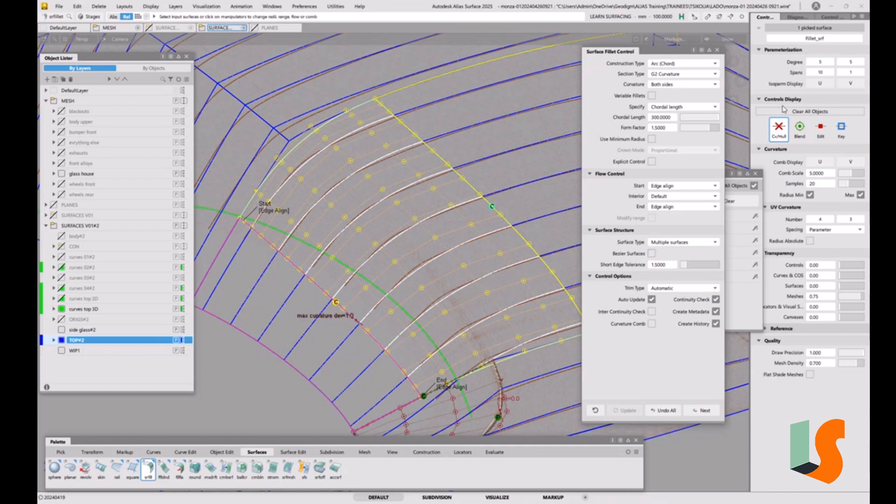
pyautogui.click(652, 254)
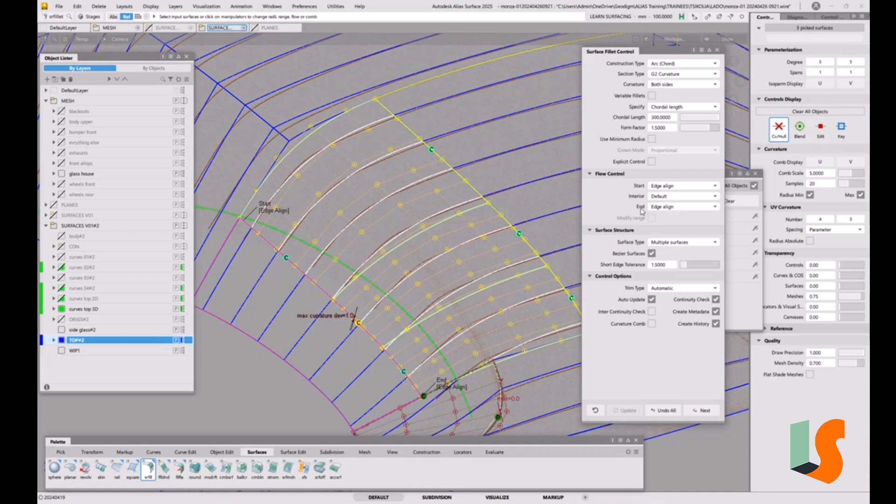
# Step: Try explicit control on the fillet with 3 spans, and switch explicit control off again
pyautogui.click(652, 161)
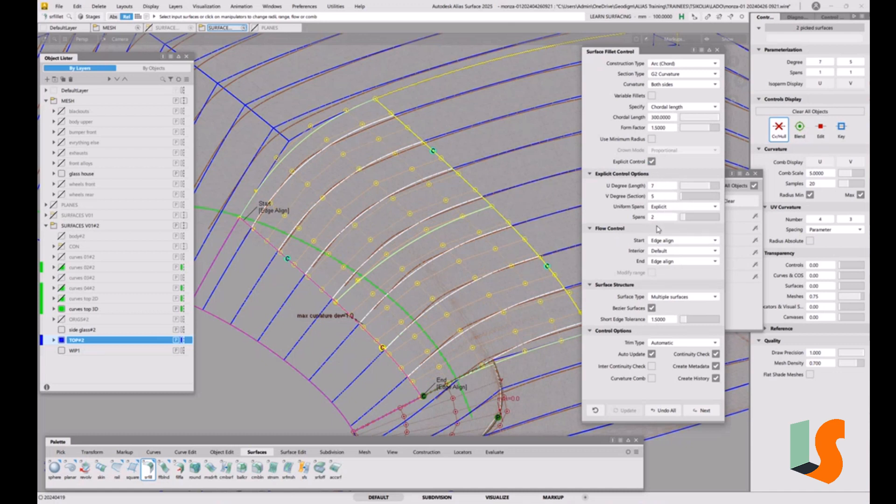
pyautogui.click(689, 218)
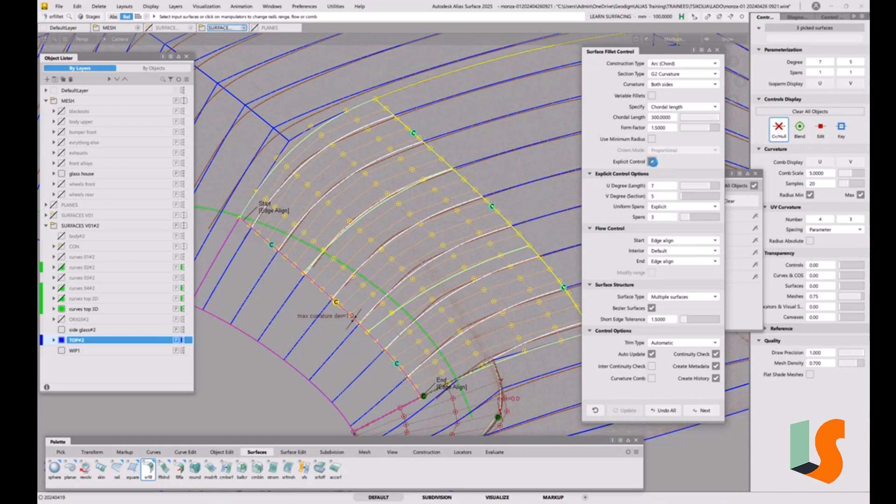
pyautogui.click(653, 162)
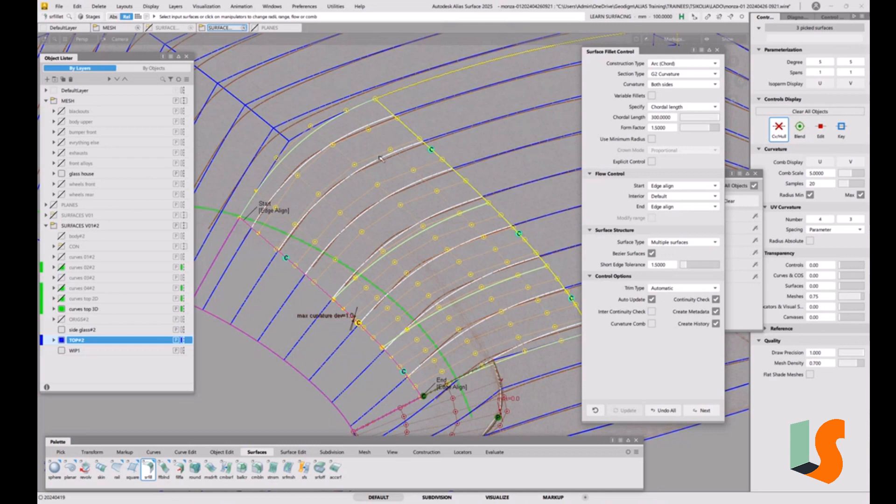
# Step: Examine the chordal fillet's shape and width along the corner from its start to its end against the mesh
pyautogui.keyDown('alt'); pyautogui.keyDown('shift'); pyautogui.moveTo(391, 146); pyautogui.dragTo(369, 226); pyautogui.keyUp('shift'); pyautogui.keyUp('alt')
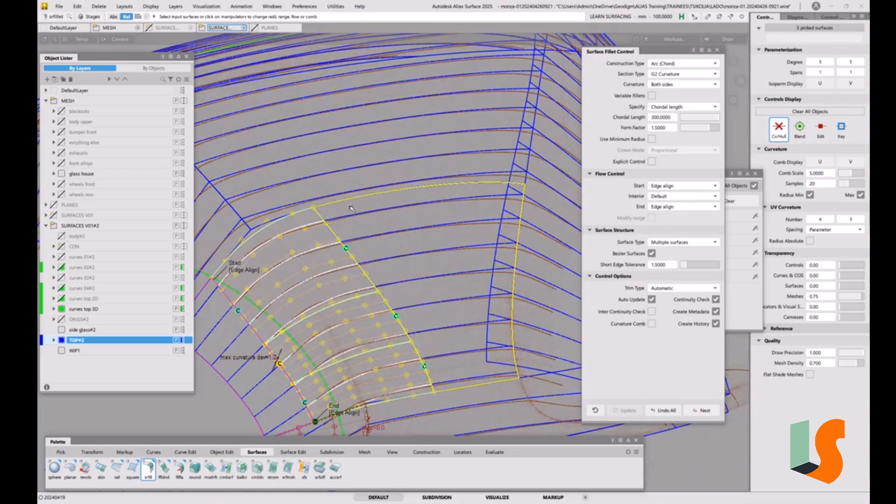
pyautogui.keyDown('alt'); pyautogui.keyDown('shift'); pyautogui.moveTo(350, 209); pyautogui.dragTo(474, 237); pyautogui.keyUp('shift'); pyautogui.keyUp('alt')
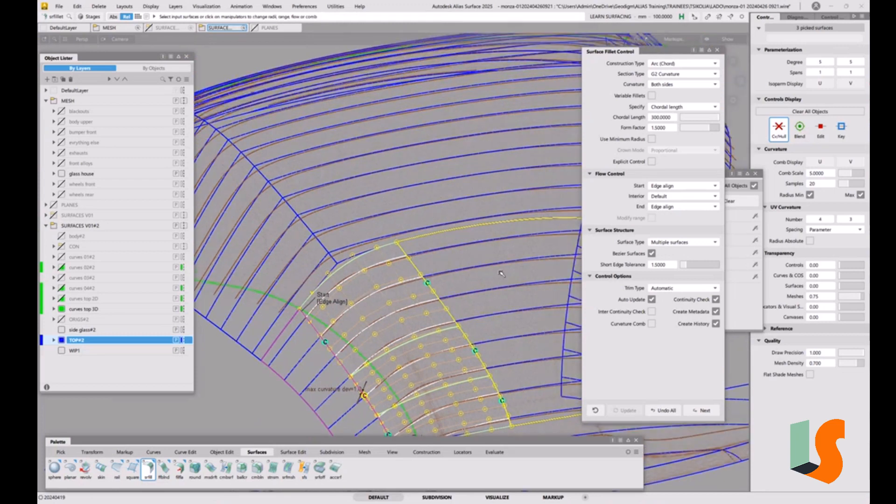
pyautogui.keyDown('alt'); pyautogui.keyDown('shift'); pyautogui.moveTo(431, 273); pyautogui.dragTo(465, 254, button='right'); pyautogui.keyUp('shift'); pyautogui.keyUp('alt')
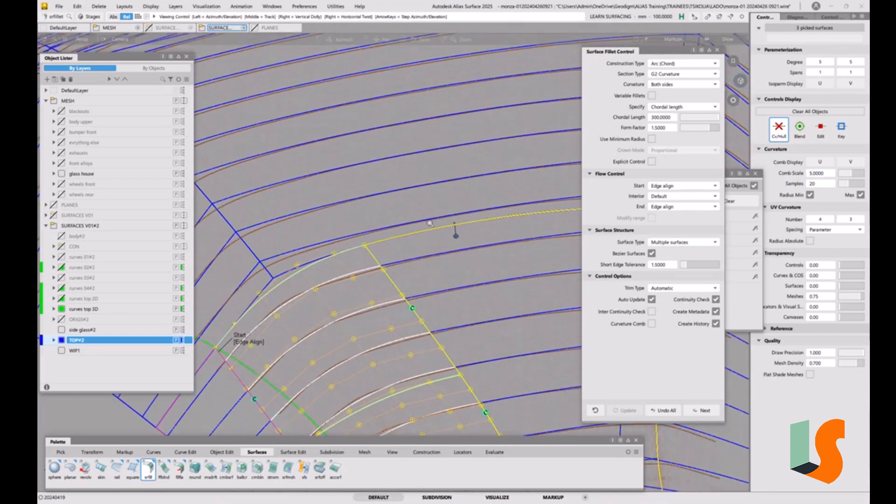
pyautogui.keyDown('alt'); pyautogui.keyDown('shift'); pyautogui.moveTo(465, 255); pyautogui.dragTo(497, 196, button='middle'); pyautogui.keyUp('shift'); pyautogui.keyUp('alt')
pyautogui.keyDown('alt'); pyautogui.keyDown('shift'); pyautogui.moveTo(497, 196); pyautogui.dragTo(517, 182, button='right'); pyautogui.keyUp('shift'); pyautogui.keyUp('alt')
pyautogui.keyDown('alt'); pyautogui.keyDown('shift'); pyautogui.moveTo(517, 182); pyautogui.dragTo(615, 145, button='middle'); pyautogui.keyUp('shift'); pyautogui.keyUp('alt')
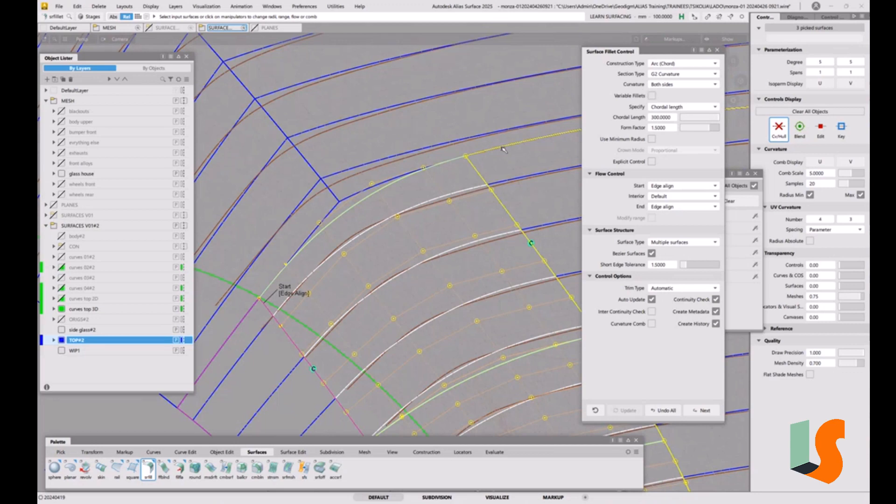
pyautogui.keyDown('alt'); pyautogui.keyDown('shift'); pyautogui.moveTo(479, 158); pyautogui.dragTo(550, 266, button='right'); pyautogui.keyUp('shift'); pyautogui.keyUp('alt')
pyautogui.keyDown('alt'); pyautogui.keyDown('shift'); pyautogui.moveTo(551, 266); pyautogui.dragTo(423, 190, button='middle'); pyautogui.keyUp('shift'); pyautogui.keyUp('alt')
pyautogui.keyDown('alt'); pyautogui.keyDown('shift'); pyautogui.moveTo(423, 190); pyautogui.dragTo(410, 186); pyautogui.keyUp('shift'); pyautogui.keyUp('alt')
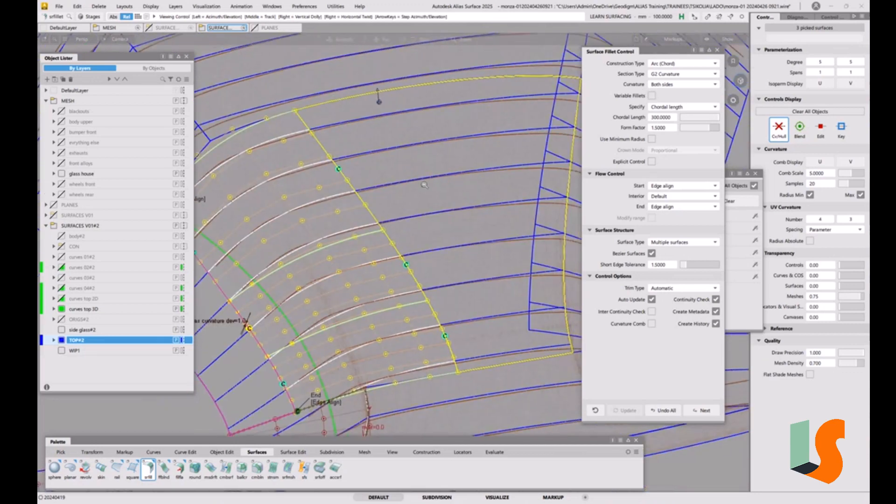
pyautogui.keyDown('alt'); pyautogui.keyDown('shift'); pyautogui.moveTo(411, 186); pyautogui.dragTo(387, 188, button='right'); pyautogui.keyUp('shift'); pyautogui.keyUp('alt')
pyautogui.keyDown('alt'); pyautogui.keyDown('shift'); pyautogui.moveTo(386, 187); pyautogui.dragTo(420, 219); pyautogui.keyUp('shift'); pyautogui.keyUp('alt')
pyautogui.keyDown('alt'); pyautogui.keyDown('shift'); pyautogui.moveTo(420, 219); pyautogui.dragTo(448, 230, button='right'); pyautogui.keyUp('shift'); pyautogui.keyUp('alt')
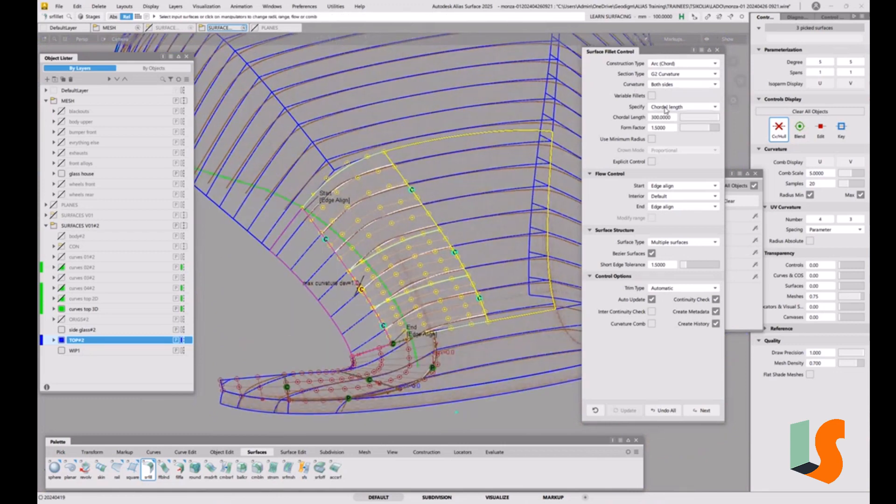
# Step: Change the corner fillet's construction type from Arc (Chord) to Radius
pyautogui.click(665, 108)
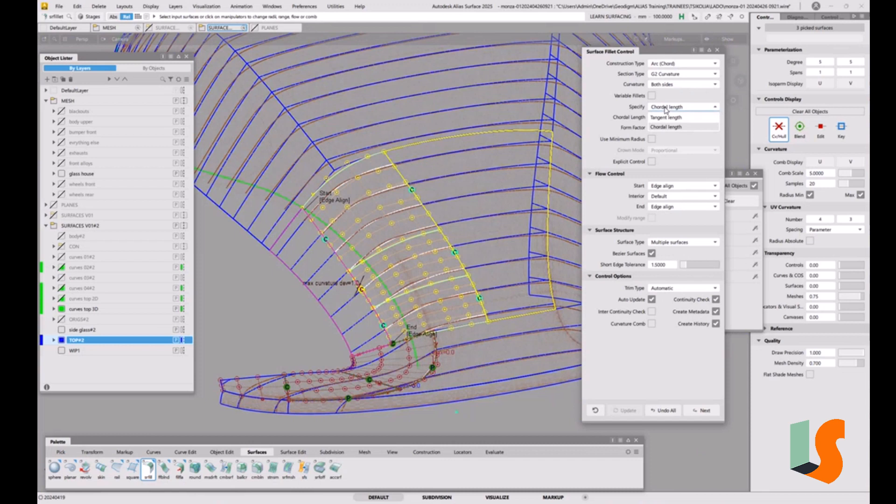
pyautogui.click(672, 97)
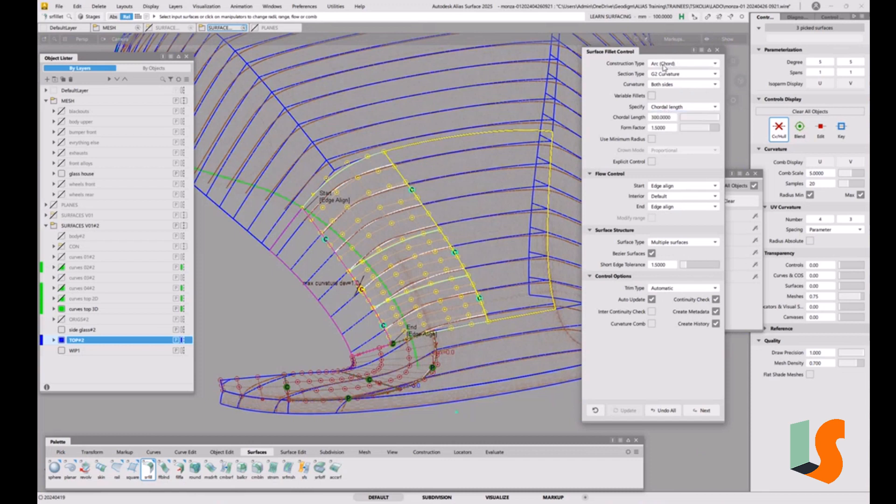
pyautogui.click(669, 64)
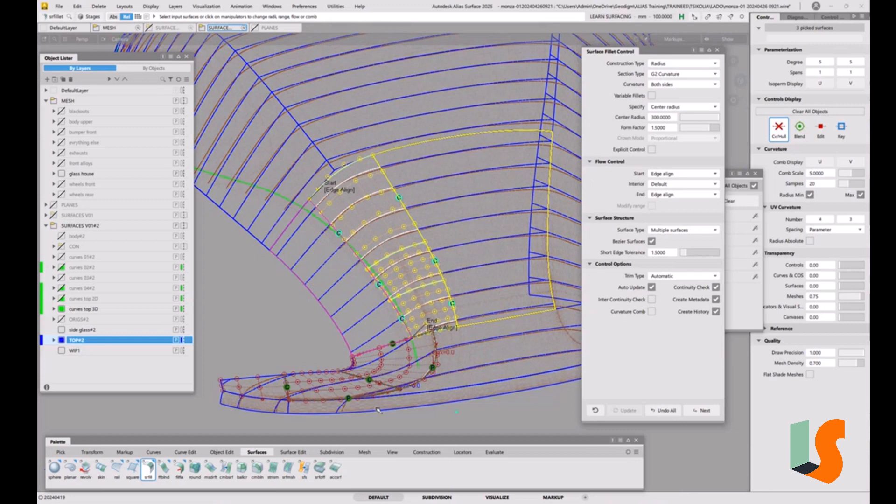
# Step: Examine how the Radius fillet's width and edges run along the corner from end to start
pyautogui.keyDown('alt'); pyautogui.keyDown('shift'); pyautogui.moveTo(427, 344); pyautogui.dragTo(445, 335); pyautogui.keyUp('shift'); pyautogui.keyUp('alt')
pyautogui.keyDown('alt'); pyautogui.keyDown('shift'); pyautogui.moveTo(445, 335); pyautogui.dragTo(465, 331, button='right'); pyautogui.keyUp('shift'); pyautogui.keyUp('alt')
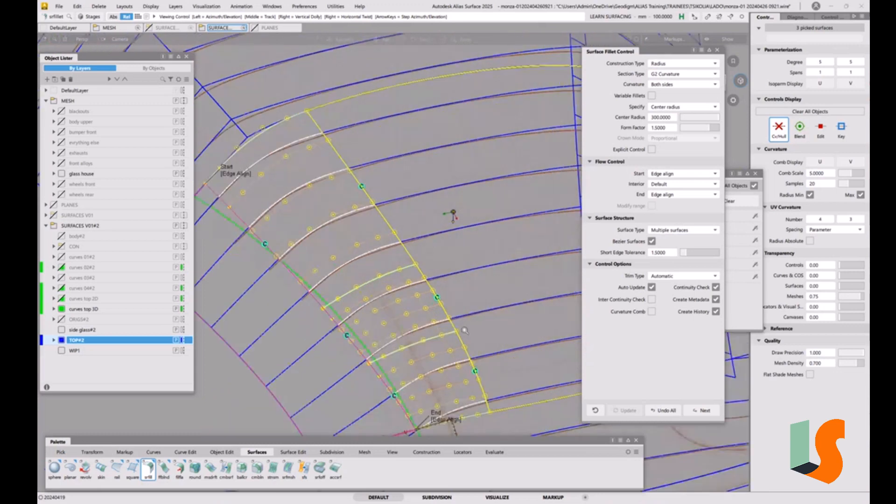
pyautogui.keyDown('alt'); pyautogui.keyDown('shift'); pyautogui.moveTo(465, 330); pyautogui.dragTo(474, 267, button='middle'); pyautogui.keyUp('shift'); pyautogui.keyUp('alt')
pyautogui.keyDown('alt'); pyautogui.keyDown('shift'); pyautogui.moveTo(474, 267); pyautogui.dragTo(481, 240); pyautogui.keyUp('shift'); pyautogui.keyUp('alt')
pyautogui.keyDown('alt'); pyautogui.keyDown('shift'); pyautogui.moveTo(481, 239); pyautogui.dragTo(504, 260, button='middle'); pyautogui.keyUp('shift'); pyautogui.keyUp('alt')
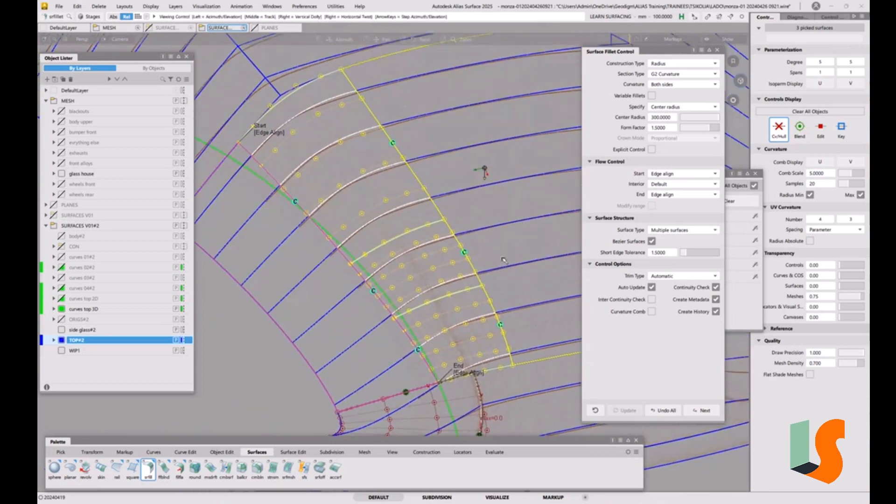
pyautogui.keyDown('alt'); pyautogui.keyDown('shift'); pyautogui.click(298, 123); pyautogui.keyUp('shift'); pyautogui.keyUp('alt')
pyautogui.keyDown('alt'); pyautogui.keyDown('shift'); pyautogui.moveTo(365, 144); pyautogui.dragTo(347, 129); pyautogui.keyUp('shift'); pyautogui.keyUp('alt')
pyautogui.keyDown('alt'); pyautogui.keyDown('shift'); pyautogui.moveTo(347, 128); pyautogui.dragTo(426, 203, button='middle'); pyautogui.keyUp('shift'); pyautogui.keyUp('alt')
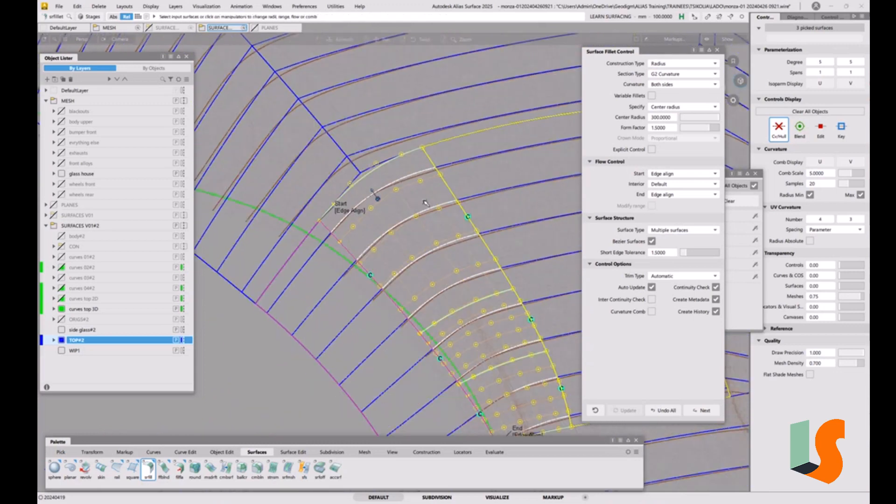
pyautogui.keyDown('alt'); pyautogui.keyDown('shift'); pyautogui.click(391, 184); pyautogui.keyUp('shift'); pyautogui.keyUp('alt')
pyautogui.keyDown('alt'); pyautogui.keyDown('shift'); pyautogui.moveTo(391, 185); pyautogui.dragTo(453, 169, button='right'); pyautogui.keyUp('shift'); pyautogui.keyUp('alt')
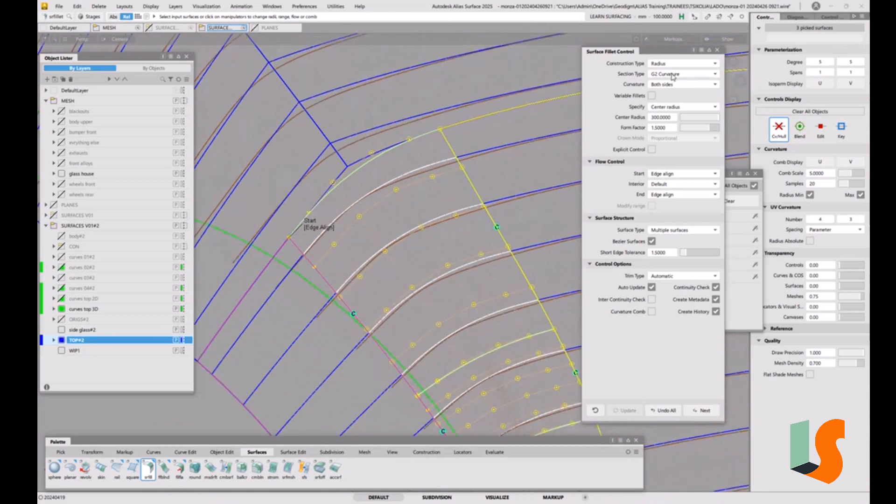
# Step: Examine how closely the Radius fillet's cross-sections follow the mesh sections near the fillet's start and along its edges
pyautogui.keyDown('alt'); pyautogui.keyDown('shift'); pyautogui.moveTo(392, 182); pyautogui.dragTo(396, 174); pyautogui.keyUp('shift'); pyautogui.keyUp('alt')
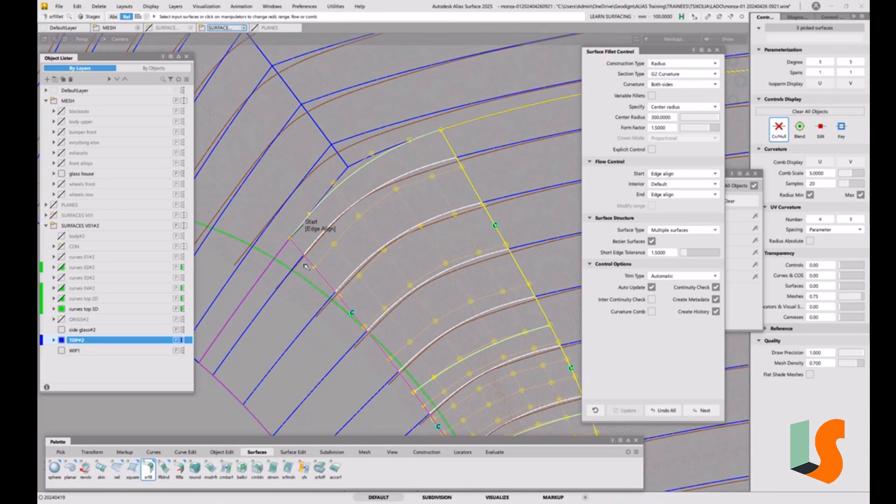
pyautogui.scroll(-2, 391, 223)
pyautogui.scroll(4, 392, 223)
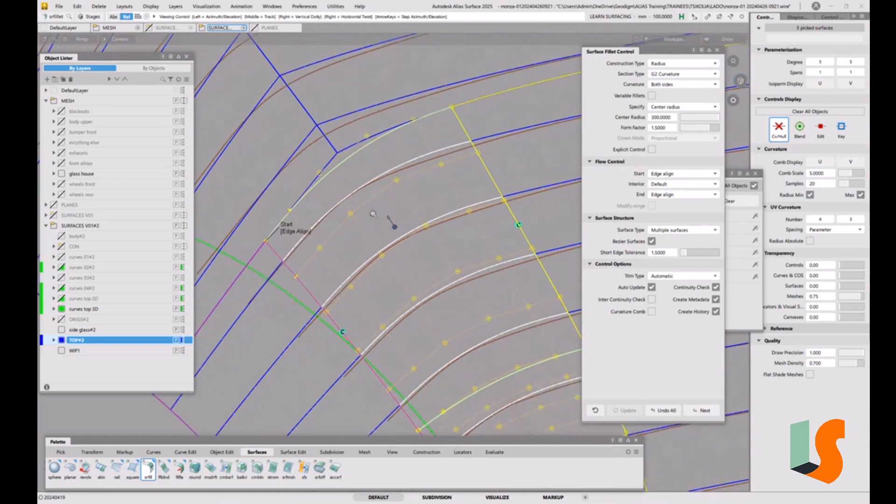
pyautogui.keyDown('alt'); pyautogui.keyDown('shift'); pyautogui.moveTo(373, 204); pyautogui.dragTo(386, 258, button='right'); pyautogui.keyUp('shift'); pyautogui.keyUp('alt')
pyautogui.keyDown('alt'); pyautogui.keyDown('shift'); pyautogui.moveTo(386, 257); pyautogui.dragTo(350, 206, button='middle'); pyautogui.keyUp('shift'); pyautogui.keyUp('alt')
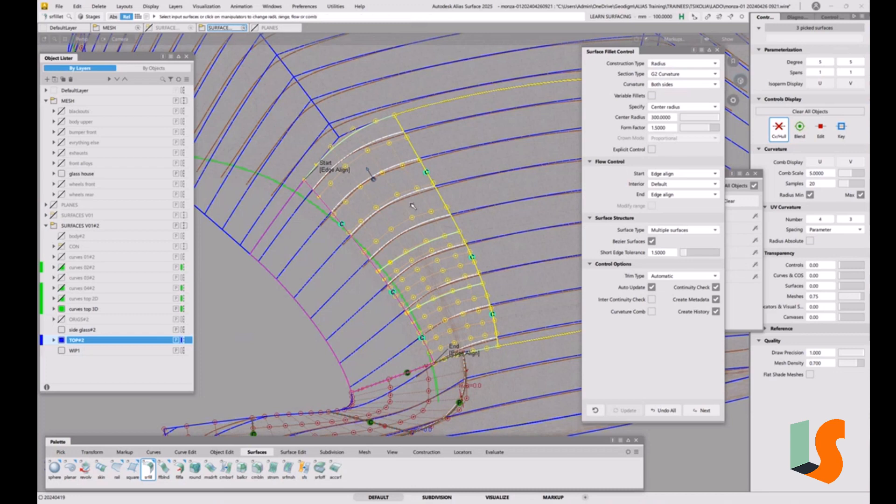
pyautogui.keyDown('alt'); pyautogui.keyDown('shift'); pyautogui.moveTo(373, 177); pyautogui.dragTo(411, 138, button='right'); pyautogui.keyUp('shift'); pyautogui.keyUp('alt')
pyautogui.keyDown('alt'); pyautogui.keyDown('shift'); pyautogui.moveTo(411, 138); pyautogui.dragTo(405, 200); pyautogui.keyUp('shift'); pyautogui.keyUp('alt')
pyautogui.keyDown('alt'); pyautogui.keyDown('shift'); pyautogui.moveTo(405, 200); pyautogui.dragTo(426, 194, button='right'); pyautogui.keyUp('shift'); pyautogui.keyUp('alt')
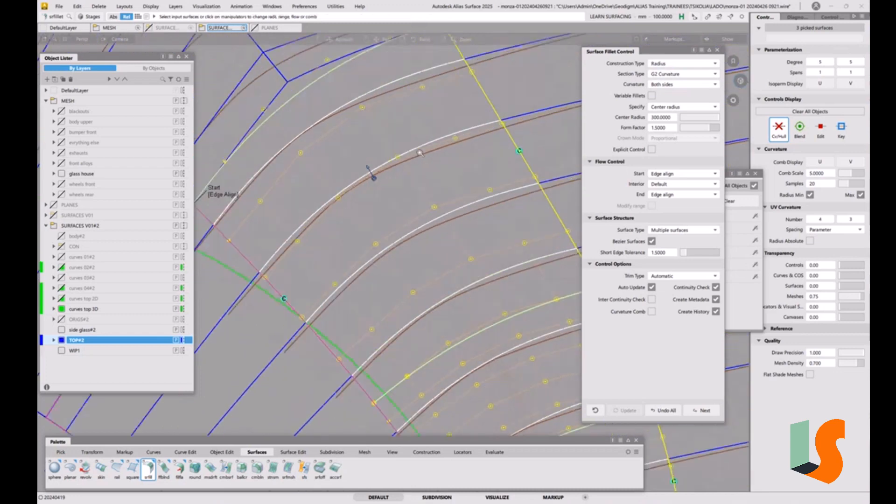
pyautogui.keyDown('alt'); pyautogui.keyDown('shift'); pyautogui.moveTo(426, 194); pyautogui.dragTo(466, 133, button='middle'); pyautogui.keyUp('shift'); pyautogui.keyUp('alt')
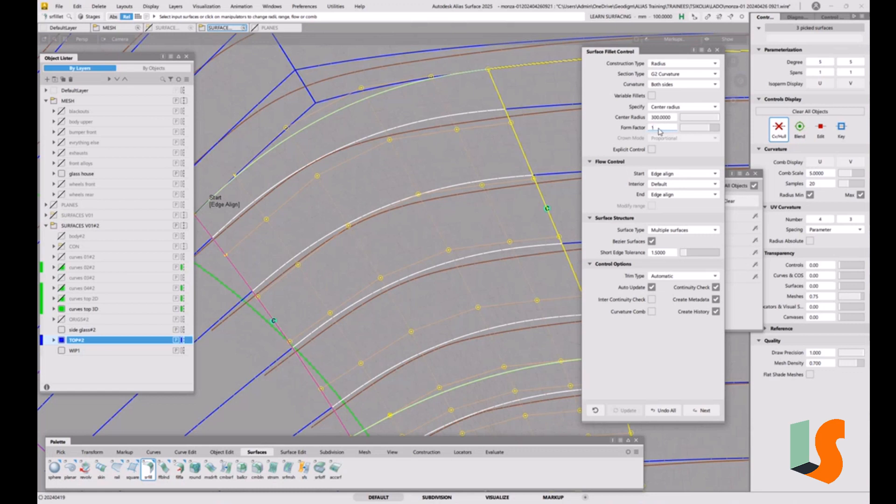
# Step: Set the corner fillet's form factor to 1
pyautogui.click(658, 128)
pyautogui.press('Return')
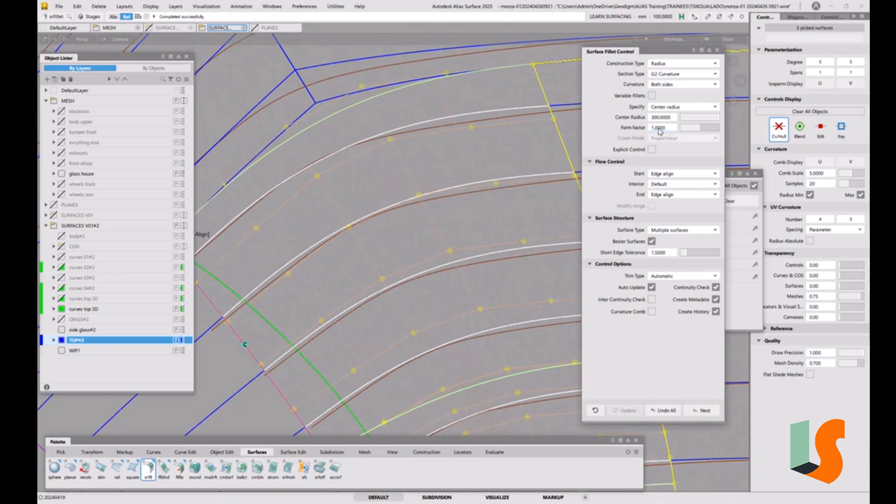
pyautogui.keyDown('alt'); pyautogui.keyDown('shift'); pyautogui.moveTo(508, 149); pyautogui.dragTo(489, 190, button='right'); pyautogui.keyUp('shift'); pyautogui.keyUp('alt')
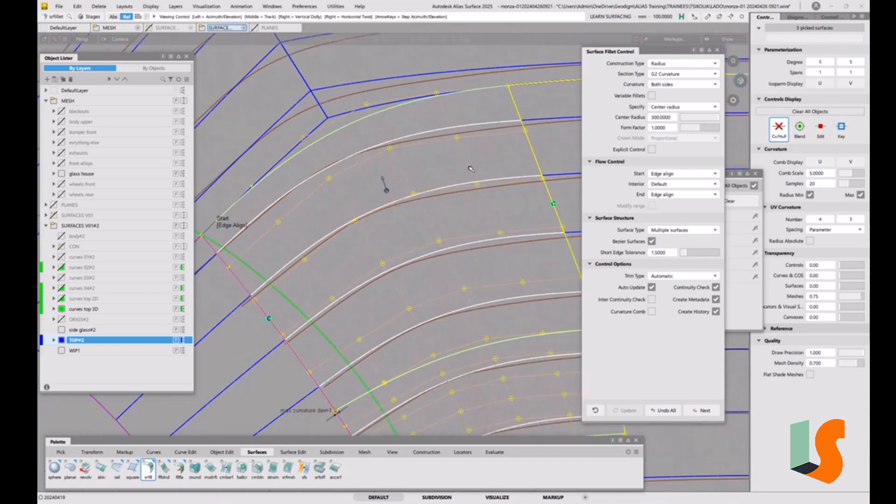
pyautogui.keyDown('alt'); pyautogui.keyDown('shift'); pyautogui.moveTo(489, 190); pyautogui.dragTo(499, 176, button='middle'); pyautogui.keyUp('shift'); pyautogui.keyUp('alt')
pyautogui.moveTo(499, 177)
pyautogui.keyDown('alt'); pyautogui.keyDown('shift'); pyautogui.mouseDown()
pyautogui.moveTo(496, 150)
pyautogui.moveTo(492, 165)
pyautogui.mouseUp(); pyautogui.keyUp('shift'); pyautogui.keyUp('alt')
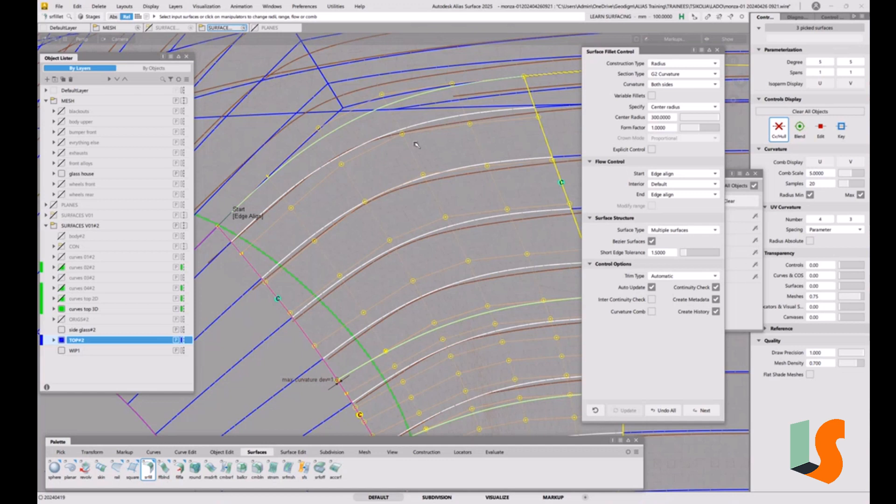
# Step: Try a center radius of 200 mm on the corner fillet
pyautogui.click(664, 120)
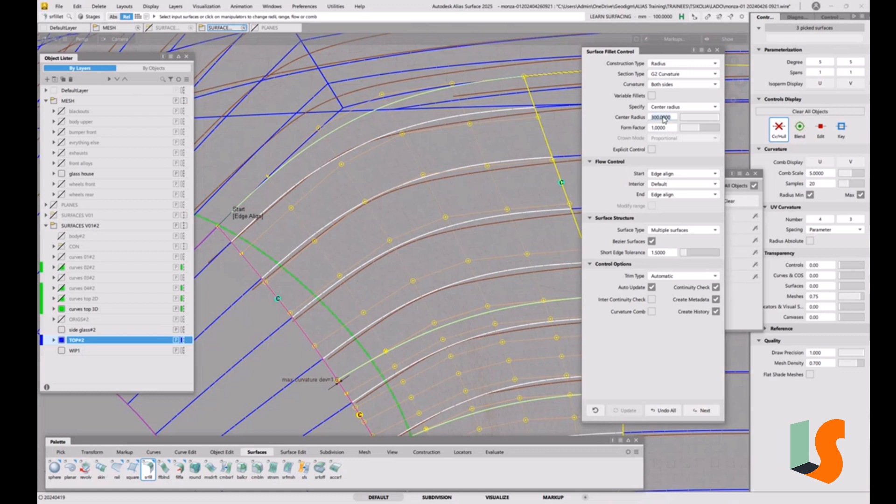
pyautogui.write('200')
pyautogui.press('Return')
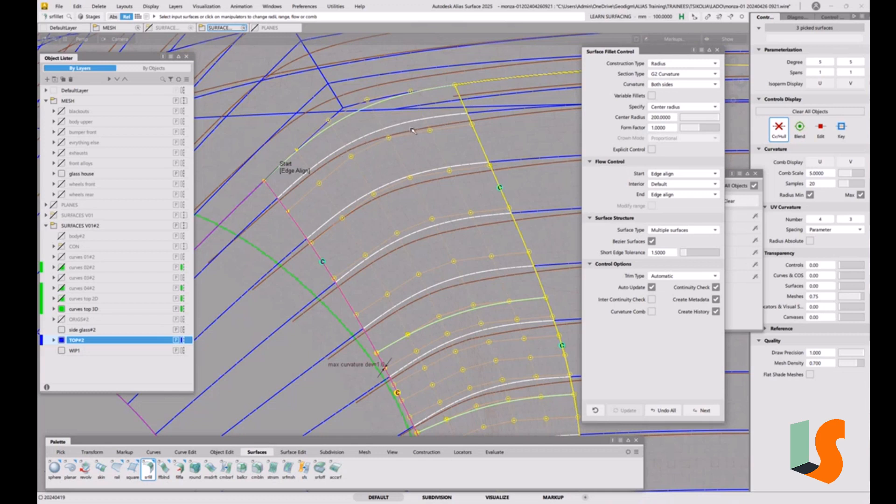
# Step: Set the corner fillet's center radius to 150 mm and check its fit to the mesh from several angles
pyautogui.click(663, 118)
pyautogui.write('150')
pyautogui.press('Return')
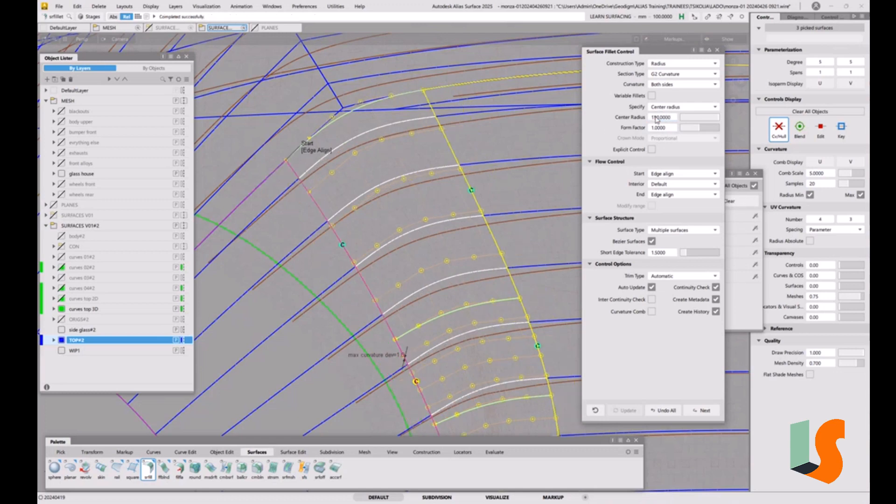
pyautogui.keyDown('alt'); pyautogui.keyDown('shift'); pyautogui.moveTo(411, 189); pyautogui.dragTo(440, 262, button='right'); pyautogui.keyUp('shift'); pyautogui.keyUp('alt')
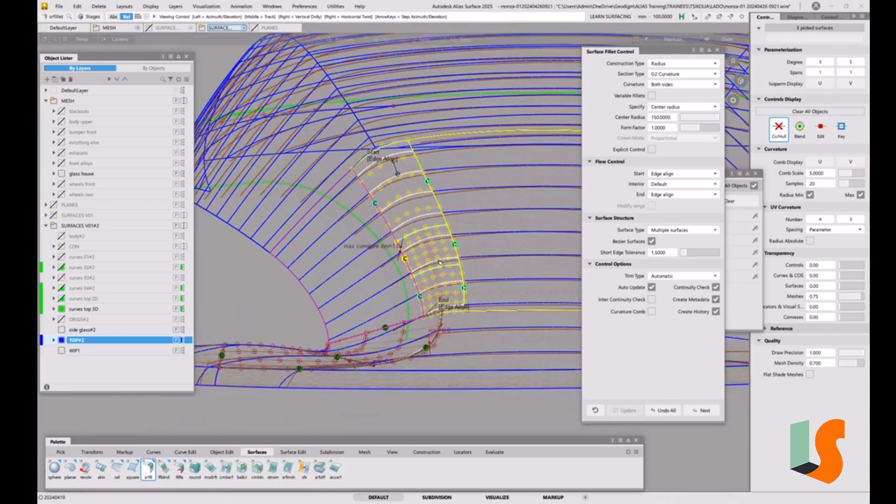
pyautogui.keyDown('alt'); pyautogui.keyDown('shift'); pyautogui.moveTo(439, 263); pyautogui.dragTo(497, 282); pyautogui.keyUp('shift'); pyautogui.keyUp('alt')
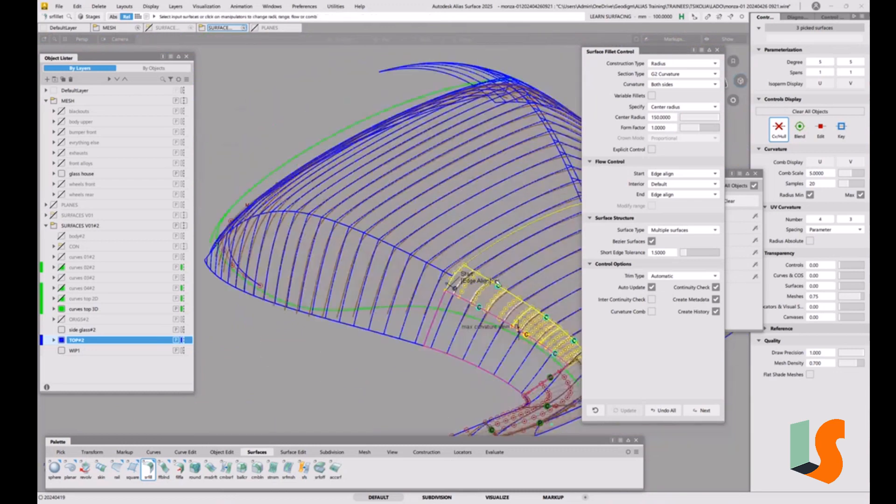
pyautogui.scroll(8, 496, 282)
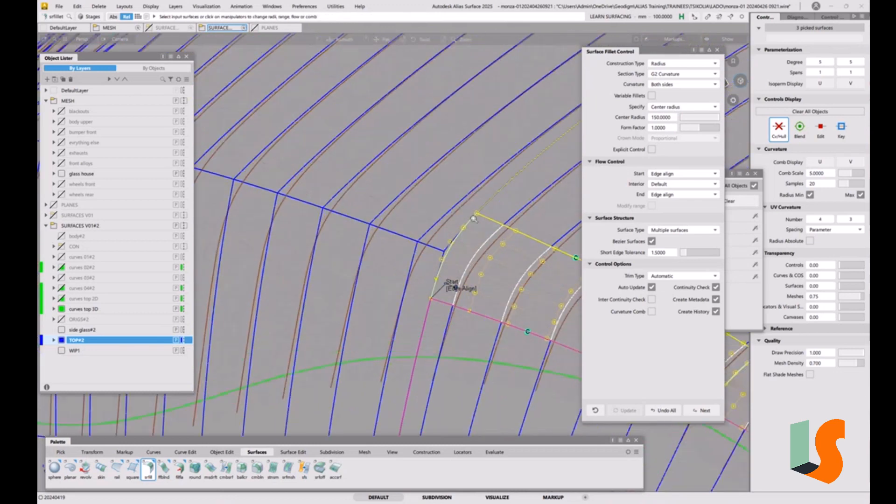
pyautogui.scroll(-10, 473, 219)
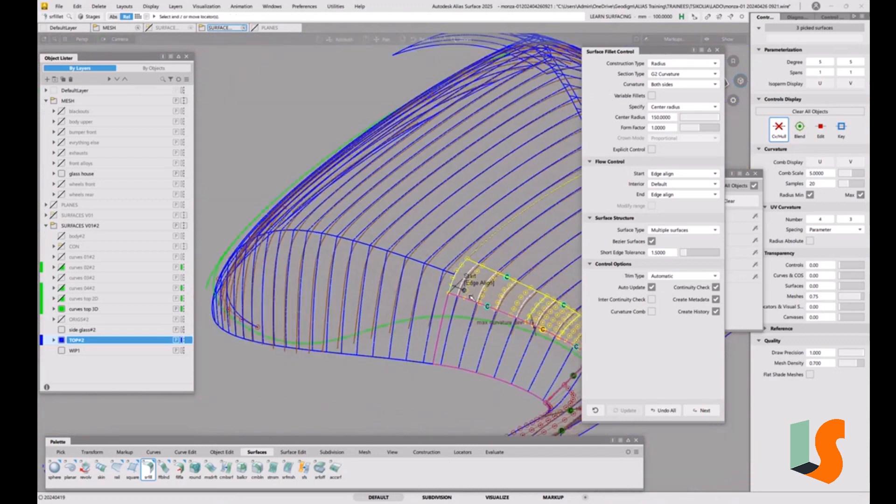
pyautogui.keyDown('alt'); pyautogui.keyDown('shift'); pyautogui.moveTo(471, 296); pyautogui.dragTo(504, 295, button='middle'); pyautogui.keyUp('shift'); pyautogui.keyUp('alt')
# Step: Close the fillet settings, deselect the fillet, and reopen the corner fillet for editing from its existing surfaces
pyautogui.click(717, 50)
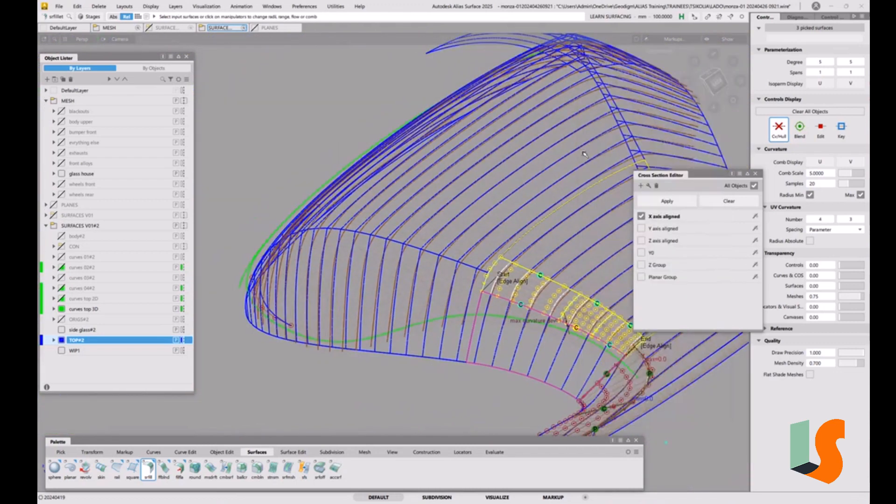
pyautogui.click(522, 269)
pyautogui.keyDown('alt'); pyautogui.keyDown('shift'); pyautogui.moveTo(523, 268); pyautogui.dragTo(464, 255); pyautogui.keyUp('shift'); pyautogui.keyUp('alt')
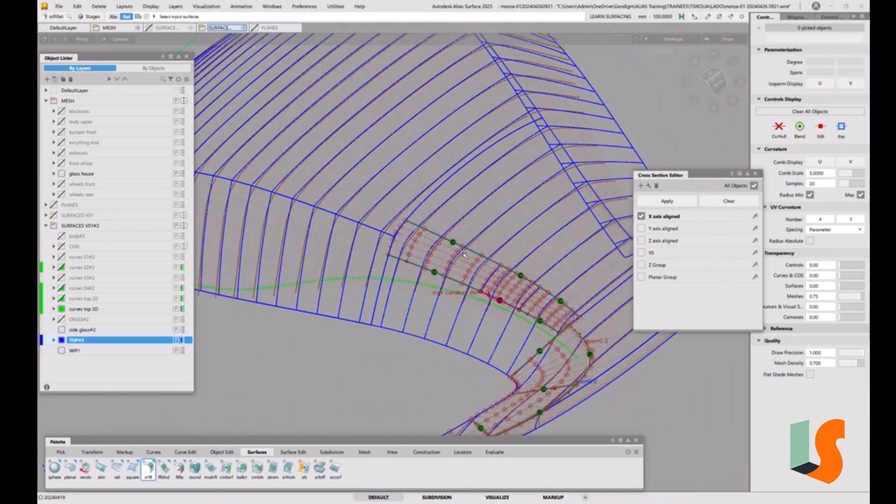
pyautogui.hotkey('ctrl', 'q')
pyautogui.click(439, 255)
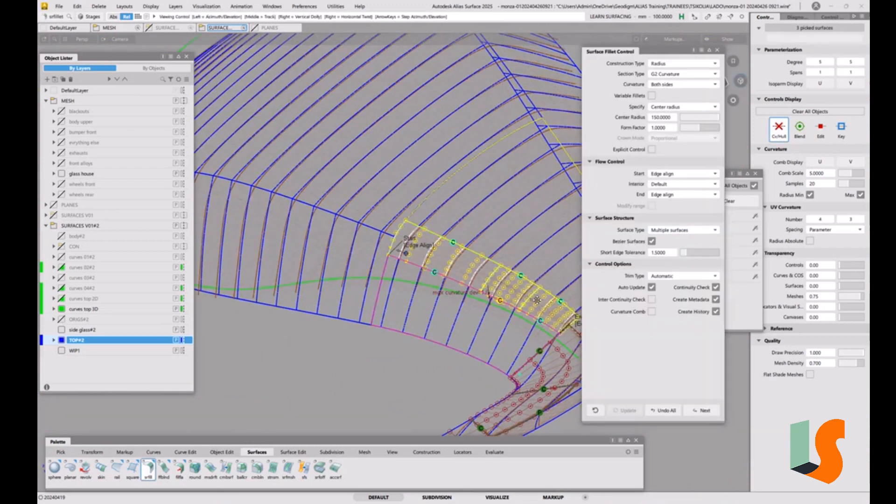
# Step: Try the Curves on Surface and Off trim types on the corner fillet, and return the trim type to Automatic
pyautogui.keyDown('alt'); pyautogui.keyDown('shift'); pyautogui.moveTo(539, 304); pyautogui.dragTo(443, 279, button='middle'); pyautogui.keyUp('shift'); pyautogui.keyUp('alt')
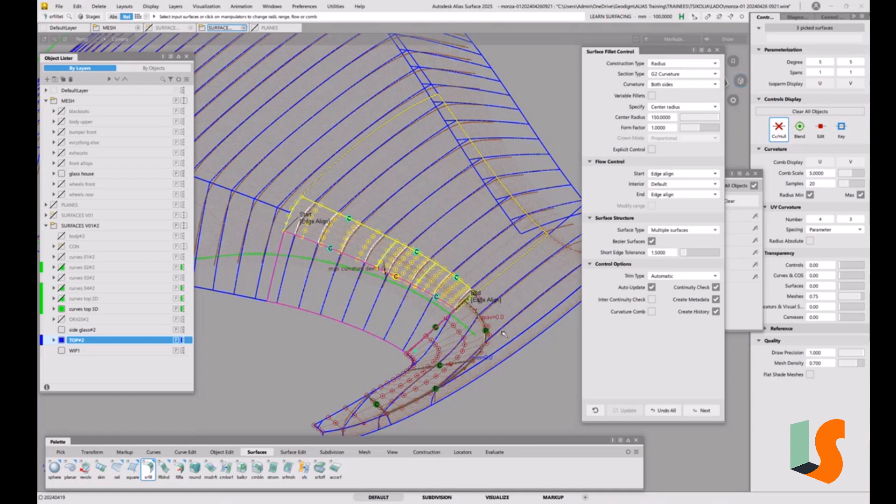
pyautogui.scroll(5, 480, 300)
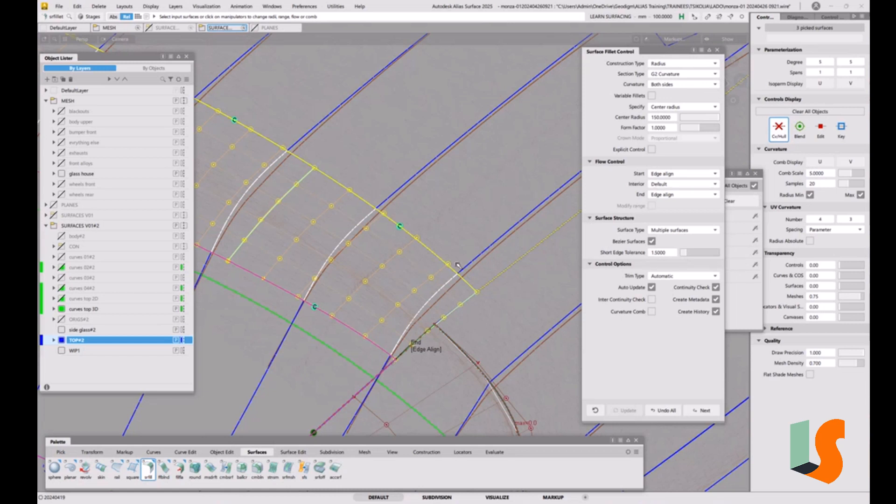
pyautogui.click(680, 278)
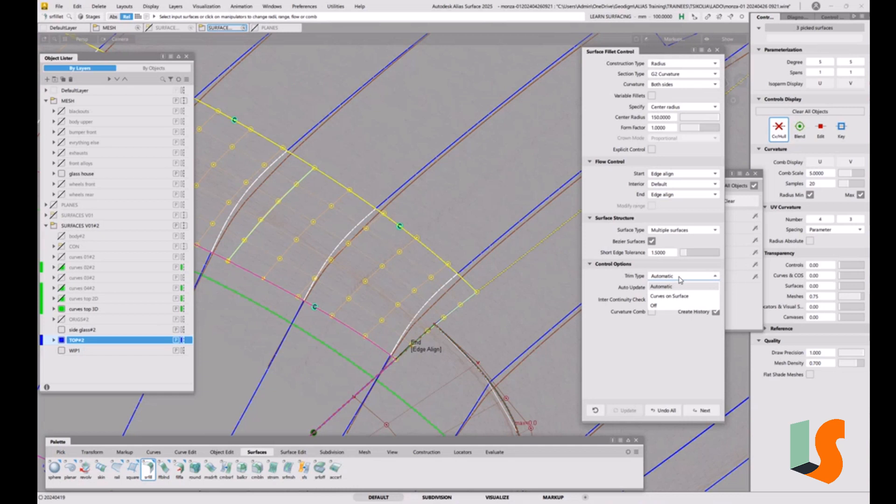
pyautogui.click(675, 296)
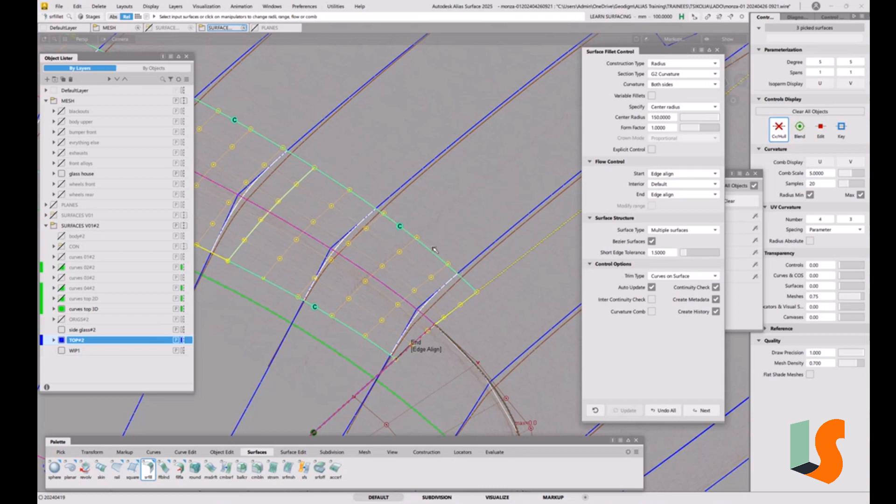
pyautogui.click(663, 278)
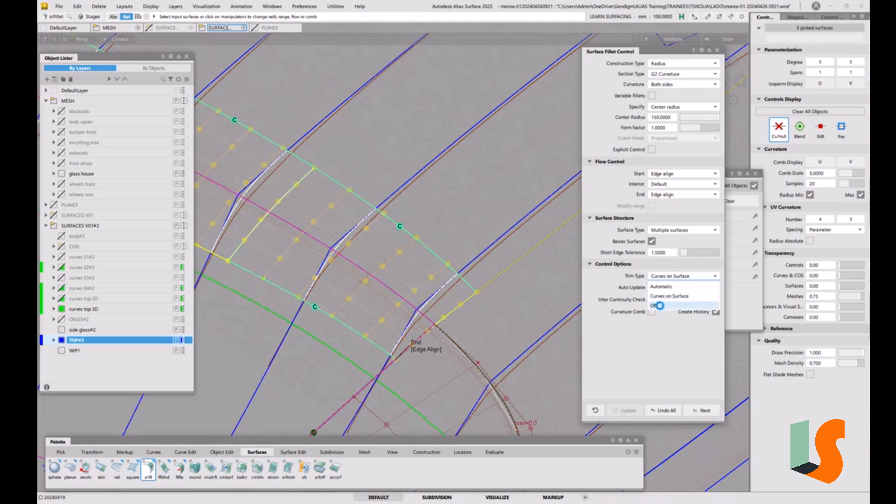
pyautogui.click(660, 306)
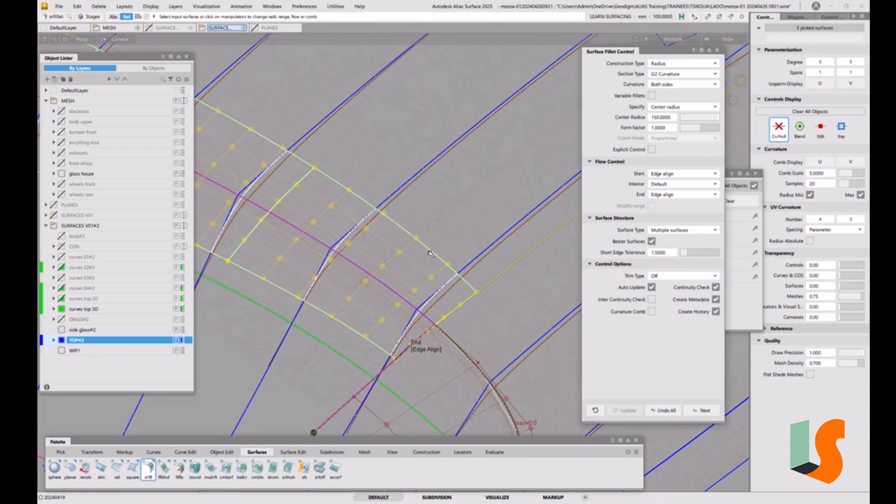
pyautogui.click(667, 277)
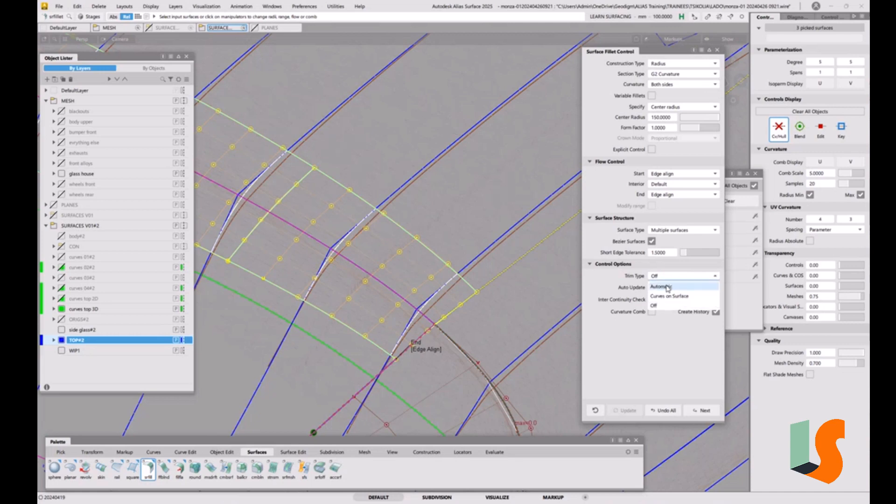
pyautogui.click(667, 287)
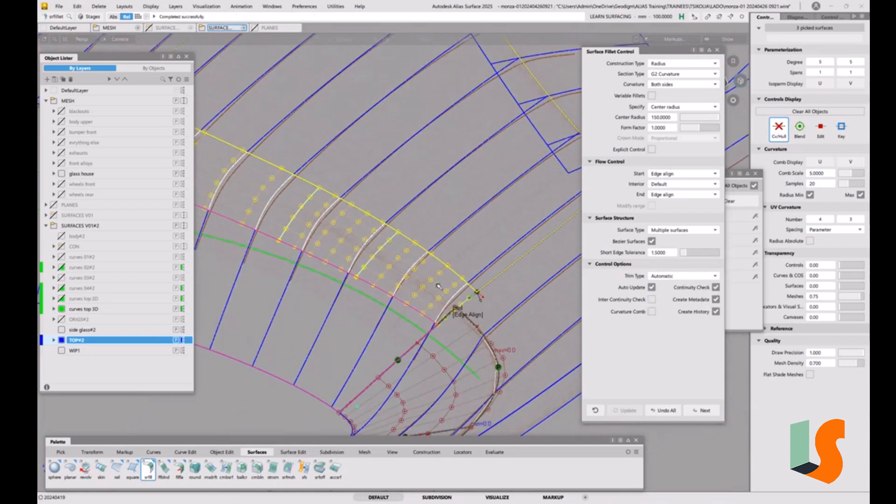
# Step: Examine the trimmed corner fillet and the unrounded long edge that continues from its start to the far tip
pyautogui.keyDown('alt'); pyautogui.keyDown('shift'); pyautogui.moveTo(439, 286); pyautogui.dragTo(472, 254, button='middle'); pyautogui.keyUp('shift'); pyautogui.keyUp('alt')
pyautogui.keyDown('alt'); pyautogui.keyDown('shift'); pyautogui.moveTo(472, 254); pyautogui.dragTo(325, 232, button='right'); pyautogui.keyUp('shift'); pyautogui.keyUp('alt')
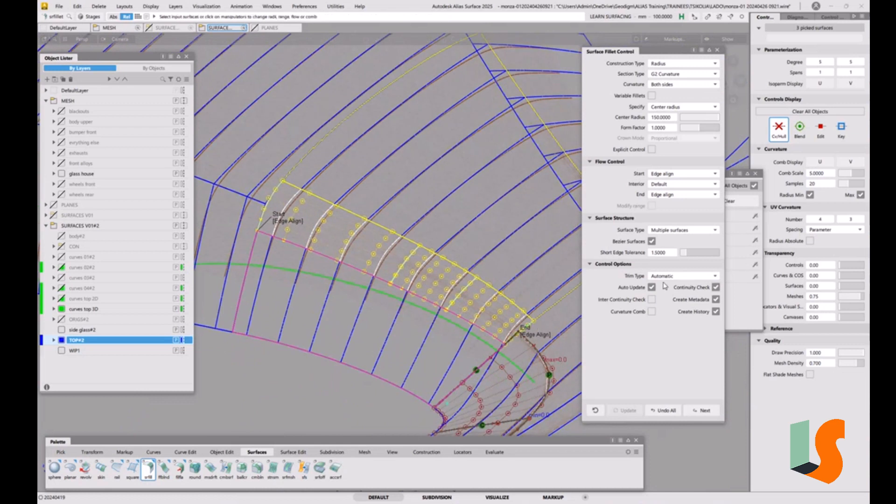
pyautogui.keyDown('alt'); pyautogui.keyDown('shift'); pyautogui.moveTo(466, 265); pyautogui.dragTo(459, 255); pyautogui.keyUp('shift'); pyautogui.keyUp('alt')
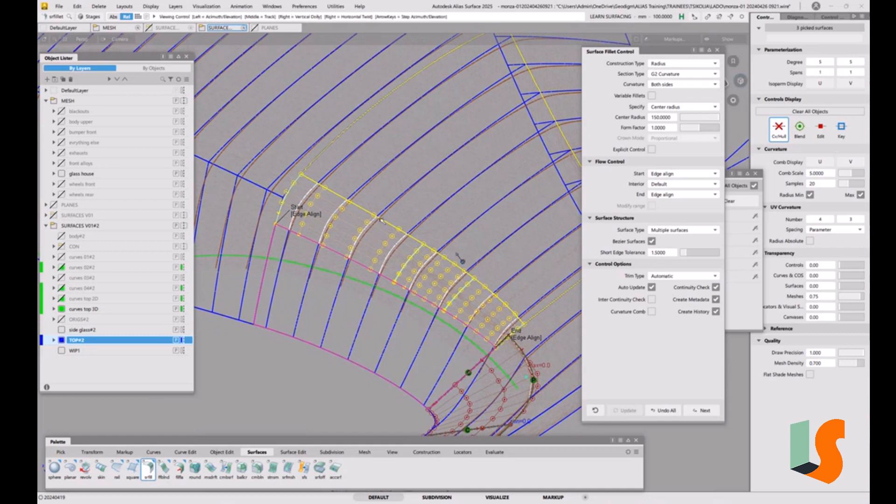
pyautogui.moveTo(385, 254)
pyautogui.keyDown('alt'); pyautogui.keyDown('shift'); pyautogui.mouseDown()
pyautogui.moveTo(395, 247)
pyautogui.moveTo(416, 267)
pyautogui.moveTo(364, 257)
pyautogui.moveTo(380, 268)
pyautogui.mouseUp(); pyautogui.keyUp('shift'); pyautogui.keyUp('alt')
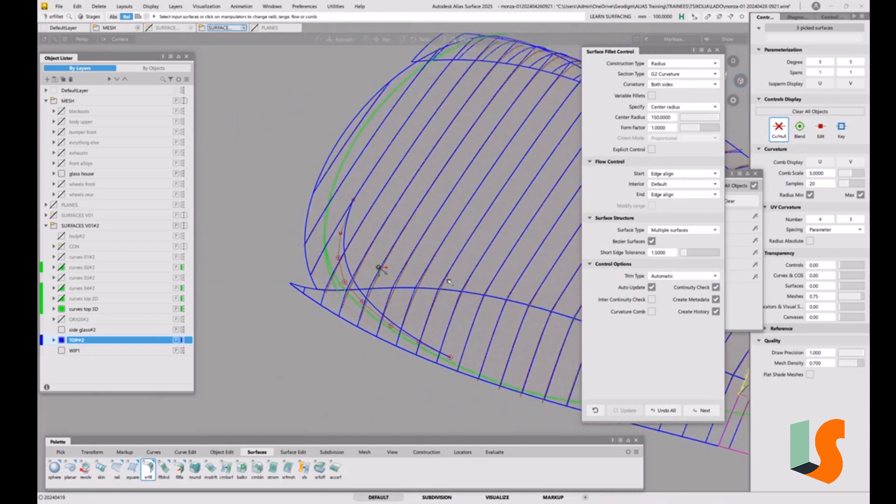
pyautogui.keyDown('alt'); pyautogui.keyDown('shift'); pyautogui.moveTo(537, 280); pyautogui.dragTo(436, 265, button='middle'); pyautogui.keyUp('shift'); pyautogui.keyUp('alt')
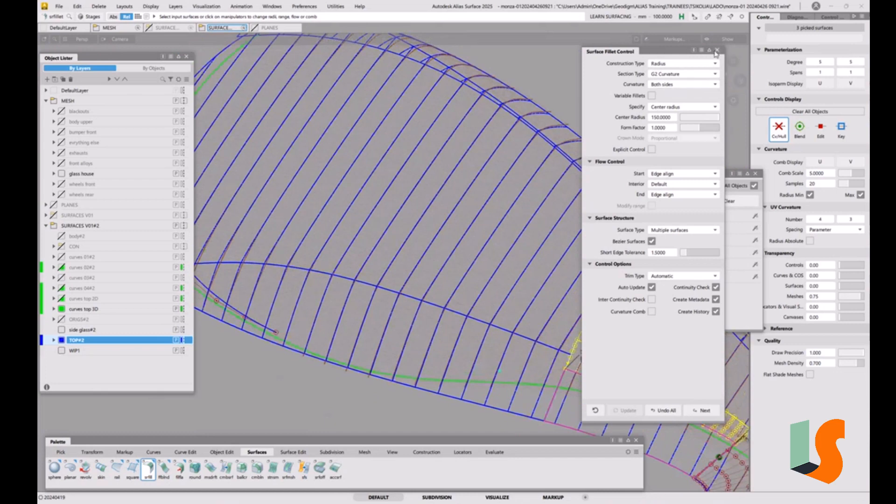
pyautogui.click(717, 50)
pyautogui.keyDown('alt'); pyautogui.keyDown('shift'); pyautogui.moveTo(525, 259); pyautogui.dragTo(495, 261, button='right'); pyautogui.keyUp('shift'); pyautogui.keyUp('alt')
pyautogui.keyDown('alt'); pyautogui.keyDown('shift'); pyautogui.moveTo(496, 261); pyautogui.dragTo(526, 266, button='middle'); pyautogui.keyUp('shift'); pyautogui.keyUp('alt')
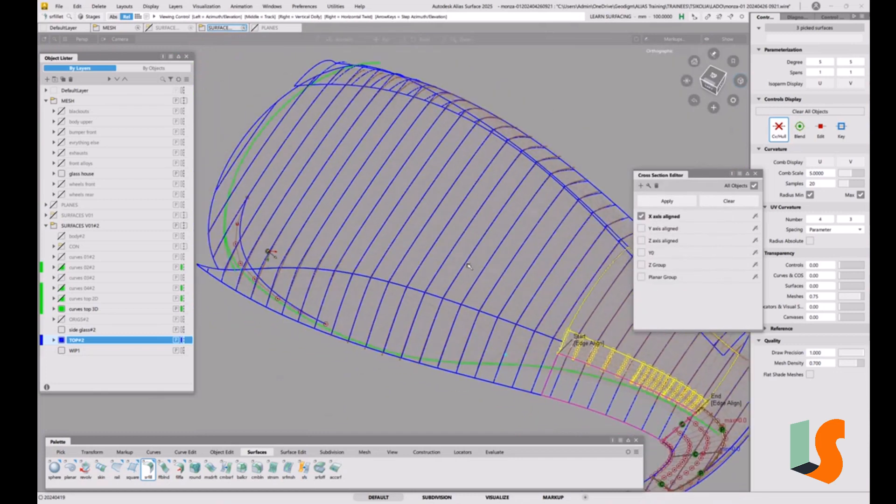
pyautogui.keyDown('alt'); pyautogui.keyDown('shift'); pyautogui.click(528, 303); pyautogui.keyUp('shift'); pyautogui.keyUp('alt')
pyautogui.keyDown('alt'); pyautogui.keyDown('shift'); pyautogui.moveTo(559, 323); pyautogui.dragTo(480, 235); pyautogui.keyUp('shift'); pyautogui.keyUp('alt')
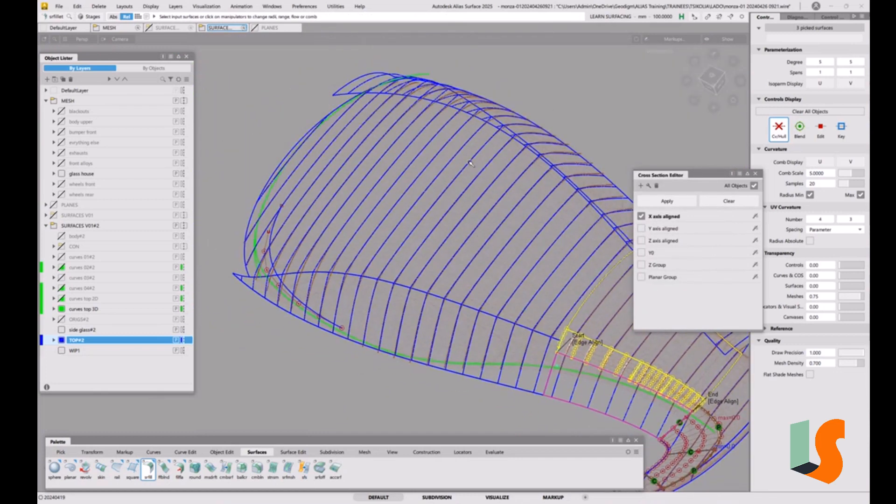
# Step: Build another surface fillet between the large TOP#2 surface and the narrow surface below its long edge, using the same fillet settings
pyautogui.doubleClick(148, 470)
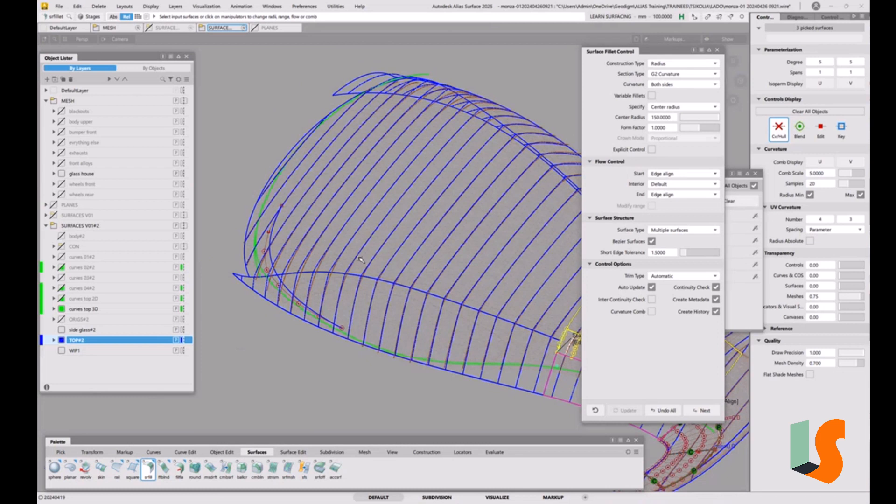
pyautogui.click(246, 251)
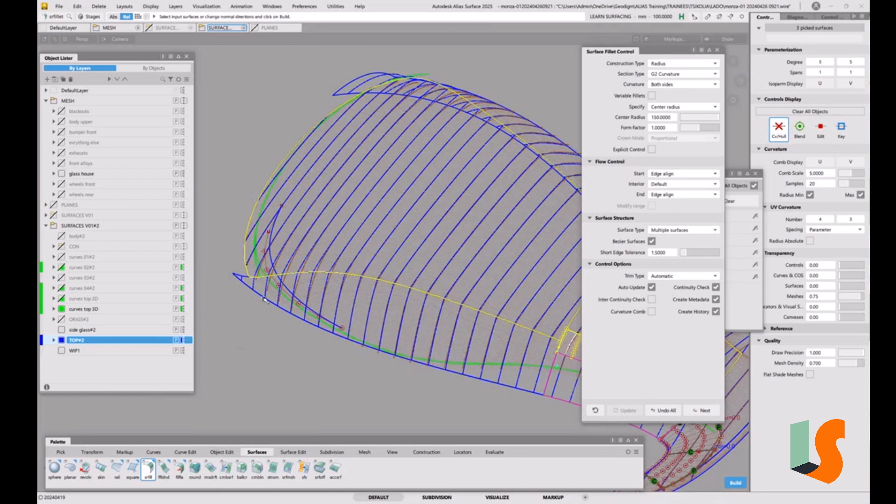
pyautogui.click(264, 299)
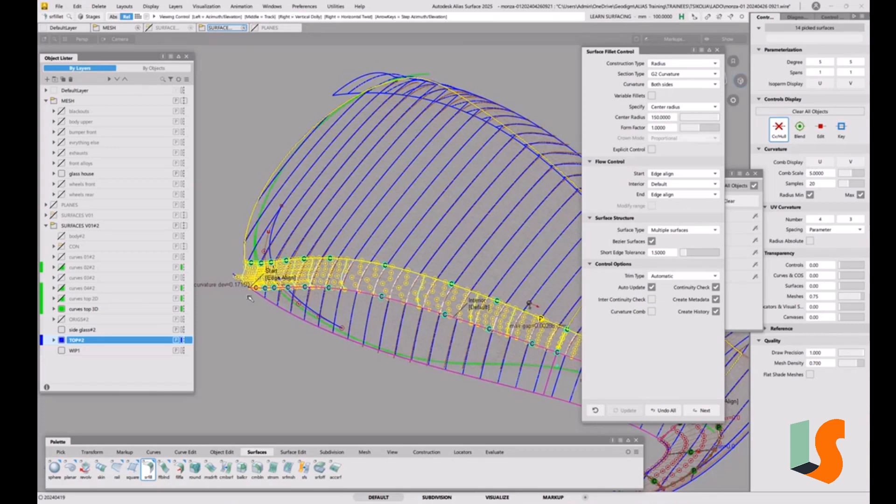
# Step: Change the long-edge fillet's start flow control from Edge align to Connect
pyautogui.keyDown('alt'); pyautogui.keyDown('shift'); pyautogui.moveTo(433, 299); pyautogui.dragTo(530, 303, button='right'); pyautogui.keyUp('shift'); pyautogui.keyUp('alt')
pyautogui.keyDown('alt'); pyautogui.keyDown('shift'); pyautogui.moveTo(243, 261); pyautogui.dragTo(571, 271, button='middle'); pyautogui.keyUp('shift'); pyautogui.keyUp('alt')
pyautogui.keyDown('alt'); pyautogui.keyDown('shift'); pyautogui.moveTo(571, 270); pyautogui.dragTo(413, 298); pyautogui.keyUp('shift'); pyautogui.keyUp('alt')
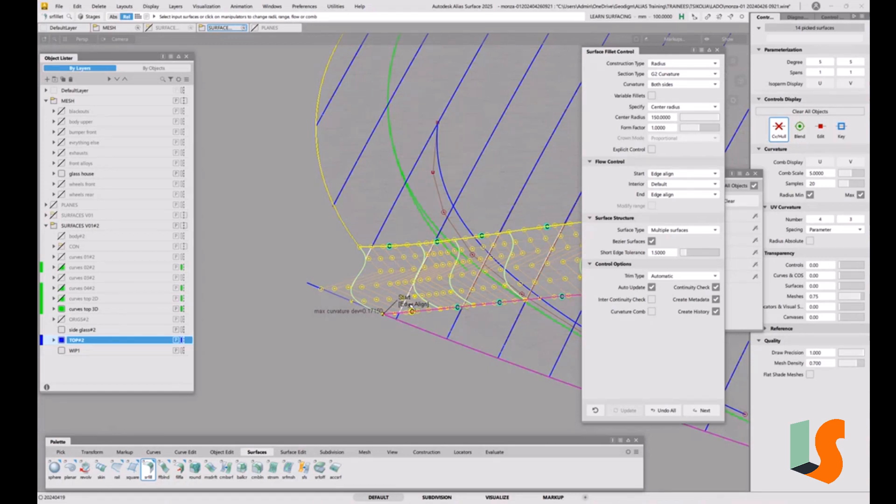
pyautogui.click(409, 305)
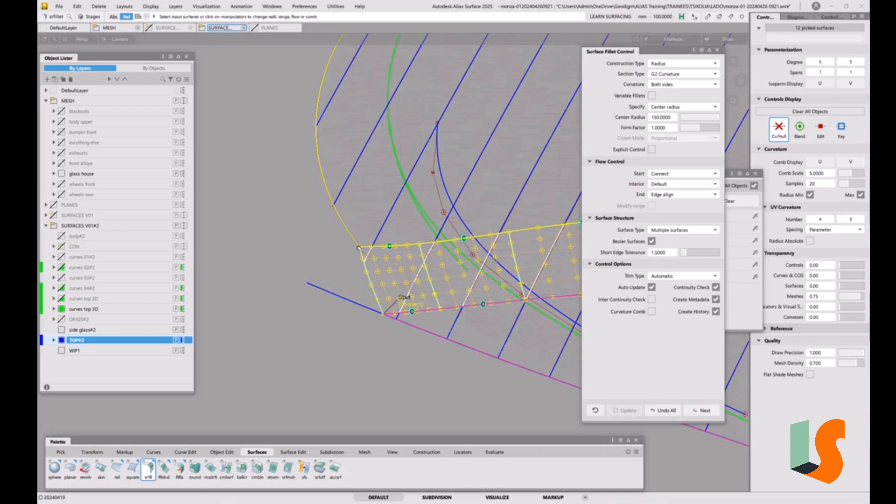
pyautogui.moveTo(421, 268)
pyautogui.keyDown('alt'); pyautogui.keyDown('shift'); pyautogui.mouseDown()
pyautogui.moveTo(407, 273)
pyautogui.moveTo(417, 272)
pyautogui.moveTo(383, 366)
pyautogui.moveTo(339, 308)
pyautogui.moveTo(330, 311)
pyautogui.mouseUp(); pyautogui.keyUp('shift'); pyautogui.keyUp('alt')
pyautogui.scroll(5, 354, 258)
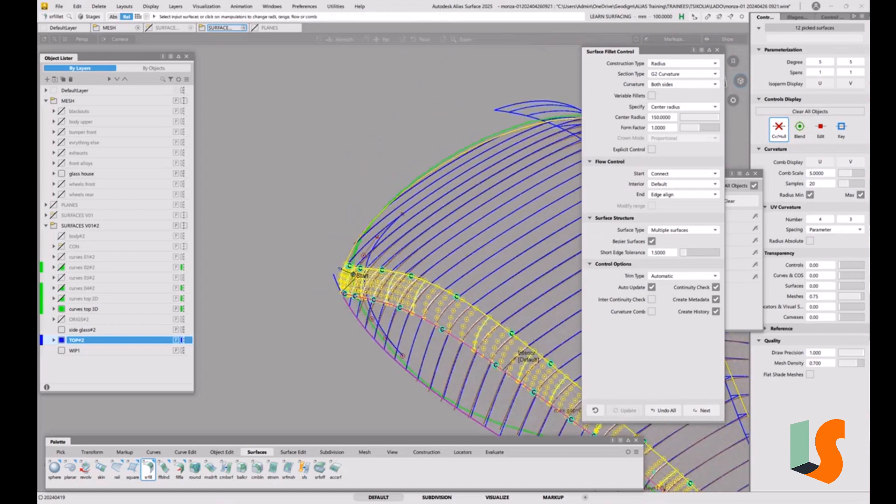
# Step: Turn on variable fillets for the long-edge fillet
pyautogui.scroll(4, 352, 257)
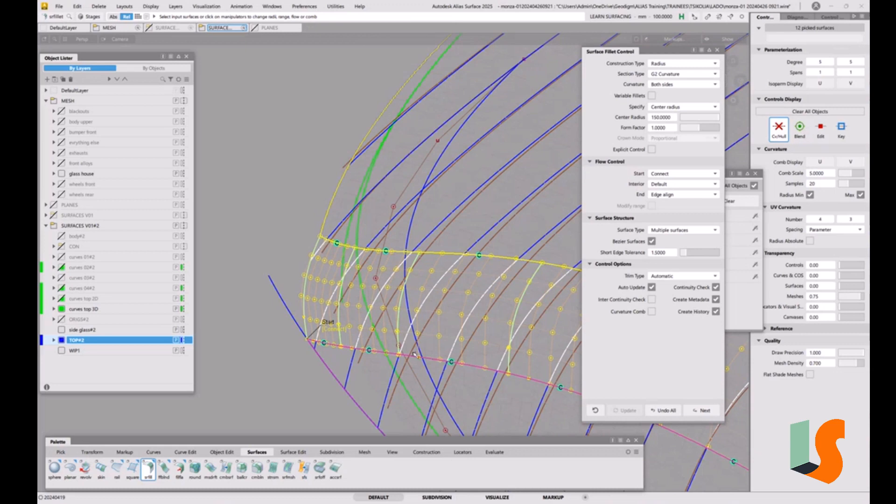
pyautogui.keyDown('alt'); pyautogui.keyDown('shift'); pyautogui.moveTo(414, 355); pyautogui.dragTo(407, 419, button='right'); pyautogui.keyUp('shift'); pyautogui.keyUp('alt')
pyautogui.scroll(5, 382, 353)
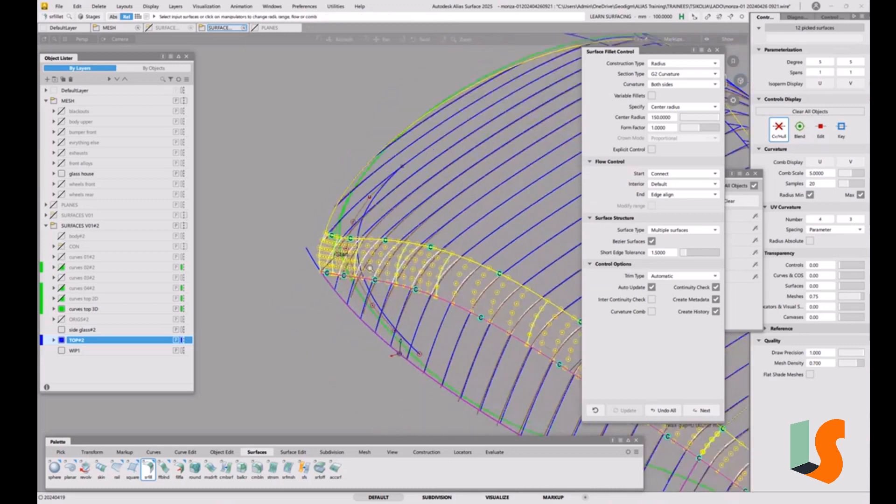
pyautogui.keyDown('alt'); pyautogui.keyDown('shift'); pyautogui.moveTo(376, 198); pyautogui.dragTo(427, 313, button='middle'); pyautogui.keyUp('shift'); pyautogui.keyUp('alt')
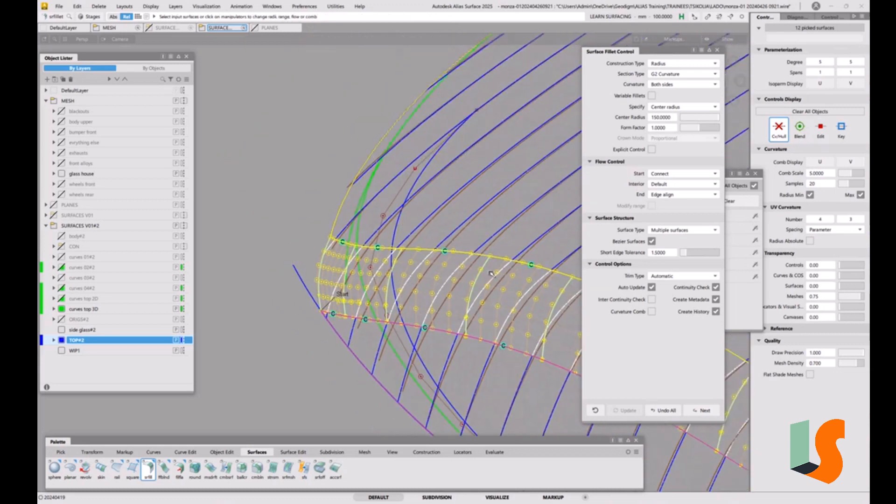
pyautogui.keyDown('alt'); pyautogui.keyDown('shift'); pyautogui.moveTo(396, 300); pyautogui.dragTo(389, 251); pyautogui.keyUp('shift'); pyautogui.keyUp('alt')
pyautogui.click(652, 95)
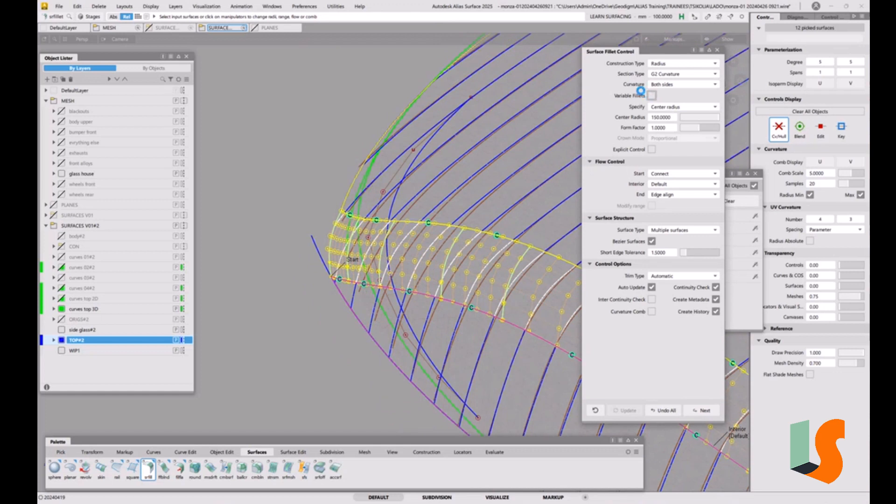
pyautogui.click(651, 95)
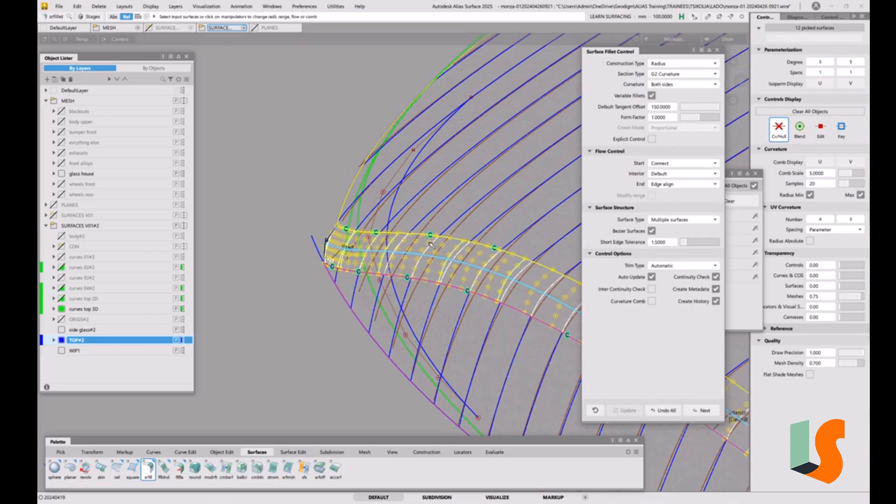
# Step: Turn off automatic updating and raise the tangent offset at the long-edge fillet's start to about 361
pyautogui.keyDown('alt'); pyautogui.keyDown('shift'); pyautogui.moveTo(430, 243); pyautogui.dragTo(379, 285); pyautogui.keyUp('shift'); pyautogui.keyUp('alt')
pyautogui.scroll(12, 394, 200)
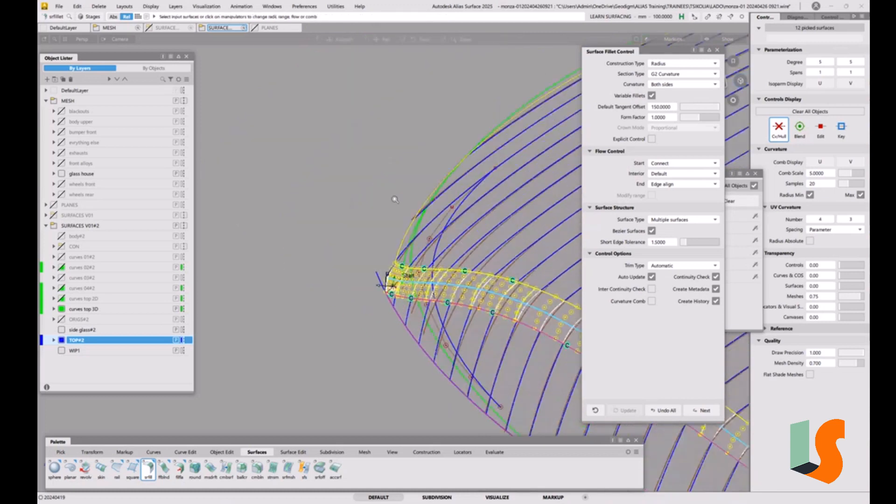
pyautogui.keyDown('alt'); pyautogui.keyDown('shift'); pyautogui.moveTo(365, 202); pyautogui.dragTo(350, 210); pyautogui.keyUp('shift'); pyautogui.keyUp('alt')
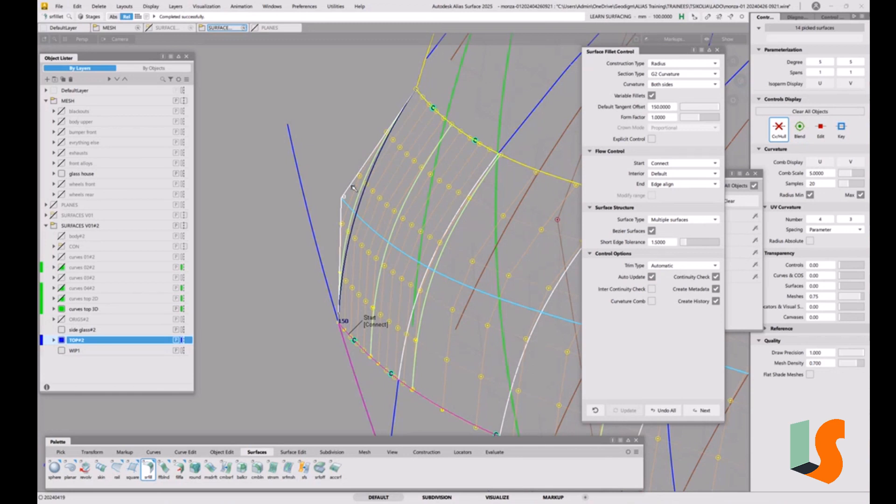
pyautogui.keyDown('alt'); pyautogui.keyDown('shift'); pyautogui.moveTo(353, 188); pyautogui.dragTo(368, 227, button='right'); pyautogui.keyUp('shift'); pyautogui.keyUp('alt')
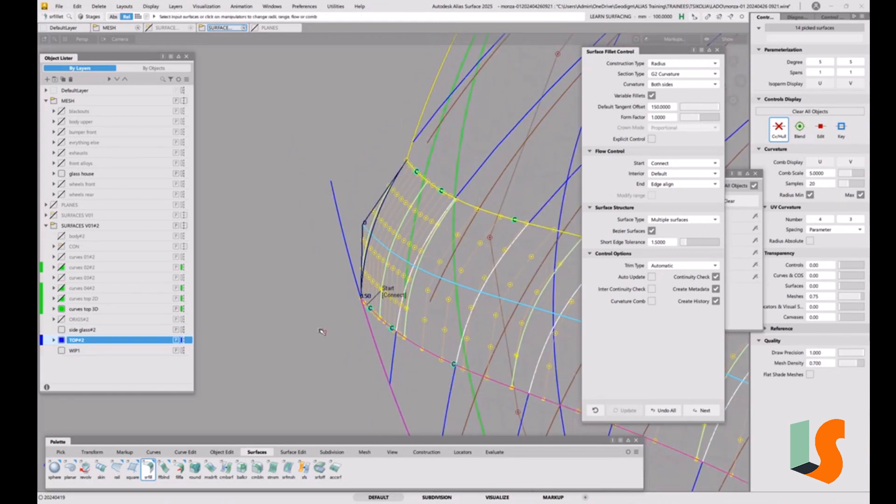
pyautogui.moveTo(363, 226); pyautogui.dragTo(378, 105)
pyautogui.moveTo(376, 100); pyautogui.dragTo(377, 93)
pyautogui.moveTo(321, 330); pyautogui.dragTo(299, 214)
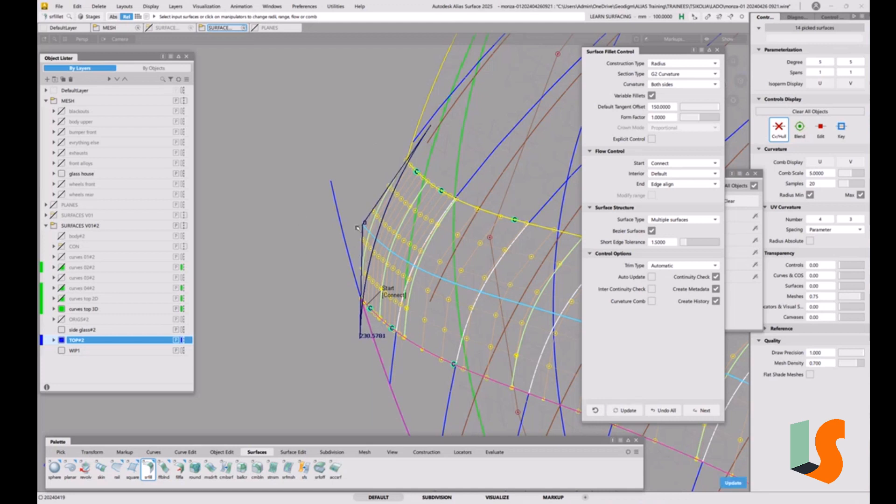
pyautogui.moveTo(364, 225); pyautogui.dragTo(370, 194)
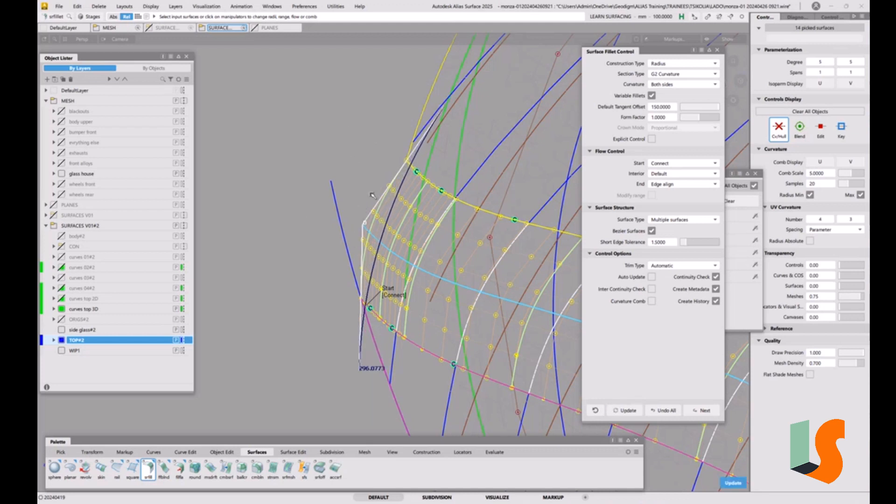
pyautogui.moveTo(364, 226); pyautogui.dragTo(495, 186)
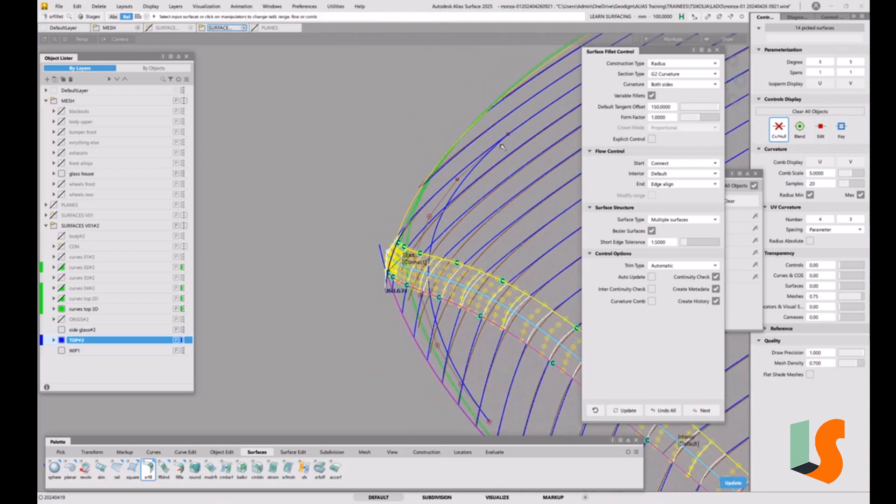
# Step: Raise the fillet's start tangent offset to about 1293, update the fillet and turn automatic updating back on
pyautogui.moveTo(386, 251); pyautogui.dragTo(369, 85)
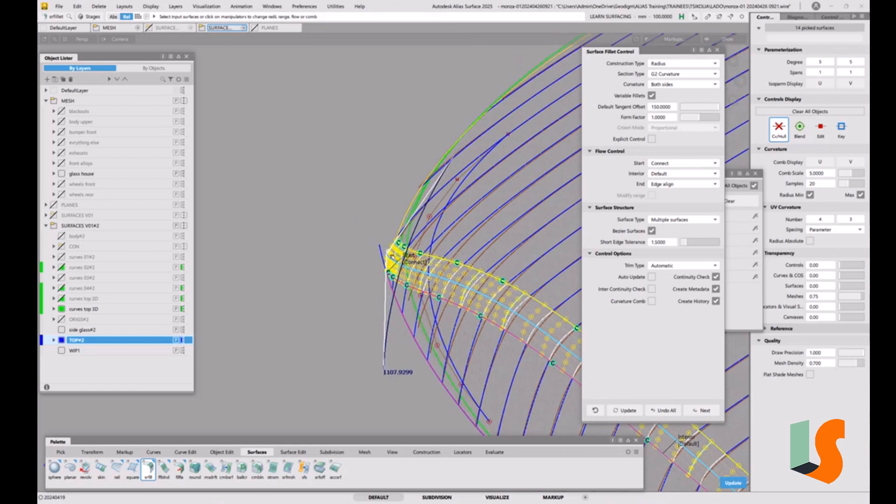
pyautogui.moveTo(387, 251); pyautogui.dragTo(377, 173)
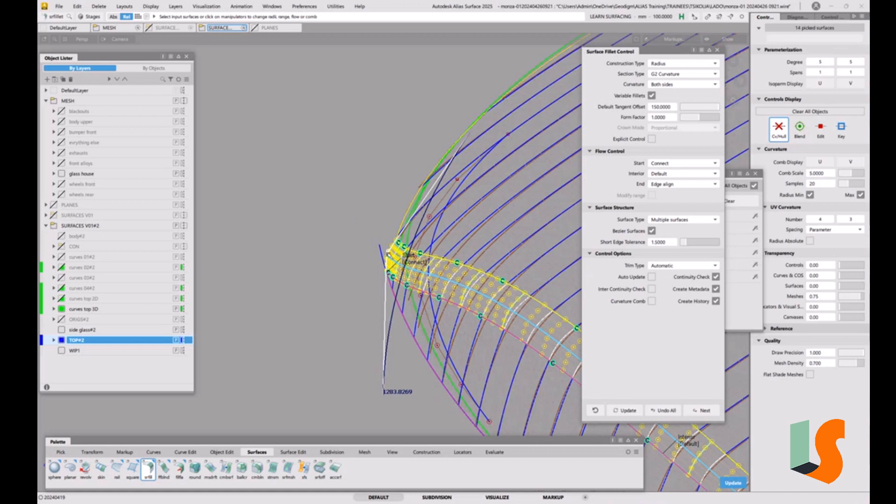
pyautogui.moveTo(387, 252); pyautogui.dragTo(387, 249)
pyautogui.click(734, 483)
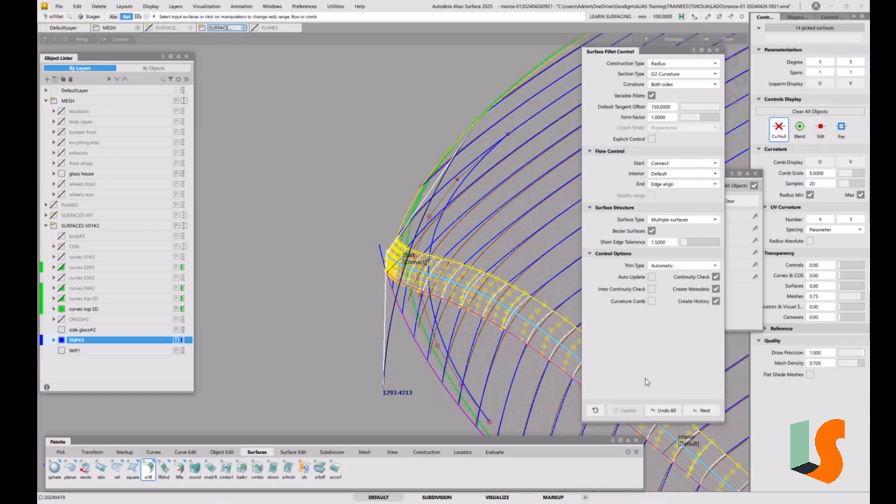
pyautogui.click(652, 277)
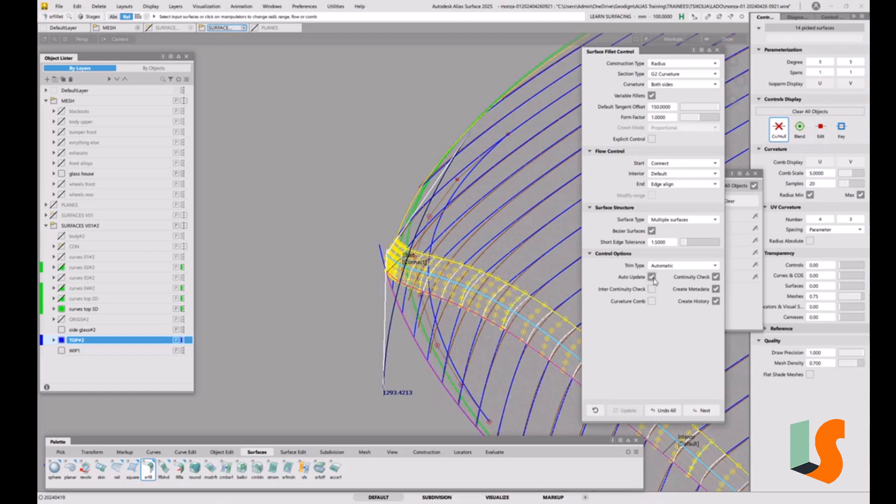
# Step: Reduce the fillet's start tangent offset to about 508 with automatic updating off, and turn updating back on to rebuild it
pyautogui.keyDown('alt'); pyautogui.keyDown('shift'); pyautogui.moveTo(547, 281); pyautogui.dragTo(511, 289, button='right'); pyautogui.keyUp('shift'); pyautogui.keyUp('alt')
pyautogui.keyDown('alt'); pyautogui.keyDown('shift'); pyautogui.moveTo(511, 290); pyautogui.dragTo(463, 284); pyautogui.keyUp('shift'); pyautogui.keyUp('alt')
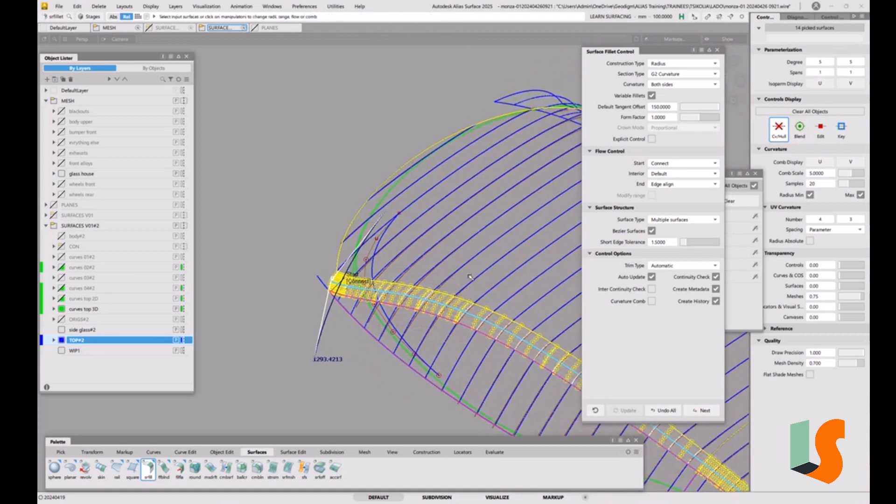
pyautogui.click(652, 277)
pyautogui.moveTo(322, 284); pyautogui.dragTo(339, 434)
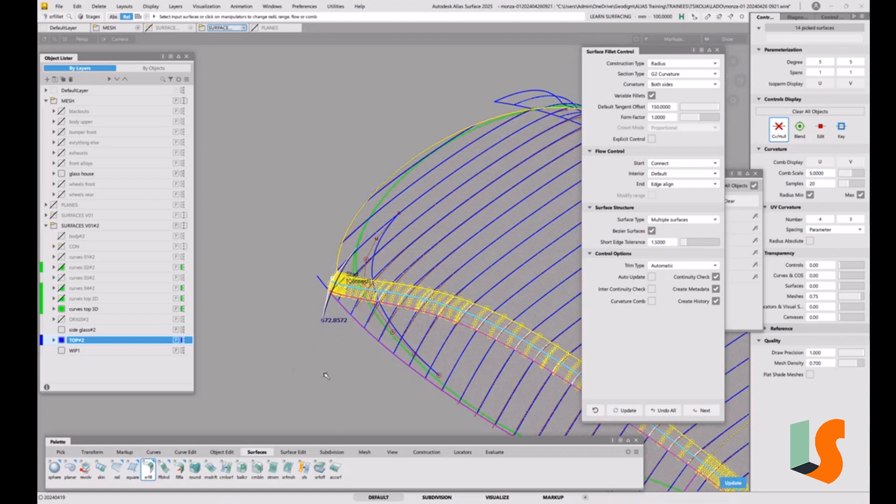
pyautogui.moveTo(330, 285); pyautogui.dragTo(332, 322)
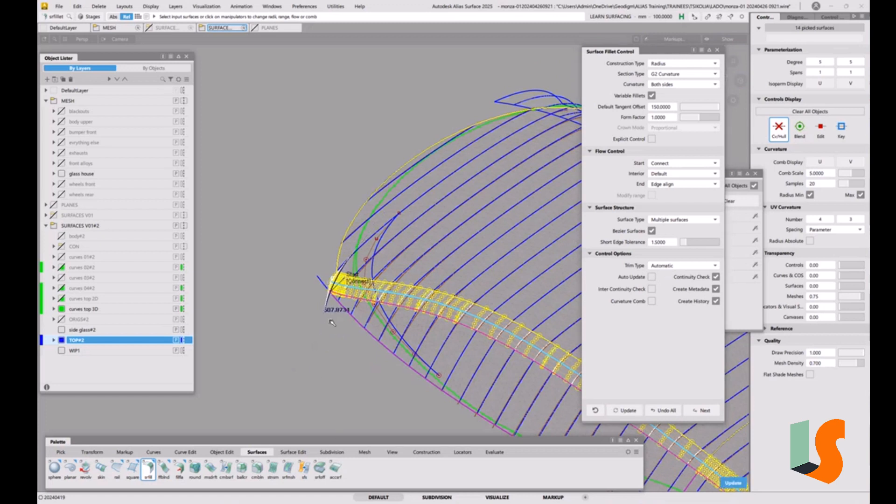
pyautogui.click(651, 278)
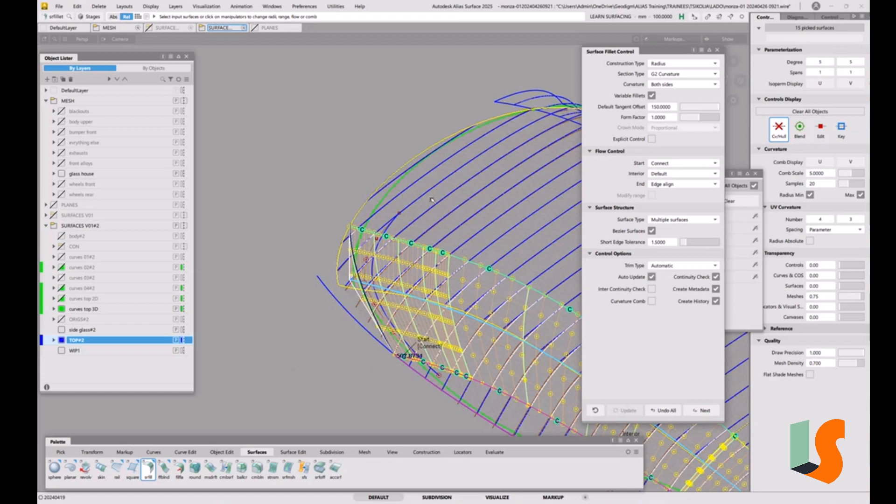
# Step: Undo the whole long-edge fillet, keeping the finished corner fillet
pyautogui.keyDown('alt'); pyautogui.keyDown('shift'); pyautogui.moveTo(427, 186); pyautogui.dragTo(491, 314); pyautogui.keyUp('shift'); pyautogui.keyUp('alt')
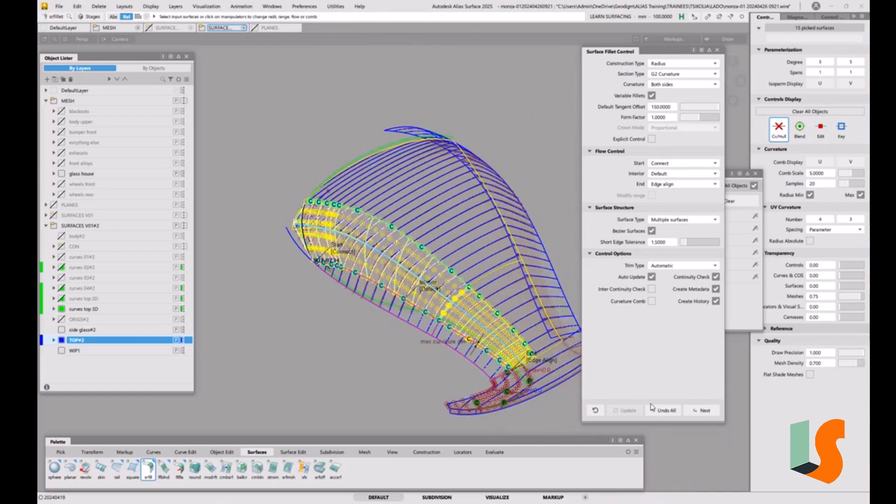
pyautogui.click(664, 410)
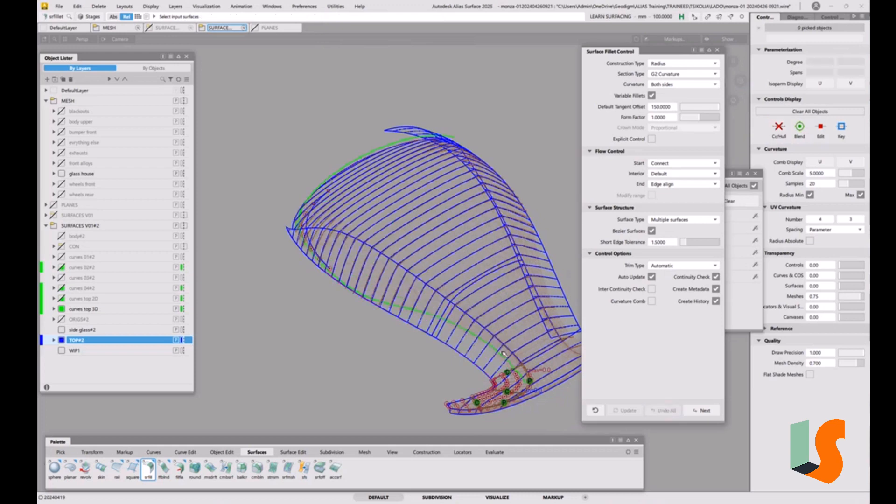
pyautogui.scroll(2, 503, 353)
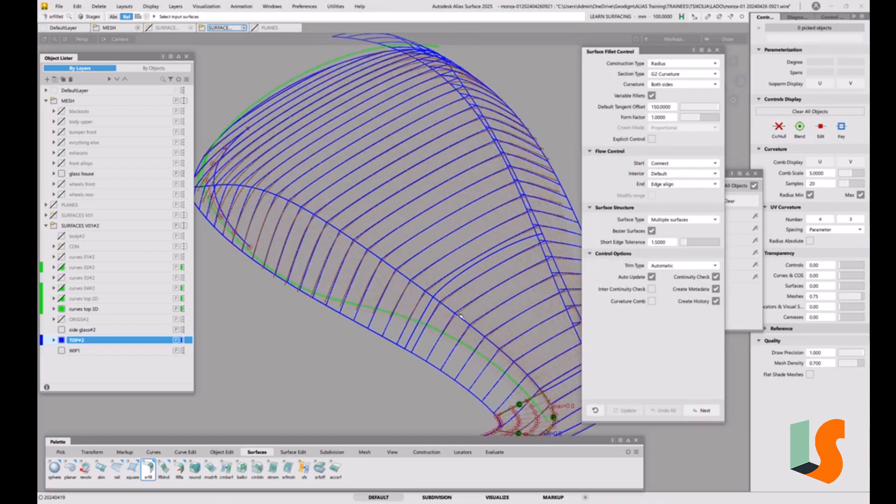
pyautogui.scroll(-3, 498, 278)
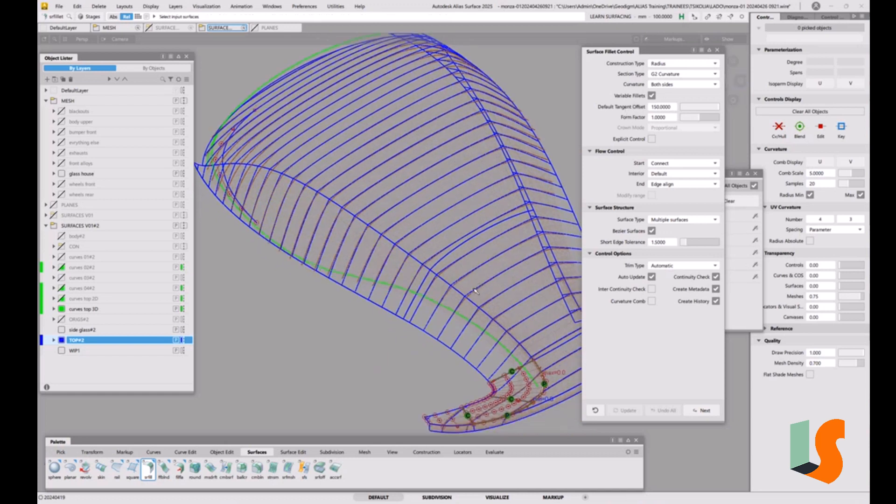
# Step: Build and accept a non-variable surface fillet between surface#36 and the short narrow surface beside the corner fillet, using Edge align at the start
pyautogui.click(696, 411)
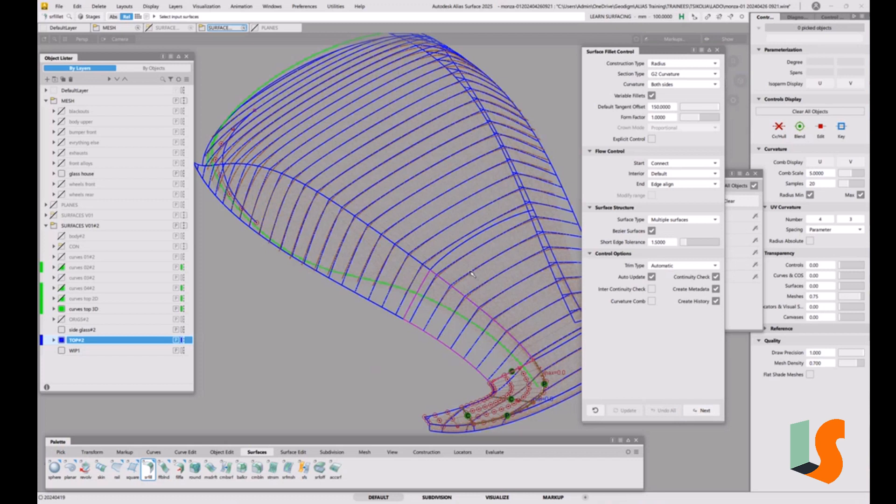
pyautogui.click(458, 253)
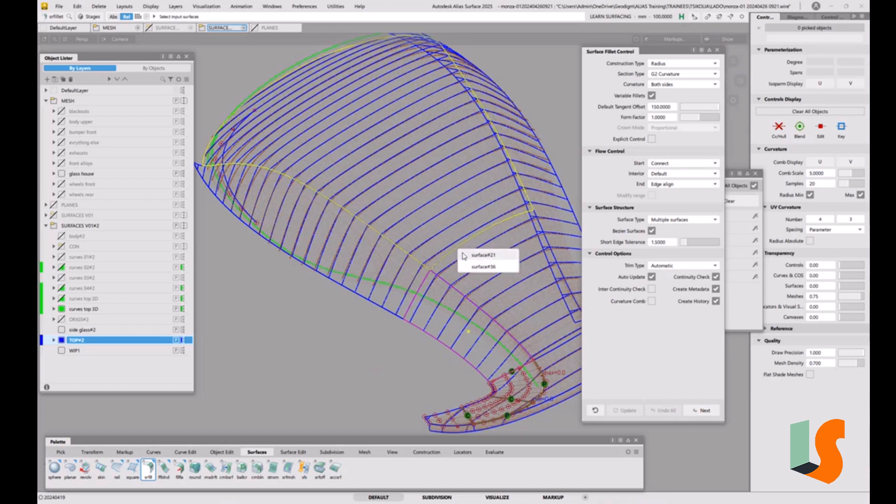
pyautogui.click(481, 266)
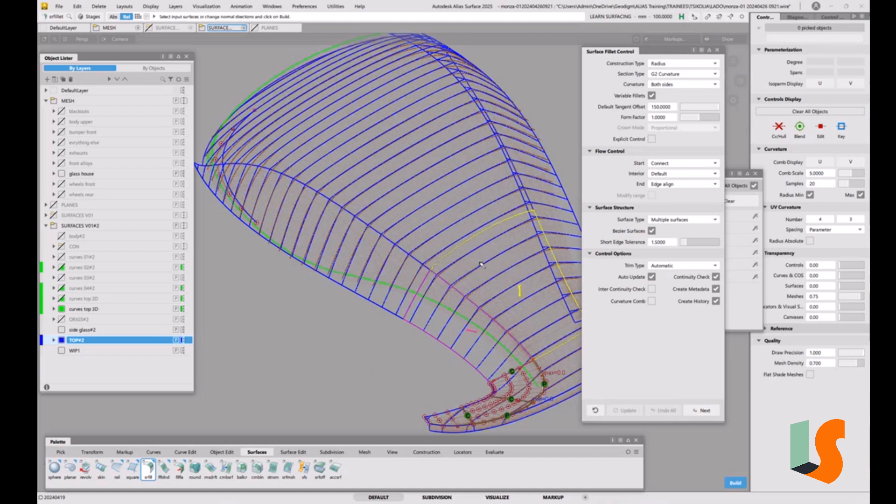
pyautogui.click(665, 164)
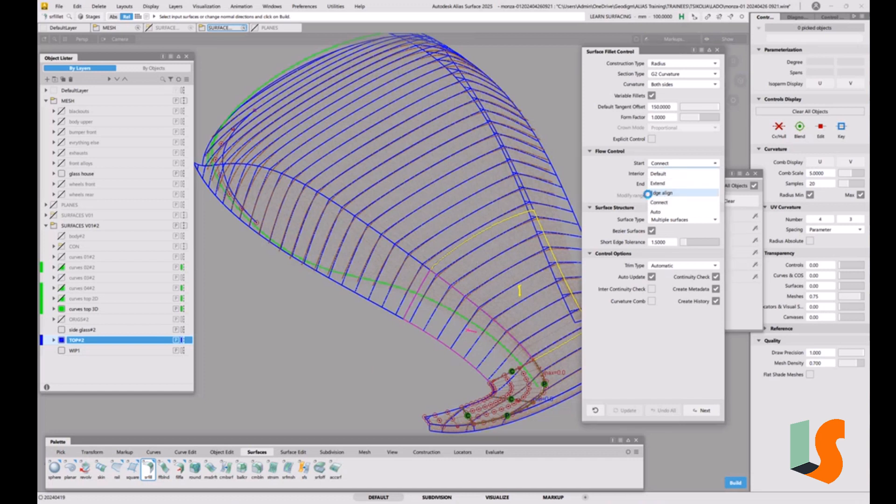
pyautogui.click(653, 193)
pyautogui.click(651, 96)
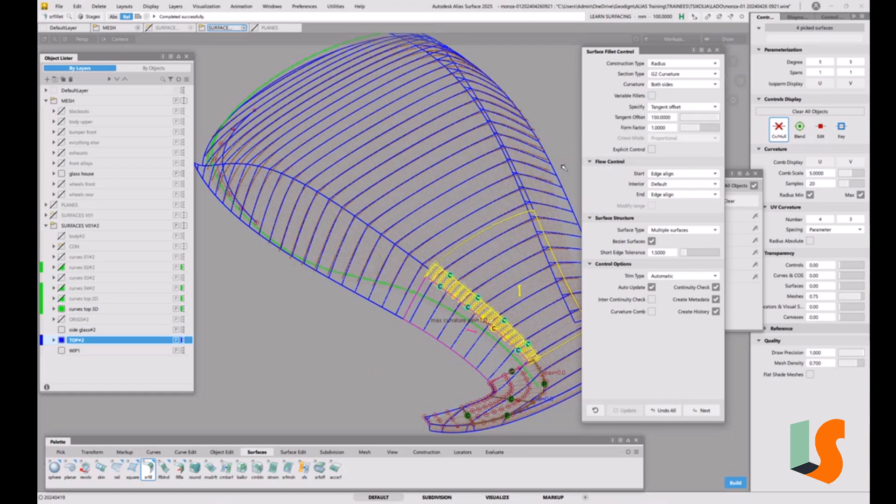
pyautogui.click(704, 411)
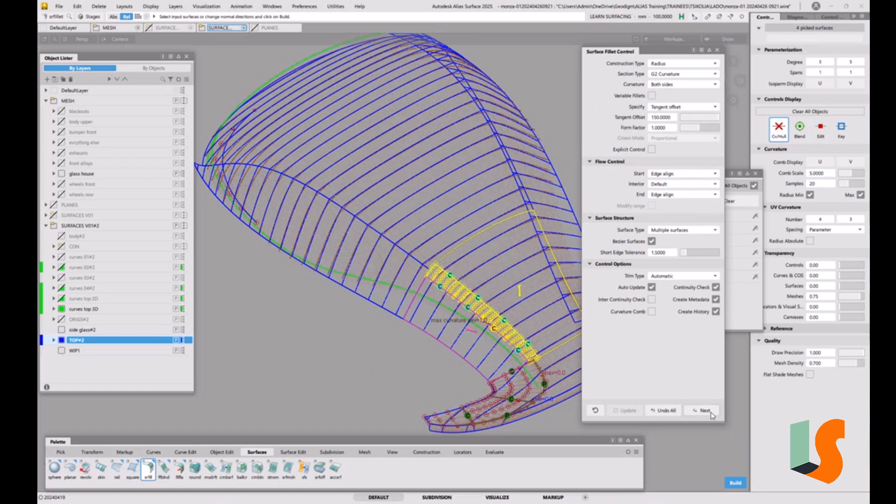
pyautogui.click(705, 410)
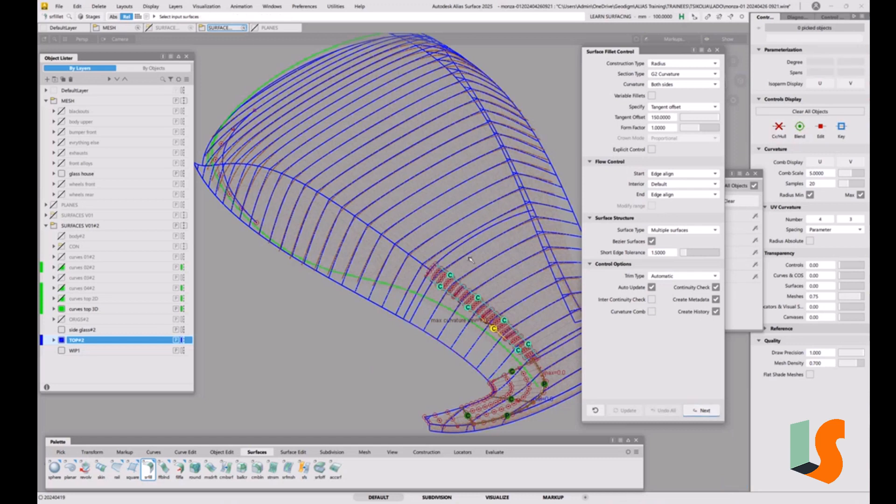
# Step: Inspect the new short fillet and the remaining unrounded long edge, and close the fillet settings
pyautogui.keyDown('alt'); pyautogui.keyDown('shift'); pyautogui.moveTo(468, 259); pyautogui.dragTo(436, 257); pyautogui.keyUp('shift'); pyautogui.keyUp('alt')
pyautogui.keyDown('alt'); pyautogui.keyDown('shift'); pyautogui.moveTo(436, 257); pyautogui.dragTo(482, 311, button='middle'); pyautogui.keyUp('shift'); pyautogui.keyUp('alt')
pyautogui.keyDown('alt'); pyautogui.keyDown('shift'); pyautogui.moveTo(482, 311); pyautogui.dragTo(407, 283); pyautogui.keyUp('shift'); pyautogui.keyUp('alt')
pyautogui.keyDown('alt'); pyautogui.keyDown('shift'); pyautogui.moveTo(408, 282); pyautogui.dragTo(457, 280, button='middle'); pyautogui.keyUp('shift'); pyautogui.keyUp('alt')
pyautogui.keyDown('alt'); pyautogui.keyDown('shift'); pyautogui.moveTo(448, 289); pyautogui.dragTo(402, 296); pyautogui.keyUp('shift'); pyautogui.keyUp('alt')
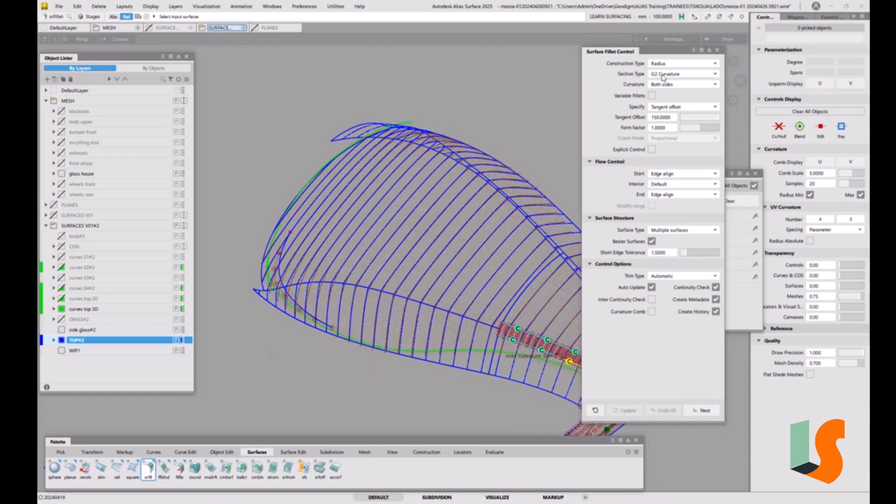
pyautogui.click(717, 52)
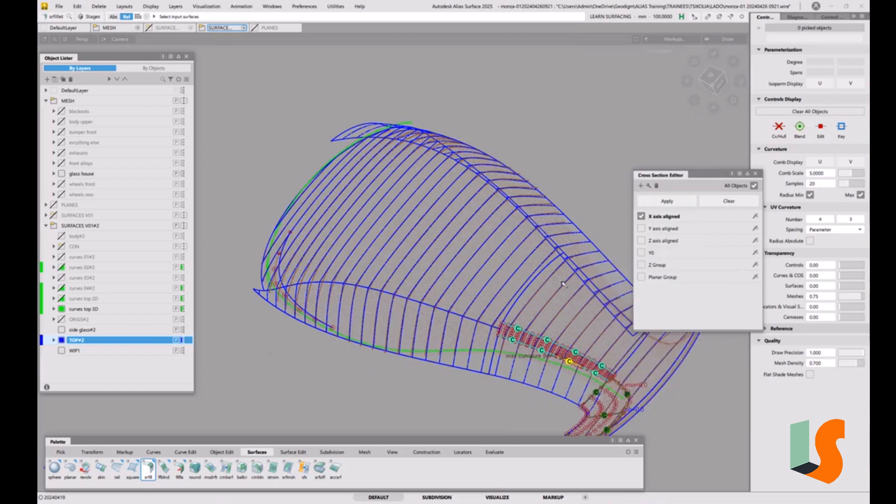
# Step: Close the Cross Section Editor
pyautogui.click(748, 175)
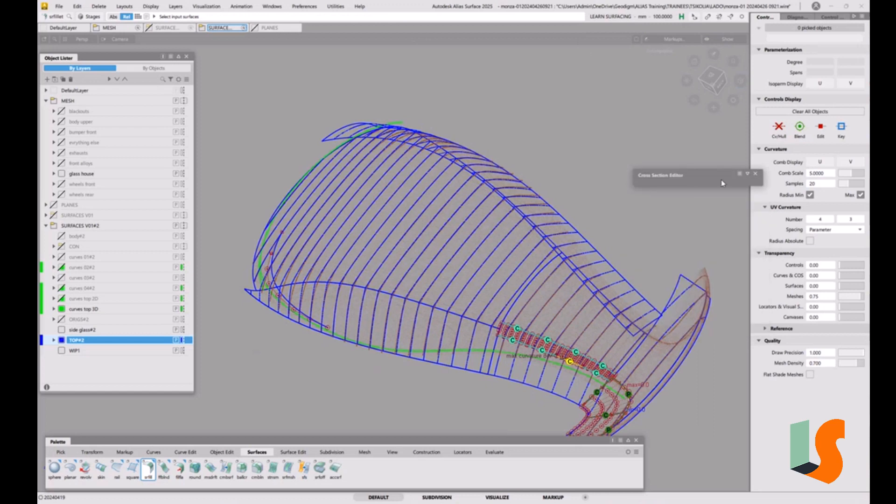
pyautogui.click(747, 174)
pyautogui.click(755, 174)
# Step: Examine the unrounded long edge between the existing curve around the far corner and the short fillet, and check the available fillet types
pyautogui.keyDown('alt'); pyautogui.keyDown('shift'); pyautogui.moveTo(501, 299); pyautogui.dragTo(406, 335); pyautogui.keyUp('shift'); pyautogui.keyUp('alt')
pyautogui.keyDown('alt'); pyautogui.keyDown('shift'); pyautogui.moveTo(406, 335); pyautogui.dragTo(496, 304, button='middle'); pyautogui.keyUp('shift'); pyautogui.keyUp('alt')
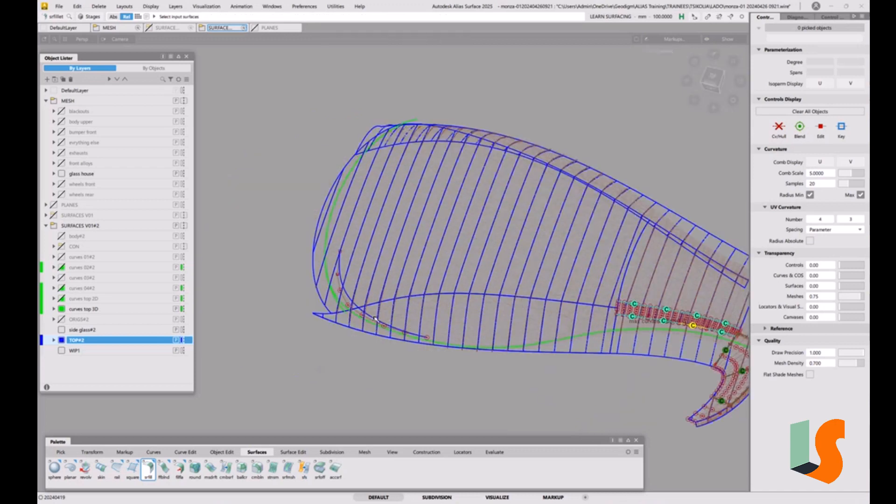
pyautogui.moveTo(428, 338)
pyautogui.keyDown('alt'); pyautogui.keyDown('shift'); pyautogui.mouseDown()
pyautogui.moveTo(440, 326)
pyautogui.moveTo(427, 346)
pyautogui.moveTo(427, 335)
pyautogui.mouseUp(); pyautogui.keyUp('shift'); pyautogui.keyUp('alt')
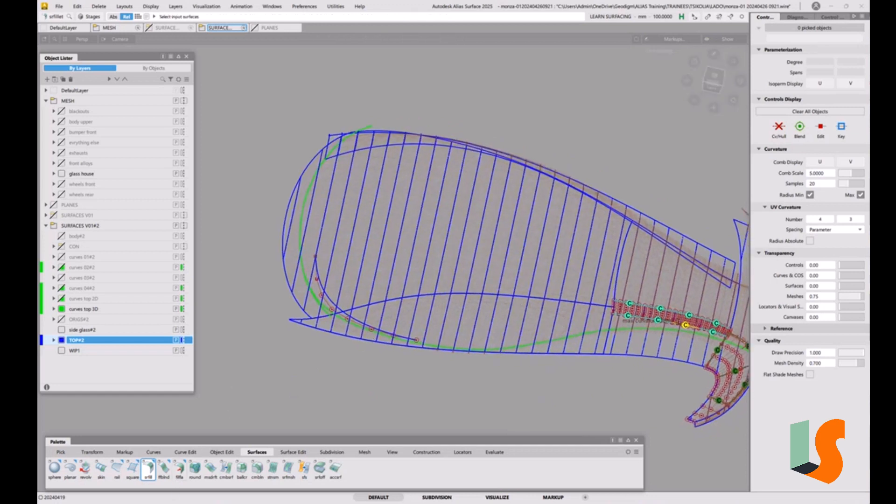
pyautogui.click(148, 470)
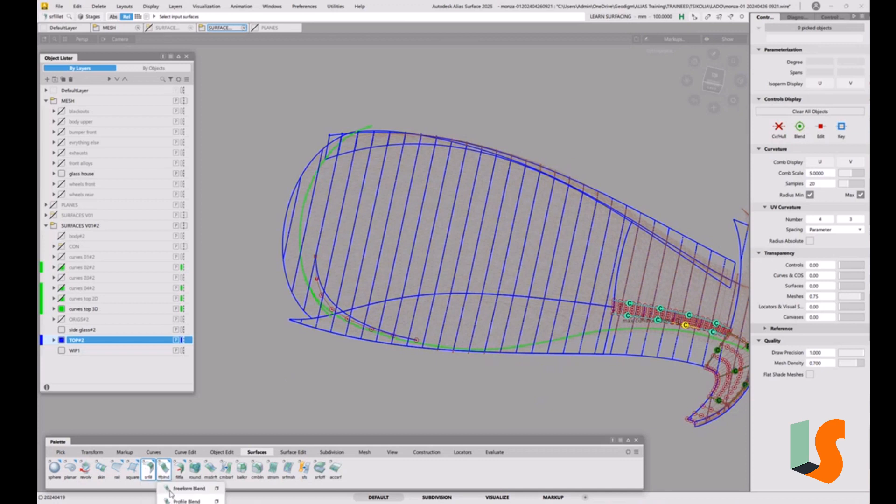
pyautogui.click(154, 476)
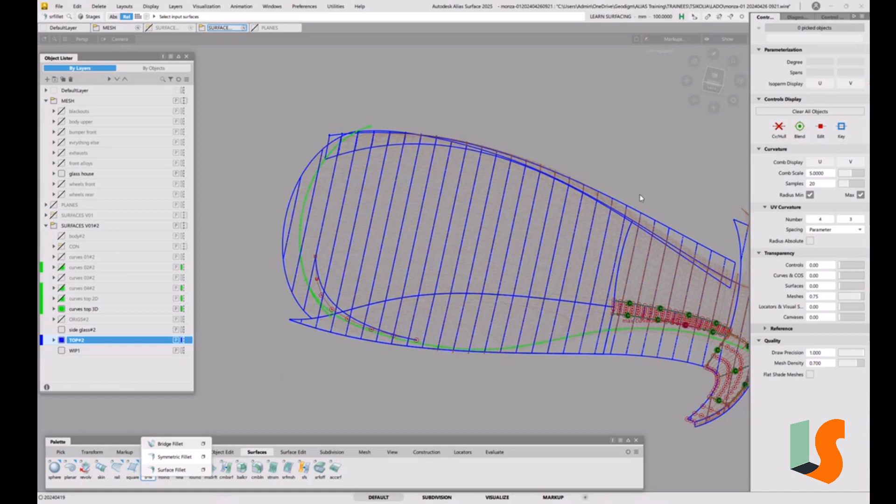
pyautogui.keyDown('alt'); pyautogui.keyDown('shift'); pyautogui.moveTo(597, 337); pyautogui.dragTo(543, 310, button='right'); pyautogui.keyUp('shift'); pyautogui.keyUp('alt')
pyautogui.keyDown('alt'); pyautogui.keyDown('shift'); pyautogui.moveTo(543, 310); pyautogui.dragTo(472, 267, button='middle'); pyautogui.keyUp('shift'); pyautogui.keyUp('alt')
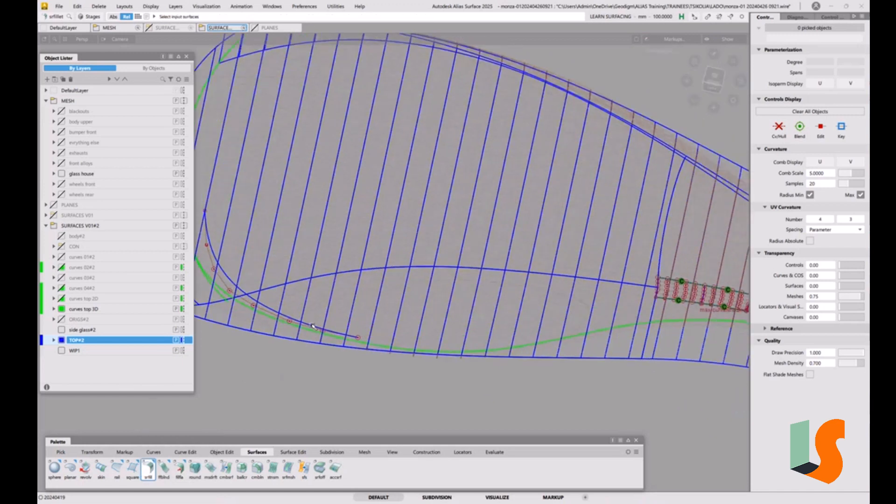
pyautogui.keyDown('alt'); pyautogui.keyDown('shift'); pyautogui.moveTo(319, 333); pyautogui.dragTo(387, 360, button='right'); pyautogui.keyUp('shift'); pyautogui.keyUp('alt')
pyautogui.keyDown('alt'); pyautogui.keyDown('shift'); pyautogui.moveTo(388, 360); pyautogui.dragTo(480, 360, button='middle'); pyautogui.keyUp('shift'); pyautogui.keyUp('alt')
pyautogui.keyDown('alt'); pyautogui.keyDown('shift'); pyautogui.moveTo(480, 360); pyautogui.dragTo(351, 330); pyautogui.keyUp('shift'); pyautogui.keyUp('alt')
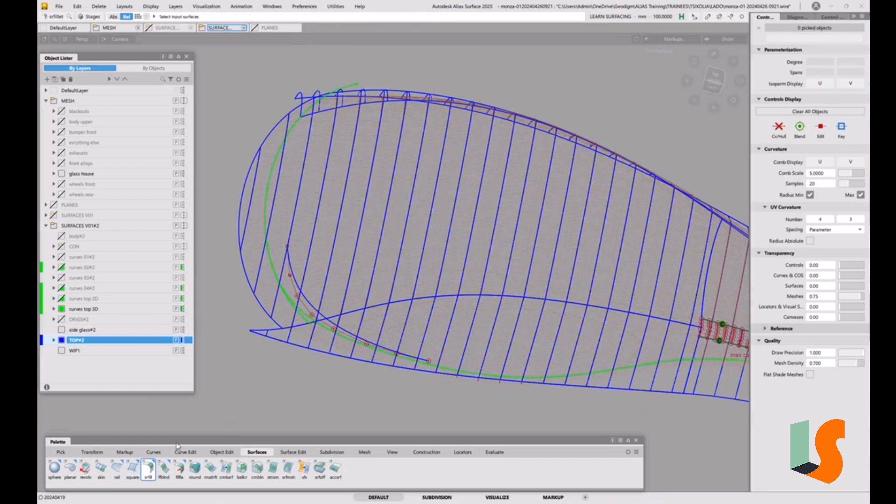
# Step: Draw a straight degree 1 CV curve from the end of the existing corner curve to the lower corner of the short fillet's open end
pyautogui.click(153, 452)
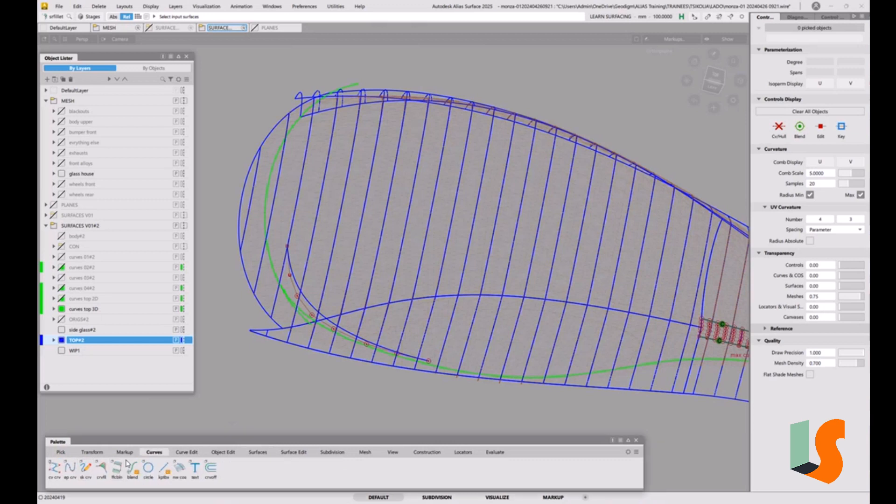
pyautogui.click(55, 468)
pyautogui.click(429, 361)
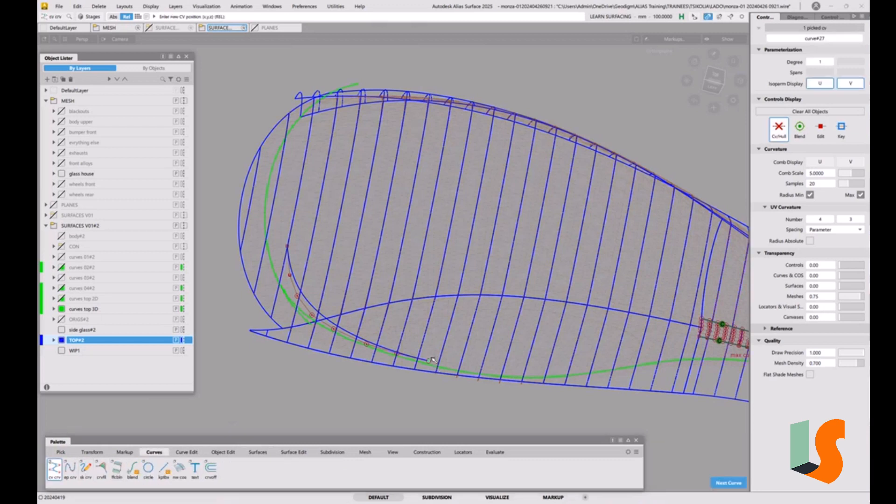
pyautogui.click(698, 337)
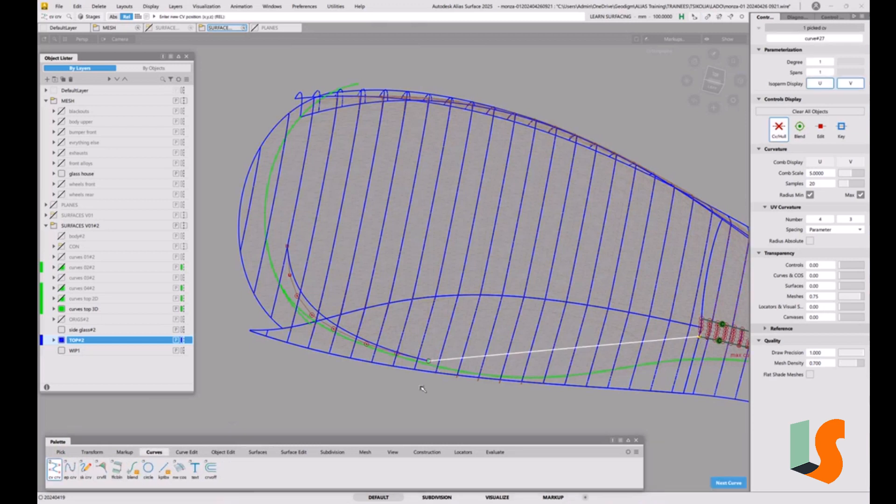
pyautogui.click(59, 6)
pyautogui.click(77, 97)
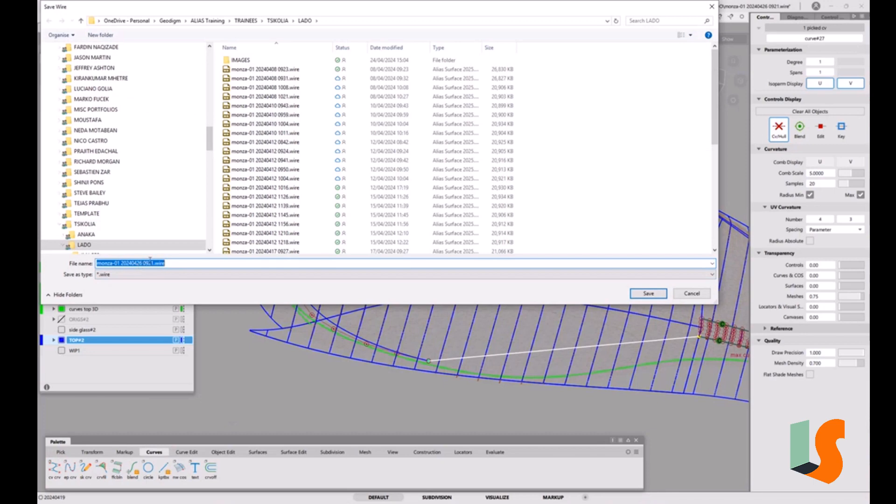
pyautogui.moveTo(150, 261); pyautogui.dragTo(182, 259)
pyautogui.press('BackSpace')
pyautogui.press('BackSpace')
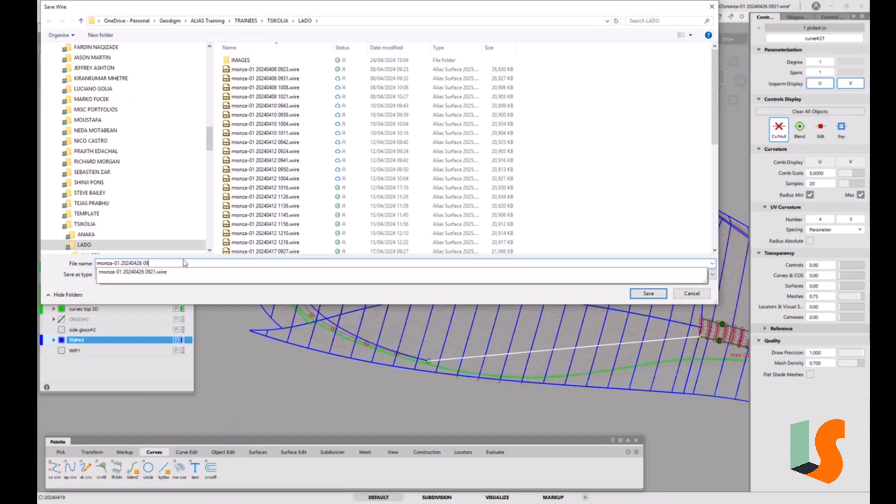
pyautogui.write('43')
pyautogui.press('Return')
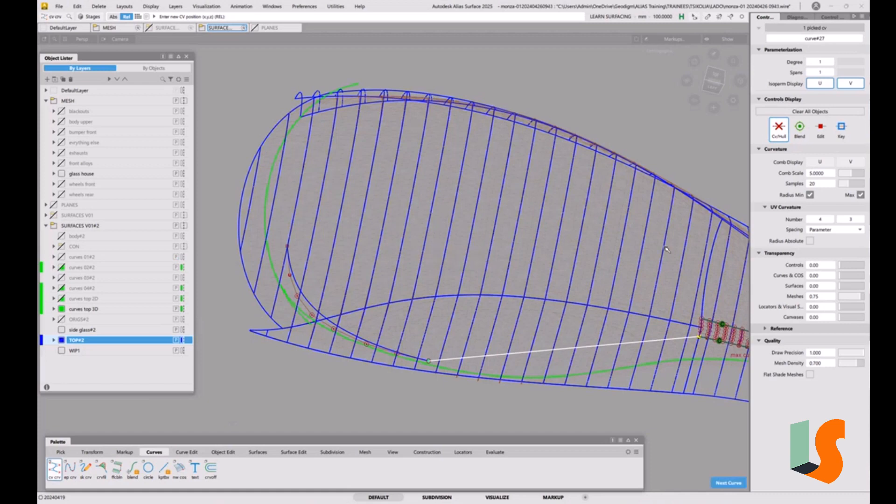
# Step: Try to delete the narrow surface along the far edge together with the new line, and undo the deletion
pyautogui.click(712, 88)
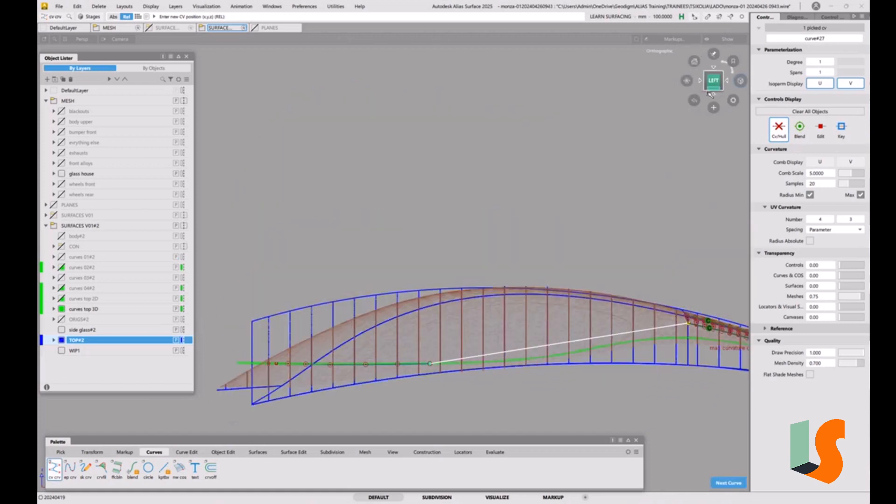
pyautogui.keyDown('alt'); pyautogui.keyDown('shift'); pyautogui.moveTo(577, 185); pyautogui.dragTo(568, 247); pyautogui.keyUp('shift'); pyautogui.keyUp('alt')
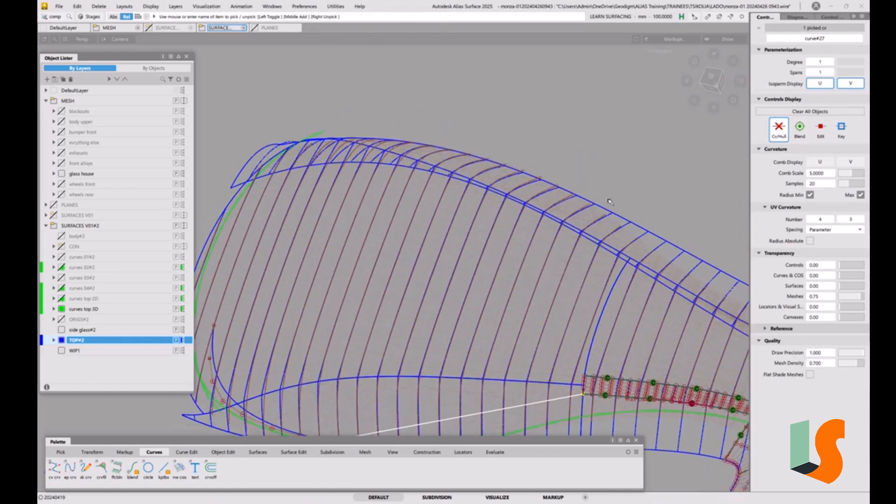
pyautogui.click(620, 219)
pyautogui.keyDown('alt'); pyautogui.keyDown('shift'); pyautogui.moveTo(646, 187); pyautogui.dragTo(614, 158, button='right'); pyautogui.keyUp('shift'); pyautogui.keyUp('alt')
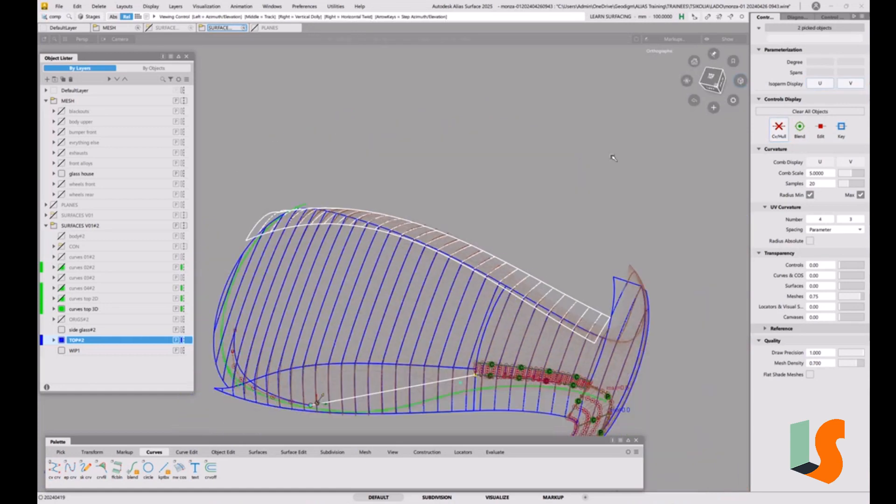
pyautogui.keyDown('alt'); pyautogui.keyDown('shift'); pyautogui.moveTo(613, 158); pyautogui.dragTo(594, 195, button='middle'); pyautogui.keyUp('shift'); pyautogui.keyUp('alt')
pyautogui.press('Delete')
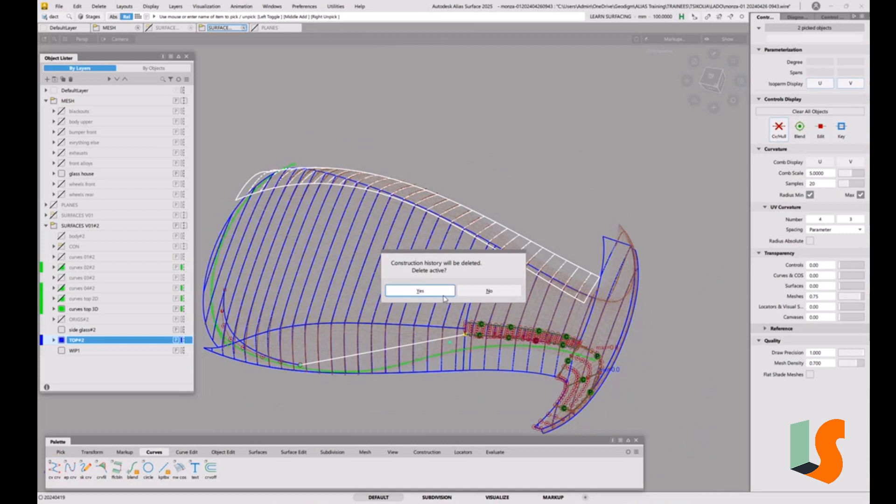
pyautogui.click(444, 293)
pyautogui.hotkey('ctrl', 'z')
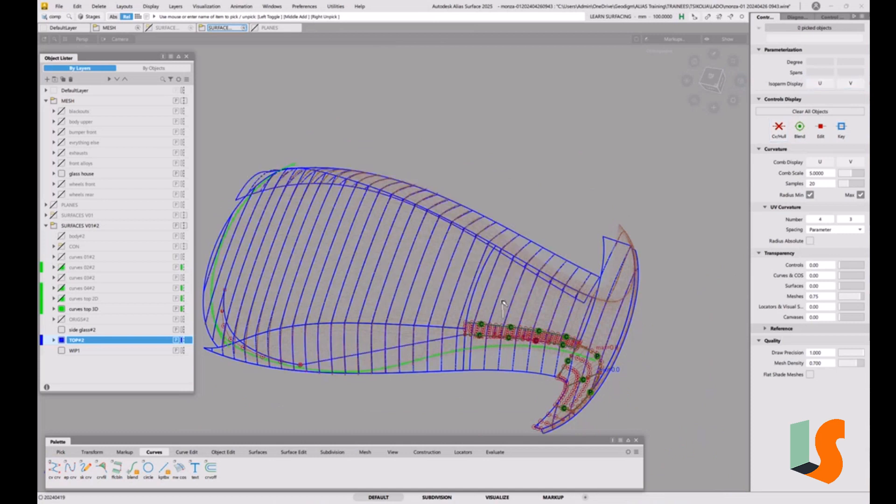
# Step: Delete only the narrow surface skin#4 along the far edge, including its construction history
pyautogui.keyDown('ctrl'); pyautogui.keyDown('shift'); pyautogui.moveTo(507, 265); pyautogui.dragTo(490, 273); pyautogui.keyUp('shift'); pyautogui.keyUp('ctrl')
pyautogui.click(516, 237)
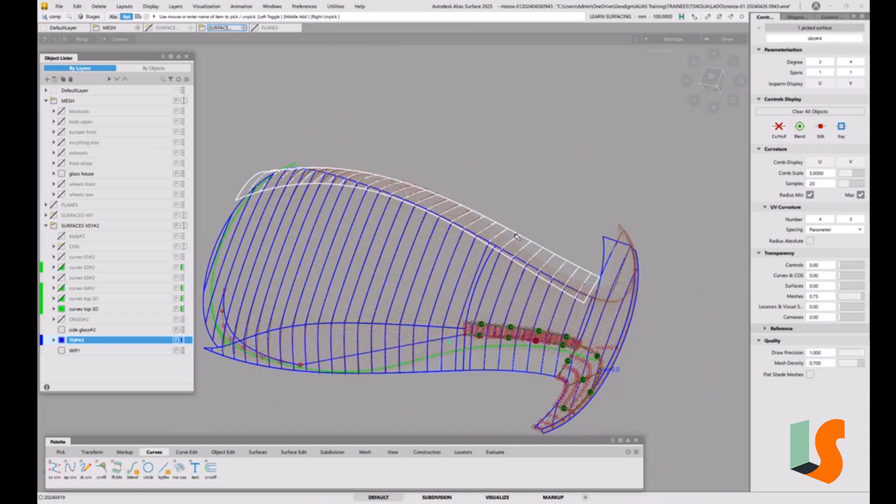
pyautogui.press('Delete')
pyautogui.click(426, 292)
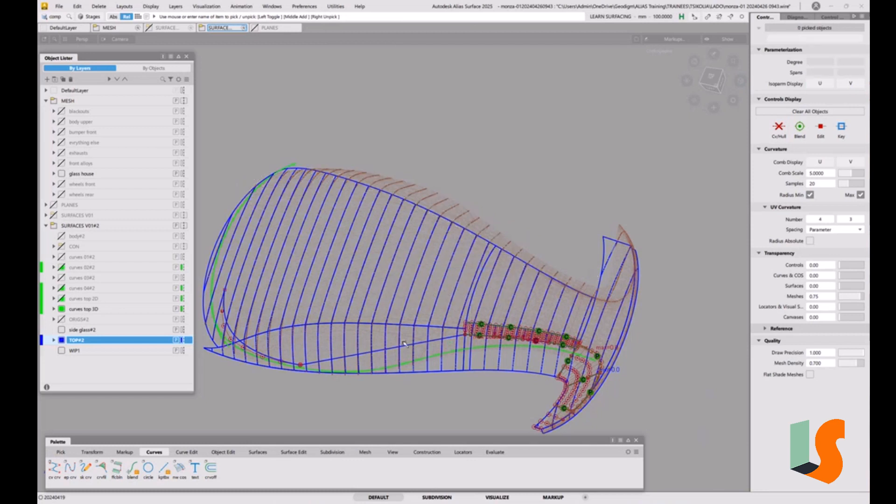
# Step: Pick the new straight curve#27, view it from the left side and set its degree to 3 with one span
pyautogui.keyDown('alt'); pyautogui.keyDown('shift'); pyautogui.moveTo(403, 342); pyautogui.dragTo(392, 329); pyautogui.keyUp('shift'); pyautogui.keyUp('alt')
pyautogui.keyDown('alt'); pyautogui.keyDown('shift'); pyautogui.moveTo(387, 326); pyautogui.dragTo(411, 300, button='middle'); pyautogui.keyUp('shift'); pyautogui.keyUp('alt')
pyautogui.keyDown('ctrl'); pyautogui.keyDown('shift'); pyautogui.moveTo(403, 338); pyautogui.dragTo(417, 348); pyautogui.keyUp('shift'); pyautogui.keyUp('ctrl')
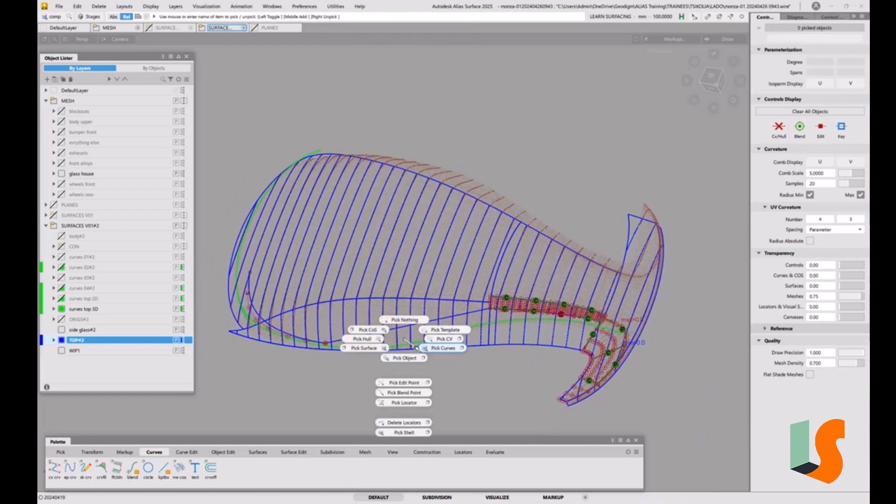
pyautogui.click(419, 323)
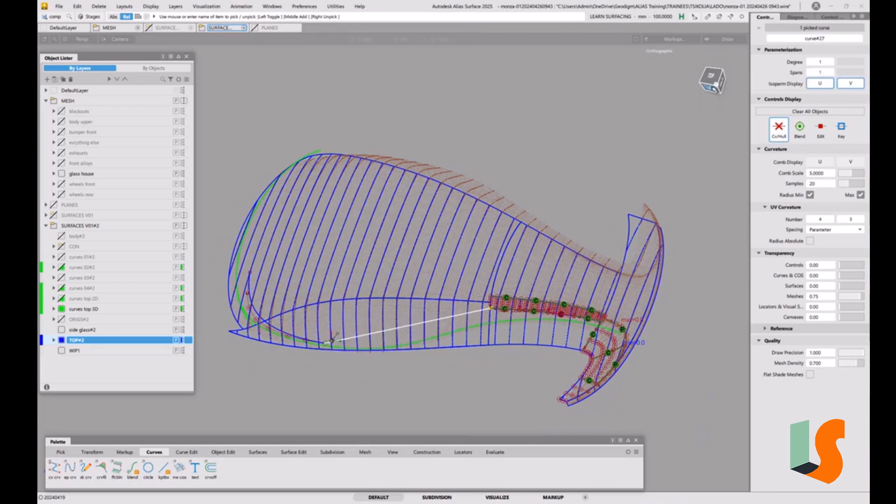
pyautogui.click(713, 87)
pyautogui.keyDown('alt'); pyautogui.keyDown('shift'); pyautogui.moveTo(443, 238); pyautogui.dragTo(550, 264, button='right'); pyautogui.keyUp('shift'); pyautogui.keyUp('alt')
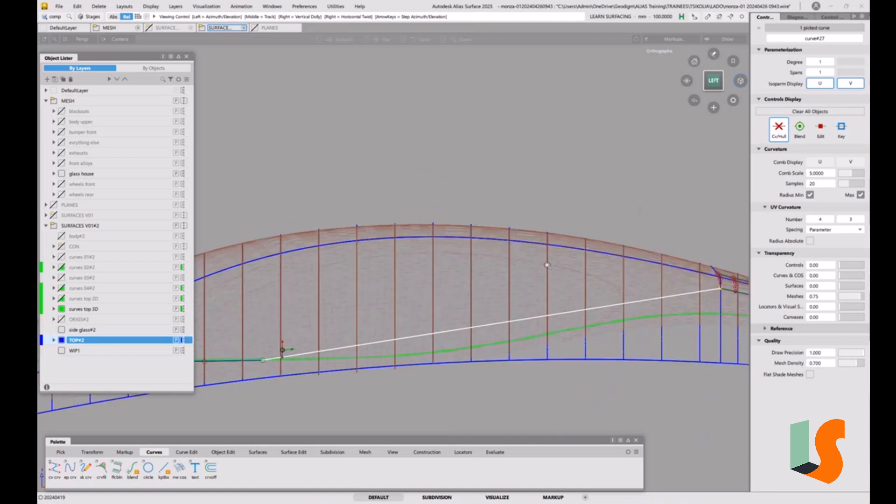
pyautogui.keyDown('alt'); pyautogui.keyDown('shift'); pyautogui.moveTo(550, 264); pyautogui.dragTo(486, 297, button='middle'); pyautogui.keyUp('shift'); pyautogui.keyUp('alt')
pyautogui.press('d')
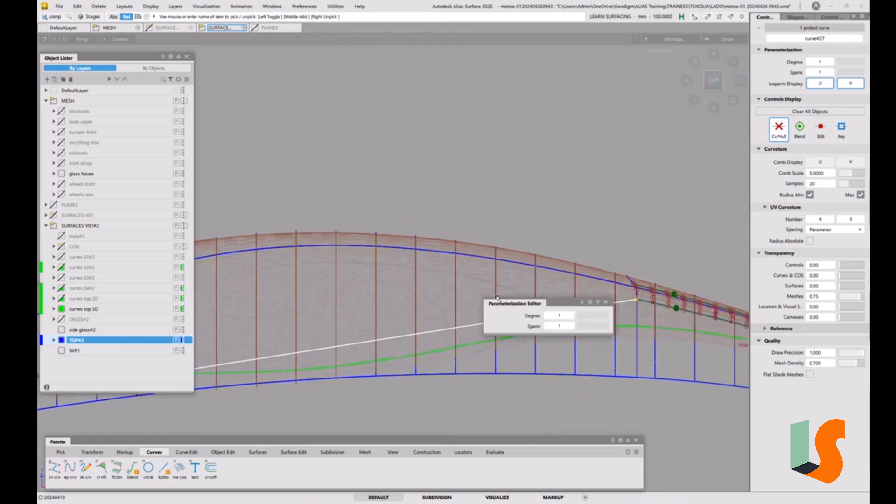
pyautogui.click(571, 317)
pyautogui.click(571, 317)
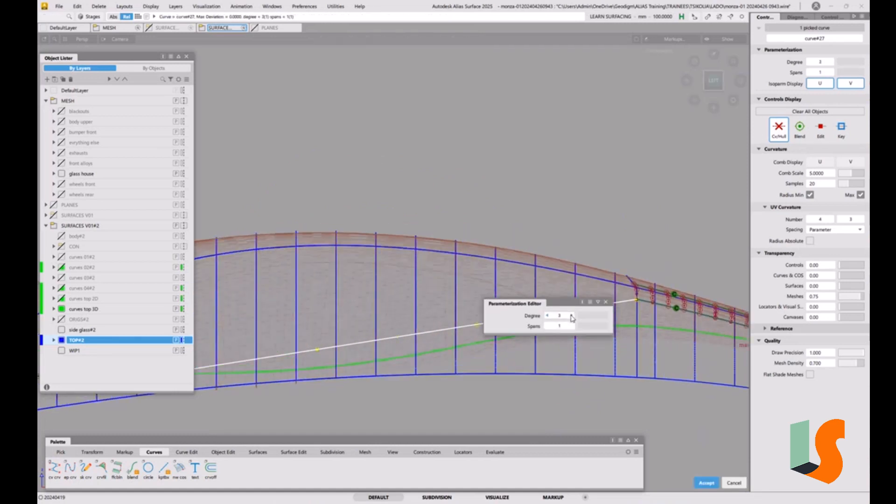
pyautogui.keyDown('ctrl'); pyautogui.keyDown('shift'); pyautogui.moveTo(603, 340); pyautogui.dragTo(615, 286); pyautogui.keyUp('shift'); pyautogui.keyUp('ctrl')
pyautogui.keyDown('alt'); pyautogui.keyDown('shift'); pyautogui.moveTo(505, 325); pyautogui.dragTo(474, 332, button='middle'); pyautogui.keyUp('shift'); pyautogui.keyUp('alt')
# Step: Align the fillet end of the curve with G2 continuity to the Fillet_piece V=0 edge, and close the alignment options
pyautogui.click(223, 451)
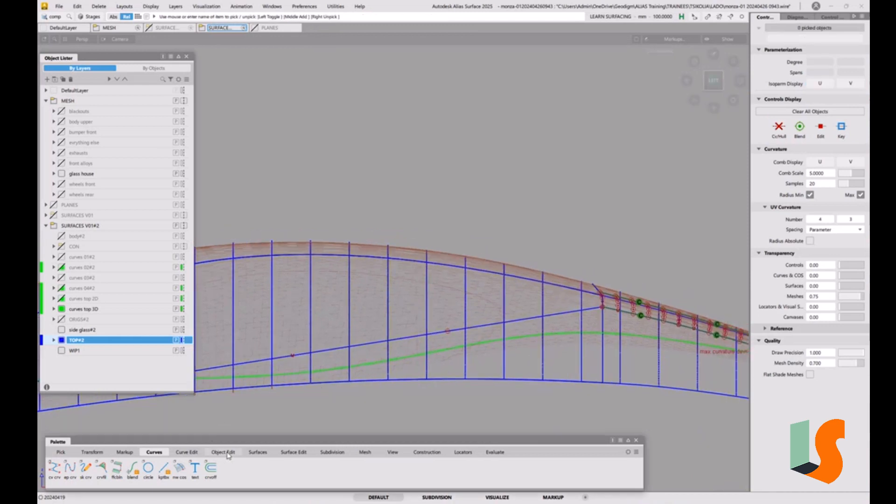
pyautogui.click(133, 476)
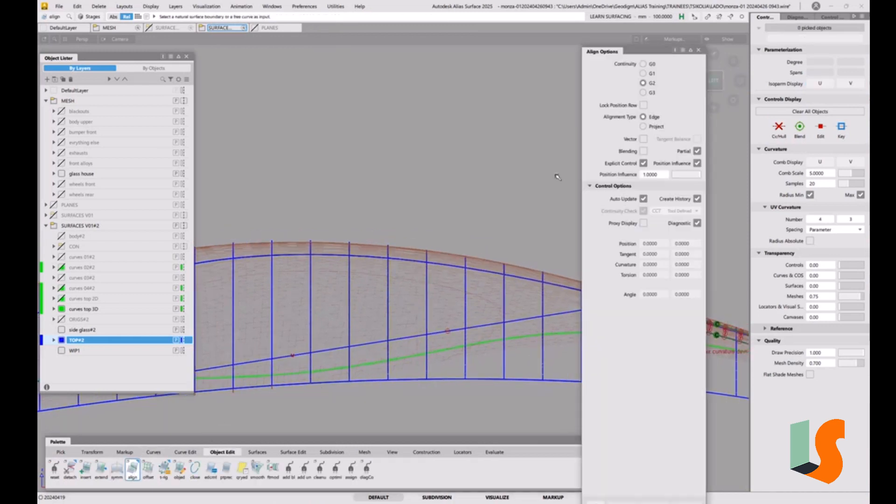
pyautogui.keyDown('alt'); pyautogui.keyDown('shift'); pyautogui.moveTo(524, 244); pyautogui.dragTo(364, 266, button='middle'); pyautogui.keyUp('shift'); pyautogui.keyUp('alt')
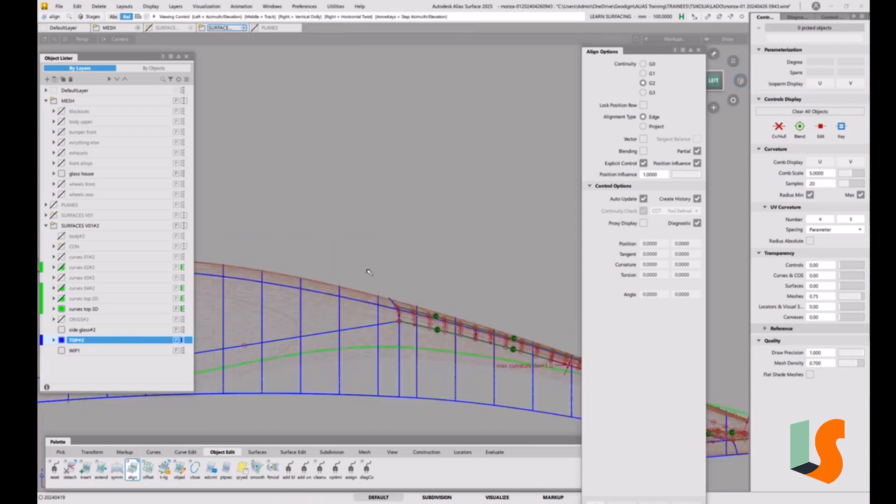
pyautogui.click(384, 324)
pyautogui.click(408, 325)
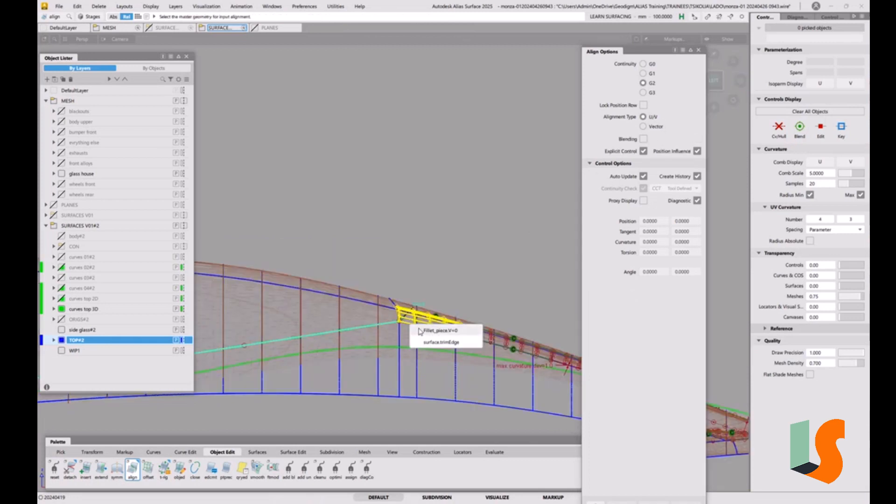
pyautogui.click(420, 330)
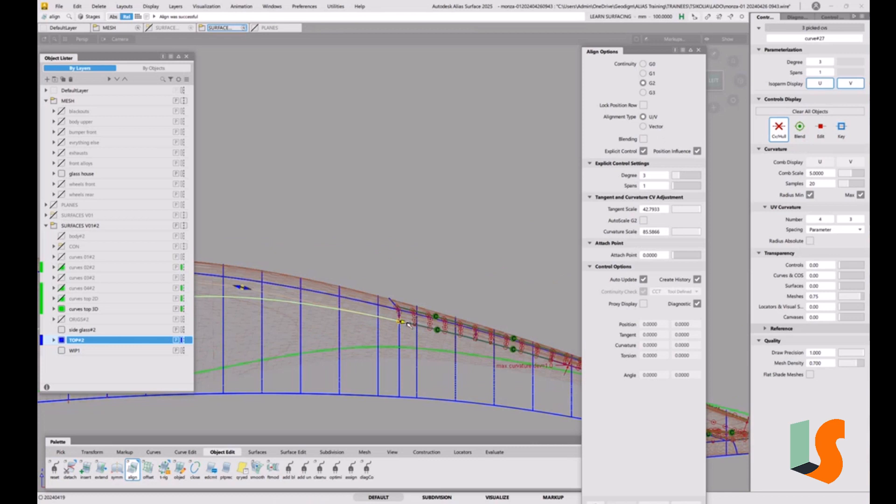
pyautogui.keyDown('alt'); pyautogui.keyDown('shift'); pyautogui.moveTo(389, 248); pyautogui.dragTo(492, 253); pyautogui.keyUp('shift'); pyautogui.keyUp('alt')
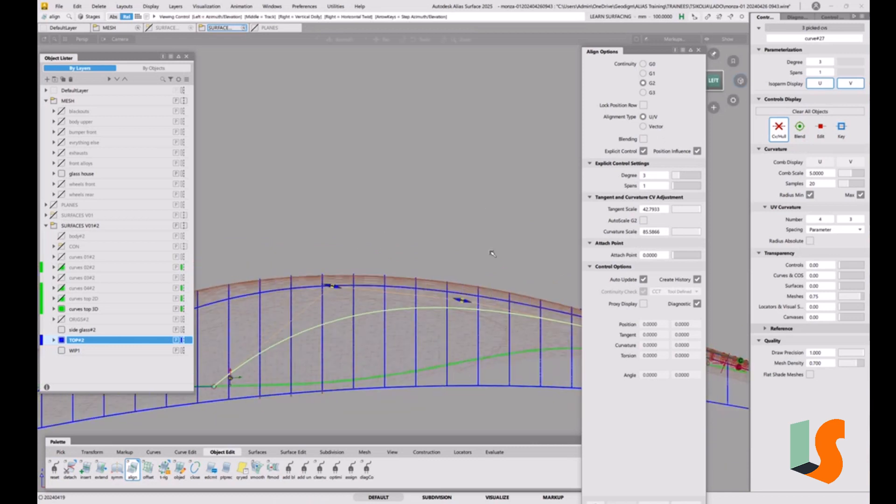
pyautogui.click(698, 50)
# Step: Set the degree of curve#27 to 4
pyautogui.keyDown('alt'); pyautogui.keyDown('shift'); pyautogui.moveTo(600, 192); pyautogui.dragTo(554, 254); pyautogui.keyUp('shift'); pyautogui.keyUp('alt')
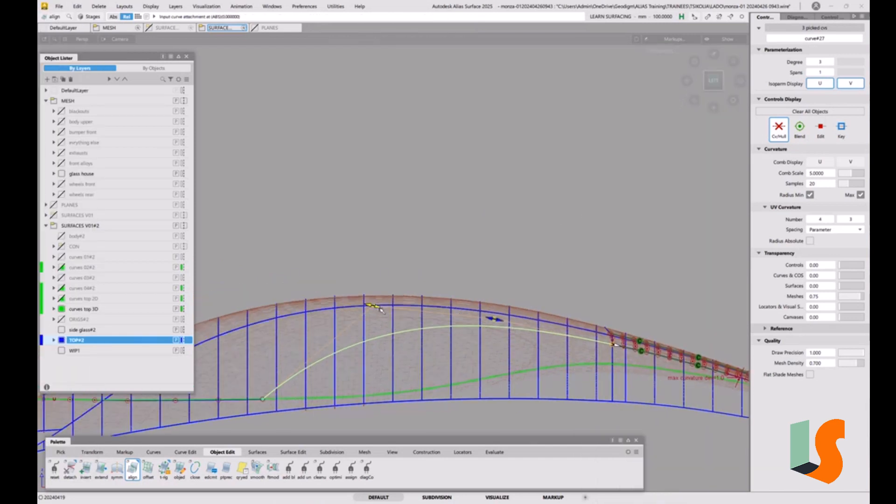
pyautogui.press('p')
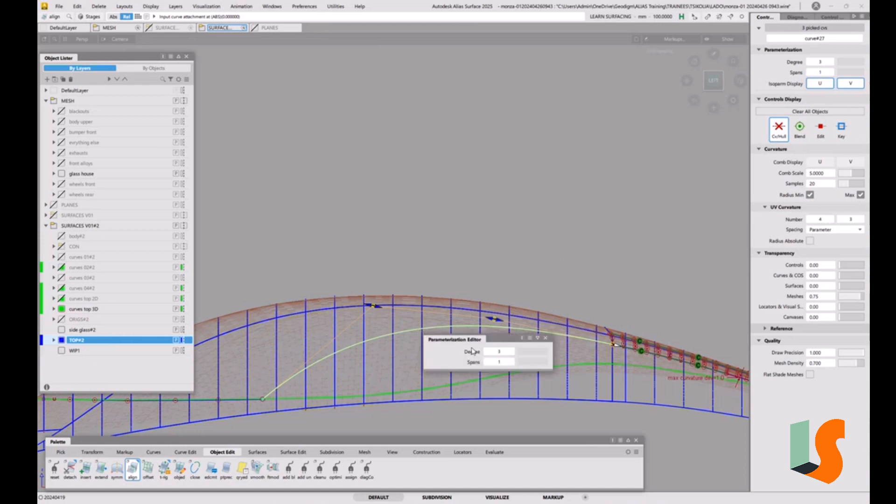
pyautogui.click(511, 352)
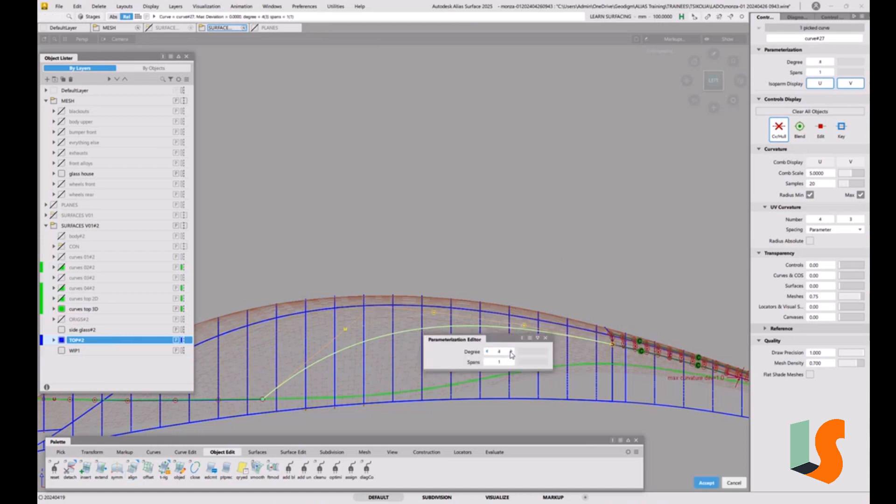
pyautogui.press('a')
pyautogui.keyDown('ctrl'); pyautogui.keyDown('shift'); pyautogui.moveTo(456, 362); pyautogui.dragTo(455, 341); pyautogui.keyUp('shift'); pyautogui.keyUp('ctrl')
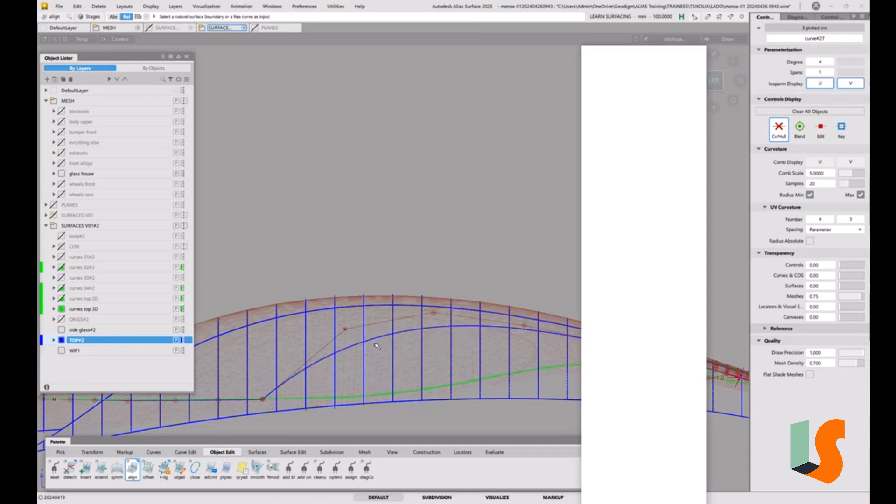
# Step: Move the CV of curve#27 nearest its free end slightly downward along Z, and clear the selection
pyautogui.press('t')
pyautogui.click(344, 329)
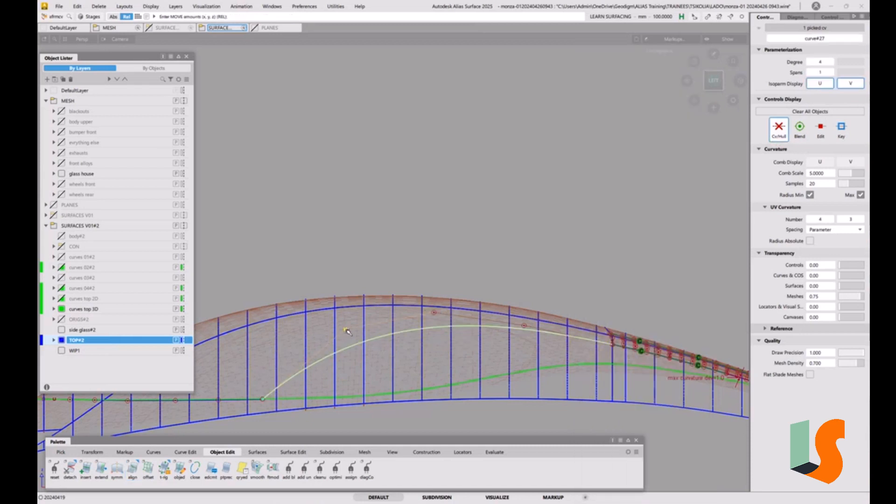
pyautogui.moveTo(375, 223); pyautogui.dragTo(377, 273, button='right')
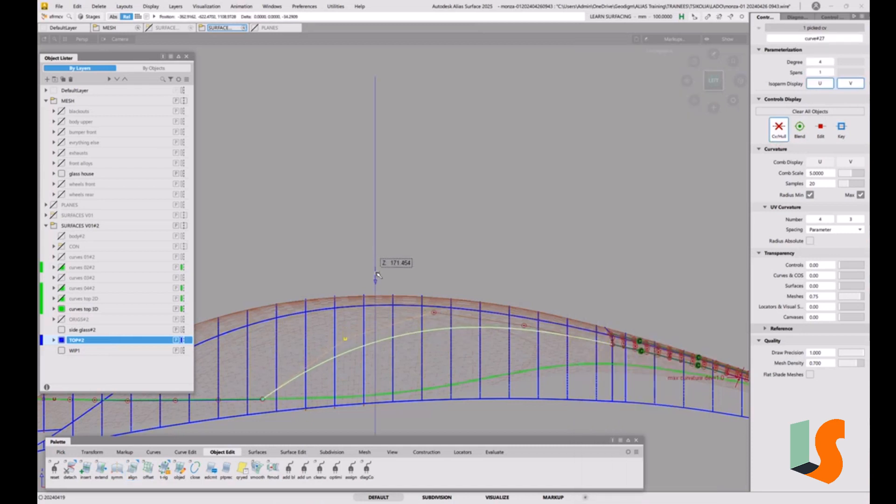
pyautogui.click(376, 274)
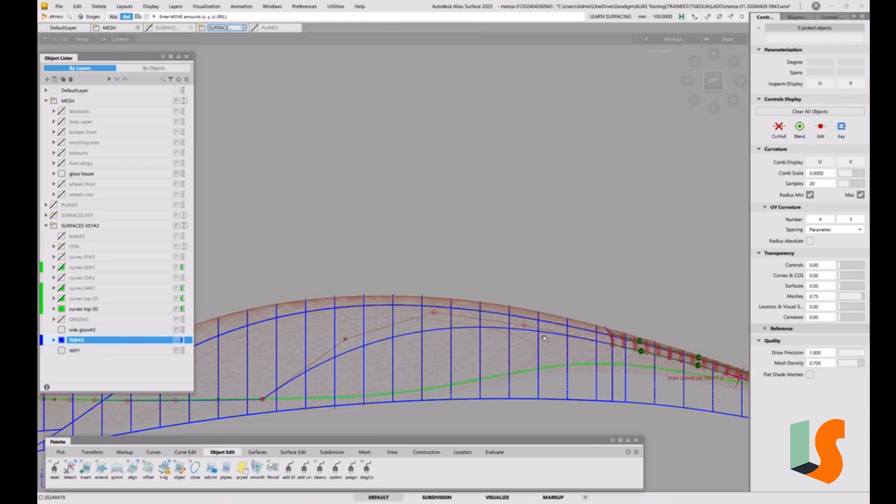
# Step: Project curve#27 along the Y vector onto the side surface as a curve on surface
pyautogui.keyDown('alt'); pyautogui.keyDown('shift'); pyautogui.moveTo(370, 367); pyautogui.dragTo(411, 369); pyautogui.keyUp('shift'); pyautogui.keyUp('alt')
pyautogui.keyDown('alt'); pyautogui.keyDown('shift'); pyautogui.moveTo(486, 379); pyautogui.dragTo(483, 320, button='middle'); pyautogui.keyUp('shift'); pyautogui.keyUp('alt')
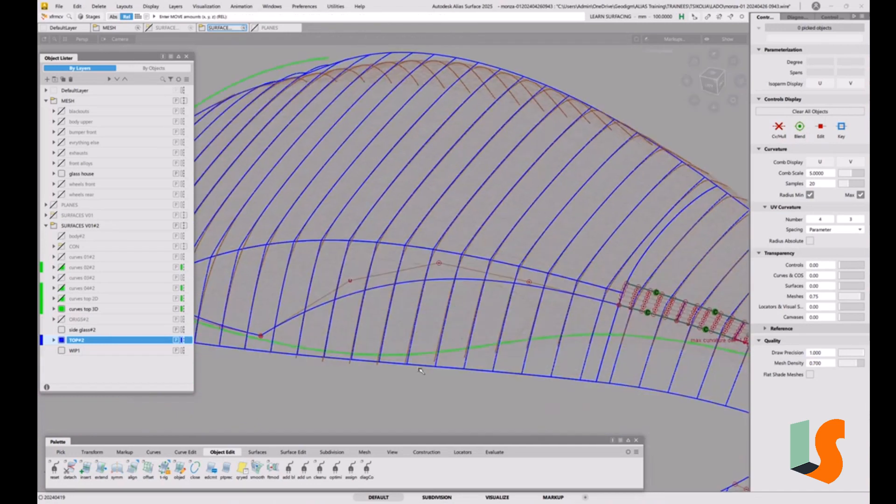
pyautogui.click(293, 452)
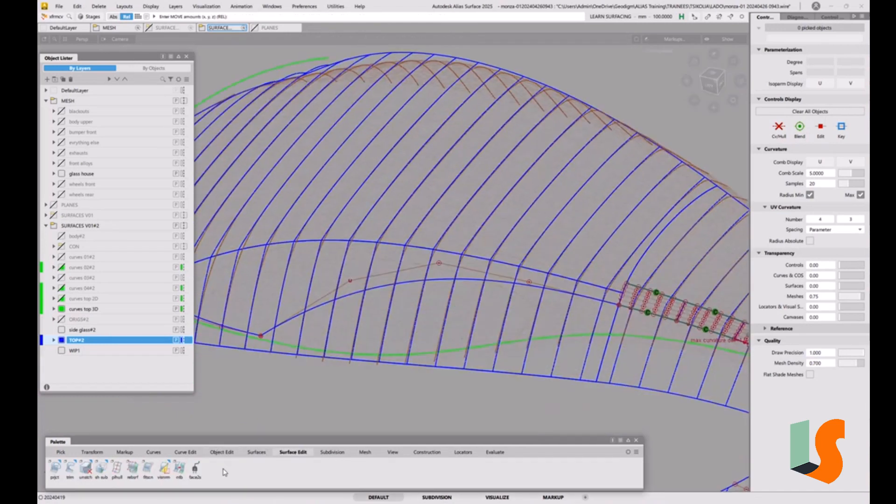
pyautogui.doubleClick(55, 468)
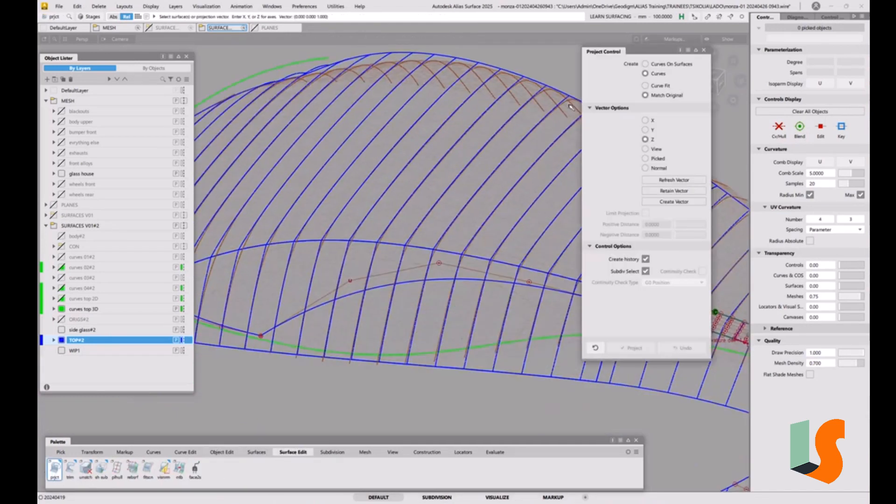
pyautogui.click(660, 63)
pyautogui.click(652, 107)
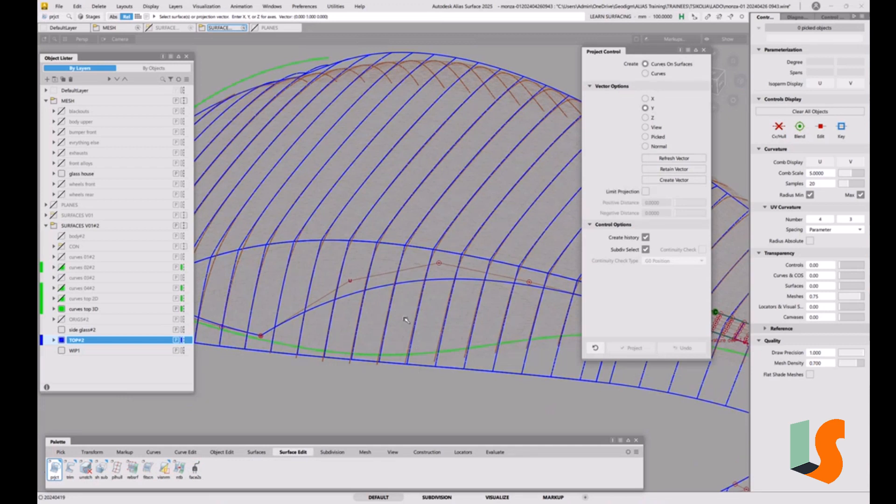
pyautogui.click(488, 372)
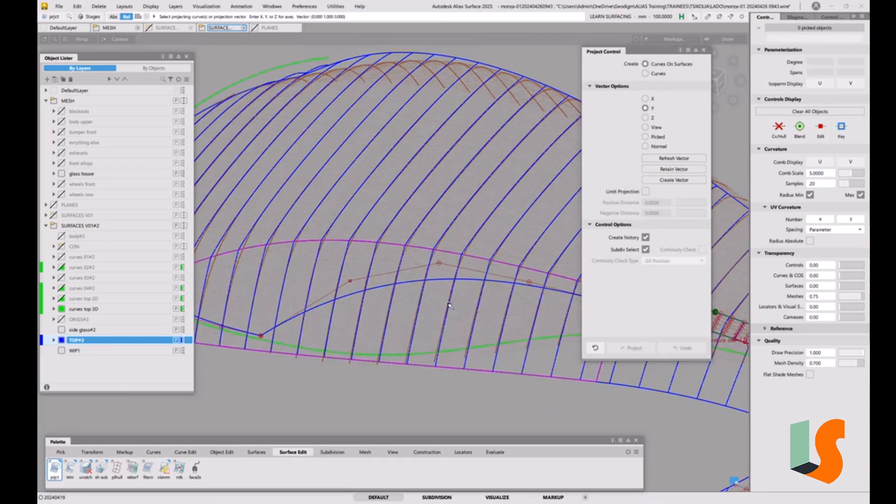
pyautogui.click(448, 281)
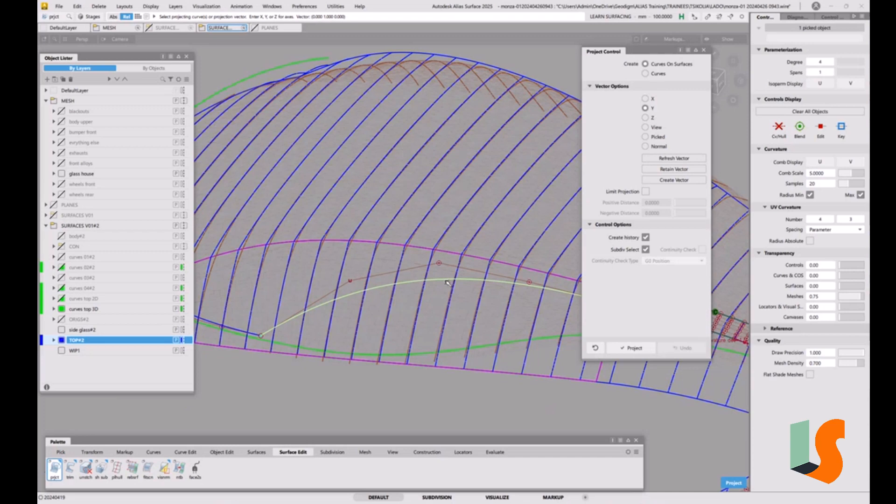
pyautogui.press('space')
pyautogui.keyDown('alt'); pyautogui.keyDown('shift'); pyautogui.moveTo(480, 316); pyautogui.dragTo(471, 328); pyautogui.keyUp('shift'); pyautogui.keyUp('alt')
pyautogui.click(444, 287)
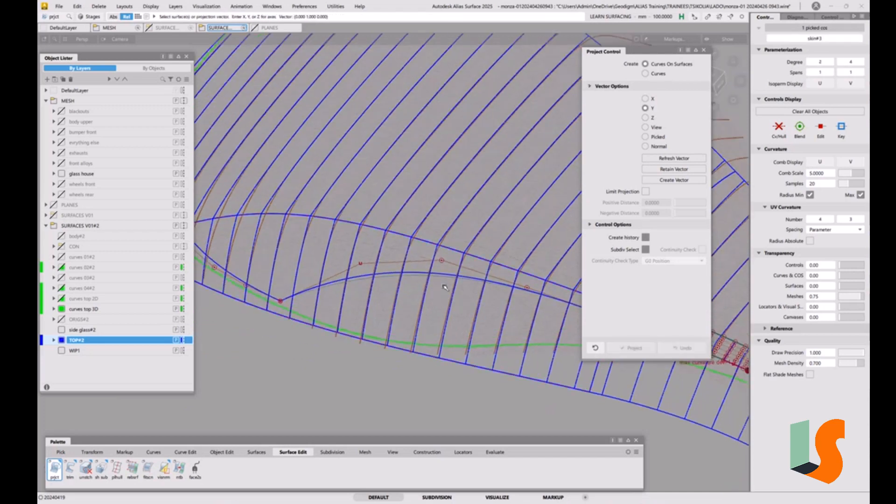
pyautogui.keyDown('ctrl'); pyautogui.keyDown('shift'); pyautogui.moveTo(442, 285); pyautogui.dragTo(437, 285); pyautogui.keyUp('shift'); pyautogui.keyUp('ctrl')
pyautogui.click(440, 285)
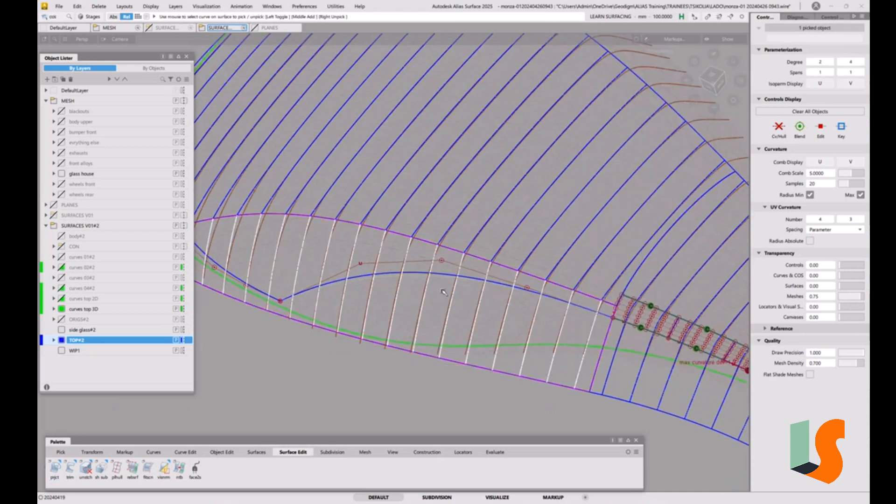
pyautogui.click(444, 280)
pyautogui.keyDown('alt'); pyautogui.keyDown('shift'); pyautogui.moveTo(443, 279); pyautogui.dragTo(495, 256); pyautogui.keyUp('shift'); pyautogui.keyUp('alt')
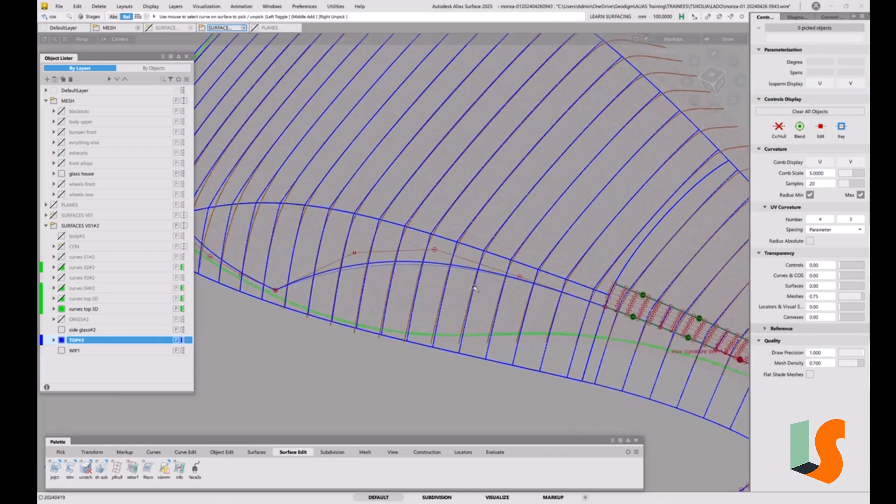
# Step: Delete the original curve#27, keeping its projected curve on the side surface
pyautogui.keyDown('ctrl'); pyautogui.keyDown('shift'); pyautogui.moveTo(447, 301); pyautogui.dragTo(469, 310); pyautogui.keyUp('shift'); pyautogui.keyUp('ctrl')
pyautogui.keyDown('alt'); pyautogui.keyDown('shift'); pyautogui.moveTo(470, 273); pyautogui.dragTo(469, 270, button='right'); pyautogui.keyUp('shift'); pyautogui.keyUp('alt')
pyautogui.keyDown('alt'); pyautogui.keyDown('shift'); pyautogui.moveTo(469, 270); pyautogui.dragTo(475, 282, button='middle'); pyautogui.keyUp('shift'); pyautogui.keyUp('alt')
pyautogui.click(474, 282)
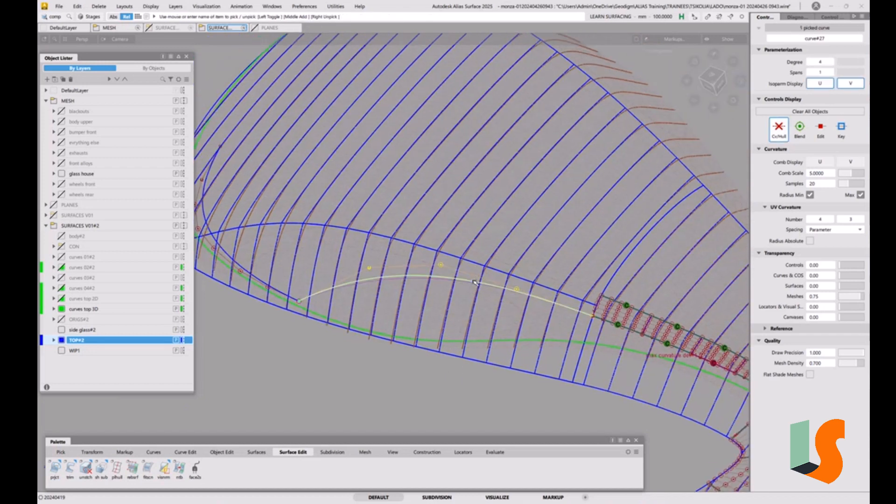
pyautogui.press('Delete')
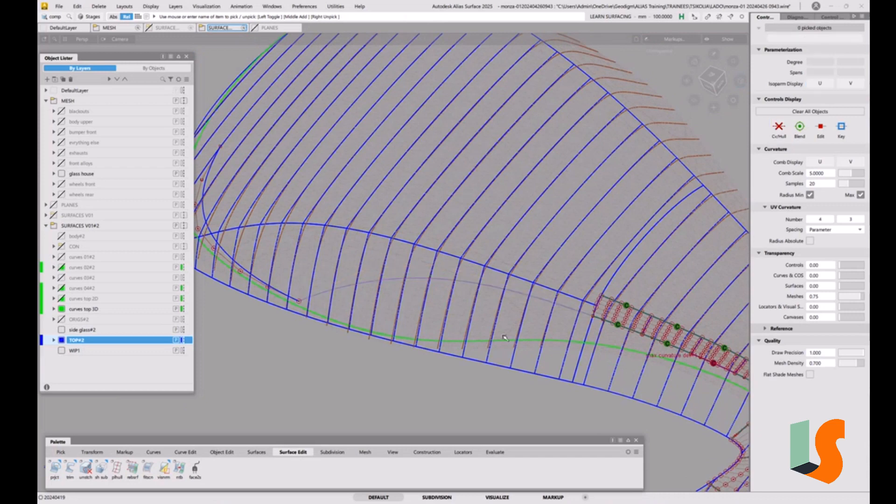
# Step: Start a Symmetric Fillet with G2 curvature section type and Flip Fillet turned off
pyautogui.keyDown('alt'); pyautogui.keyDown('shift'); pyautogui.moveTo(509, 255); pyautogui.dragTo(515, 278, button='right'); pyautogui.keyUp('shift'); pyautogui.keyUp('alt')
pyautogui.keyDown('alt'); pyautogui.keyDown('shift'); pyautogui.moveTo(515, 278); pyautogui.dragTo(522, 278); pyautogui.keyUp('shift'); pyautogui.keyUp('alt')
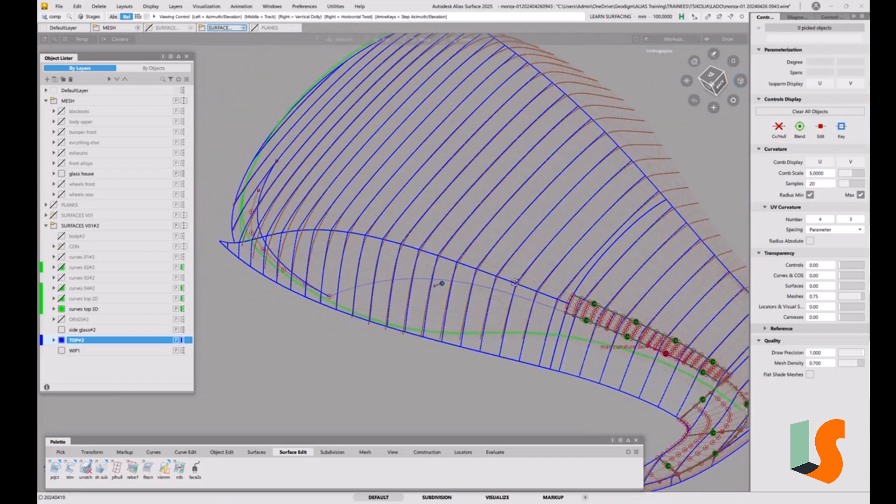
pyautogui.keyDown('alt'); pyautogui.keyDown('shift'); pyautogui.moveTo(521, 279); pyautogui.dragTo(522, 285, button='middle'); pyautogui.keyUp('shift'); pyautogui.keyUp('alt')
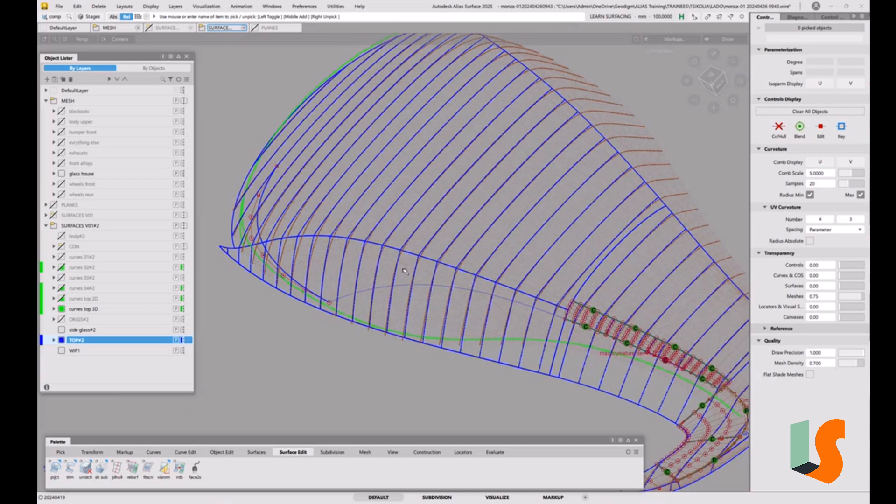
pyautogui.keyDown('alt'); pyautogui.keyDown('shift'); pyautogui.moveTo(438, 290); pyautogui.dragTo(493, 278); pyautogui.keyUp('shift'); pyautogui.keyUp('alt')
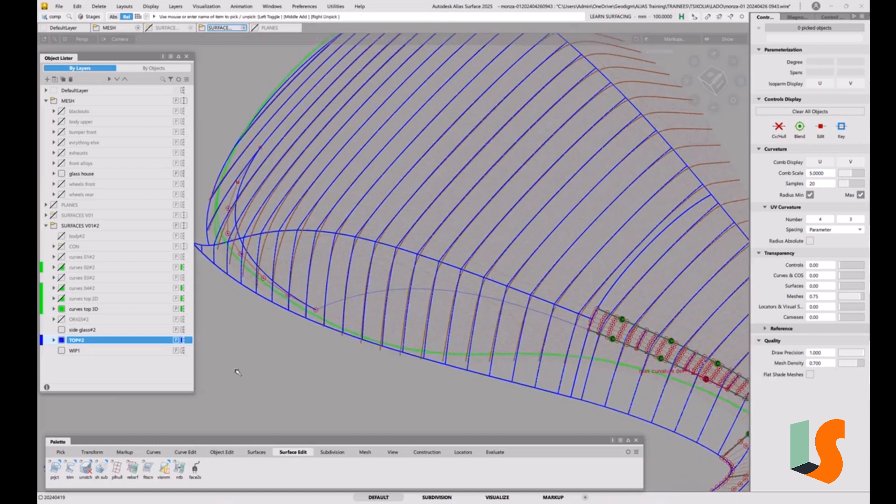
pyautogui.click(256, 452)
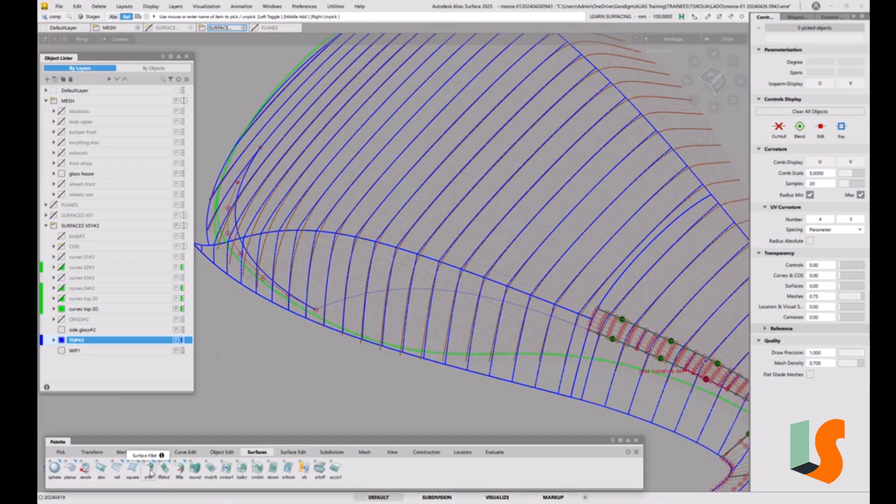
pyautogui.moveTo(150, 472); pyautogui.dragTo(160, 488)
pyautogui.click(689, 64)
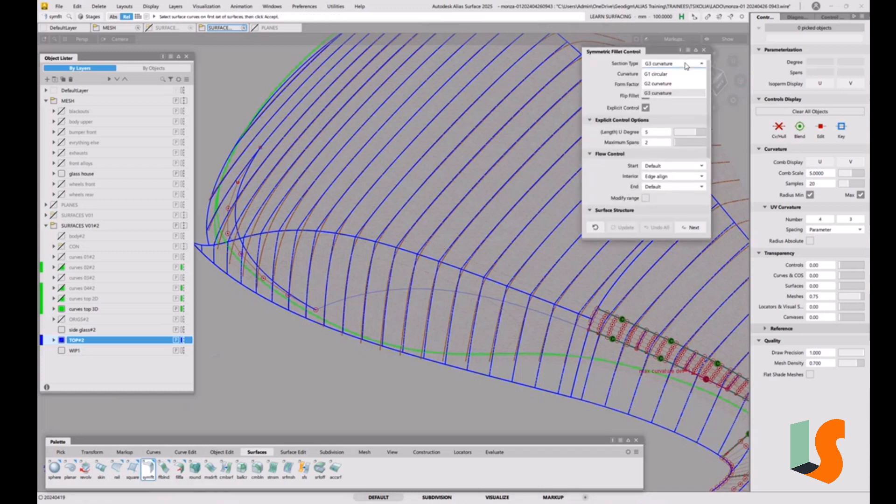
pyautogui.click(673, 86)
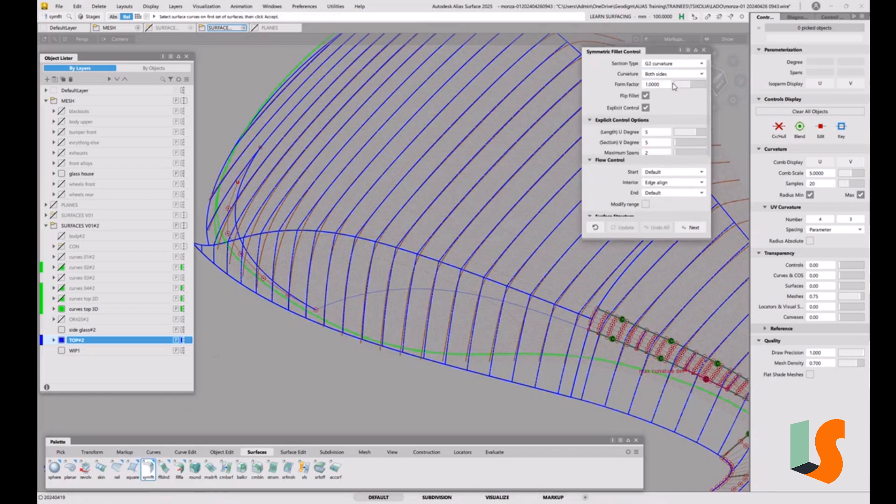
pyautogui.click(645, 96)
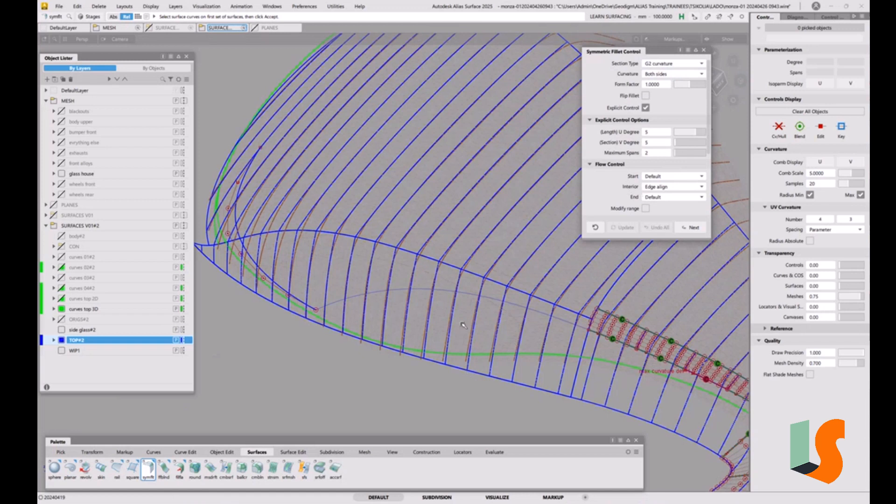
# Step: Build the symmetric fillet between the projected curve on the side surface and the large roof surface#21
pyautogui.click(440, 289)
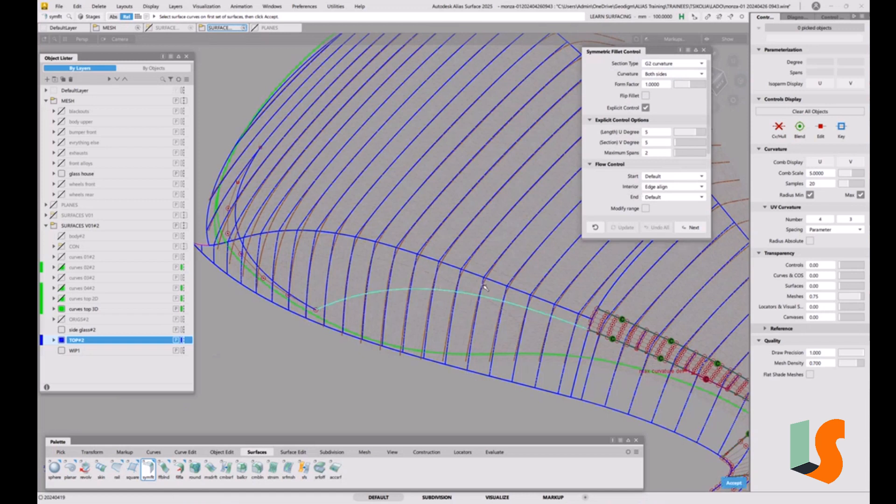
pyautogui.press('space')
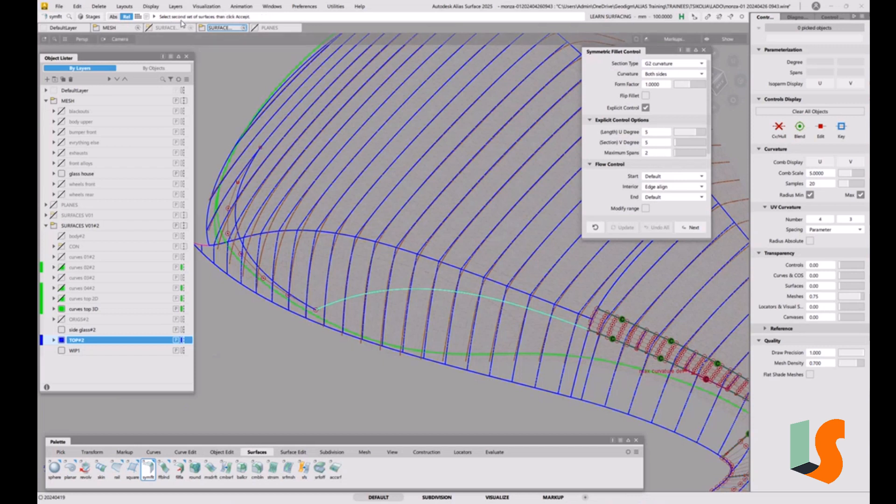
pyautogui.click(219, 178)
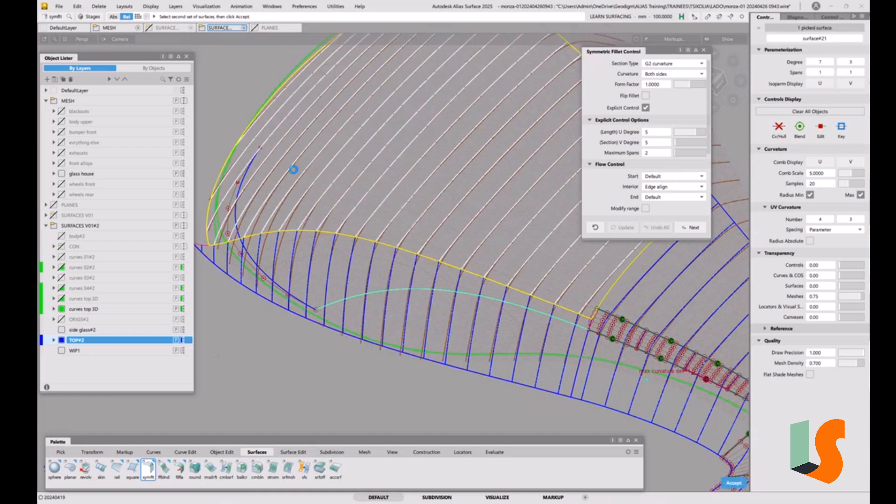
# Step: Set both the end and start flow control of the new fillet to Edge align
pyautogui.moveTo(430, 217)
pyautogui.keyDown('alt'); pyautogui.keyDown('shift'); pyautogui.mouseDown()
pyautogui.moveTo(443, 220)
pyautogui.moveTo(435, 217)
pyautogui.mouseUp(); pyautogui.keyUp('shift'); pyautogui.keyUp('alt')
pyautogui.keyDown('alt'); pyautogui.keyDown('shift'); pyautogui.moveTo(435, 217); pyautogui.dragTo(397, 217, button='right'); pyautogui.keyUp('shift'); pyautogui.keyUp('alt')
pyautogui.keyDown('alt'); pyautogui.keyDown('shift'); pyautogui.moveTo(397, 217); pyautogui.dragTo(422, 246, button='middle'); pyautogui.keyUp('shift'); pyautogui.keyUp('alt')
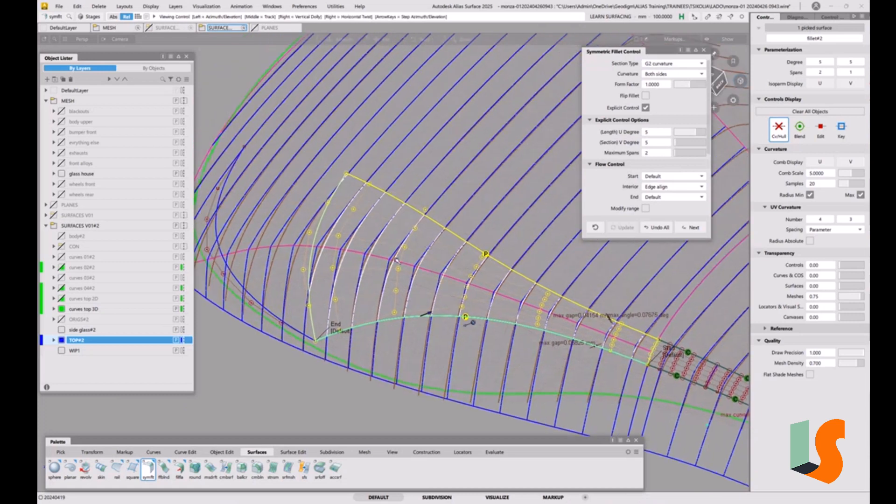
pyautogui.keyDown('alt'); pyautogui.keyDown('shift'); pyautogui.moveTo(430, 270); pyautogui.dragTo(411, 253); pyautogui.keyUp('shift'); pyautogui.keyUp('alt')
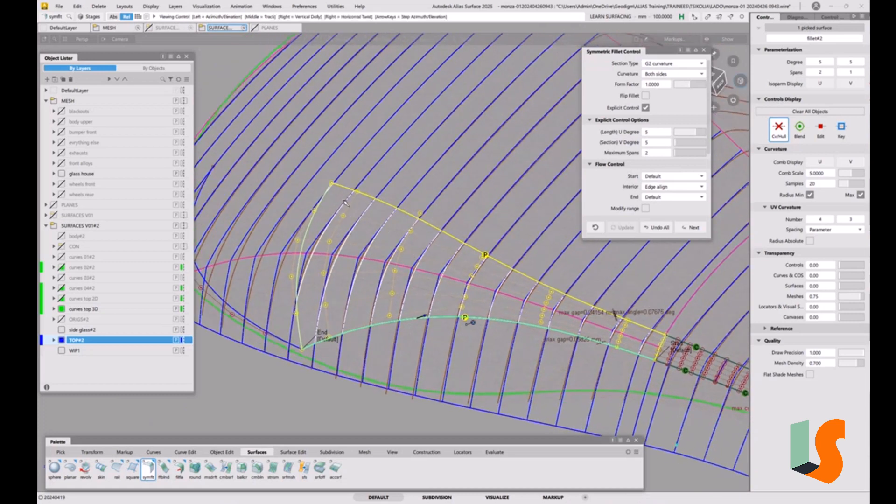
pyautogui.keyDown('alt'); pyautogui.keyDown('shift'); pyautogui.moveTo(353, 220); pyautogui.dragTo(367, 245, button='right'); pyautogui.keyUp('shift'); pyautogui.keyUp('alt')
pyautogui.keyDown('alt'); pyautogui.keyDown('shift'); pyautogui.moveTo(366, 245); pyautogui.dragTo(443, 253, button='middle'); pyautogui.keyUp('shift'); pyautogui.keyUp('alt')
pyautogui.keyDown('alt'); pyautogui.keyDown('shift'); pyautogui.moveTo(444, 252); pyautogui.dragTo(456, 209); pyautogui.keyUp('shift'); pyautogui.keyUp('alt')
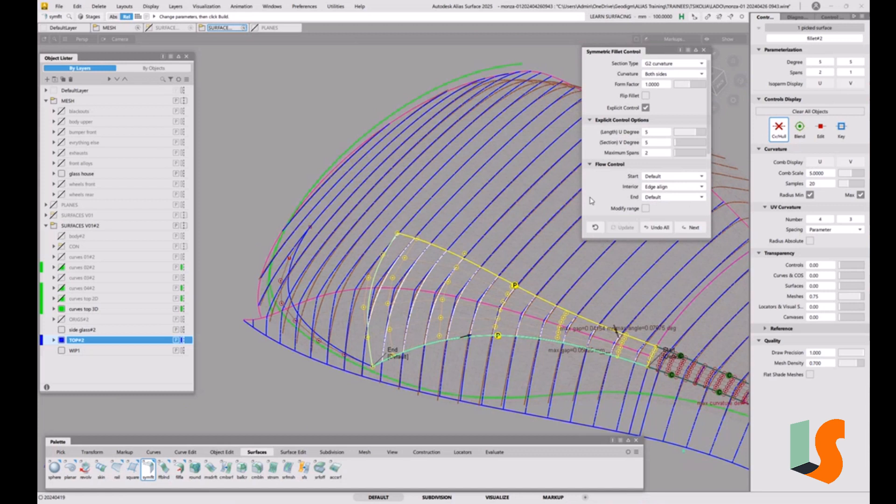
pyautogui.click(652, 202)
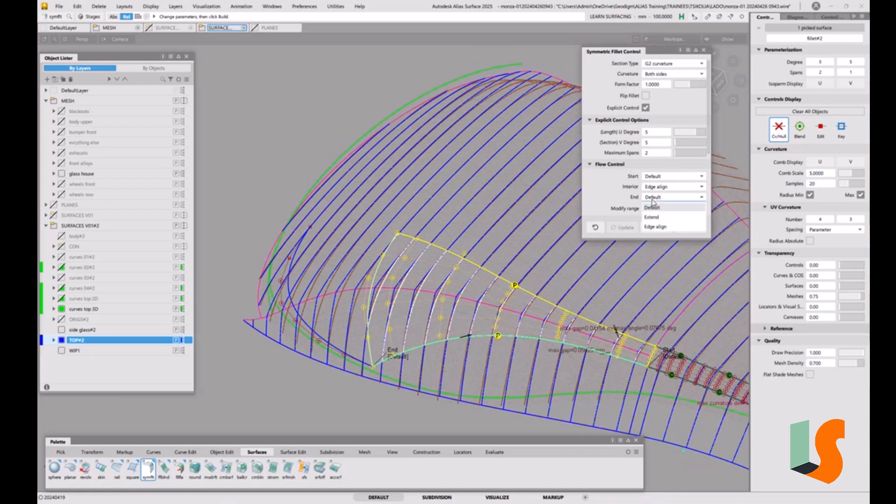
pyautogui.click(655, 226)
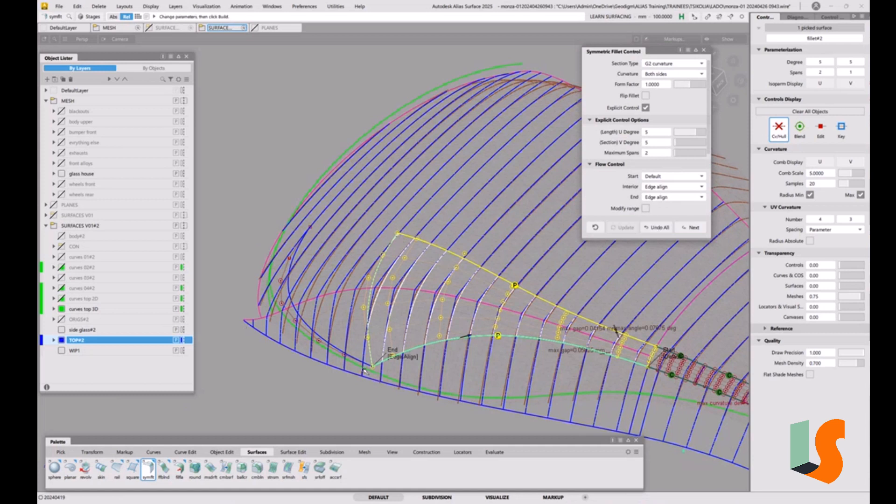
pyautogui.click(660, 177)
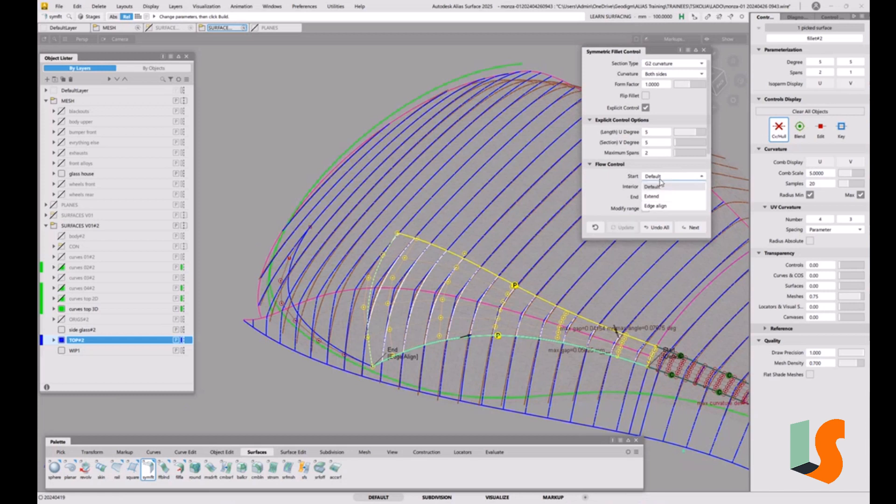
pyautogui.click(655, 206)
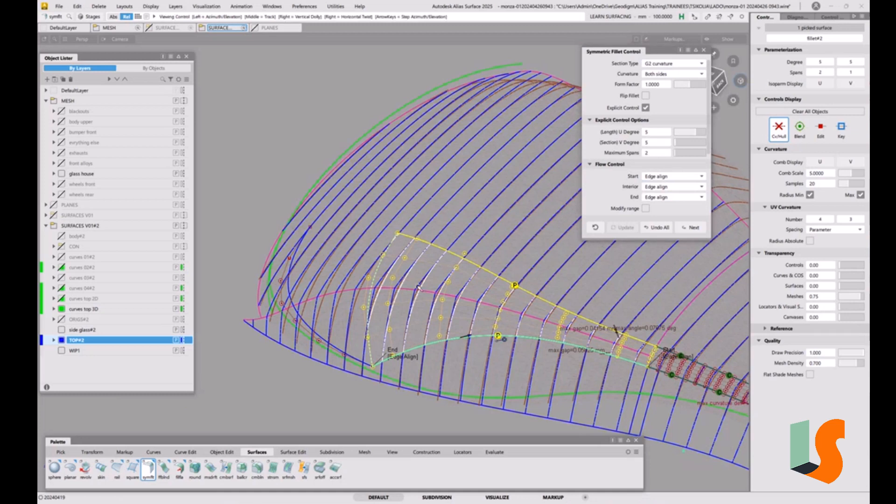
# Step: Examine how closely the new fillet follows the glass house section lines, from its end edge along the projected curve
pyautogui.scroll(5, 413, 280)
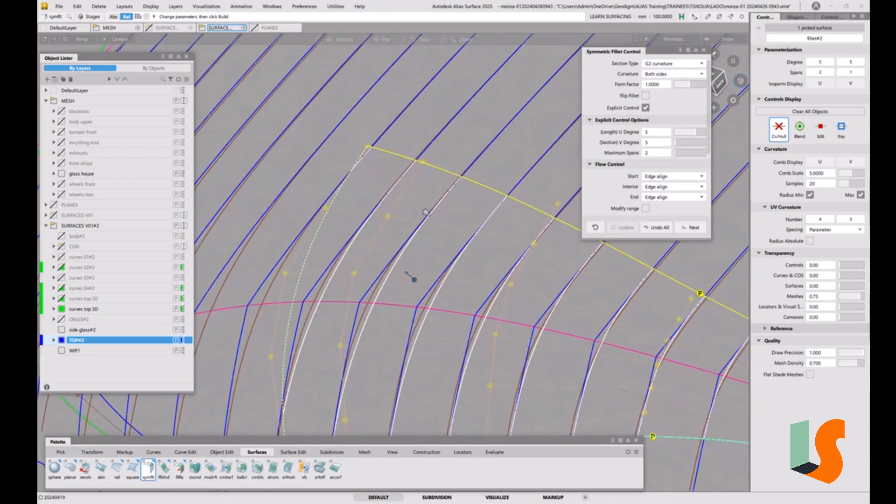
pyautogui.scroll(-1, 414, 279)
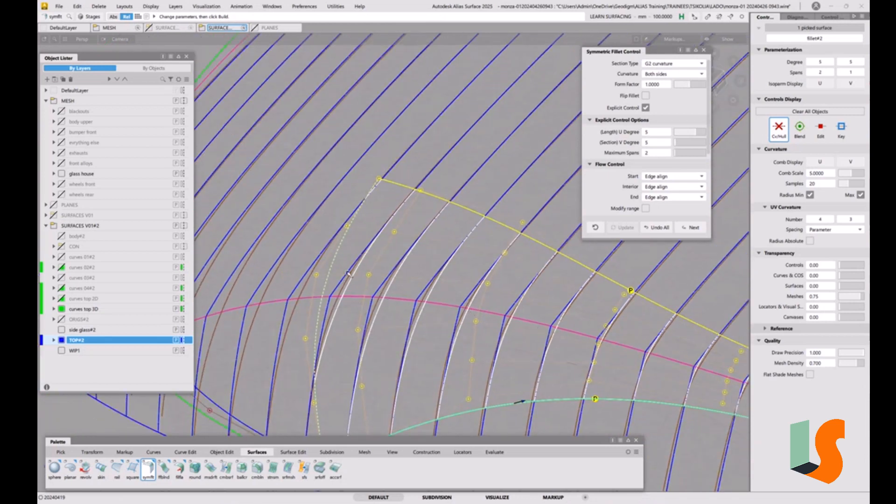
pyautogui.keyDown('alt'); pyautogui.keyDown('shift'); pyautogui.moveTo(348, 274); pyautogui.dragTo(410, 276, button='right'); pyautogui.keyUp('shift'); pyautogui.keyUp('alt')
pyautogui.keyDown('alt'); pyautogui.keyDown('shift'); pyautogui.moveTo(353, 297); pyautogui.dragTo(360, 228, button='middle'); pyautogui.keyUp('shift'); pyautogui.keyUp('alt')
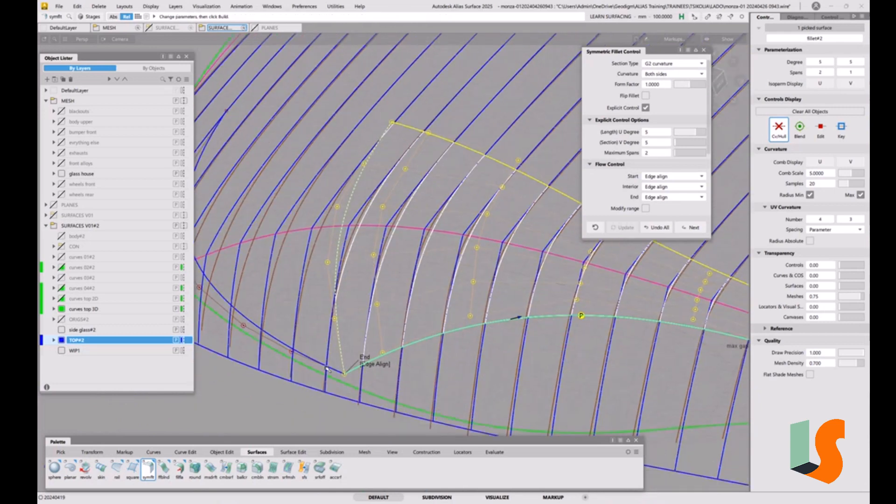
pyautogui.keyDown('alt'); pyautogui.keyDown('shift'); pyautogui.moveTo(335, 358); pyautogui.dragTo(368, 282); pyautogui.keyUp('shift'); pyautogui.keyUp('alt')
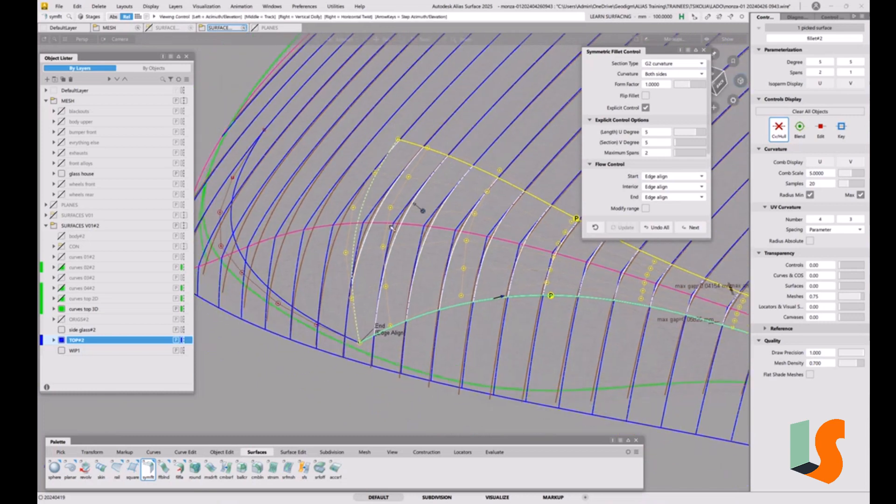
pyautogui.keyDown('alt'); pyautogui.keyDown('shift'); pyautogui.moveTo(419, 226); pyautogui.dragTo(532, 317); pyautogui.keyUp('shift'); pyautogui.keyUp('alt')
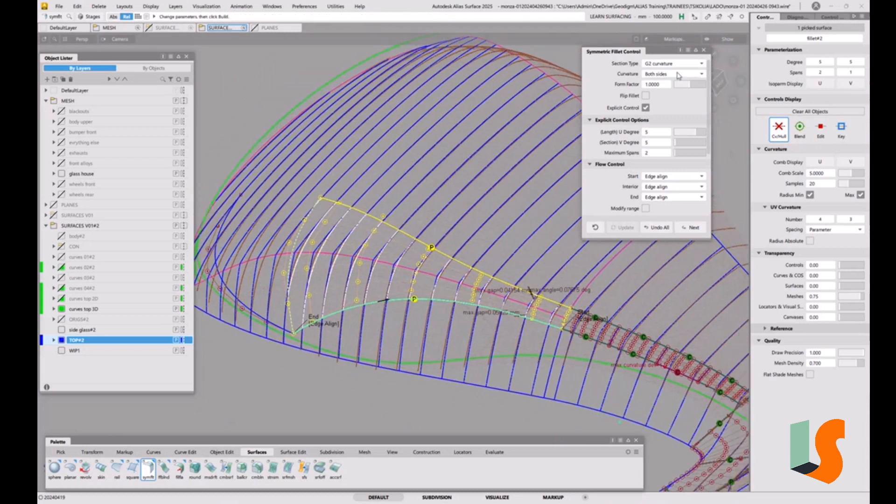
# Step: Show the complete set of Symmetric Fillet options and open the Trim Type choices
pyautogui.click(681, 50)
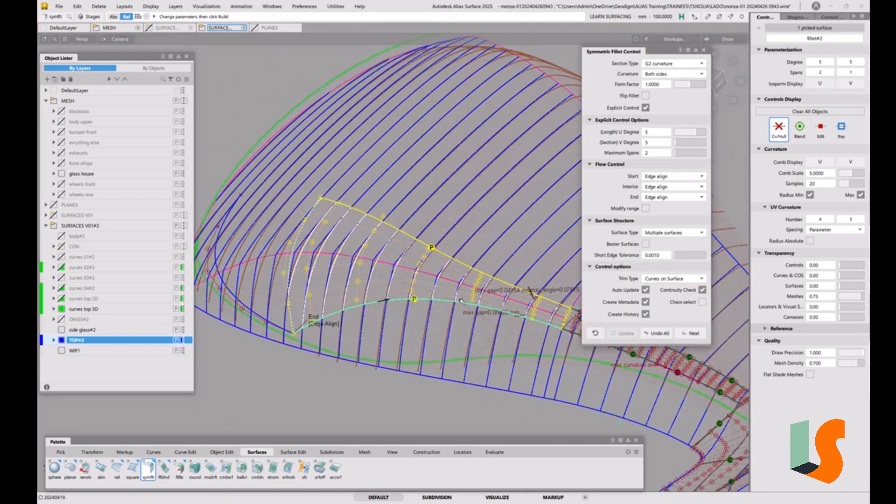
pyautogui.keyDown('alt'); pyautogui.keyDown('shift'); pyautogui.moveTo(461, 300); pyautogui.dragTo(473, 315); pyautogui.keyUp('shift'); pyautogui.keyUp('alt')
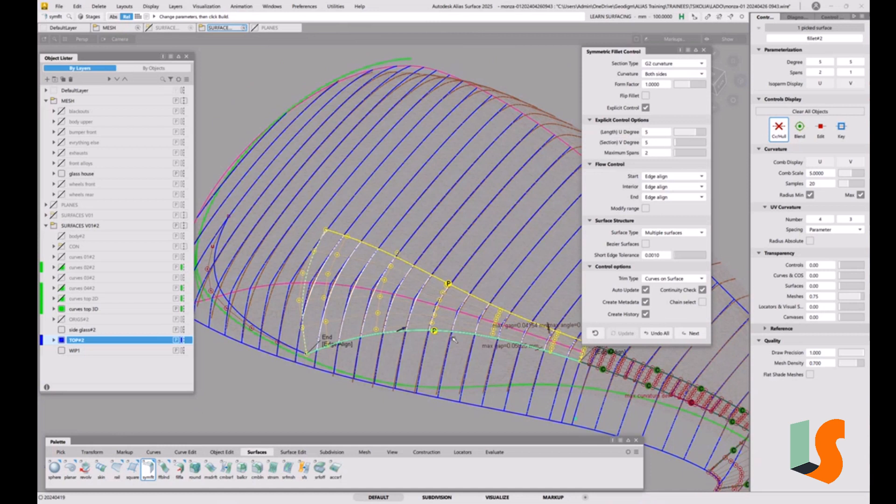
pyautogui.click(663, 280)
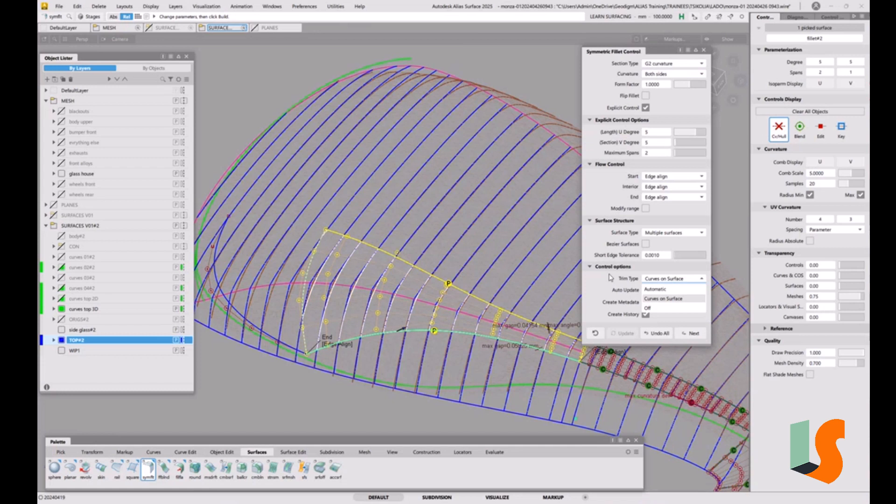
# Step: Set the new fillet's trim type to Off and delete the continuity check locators along its edges
pyautogui.click(655, 309)
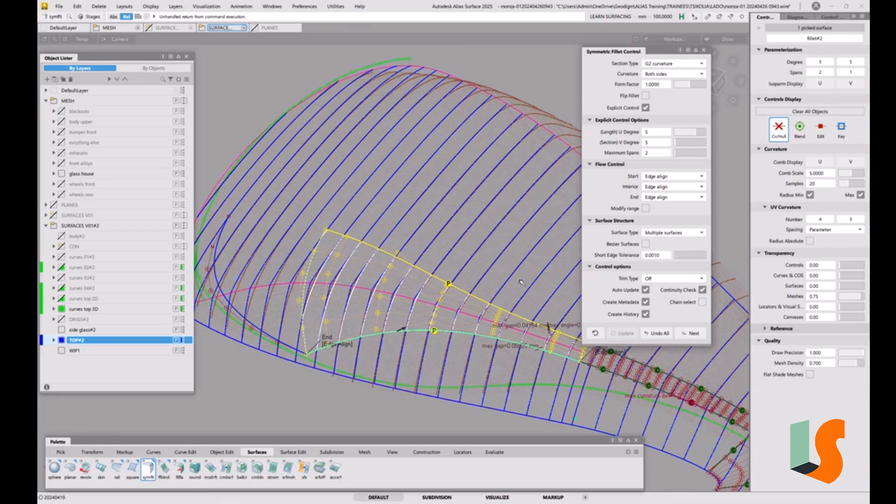
pyautogui.keyDown('ctrl'); pyautogui.keyDown('shift'); pyautogui.moveTo(473, 343); pyautogui.dragTo(444, 319); pyautogui.keyUp('shift'); pyautogui.keyUp('ctrl')
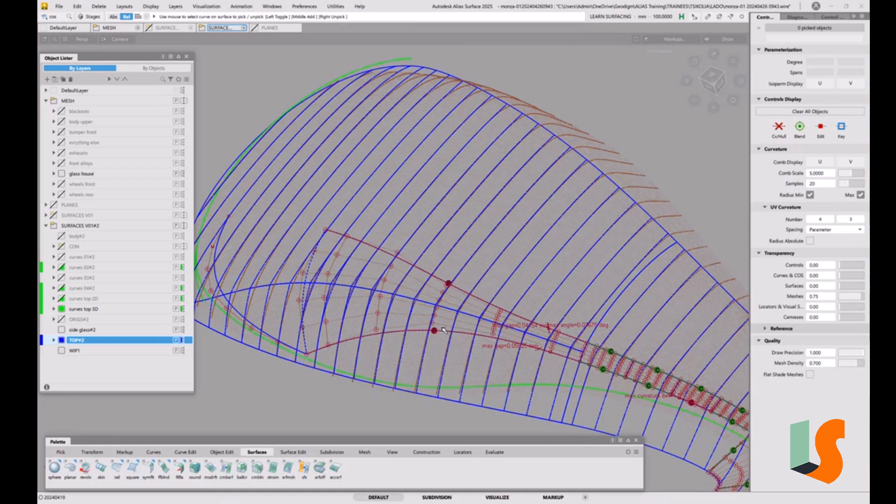
pyautogui.keyDown('ctrl'); pyautogui.keyDown('shift'); pyautogui.click(465, 302); pyautogui.keyUp('shift'); pyautogui.keyUp('ctrl')
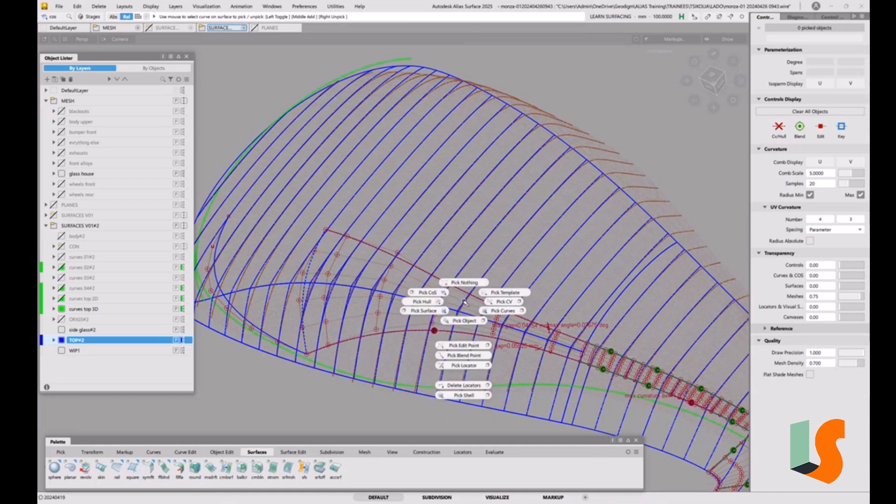
pyautogui.keyDown('ctrl'); pyautogui.keyDown('shift'); pyautogui.moveTo(464, 302); pyautogui.dragTo(430, 292); pyautogui.keyUp('shift'); pyautogui.keyUp('ctrl')
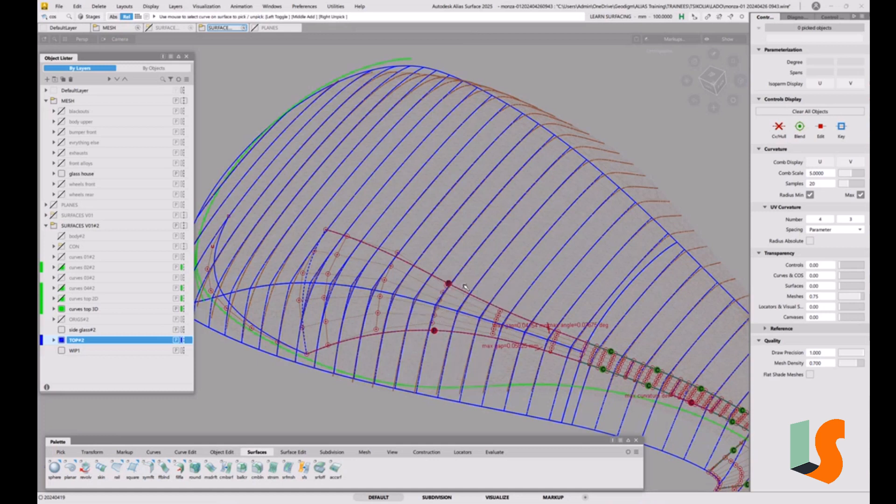
pyautogui.keyDown('ctrl'); pyautogui.keyDown('shift'); pyautogui.moveTo(462, 316); pyautogui.dragTo(439, 383); pyautogui.keyUp('shift'); pyautogui.keyUp('ctrl')
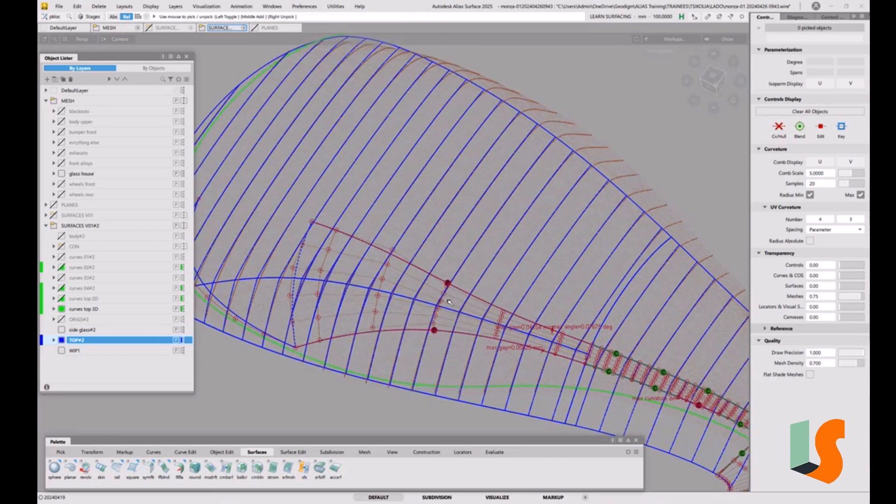
pyautogui.click(464, 347)
pyautogui.press('Delete')
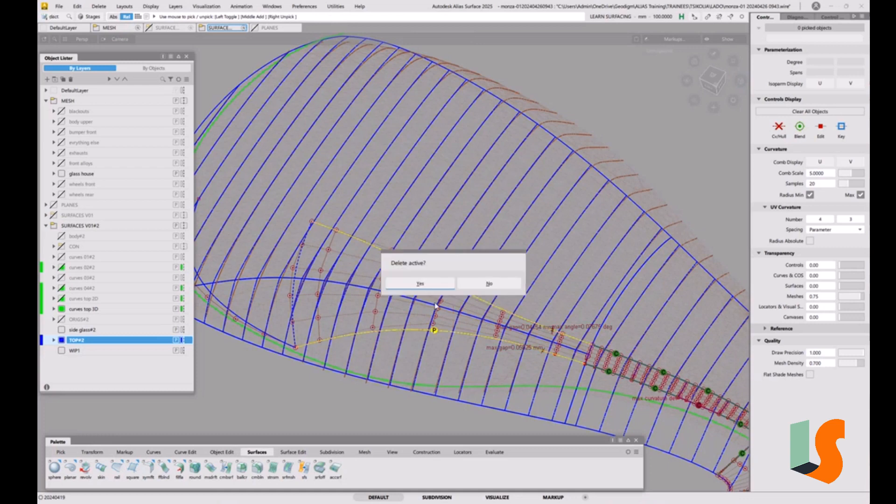
pyautogui.click(421, 283)
pyautogui.keyDown('alt'); pyautogui.keyDown('shift'); pyautogui.moveTo(421, 282); pyautogui.dragTo(483, 292); pyautogui.keyUp('shift'); pyautogui.keyUp('alt')
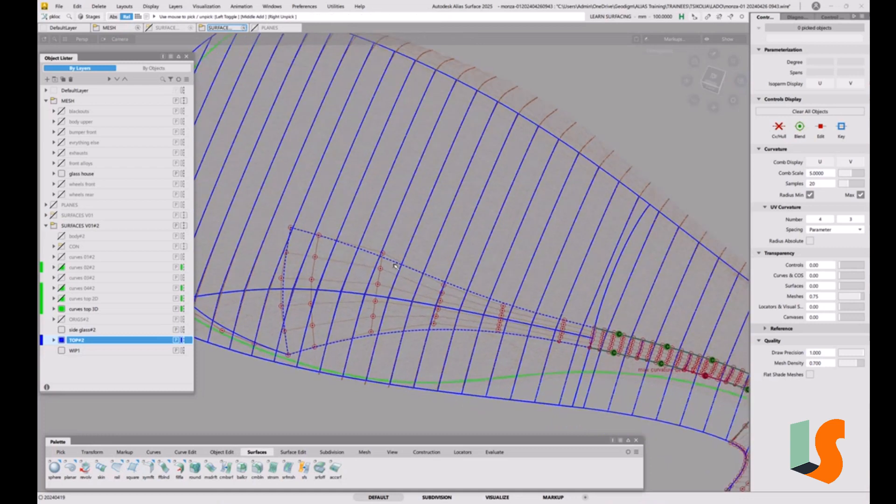
# Step: In the top view, draw a CV curve from the upper end of the front curve to the V=1 edge of the existing fillet strip
pyautogui.keyDown('alt'); pyautogui.keyDown('shift'); pyautogui.moveTo(395, 266); pyautogui.dragTo(378, 285, button='right'); pyautogui.keyUp('shift'); pyautogui.keyUp('alt')
pyautogui.keyDown('alt'); pyautogui.keyDown('shift'); pyautogui.moveTo(378, 285); pyautogui.dragTo(490, 315, button='middle'); pyautogui.keyUp('shift'); pyautogui.keyUp('alt')
pyautogui.click(713, 76)
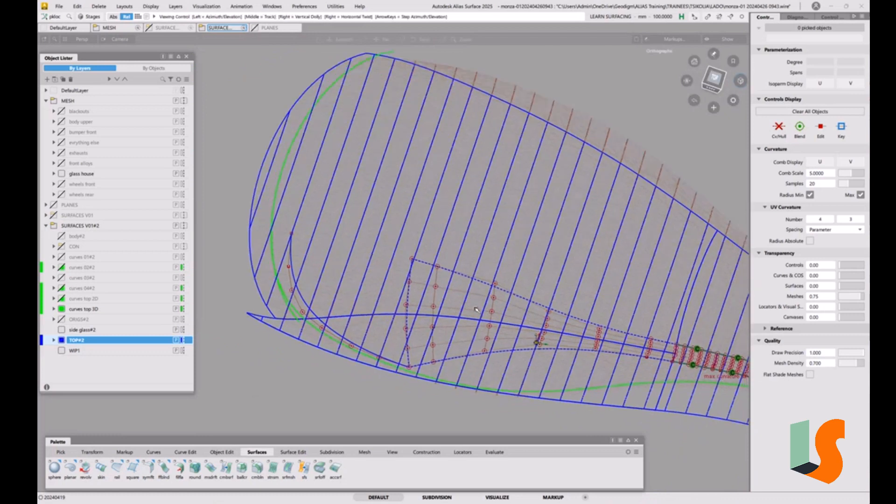
pyautogui.click(713, 79)
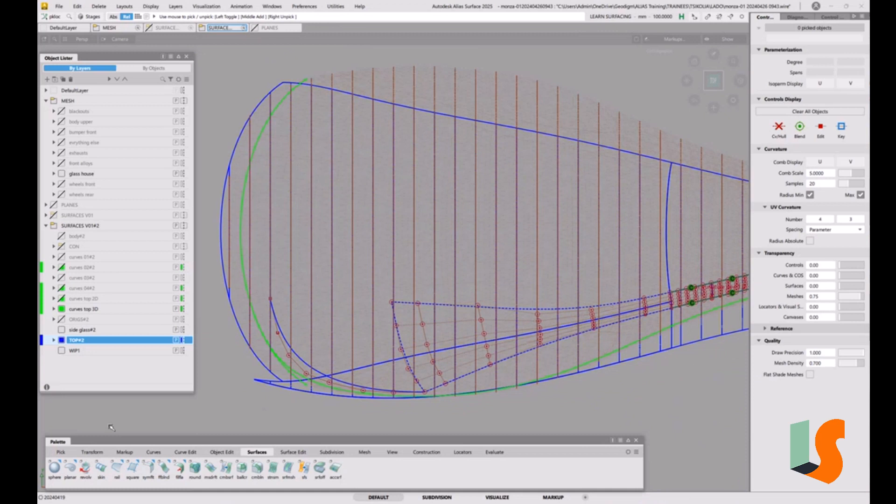
pyautogui.click(151, 455)
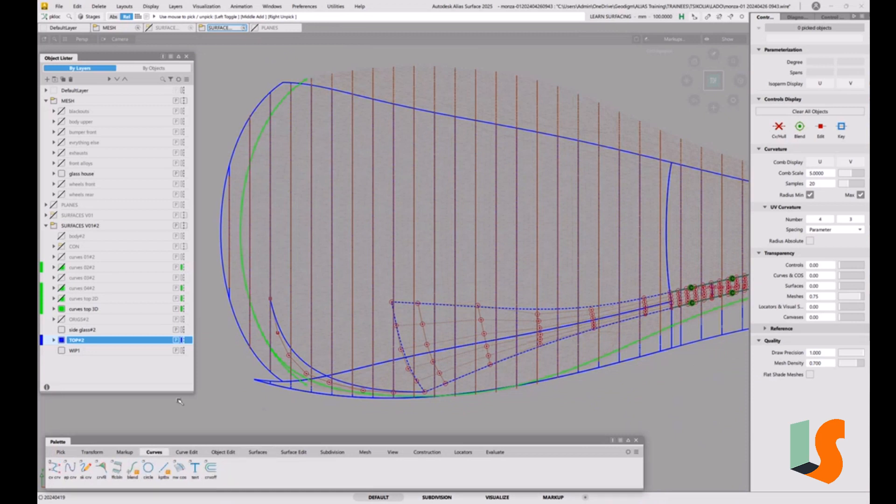
pyautogui.click(54, 474)
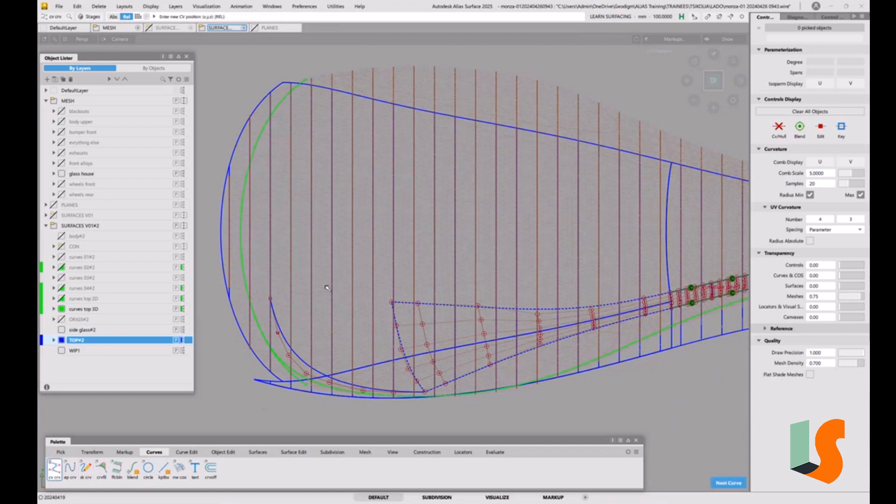
pyautogui.click(271, 298)
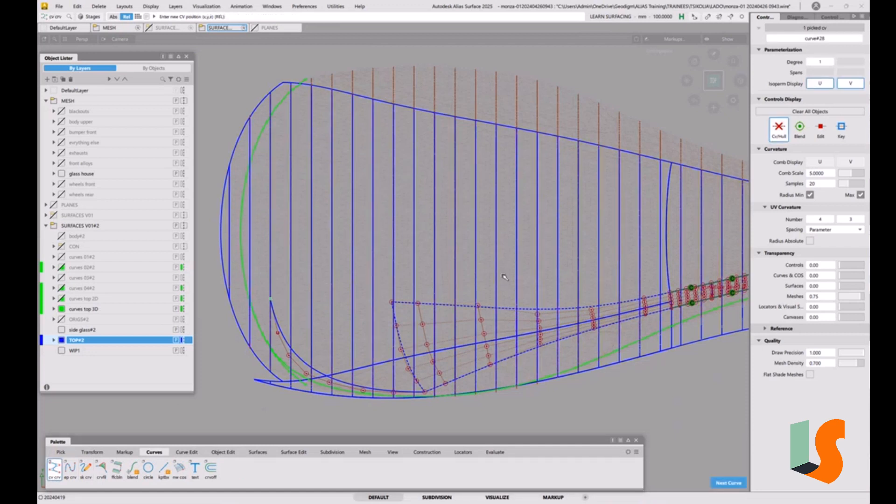
pyautogui.click(677, 291)
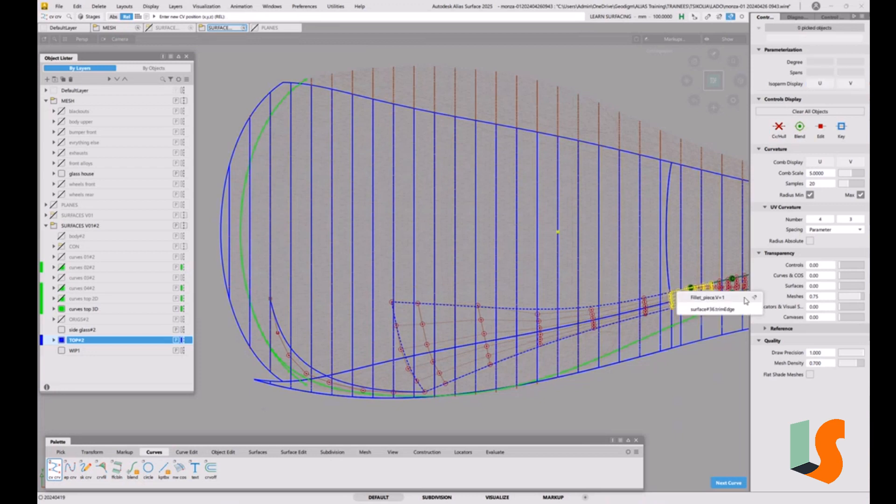
pyautogui.click(725, 302)
# Step: Raise the new curve's degree to 3
pyautogui.keyDown('ctrl'); pyautogui.keyDown('alt'); pyautogui.moveTo(725, 302); pyautogui.dragTo(577, 304); pyautogui.keyUp('alt'); pyautogui.keyUp('ctrl')
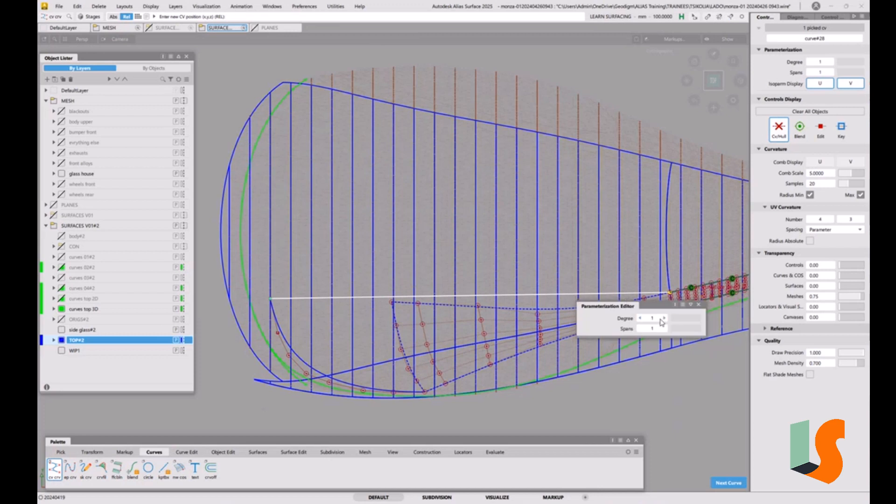
pyautogui.click(664, 318)
pyautogui.click(664, 319)
pyautogui.keyDown('ctrl'); pyautogui.keyDown('shift'); pyautogui.moveTo(658, 314); pyautogui.dragTo(652, 280); pyautogui.keyUp('shift'); pyautogui.keyUp('ctrl')
# Step: Align the new curve with G2 continuity to the edge of the existing fillet strip
pyautogui.click(223, 452)
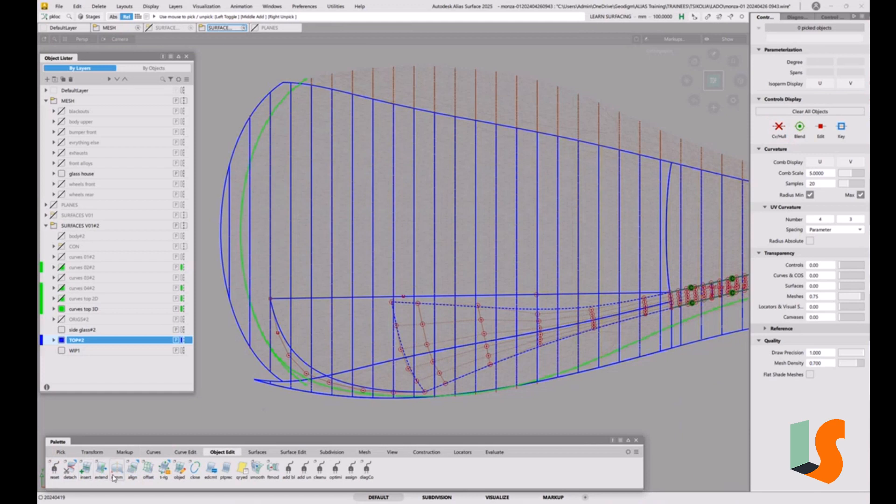
pyautogui.doubleClick(132, 468)
pyautogui.keyDown('alt'); pyautogui.keyDown('shift'); pyautogui.moveTo(569, 301); pyautogui.dragTo(431, 313, button='middle'); pyautogui.keyUp('shift'); pyautogui.keyUp('alt')
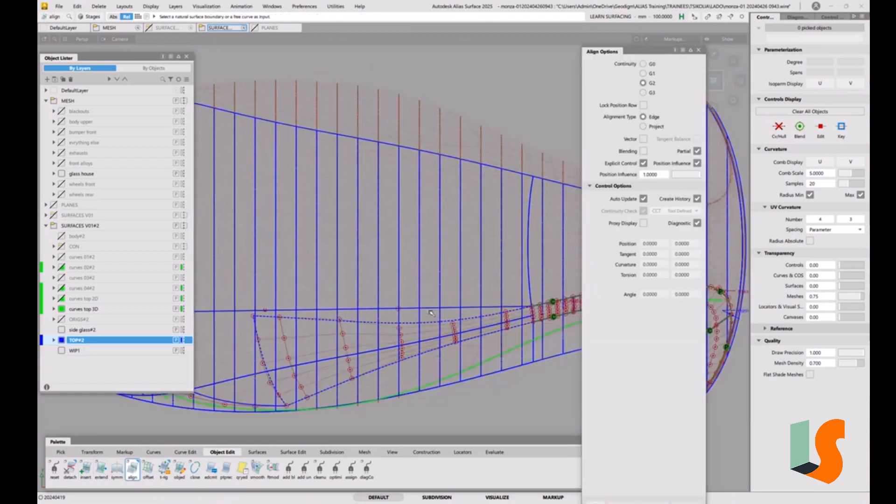
pyautogui.click(467, 308)
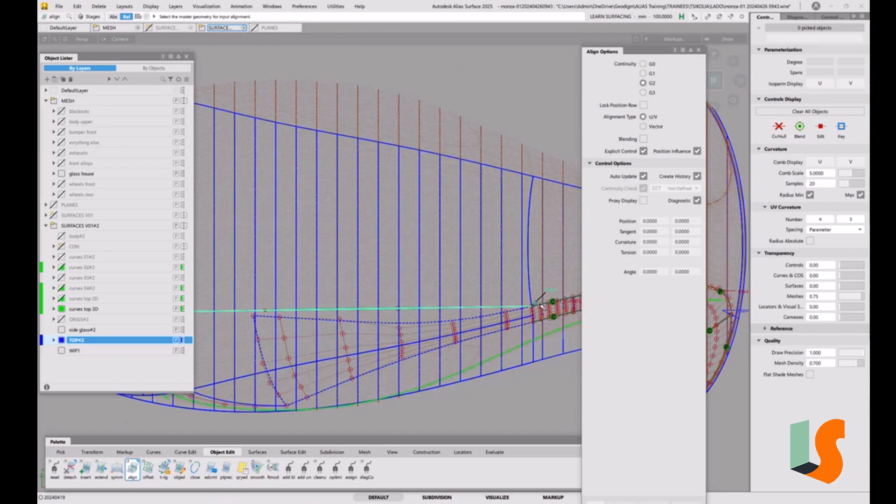
pyautogui.click(540, 306)
pyautogui.click(542, 309)
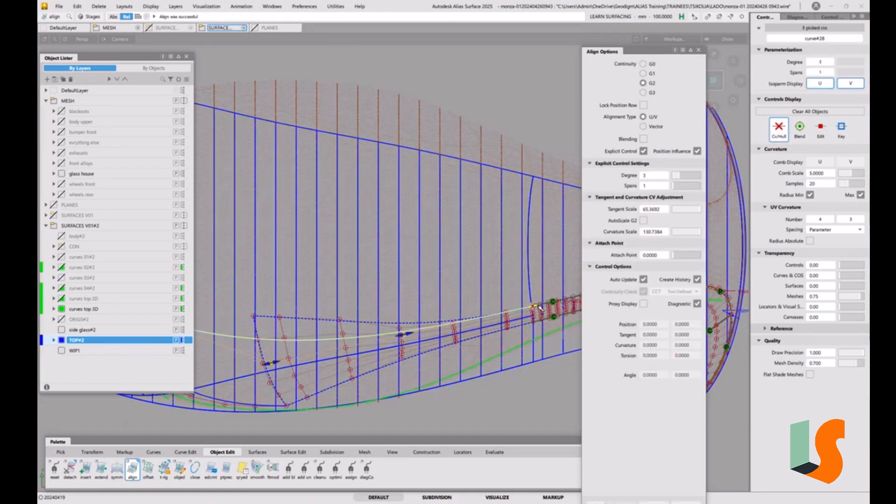
pyautogui.keyDown('alt'); pyautogui.keyDown('shift'); pyautogui.moveTo(537, 307); pyautogui.dragTo(512, 255); pyautogui.keyUp('shift'); pyautogui.keyUp('alt')
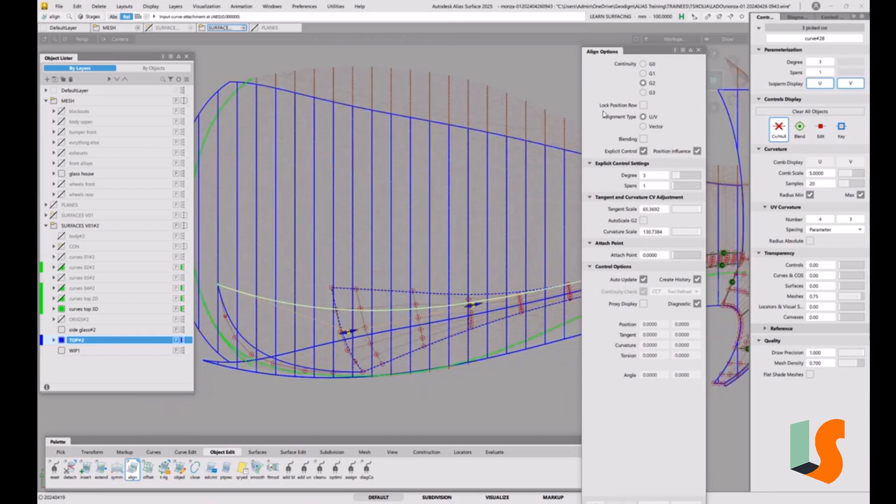
# Step: Raise the aligned curve's degree to 5 and turn off Create History for the alignment
pyautogui.click(686, 176)
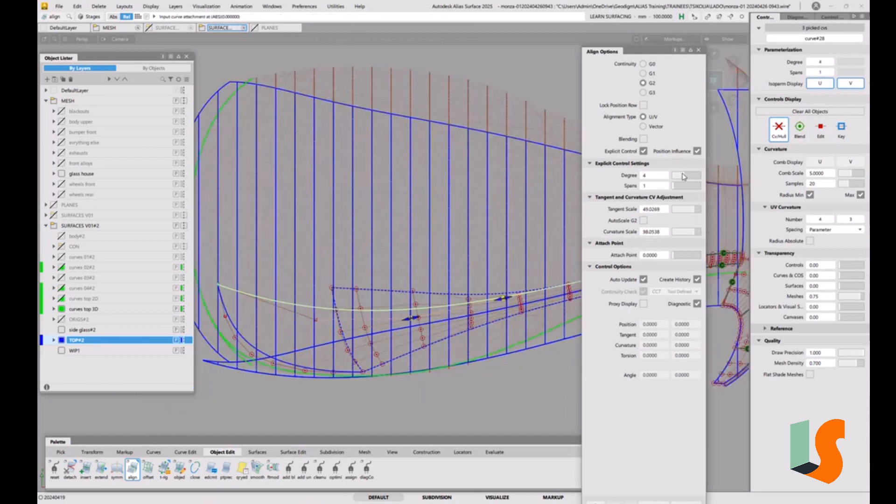
pyautogui.click(699, 50)
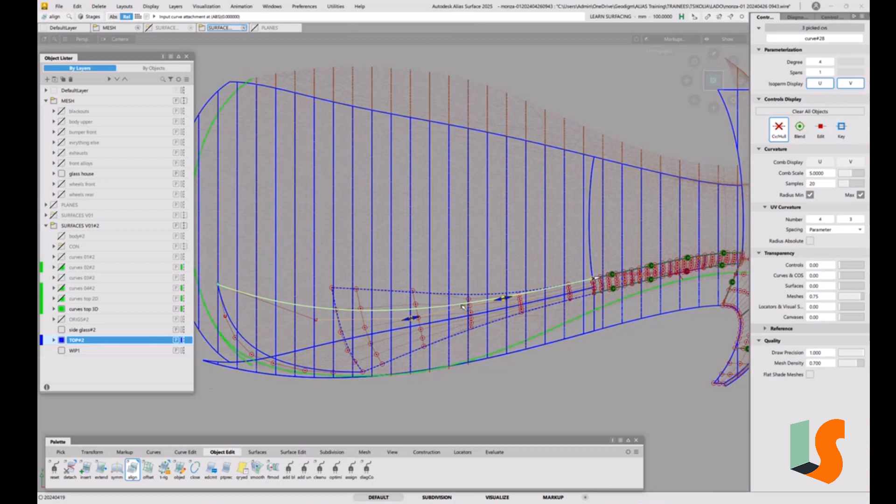
pyautogui.hotkey('ctrl', 'd')
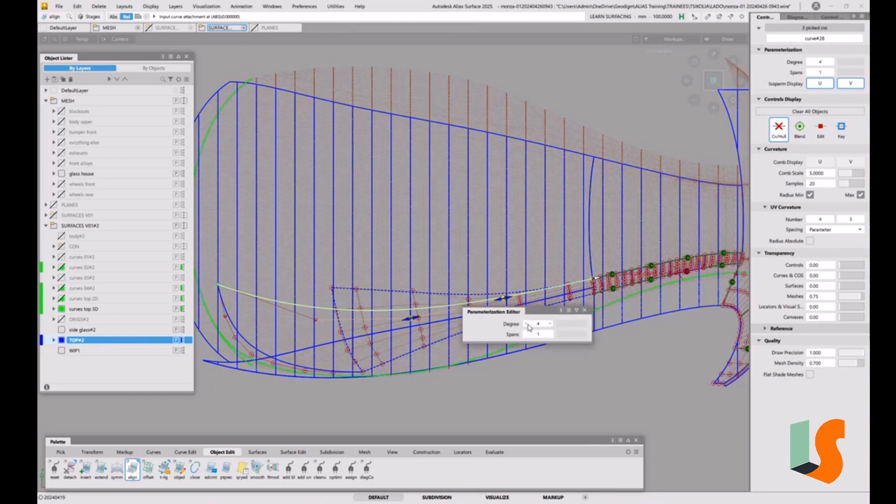
pyautogui.click(549, 325)
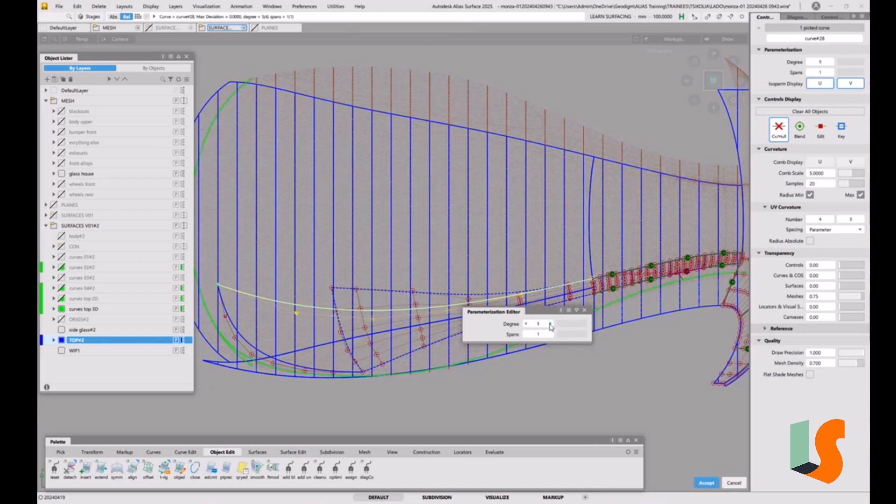
pyautogui.hotkey('ctrl', 'a')
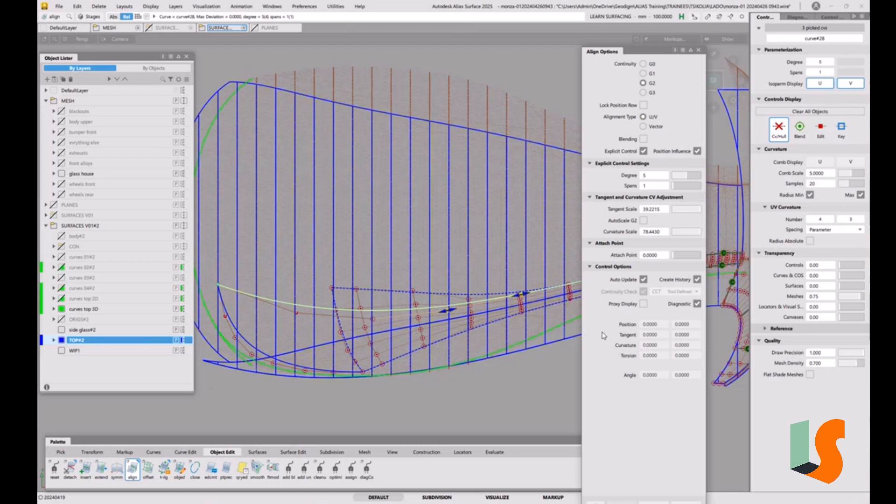
pyautogui.click(697, 279)
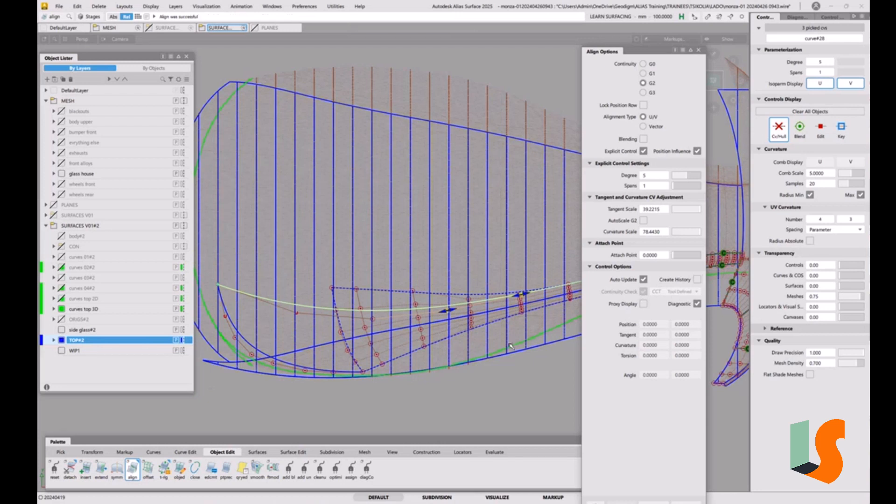
pyautogui.click(516, 363)
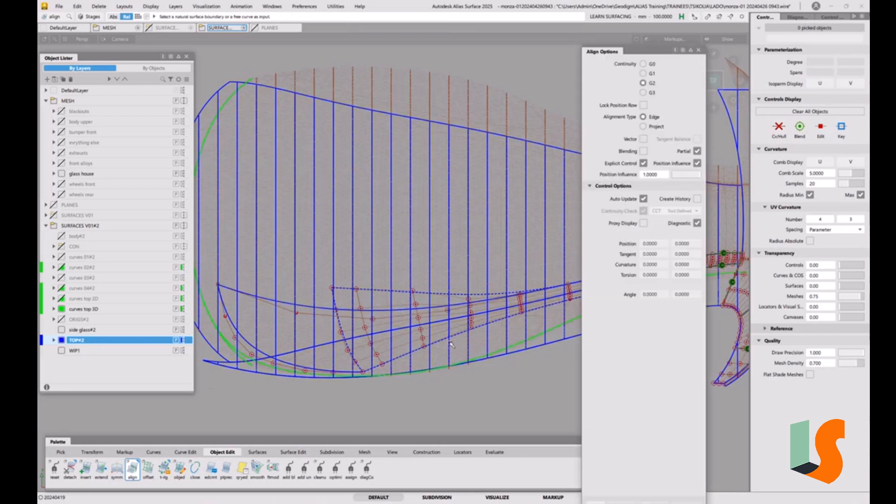
# Step: Hide the control vertices and hulls of the new fillet surface
pyautogui.keyDown('ctrl'); pyautogui.keyDown('shift'); pyautogui.moveTo(372, 331); pyautogui.dragTo(355, 342); pyautogui.keyUp('shift'); pyautogui.keyUp('ctrl')
pyautogui.click(360, 302)
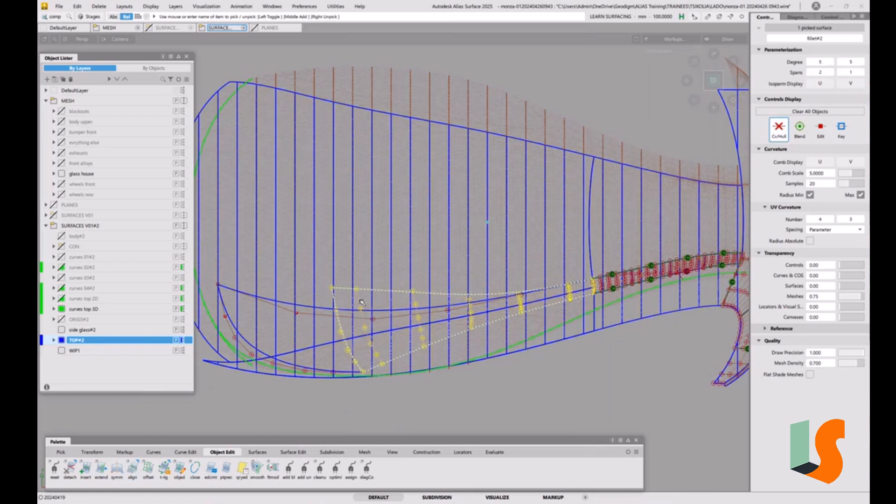
pyautogui.click(777, 134)
pyautogui.click(567, 262)
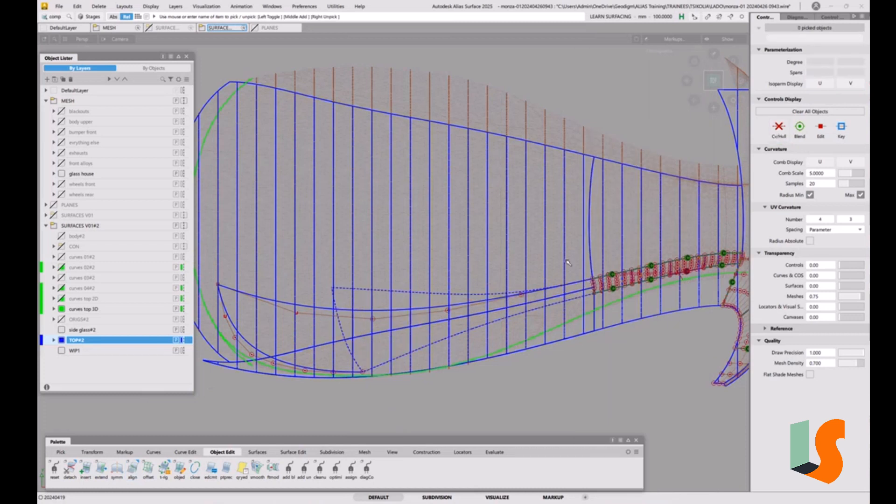
pyautogui.keyDown('alt'); pyautogui.keyDown('shift'); pyautogui.moveTo(469, 323); pyautogui.dragTo(453, 322, button='right'); pyautogui.keyUp('shift'); pyautogui.keyUp('alt')
pyautogui.keyDown('alt'); pyautogui.keyDown('shift'); pyautogui.moveTo(453, 322); pyautogui.dragTo(552, 318, button='middle'); pyautogui.keyUp('shift'); pyautogui.keyUp('alt')
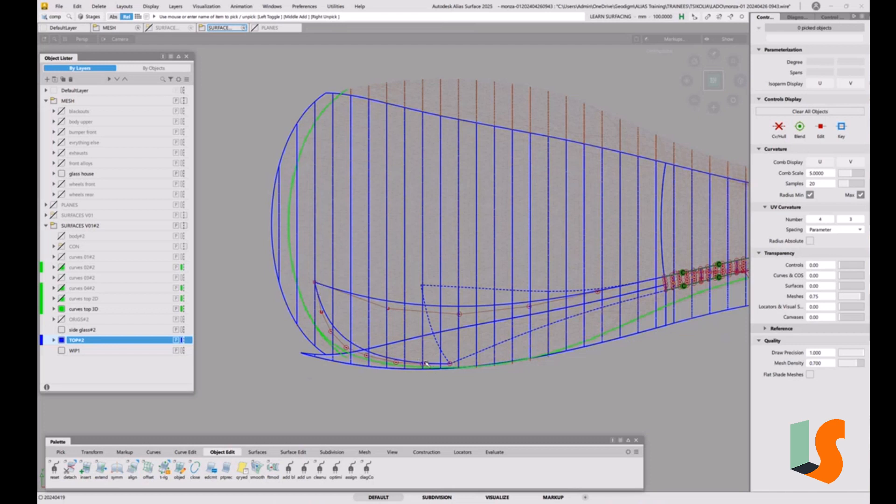
# Step: Flatten the new curve by moving the second and third control vertices from its free end toward the middle of the roof
pyautogui.hotkey('shift', 'alt')
pyautogui.keyDown('alt'); pyautogui.keyDown('shift'); pyautogui.moveTo(471, 338); pyautogui.dragTo(383, 337); pyautogui.keyUp('shift'); pyautogui.keyUp('alt')
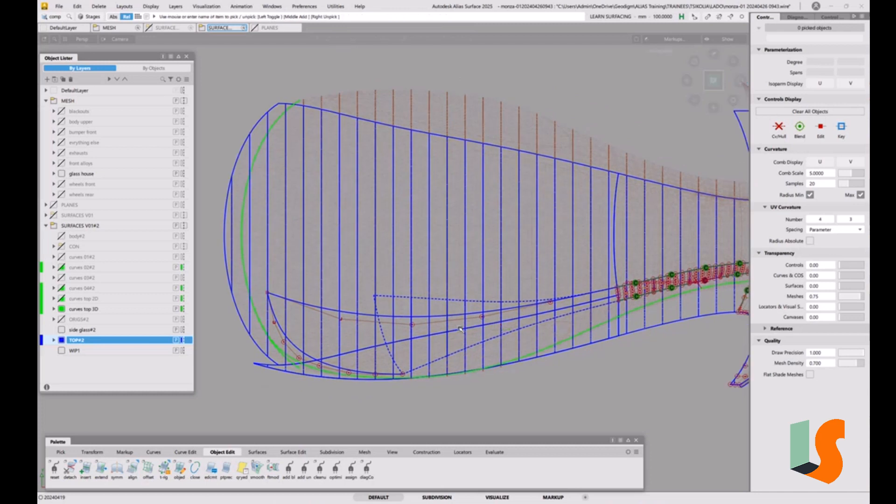
pyautogui.press('t')
pyautogui.click(339, 321)
pyautogui.moveTo(350, 333); pyautogui.dragTo(359, 303, button='middle')
pyautogui.click(418, 327)
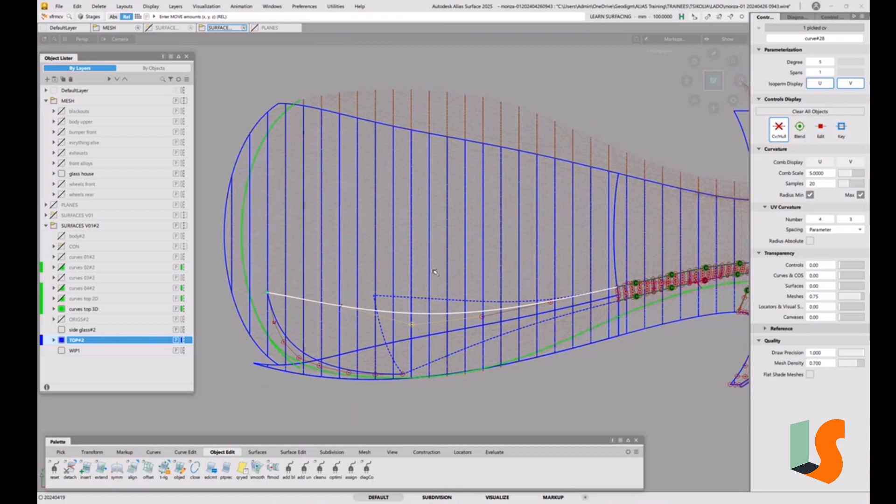
pyautogui.moveTo(434, 273); pyautogui.dragTo(438, 215, button='middle')
pyautogui.click(341, 306)
pyautogui.moveTo(341, 306); pyautogui.dragTo(344, 299, button='middle')
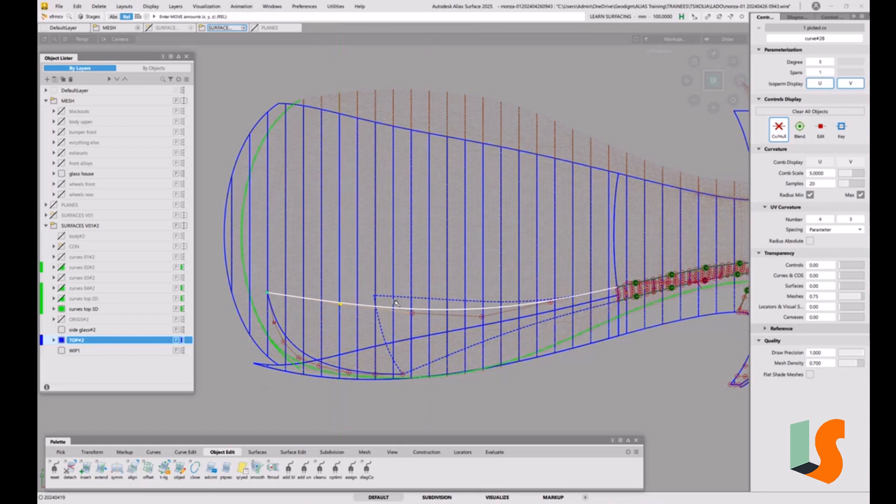
pyautogui.click(411, 311)
pyautogui.moveTo(416, 286); pyautogui.dragTo(416, 282, button='middle')
pyautogui.click(339, 305)
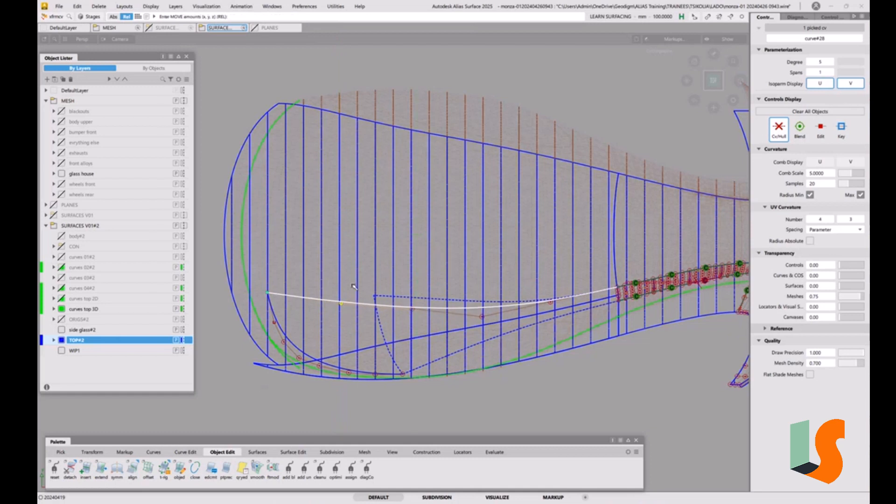
pyautogui.moveTo(353, 281); pyautogui.dragTo(354, 277, button='middle')
pyautogui.click(412, 309)
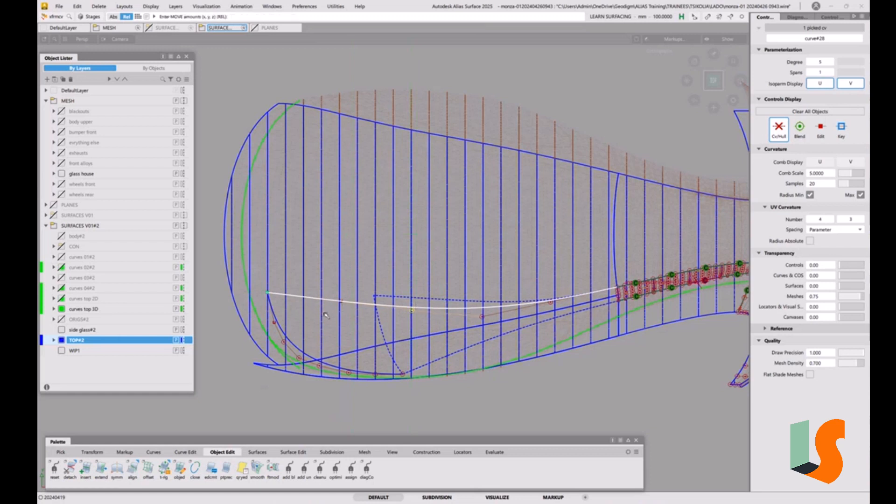
pyautogui.click(329, 334)
# Step: Extend the flattened curve's free end past the outer edge of the roof surface
pyautogui.press('e')
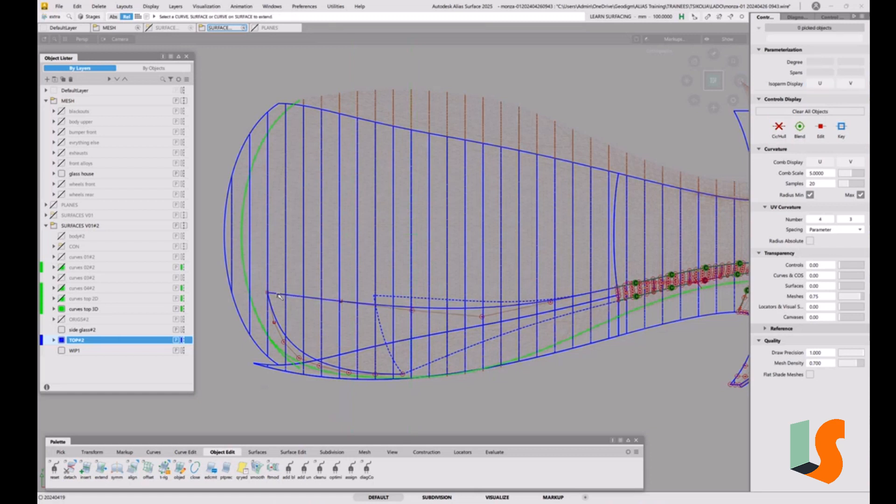
pyautogui.click(278, 295)
pyautogui.moveTo(641, 409); pyautogui.dragTo(527, 400)
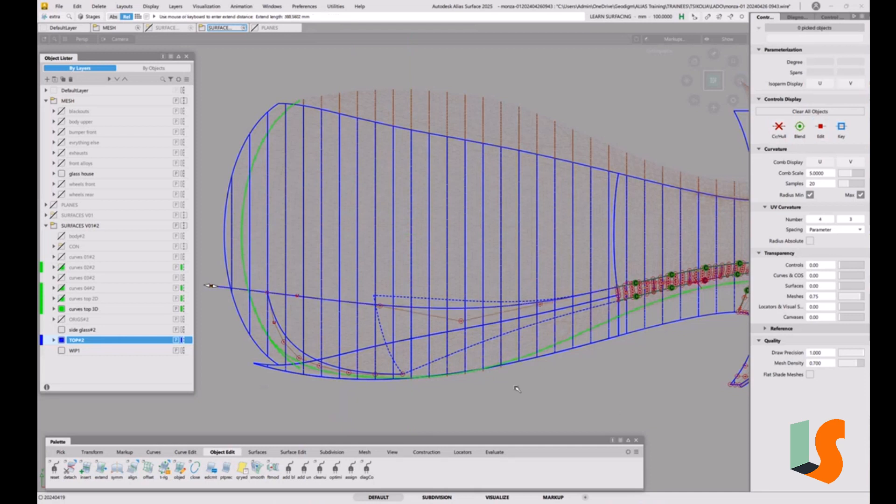
pyautogui.keyDown('ctrl'); pyautogui.keyDown('shift'); pyautogui.click(401, 375); pyautogui.keyUp('shift'); pyautogui.keyUp('ctrl')
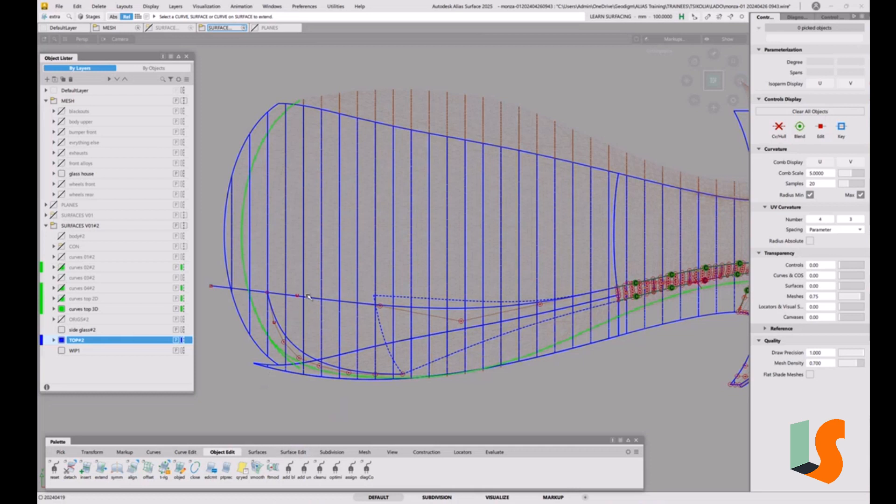
# Step: Project the extended curve onto the roof surface along Z, creating Curves with Match Original
pyautogui.click(294, 453)
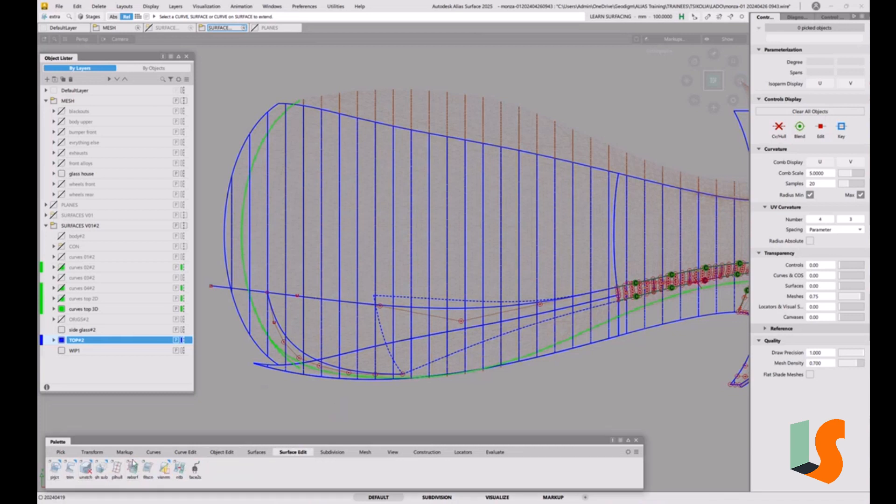
pyautogui.doubleClick(56, 468)
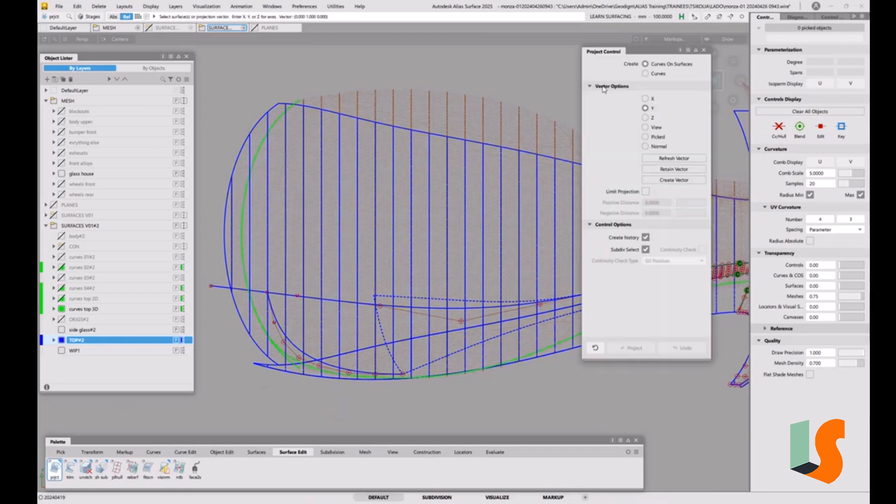
pyautogui.click(645, 74)
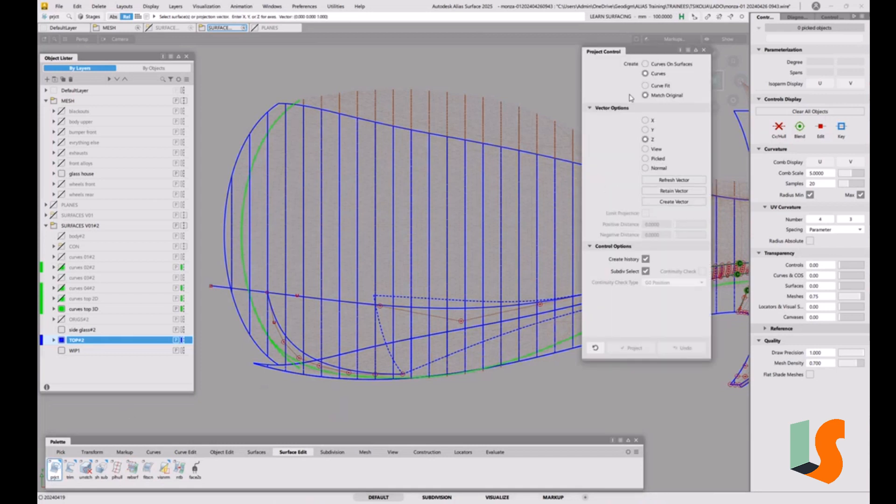
pyautogui.click(226, 296)
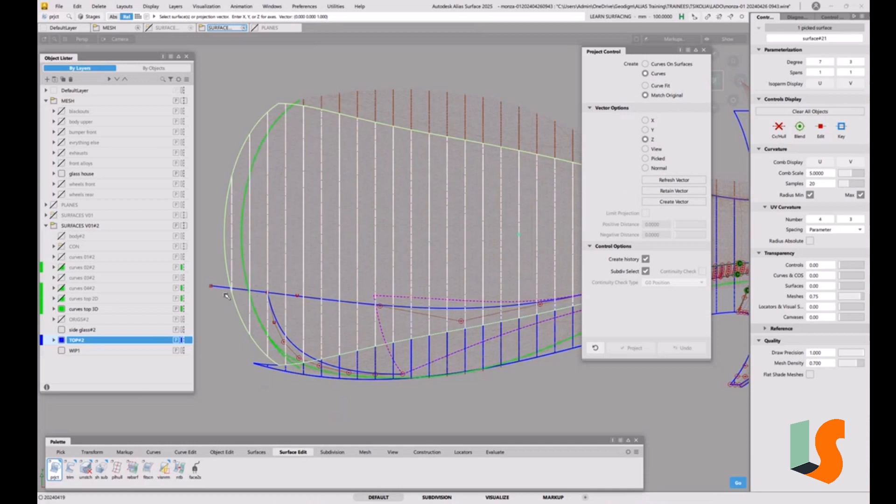
pyautogui.press('space')
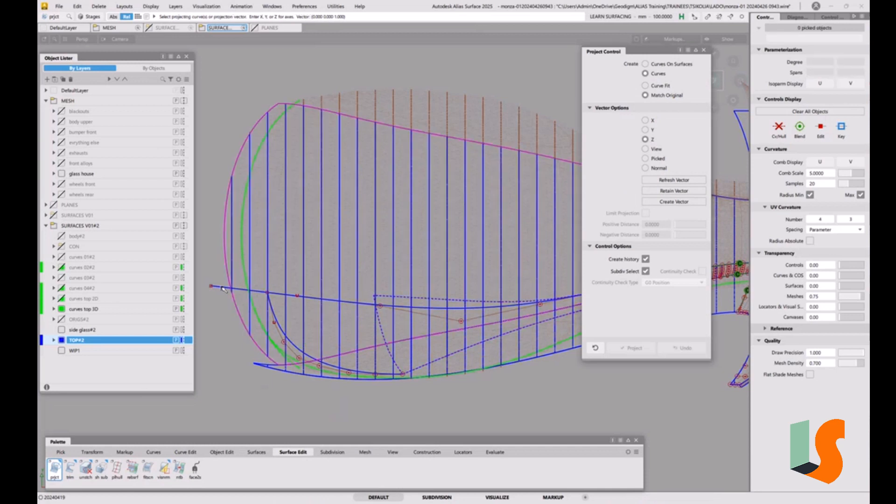
pyautogui.click(223, 288)
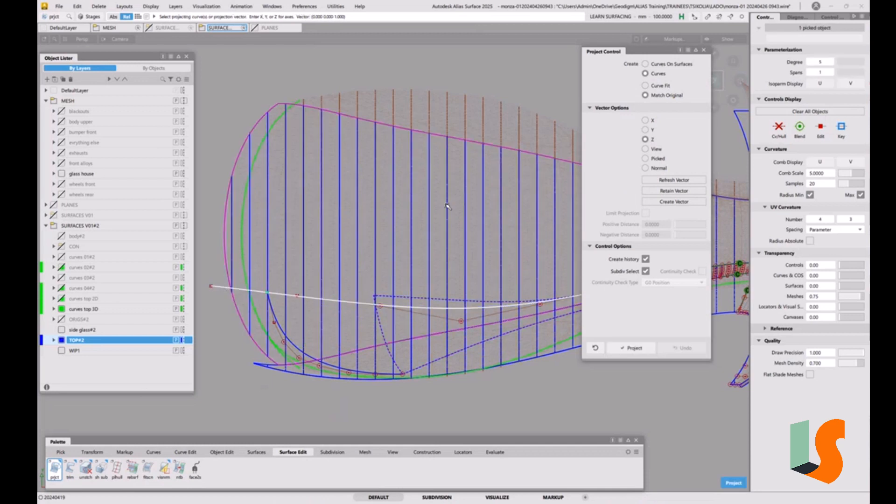
pyautogui.press('space')
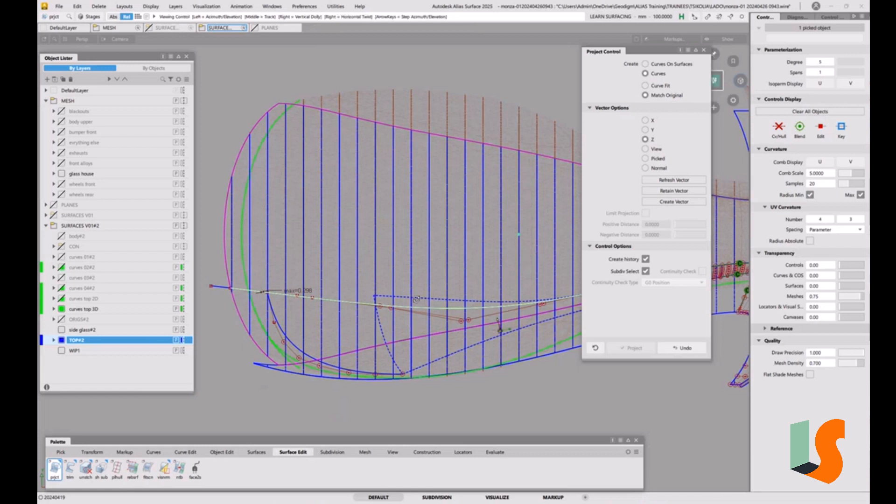
# Step: Raise the degree of the original roof curve, curve#28, to 6 so its projection follows it more closely
pyautogui.keyDown('alt'); pyautogui.keyDown('shift'); pyautogui.moveTo(415, 331); pyautogui.dragTo(430, 236); pyautogui.keyUp('shift'); pyautogui.keyUp('alt')
pyautogui.keyDown('ctrl'); pyautogui.keyDown('shift'); pyautogui.moveTo(431, 352); pyautogui.dragTo(222, 343); pyautogui.keyUp('shift'); pyautogui.keyUp('ctrl')
pyautogui.click(214, 345)
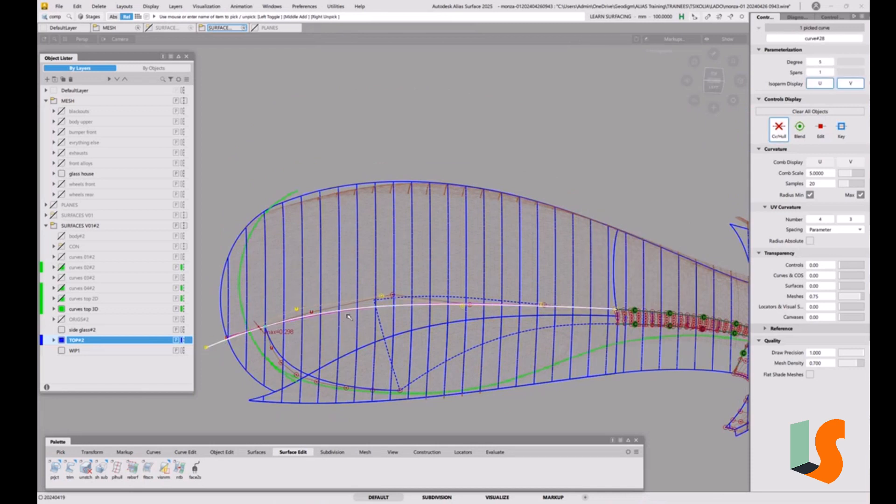
pyautogui.press('p')
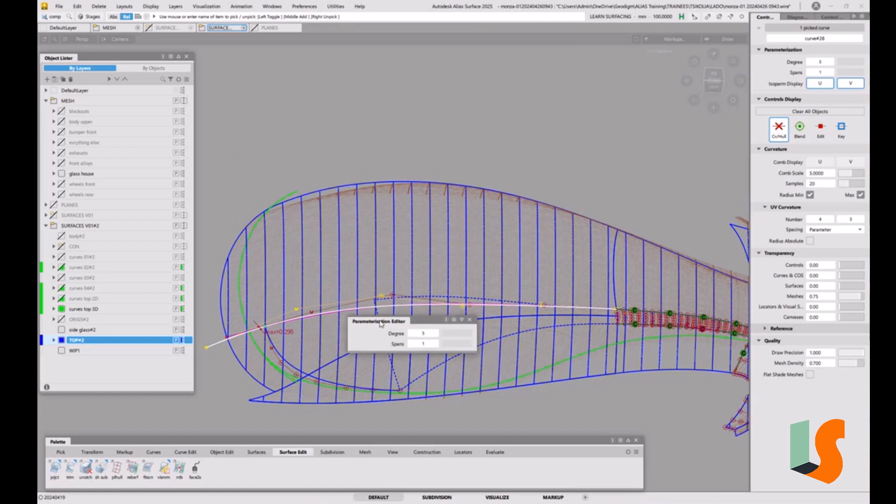
pyautogui.click(435, 334)
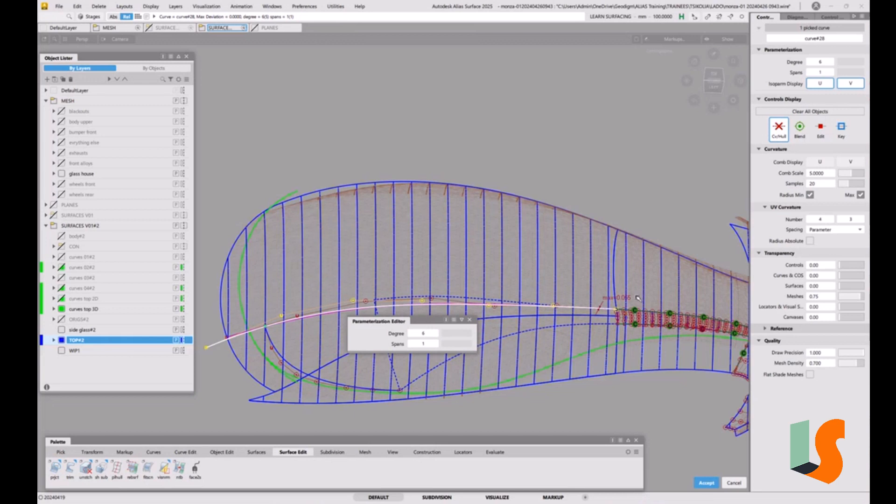
pyautogui.press('Escape')
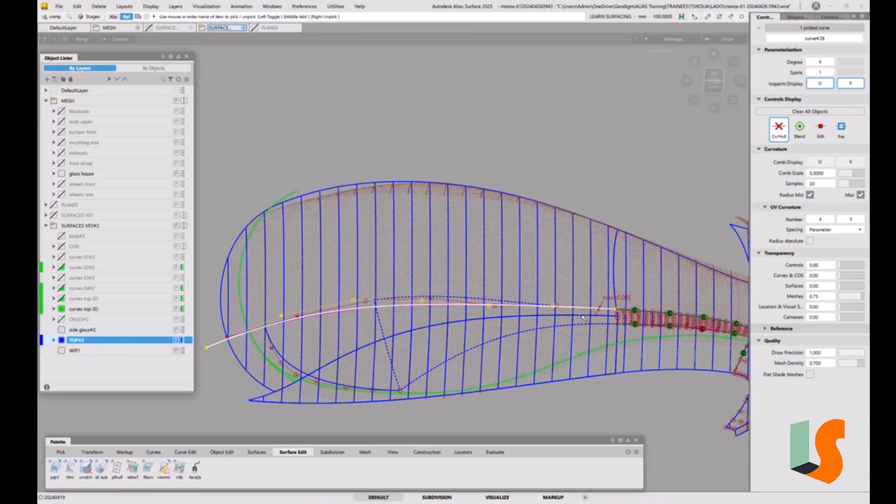
# Step: Delete the original curve#28 that overlaps the projected curve on the roof
pyautogui.click(495, 363)
pyautogui.keyDown('ctrl'); pyautogui.keyDown('shift'); pyautogui.moveTo(404, 331); pyautogui.dragTo(404, 341); pyautogui.keyUp('shift'); pyautogui.keyUp('ctrl')
pyautogui.click(212, 347)
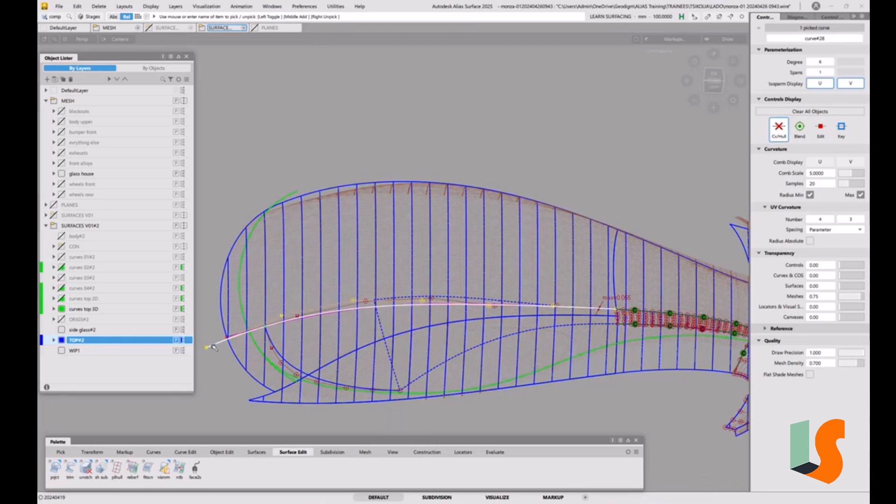
pyautogui.press('Delete')
pyautogui.click(413, 295)
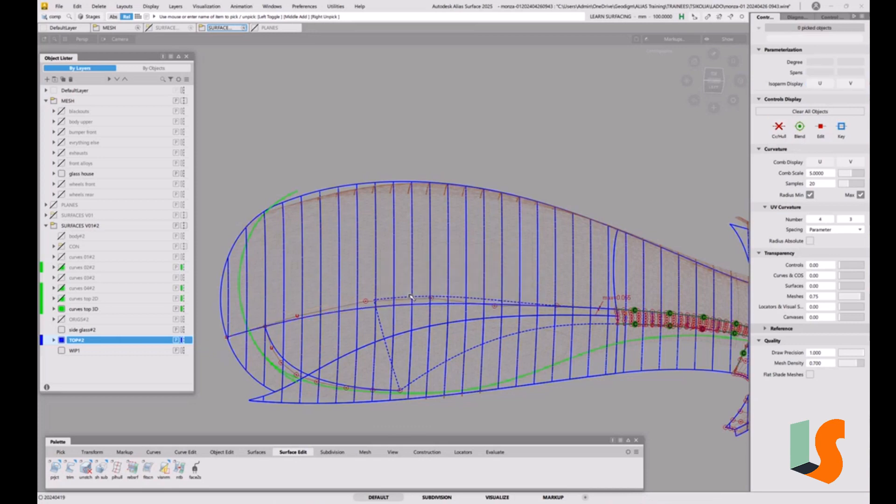
# Step: Inspect the projected roof curve from several angles and bring back the hidden construction curve along the fillet's lower boundary
pyautogui.keyDown('alt'); pyautogui.keyDown('shift'); pyautogui.moveTo(417, 323); pyautogui.dragTo(637, 283); pyautogui.keyUp('shift'); pyautogui.keyUp('alt')
pyautogui.keyDown('alt'); pyautogui.keyDown('shift'); pyautogui.moveTo(636, 283); pyautogui.dragTo(635, 350, button='right'); pyautogui.keyUp('shift'); pyautogui.keyUp('alt')
pyautogui.keyDown('alt'); pyautogui.keyDown('shift'); pyautogui.moveTo(635, 350); pyautogui.dragTo(569, 250, button='middle'); pyautogui.keyUp('shift'); pyautogui.keyUp('alt')
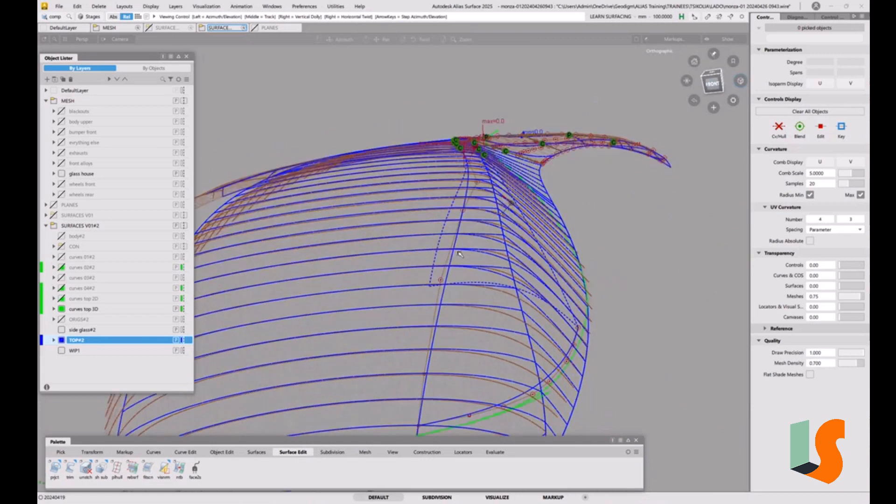
pyautogui.keyDown('alt'); pyautogui.keyDown('shift'); pyautogui.moveTo(458, 252); pyautogui.dragTo(428, 310); pyautogui.keyUp('shift'); pyautogui.keyUp('alt')
pyautogui.keyDown('alt'); pyautogui.keyDown('shift'); pyautogui.moveTo(581, 299); pyautogui.dragTo(487, 368); pyautogui.keyUp('shift'); pyautogui.keyUp('alt')
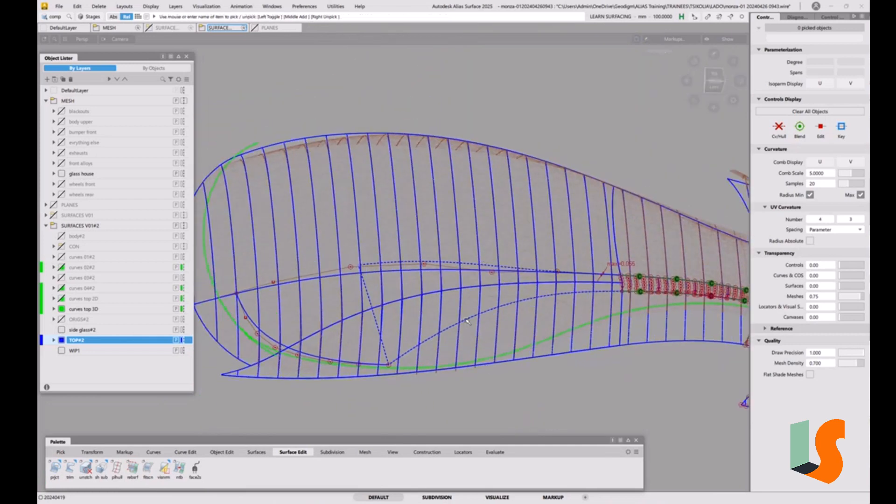
pyautogui.keyDown('ctrl'); pyautogui.keyDown('shift'); pyautogui.moveTo(472, 318); pyautogui.dragTo(489, 324); pyautogui.keyUp('shift'); pyautogui.keyUp('ctrl')
pyautogui.click(473, 325)
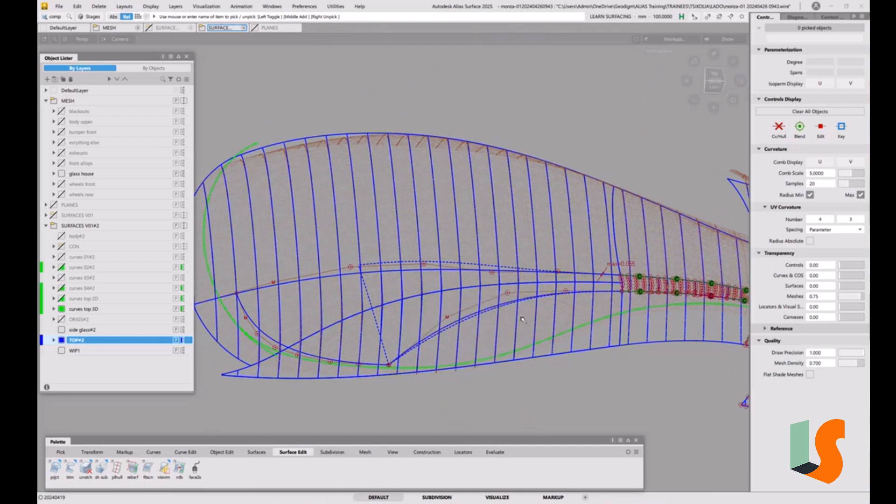
# Step: Delete the fillet's curve-on-surface from the lower side surface together with its construction history
pyautogui.keyDown('ctrl'); pyautogui.keyDown('shift'); pyautogui.moveTo(500, 332); pyautogui.dragTo(480, 323); pyautogui.keyUp('shift'); pyautogui.keyUp('ctrl')
pyautogui.click(488, 318)
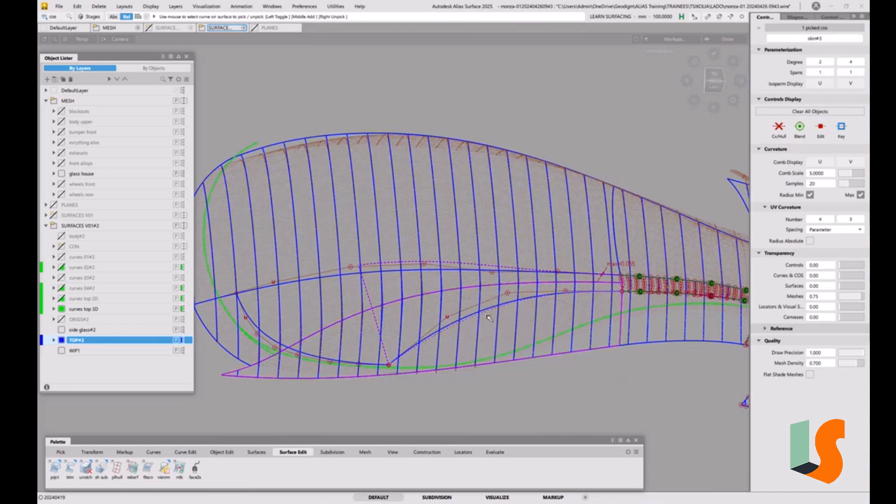
pyautogui.press('Delete')
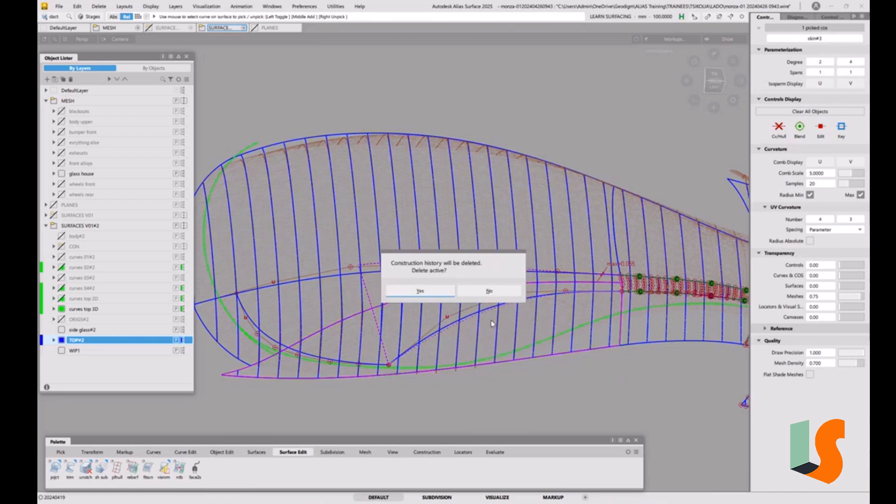
pyautogui.click(433, 292)
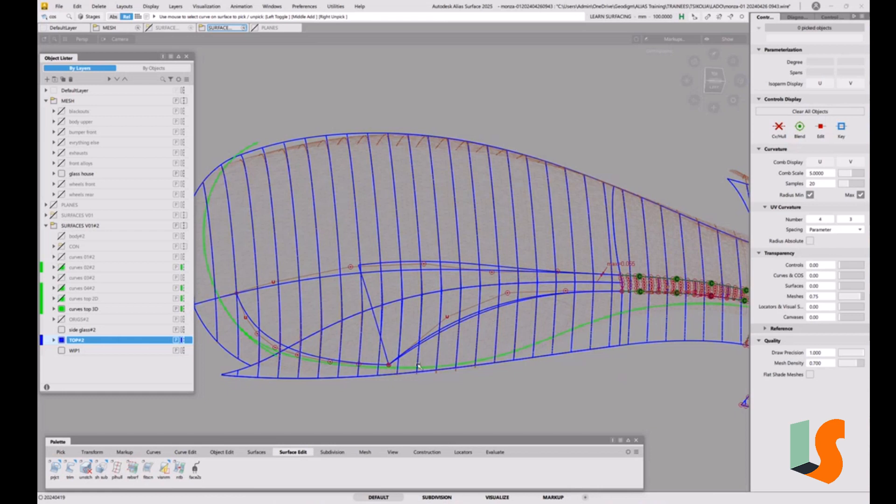
# Step: Extend the free end of curve#27 beyond the side surface's lower edge, accepting the removal of its history
pyautogui.press('e')
pyautogui.click(394, 361)
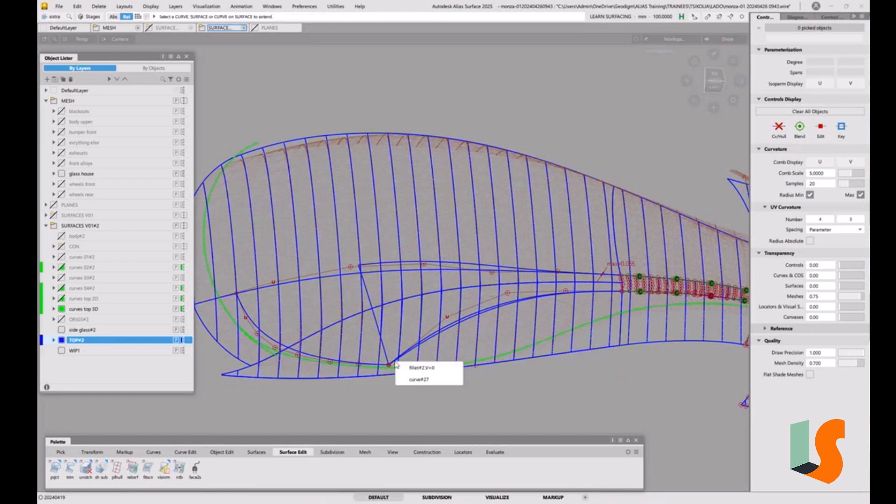
pyautogui.click(419, 379)
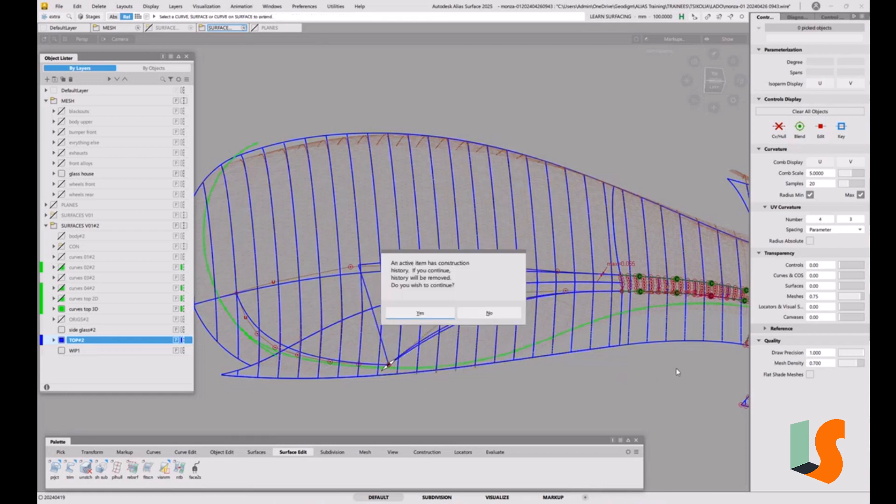
pyautogui.click(428, 313)
pyautogui.moveTo(550, 404); pyautogui.dragTo(550, 409)
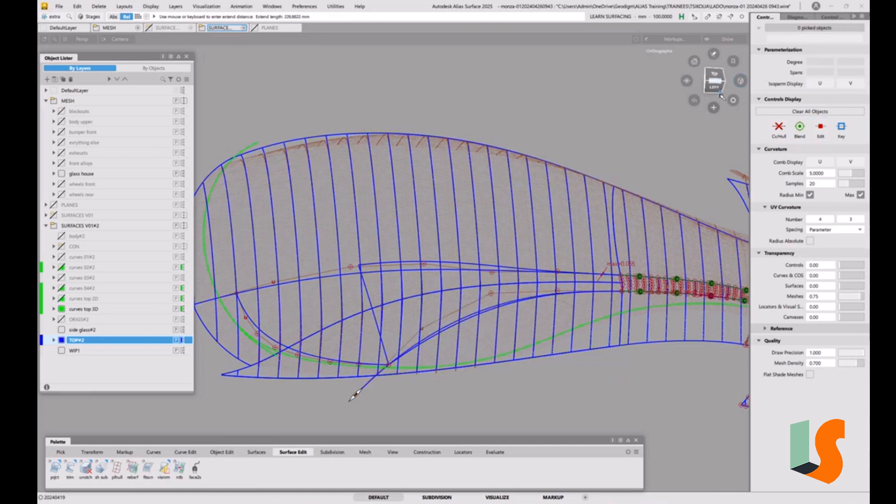
# Step: Project the extended curve#27 onto the side surface along Y, creating Curves with Match Original, and check the result
pyautogui.click(715, 87)
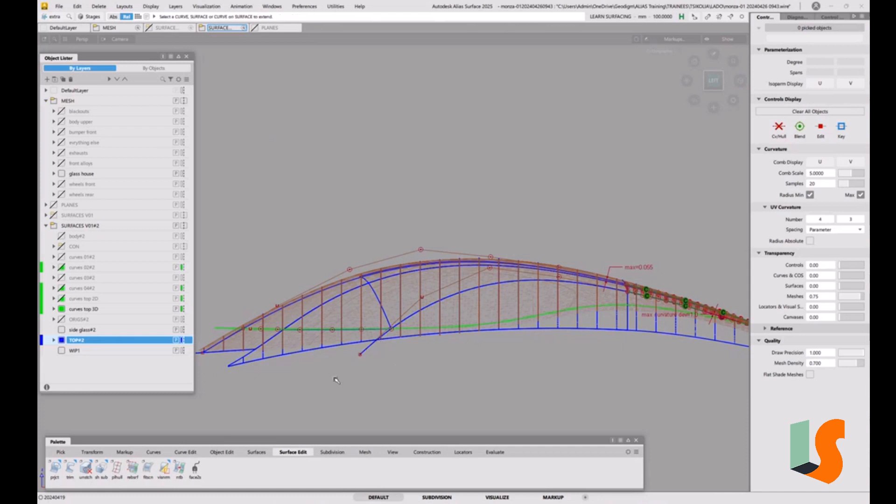
pyautogui.doubleClick(55, 466)
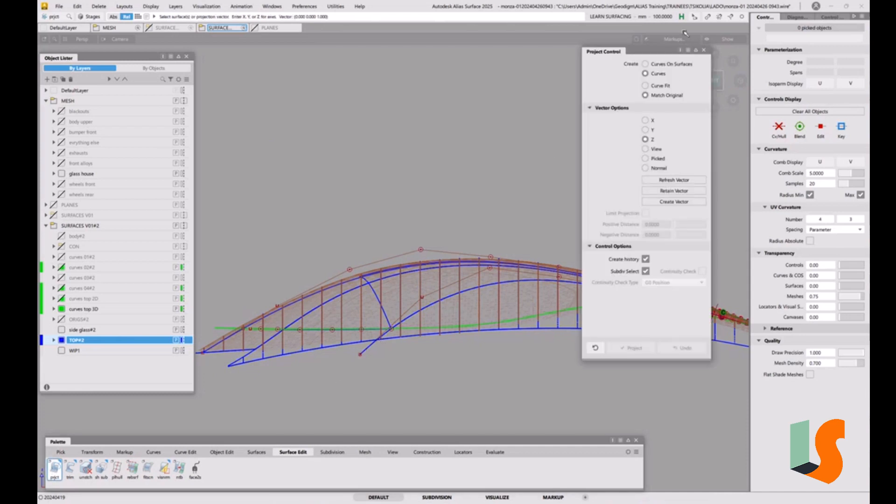
pyautogui.click(644, 129)
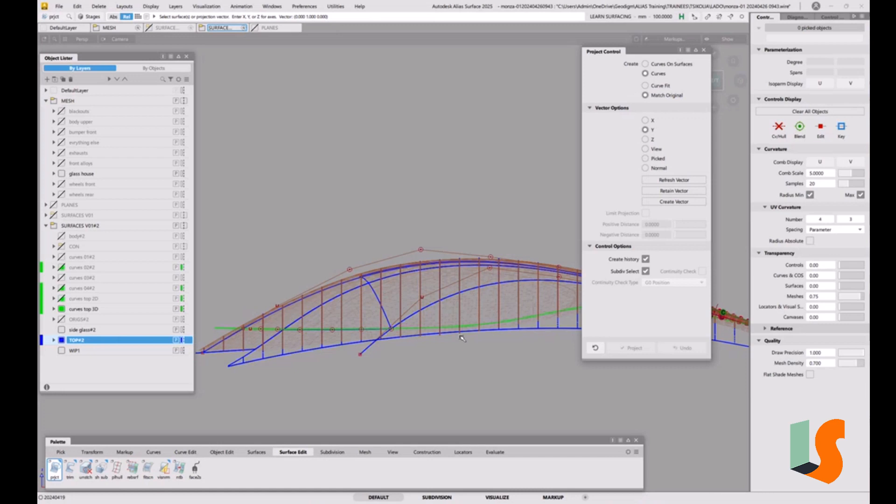
pyautogui.click(430, 335)
pyautogui.click(374, 348)
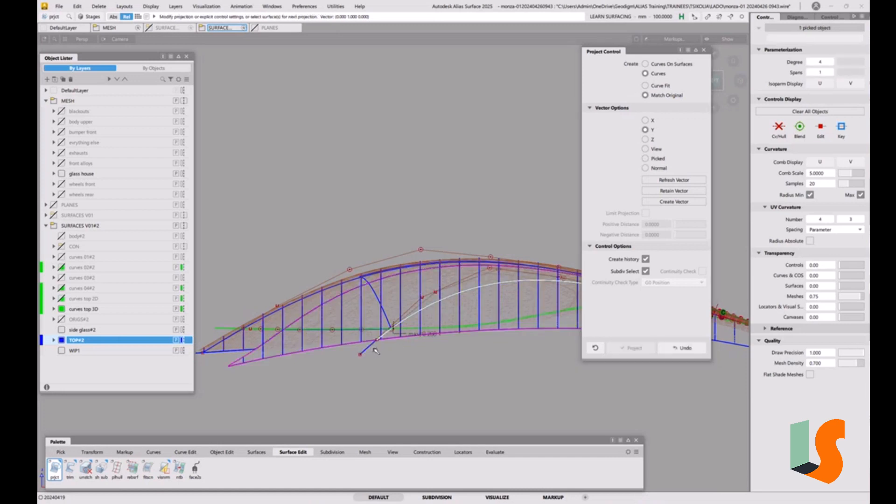
pyautogui.scroll(5, 399, 329)
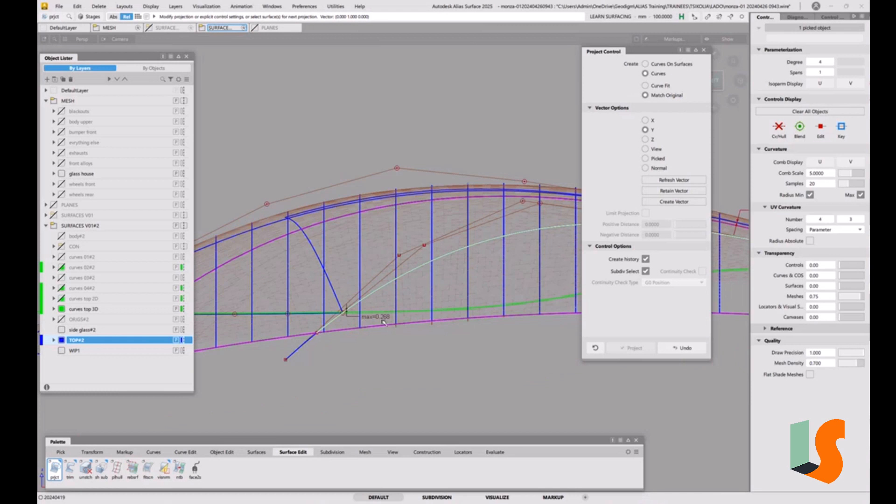
pyautogui.moveTo(451, 282)
pyautogui.keyDown('alt'); pyautogui.keyDown('shift'); pyautogui.mouseDown()
pyautogui.moveTo(409, 346)
pyautogui.moveTo(439, 320)
pyautogui.moveTo(442, 304)
pyautogui.moveTo(436, 322)
pyautogui.mouseUp(); pyautogui.keyUp('shift'); pyautogui.keyUp('alt')
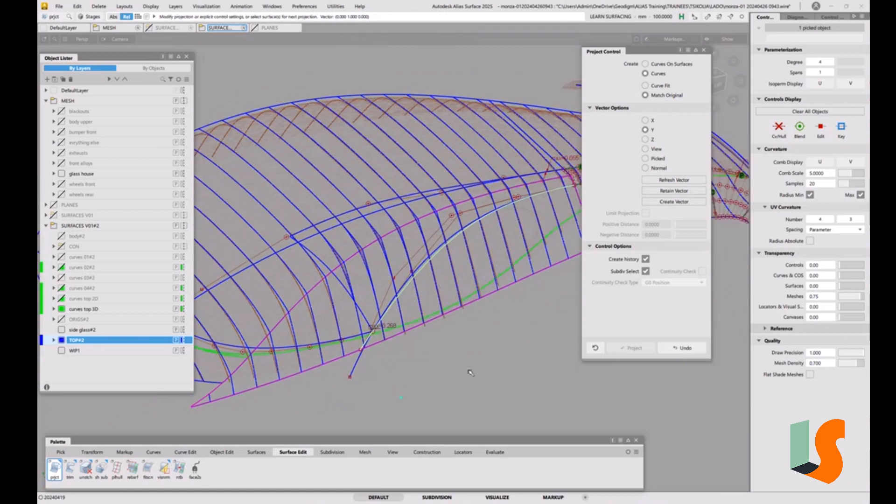
pyautogui.moveTo(411, 372)
pyautogui.keyDown('ctrl'); pyautogui.keyDown('shift'); pyautogui.mouseDown()
pyautogui.moveTo(410, 361)
pyautogui.moveTo(426, 372)
pyautogui.mouseUp(); pyautogui.keyUp('shift'); pyautogui.keyUp('ctrl')
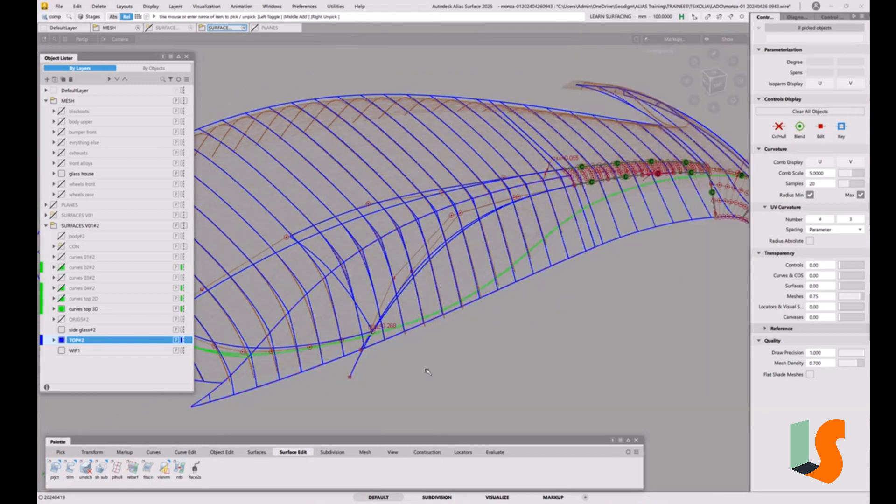
# Step: Raise the degree of curve#27 to 5 and deselect it
pyautogui.click(354, 372)
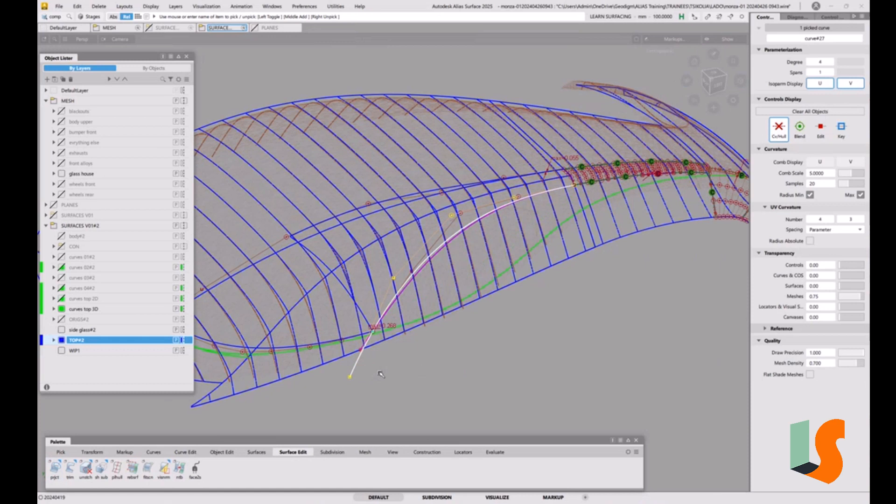
pyautogui.keyDown('ctrl'); pyautogui.keyDown('shift'); pyautogui.moveTo(381, 374); pyautogui.dragTo(427, 310, button='middle'); pyautogui.keyUp('shift'); pyautogui.keyUp('ctrl')
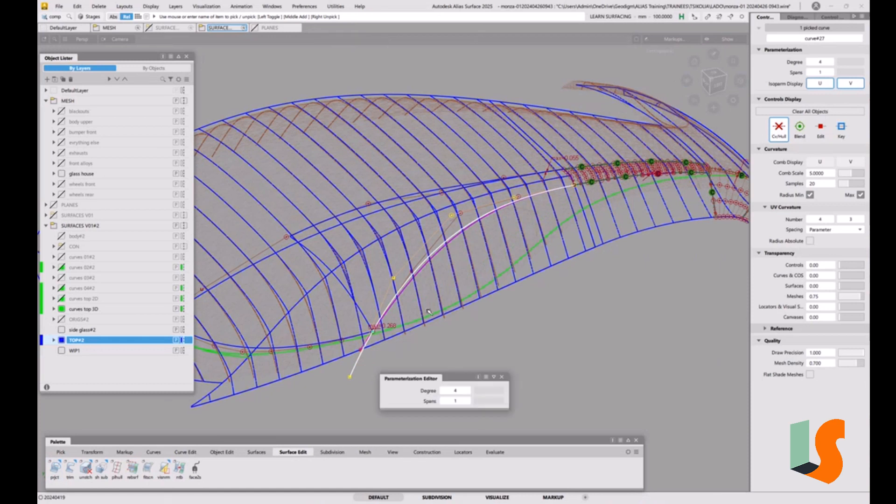
pyautogui.click(467, 391)
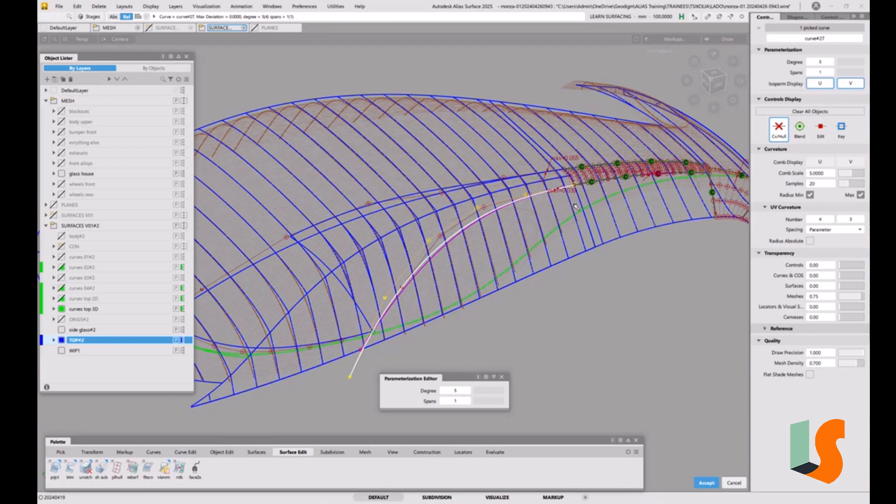
pyautogui.press('space')
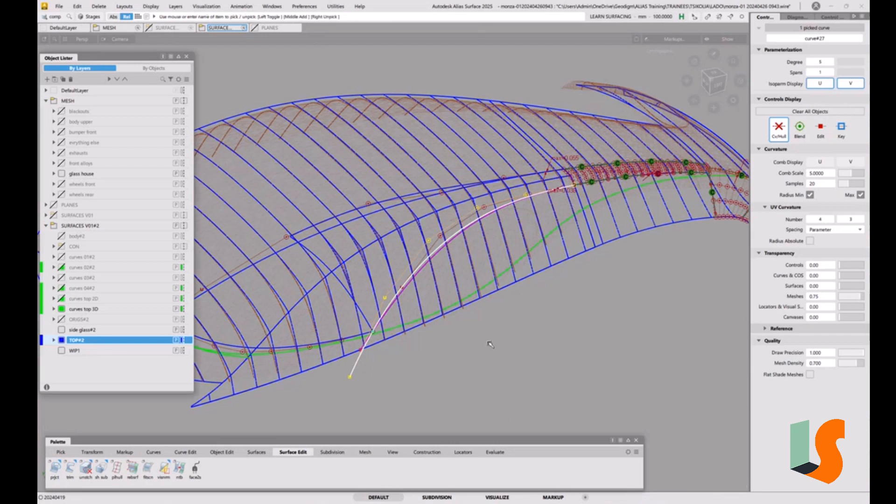
pyautogui.keyDown('ctrl'); pyautogui.keyDown('shift'); pyautogui.moveTo(476, 366); pyautogui.dragTo(475, 328); pyautogui.keyUp('shift'); pyautogui.keyUp('ctrl')
pyautogui.keyDown('ctrl'); pyautogui.keyDown('shift'); pyautogui.moveTo(410, 351); pyautogui.dragTo(426, 360); pyautogui.keyUp('shift'); pyautogui.keyUp('ctrl')
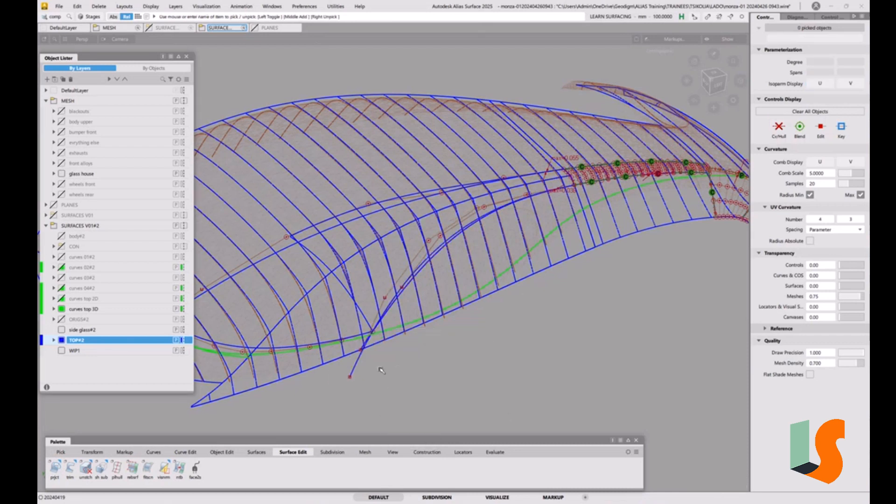
# Step: Delete curve#27 together with its construction history
pyautogui.click(334, 384)
pyautogui.press('Delete')
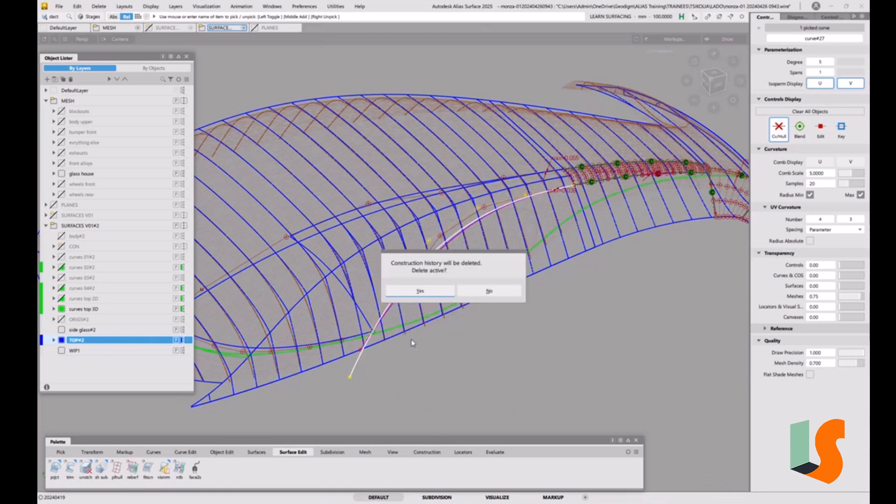
pyautogui.click(419, 293)
pyautogui.keyDown('alt'); pyautogui.keyDown('shift'); pyautogui.moveTo(420, 292); pyautogui.dragTo(411, 173); pyautogui.keyUp('shift'); pyautogui.keyUp('alt')
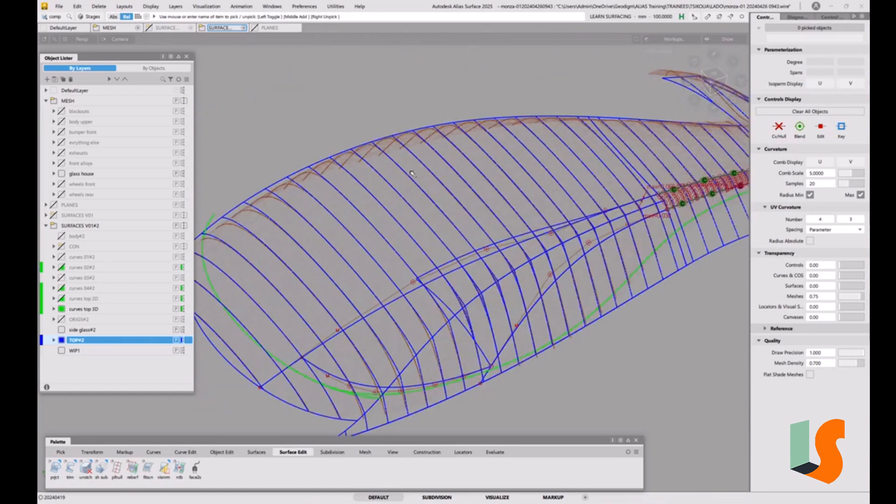
pyautogui.click(59, 6)
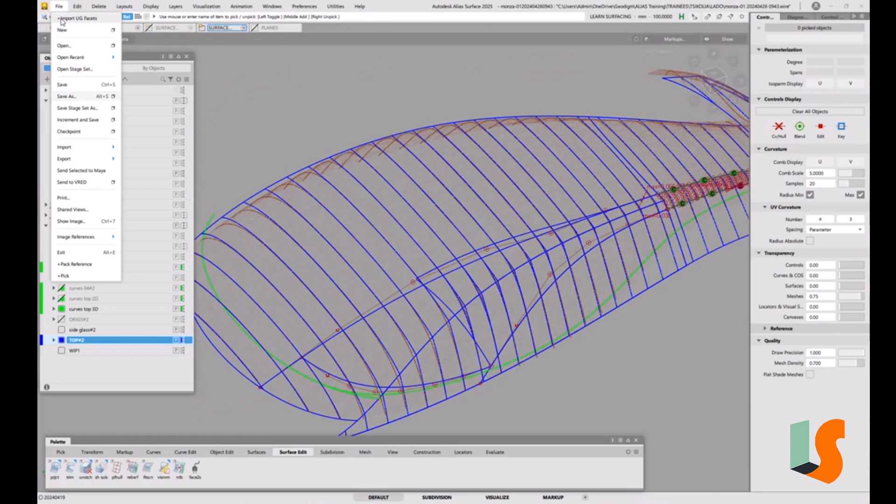
pyautogui.click(68, 98)
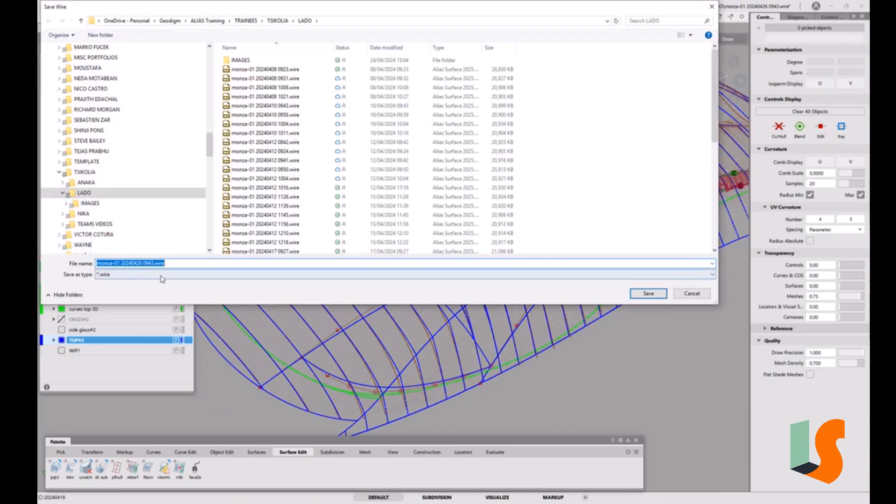
pyautogui.moveTo(148, 263); pyautogui.dragTo(190, 263)
pyautogui.write('5')
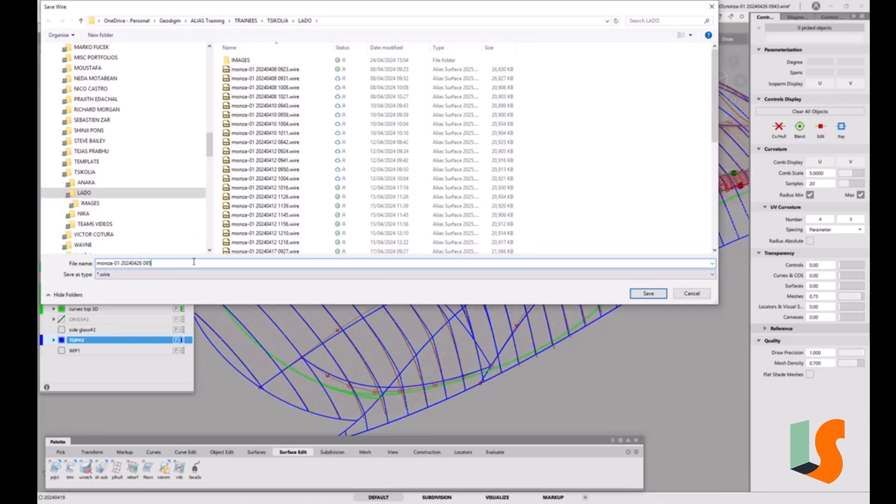
pyautogui.write('2')
pyautogui.press('Return')
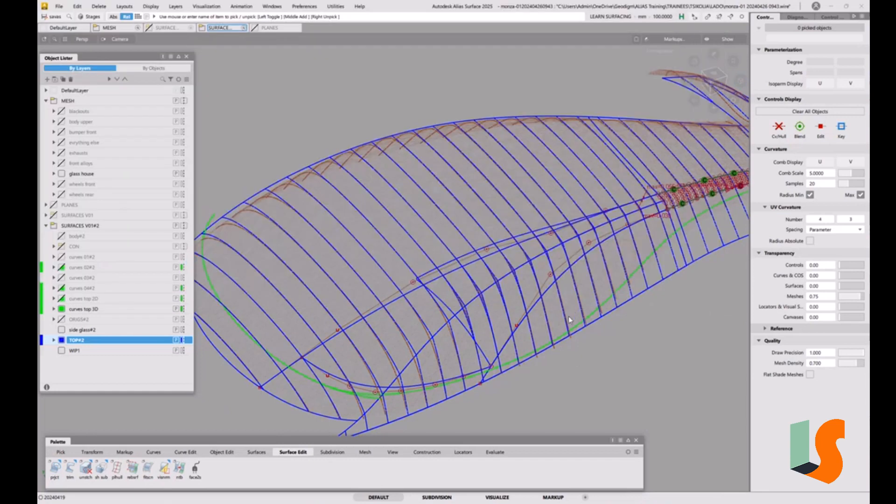
# Step: Delete the triangular fillet surface between the roof and side surfaces, including its construction history
pyautogui.keyDown('alt'); pyautogui.keyDown('shift'); pyautogui.moveTo(580, 300); pyautogui.dragTo(413, 241); pyautogui.keyUp('shift'); pyautogui.keyUp('alt')
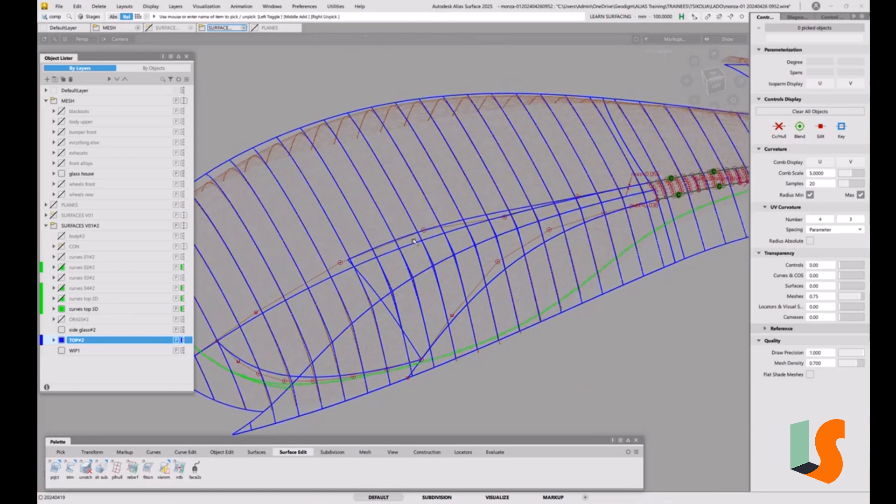
pyautogui.keyDown('alt'); pyautogui.keyDown('shift'); pyautogui.moveTo(447, 301); pyautogui.dragTo(503, 276); pyautogui.keyUp('shift'); pyautogui.keyUp('alt')
pyautogui.keyDown('ctrl'); pyautogui.keyDown('shift'); pyautogui.moveTo(414, 339); pyautogui.dragTo(394, 346); pyautogui.keyUp('shift'); pyautogui.keyUp('ctrl')
pyautogui.click(439, 287)
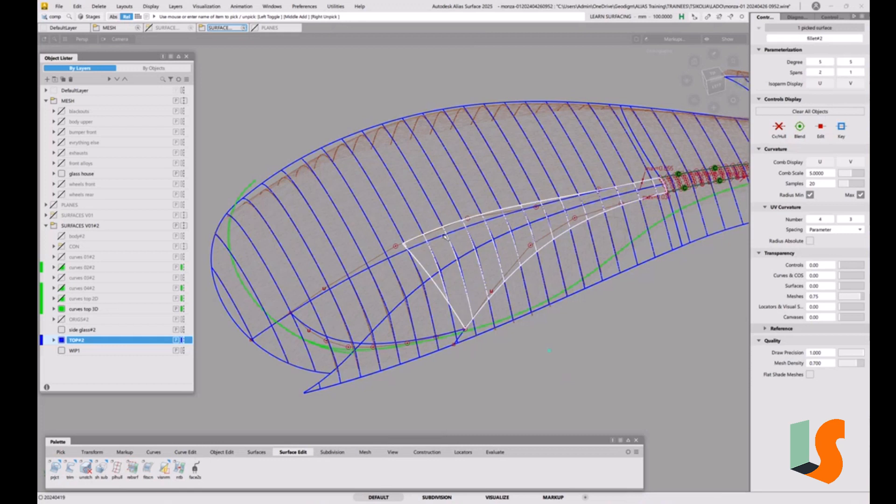
pyautogui.press('Delete')
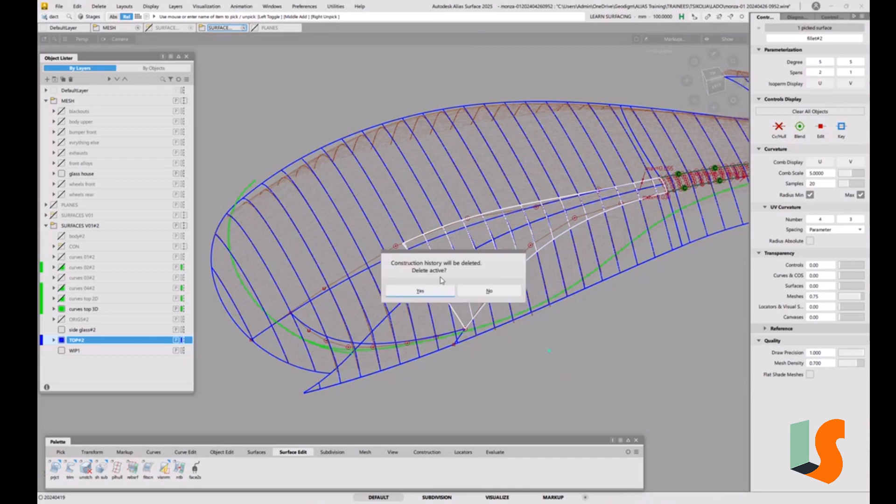
pyautogui.click(418, 291)
pyautogui.keyDown('alt'); pyautogui.keyDown('shift'); pyautogui.moveTo(417, 290); pyautogui.dragTo(468, 290); pyautogui.keyUp('shift'); pyautogui.keyUp('alt')
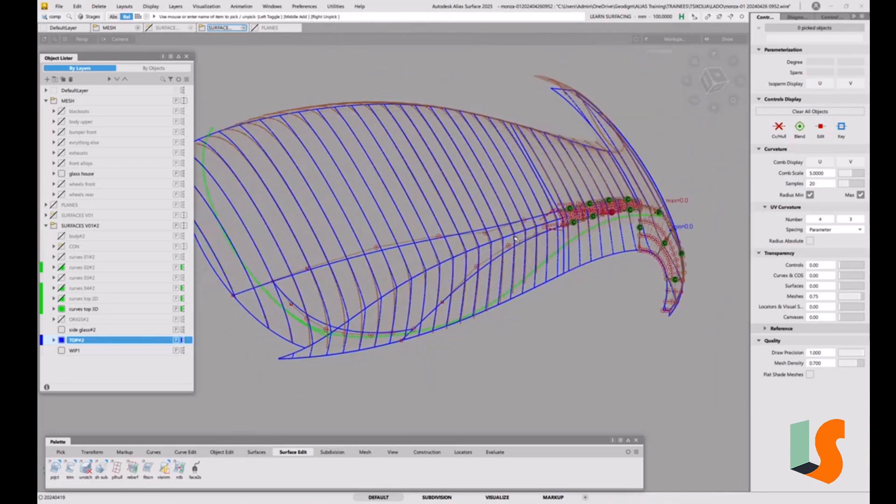
# Step: Duplicate the short curved projected_curve#5 and move the copy so its end meets the side surface's lower edge
pyautogui.keyDown('alt'); pyautogui.keyDown('shift'); pyautogui.moveTo(494, 261); pyautogui.dragTo(501, 187); pyautogui.keyUp('shift'); pyautogui.keyUp('alt')
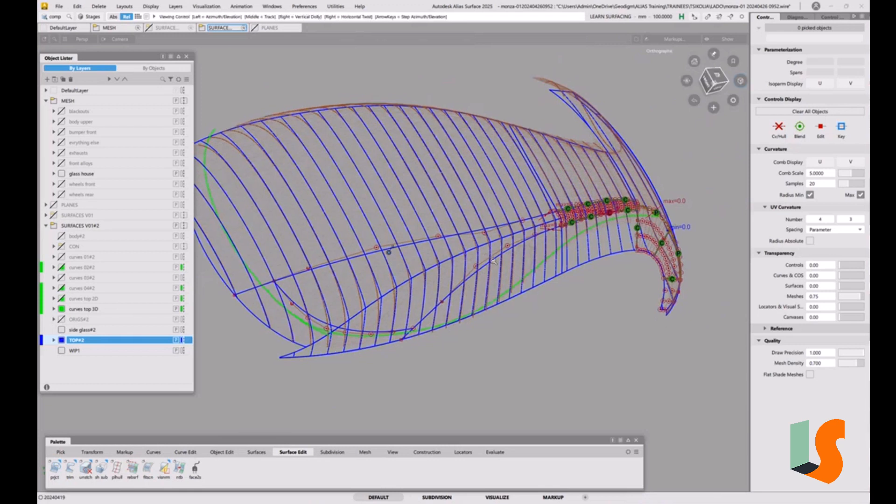
pyautogui.keyDown('alt'); pyautogui.keyDown('shift'); pyautogui.moveTo(501, 183); pyautogui.dragTo(553, 177, button='middle'); pyautogui.keyUp('shift'); pyautogui.keyUp('alt')
pyautogui.keyDown('alt'); pyautogui.keyDown('shift'); pyautogui.moveTo(541, 231); pyautogui.dragTo(597, 216); pyautogui.keyUp('shift'); pyautogui.keyUp('alt')
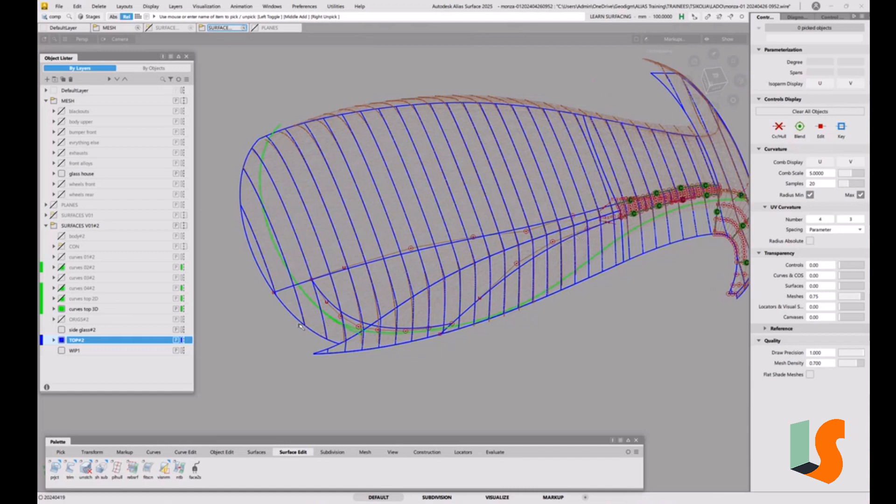
pyautogui.keyDown('ctrl'); pyautogui.keyDown('shift'); pyautogui.moveTo(393, 344); pyautogui.dragTo(415, 355); pyautogui.keyUp('shift'); pyautogui.keyUp('ctrl')
pyautogui.click(355, 322)
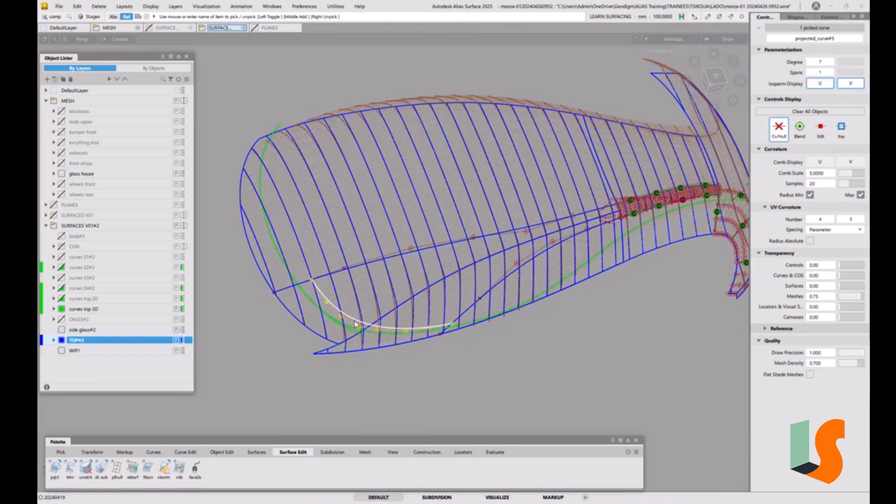
pyautogui.hotkey('ctrl', 'c')
pyautogui.hotkey('ctrl', 'v')
pyautogui.keyDown('ctrl'); pyautogui.keyDown('shift'); pyautogui.moveTo(405, 349); pyautogui.dragTo(405, 333, button='middle'); pyautogui.keyUp('shift'); pyautogui.keyUp('ctrl')
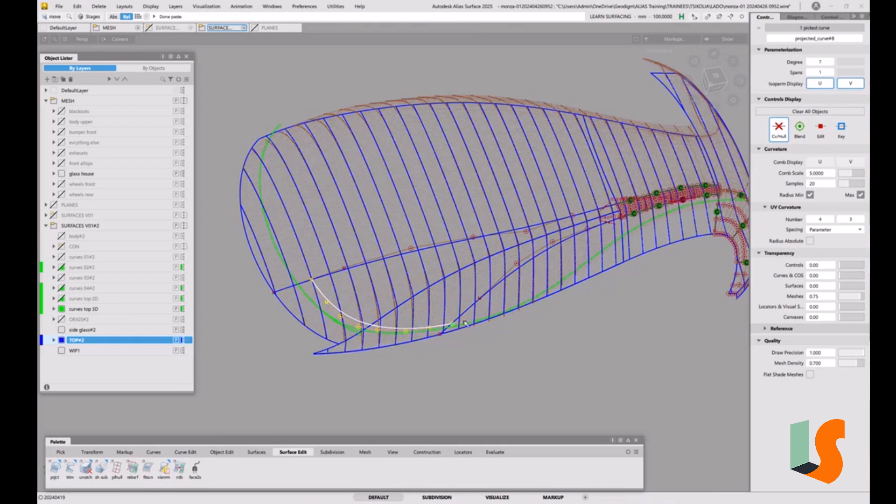
pyautogui.moveTo(469, 310); pyautogui.dragTo(423, 361)
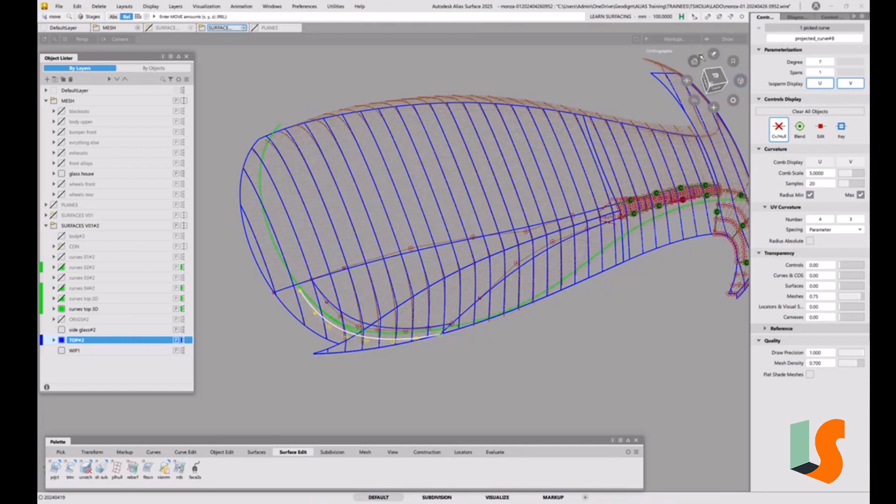
# Step: Adjust the copied curve with non-proportional scaling in the top view and deselect it
pyautogui.click(712, 81)
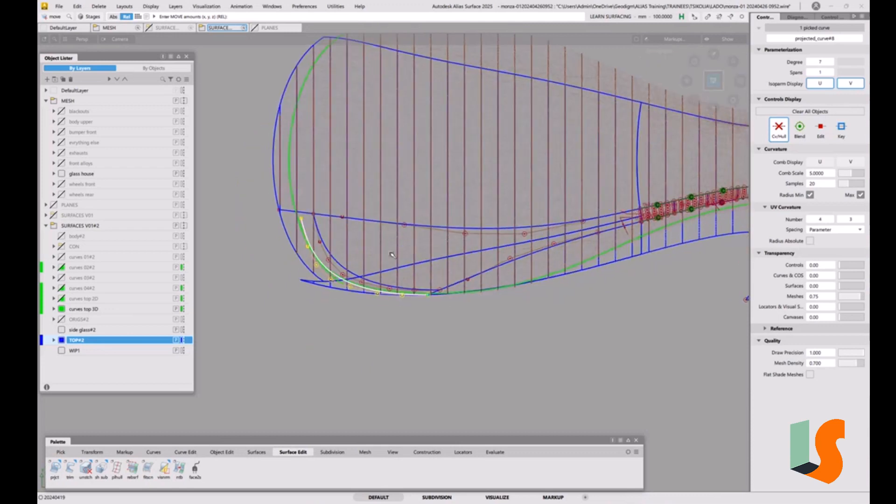
pyautogui.keyDown('alt'); pyautogui.keyDown('shift'); pyautogui.moveTo(224, 347); pyautogui.dragTo(282, 357, button='right'); pyautogui.keyUp('shift'); pyautogui.keyUp('alt')
pyautogui.keyDown('alt'); pyautogui.keyDown('shift'); pyautogui.moveTo(282, 357); pyautogui.dragTo(348, 381, button='middle'); pyautogui.keyUp('shift'); pyautogui.keyUp('alt')
pyautogui.keyDown('ctrl'); pyautogui.keyDown('shift'); pyautogui.middleClick(373, 381); pyautogui.keyUp('shift'); pyautogui.keyUp('ctrl')
pyautogui.moveTo(416, 367); pyautogui.dragTo(319, 382)
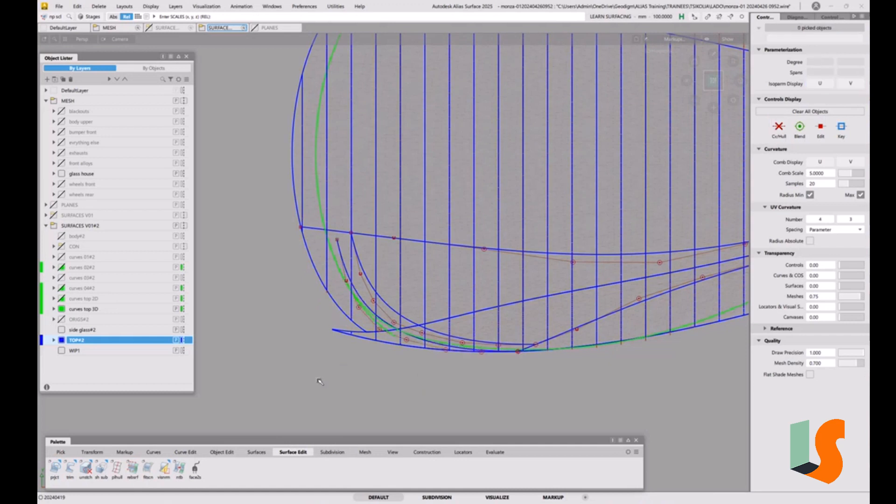
# Step: Stretch the copied curve with the Locked parameter option so its free end meets the upper boundary curve's end on the roof surface's edge
pyautogui.click(182, 452)
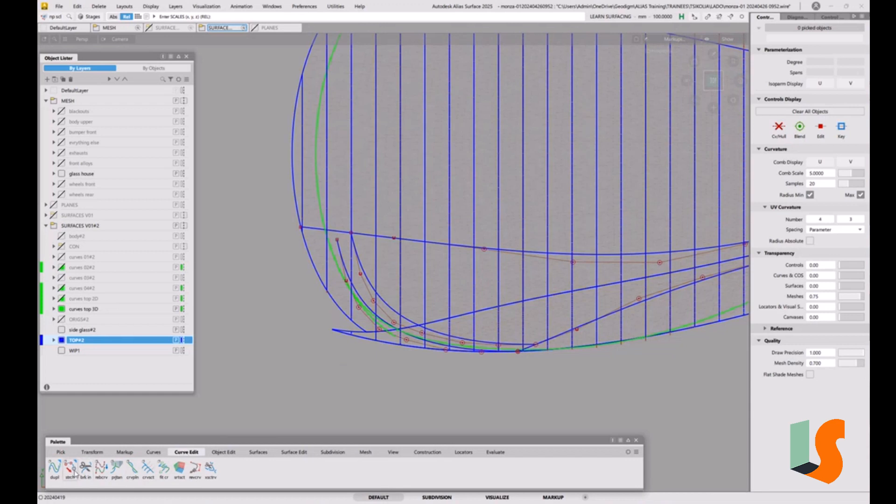
pyautogui.moveTo(70, 465); pyautogui.dragTo(74, 473)
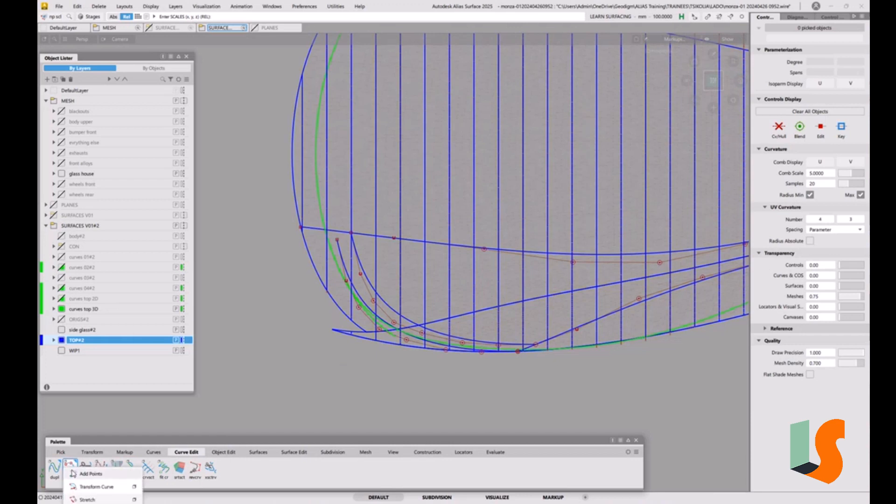
pyautogui.click(71, 469)
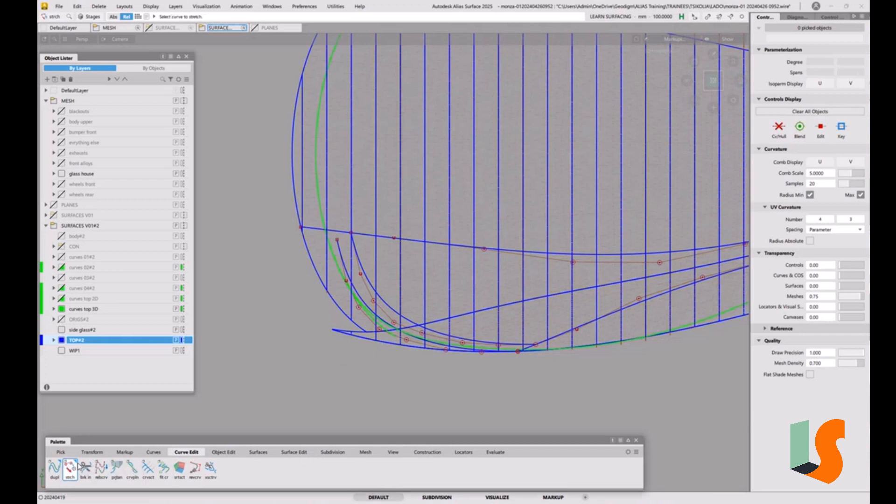
pyautogui.doubleClick(70, 470)
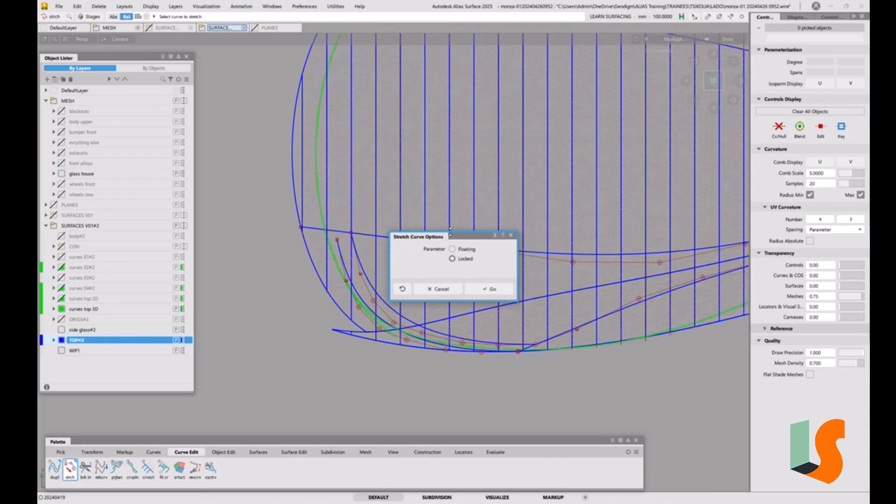
pyautogui.moveTo(460, 238); pyautogui.dragTo(294, 130)
pyautogui.click(327, 182)
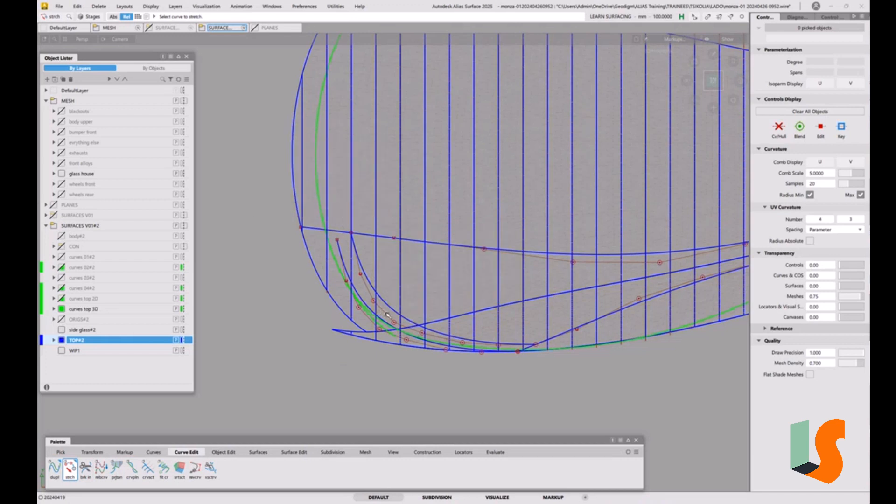
pyautogui.click(344, 263)
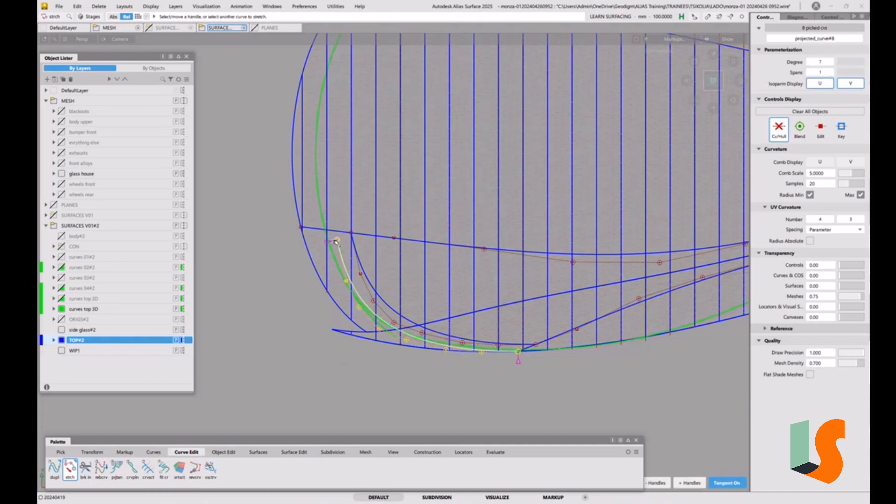
pyautogui.moveTo(338, 240); pyautogui.dragTo(256, 223)
pyautogui.moveTo(256, 228); pyautogui.dragTo(257, 230)
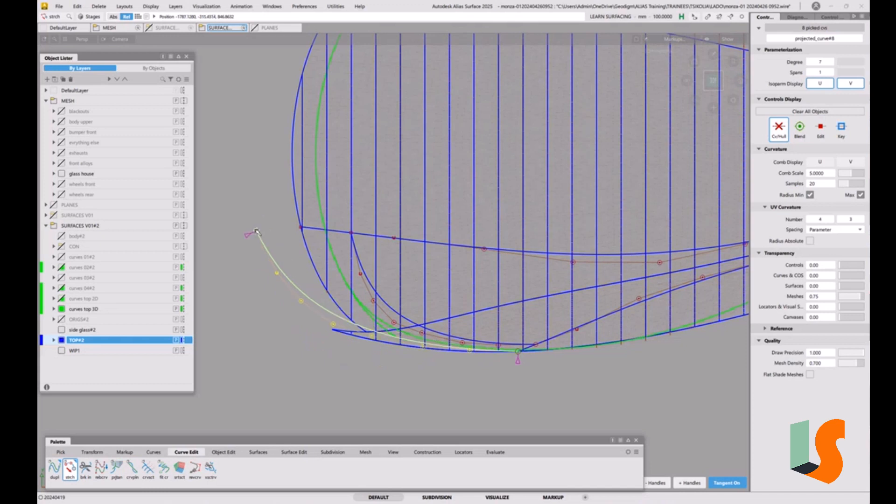
pyautogui.keyDown('ctrl'); pyautogui.keyDown('alt'); pyautogui.click(296, 232); pyautogui.keyUp('alt'); pyautogui.keyUp('ctrl')
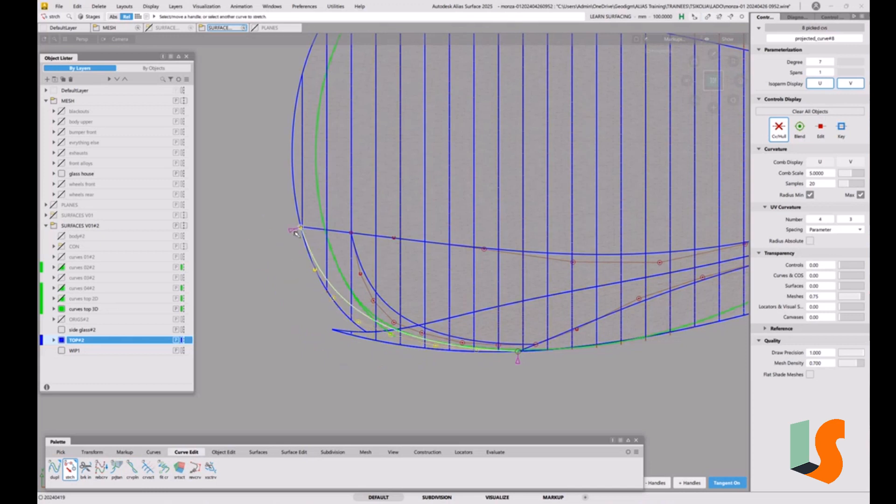
pyautogui.click(335, 282)
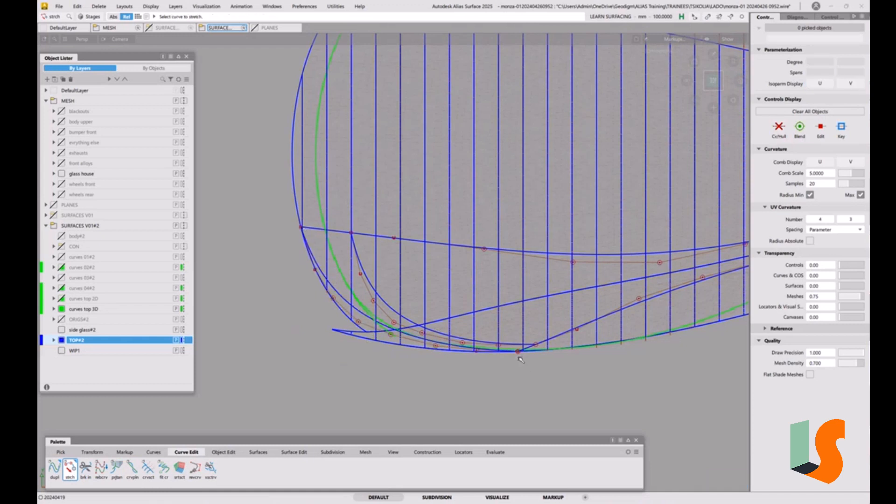
# Step: Align the stretched curve's upper end to the roof surface's outer edge with G2 continuity and Explicit Control, switching Partial off
pyautogui.keyDown('alt'); pyautogui.keyDown('shift'); pyautogui.moveTo(520, 359); pyautogui.dragTo(543, 178); pyautogui.keyUp('shift'); pyautogui.keyUp('alt')
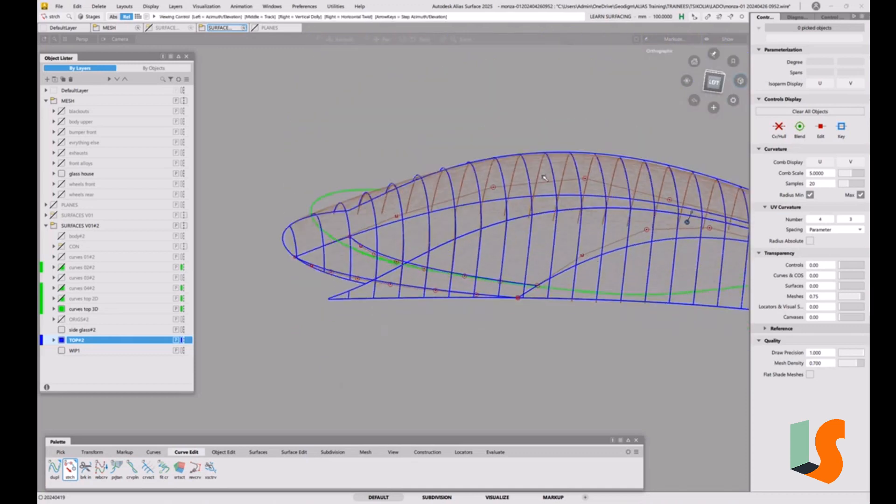
pyautogui.click(711, 86)
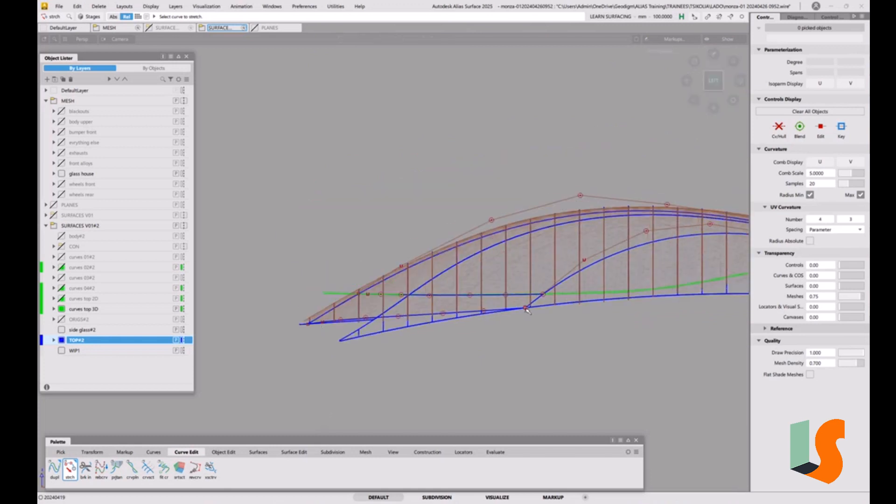
pyautogui.keyDown('alt'); pyautogui.keyDown('shift'); pyautogui.moveTo(455, 314); pyautogui.dragTo(469, 369); pyautogui.keyUp('shift'); pyautogui.keyUp('alt')
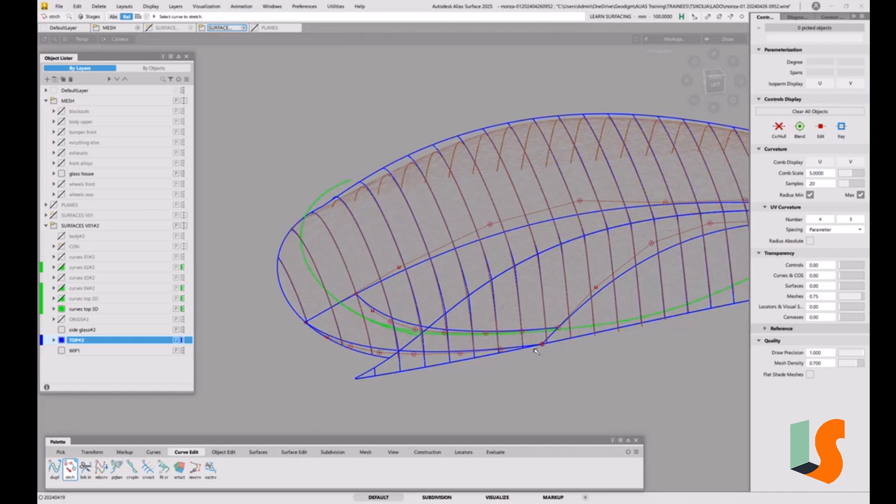
pyautogui.click(223, 452)
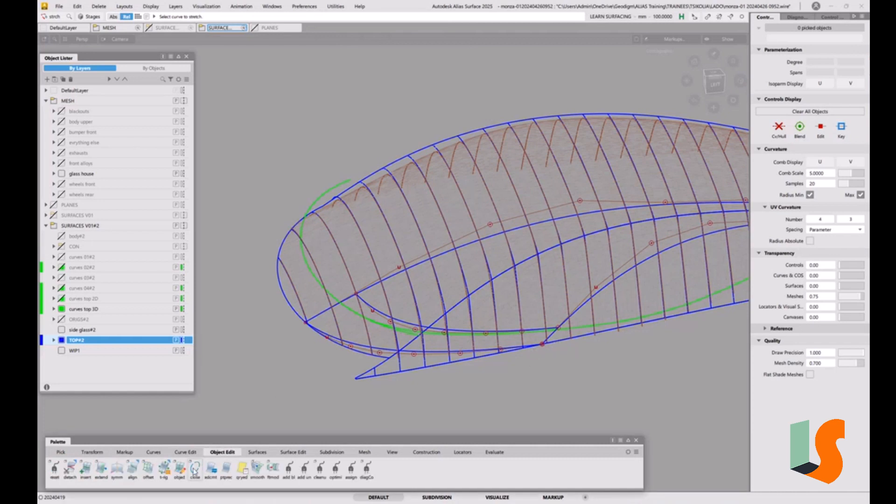
pyautogui.doubleClick(131, 472)
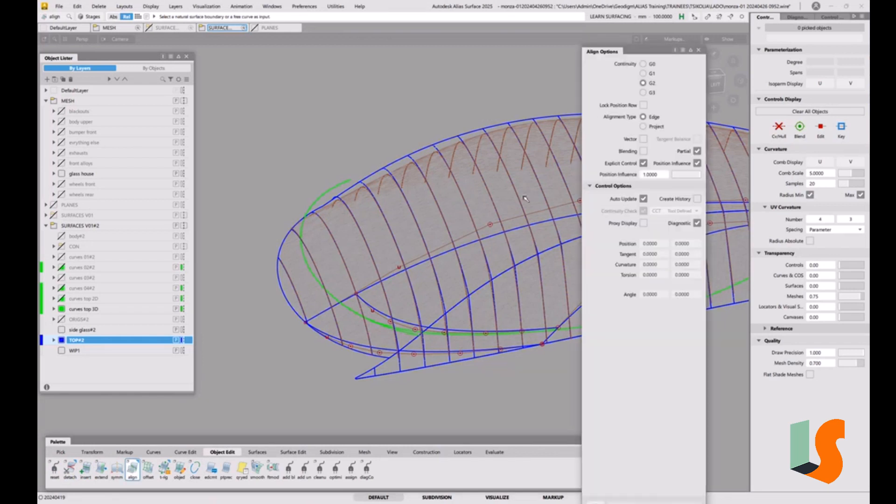
pyautogui.click(696, 151)
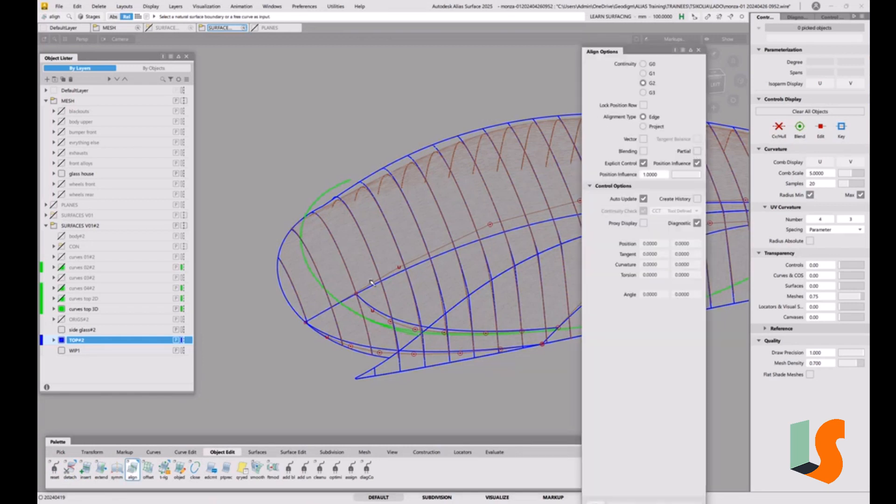
pyautogui.click(330, 336)
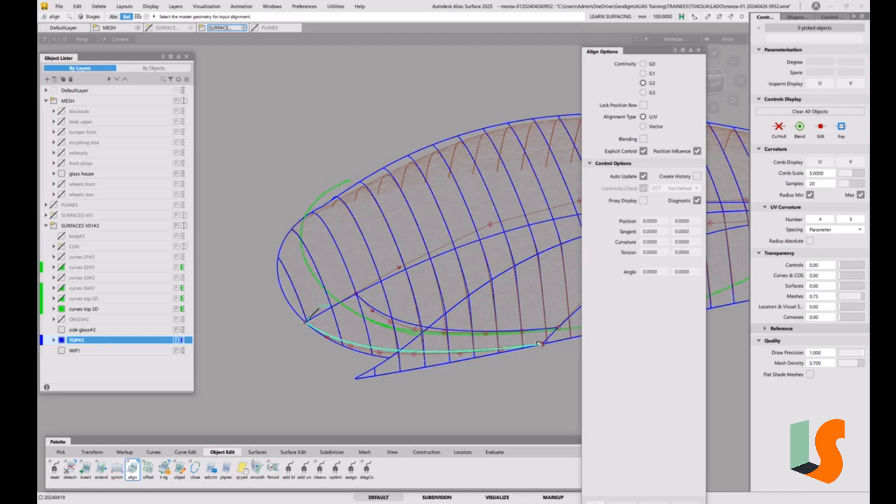
pyautogui.click(297, 318)
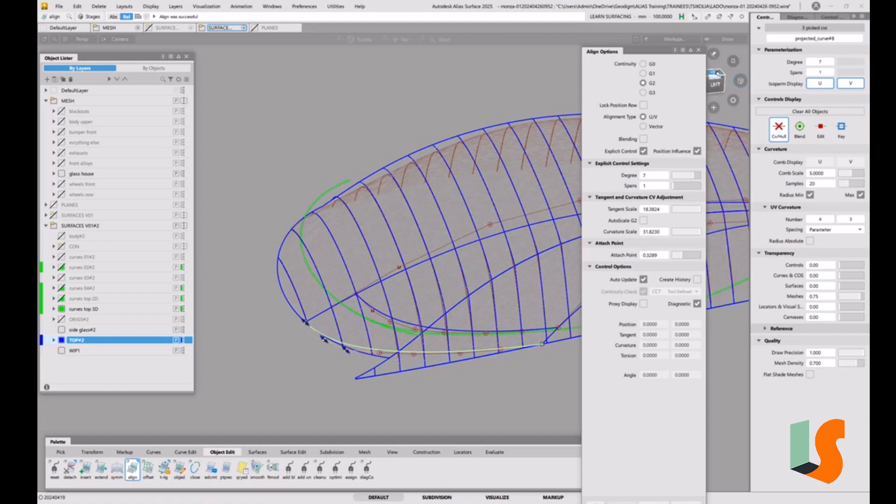
# Step: Turn on Blending for the projected_curve#8 upper-end alignment with 2 extra CV rows and finish that alignment
pyautogui.click(714, 75)
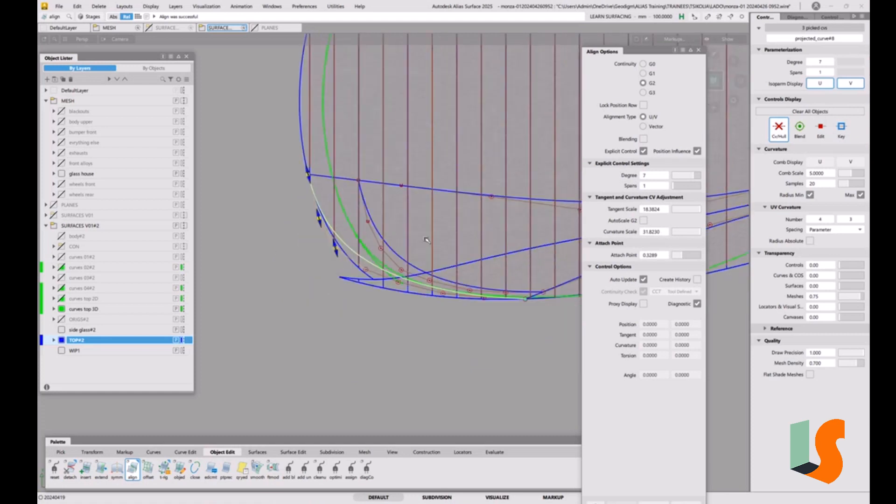
pyautogui.click(643, 138)
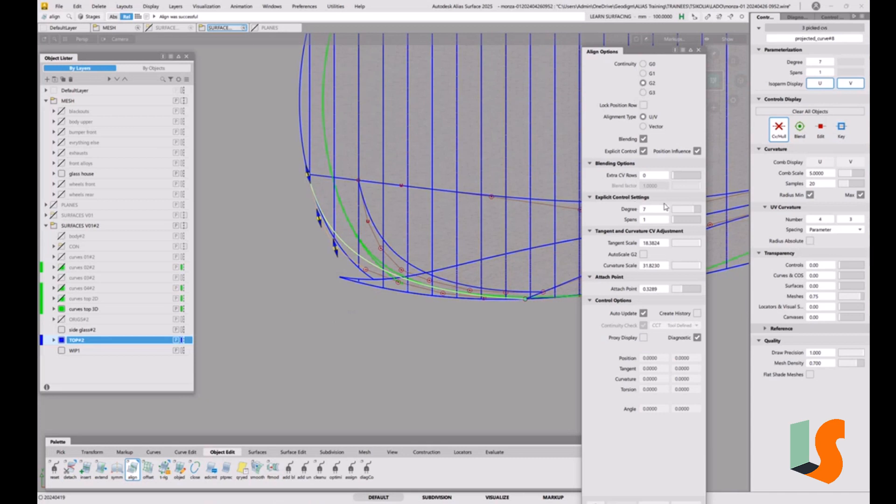
pyautogui.click(678, 176)
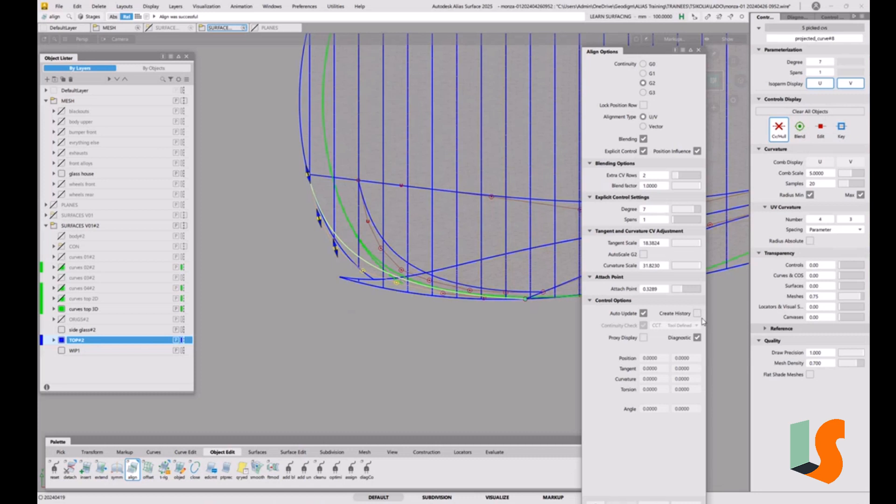
pyautogui.click(518, 356)
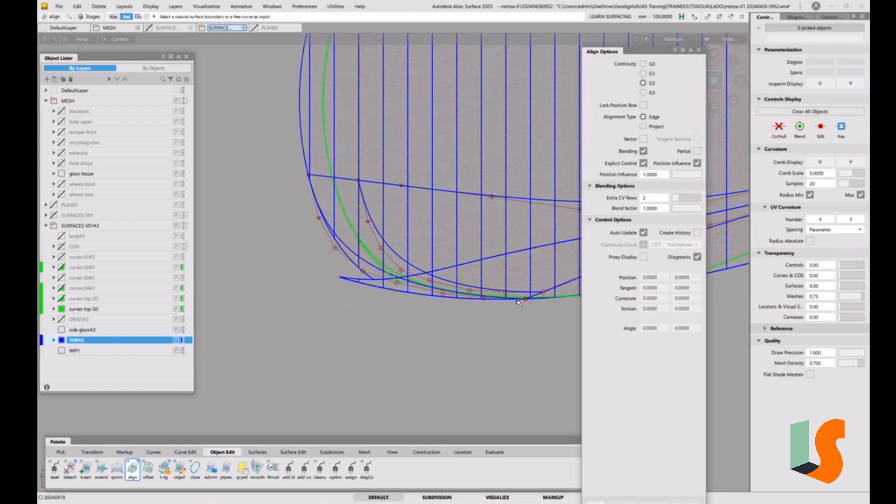
# Step: Align the lower end of projected_curve#8 to the side surface's lower edge with G2 continuity, Blending and 2 extra CV rows, and finish the alignment
pyautogui.click(519, 301)
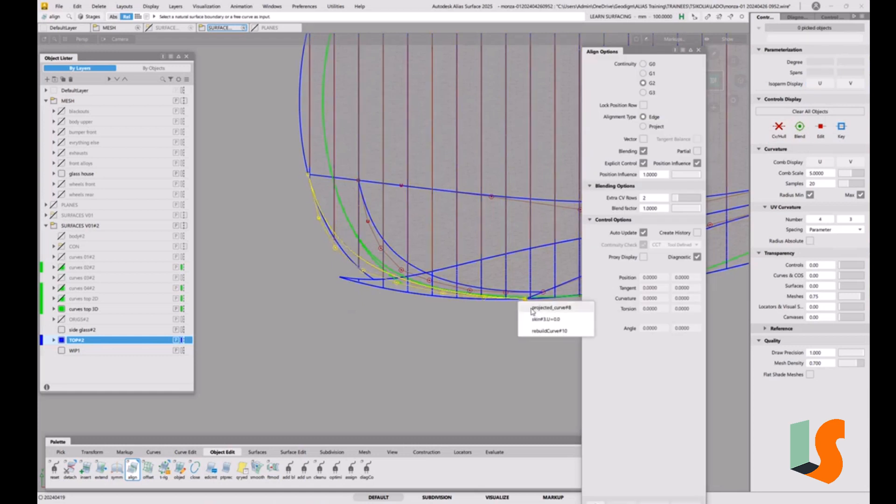
pyautogui.click(532, 310)
pyautogui.keyDown('alt'); pyautogui.keyDown('shift'); pyautogui.moveTo(560, 301); pyautogui.dragTo(536, 311, button='right'); pyautogui.keyUp('shift'); pyautogui.keyUp('alt')
pyautogui.keyDown('alt'); pyautogui.keyDown('shift'); pyautogui.moveTo(536, 311); pyautogui.dragTo(490, 327, button='middle'); pyautogui.keyUp('shift'); pyautogui.keyUp('alt')
pyautogui.keyDown('alt'); pyautogui.keyDown('shift'); pyautogui.moveTo(490, 327); pyautogui.dragTo(489, 310); pyautogui.keyUp('shift'); pyautogui.keyUp('alt')
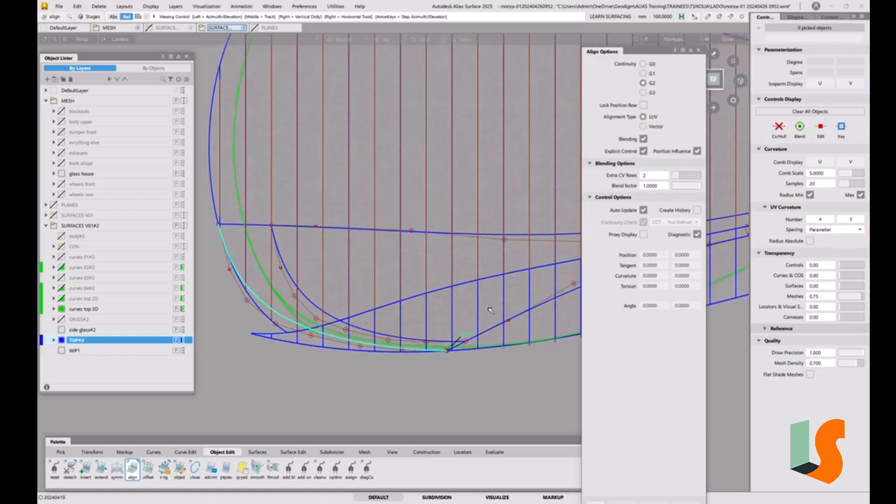
pyautogui.click(465, 353)
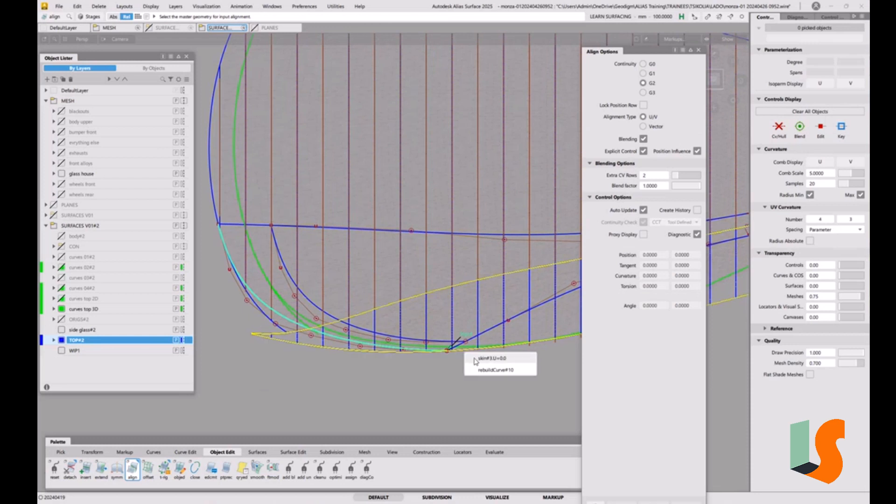
pyautogui.click(481, 358)
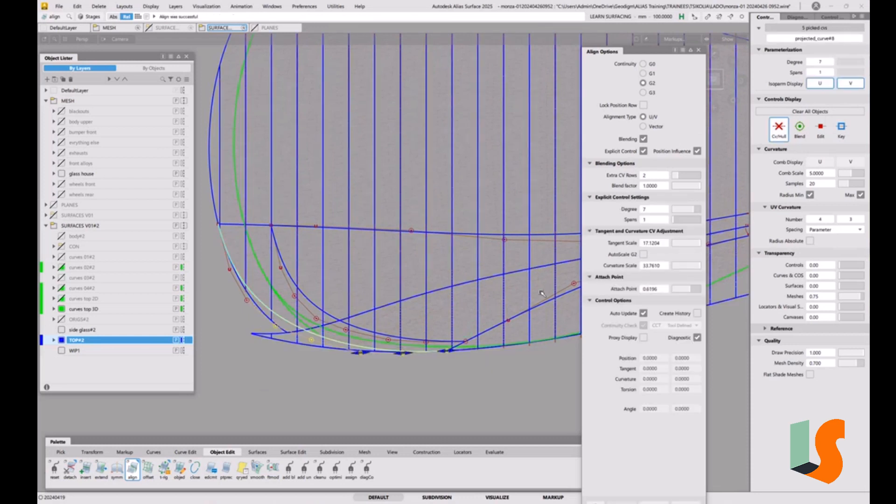
pyautogui.click(716, 79)
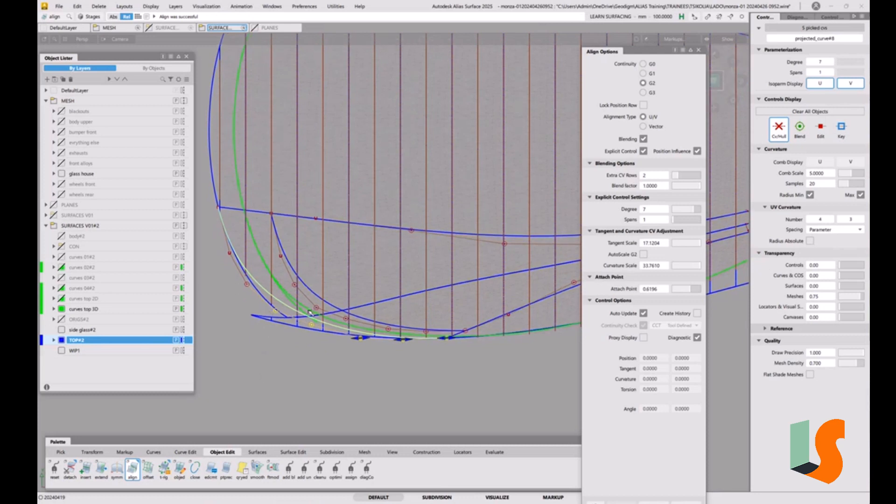
pyautogui.click(644, 338)
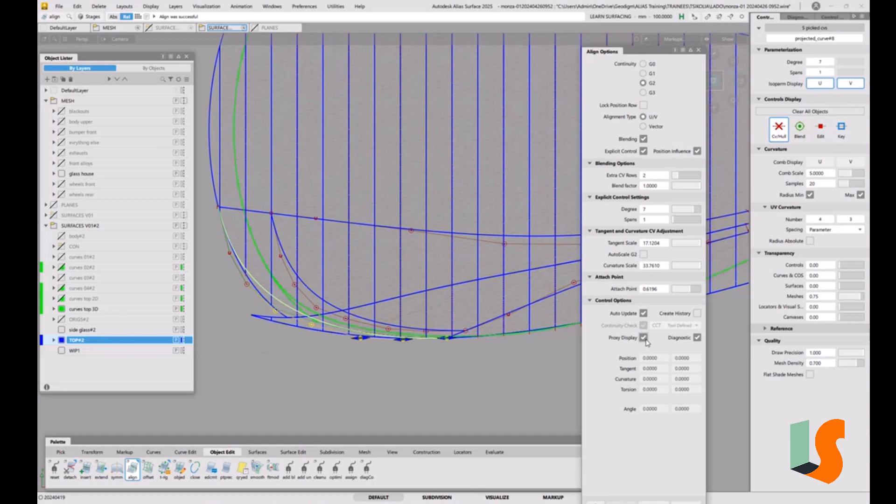
pyautogui.click(645, 339)
pyautogui.click(698, 50)
pyautogui.keyDown('ctrl'); pyautogui.keyDown('shift'); pyautogui.moveTo(550, 318); pyautogui.dragTo(530, 266); pyautogui.keyUp('shift'); pyautogui.keyUp('ctrl')
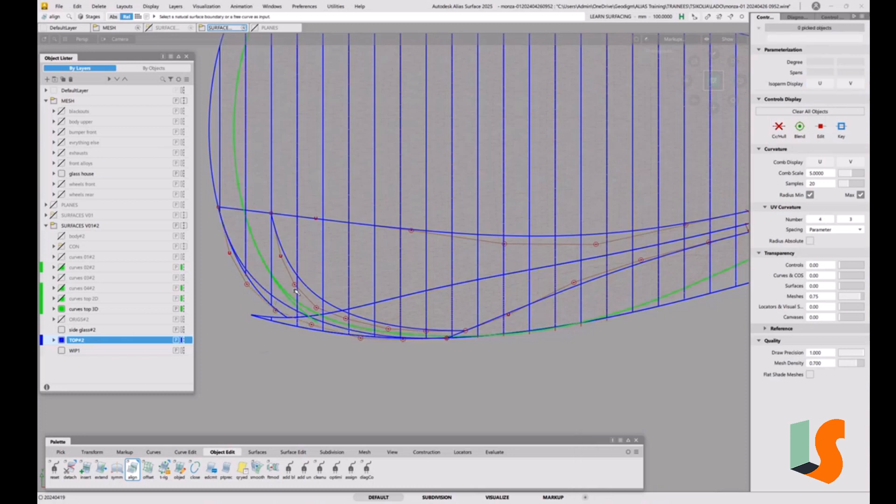
# Step: Start a Square surface and set the continuity of all four boundaries to G0 Position
pyautogui.keyDown('alt'); pyautogui.keyDown('shift'); pyautogui.moveTo(295, 291); pyautogui.dragTo(424, 301); pyautogui.keyUp('shift'); pyautogui.keyUp('alt')
pyautogui.keyDown('alt'); pyautogui.keyDown('shift'); pyautogui.moveTo(425, 301); pyautogui.dragTo(285, 298, button='middle'); pyautogui.keyUp('shift'); pyautogui.keyUp('alt')
pyautogui.keyDown('alt'); pyautogui.keyDown('shift'); pyautogui.moveTo(285, 299); pyautogui.dragTo(326, 291, button='right'); pyautogui.keyUp('shift'); pyautogui.keyUp('alt')
pyautogui.keyDown('alt'); pyautogui.keyDown('shift'); pyautogui.moveTo(326, 291); pyautogui.dragTo(452, 297, button='middle'); pyautogui.keyUp('shift'); pyautogui.keyUp('alt')
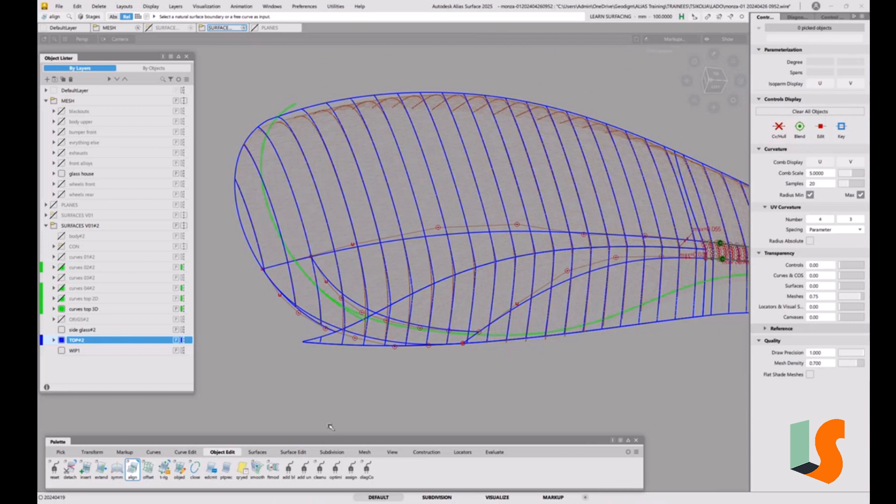
pyautogui.click(257, 452)
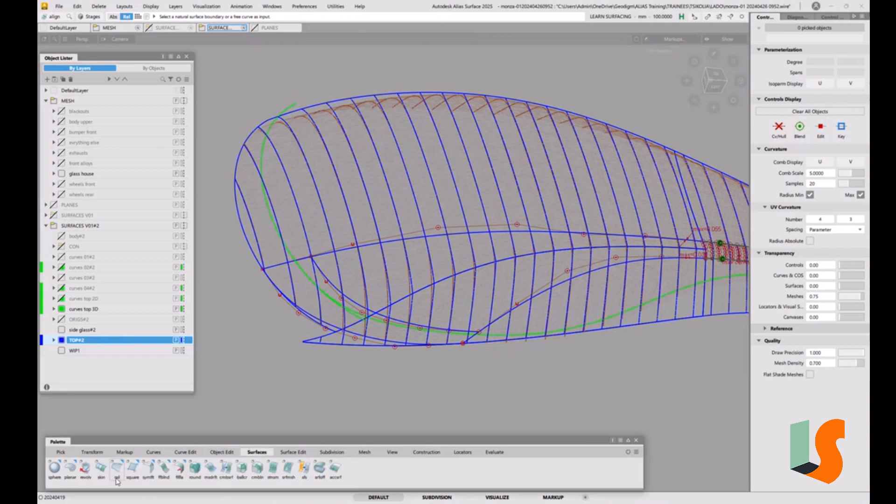
pyautogui.click(132, 468)
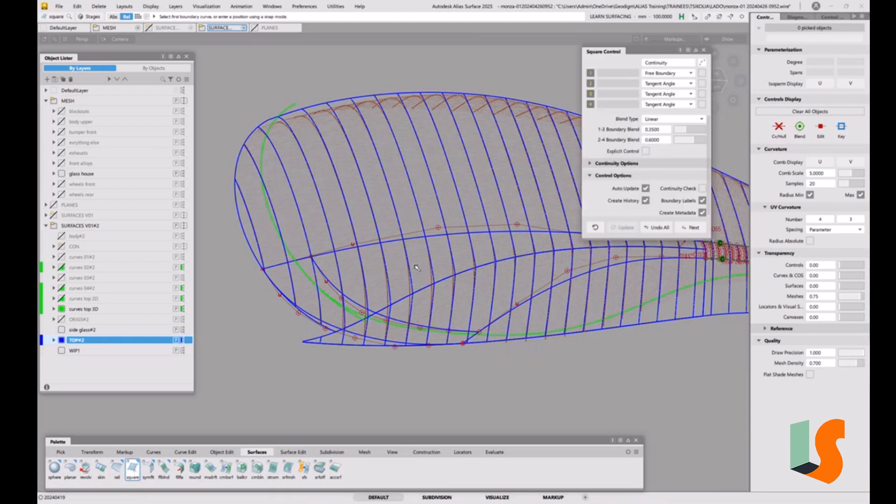
pyautogui.click(691, 76)
pyautogui.click(675, 93)
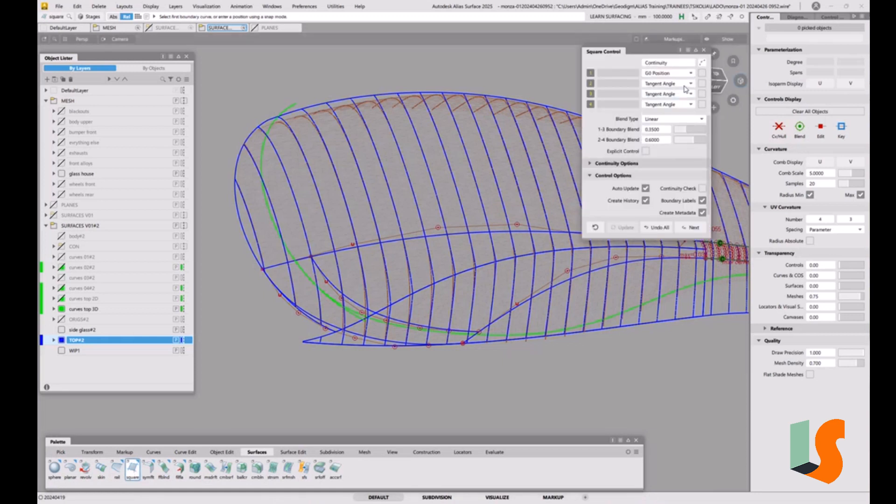
pyautogui.click(685, 87)
pyautogui.click(676, 104)
pyautogui.click(685, 94)
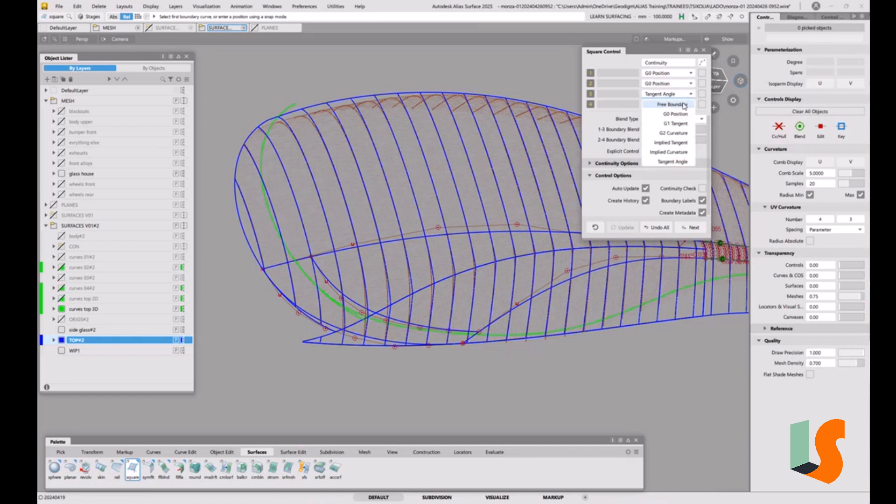
pyautogui.click(675, 113)
pyautogui.click(690, 104)
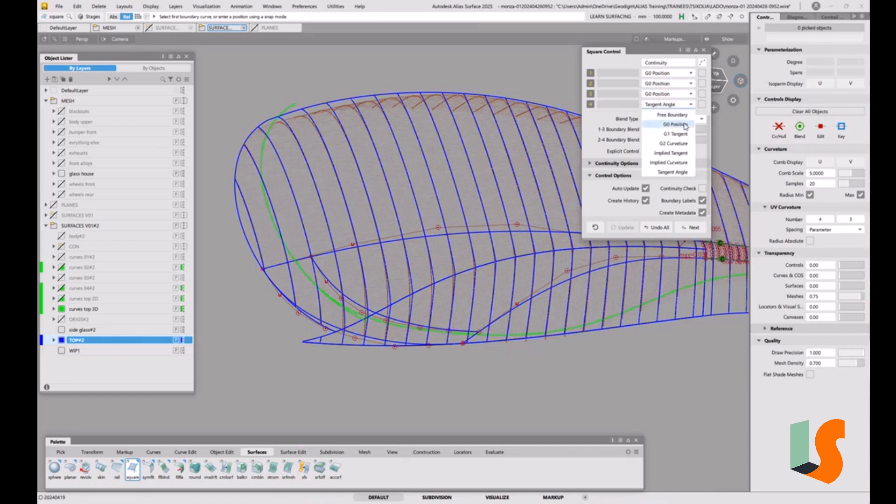
pyautogui.click(655, 124)
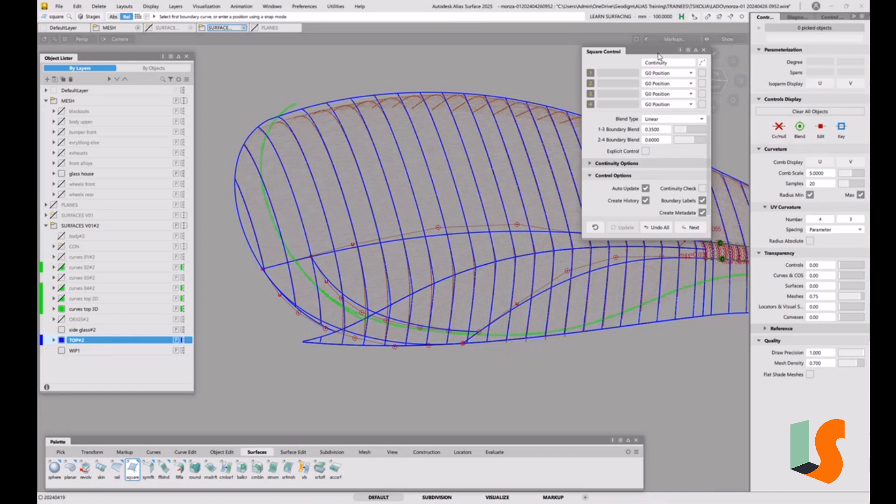
# Step: Build the square surface from the fillet piece's end edge with G2 Curvature and the lower, front and upper projected curves
pyautogui.moveTo(658, 54); pyautogui.dragTo(435, 57)
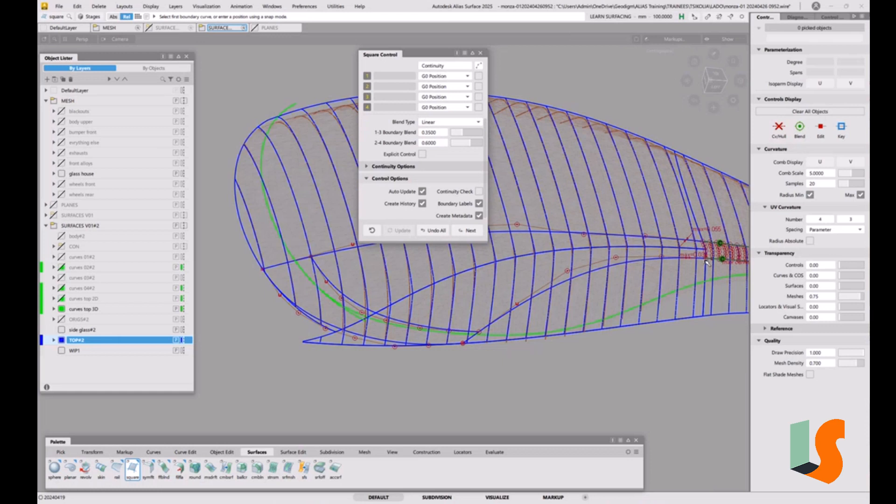
pyautogui.click(467, 76)
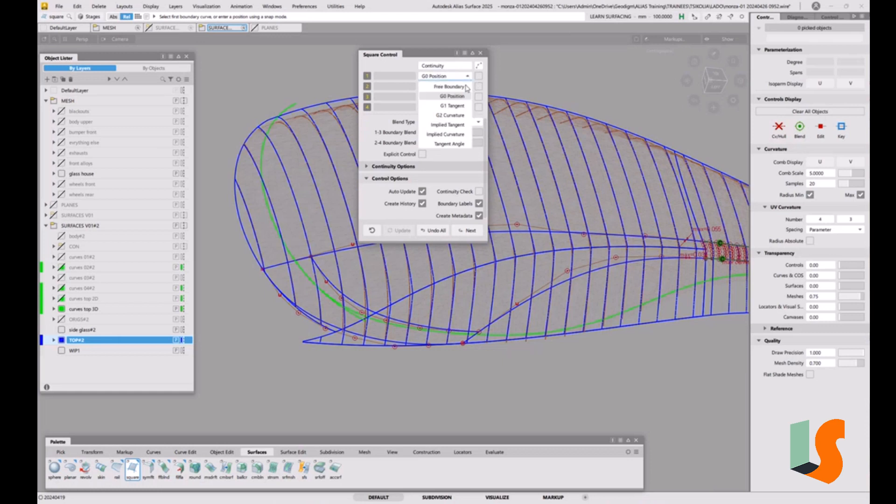
pyautogui.click(453, 117)
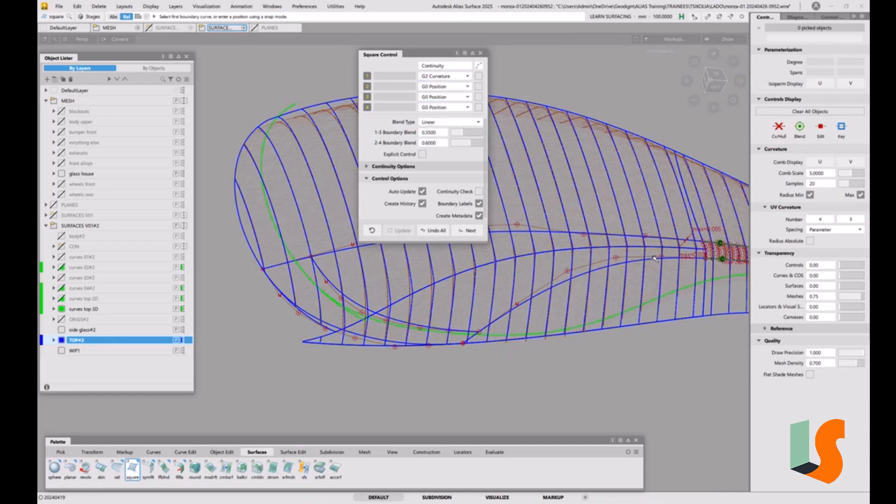
pyautogui.scroll(5, 654, 258)
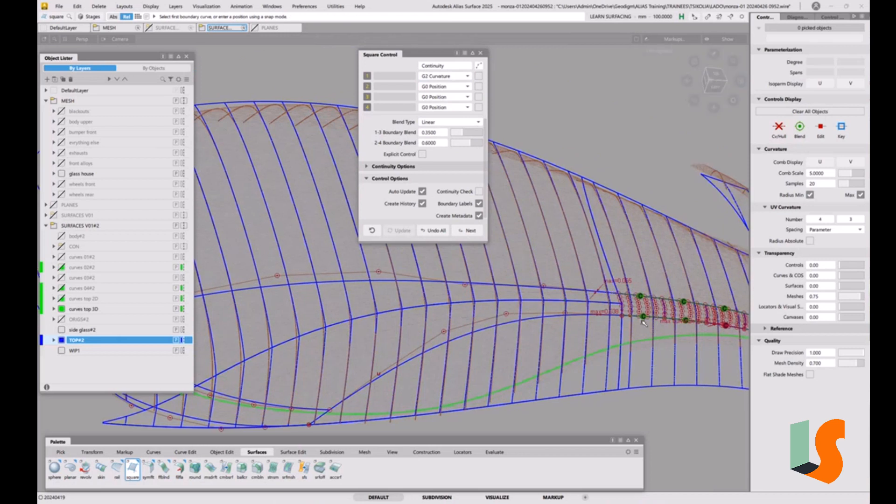
pyautogui.click(623, 310)
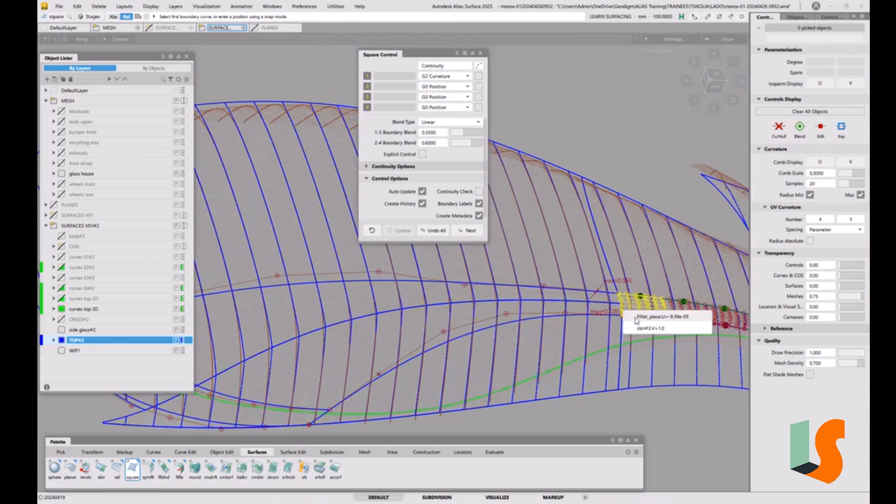
pyautogui.click(639, 318)
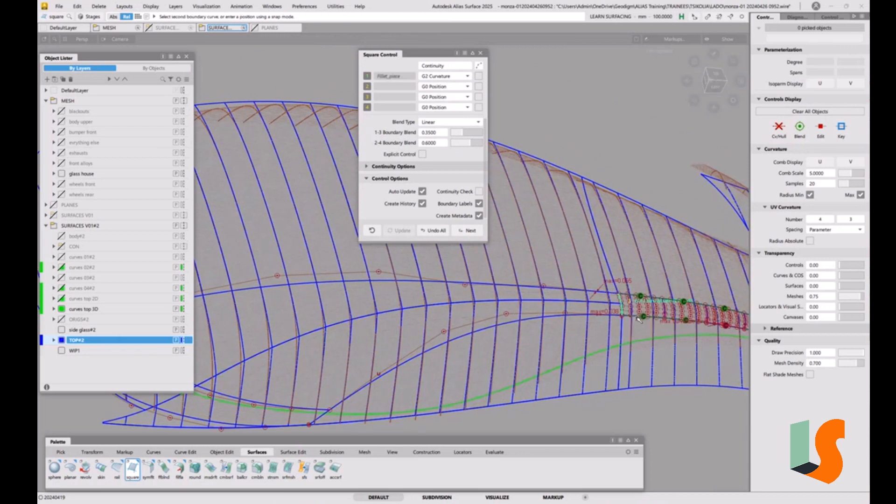
pyautogui.click(552, 318)
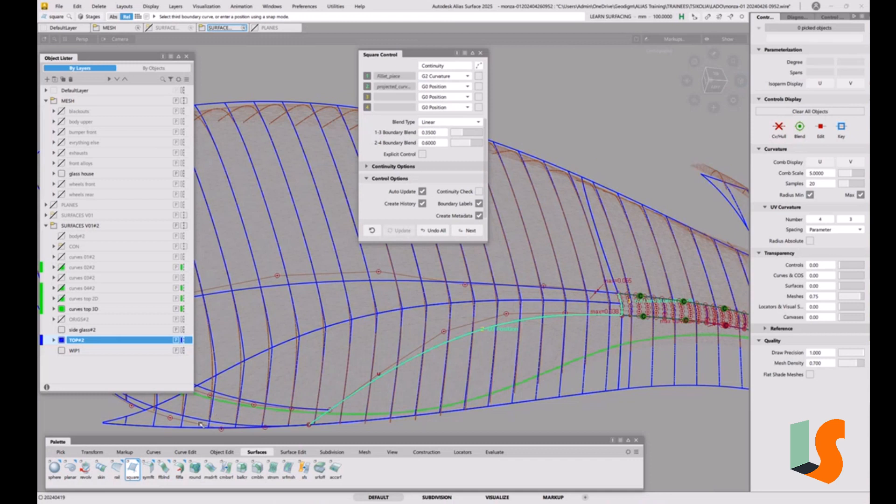
pyautogui.click(199, 420)
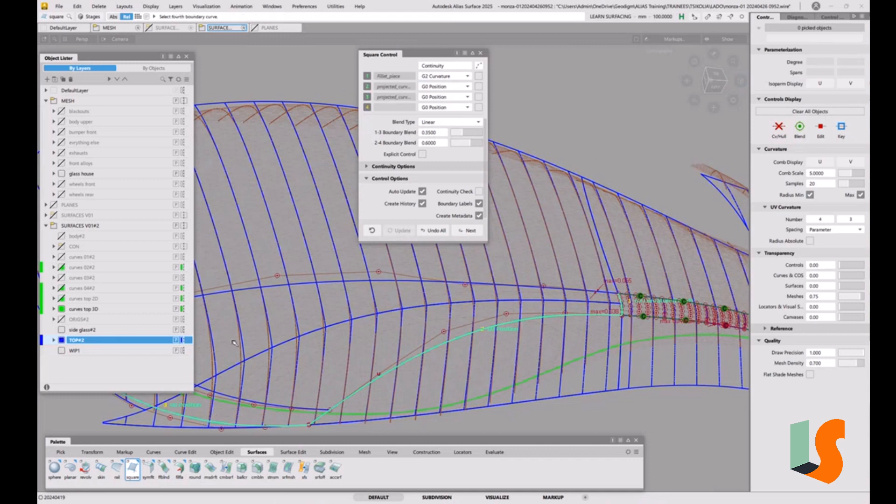
pyautogui.click(245, 291)
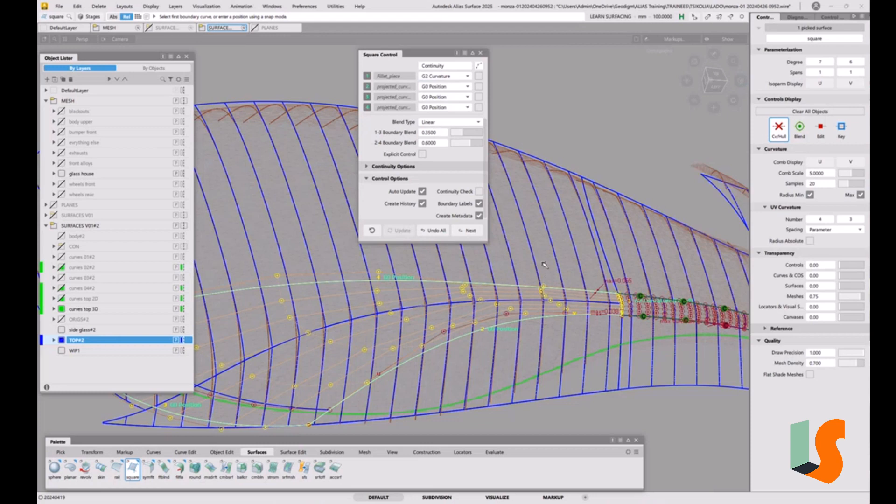
# Step: Examine the new square surface and its junction with the fillet from several angles
pyautogui.keyDown('alt'); pyautogui.keyDown('shift'); pyautogui.moveTo(544, 264); pyautogui.dragTo(544, 288, button='right'); pyautogui.keyUp('shift'); pyautogui.keyUp('alt')
pyautogui.keyDown('alt'); pyautogui.keyDown('shift'); pyautogui.moveTo(543, 289); pyautogui.dragTo(575, 286, button='middle'); pyautogui.keyUp('shift'); pyautogui.keyUp('alt')
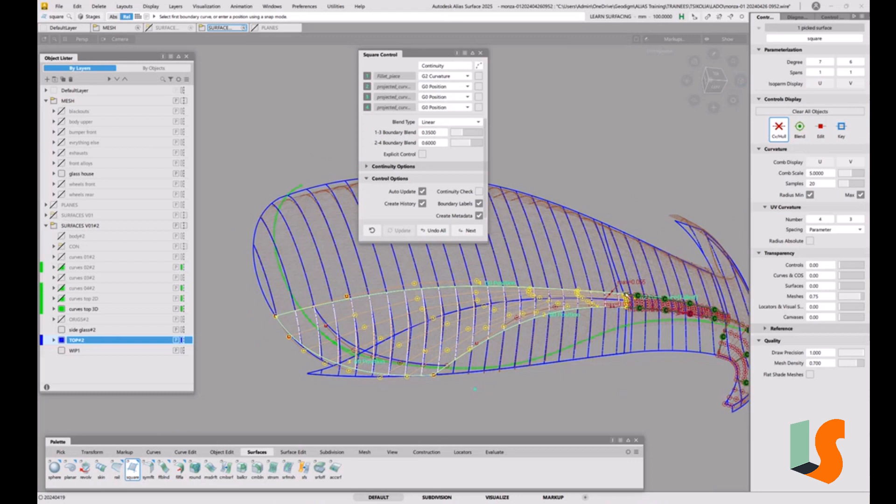
pyautogui.keyDown('alt'); pyautogui.keyDown('shift'); pyautogui.moveTo(627, 293); pyautogui.dragTo(587, 267, button='right'); pyautogui.keyUp('shift'); pyautogui.keyUp('alt')
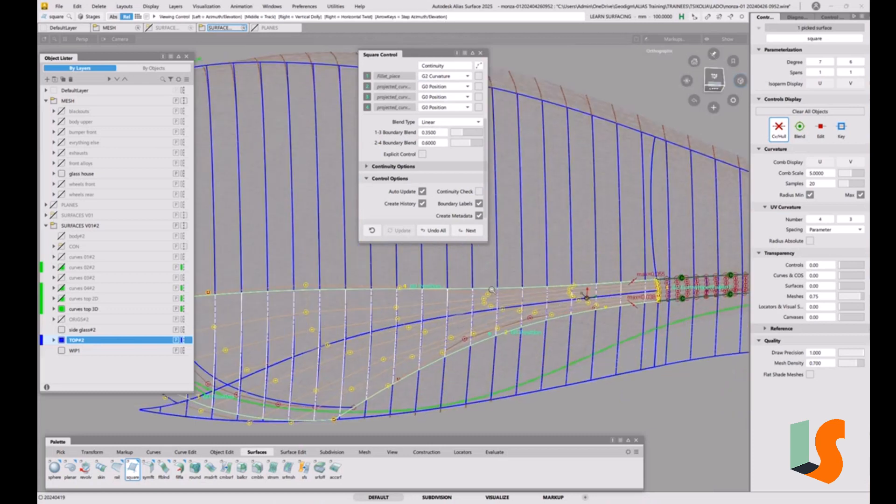
pyautogui.keyDown('alt'); pyautogui.keyDown('shift'); pyautogui.moveTo(493, 287); pyautogui.dragTo(490, 294, button='right'); pyautogui.keyUp('shift'); pyautogui.keyUp('alt')
pyautogui.keyDown('alt'); pyautogui.keyDown('shift'); pyautogui.moveTo(489, 294); pyautogui.dragTo(551, 296, button='middle'); pyautogui.keyUp('shift'); pyautogui.keyUp('alt')
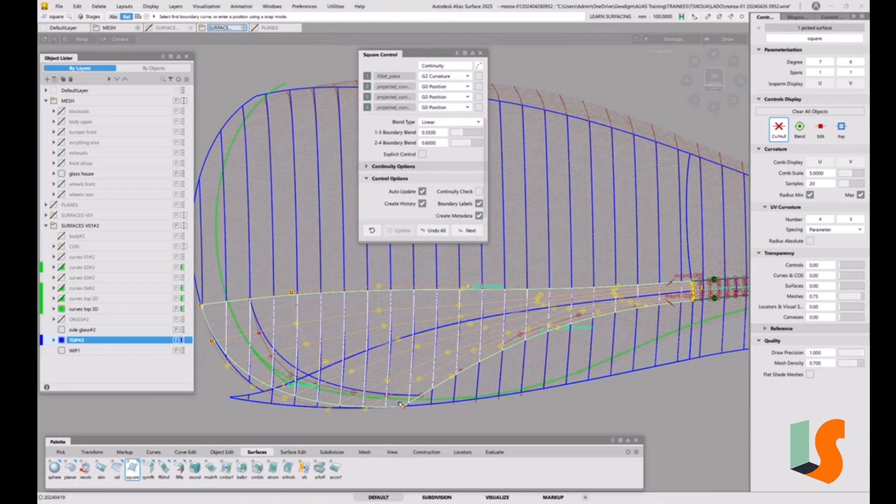
pyautogui.hotkey('shift', 'alt')
pyautogui.keyDown('alt'); pyautogui.keyDown('shift'); pyautogui.moveTo(599, 309); pyautogui.dragTo(600, 270); pyautogui.keyUp('shift'); pyautogui.keyUp('alt')
pyautogui.keyDown('alt'); pyautogui.keyDown('shift'); pyautogui.moveTo(587, 269); pyautogui.dragTo(644, 267, button='right'); pyautogui.keyUp('shift'); pyautogui.keyUp('alt')
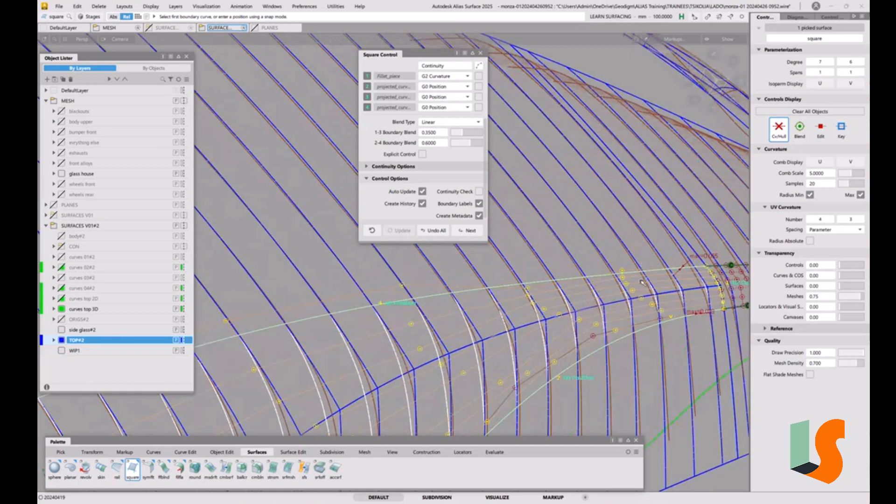
pyautogui.keyDown('alt'); pyautogui.keyDown('shift'); pyautogui.moveTo(642, 282); pyautogui.dragTo(583, 353); pyautogui.keyUp('shift'); pyautogui.keyUp('alt')
pyautogui.keyDown('alt'); pyautogui.keyDown('shift'); pyautogui.moveTo(583, 353); pyautogui.dragTo(553, 355, button='right'); pyautogui.keyUp('shift'); pyautogui.keyUp('alt')
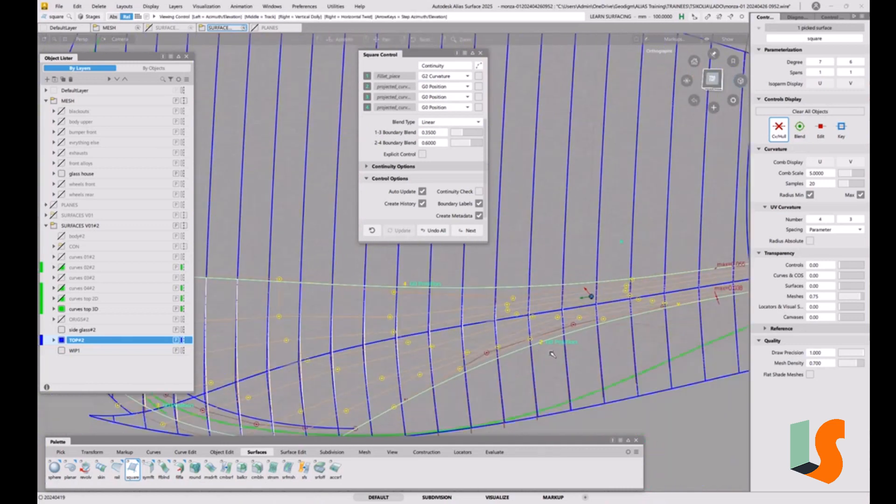
pyautogui.keyDown('alt'); pyautogui.keyDown('shift'); pyautogui.moveTo(553, 355); pyautogui.dragTo(541, 309, button='middle'); pyautogui.keyUp('shift'); pyautogui.keyUp('alt')
# Step: Try G0 Position on the square surface's fillet boundary in the top view and return it to G2 Curvature
pyautogui.click(713, 80)
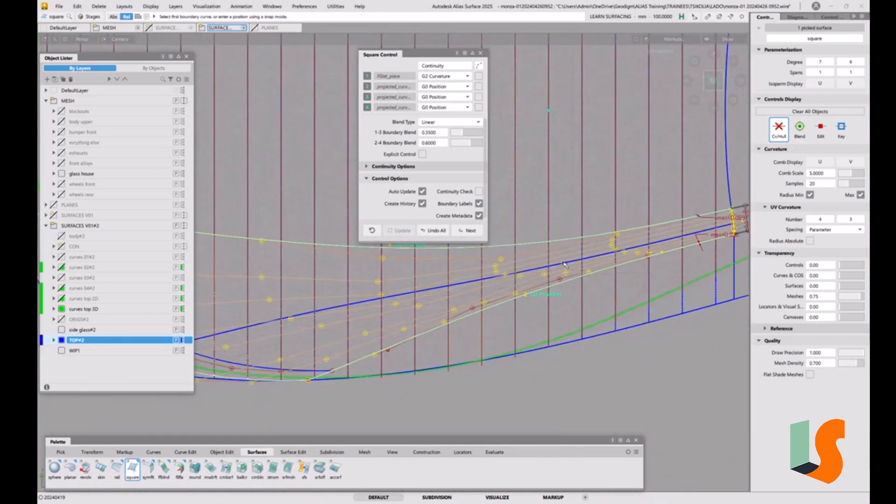
pyautogui.click(461, 77)
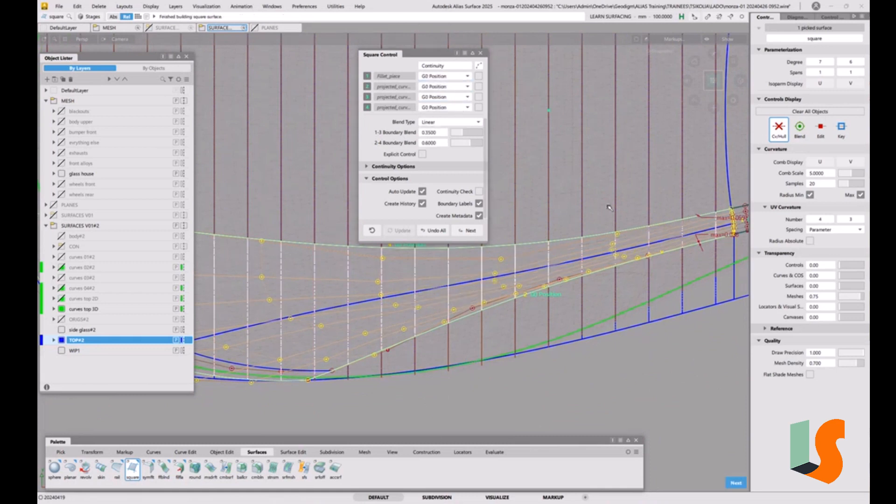
pyautogui.click(434, 76)
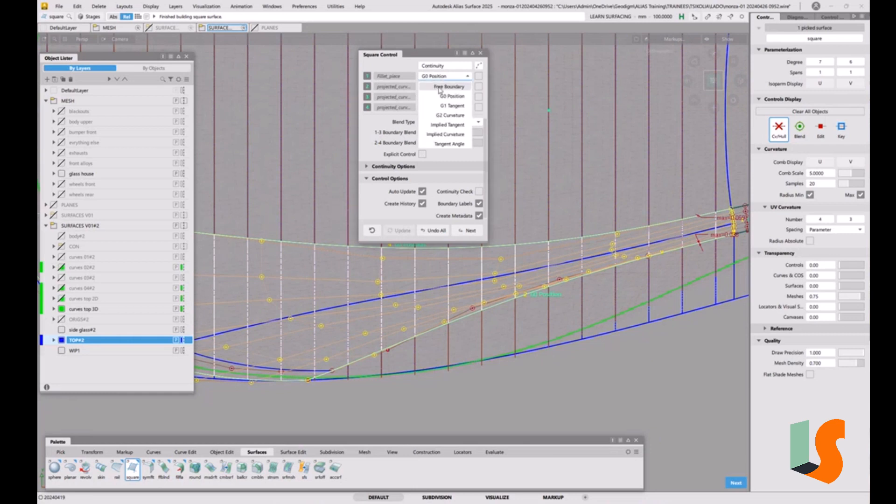
pyautogui.click(449, 116)
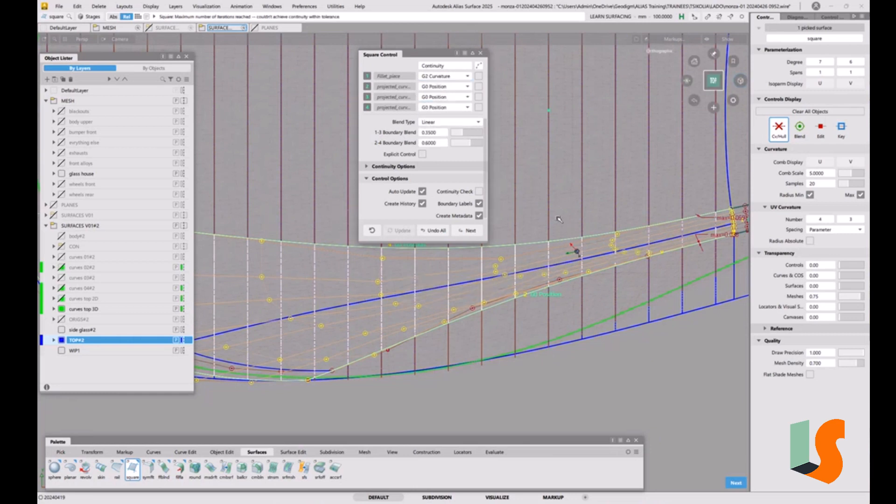
# Step: Expand the square surface's continuity and colinear options and turn off the colinear setting for boundaries 2 and 3
pyautogui.keyDown('alt'); pyautogui.keyDown('shift'); pyautogui.moveTo(577, 251); pyautogui.dragTo(556, 246, button='right'); pyautogui.keyUp('shift'); pyautogui.keyUp('alt')
pyautogui.keyDown('alt'); pyautogui.keyDown('shift'); pyautogui.moveTo(615, 241); pyautogui.dragTo(558, 264, button='middle'); pyautogui.keyUp('shift'); pyautogui.keyUp('alt')
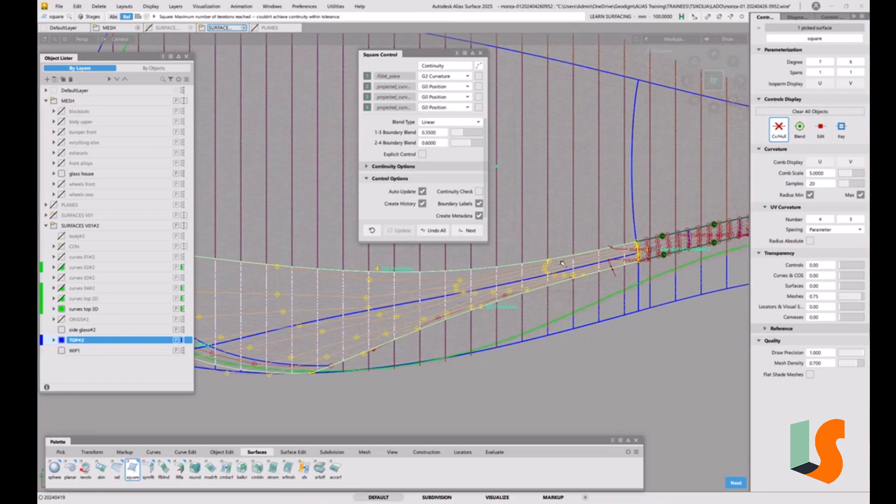
pyautogui.click(367, 167)
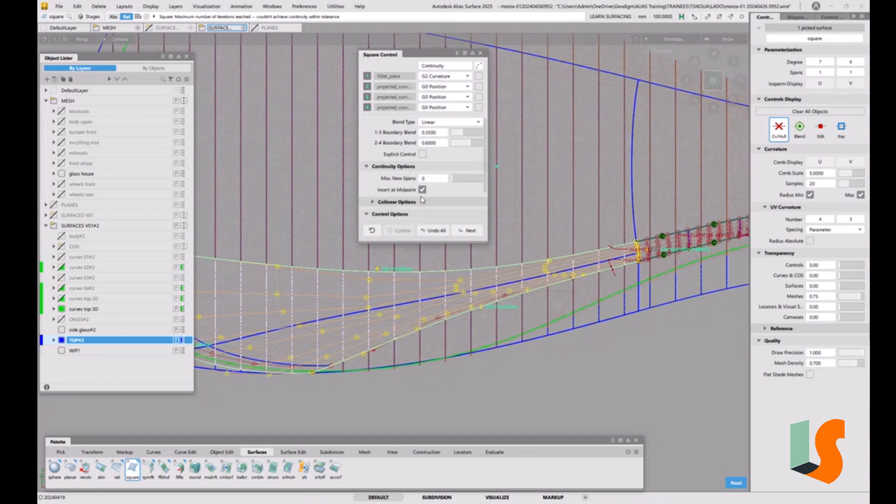
pyautogui.click(459, 54)
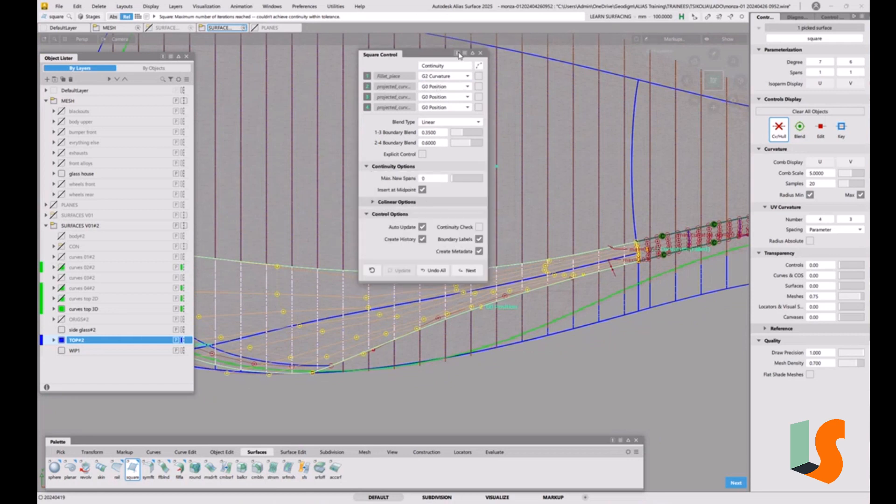
pyautogui.click(373, 202)
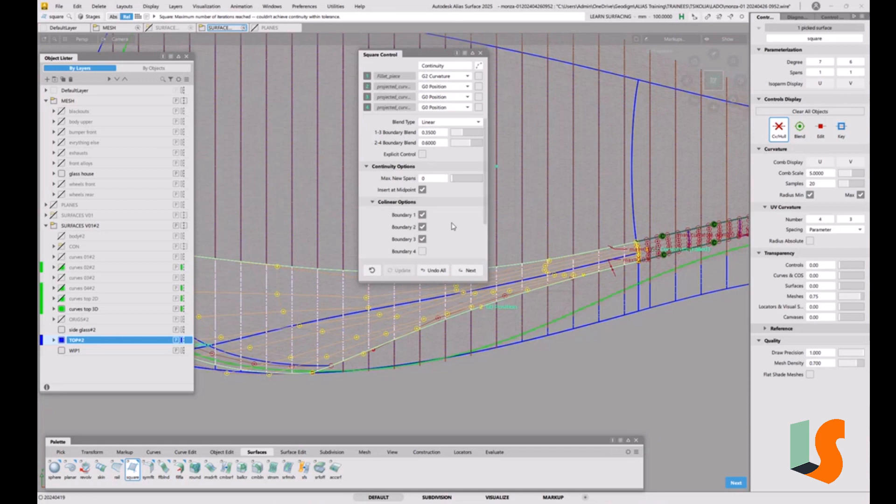
pyautogui.hotkey('alt', 'shift')
pyautogui.keyDown('alt'); pyautogui.keyDown('shift'); pyautogui.moveTo(615, 232); pyautogui.dragTo(652, 321); pyautogui.keyUp('shift'); pyautogui.keyUp('alt')
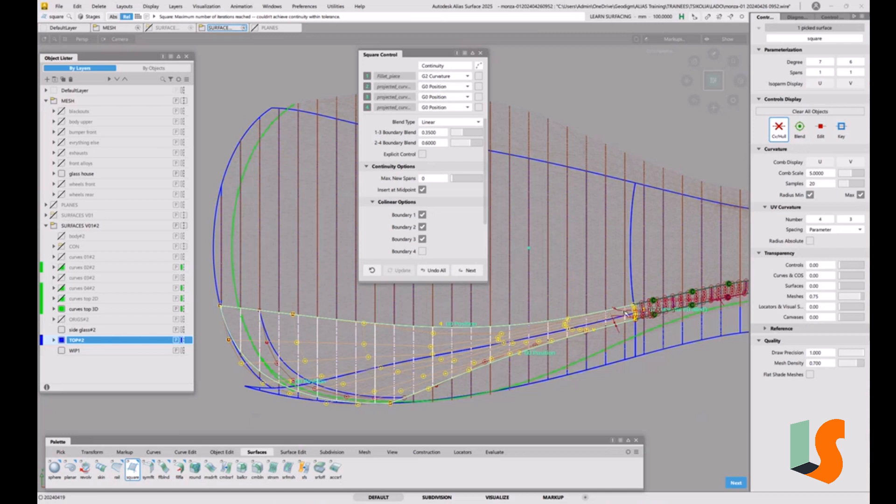
pyautogui.click(422, 227)
pyautogui.click(423, 239)
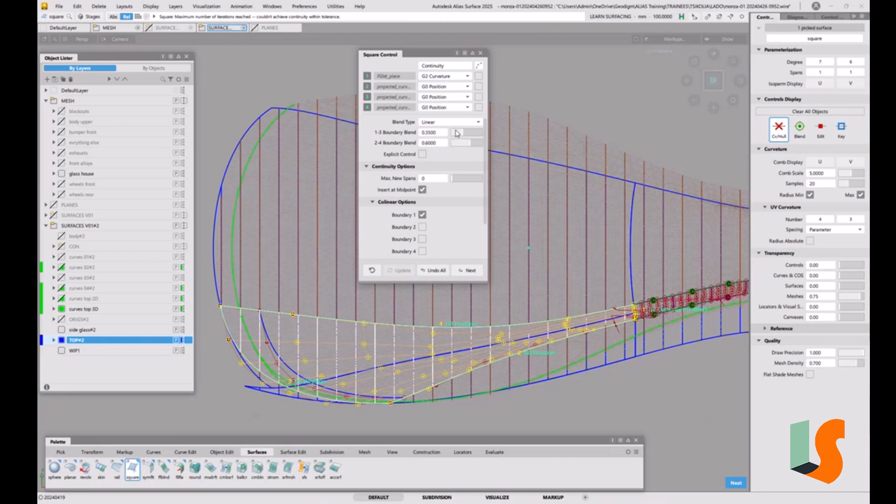
# Step: Set the square's 1-3 boundary blend to 0.5000 and 2-4 boundary blend to 0.5500, then accept the surface
pyautogui.moveTo(465, 135); pyautogui.dragTo(469, 135)
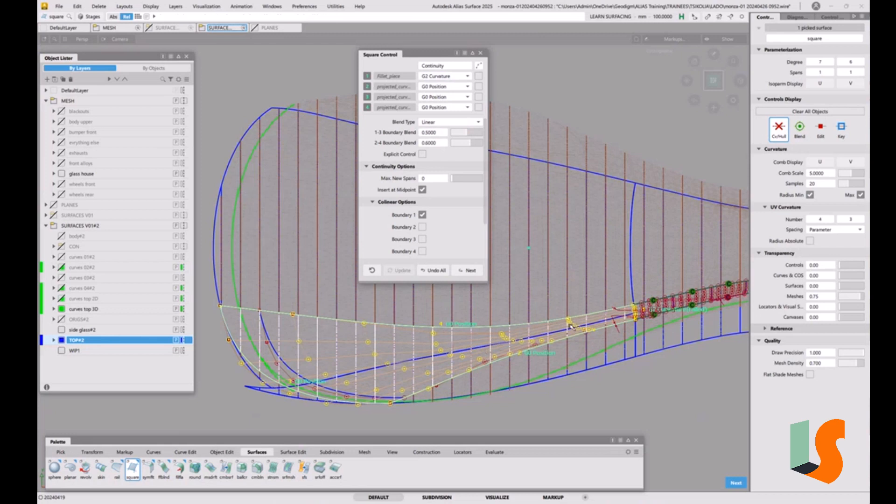
pyautogui.click(432, 145)
pyautogui.write('0.5')
pyautogui.press('Return')
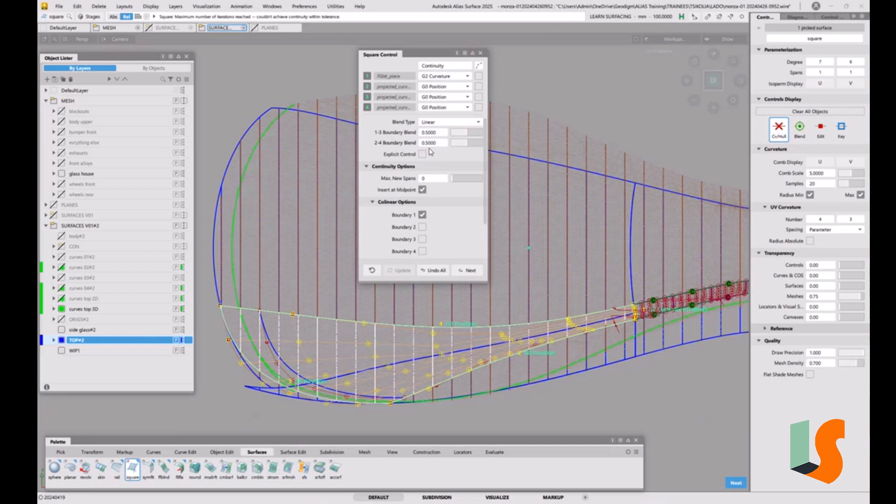
pyautogui.moveTo(478, 146); pyautogui.dragTo(470, 144)
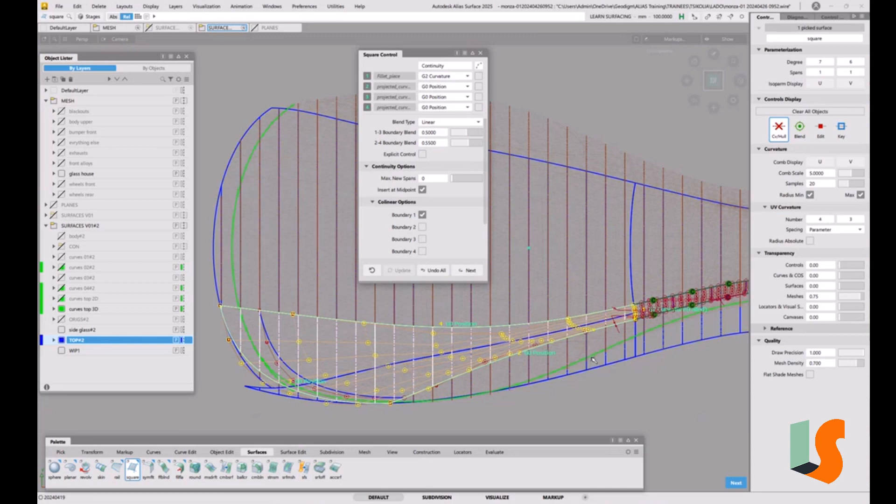
pyautogui.press('space')
pyautogui.keyDown('alt'); pyautogui.keyDown('shift'); pyautogui.moveTo(593, 360); pyautogui.dragTo(537, 299); pyautogui.keyUp('shift'); pyautogui.keyUp('alt')
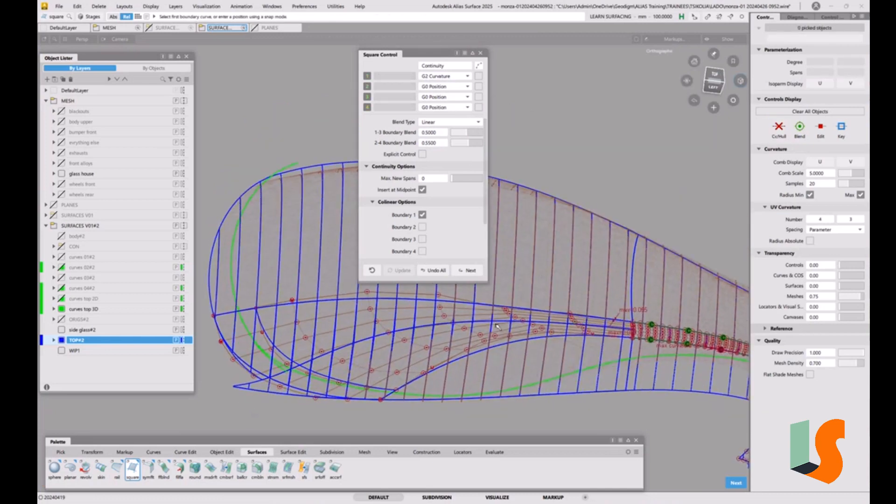
pyautogui.click(480, 52)
# Step: Examine the square surface's hull flow and its junction with the fillet from several angles
pyautogui.keyDown('alt'); pyautogui.keyDown('shift'); pyautogui.moveTo(518, 224); pyautogui.dragTo(542, 336); pyautogui.keyUp('shift'); pyautogui.keyUp('alt')
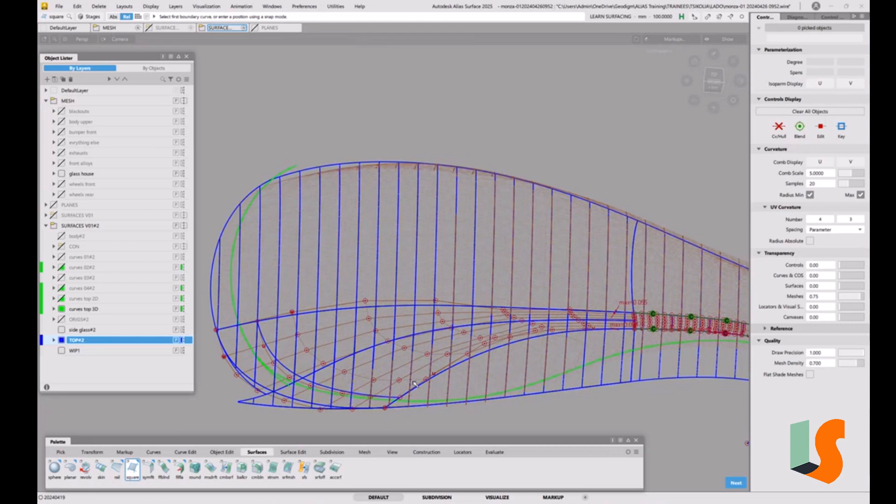
pyautogui.keyDown('alt'); pyautogui.keyDown('shift'); pyautogui.moveTo(559, 317); pyautogui.dragTo(495, 332); pyautogui.keyUp('shift'); pyautogui.keyUp('alt')
pyautogui.keyDown('alt'); pyautogui.keyDown('shift'); pyautogui.moveTo(513, 327); pyautogui.dragTo(579, 323, button='right'); pyautogui.keyUp('shift'); pyautogui.keyUp('alt')
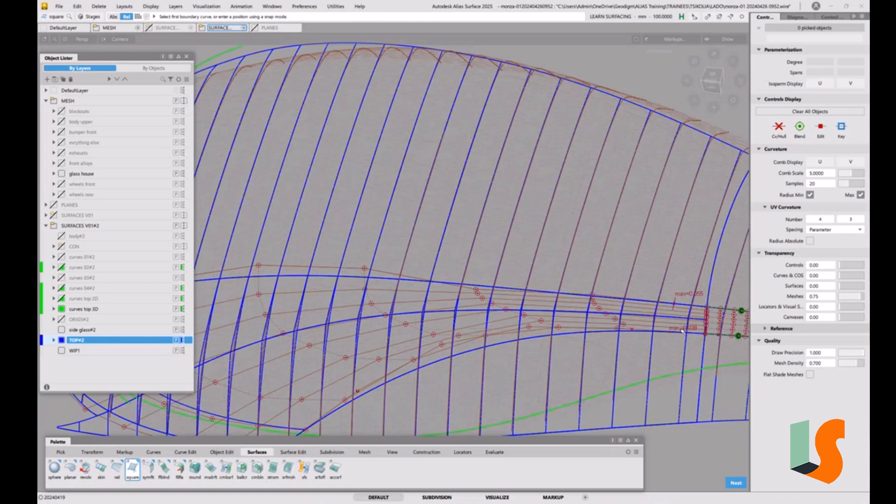
pyautogui.keyDown('alt'); pyautogui.keyDown('shift'); pyautogui.moveTo(681, 332); pyautogui.dragTo(522, 354, button='right'); pyautogui.keyUp('shift'); pyautogui.keyUp('alt')
pyautogui.keyDown('alt'); pyautogui.keyDown('shift'); pyautogui.moveTo(504, 351); pyautogui.dragTo(540, 351); pyautogui.keyUp('shift'); pyautogui.keyUp('alt')
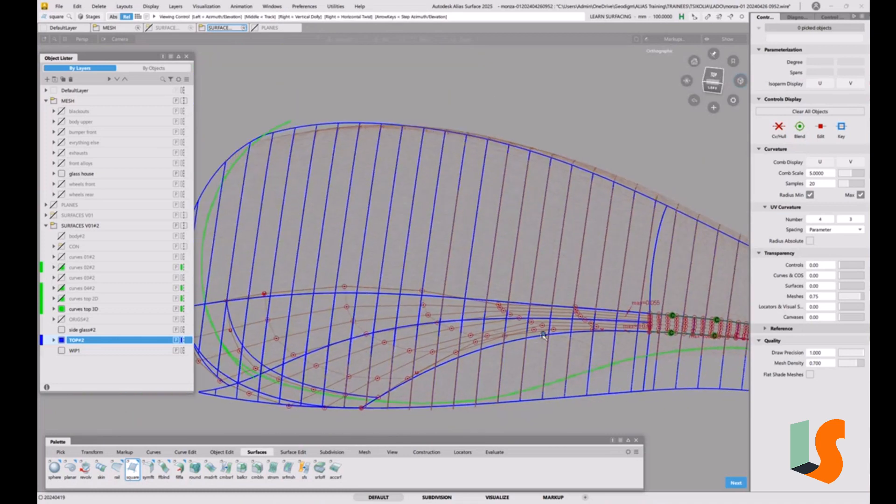
pyautogui.keyDown('alt'); pyautogui.keyDown('shift'); pyautogui.moveTo(541, 333); pyautogui.dragTo(544, 299, button='middle'); pyautogui.keyUp('shift'); pyautogui.keyUp('alt')
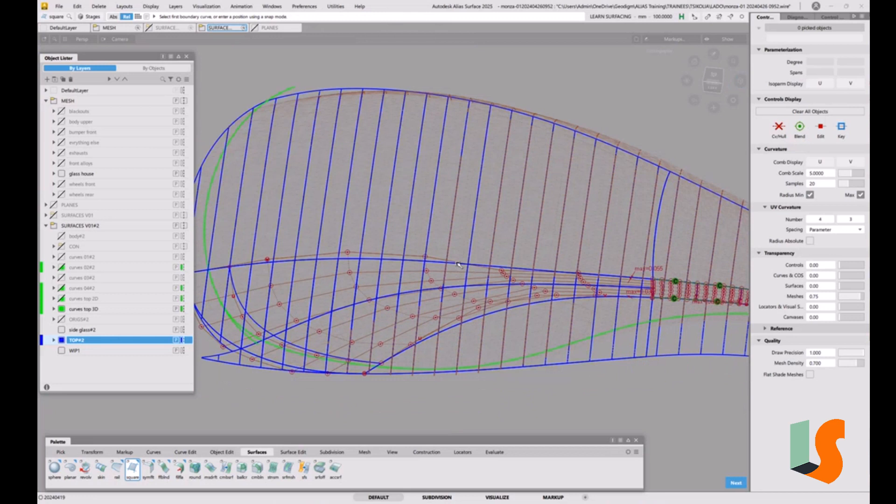
pyautogui.keyDown('ctrl'); pyautogui.keyDown('shift'); pyautogui.moveTo(509, 304); pyautogui.dragTo(472, 313); pyautogui.keyUp('shift'); pyautogui.keyUp('ctrl')
# Step: Delete the square surface, keeping its boundary curves
pyautogui.click(432, 280)
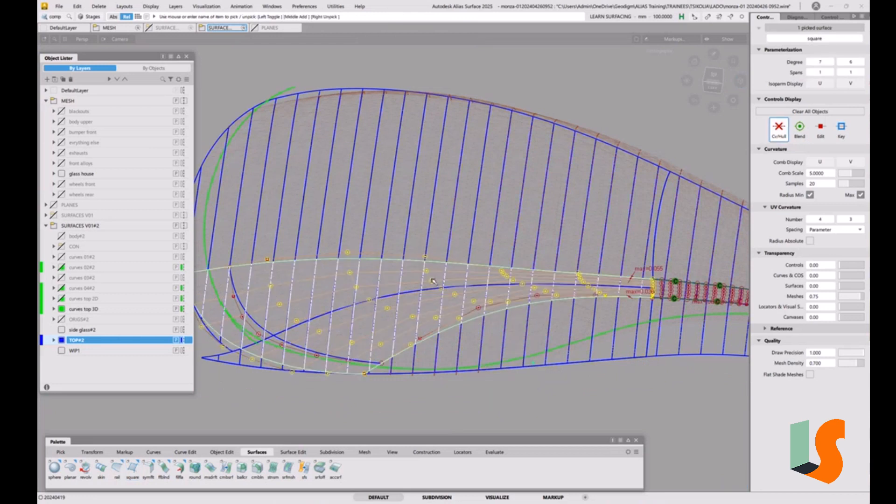
pyautogui.keyDown('ctrl'); pyautogui.keyDown('shift'); pyautogui.moveTo(524, 342); pyautogui.dragTo(489, 283); pyautogui.keyUp('shift'); pyautogui.keyUp('ctrl')
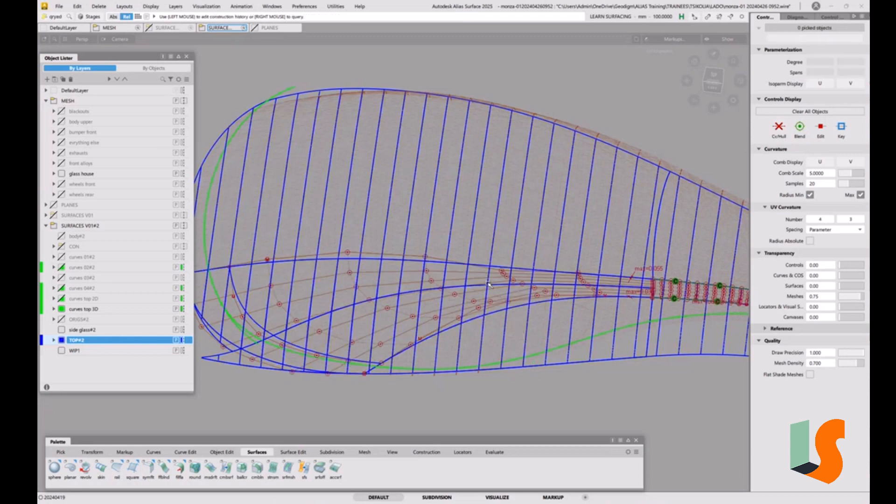
pyautogui.click(439, 283)
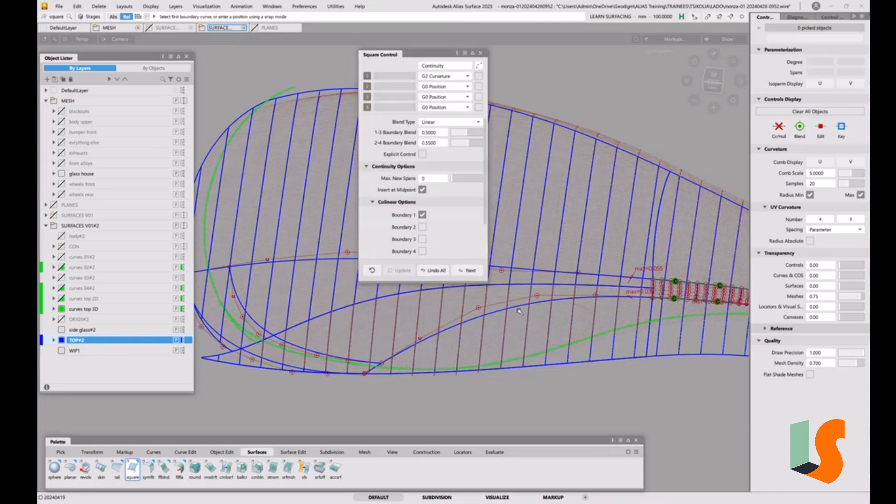
pyautogui.keyDown('ctrl'); pyautogui.keyDown('shift'); pyautogui.moveTo(415, 308); pyautogui.dragTo(434, 317); pyautogui.keyUp('shift'); pyautogui.keyUp('ctrl')
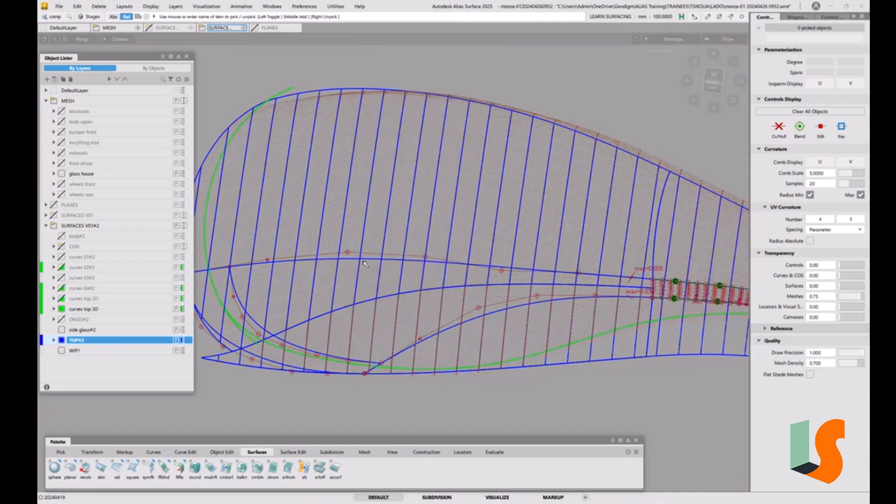
# Step: Duplicate the upper projected boundary curve in place by copying and pasting it
pyautogui.click(365, 259)
pyautogui.keyDown('alt'); pyautogui.keyDown('shift'); pyautogui.moveTo(446, 211); pyautogui.dragTo(447, 233, button='right'); pyautogui.keyUp('shift'); pyautogui.keyUp('alt')
pyautogui.moveTo(448, 233)
pyautogui.keyDown('alt'); pyautogui.keyDown('shift'); pyautogui.mouseDown(button='middle')
pyautogui.moveTo(461, 232)
pyautogui.moveTo(449, 227)
pyautogui.mouseUp(button='middle'); pyautogui.keyUp('shift'); pyautogui.keyUp('alt')
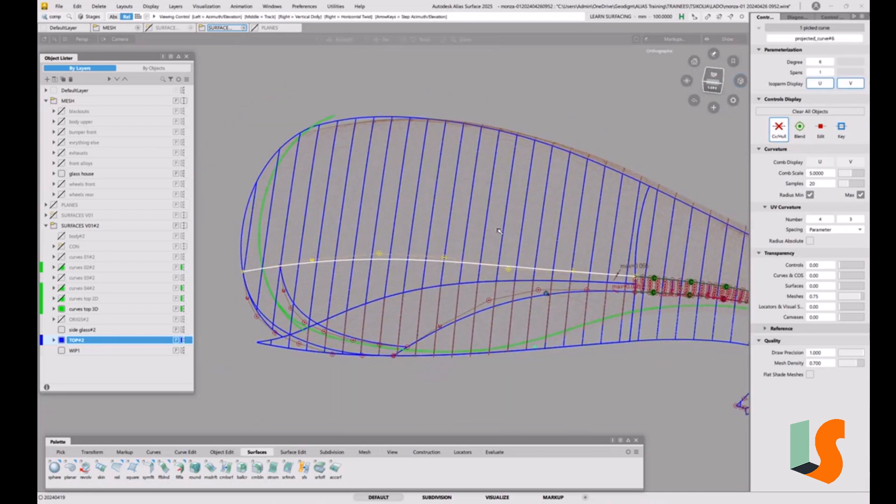
pyautogui.hotkey('ctrl', 'v')
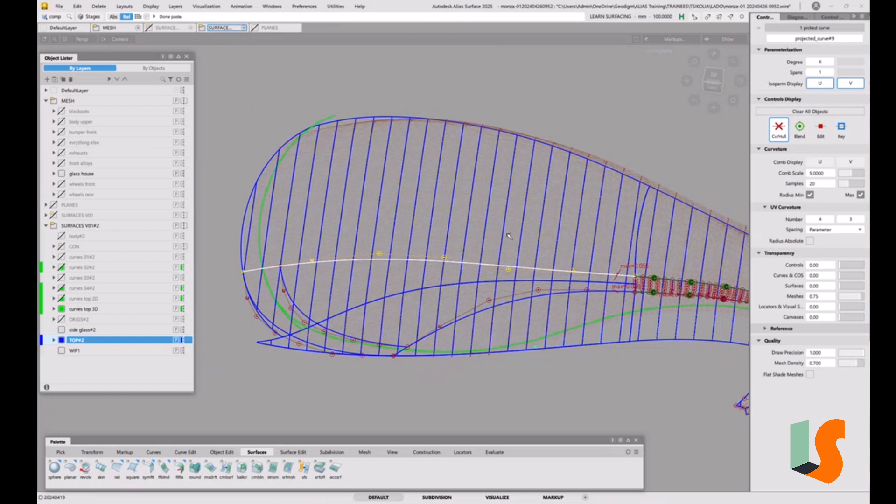
# Step: Move the duplicated curve so its fillet-side end sits on the lower corner of the fillet piece
pyautogui.moveTo(540, 191); pyautogui.dragTo(574, 191)
pyautogui.moveTo(573, 191); pyautogui.dragTo(576, 169, button='right')
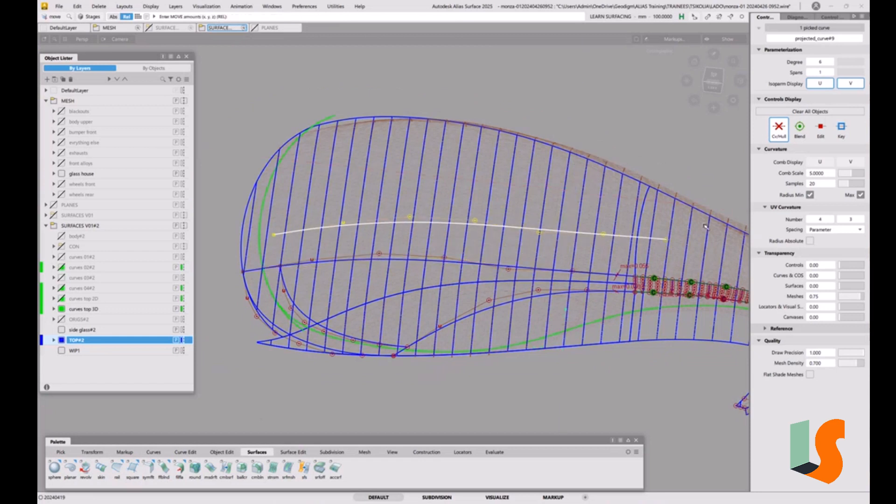
pyautogui.keyDown('ctrl'); pyautogui.keyDown('shift'); pyautogui.moveTo(704, 226); pyautogui.dragTo(718, 218, button='middle'); pyautogui.keyUp('shift'); pyautogui.keyUp('ctrl')
pyautogui.keyDown('ctrl'); pyautogui.keyDown('shift'); pyautogui.moveTo(661, 317); pyautogui.dragTo(662, 300, button='middle'); pyautogui.keyUp('shift'); pyautogui.keyUp('ctrl')
pyautogui.keyDown('ctrl'); pyautogui.click(633, 296); pyautogui.keyUp('ctrl')
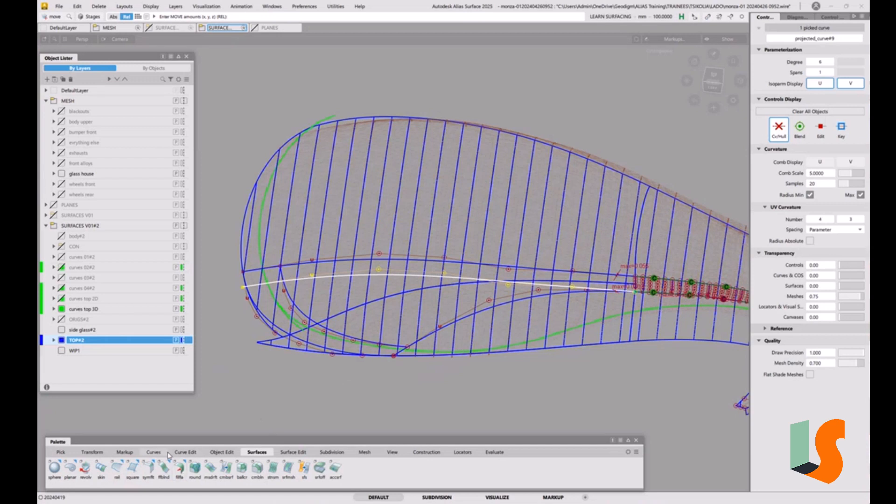
# Step: Stretch the duplicated curve's free end onto the front end of the lower projected boundary curve
pyautogui.click(187, 453)
pyautogui.click(69, 468)
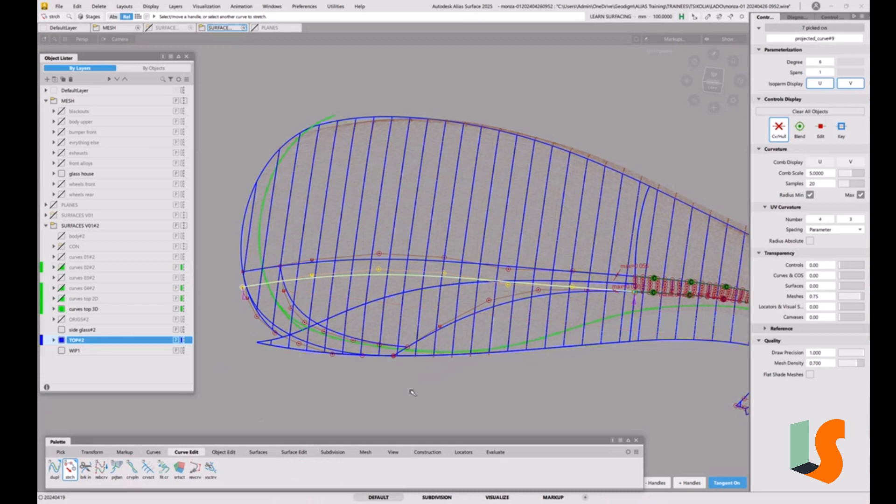
pyautogui.keyDown('ctrl'); pyautogui.keyDown('alt'); pyautogui.moveTo(413, 344); pyautogui.dragTo(373, 380); pyautogui.keyUp('alt'); pyautogui.keyUp('ctrl')
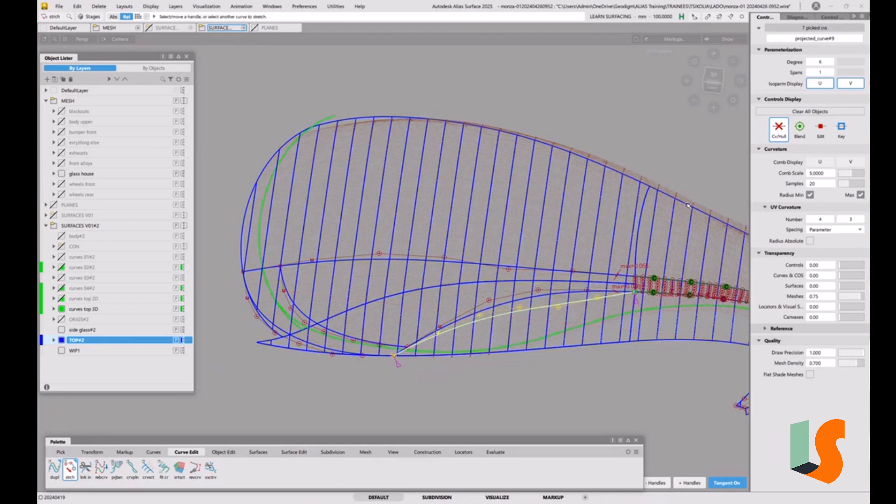
# Step: In the left view, add a middle stretch handle to the duplicated curve and pull it down to follow the lower projected curve
pyautogui.click(713, 81)
pyautogui.keyDown('alt'); pyautogui.keyDown('shift'); pyautogui.moveTo(633, 277); pyautogui.dragTo(594, 207, button='right'); pyautogui.keyUp('shift'); pyautogui.keyUp('alt')
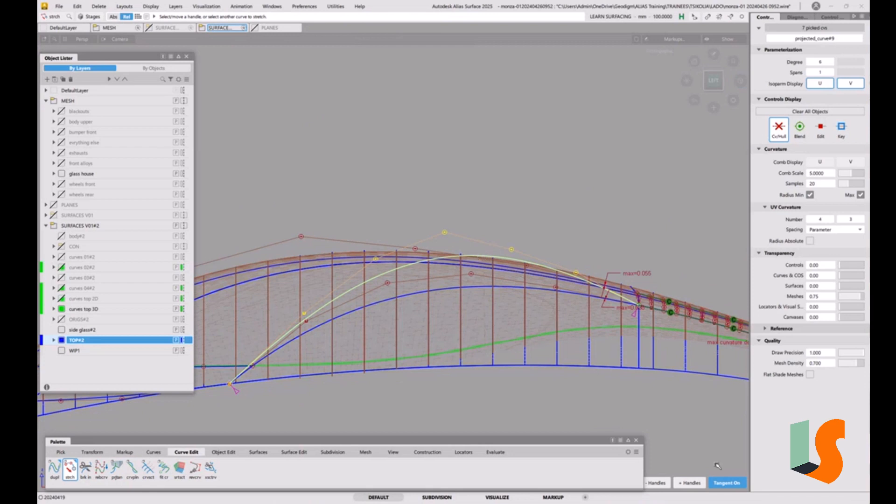
pyautogui.click(690, 484)
pyautogui.moveTo(444, 256)
pyautogui.mouseDown()
pyautogui.moveTo(430, 261)
pyautogui.moveTo(451, 257)
pyautogui.mouseUp()
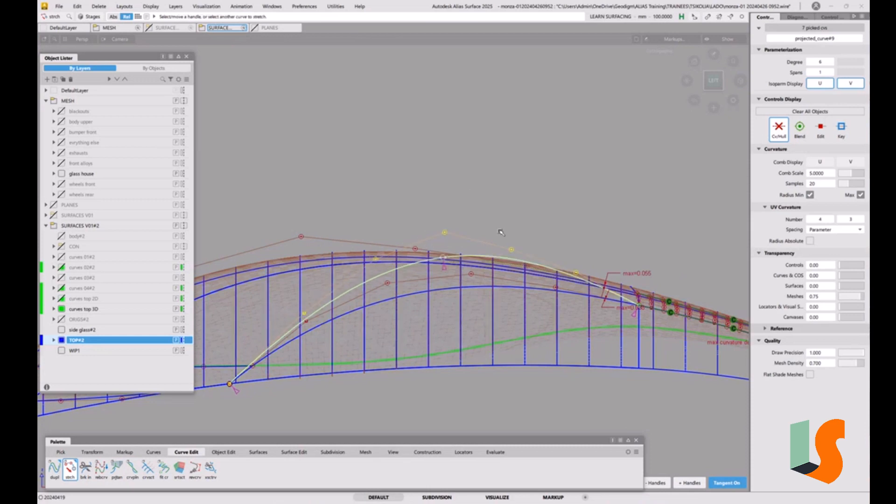
pyautogui.moveTo(484, 164); pyautogui.dragTo(486, 200, button='right')
pyautogui.keyDown('ctrl'); pyautogui.keyDown('shift'); pyautogui.moveTo(535, 322); pyautogui.dragTo(535, 292); pyautogui.keyUp('shift'); pyautogui.keyUp('ctrl')
pyautogui.keyDown('ctrl'); pyautogui.keyDown('shift'); pyautogui.moveTo(468, 317); pyautogui.dragTo(486, 326); pyautogui.keyUp('shift'); pyautogui.keyUp('ctrl')
# Step: Pick the original lower curve, projected_curve#7, from the overlapping curves and turn it into a template
pyautogui.click(385, 303)
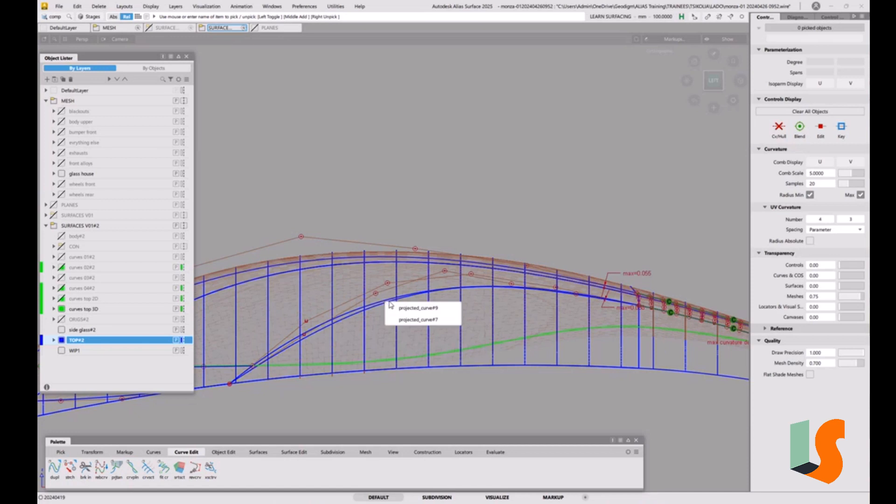
pyautogui.click(410, 320)
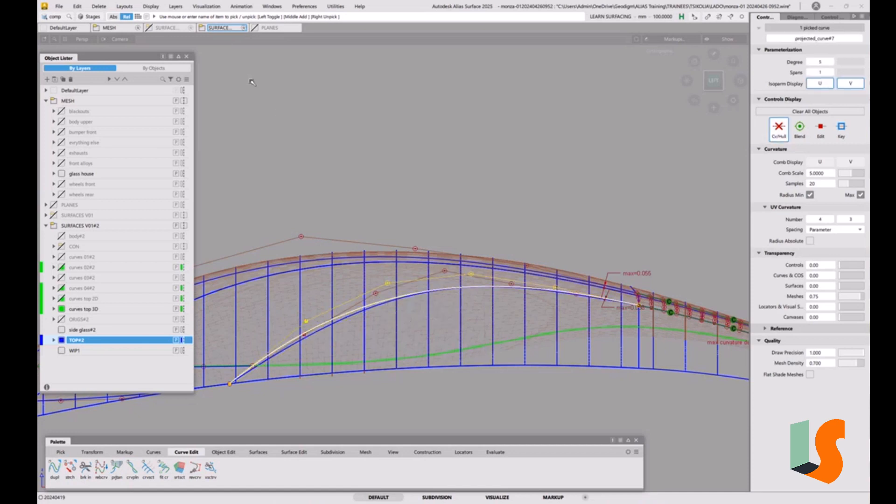
pyautogui.click(76, 7)
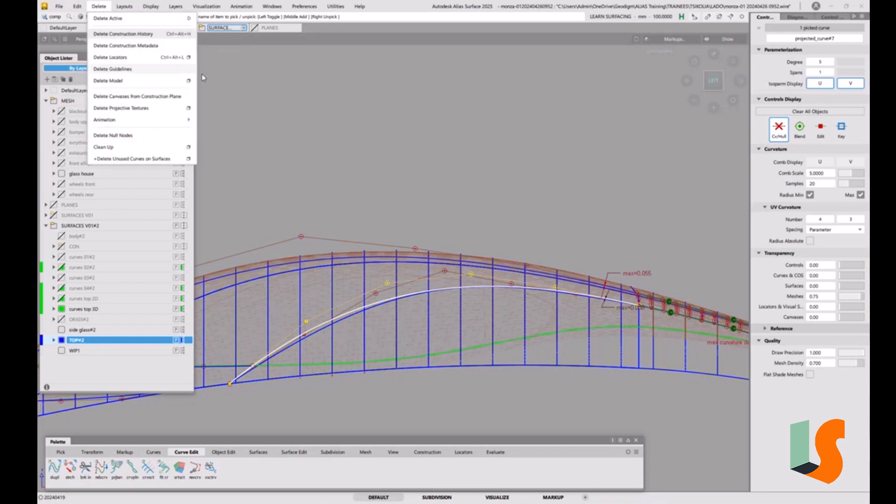
pyautogui.click(328, 135)
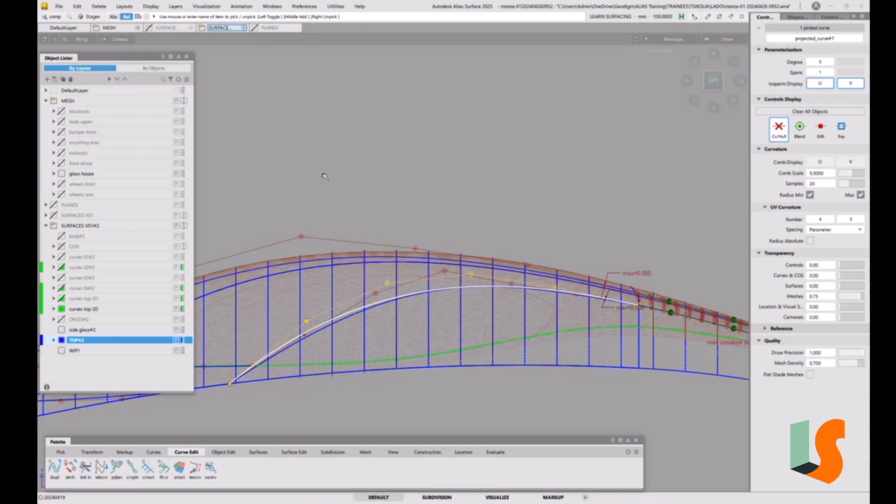
pyautogui.click(297, 223)
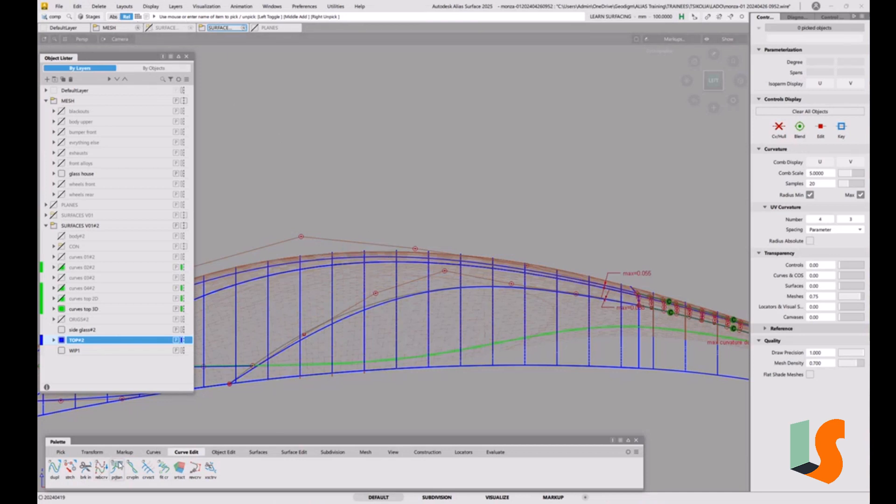
pyautogui.click(222, 453)
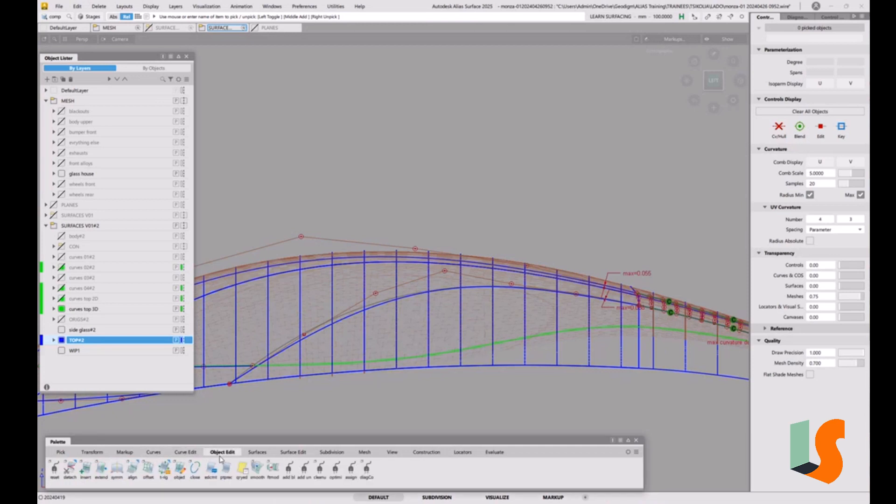
pyautogui.click(61, 452)
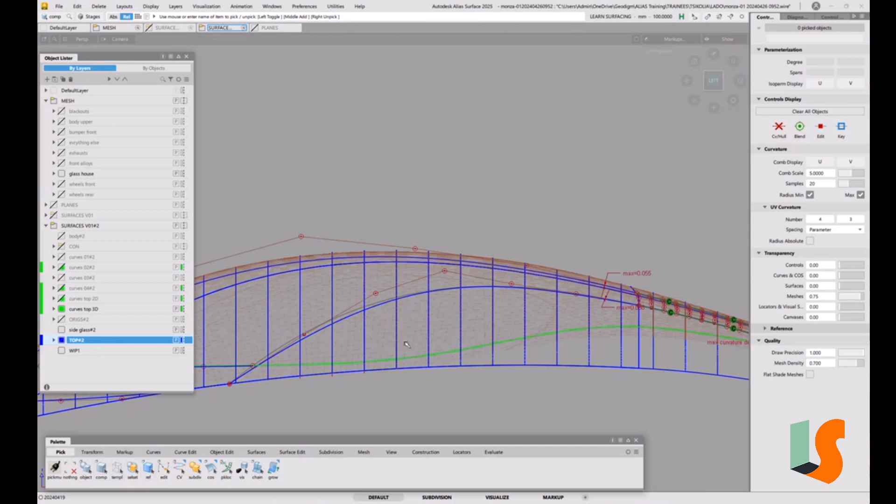
pyautogui.click(156, 9)
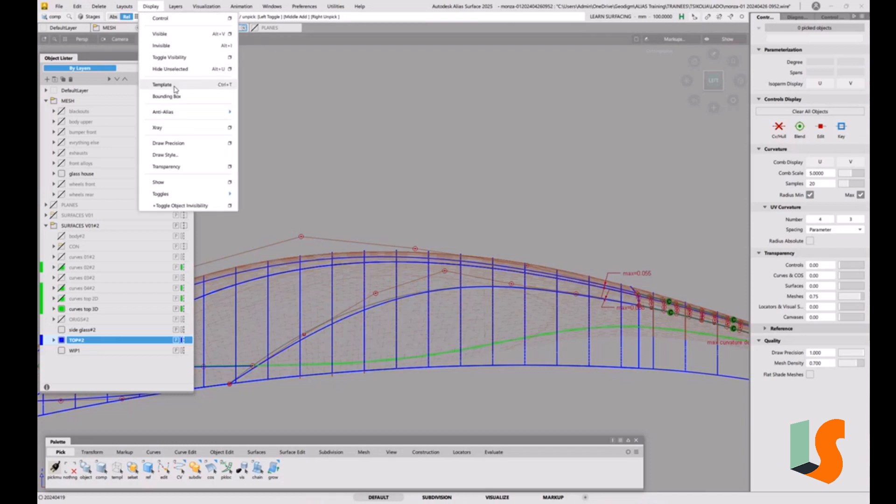
pyautogui.click(305, 179)
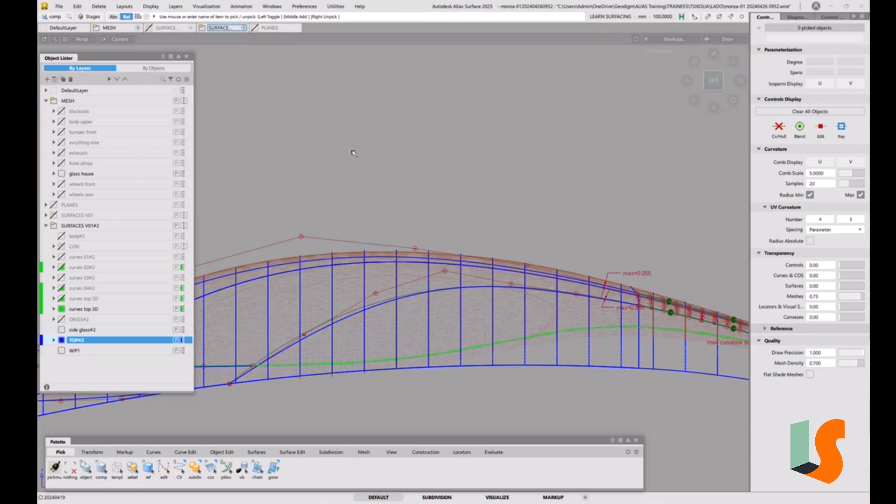
# Step: In the left view, move the second, third and fourth CVs of the duplicated curve, projected_curve#9, vertically to match the templated lower curve
pyautogui.scroll(2, 440, 308)
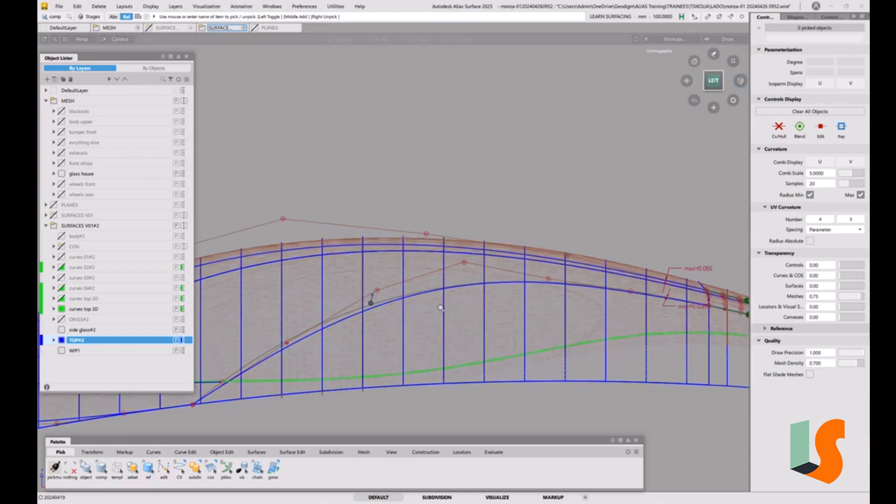
pyautogui.keyDown('alt'); pyautogui.keyDown('shift'); pyautogui.moveTo(440, 307); pyautogui.dragTo(441, 284, button='middle'); pyautogui.keyUp('shift'); pyautogui.keyUp('alt')
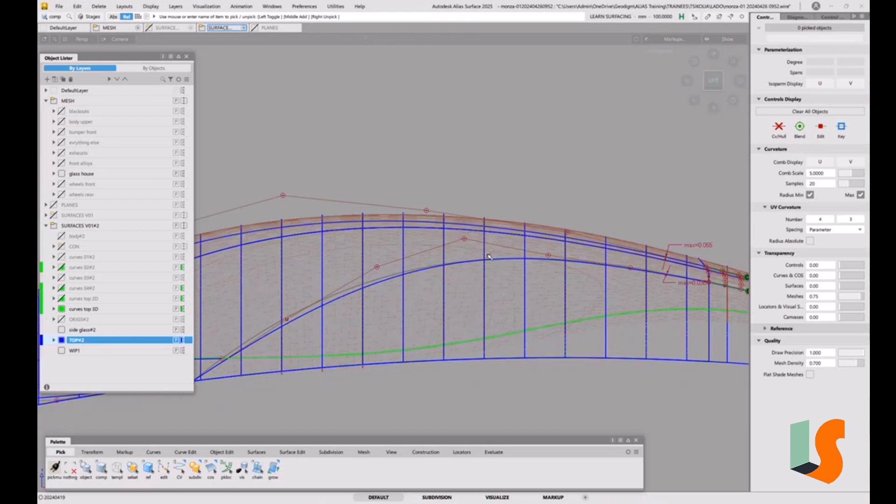
pyautogui.click(286, 320)
pyautogui.moveTo(316, 408); pyautogui.dragTo(320, 352)
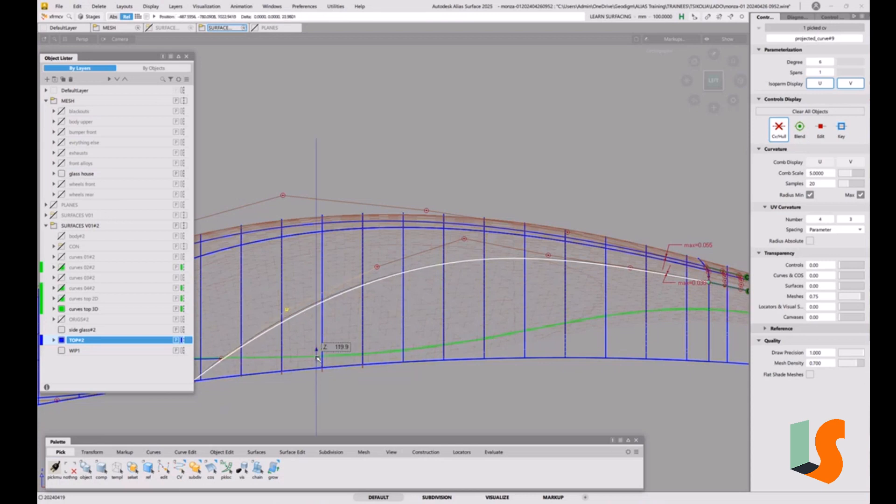
pyautogui.click(377, 266)
pyautogui.moveTo(405, 378); pyautogui.dragTo(406, 355, button='right')
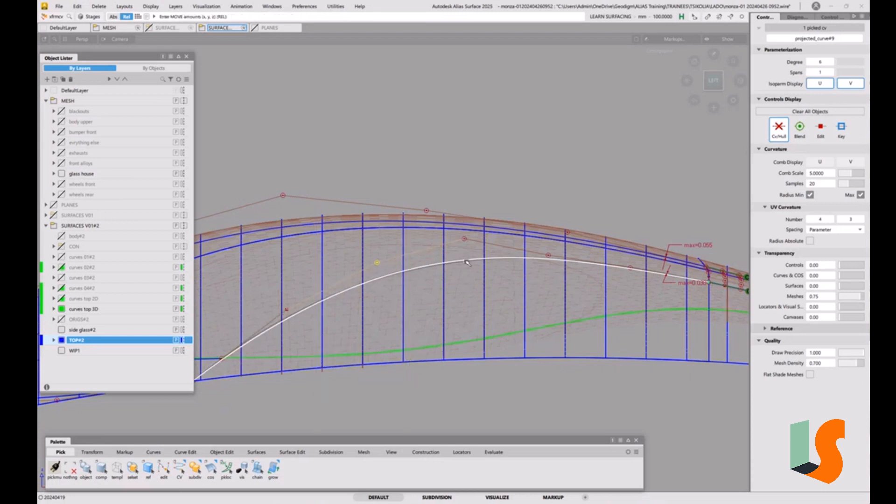
pyautogui.click(464, 239)
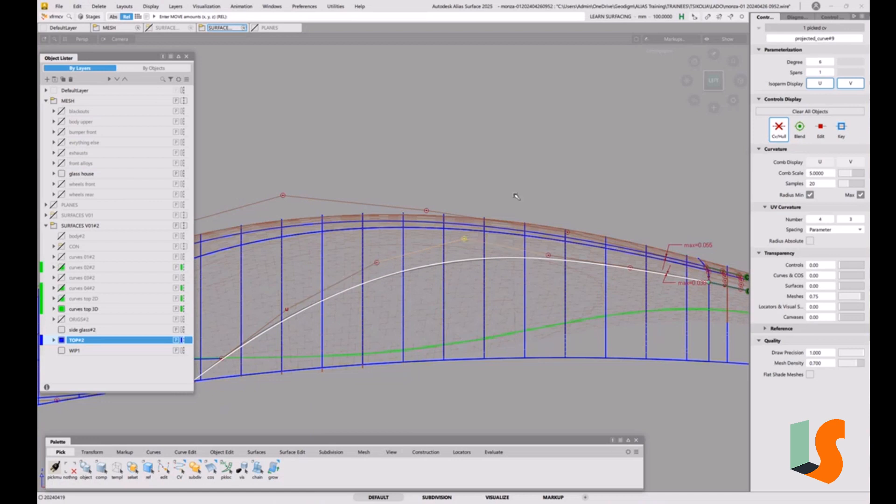
pyautogui.moveTo(525, 154); pyautogui.dragTo(527, 188, button='right')
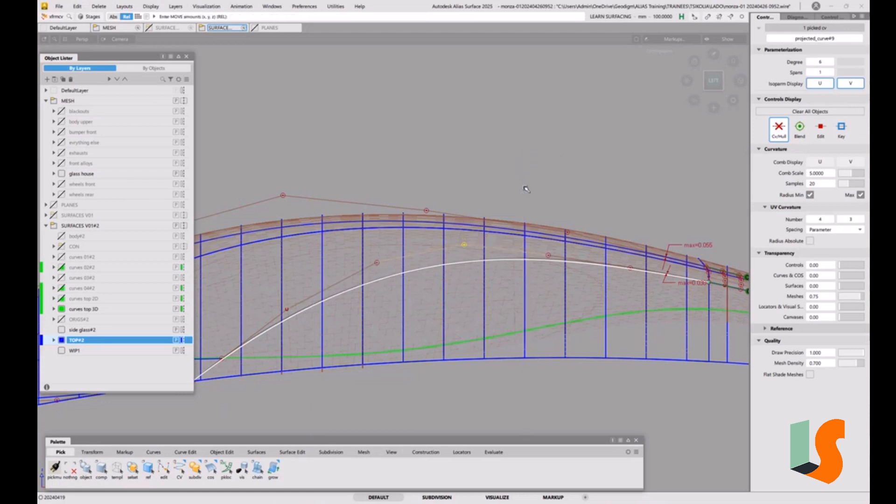
pyautogui.click(377, 262)
pyautogui.moveTo(443, 393); pyautogui.dragTo(445, 399, button='right')
pyautogui.keyDown('ctrl'); pyautogui.keyDown('shift'); pyautogui.moveTo(520, 337); pyautogui.dragTo(520, 304); pyautogui.keyUp('shift'); pyautogui.keyUp('ctrl')
# Step: Pick the templated lower curve, projected_curve#7, and delete it
pyautogui.keyDown('ctrl'); pyautogui.keyDown('shift'); pyautogui.moveTo(415, 310); pyautogui.dragTo(439, 303); pyautogui.keyUp('shift'); pyautogui.keyUp('ctrl')
pyautogui.click(422, 280)
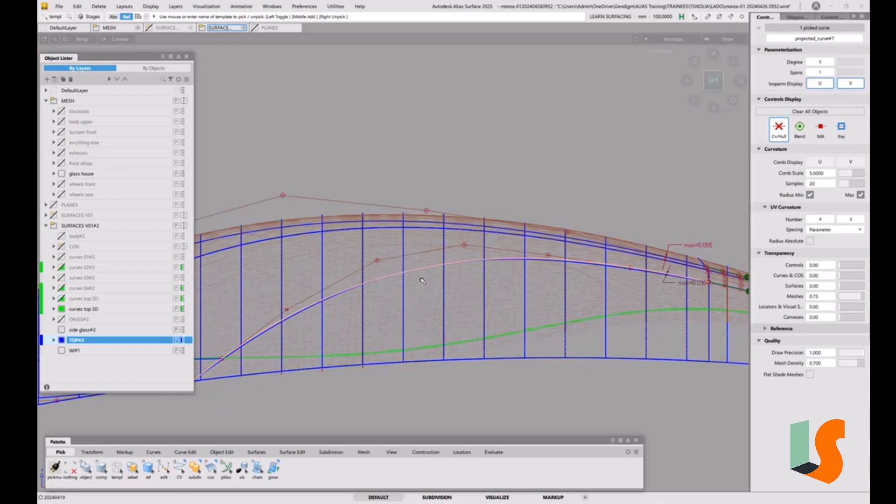
pyautogui.click(431, 286)
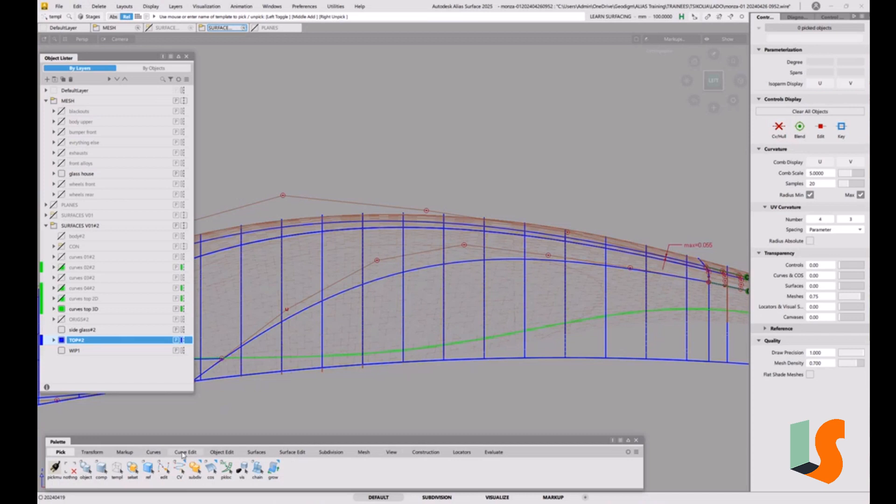
# Step: Align the fillet-side end of the duplicated lower curve to the fillet piece's V=0 edge, then clear the selection
pyautogui.click(220, 452)
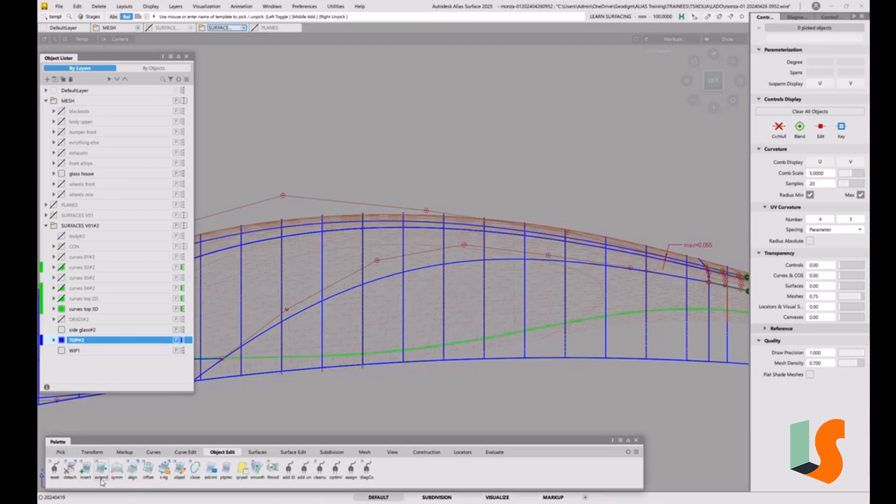
pyautogui.click(133, 469)
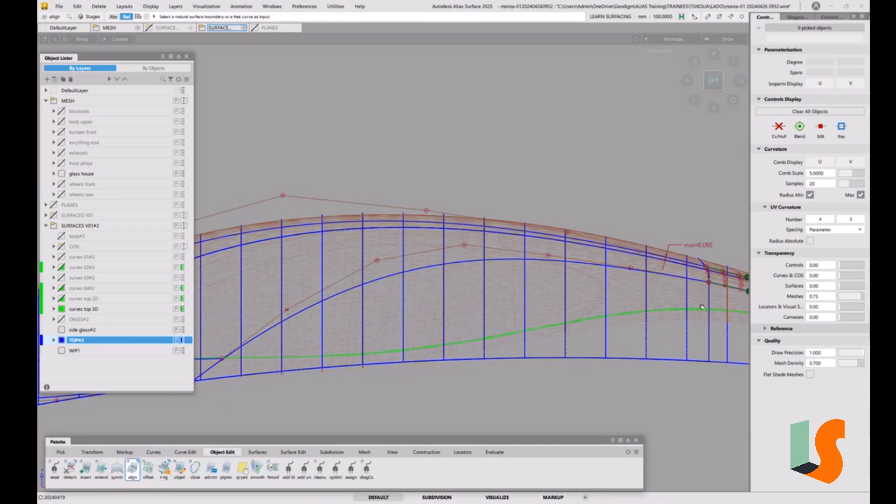
pyautogui.click(678, 274)
pyautogui.click(724, 288)
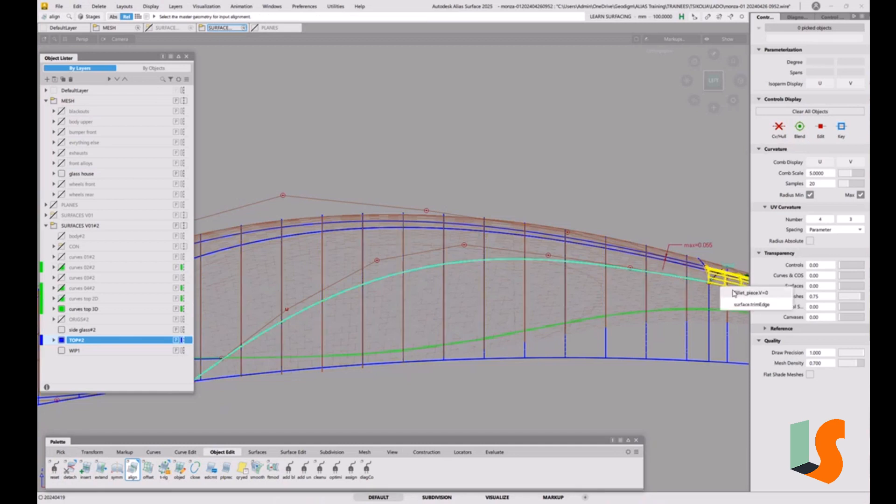
pyautogui.click(733, 293)
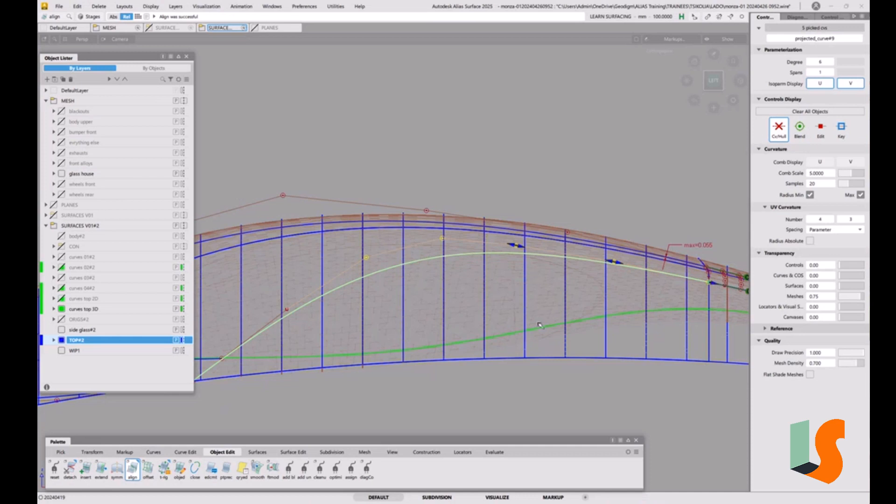
pyautogui.click(527, 280)
pyautogui.keyDown('alt'); pyautogui.keyDown('shift'); pyautogui.moveTo(489, 323); pyautogui.dragTo(486, 330, button='right'); pyautogui.keyUp('shift'); pyautogui.keyUp('alt')
pyautogui.keyDown('alt'); pyautogui.keyDown('shift'); pyautogui.moveTo(486, 329); pyautogui.dragTo(521, 339, button='middle'); pyautogui.keyUp('shift'); pyautogui.keyUp('alt')
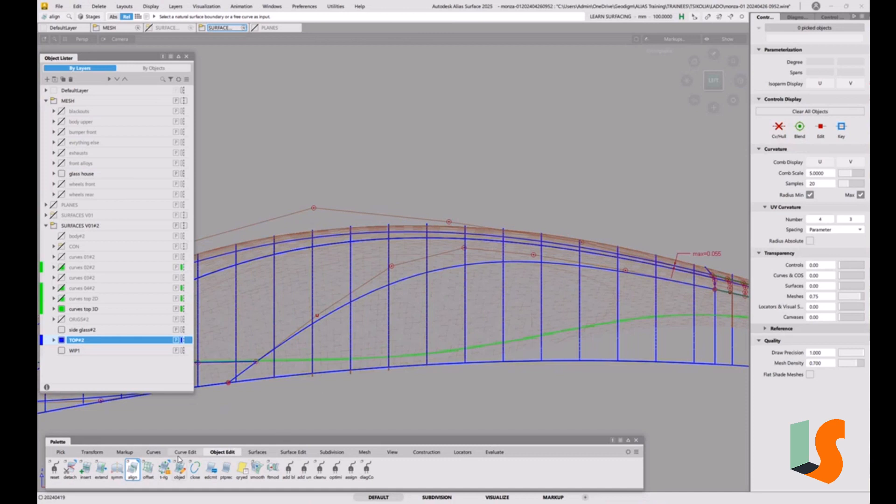
# Step: Project the aligned lower curve onto the side surface along Y, creating curves that match the original
pyautogui.click(287, 452)
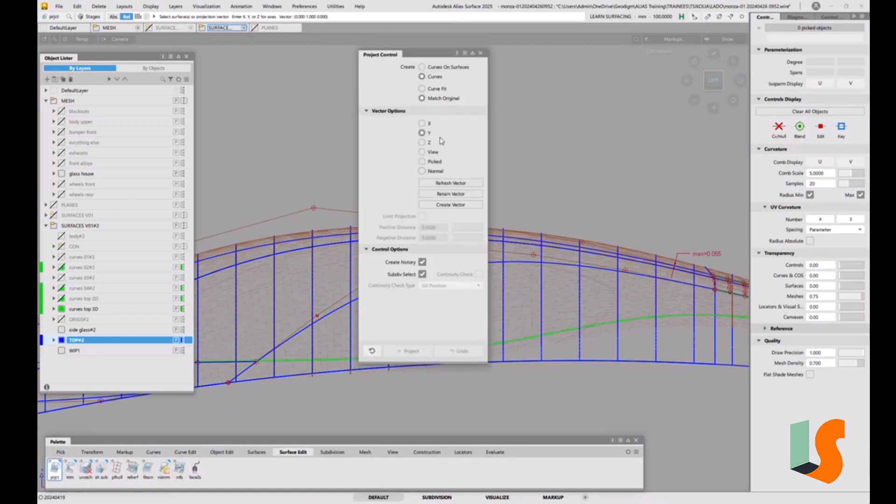
pyautogui.click(521, 362)
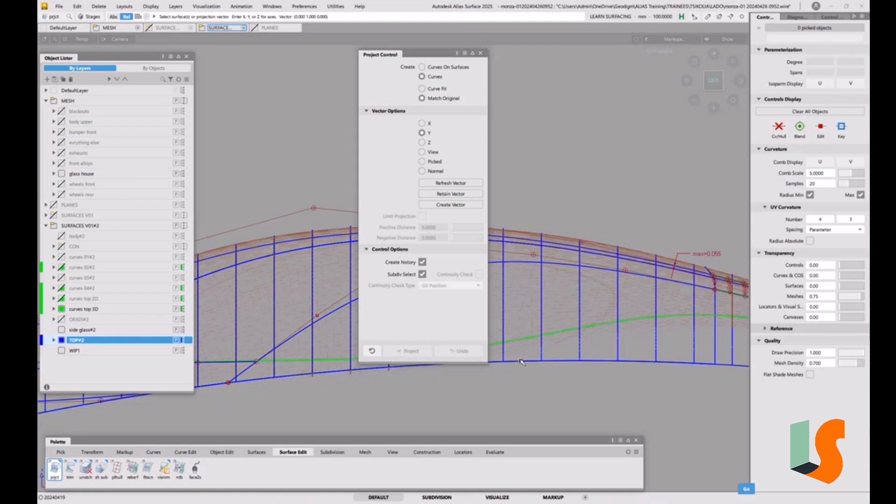
pyautogui.click(521, 262)
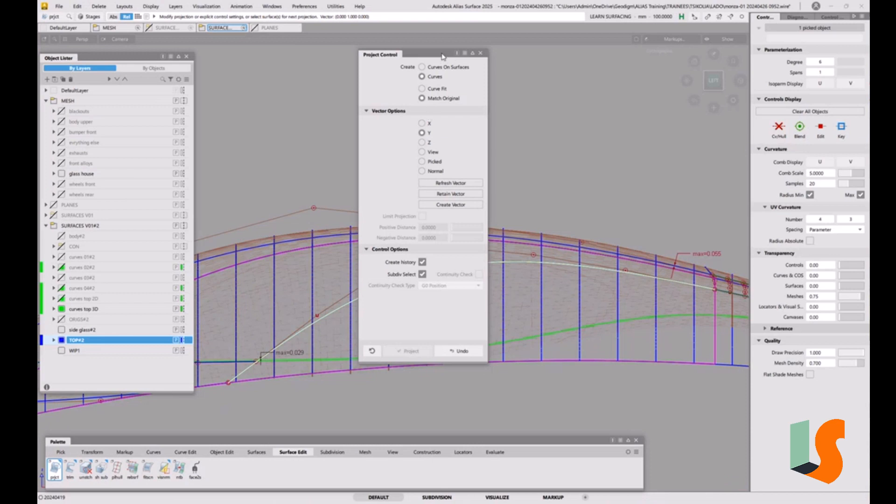
pyautogui.moveTo(444, 55); pyautogui.dragTo(599, 64)
pyautogui.keyDown('alt'); pyautogui.keyDown('shift'); pyautogui.moveTo(358, 309); pyautogui.dragTo(472, 315); pyautogui.keyUp('shift'); pyautogui.keyUp('alt')
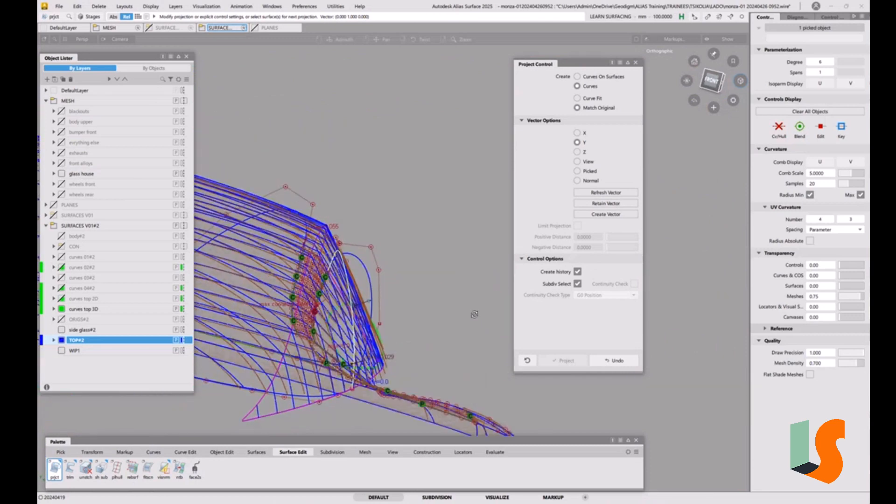
pyautogui.keyDown('ctrl'); pyautogui.keyDown('shift'); pyautogui.moveTo(411, 321); pyautogui.dragTo(437, 301); pyautogui.keyUp('shift'); pyautogui.keyUp('ctrl')
# Step: Delete the unprojected source curve, projected_curve#9, keeping the new projection on the side surface
pyautogui.click(371, 280)
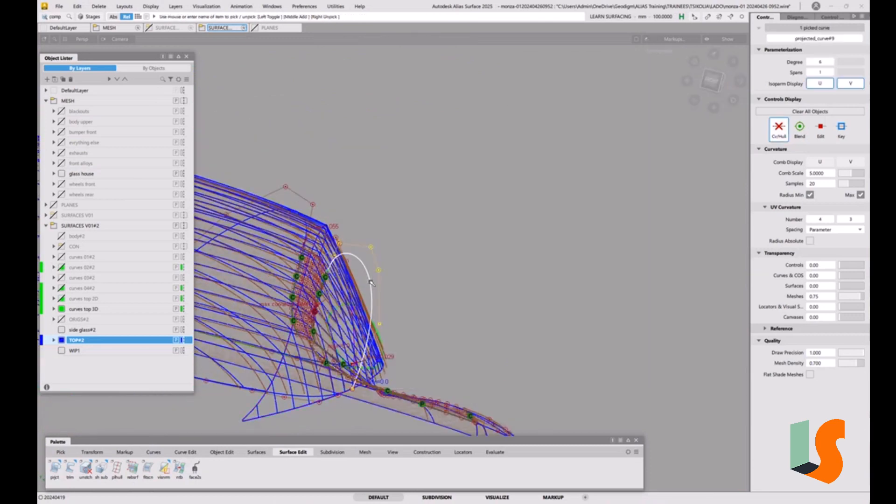
pyautogui.press('Delete')
pyautogui.click(422, 291)
# Step: Start a Square surface for the front corner between the upper and lower projected boundary curves
pyautogui.keyDown('alt'); pyautogui.keyDown('shift'); pyautogui.moveTo(452, 272); pyautogui.dragTo(405, 295); pyautogui.keyUp('shift'); pyautogui.keyUp('alt')
pyautogui.keyDown('alt'); pyautogui.keyDown('shift'); pyautogui.moveTo(405, 295); pyautogui.dragTo(415, 302, button='right'); pyautogui.keyUp('shift'); pyautogui.keyUp('alt')
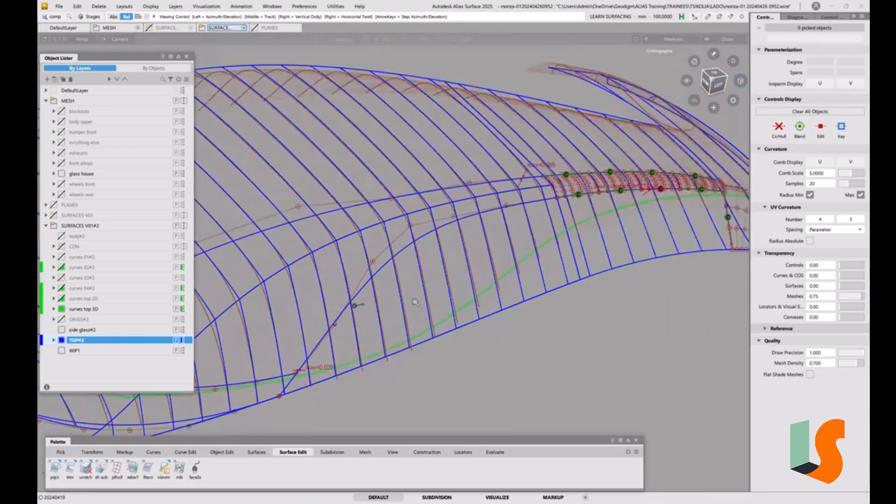
pyautogui.keyDown('alt'); pyautogui.keyDown('shift'); pyautogui.moveTo(415, 302); pyautogui.dragTo(392, 300); pyautogui.keyUp('shift'); pyautogui.keyUp('alt')
pyautogui.keyDown('alt'); pyautogui.keyDown('shift'); pyautogui.moveTo(392, 300); pyautogui.dragTo(492, 330, button='middle'); pyautogui.keyUp('shift'); pyautogui.keyUp('alt')
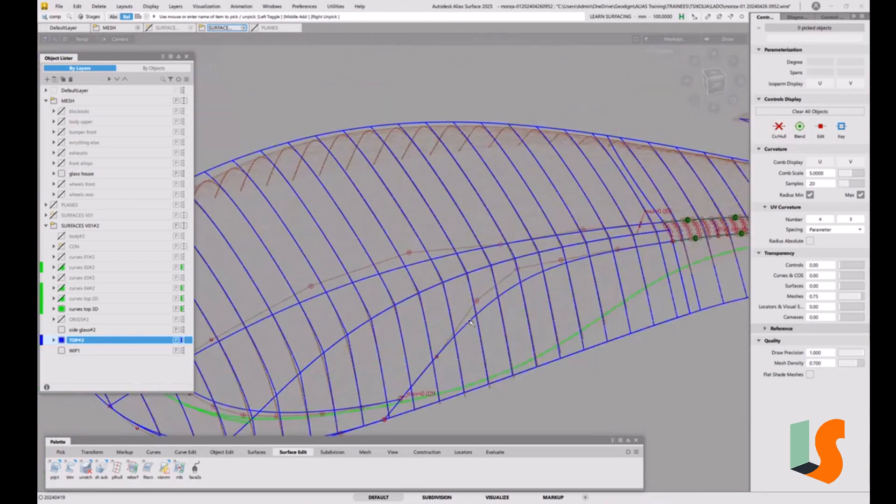
pyautogui.keyDown('alt'); pyautogui.keyDown('shift'); pyautogui.moveTo(471, 323); pyautogui.dragTo(510, 363); pyautogui.keyUp('shift'); pyautogui.keyUp('alt')
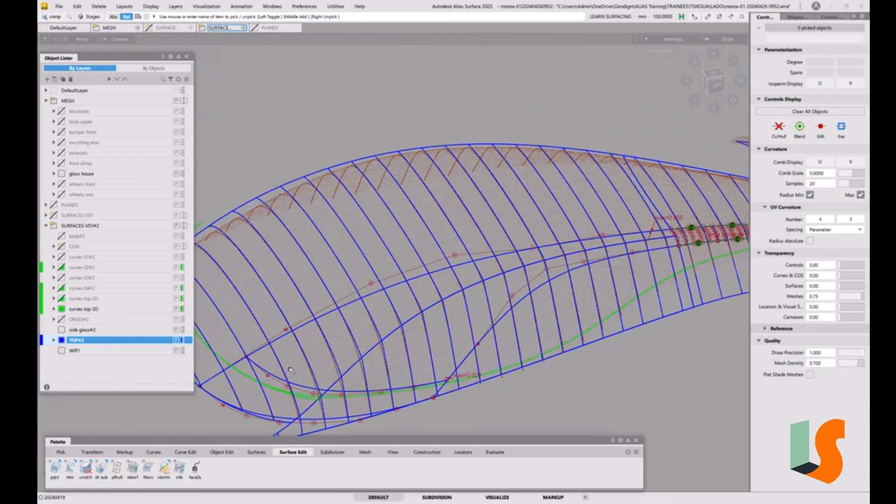
pyautogui.click(256, 453)
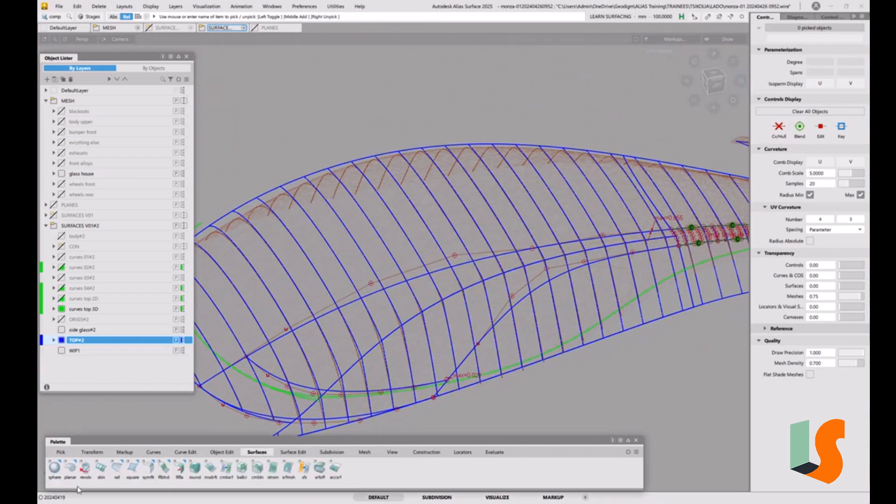
pyautogui.click(133, 467)
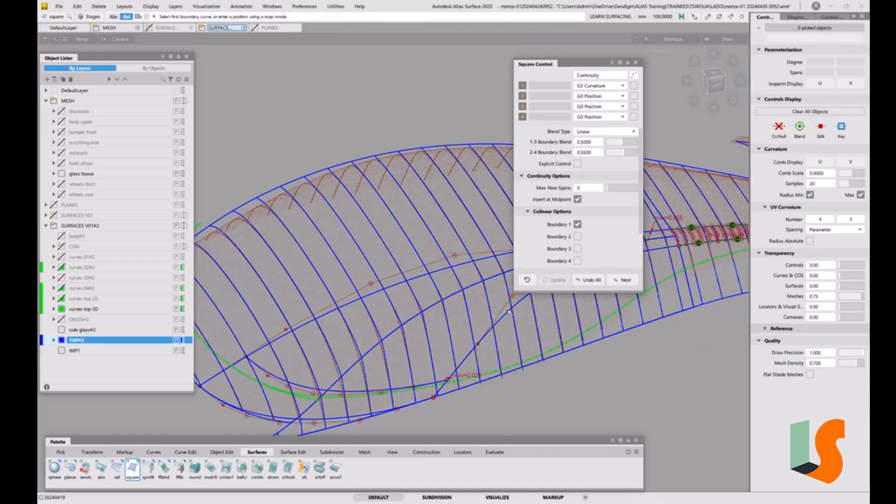
pyautogui.click(400, 284)
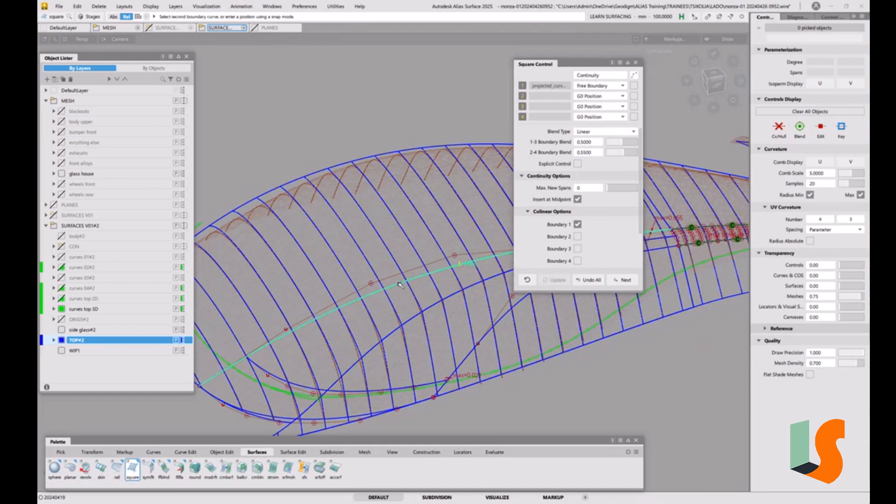
pyautogui.click(283, 418)
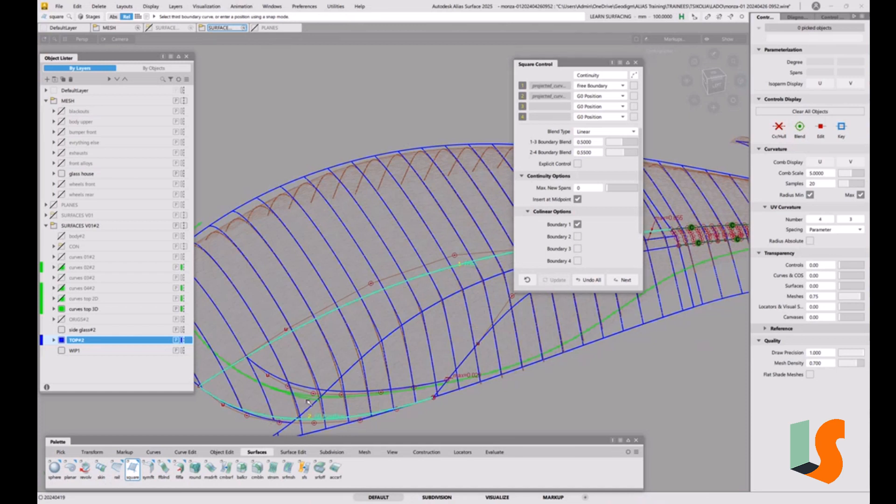
pyautogui.click(469, 357)
pyautogui.keyDown('alt'); pyautogui.keyDown('shift'); pyautogui.moveTo(469, 356); pyautogui.dragTo(379, 314); pyautogui.keyUp('shift'); pyautogui.keyUp('alt')
pyautogui.click(456, 157)
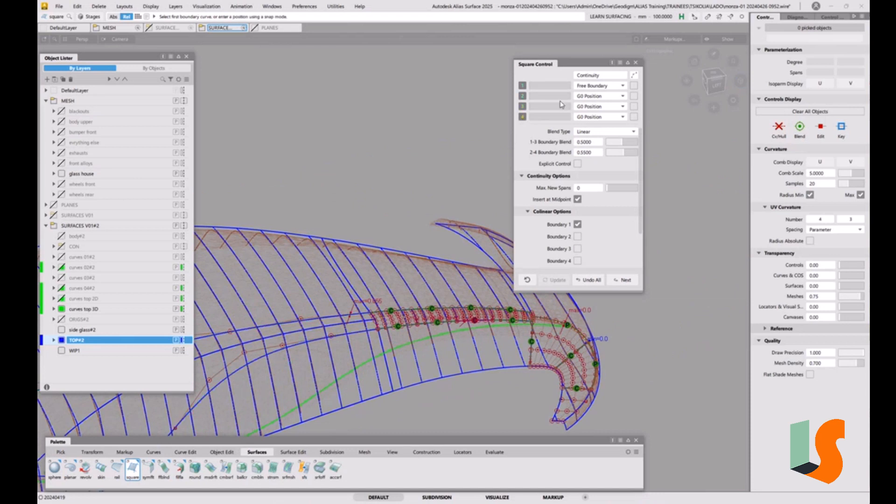
# Step: Set the Square's first boundary to G2 Curvature and pick the end edge of the fillet piece for it
pyautogui.click(590, 88)
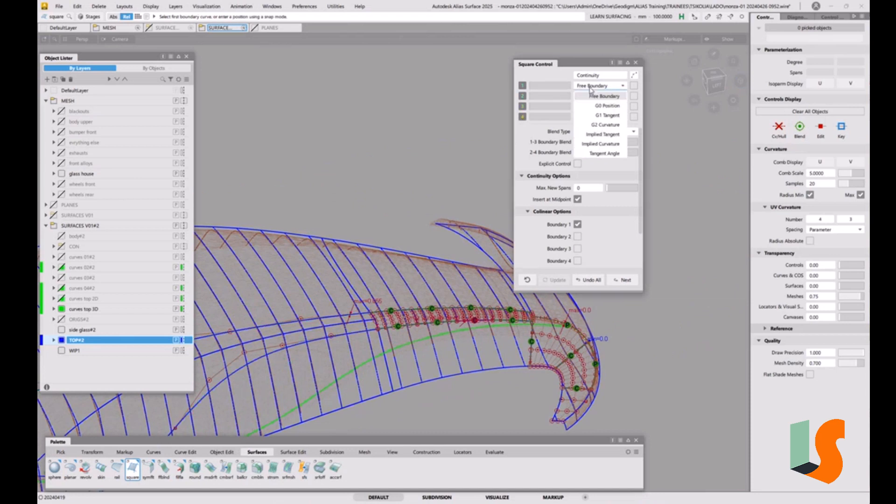
pyautogui.click(603, 125)
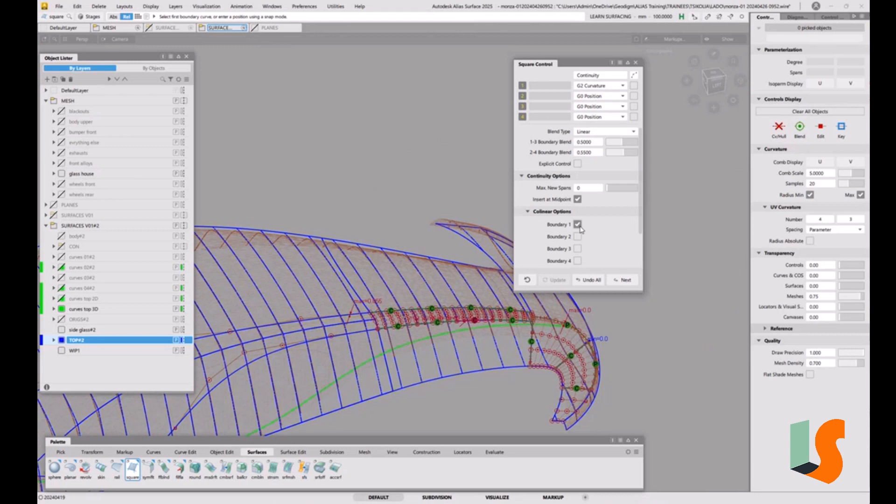
pyautogui.keyDown('alt'); pyautogui.keyDown('shift'); pyautogui.moveTo(393, 341); pyautogui.dragTo(342, 263, button='right'); pyautogui.keyUp('shift'); pyautogui.keyUp('alt')
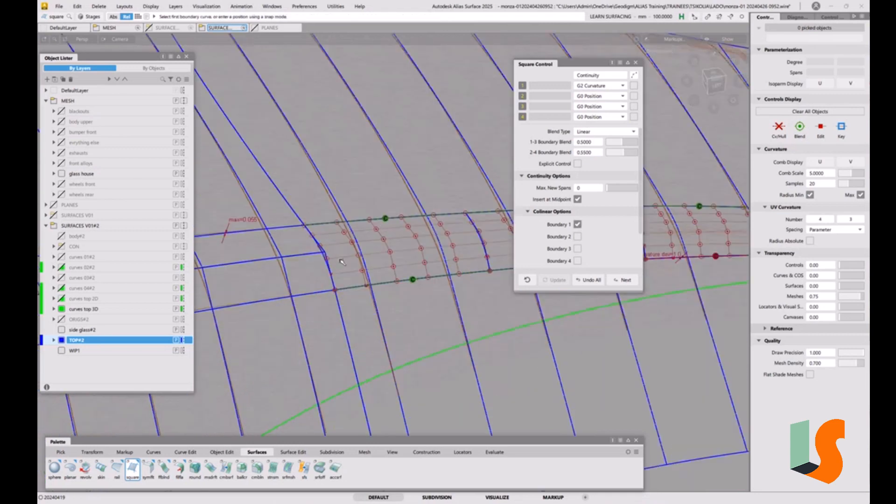
pyautogui.click(326, 262)
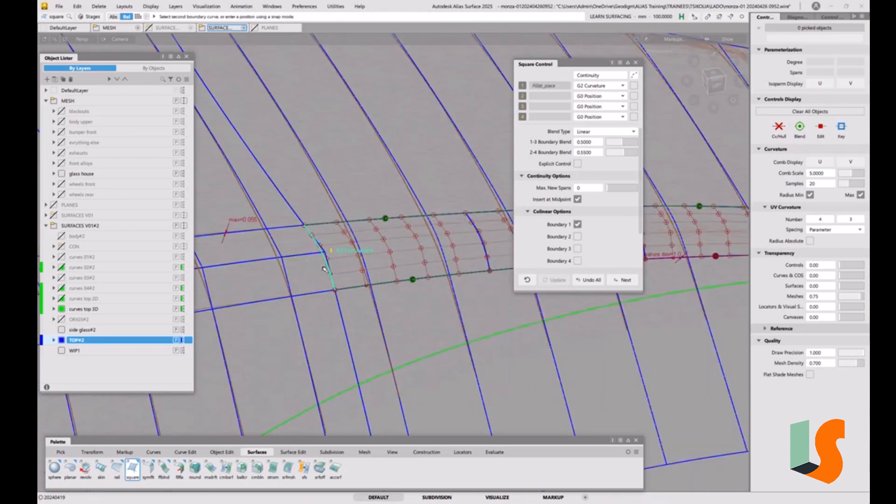
# Step: Complete the Square with the new lower projected curve, the front curve and the upper projected curve as G0 Position boundaries
pyautogui.click(320, 296)
pyautogui.keyDown('alt'); pyautogui.keyDown('shift'); pyautogui.moveTo(320, 296); pyautogui.dragTo(311, 380); pyautogui.keyUp('shift'); pyautogui.keyUp('alt')
pyautogui.keyDown('alt'); pyautogui.keyDown('shift'); pyautogui.moveTo(310, 380); pyautogui.dragTo(400, 301, button='middle'); pyautogui.keyUp('shift'); pyautogui.keyUp('alt')
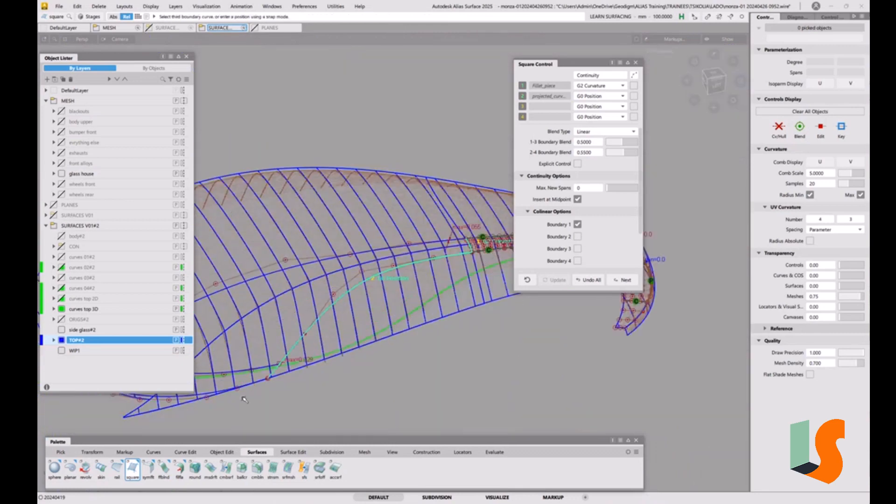
pyautogui.click(203, 396)
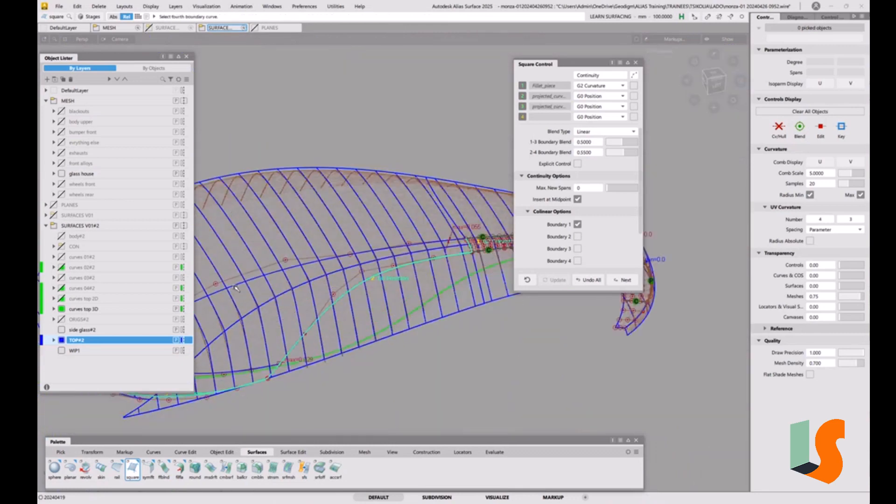
pyautogui.click(235, 289)
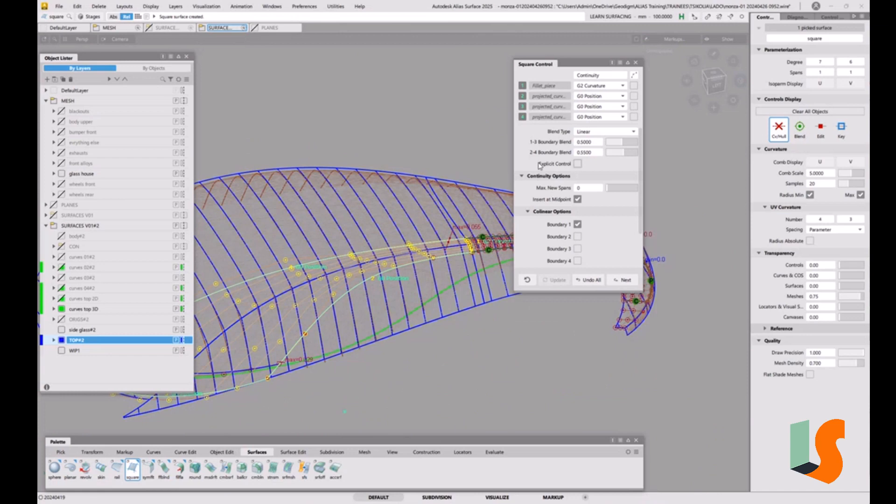
pyautogui.keyDown('alt'); pyautogui.keyDown('shift'); pyautogui.moveTo(434, 189); pyautogui.dragTo(389, 243); pyautogui.keyUp('shift'); pyautogui.keyUp('alt')
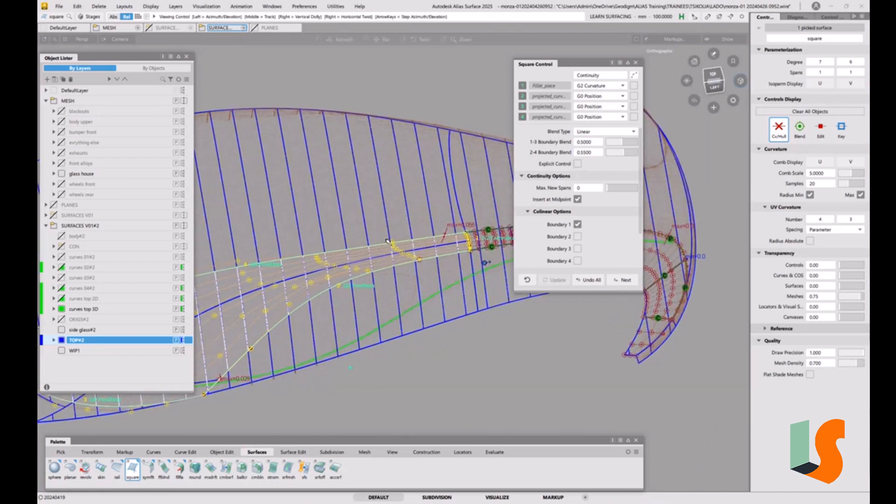
pyautogui.click(711, 77)
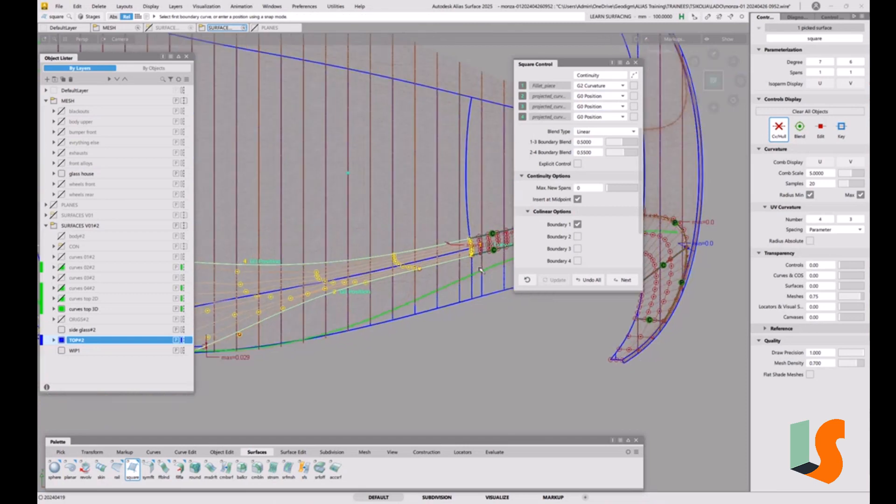
# Step: Try rebuilding the Square's second boundary, the lower projected curve, and check the surface against the mesh
pyautogui.keyDown('alt'); pyautogui.keyDown('shift'); pyautogui.moveTo(458, 275); pyautogui.dragTo(620, 323, button='middle'); pyautogui.keyUp('shift'); pyautogui.keyUp('alt')
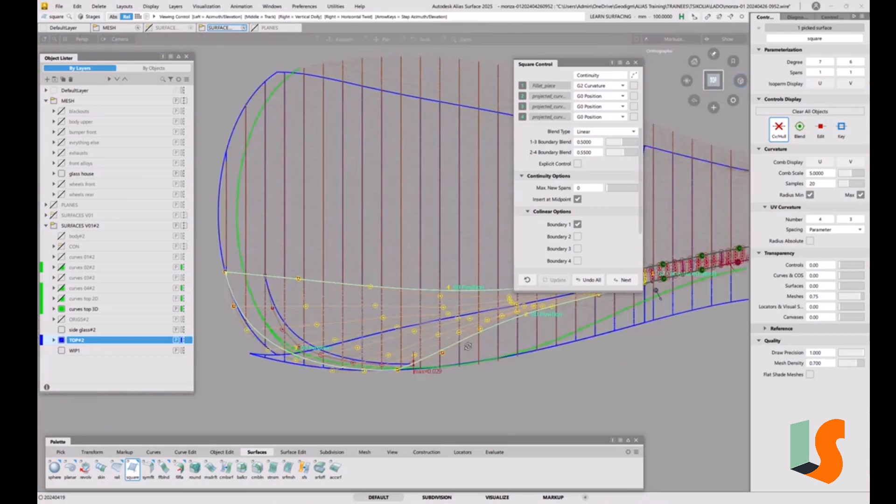
pyautogui.keyDown('alt'); pyautogui.keyDown('shift'); pyautogui.moveTo(482, 368); pyautogui.dragTo(389, 252); pyautogui.keyUp('shift'); pyautogui.keyUp('alt')
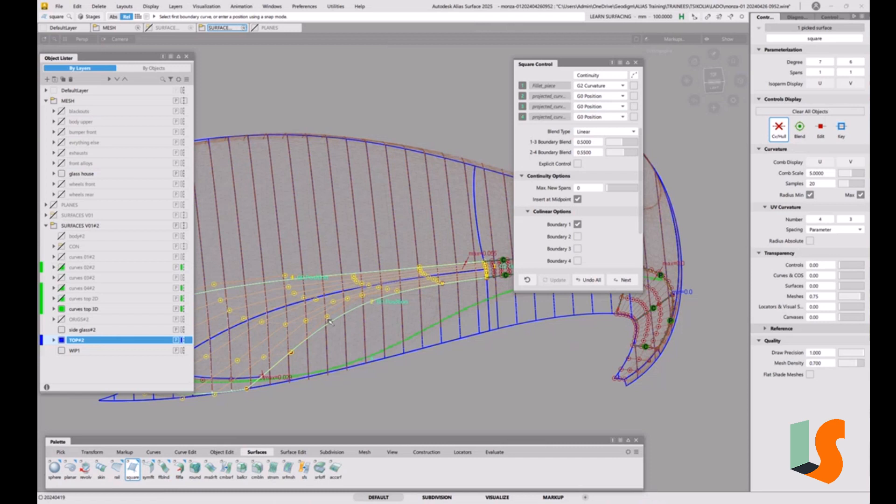
pyautogui.click(633, 97)
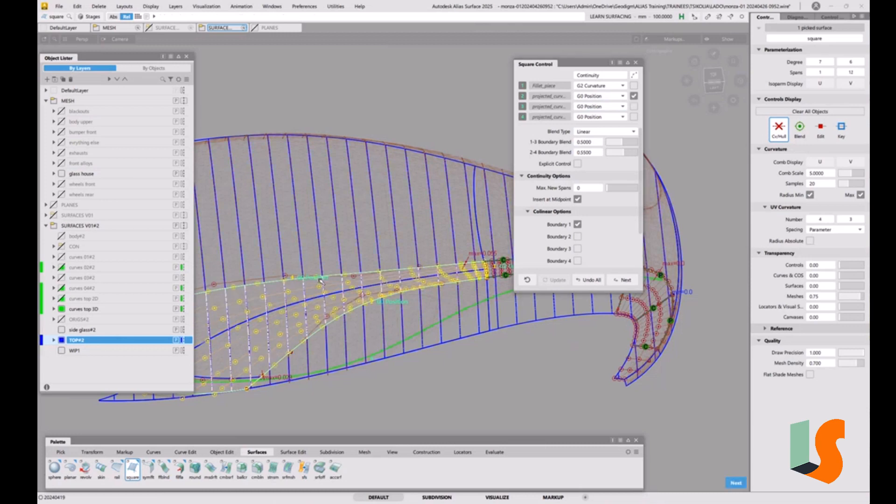
pyautogui.keyDown('alt'); pyautogui.keyDown('shift'); pyautogui.moveTo(321, 281); pyautogui.dragTo(383, 270); pyautogui.keyUp('shift'); pyautogui.keyUp('alt')
pyautogui.keyDown('alt'); pyautogui.keyDown('shift'); pyautogui.moveTo(382, 270); pyautogui.dragTo(347, 290, button='right'); pyautogui.keyUp('shift'); pyautogui.keyUp('alt')
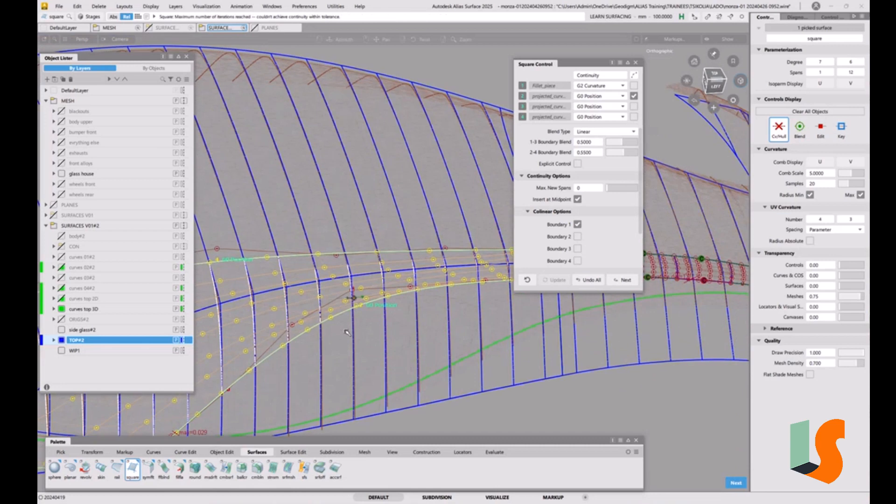
pyautogui.scroll(3, 348, 289)
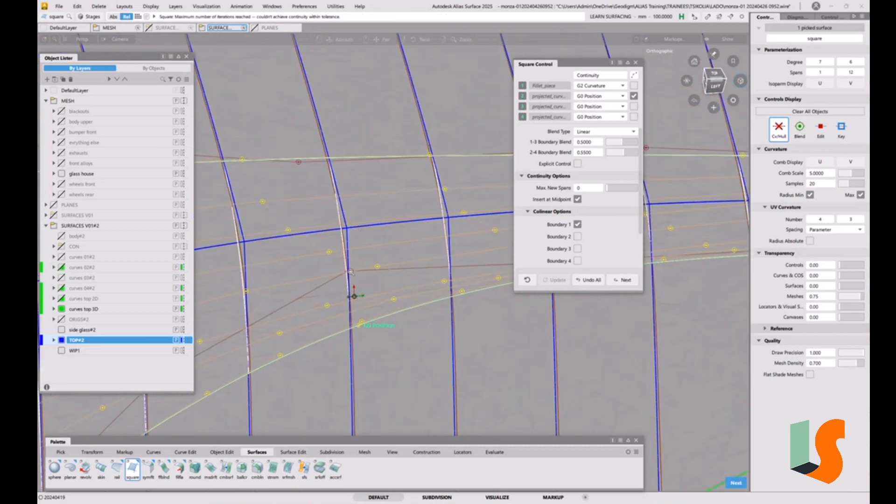
pyautogui.scroll(-8, 351, 272)
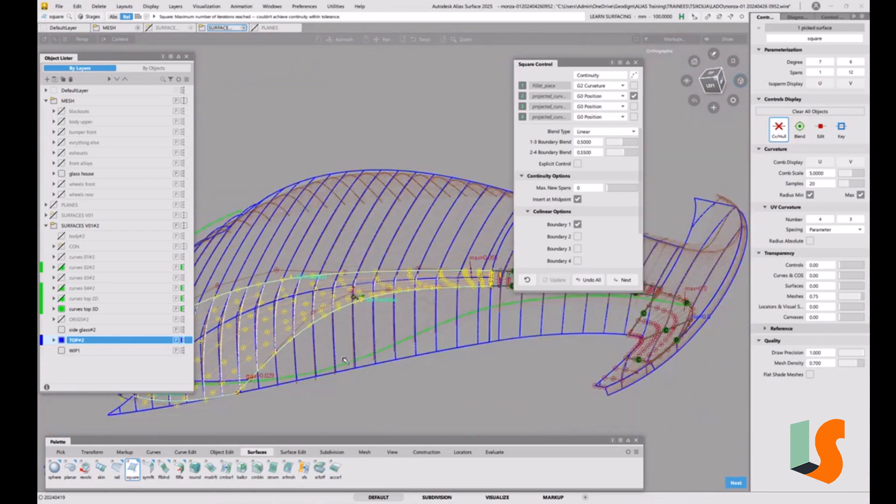
pyautogui.keyDown('alt'); pyautogui.keyDown('shift'); pyautogui.moveTo(345, 360); pyautogui.dragTo(361, 363); pyautogui.keyUp('shift'); pyautogui.keyUp('alt')
pyautogui.keyDown('alt'); pyautogui.keyDown('shift'); pyautogui.moveTo(361, 363); pyautogui.dragTo(527, 366, button='middle'); pyautogui.keyUp('shift'); pyautogui.keyUp('alt')
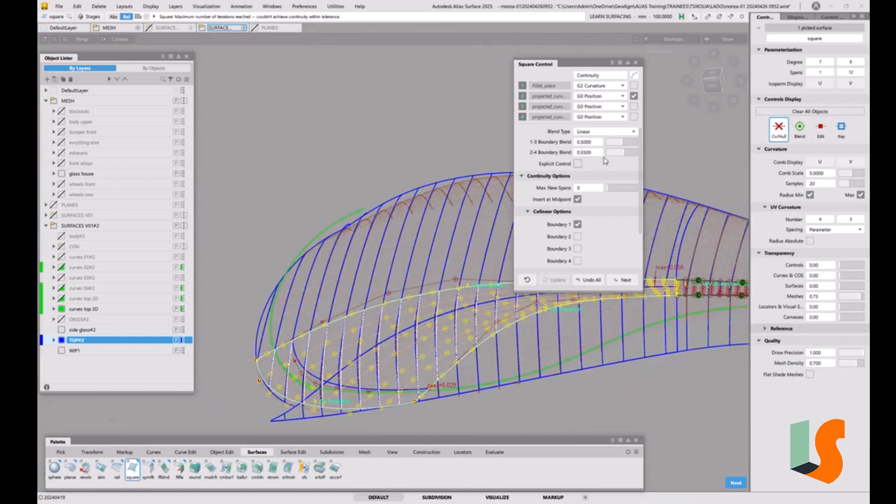
# Step: Try Explicit Control on the Square surface with U degree 6 and V degree 7, keeping one span each
pyautogui.click(578, 165)
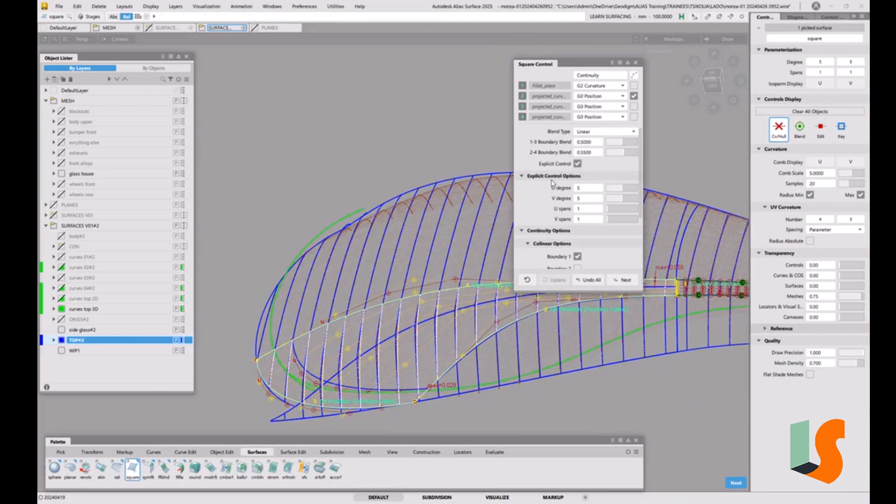
pyautogui.moveTo(452, 238)
pyautogui.keyDown('alt'); pyautogui.keyDown('shift'); pyautogui.mouseDown()
pyautogui.moveTo(450, 334)
pyautogui.moveTo(452, 248)
pyautogui.mouseUp(); pyautogui.keyUp('shift'); pyautogui.keyUp('alt')
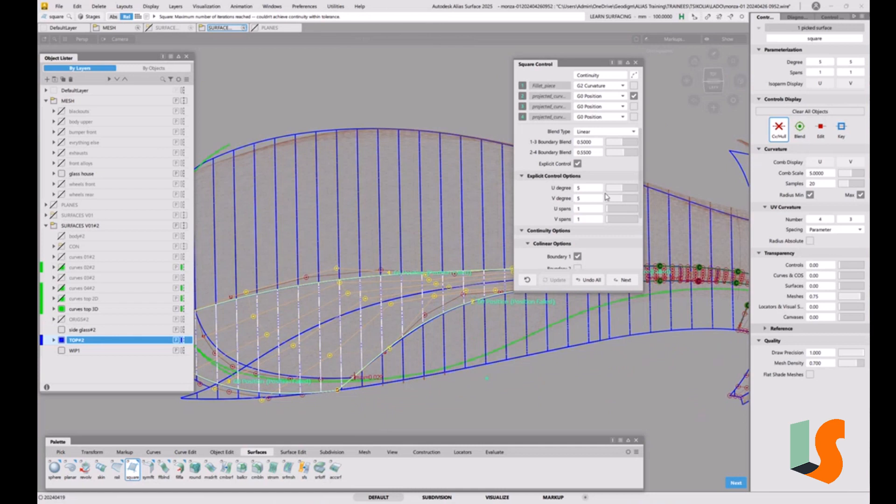
pyautogui.click(627, 191)
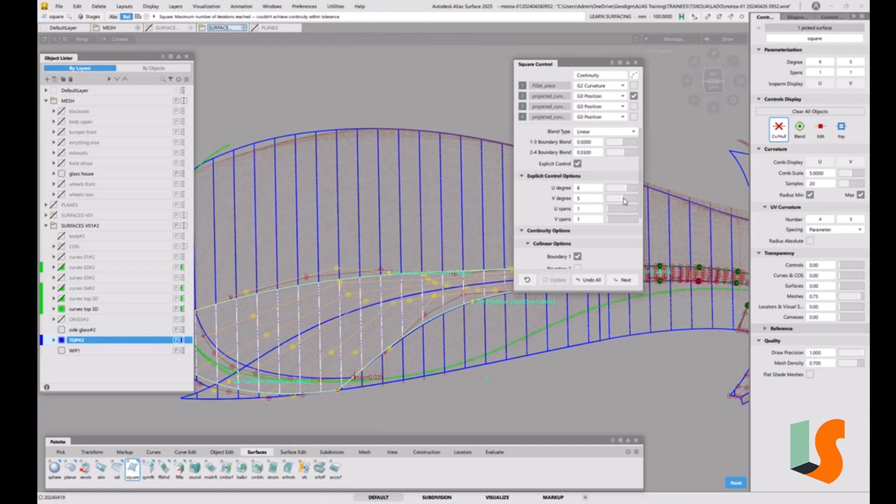
pyautogui.click(627, 200)
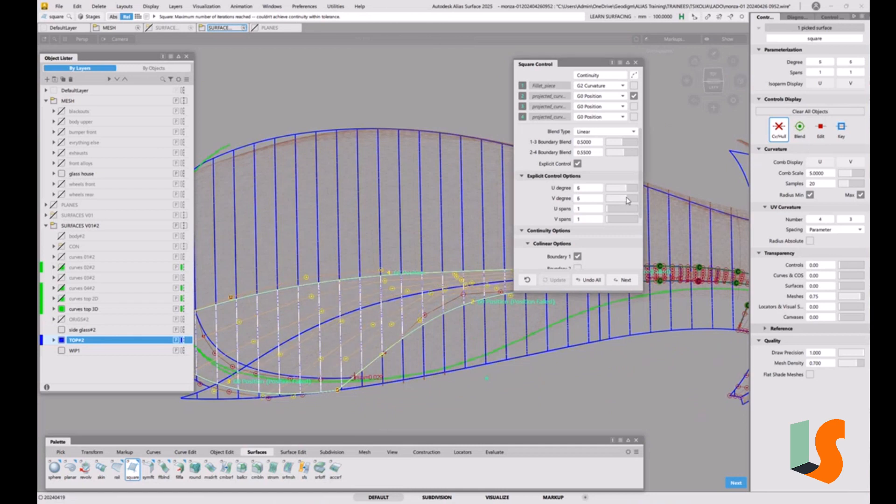
pyautogui.click(629, 199)
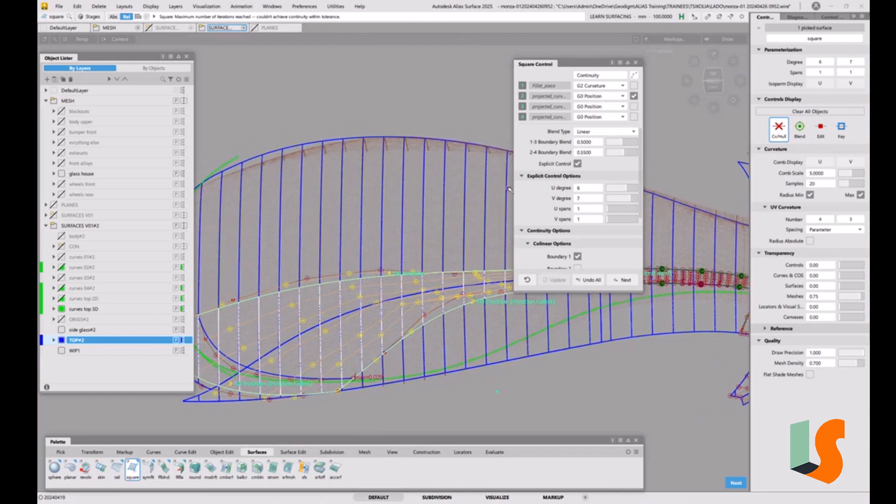
# Step: Switch off the second boundary's rebuild and the Square's Explicit Control
pyautogui.click(633, 96)
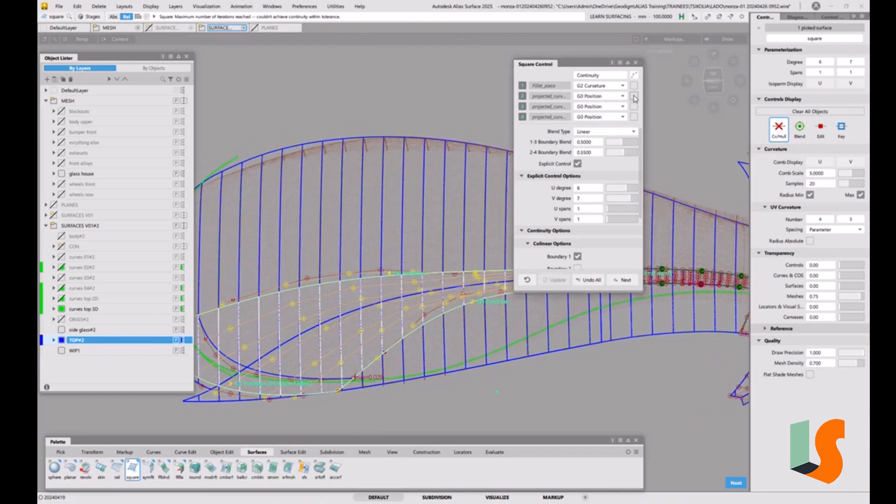
pyautogui.click(578, 164)
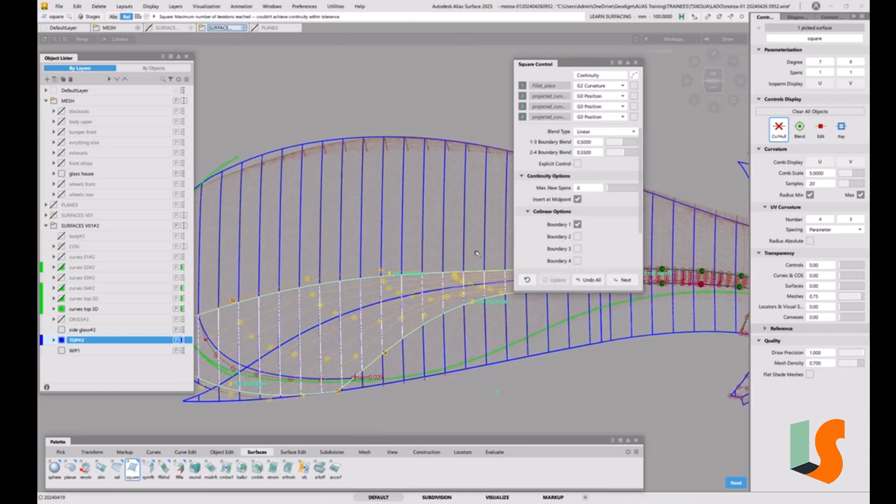
# Step: Hide the Square options and examine how the corner surface follows the glass house mesh between the two projected curves
pyautogui.click(636, 63)
pyautogui.keyDown('alt'); pyautogui.keyDown('shift'); pyautogui.moveTo(554, 248); pyautogui.dragTo(508, 249); pyautogui.keyUp('shift'); pyautogui.keyUp('alt')
pyautogui.keyDown('alt'); pyautogui.keyDown('shift'); pyautogui.moveTo(508, 249); pyautogui.dragTo(503, 274, button='right'); pyautogui.keyUp('shift'); pyautogui.keyUp('alt')
pyautogui.keyDown('alt'); pyautogui.keyDown('shift'); pyautogui.moveTo(503, 275); pyautogui.dragTo(447, 258); pyautogui.keyUp('shift'); pyautogui.keyUp('alt')
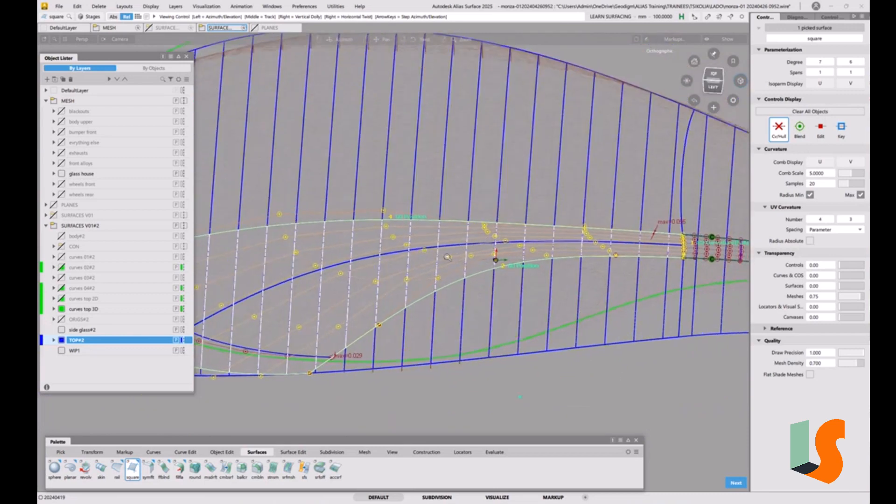
pyautogui.keyDown('alt'); pyautogui.keyDown('shift'); pyautogui.moveTo(447, 257); pyautogui.dragTo(453, 245, button='right'); pyautogui.keyUp('shift'); pyautogui.keyUp('alt')
pyautogui.keyDown('alt'); pyautogui.keyDown('shift'); pyautogui.moveTo(454, 246); pyautogui.dragTo(483, 224); pyautogui.keyUp('shift'); pyautogui.keyUp('alt')
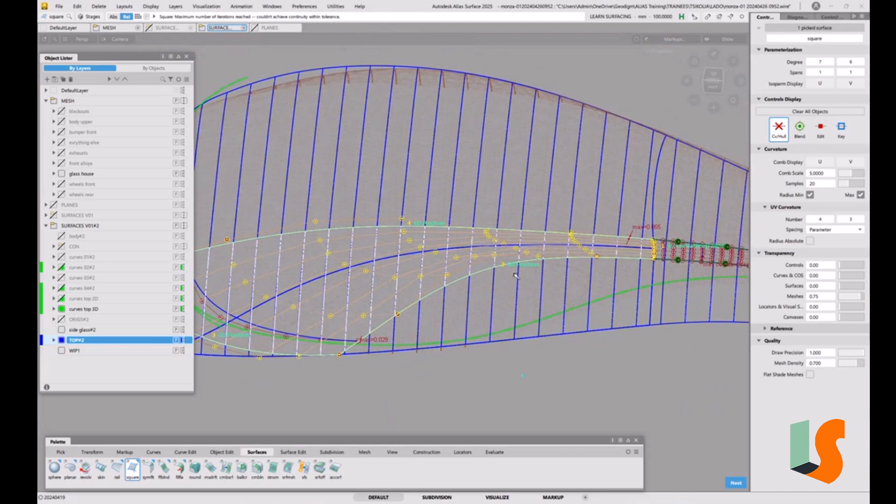
pyautogui.keyDown('alt'); pyautogui.keyDown('shift'); pyautogui.moveTo(484, 278); pyautogui.dragTo(532, 264); pyautogui.keyUp('shift'); pyautogui.keyUp('alt')
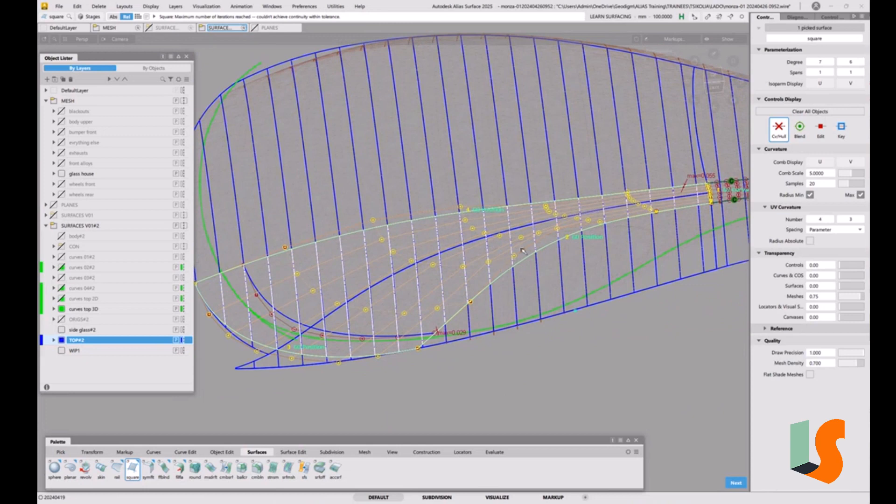
pyautogui.keyDown('alt'); pyautogui.keyDown('shift'); pyautogui.moveTo(534, 242); pyautogui.dragTo(453, 281, button='right'); pyautogui.keyUp('shift'); pyautogui.keyUp('alt')
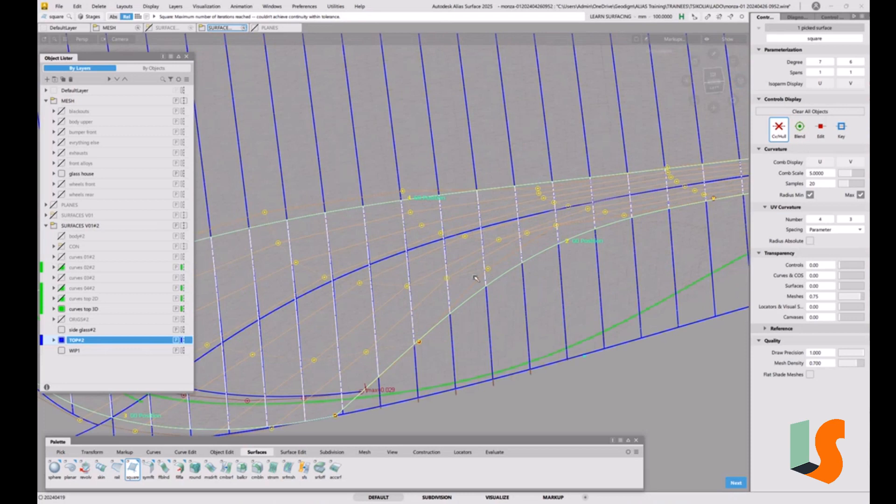
pyautogui.keyDown('alt'); pyautogui.keyDown('shift'); pyautogui.moveTo(475, 278); pyautogui.dragTo(499, 265); pyautogui.keyUp('shift'); pyautogui.keyUp('alt')
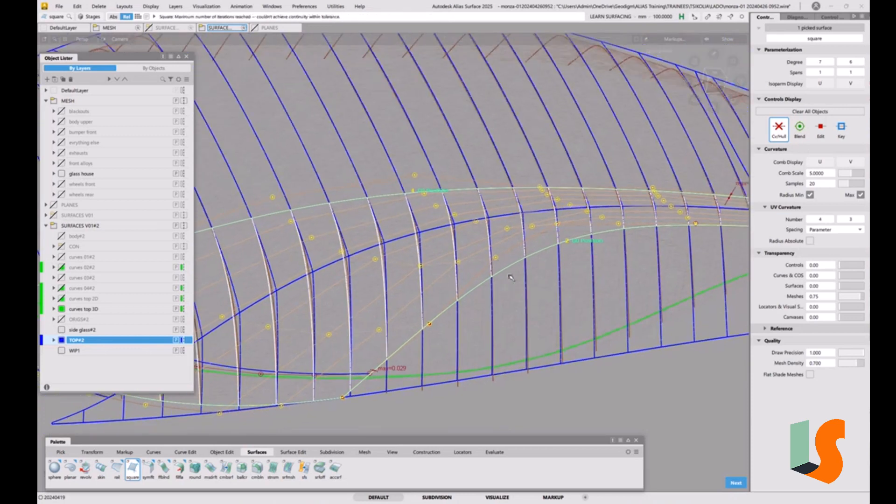
pyautogui.keyDown('alt'); pyautogui.keyDown('shift'); pyautogui.moveTo(518, 284); pyautogui.dragTo(473, 278); pyautogui.keyUp('shift'); pyautogui.keyUp('alt')
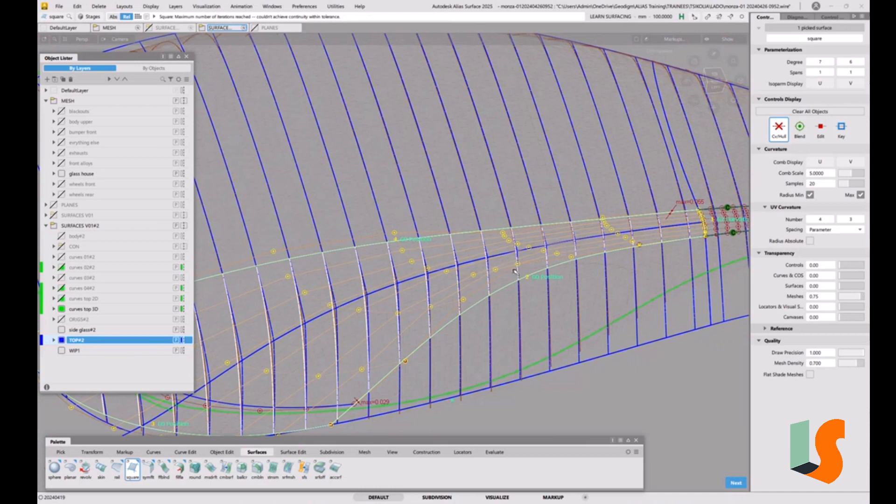
pyautogui.keyDown('ctrl'); pyautogui.keyDown('shift'); pyautogui.moveTo(514, 270); pyautogui.dragTo(487, 274); pyautogui.keyUp('shift'); pyautogui.keyUp('ctrl')
# Step: Bring back the Square options and inspect the surface's join with the fillet piece and its front end
pyautogui.click(479, 275)
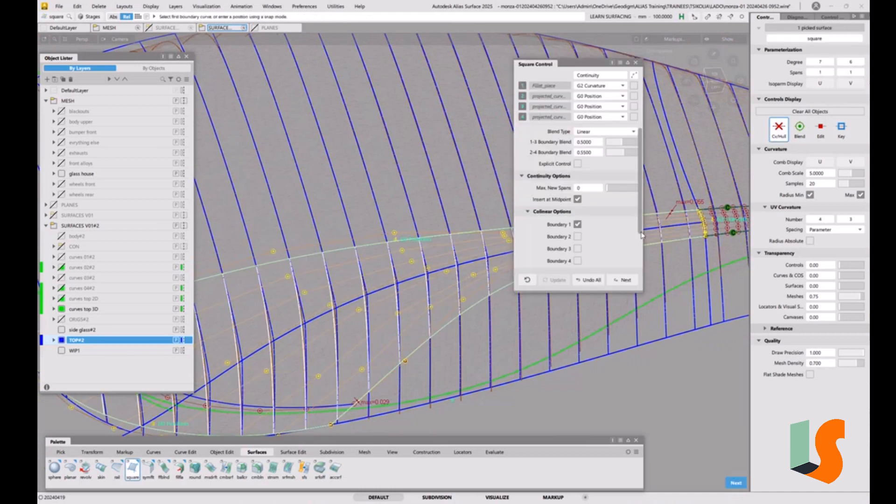
pyautogui.hotkey('alt', 'shift')
pyautogui.keyDown('alt'); pyautogui.keyDown('shift'); pyautogui.moveTo(714, 227); pyautogui.dragTo(444, 359, button='middle'); pyautogui.keyUp('shift'); pyautogui.keyUp('alt')
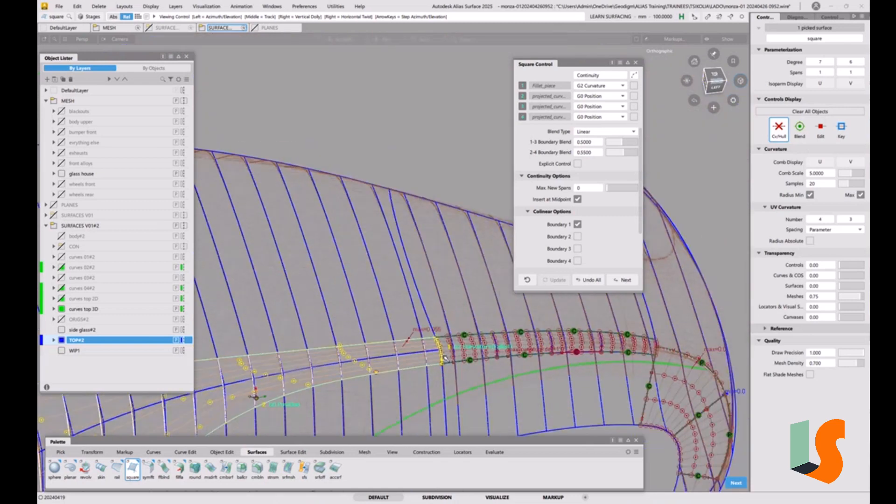
pyautogui.keyDown('alt'); pyautogui.keyDown('shift'); pyautogui.moveTo(442, 357); pyautogui.dragTo(441, 234, button='right'); pyautogui.keyUp('shift'); pyautogui.keyUp('alt')
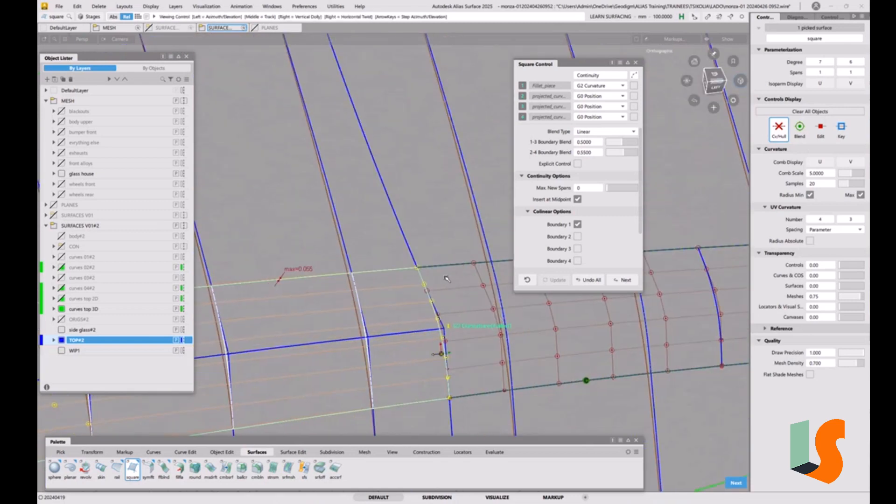
pyautogui.keyDown('alt'); pyautogui.keyDown('shift'); pyautogui.moveTo(497, 316); pyautogui.dragTo(369, 414, button='right'); pyautogui.keyUp('shift'); pyautogui.keyUp('alt')
pyautogui.keyDown('alt'); pyautogui.keyDown('shift'); pyautogui.moveTo(369, 415); pyautogui.dragTo(306, 343); pyautogui.keyUp('shift'); pyautogui.keyUp('alt')
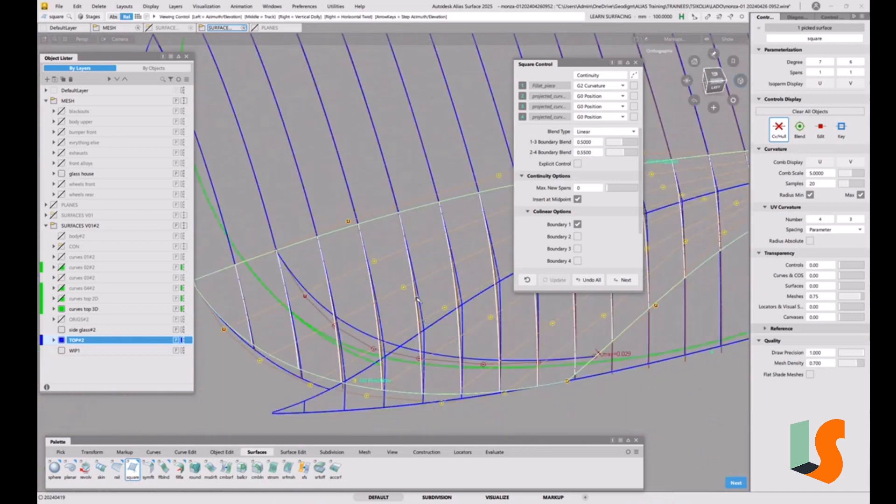
pyautogui.keyDown('alt'); pyautogui.keyDown('shift'); pyautogui.moveTo(417, 299); pyautogui.dragTo(276, 357); pyautogui.keyUp('shift'); pyautogui.keyUp('alt')
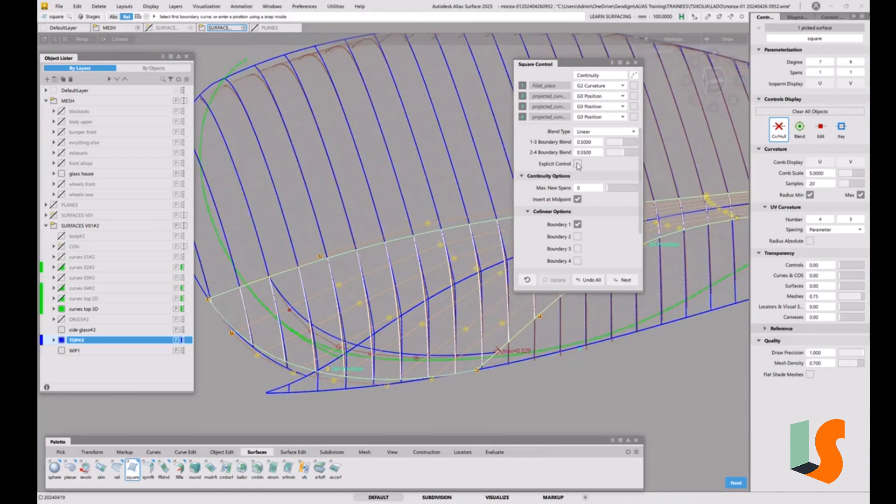
pyautogui.keyDown('alt'); pyautogui.keyDown('shift'); pyautogui.moveTo(441, 245); pyautogui.dragTo(386, 301); pyautogui.keyUp('shift'); pyautogui.keyUp('alt')
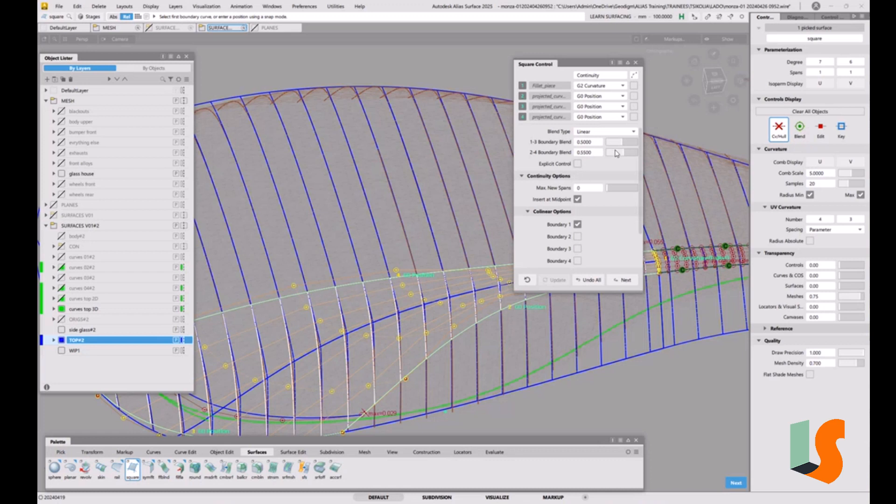
# Step: Turn on Explicit Control for the Square with U degree 5 and V degree 5, and finish the surface
pyautogui.click(579, 164)
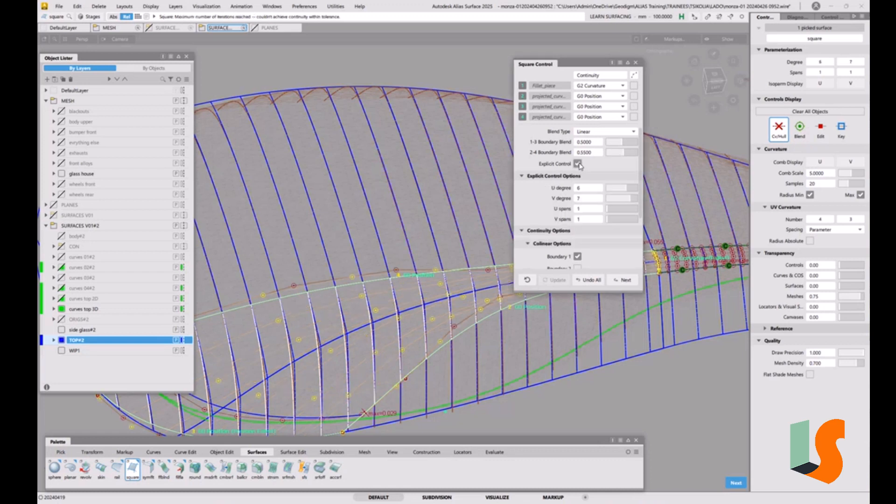
pyautogui.click(623, 190)
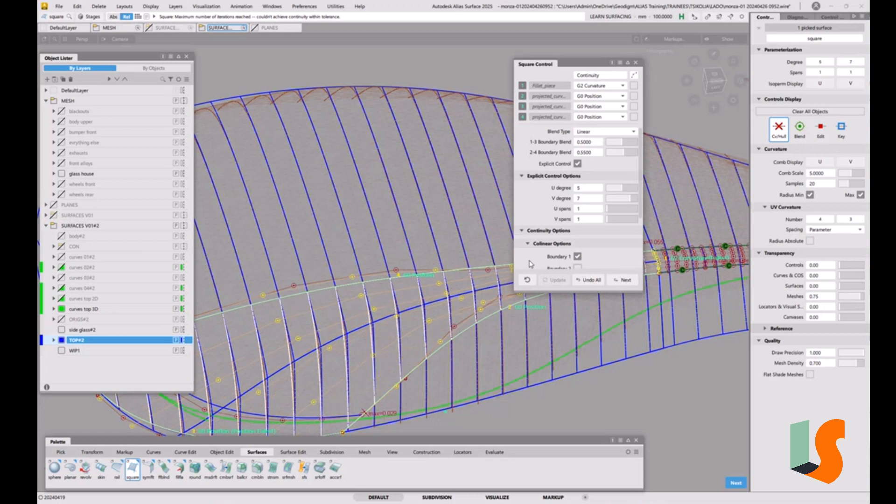
pyautogui.click(628, 199)
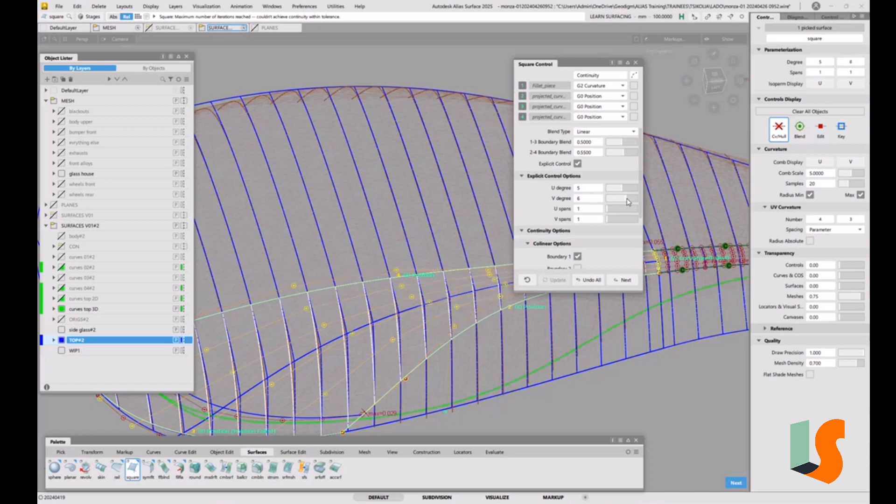
pyautogui.click(626, 199)
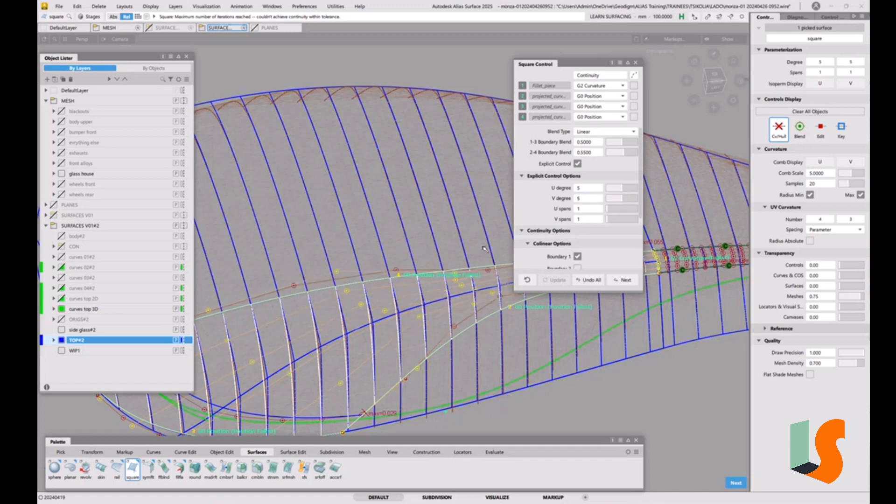
pyautogui.keyDown('alt'); pyautogui.keyDown('shift'); pyautogui.moveTo(428, 258); pyautogui.dragTo(407, 328); pyautogui.keyUp('shift'); pyautogui.keyUp('alt')
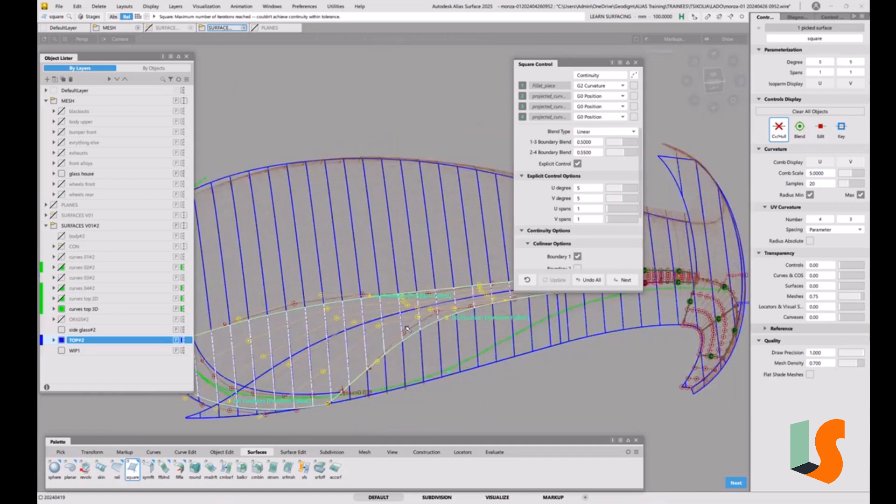
pyautogui.keyDown('alt'); pyautogui.keyDown('shift'); pyautogui.moveTo(407, 328); pyautogui.dragTo(388, 283, button='right'); pyautogui.keyUp('shift'); pyautogui.keyUp('alt')
pyautogui.keyDown('alt'); pyautogui.keyDown('shift'); pyautogui.moveTo(388, 283); pyautogui.dragTo(402, 253, button='middle'); pyautogui.keyUp('shift'); pyautogui.keyUp('alt')
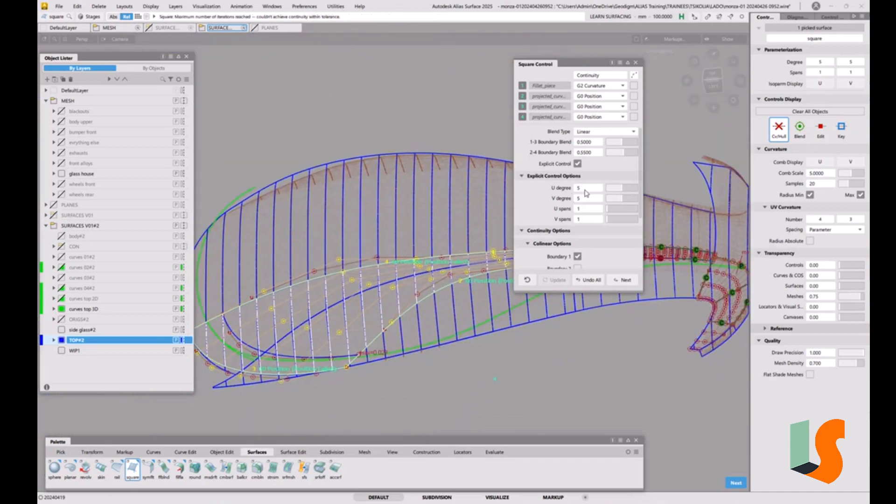
pyautogui.click(635, 62)
pyautogui.keyDown('ctrl'); pyautogui.keyDown('shift'); pyautogui.moveTo(514, 362); pyautogui.dragTo(513, 334); pyautogui.keyUp('shift'); pyautogui.keyUp('ctrl')
pyautogui.keyDown('alt'); pyautogui.keyDown('shift'); pyautogui.moveTo(428, 294); pyautogui.dragTo(434, 280); pyautogui.keyUp('shift'); pyautogui.keyUp('alt')
pyautogui.keyDown('ctrl'); pyautogui.keyDown('shift'); pyautogui.moveTo(434, 279); pyautogui.dragTo(450, 290); pyautogui.keyUp('shift'); pyautogui.keyUp('ctrl')
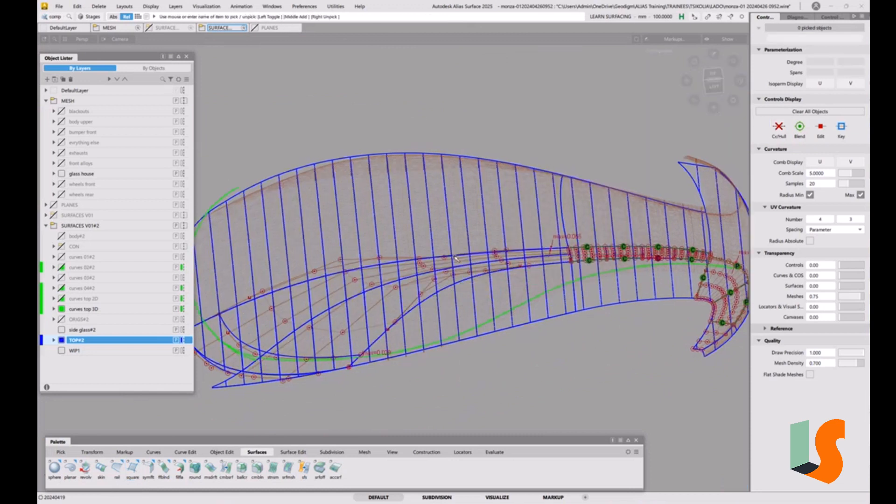
# Step: Hide the CVs and hulls of the upper and lower projected boundary curves, and clear the selection
pyautogui.moveTo(451, 234); pyautogui.dragTo(478, 379)
pyautogui.click(784, 135)
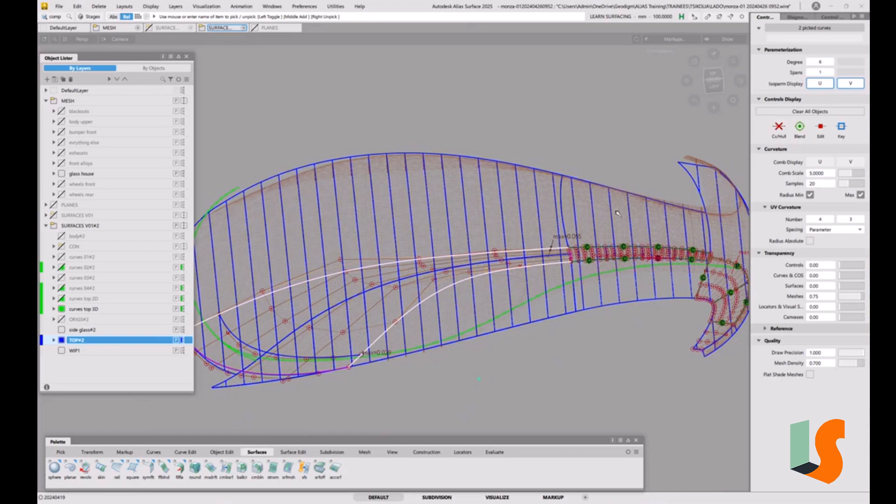
pyautogui.keyDown('ctrl'); pyautogui.keyDown('shift'); pyautogui.moveTo(545, 265); pyautogui.dragTo(545, 240); pyautogui.keyUp('shift'); pyautogui.keyUp('ctrl')
pyautogui.keyDown('alt'); pyautogui.keyDown('shift'); pyautogui.moveTo(425, 294); pyautogui.dragTo(413, 262); pyautogui.keyUp('shift'); pyautogui.keyUp('alt')
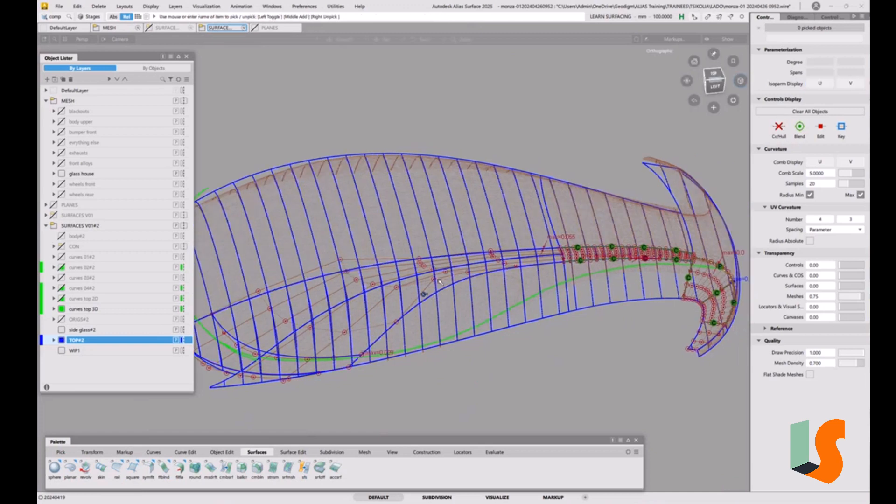
# Step: Isolate the front-corner Square surface by hiding everything else, and view it from the top
pyautogui.keyDown('alt'); pyautogui.keyDown('shift'); pyautogui.moveTo(399, 234); pyautogui.dragTo(463, 226, button='right'); pyautogui.keyUp('shift'); pyautogui.keyUp('alt')
pyautogui.keyDown('alt'); pyautogui.keyDown('shift'); pyautogui.moveTo(488, 238); pyautogui.dragTo(473, 249, button='middle'); pyautogui.keyUp('shift'); pyautogui.keyUp('alt')
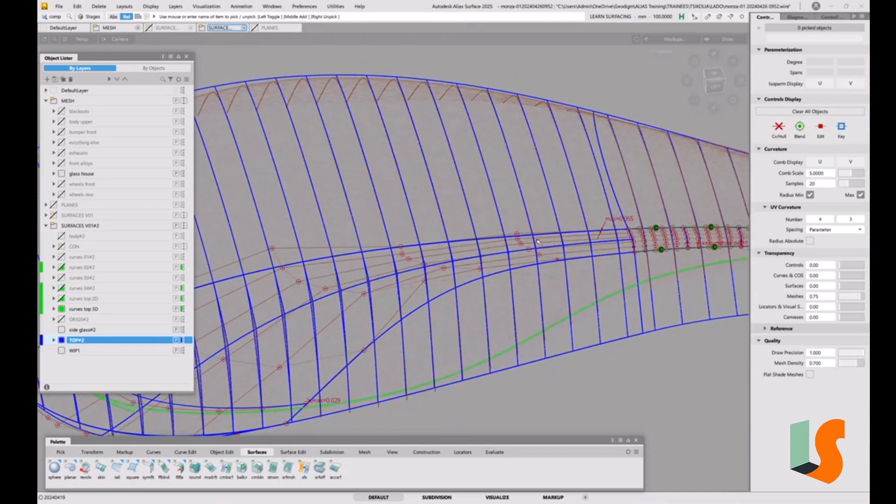
pyautogui.keyDown('ctrl'); pyautogui.keyDown('shift'); pyautogui.moveTo(449, 288); pyautogui.dragTo(429, 299); pyautogui.keyUp('shift'); pyautogui.keyUp('ctrl')
pyautogui.click(441, 277)
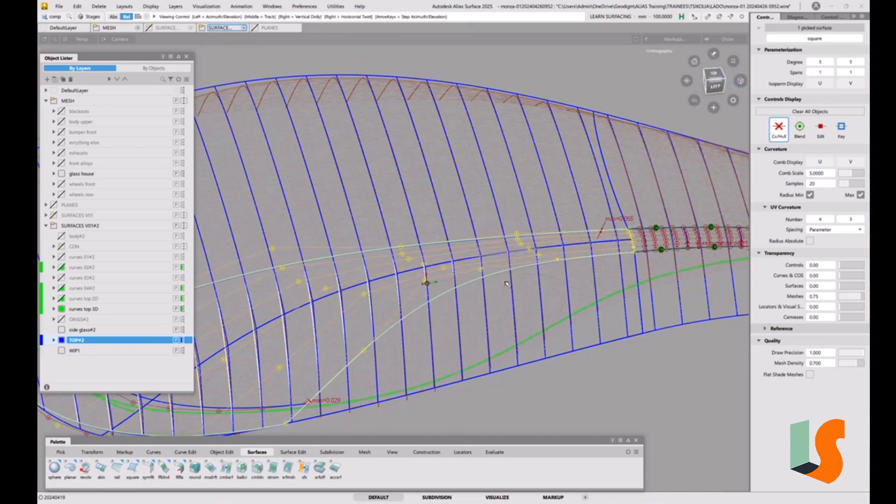
pyautogui.moveTo(507, 284)
pyautogui.keyDown('alt'); pyautogui.keyDown('shift'); pyautogui.mouseDown()
pyautogui.moveTo(506, 317)
pyautogui.moveTo(506, 268)
pyautogui.mouseUp(); pyautogui.keyUp('shift'); pyautogui.keyUp('alt')
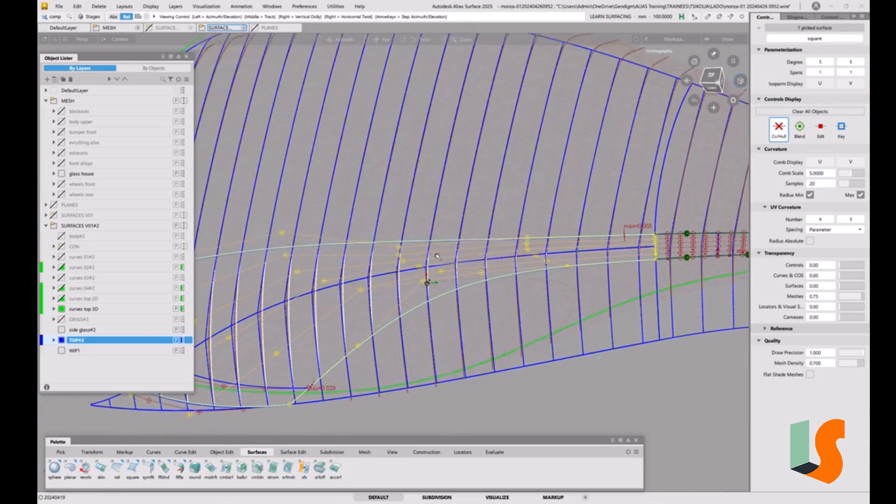
pyautogui.keyDown('alt'); pyautogui.keyDown('shift'); pyautogui.moveTo(436, 256); pyautogui.dragTo(453, 268); pyautogui.keyUp('shift'); pyautogui.keyUp('alt')
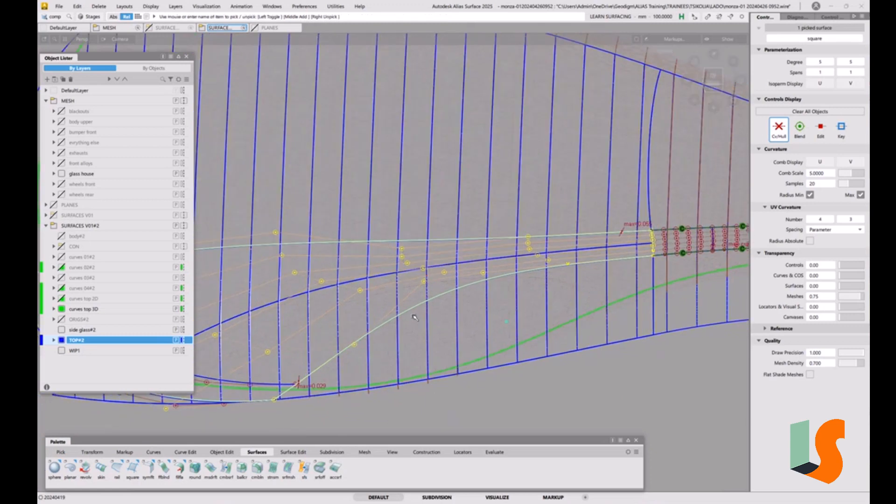
pyautogui.keyDown('alt'); pyautogui.keyDown('shift'); pyautogui.moveTo(426, 283); pyautogui.dragTo(452, 275); pyautogui.keyUp('shift'); pyautogui.keyUp('alt')
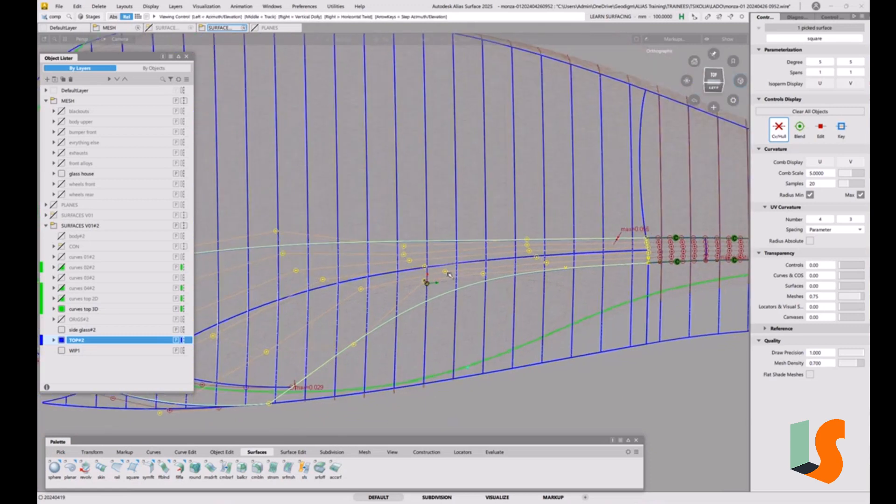
pyautogui.click(713, 76)
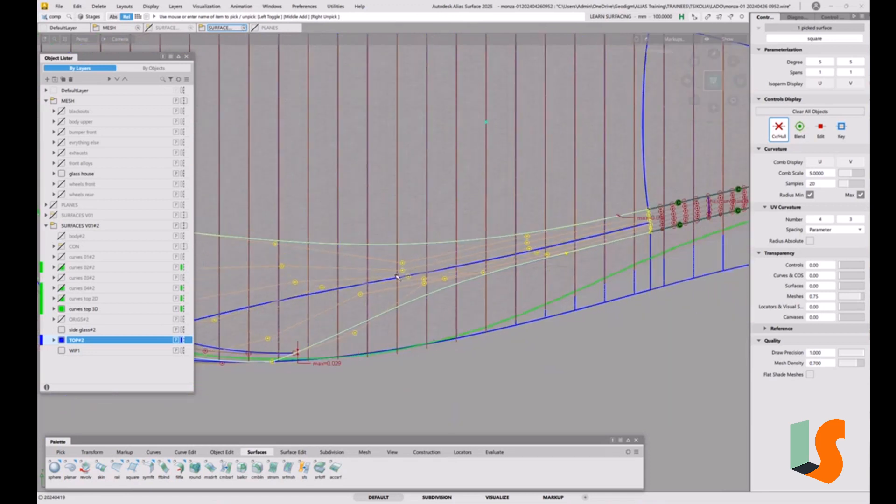
pyautogui.hotkey('alt', 'h')
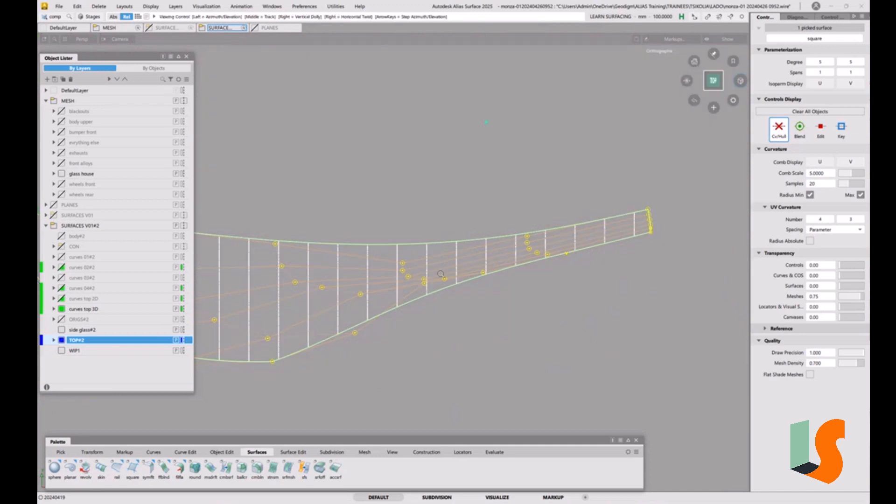
pyautogui.keyDown('alt'); pyautogui.keyDown('shift'); pyautogui.moveTo(441, 265); pyautogui.dragTo(431, 279, button='right'); pyautogui.keyUp('shift'); pyautogui.keyUp('alt')
pyautogui.keyDown('alt'); pyautogui.keyDown('shift'); pyautogui.moveTo(431, 279); pyautogui.dragTo(525, 301, button='middle'); pyautogui.keyUp('shift'); pyautogui.keyUp('alt')
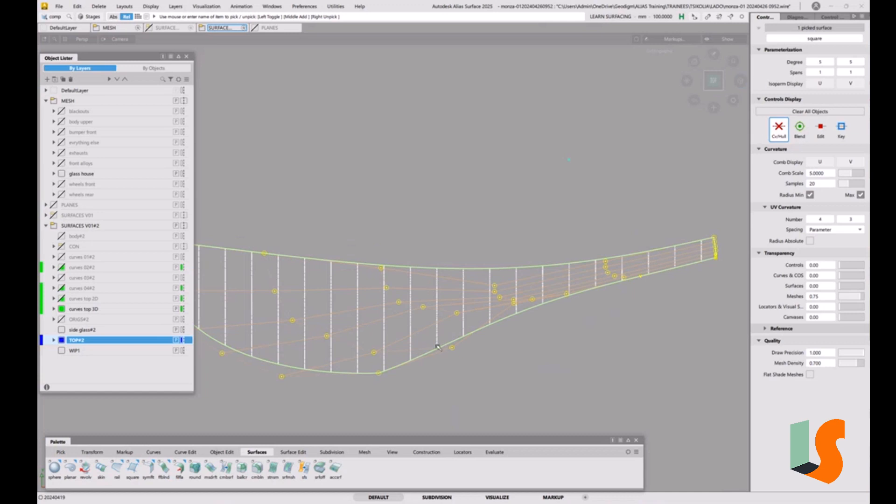
# Step: Draw a straight CV curve across the isolated surface, from its upper edge to its lower edge where it starts to narrow
pyautogui.click(155, 453)
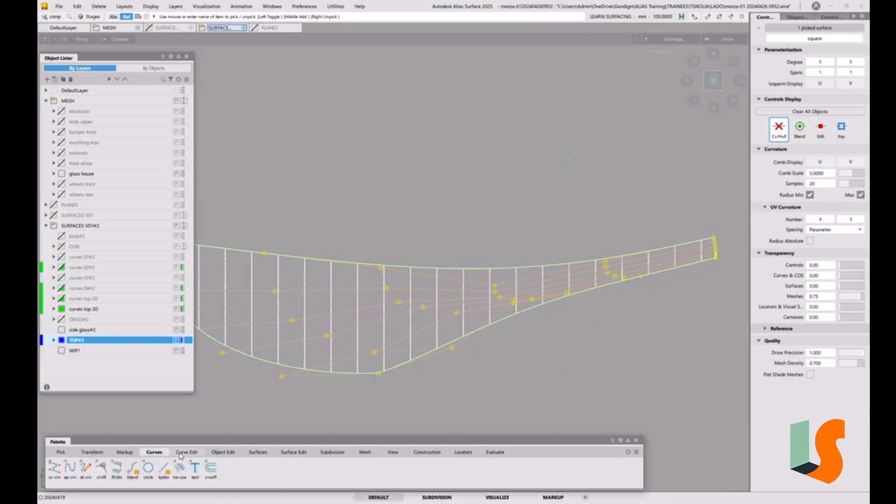
pyautogui.click(60, 469)
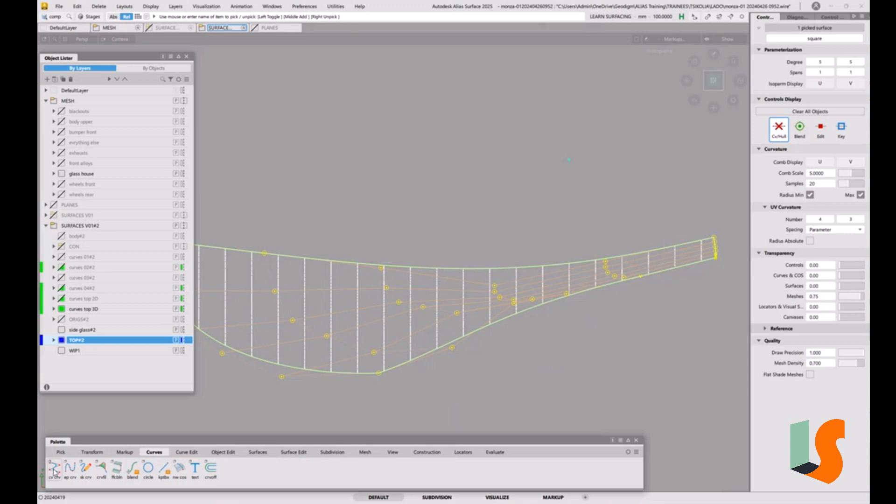
pyautogui.click(455, 270)
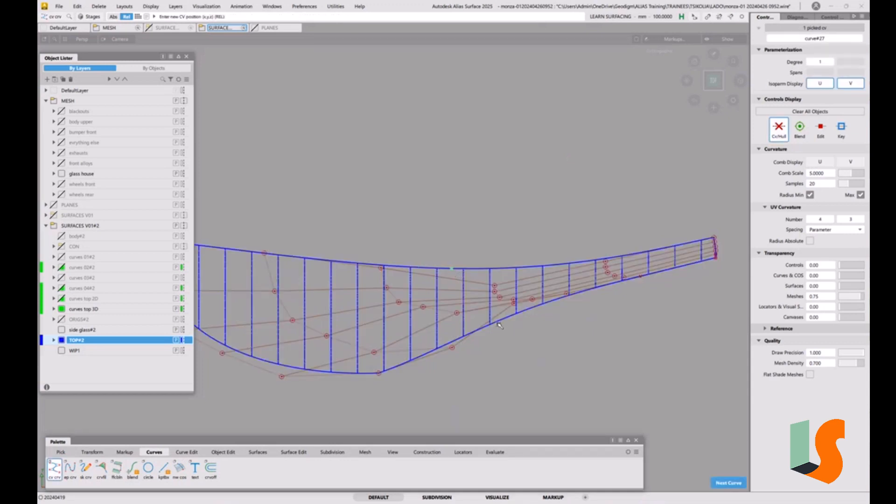
pyautogui.moveTo(499, 326); pyautogui.dragTo(484, 328)
# Step: Set the crossing curve's degree to 2, bow it toward the surface's wide end by moving its middle CV, and clear the selection
pyautogui.hotkey('ctrl', 'shift', 'd')
pyautogui.click(587, 344)
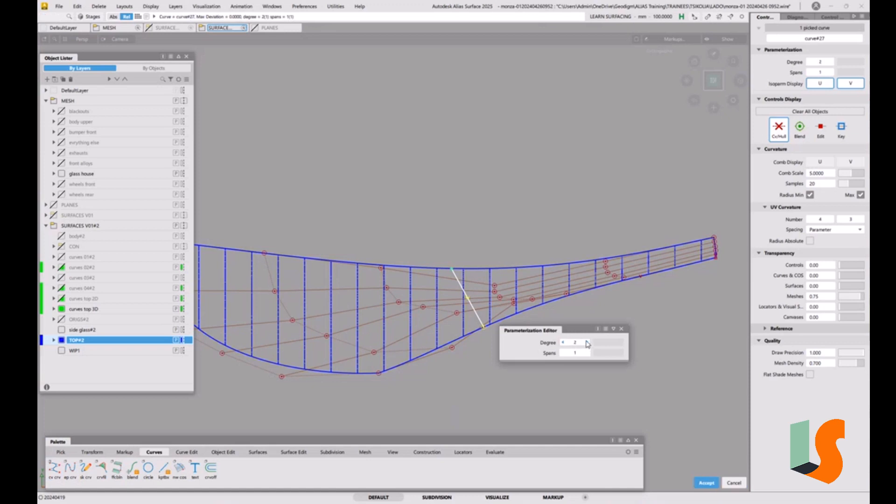
pyautogui.keyDown('ctrl'); pyautogui.keyDown('shift'); pyautogui.moveTo(585, 322); pyautogui.dragTo(583, 305); pyautogui.keyUp('shift'); pyautogui.keyUp('ctrl')
pyautogui.keyDown('ctrl'); pyautogui.keyDown('shift'); pyautogui.moveTo(540, 345); pyautogui.dragTo(521, 364); pyautogui.keyUp('shift'); pyautogui.keyUp('ctrl')
pyautogui.click(469, 301)
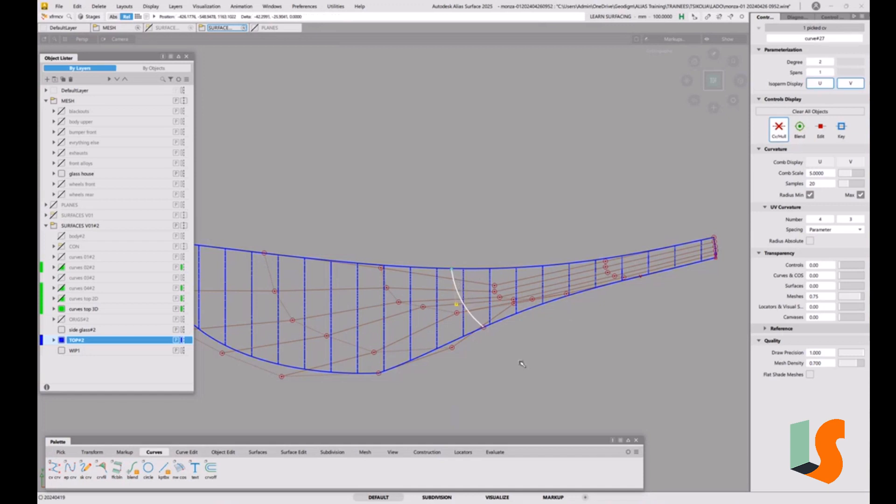
pyautogui.keyDown('alt'); pyautogui.keyDown('shift'); pyautogui.moveTo(531, 299); pyautogui.dragTo(531, 326, button='right'); pyautogui.keyUp('shift'); pyautogui.keyUp('alt')
pyautogui.keyDown('alt'); pyautogui.keyDown('shift'); pyautogui.moveTo(531, 325); pyautogui.dragTo(559, 325, button='middle'); pyautogui.keyUp('shift'); pyautogui.keyUp('alt')
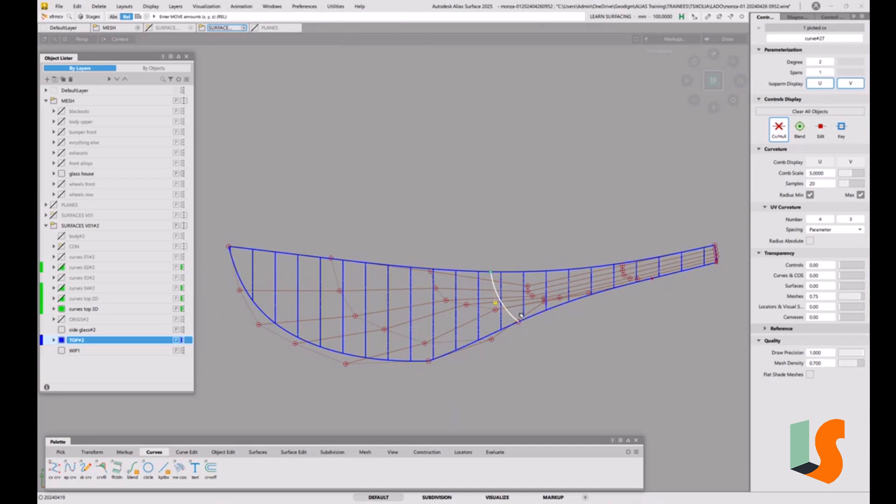
pyautogui.click(583, 364)
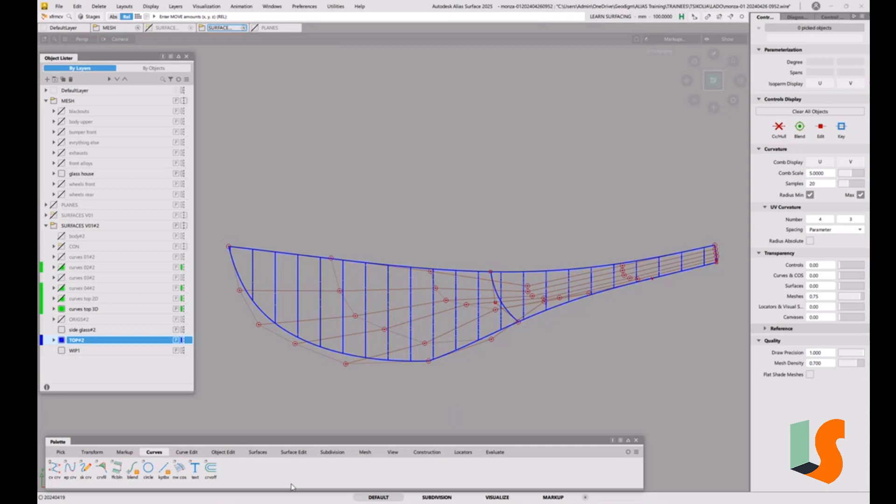
# Step: Divide the corner surface along the bowed curve with Trim Convert, using 3D Trimming, Project and the Z vector
pyautogui.click(293, 452)
pyautogui.moveTo(70, 466); pyautogui.dragTo(100, 474)
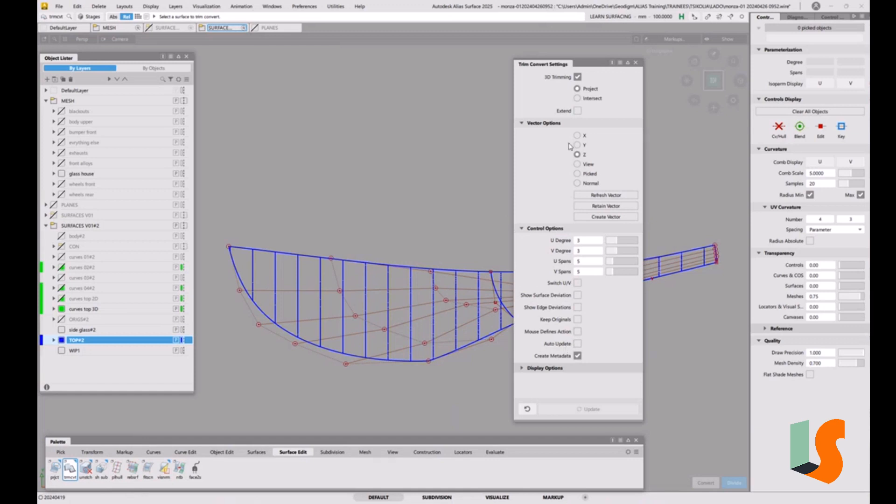
pyautogui.click(449, 295)
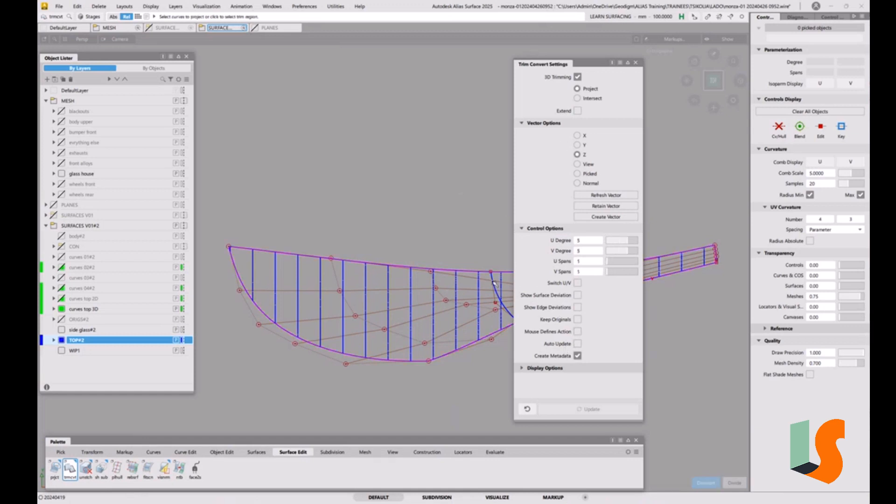
pyautogui.click(496, 286)
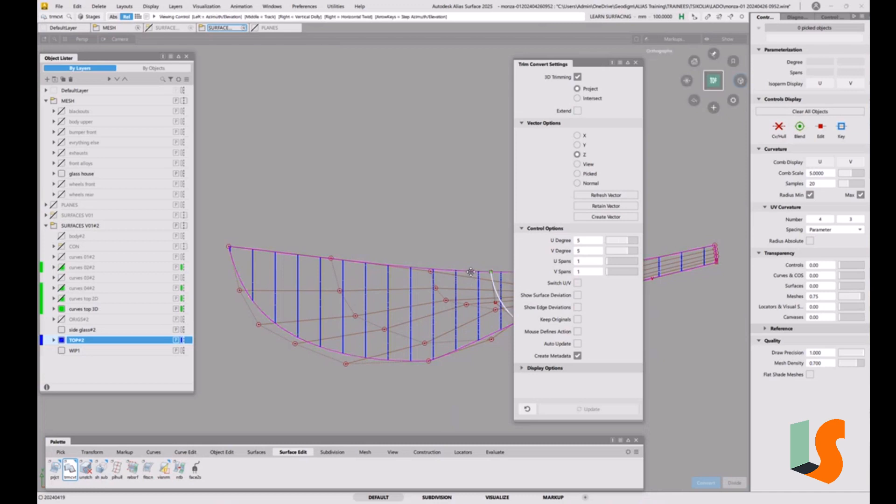
pyautogui.keyDown('alt'); pyautogui.keyDown('shift'); pyautogui.moveTo(441, 313); pyautogui.dragTo(332, 322, button='middle'); pyautogui.keyUp('shift'); pyautogui.keyUp('alt')
pyautogui.click(333, 323)
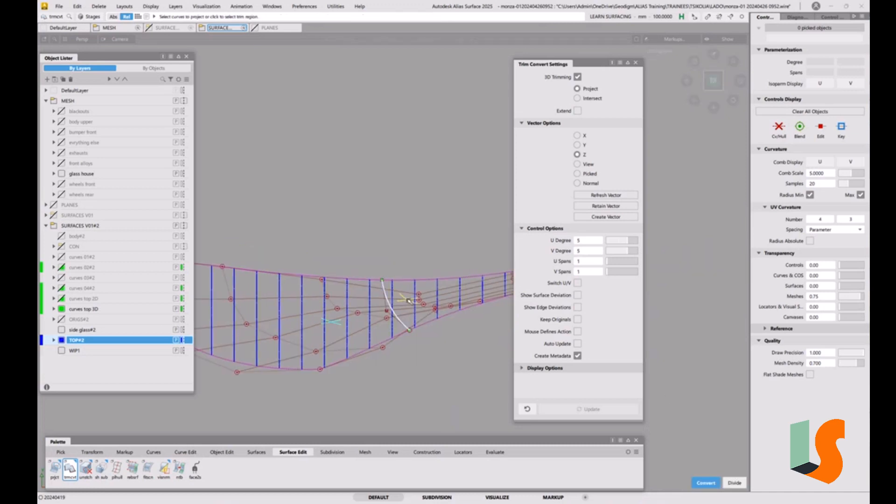
pyautogui.click(734, 483)
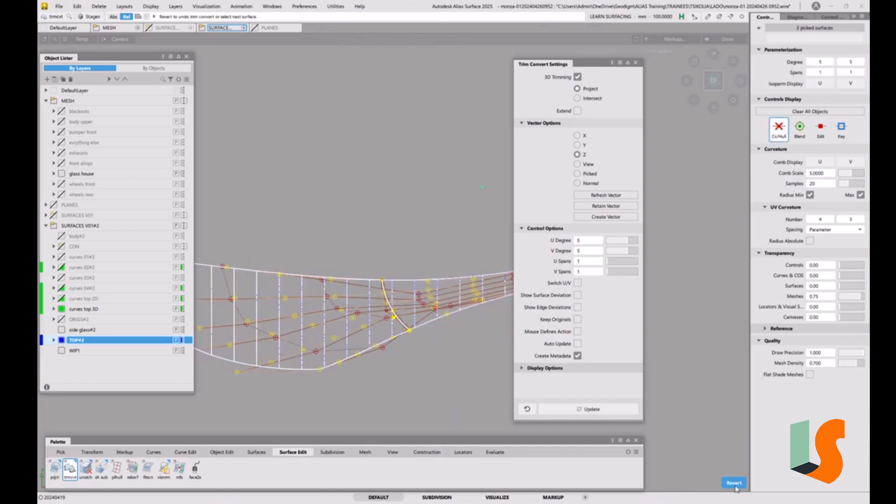
pyautogui.click(734, 484)
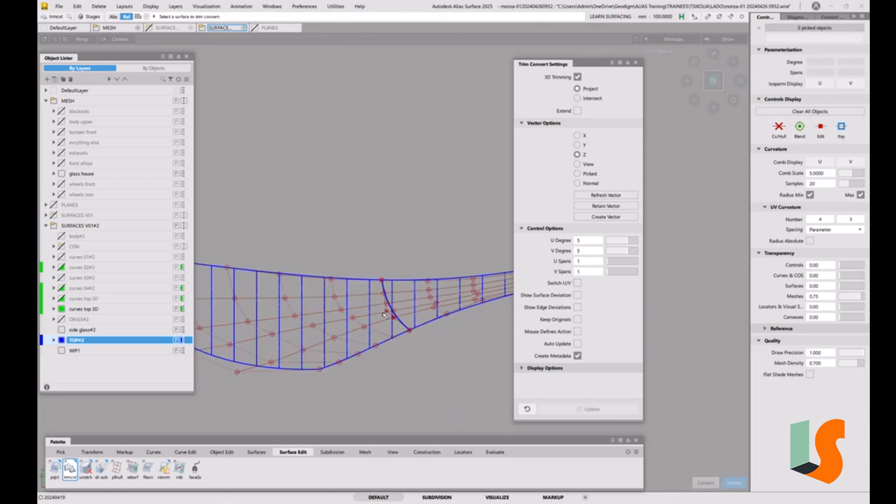
pyautogui.click(635, 62)
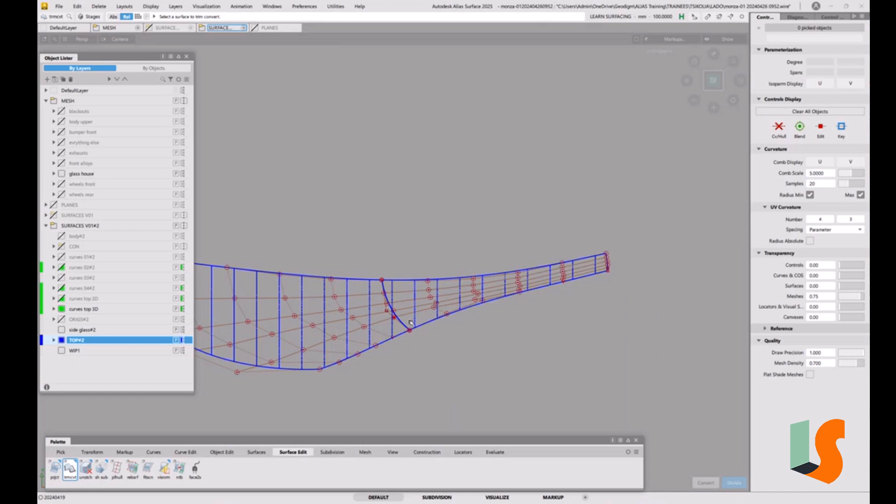
pyautogui.keyDown('ctrl'); pyautogui.keyDown('shift'); pyautogui.moveTo(412, 323); pyautogui.dragTo(428, 333); pyautogui.keyUp('shift'); pyautogui.keyUp('ctrl')
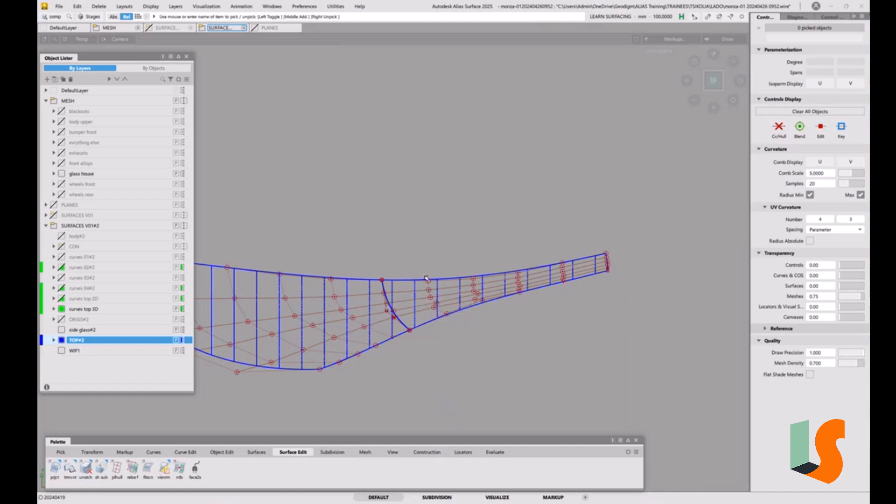
# Step: Delete the degree 2 curve that was used to divide the corner surface
pyautogui.click(390, 312)
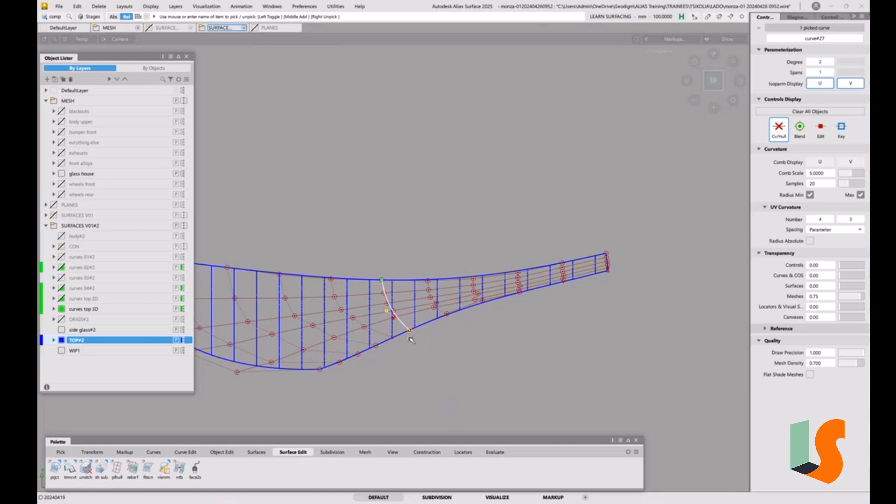
pyautogui.press('Delete')
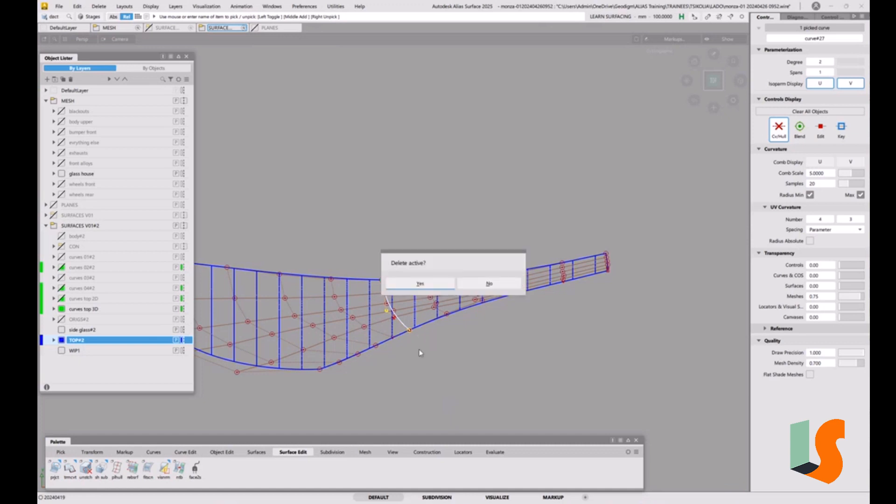
pyautogui.click(432, 285)
# Step: Show all hidden geometry again and examine the divided corner surface against the surrounding TOP#2 surfaces
pyautogui.keyDown('alt'); pyautogui.keyDown('shift'); pyautogui.moveTo(467, 312); pyautogui.dragTo(504, 315, button='right'); pyautogui.keyUp('shift'); pyautogui.keyUp('alt')
pyautogui.keyDown('alt'); pyautogui.keyDown('shift'); pyautogui.moveTo(504, 315); pyautogui.dragTo(555, 311, button='middle'); pyautogui.keyUp('shift'); pyautogui.keyUp('alt')
pyautogui.hotkey('alt', 'v')
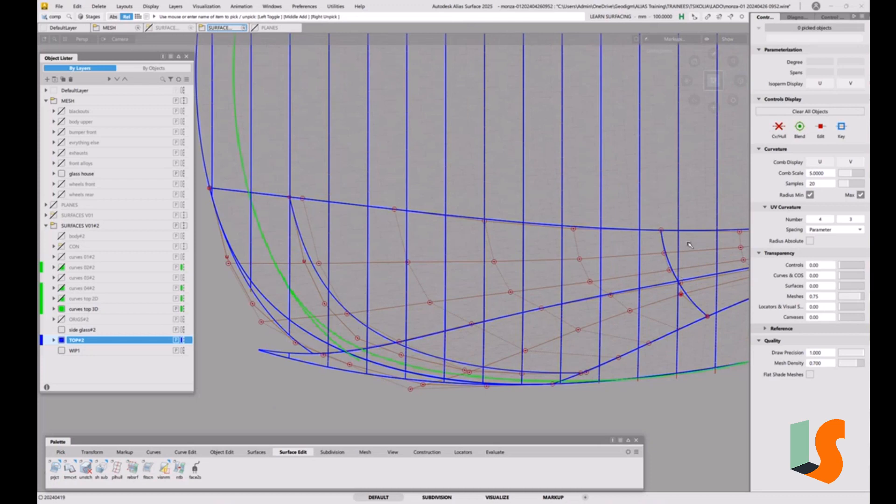
pyautogui.keyDown('alt'); pyautogui.keyDown('shift'); pyautogui.moveTo(690, 244); pyautogui.dragTo(679, 261, button='right'); pyautogui.keyUp('shift'); pyautogui.keyUp('alt')
pyautogui.keyDown('alt'); pyautogui.keyDown('shift'); pyautogui.moveTo(681, 264); pyautogui.dragTo(527, 315, button='middle'); pyautogui.keyUp('shift'); pyautogui.keyUp('alt')
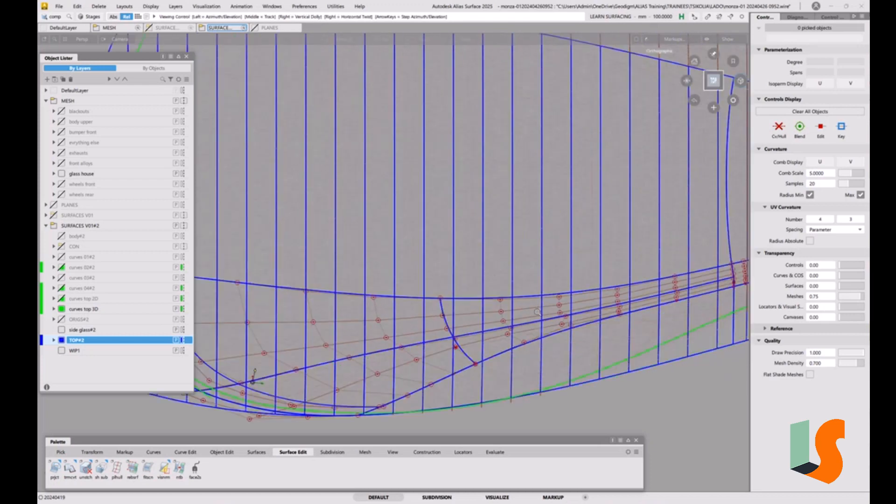
pyautogui.keyDown('alt'); pyautogui.keyDown('shift'); pyautogui.moveTo(422, 280); pyautogui.dragTo(407, 287, button='right'); pyautogui.keyUp('shift'); pyautogui.keyUp('alt')
pyautogui.keyDown('alt'); pyautogui.keyDown('shift'); pyautogui.moveTo(408, 286); pyautogui.dragTo(456, 266, button='middle'); pyautogui.keyUp('shift'); pyautogui.keyUp('alt')
pyautogui.keyDown('alt'); pyautogui.keyDown('shift'); pyautogui.moveTo(383, 306); pyautogui.dragTo(425, 289, button='middle'); pyautogui.keyUp('shift'); pyautogui.keyUp('alt')
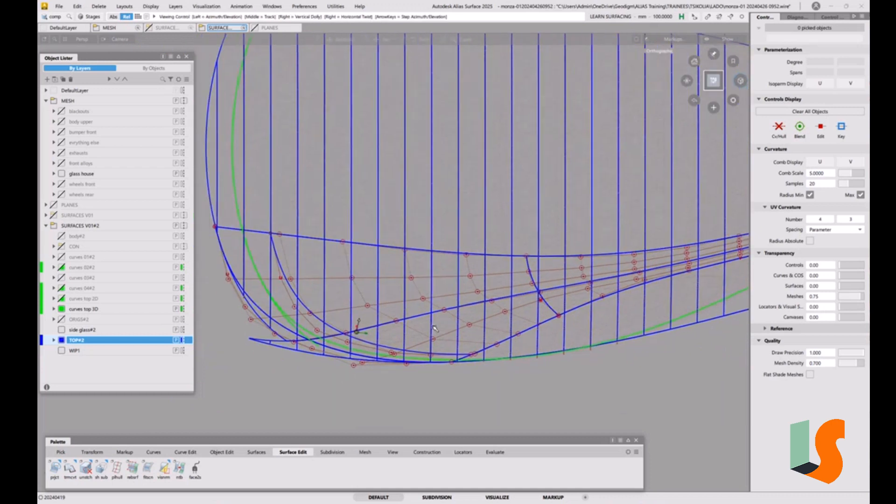
pyautogui.keyDown('alt'); pyautogui.keyDown('shift'); pyautogui.moveTo(425, 289); pyautogui.dragTo(450, 299, button='right'); pyautogui.keyUp('shift'); pyautogui.keyUp('alt')
# Step: Measure the Curve to Surface deviation from the inner front-corner curve to the divided corner surface, and inspect the locator
pyautogui.click(463, 453)
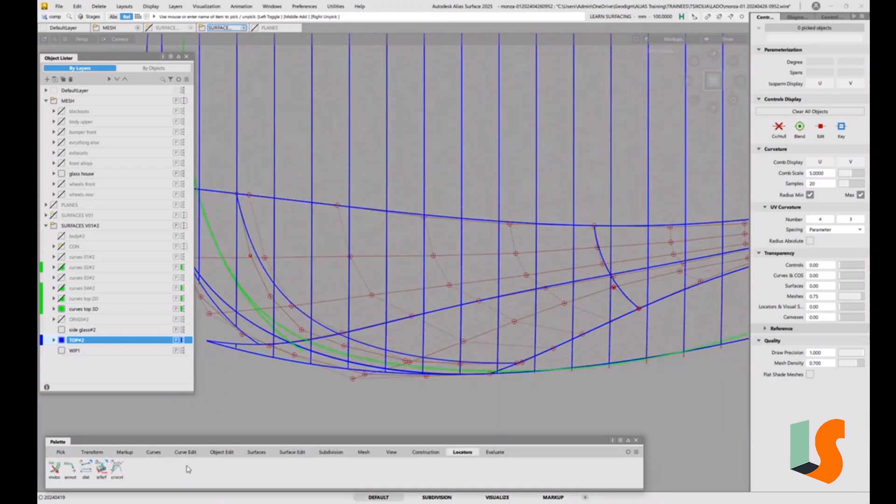
pyautogui.click(101, 468)
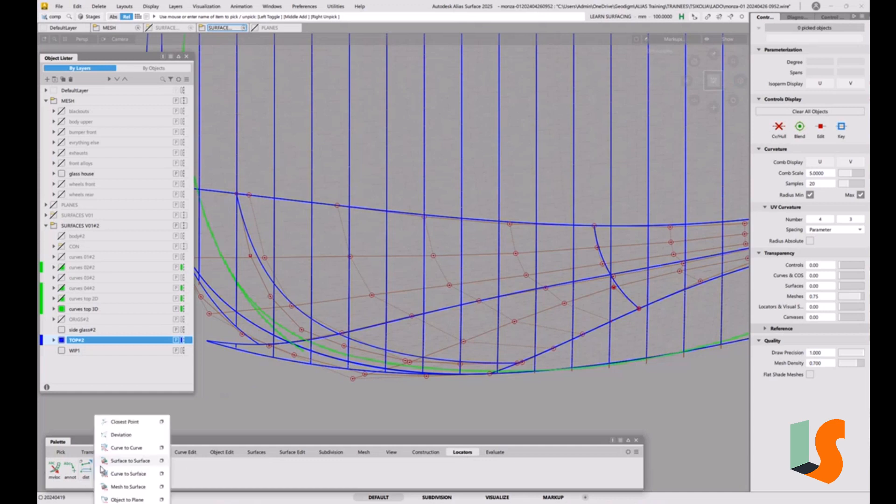
pyautogui.click(129, 476)
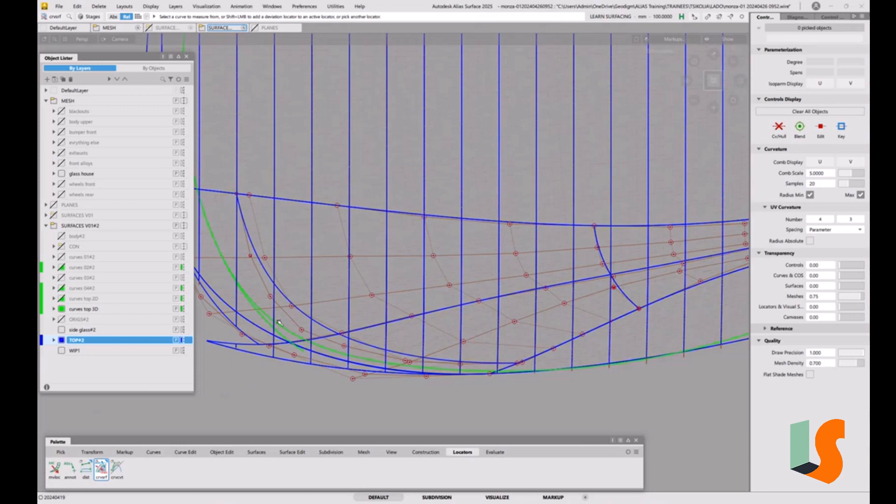
pyautogui.click(303, 312)
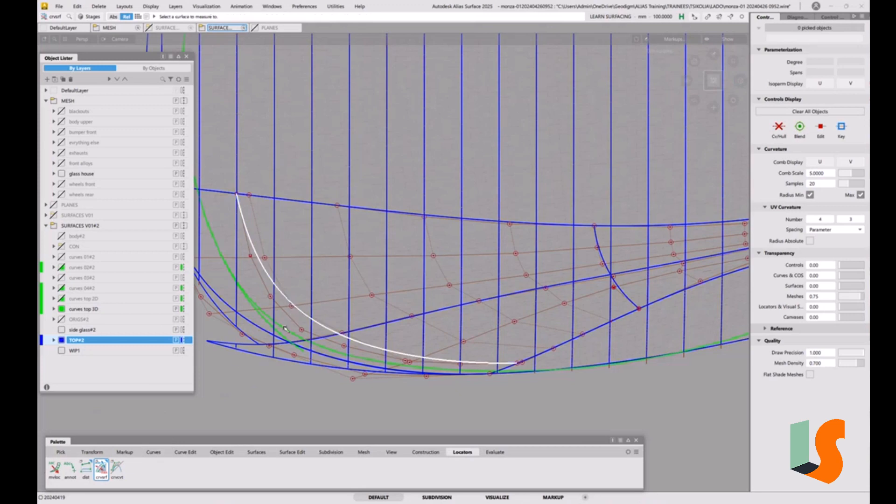
pyautogui.click(253, 324)
pyautogui.keyDown('alt'); pyautogui.keyDown('shift'); pyautogui.moveTo(334, 333); pyautogui.dragTo(397, 322, button='right'); pyautogui.keyUp('shift'); pyautogui.keyUp('alt')
pyautogui.keyDown('alt'); pyautogui.keyDown('shift'); pyautogui.moveTo(397, 322); pyautogui.dragTo(464, 235); pyautogui.keyUp('shift'); pyautogui.keyUp('alt')
pyautogui.keyDown('alt'); pyautogui.keyDown('shift'); pyautogui.moveTo(481, 325); pyautogui.dragTo(486, 306); pyautogui.keyUp('shift'); pyautogui.keyUp('alt')
pyautogui.keyDown('alt'); pyautogui.keyDown('shift'); pyautogui.moveTo(487, 307); pyautogui.dragTo(590, 272, button='right'); pyautogui.keyUp('shift'); pyautogui.keyUp('alt')
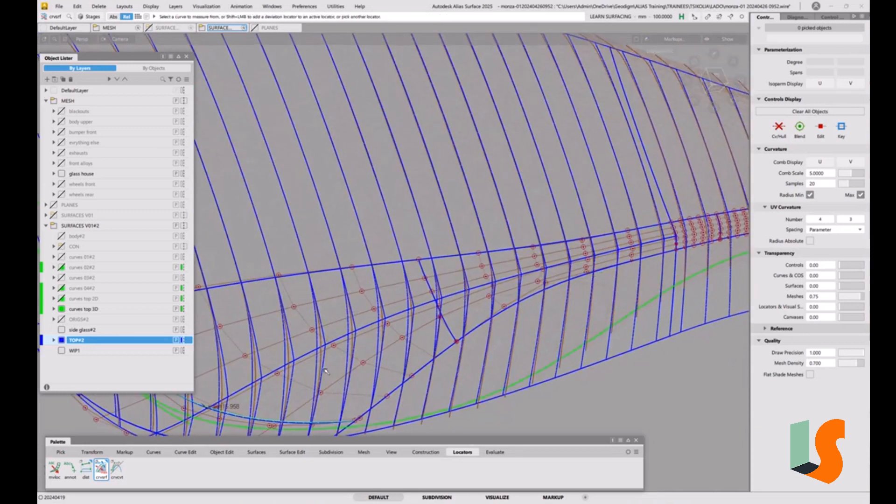
pyautogui.keyDown('alt'); pyautogui.keyDown('shift'); pyautogui.moveTo(326, 371); pyautogui.dragTo(334, 326); pyautogui.keyUp('shift'); pyautogui.keyUp('alt')
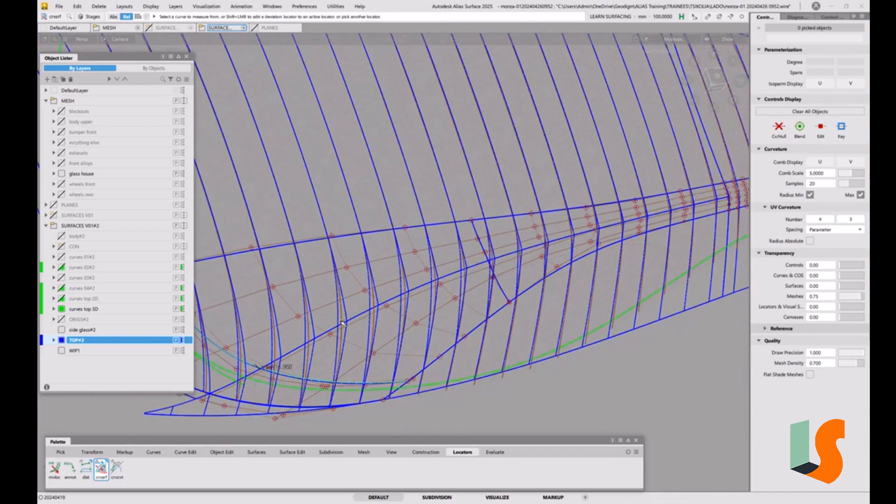